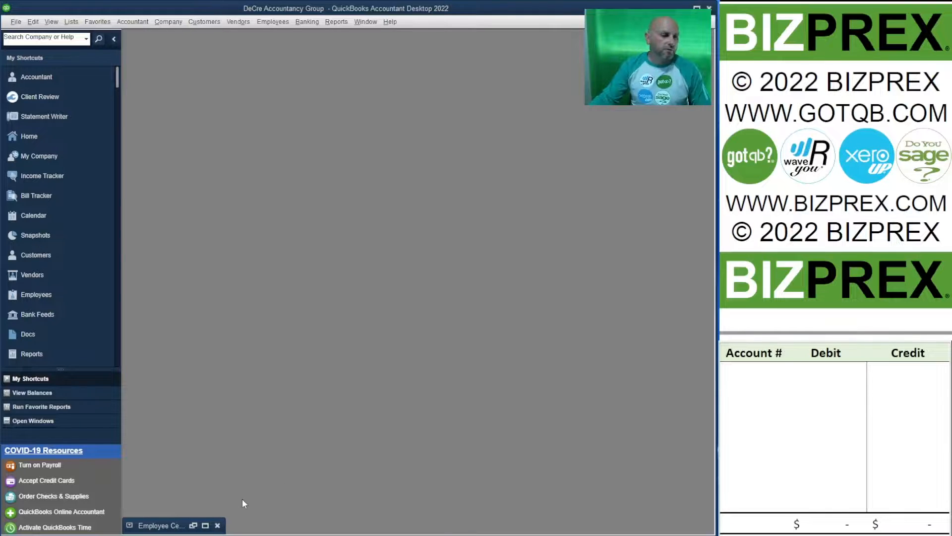
# Restore the Employee Center and view the records of the third and fifth listed employees.
pyautogui.click(193, 525)
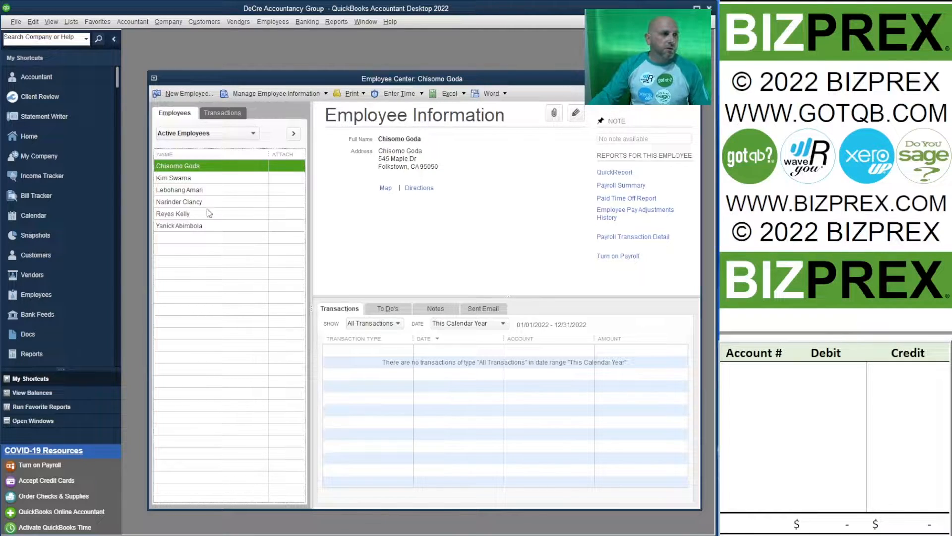
pyautogui.click(189, 190)
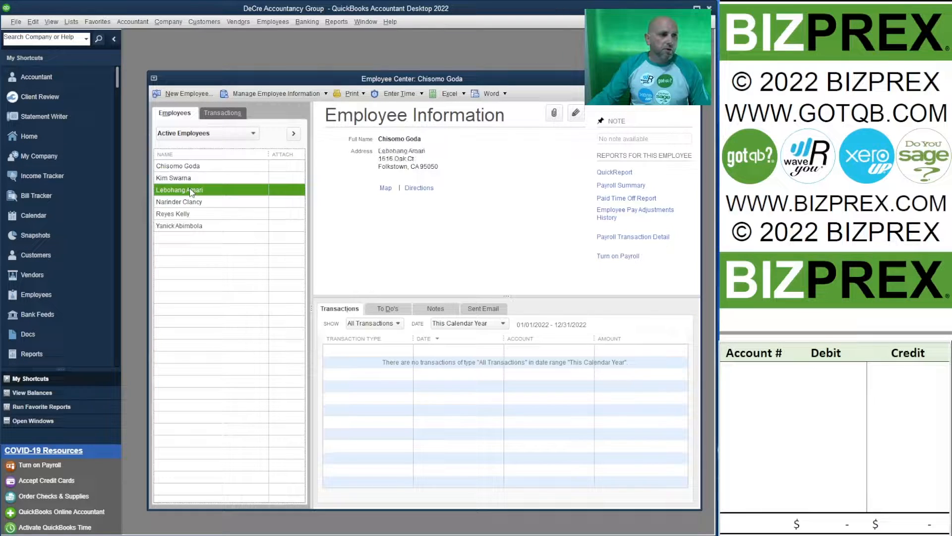
pyautogui.click(191, 216)
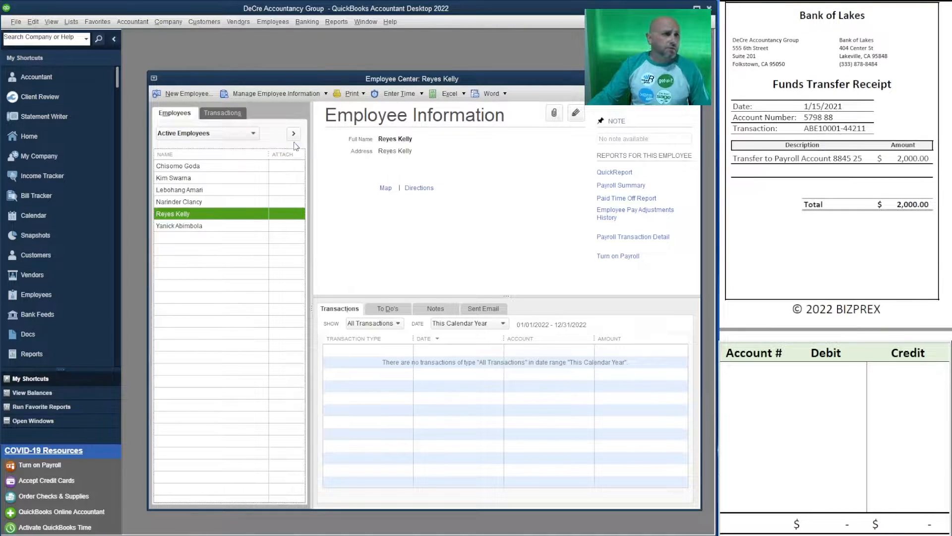
# Start a transfer of funds between bank accounts dated 01/15/2021.
pyautogui.click(306, 22)
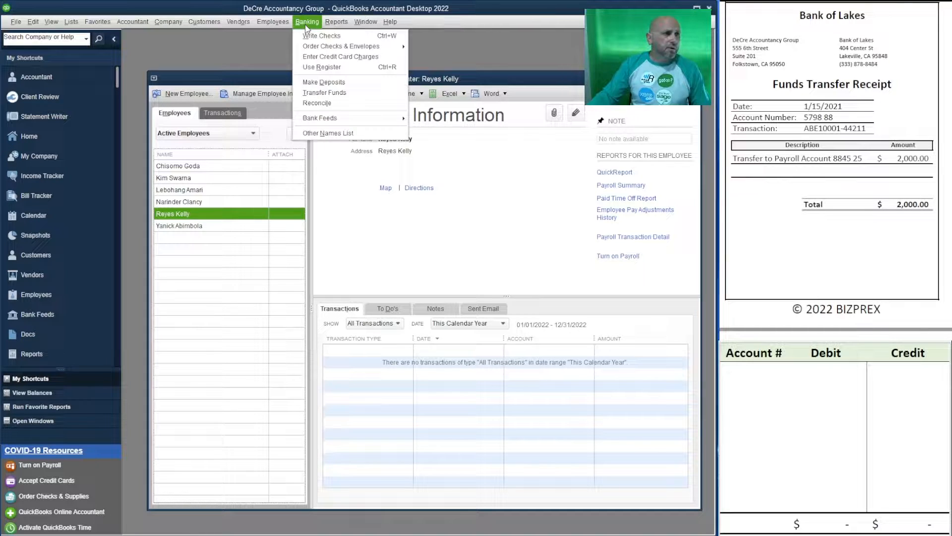
pyautogui.click(354, 93)
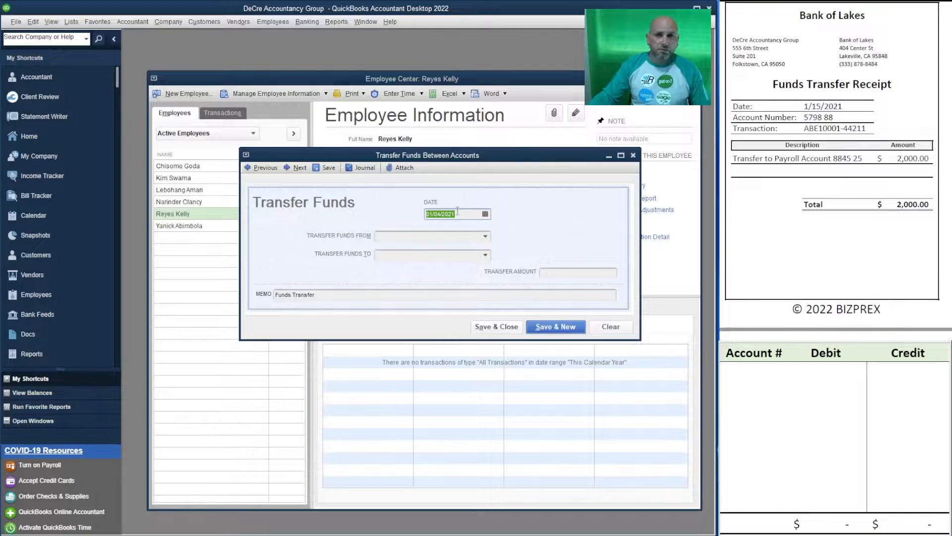
pyautogui.click(485, 213)
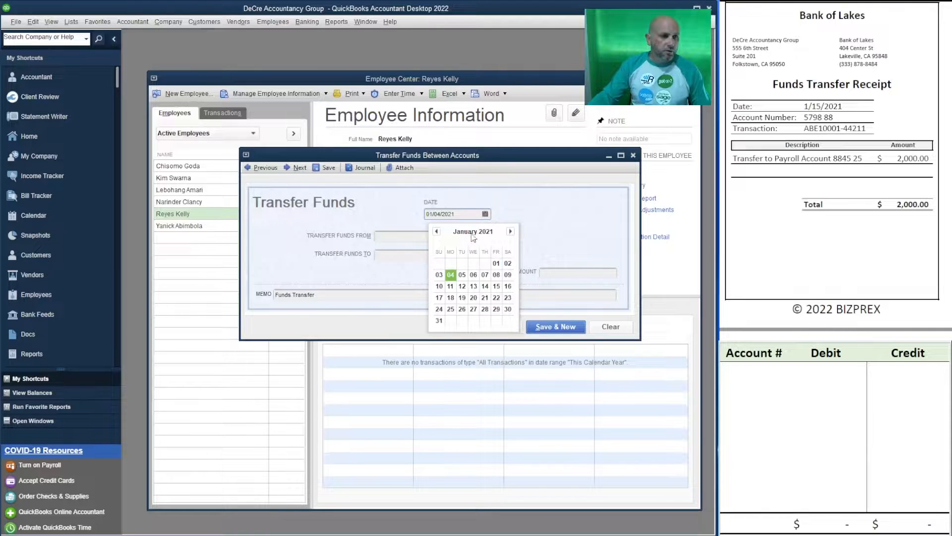
pyautogui.click(496, 286)
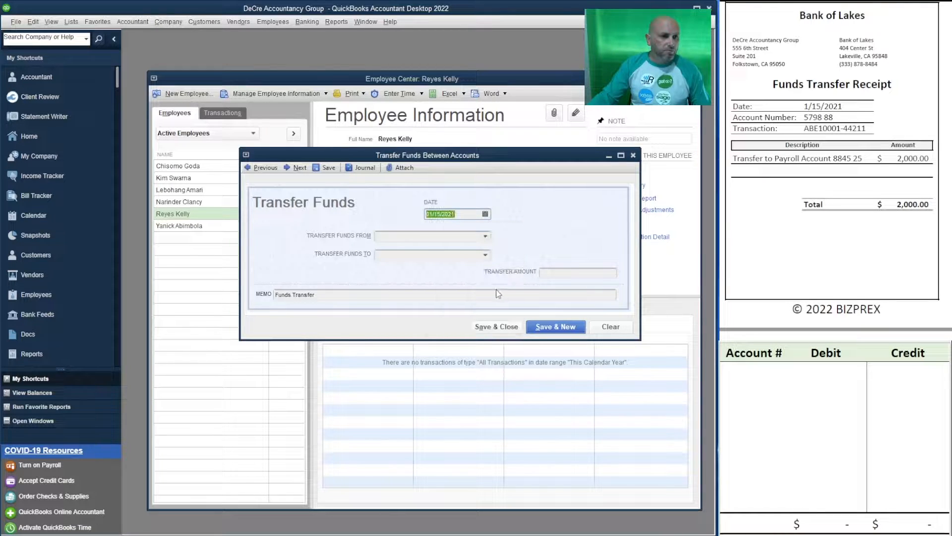
# Set the transfer to go from the BOL General Account to the BOL Payroll Account.
pyautogui.click(424, 239)
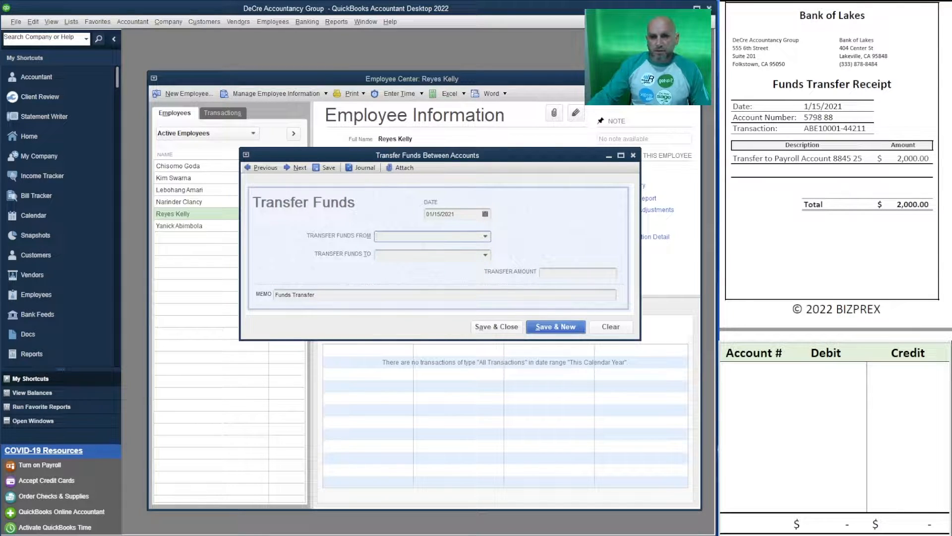
pyautogui.write('988')
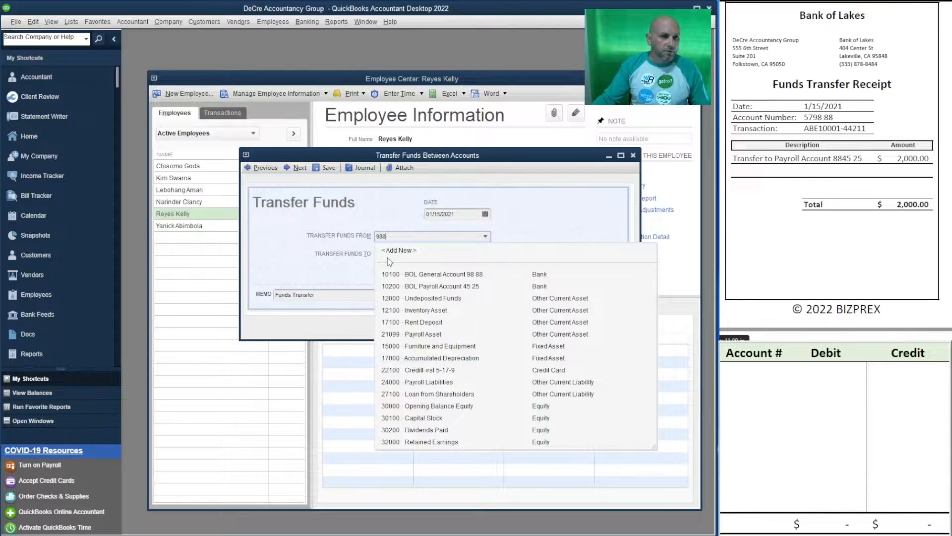
pyautogui.click(436, 274)
pyautogui.click(426, 256)
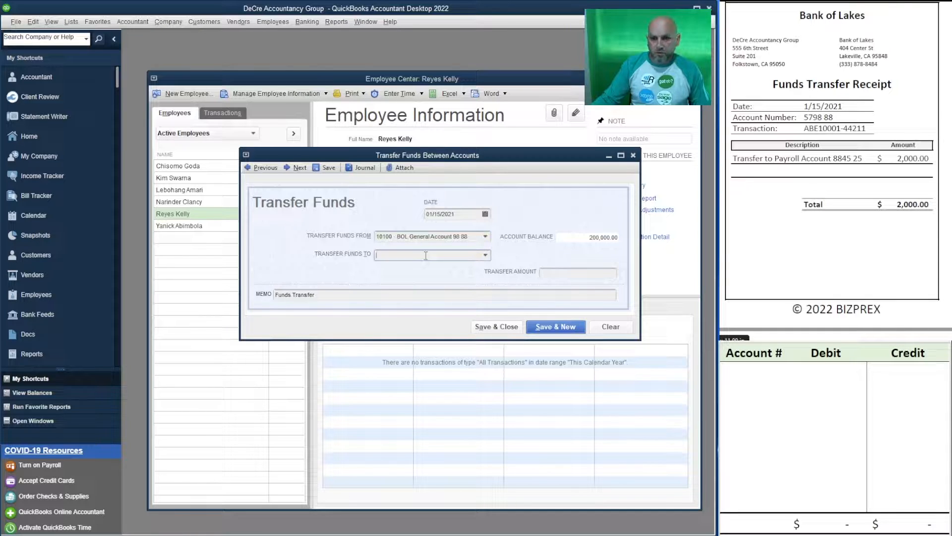
pyautogui.write('45')
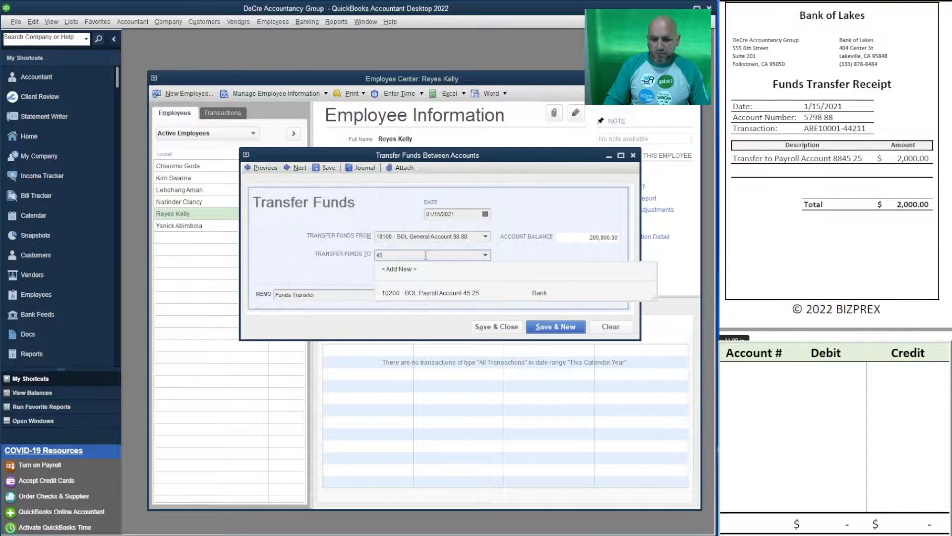
pyautogui.write('85')
pyautogui.click(466, 305)
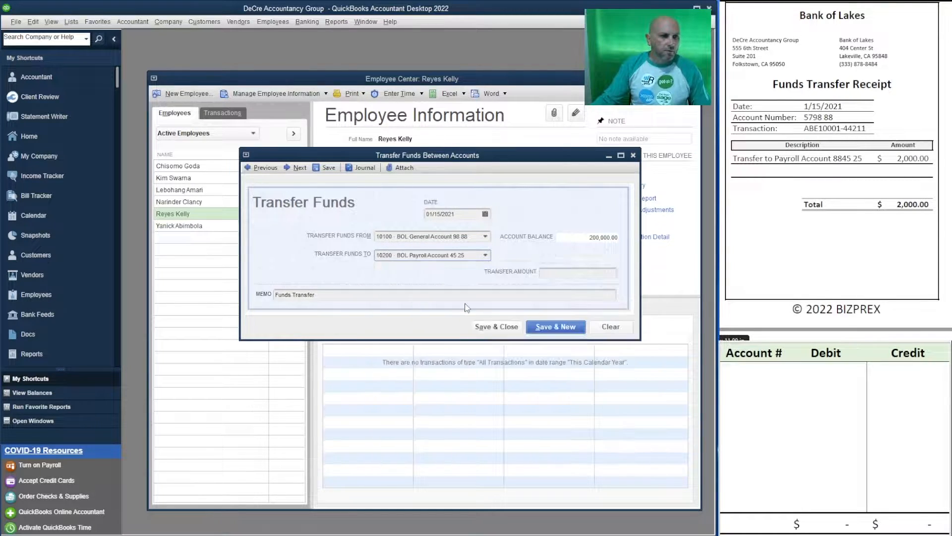
# Replace the transfer memo with "Payroll Account Set Up".
pyautogui.moveTo(373, 298); pyautogui.dragTo(91, 295)
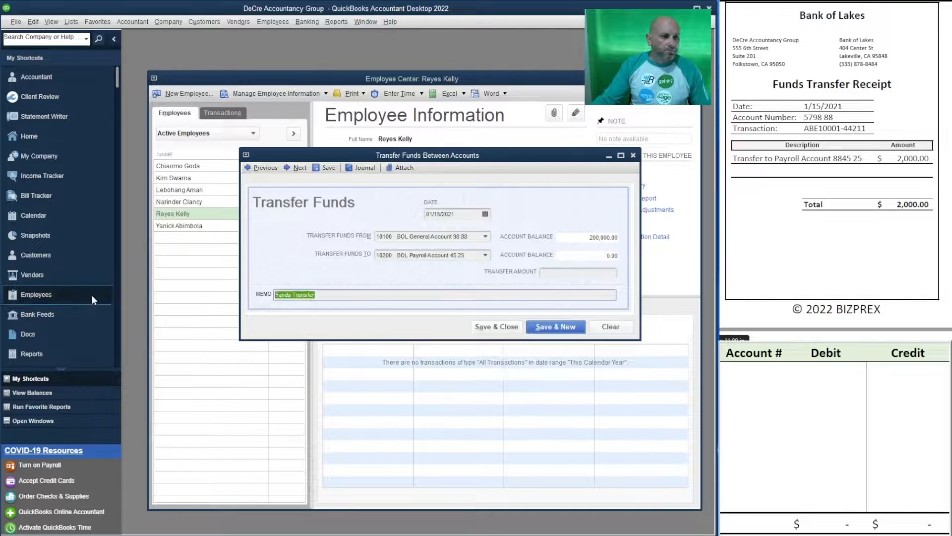
pyautogui.write('Pa')
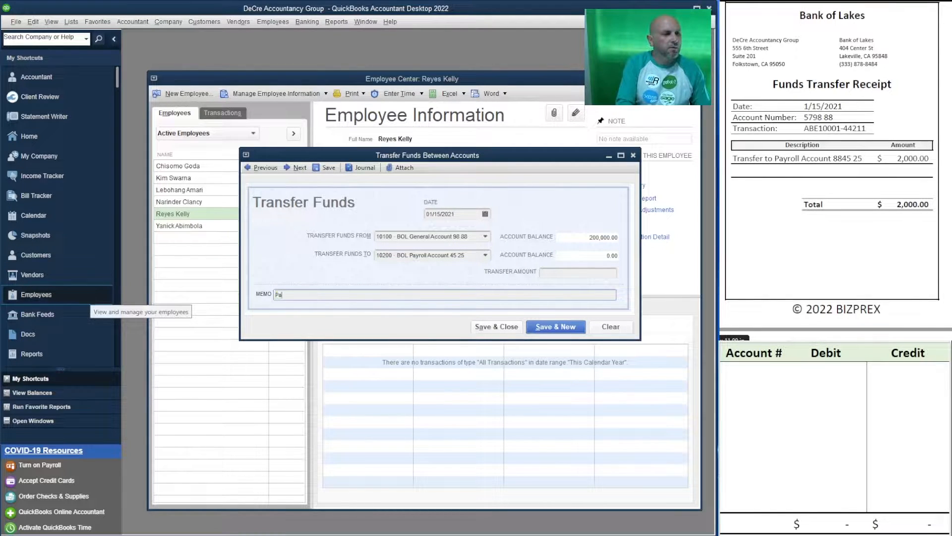
pyautogui.write('yroll Account Set U')
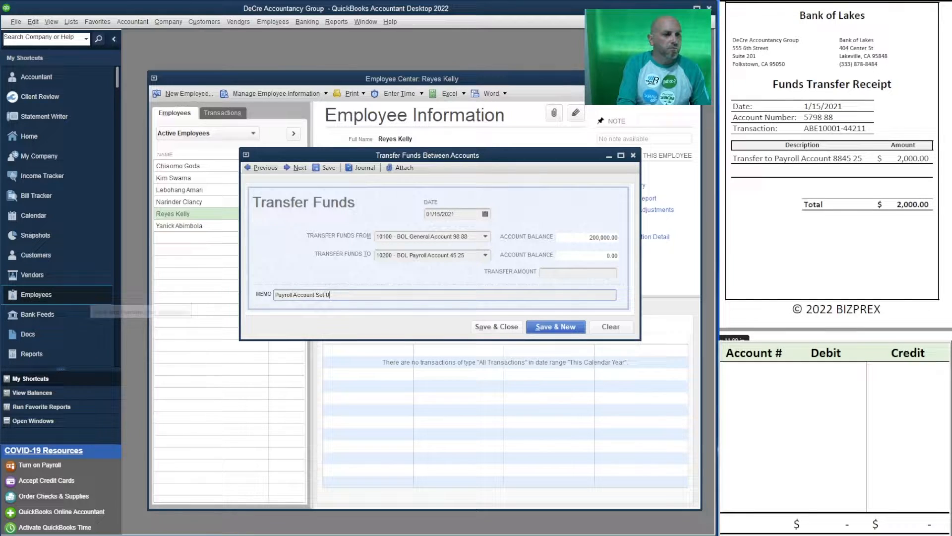
pyautogui.press('BackSpace')
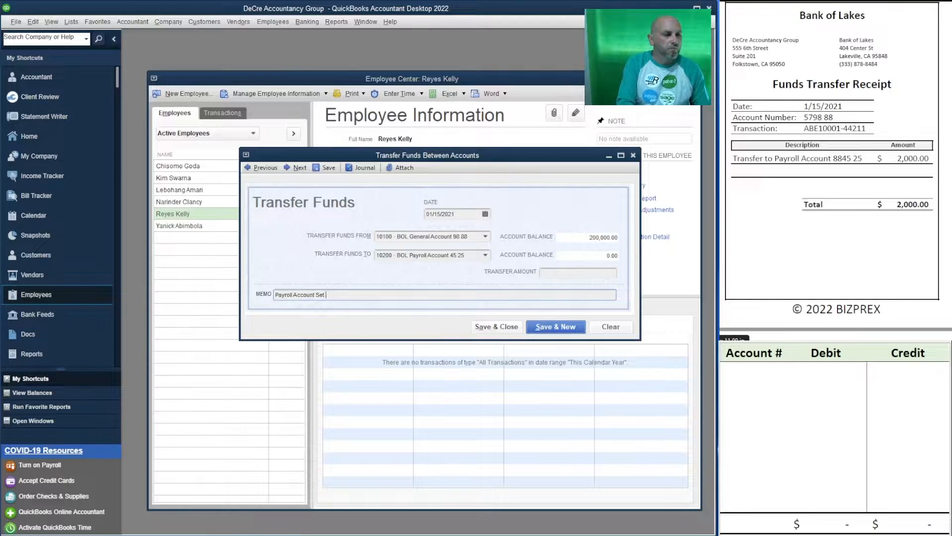
pyautogui.write('Up')
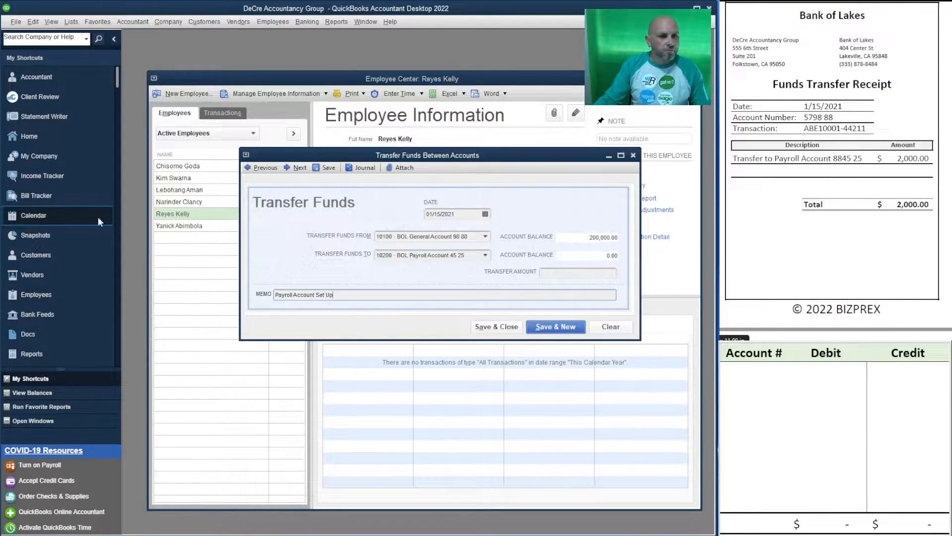
# Set the transfer amount to 2,000.00.
pyautogui.click(589, 274)
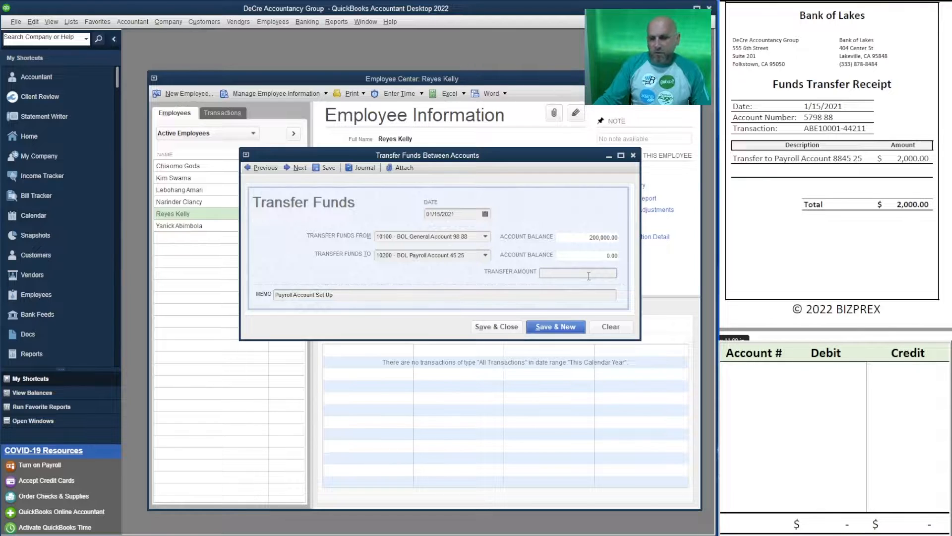
pyautogui.write('2,00')
pyautogui.write('000')
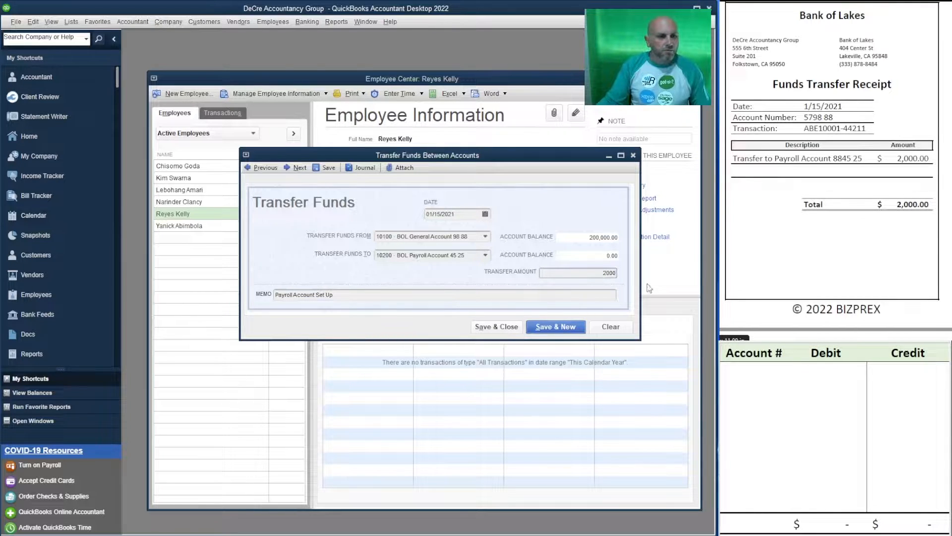
pyautogui.click(594, 296)
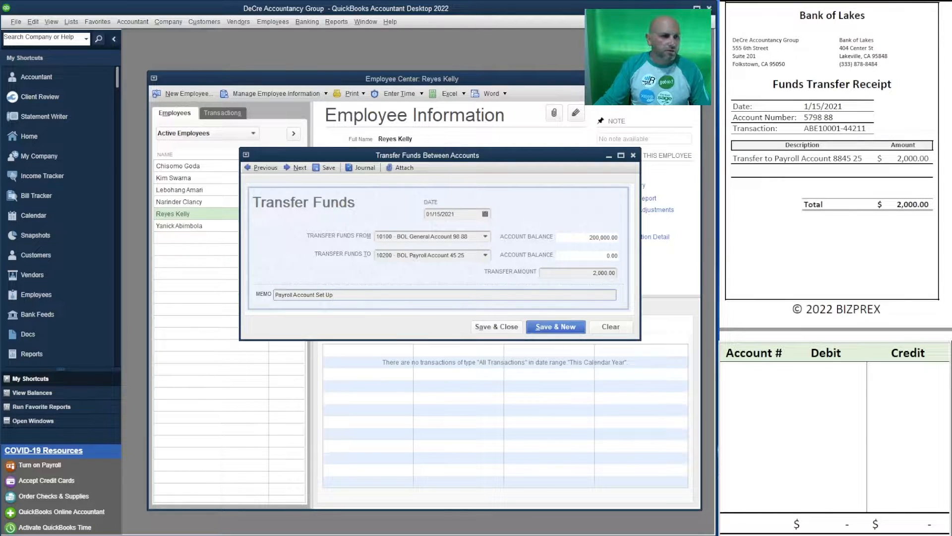
# List ledger codes 10100 and 10200 on the first two rows of the debit and credit worksheet.
pyautogui.click(756, 371)
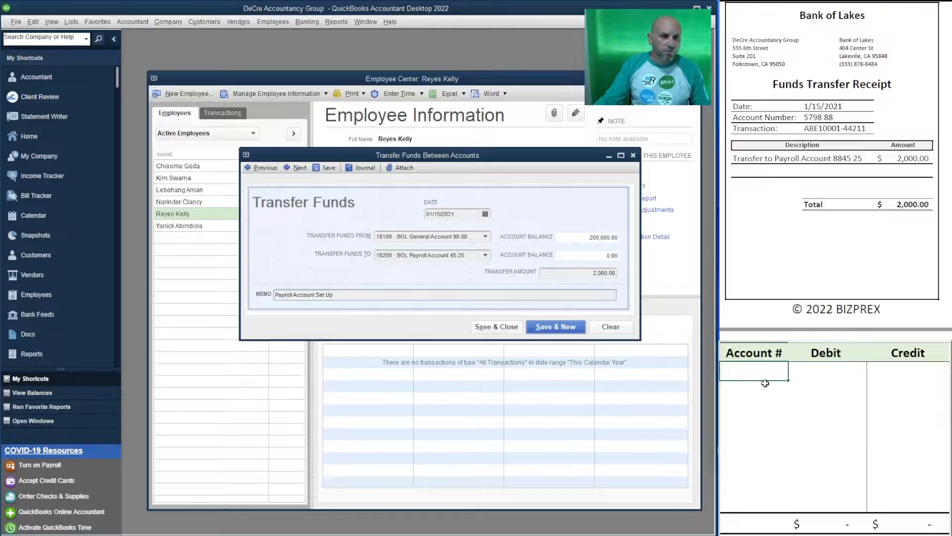
pyautogui.write('10')
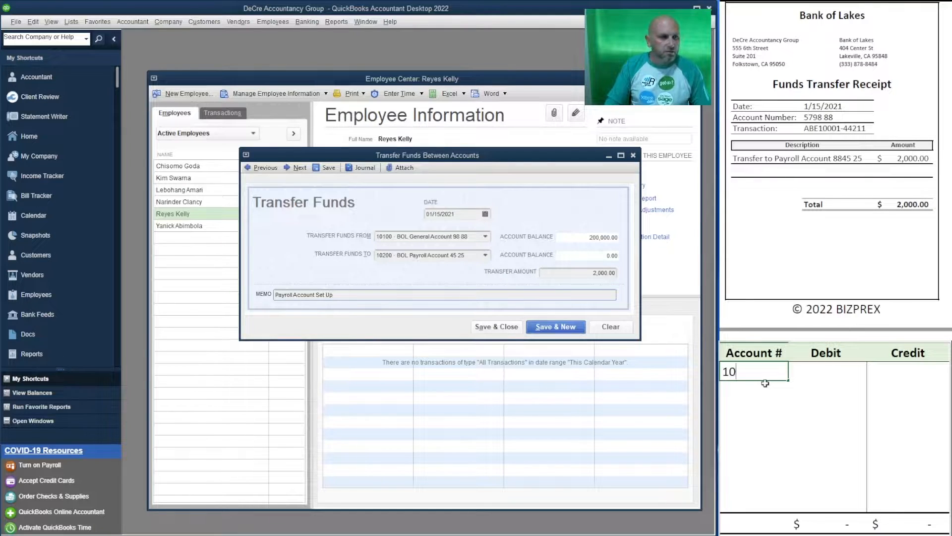
pyautogui.write('100')
pyautogui.press('Return')
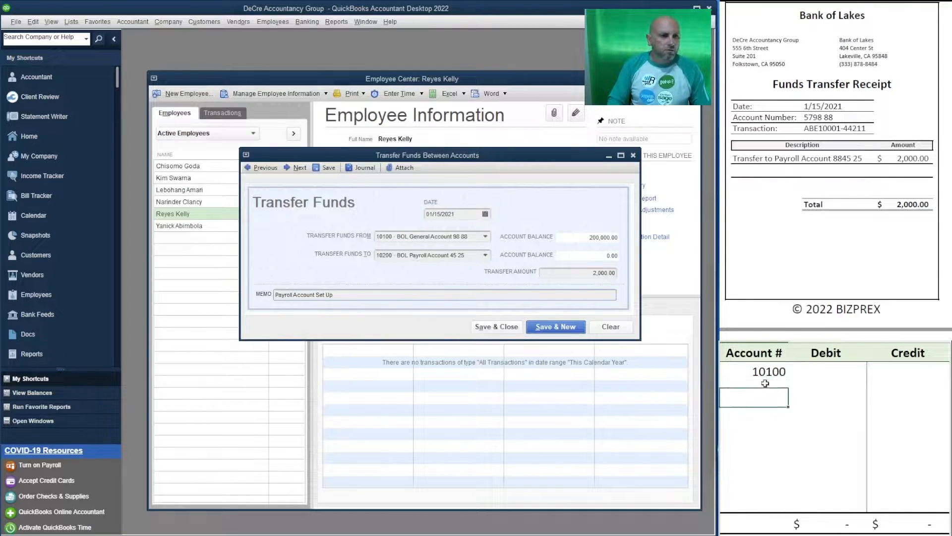
pyautogui.write('10200')
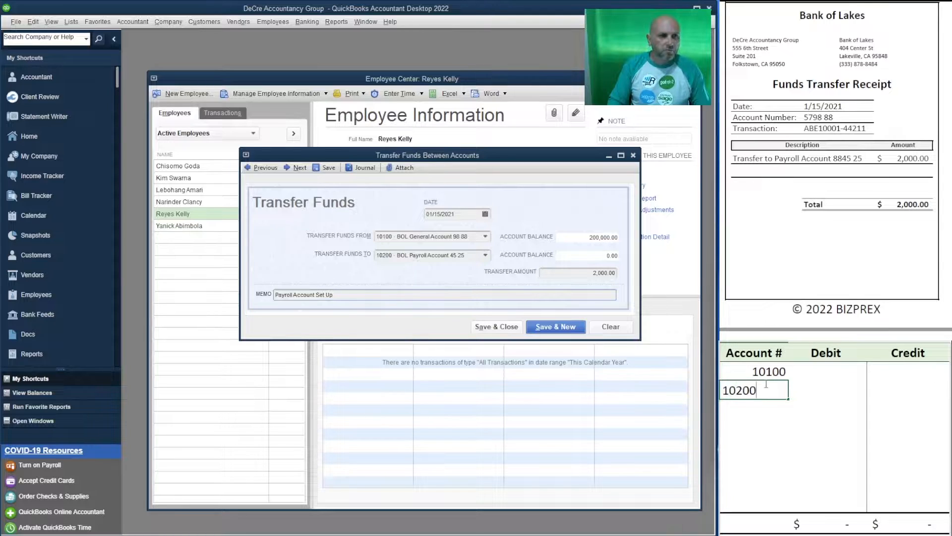
pyautogui.press('Tab')
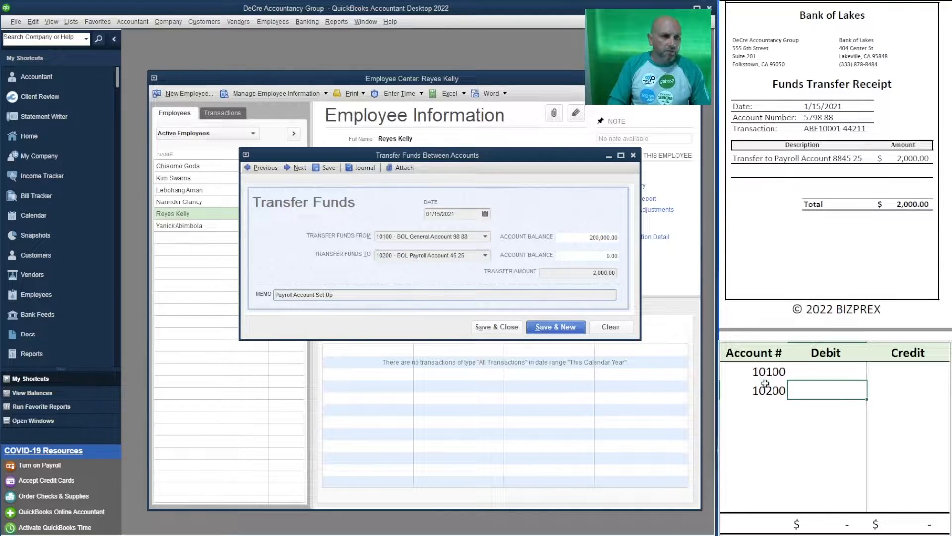
# Enter a 2000 credit for ledger code 10100 and a 2000 debit for 10200 in the worksheet.
pyautogui.press('Up')
pyautogui.press('Right')
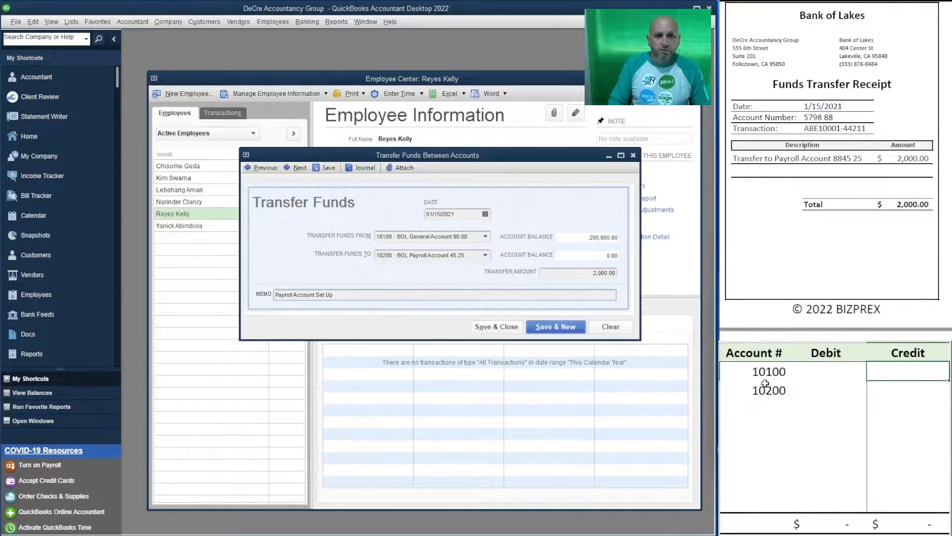
pyautogui.write('2000')
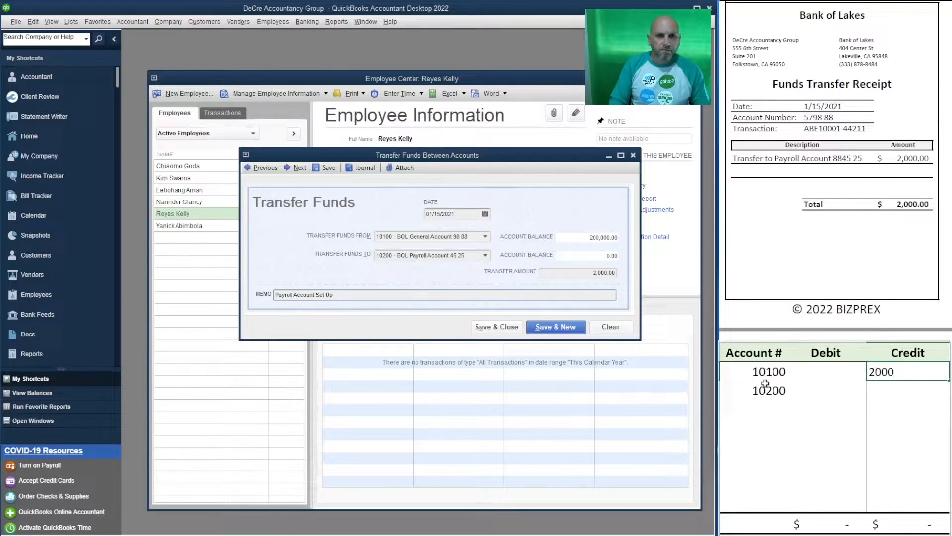
pyautogui.press('Return')
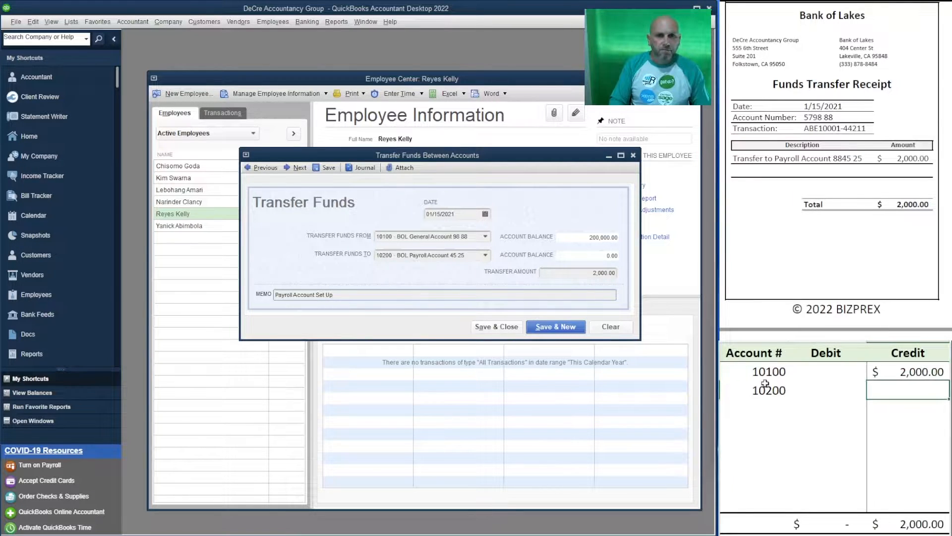
pyautogui.press('Left')
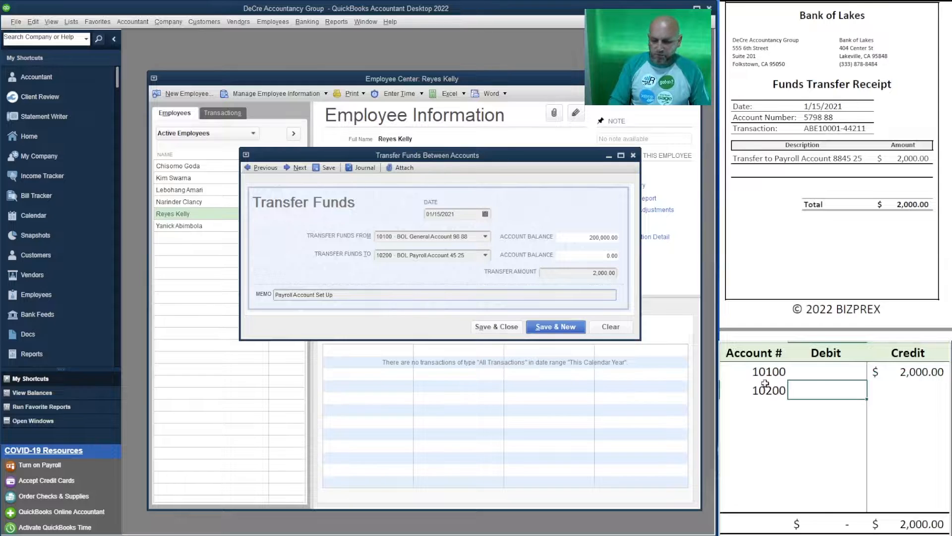
pyautogui.write('2000')
pyautogui.press('Return')
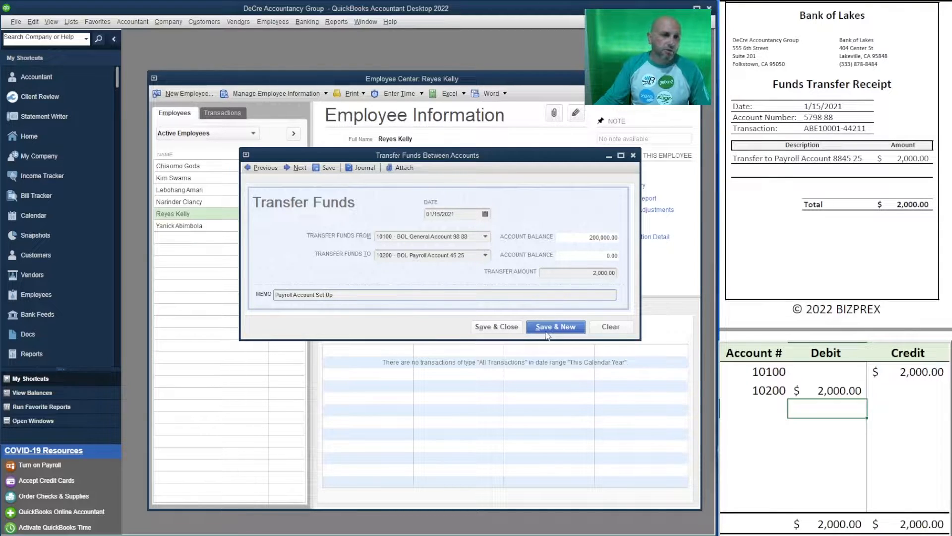
# Save and close the funds transfer, accepting its date of more than 90 days in the past.
pyautogui.click(500, 328)
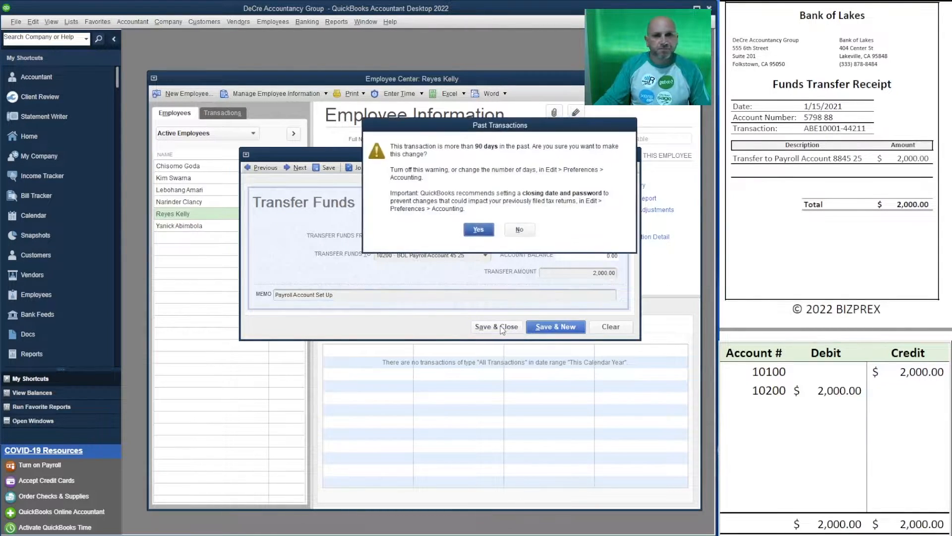
pyautogui.click(479, 233)
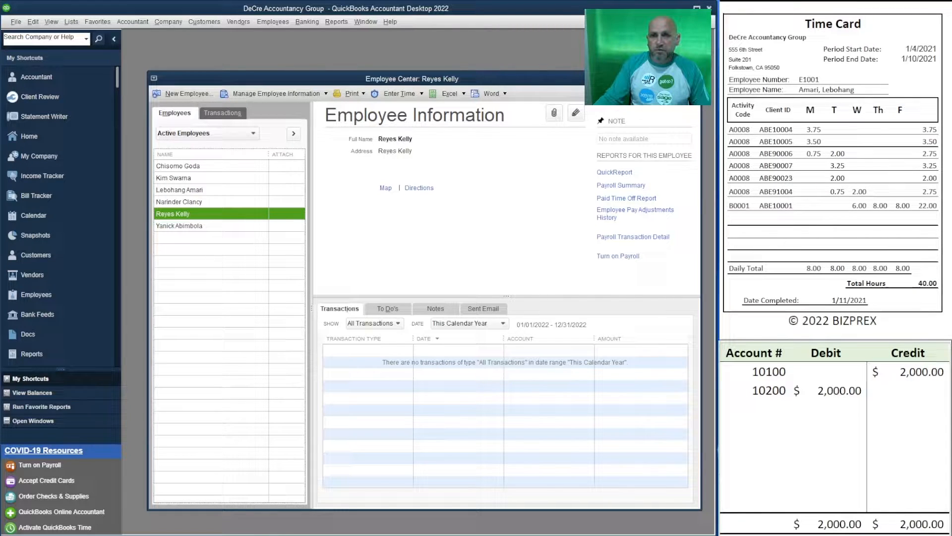
# Open the weekly timesheet for the employee named on the time card.
pyautogui.doubleClick(206, 193)
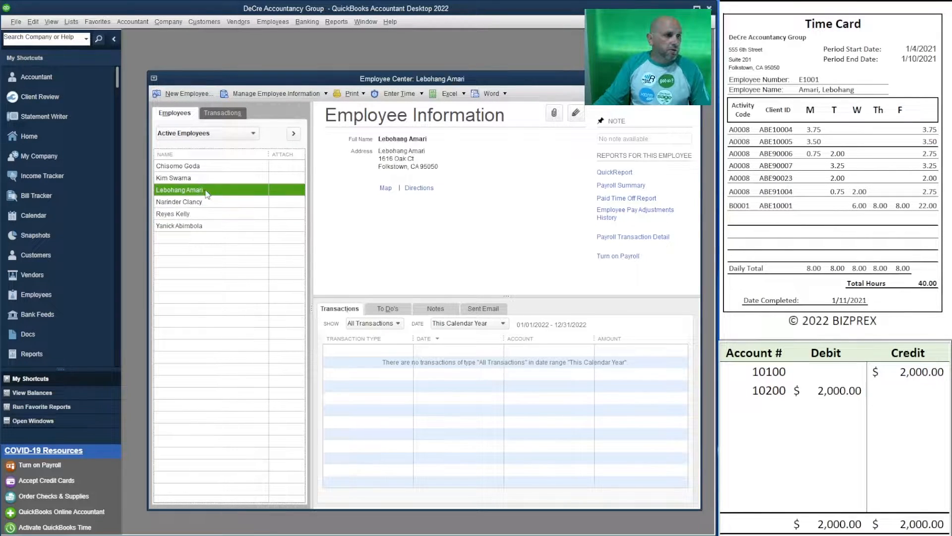
pyautogui.press('Escape')
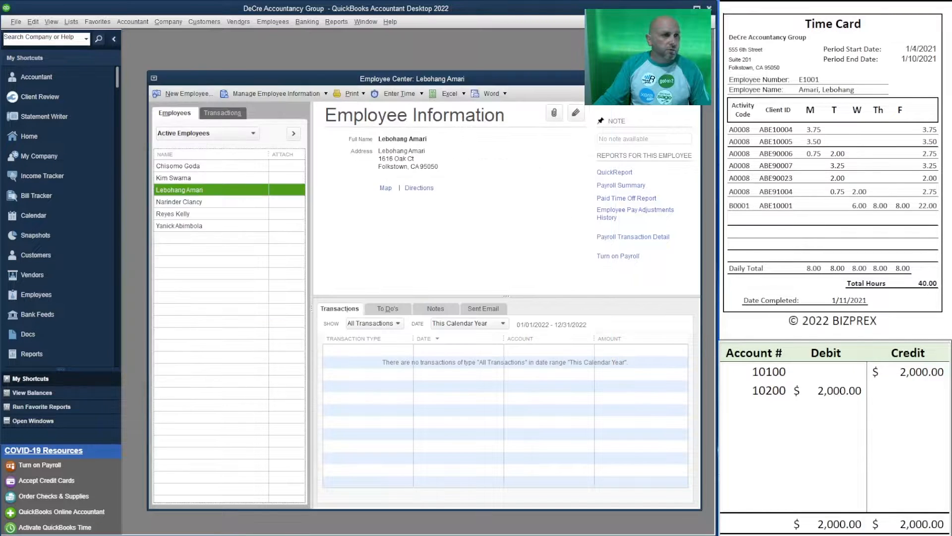
pyautogui.click(398, 94)
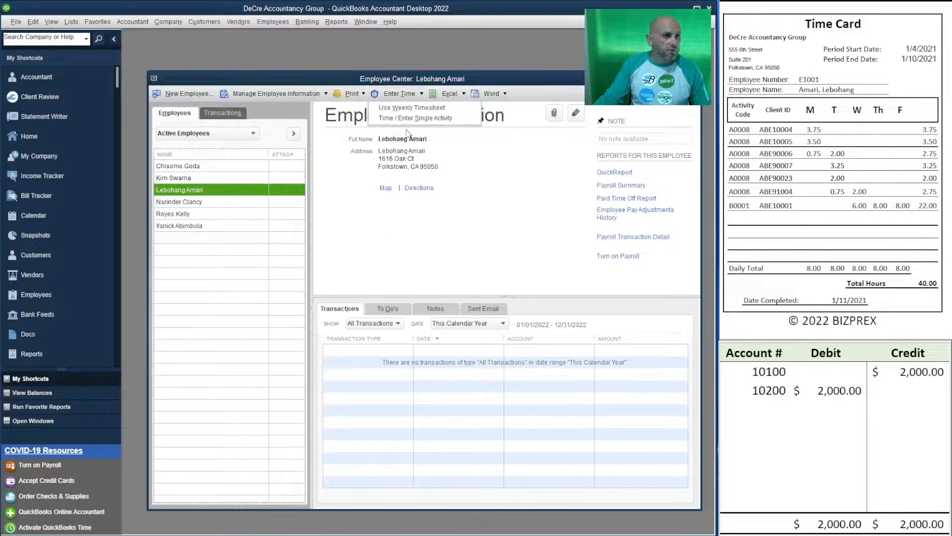
pyautogui.click(424, 108)
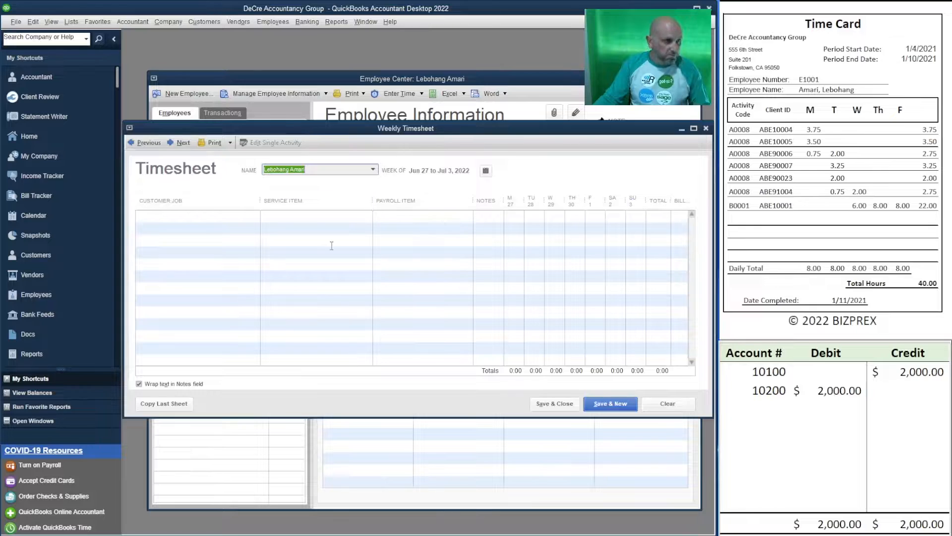
# Fill the first timesheet row with customer job ABE10004, service item A0008 - Sales and Use Tax and 3.75 Monday hours.
pyautogui.click(214, 216)
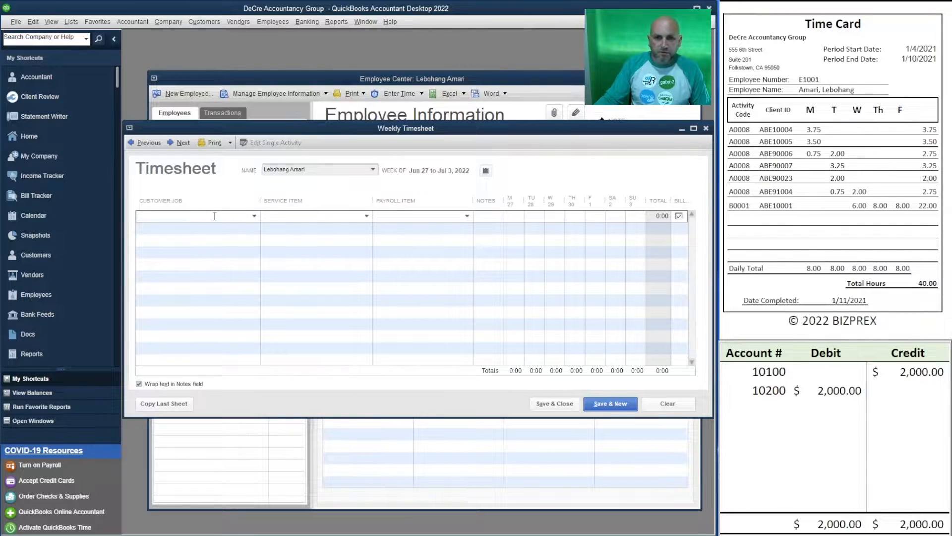
pyautogui.write('ABE1')
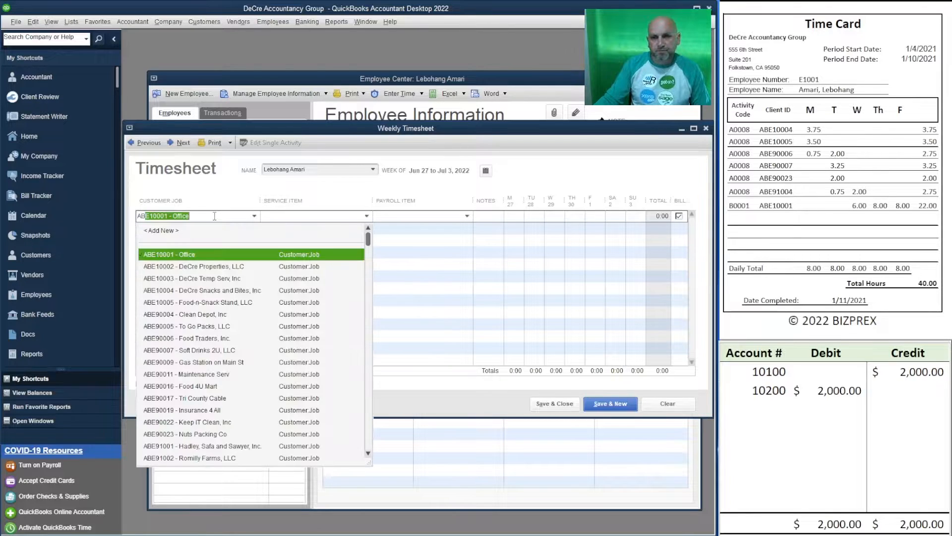
pyautogui.write('0004')
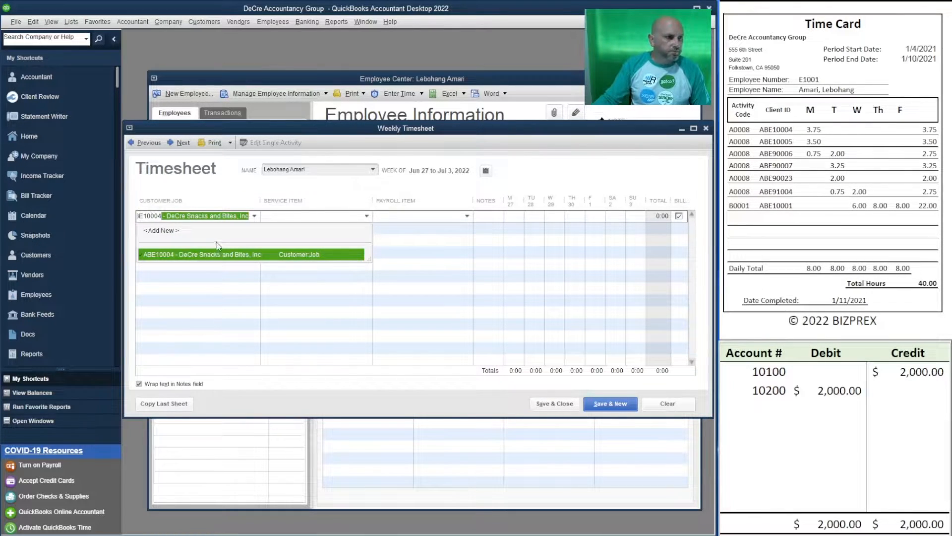
pyautogui.click(207, 258)
pyautogui.write('A')
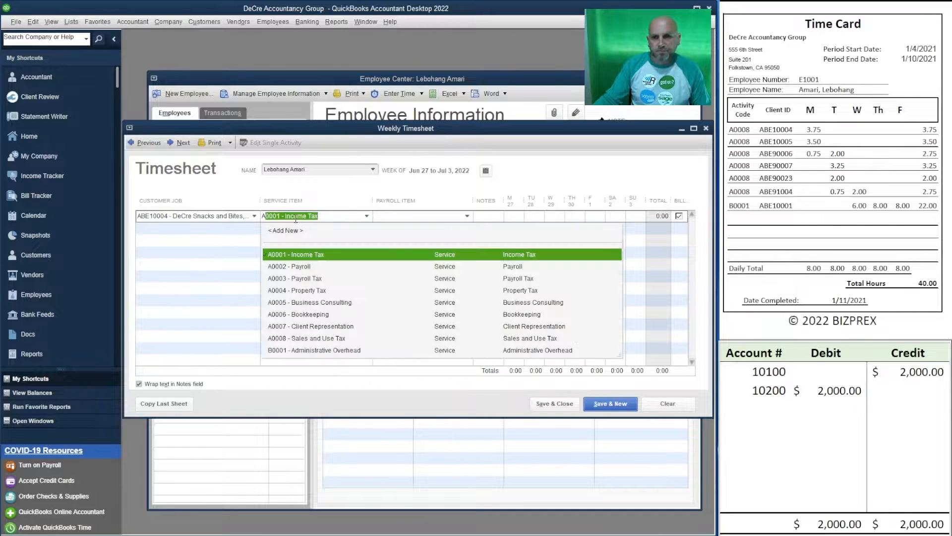
pyautogui.write('0008')
pyautogui.press('Tab')
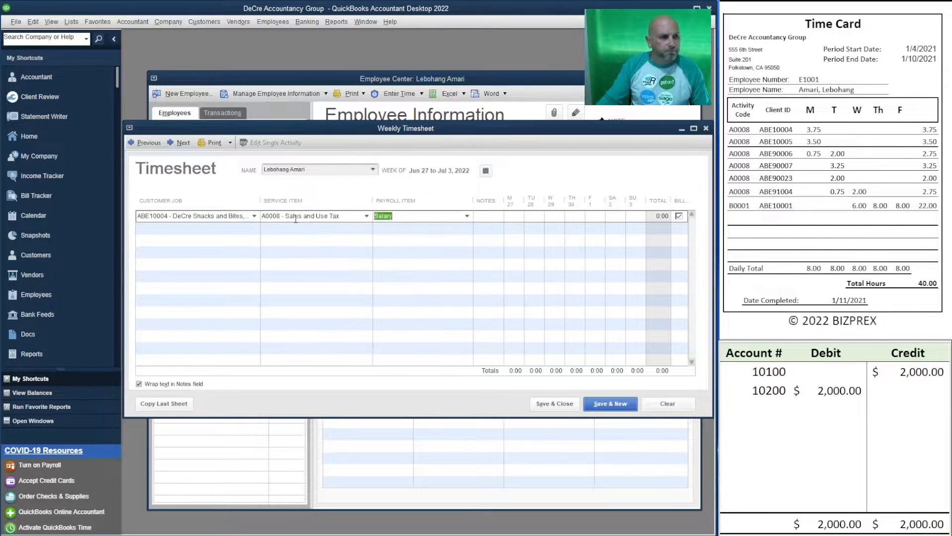
pyautogui.press('Tab')
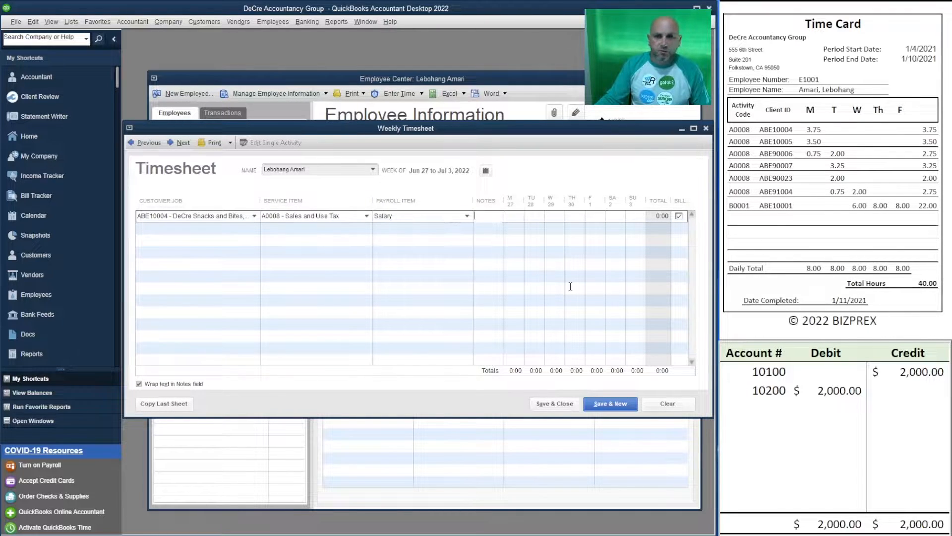
pyautogui.press('Tab')
pyautogui.write('3.')
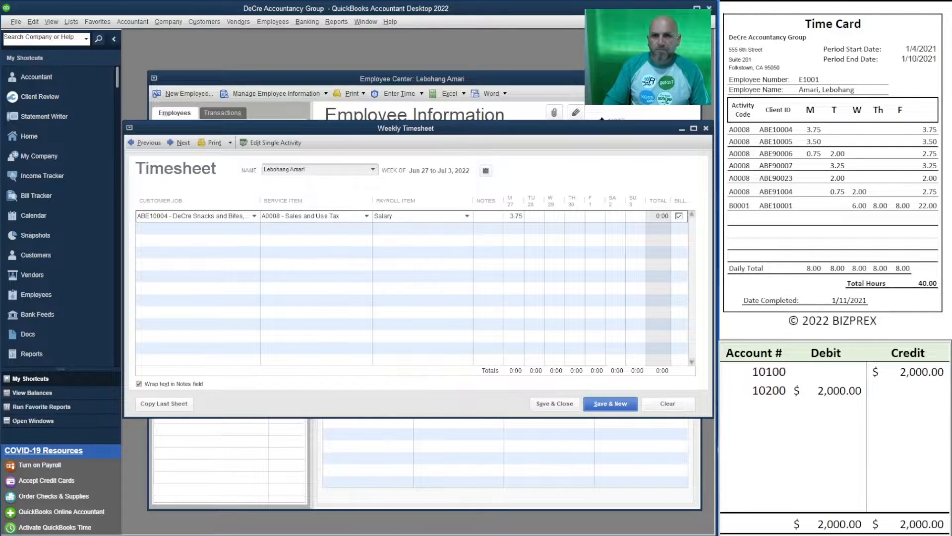
pyautogui.write('75')
pyautogui.press('Tab')
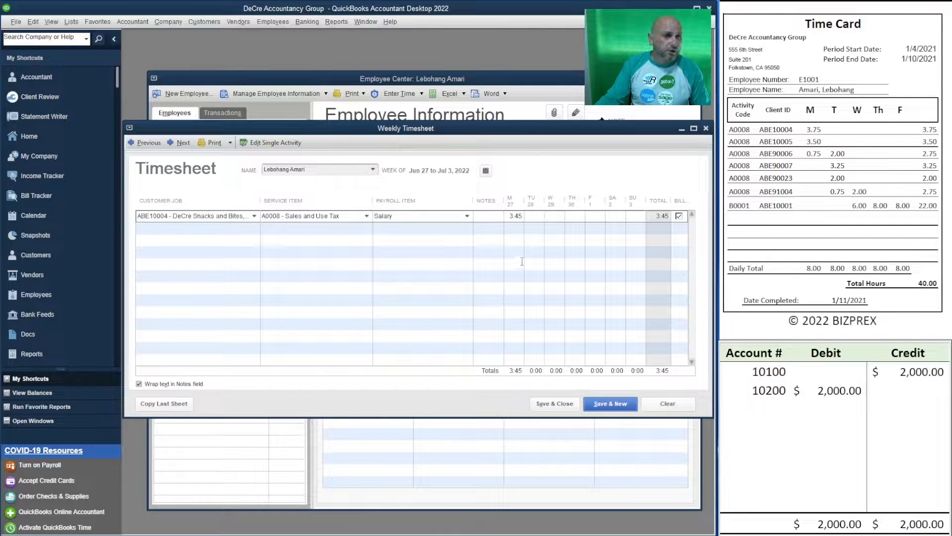
# Fill the second timesheet row with customer job ABE10005, service item A0008 - Sales and Use Tax and 3.5 Monday hours.
pyautogui.click(205, 227)
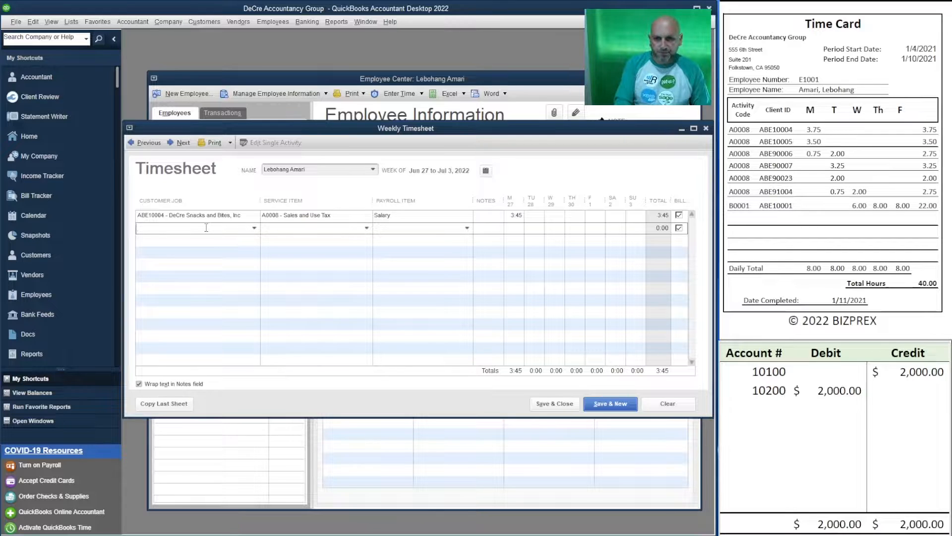
pyautogui.write('ABE')
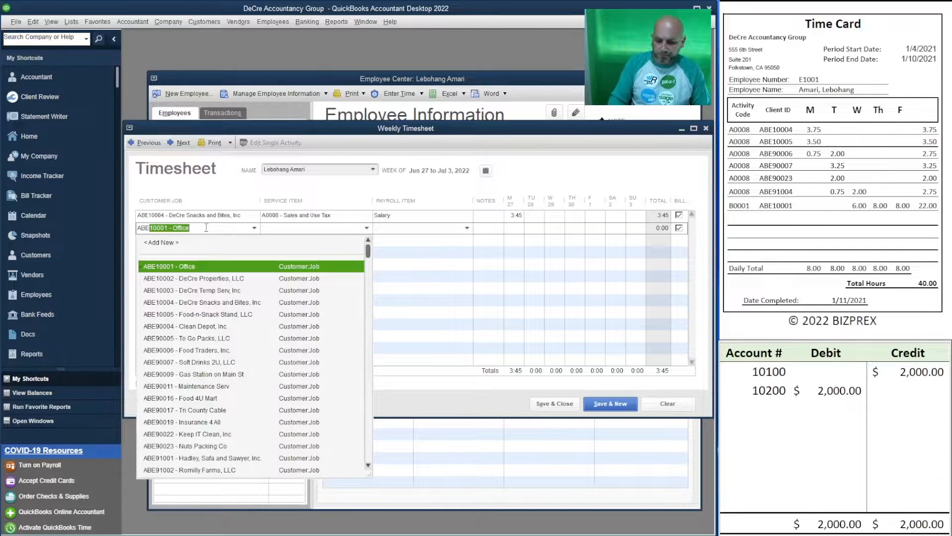
pyautogui.write('10005')
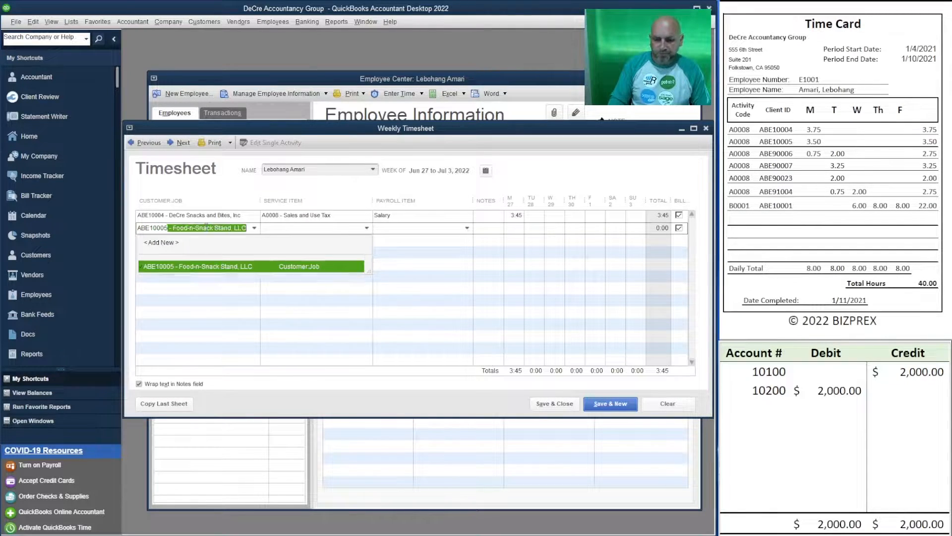
pyautogui.press('Tab')
pyautogui.write('A0008')
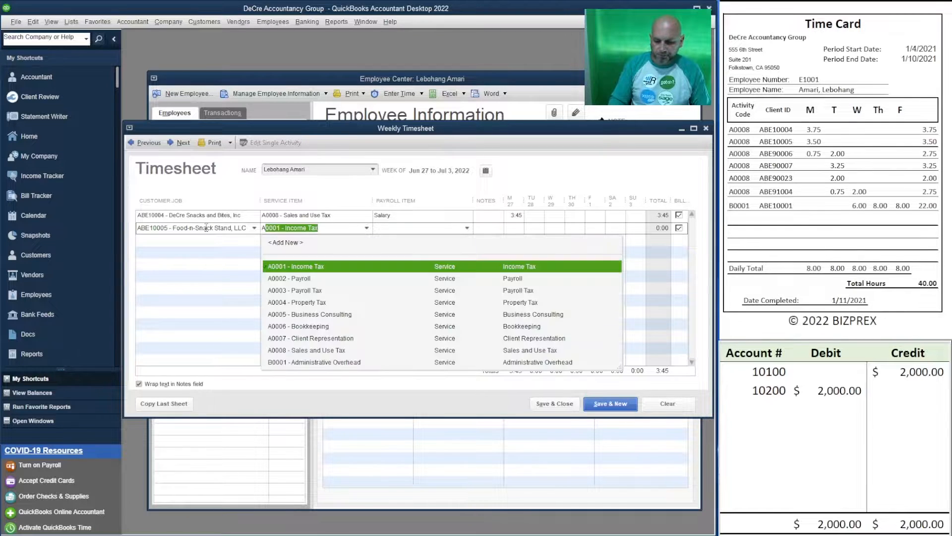
pyautogui.press('Tab')
pyautogui.press('Tab')
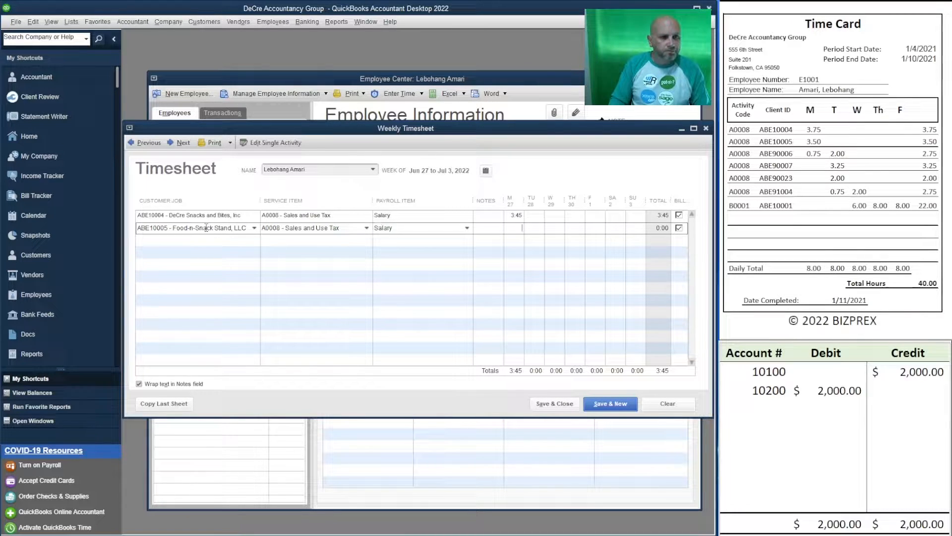
pyautogui.write('3.5')
pyautogui.press('Tab')
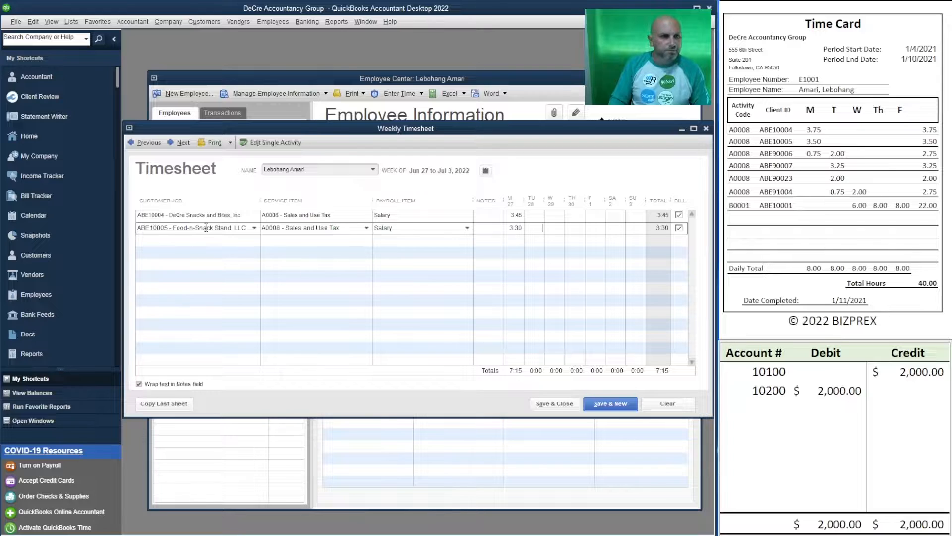
# Assign customer job ABE90006 and service item A0008 - Sales and Use Tax to the third timesheet row.
pyautogui.click(204, 239)
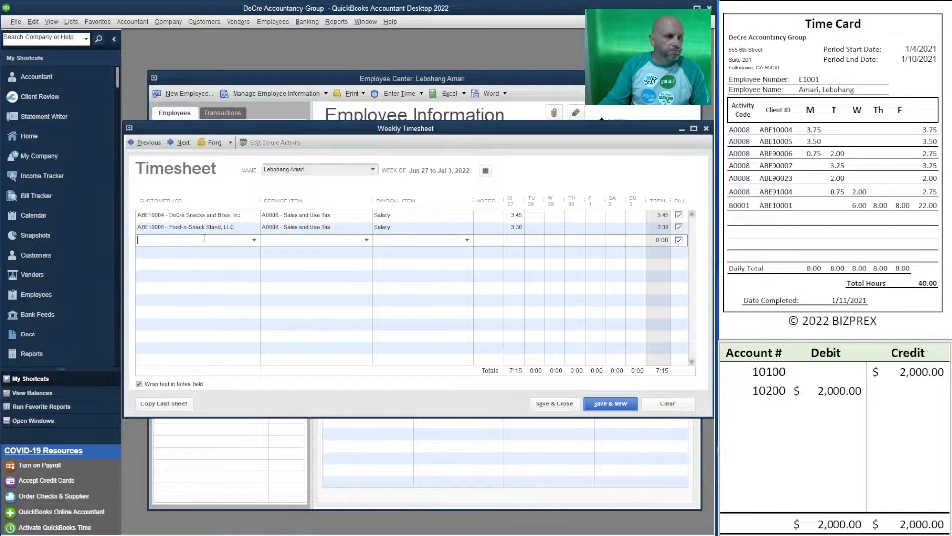
pyautogui.write('ABE')
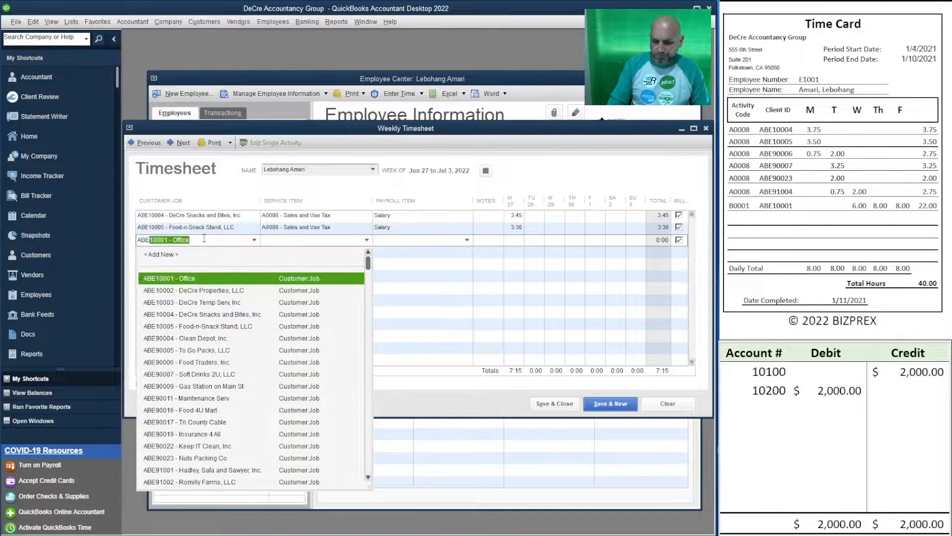
pyautogui.write('90006')
pyautogui.press('Tab')
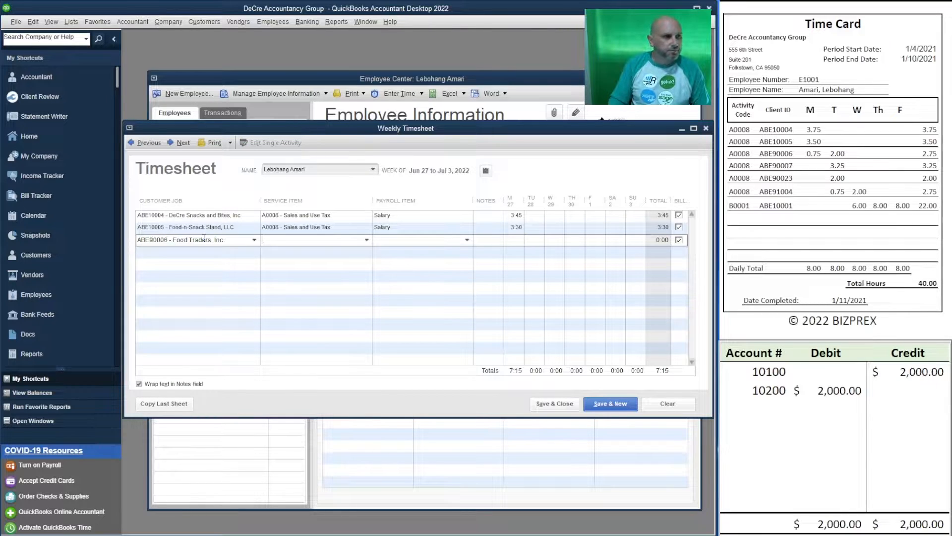
pyautogui.write('A0008 - Sales and Use Tax')
pyautogui.press('Tab')
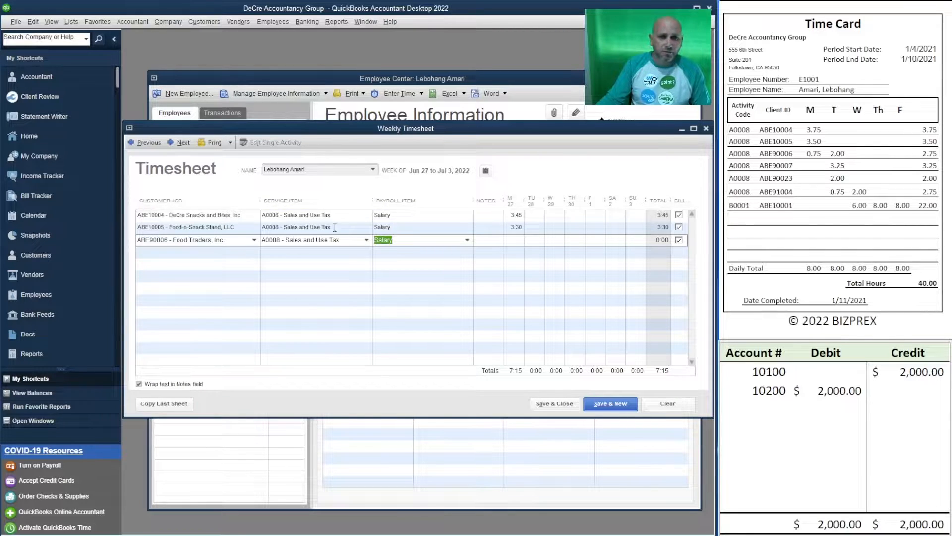
# Delete the account numbers and amounts of the transfer from the debit and credit worksheet.
pyautogui.moveTo(916, 391); pyautogui.dragTo(770, 379)
pyautogui.press('Delete')
pyautogui.click(814, 405)
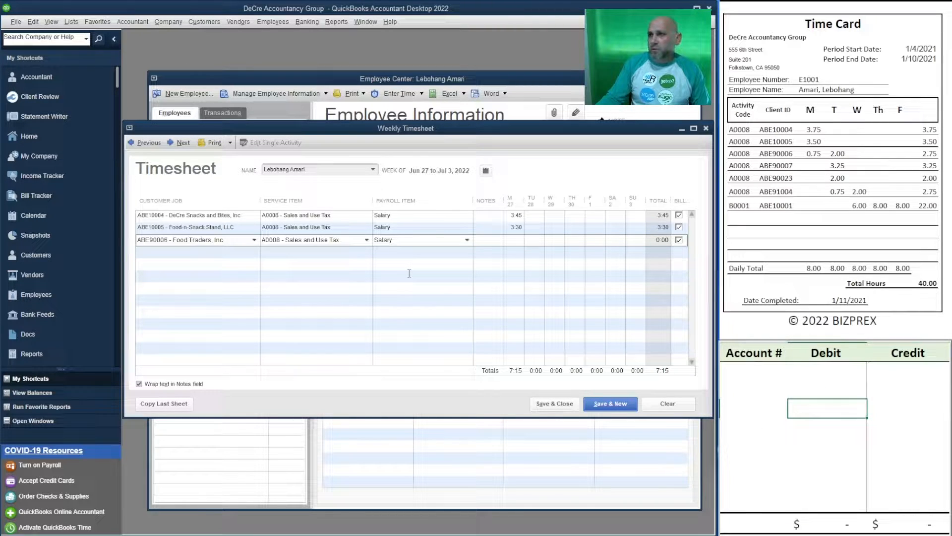
# Record 0.75 Monday hours and 2 Tuesday hours on the ABE90006 timesheet row.
pyautogui.click(515, 242)
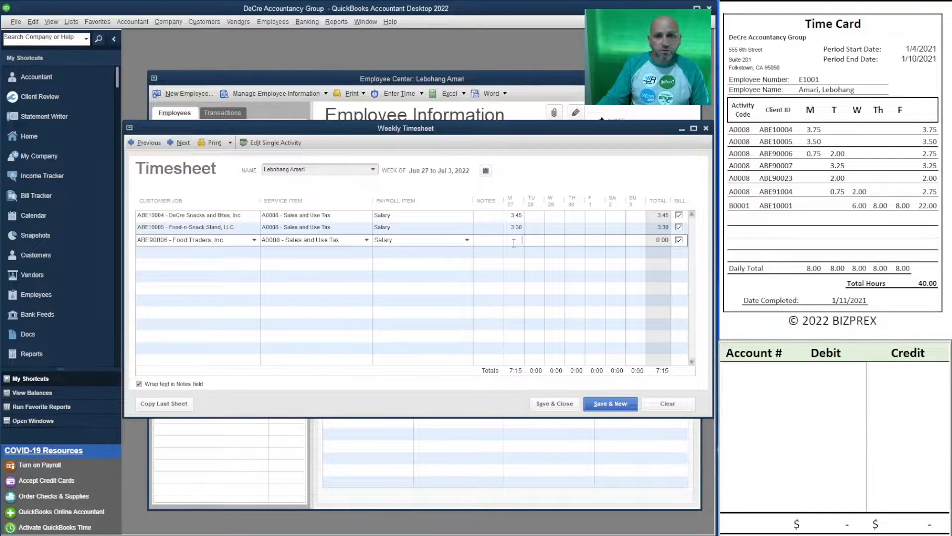
pyautogui.write('.75')
pyautogui.press('Tab')
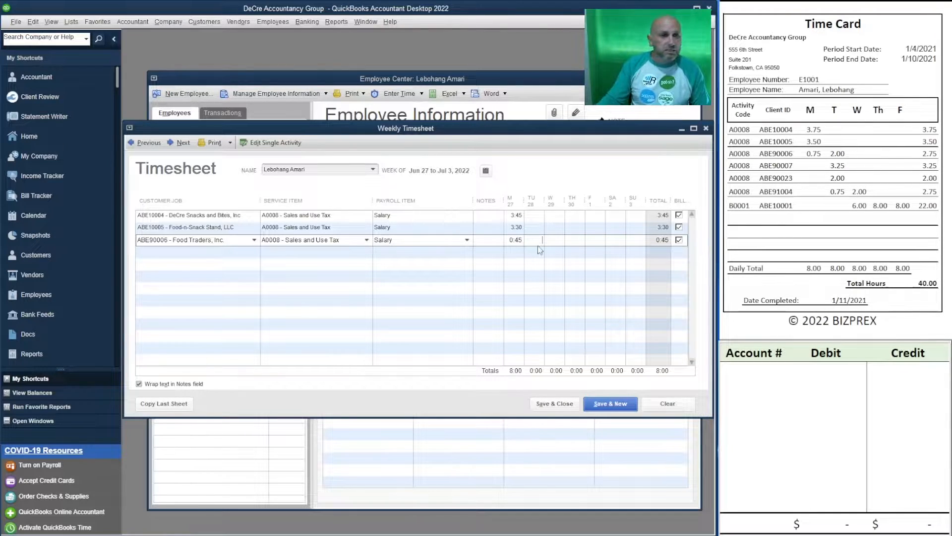
pyautogui.click(184, 250)
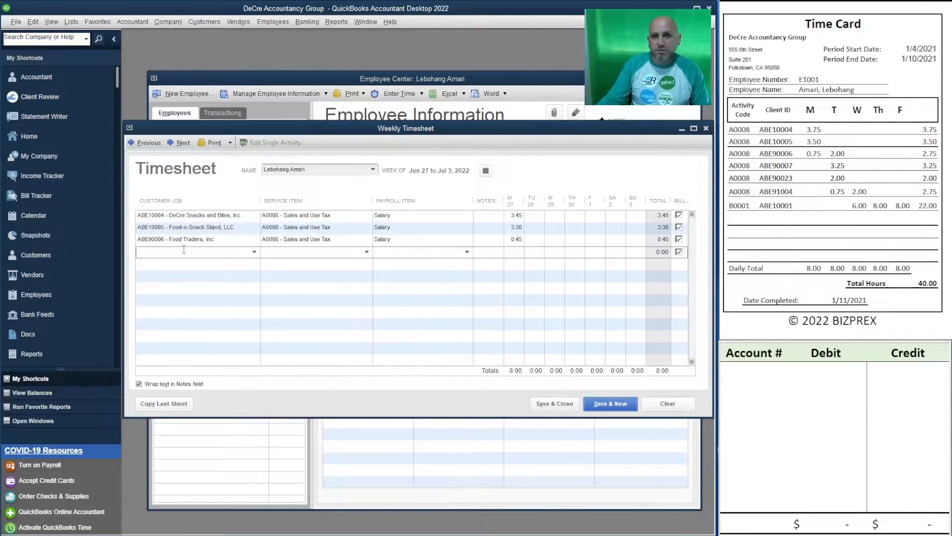
pyautogui.click(529, 242)
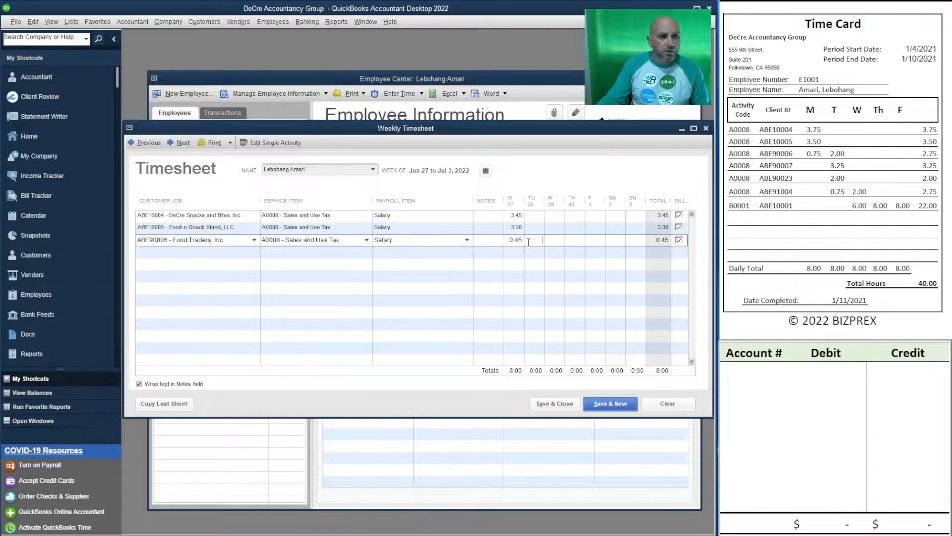
pyautogui.write('2')
pyautogui.press('Tab')
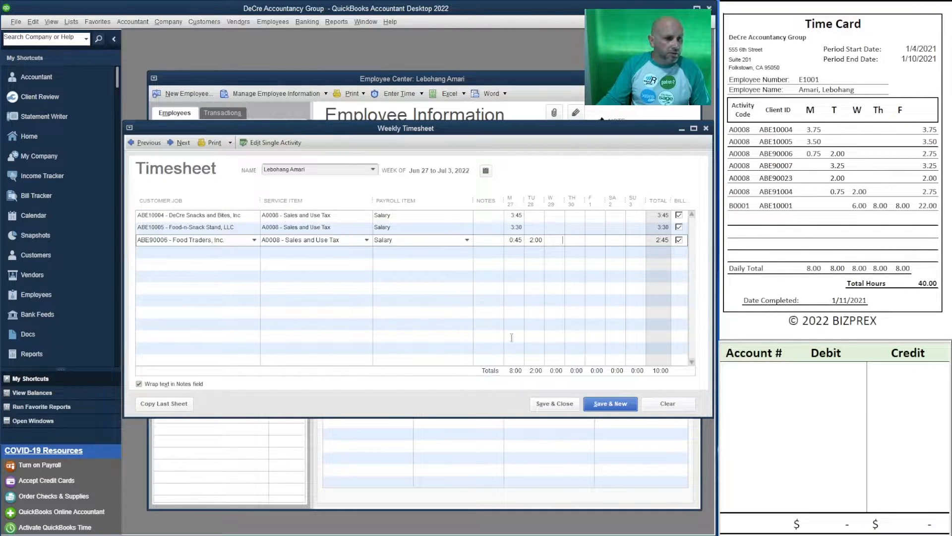
# Clear the timesheet entries and set the timesheet week to Jan 4 to Jan 10, 2021.
pyautogui.click(679, 406)
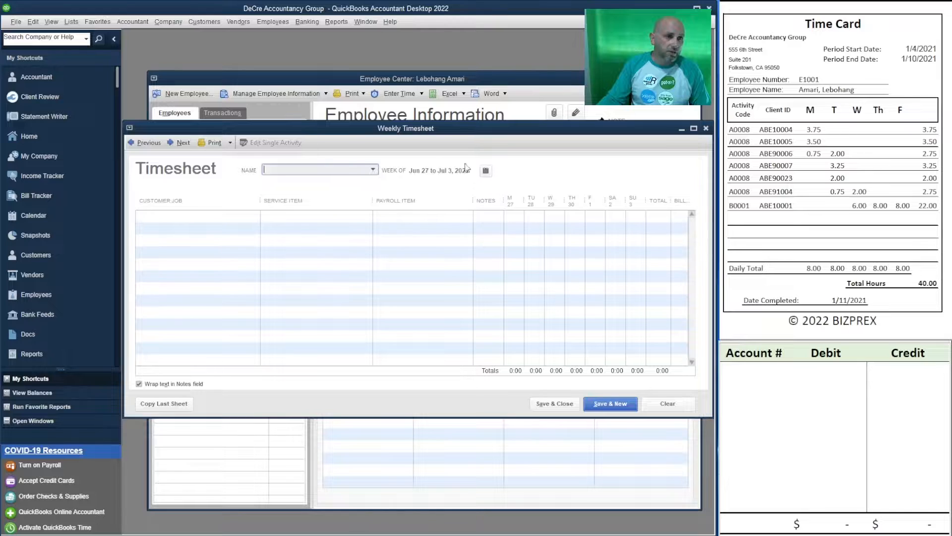
pyautogui.click(485, 172)
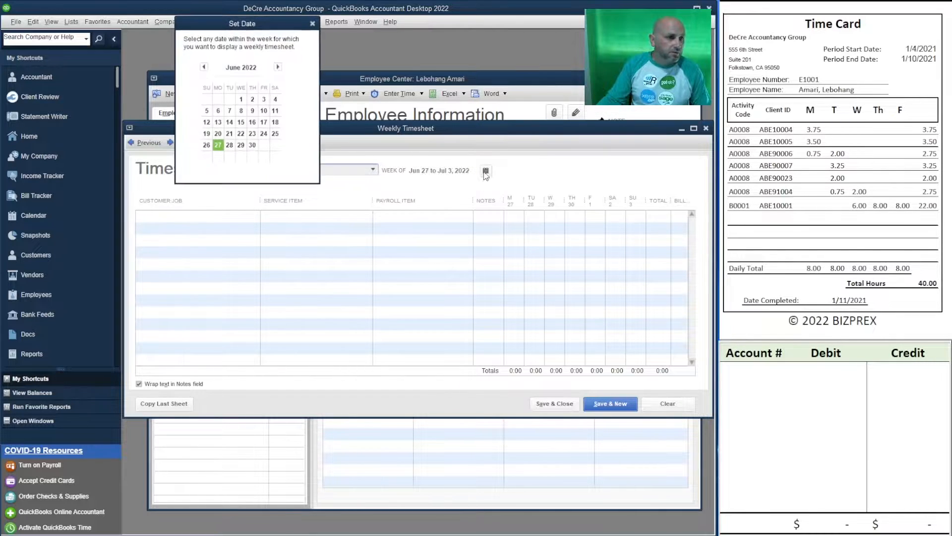
pyautogui.click(203, 67)
pyautogui.click(204, 66)
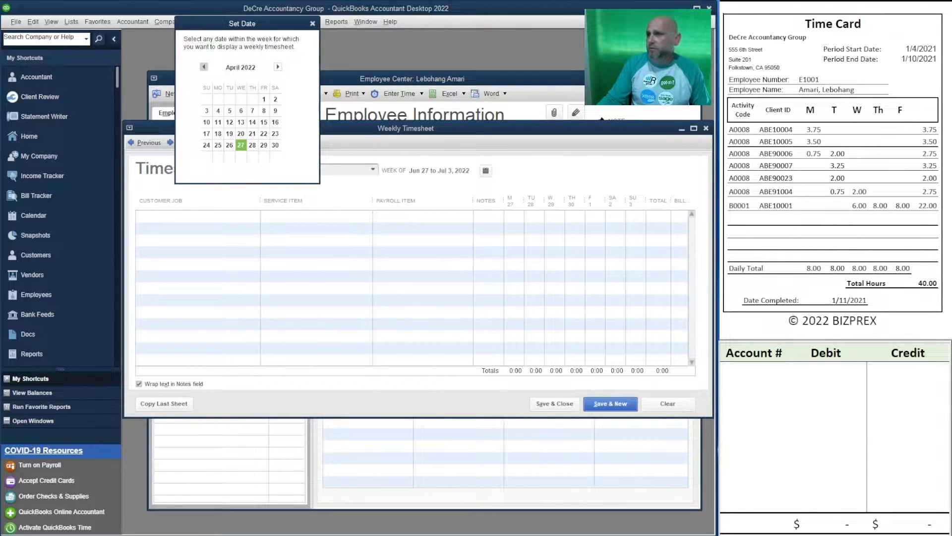
pyautogui.click(204, 67)
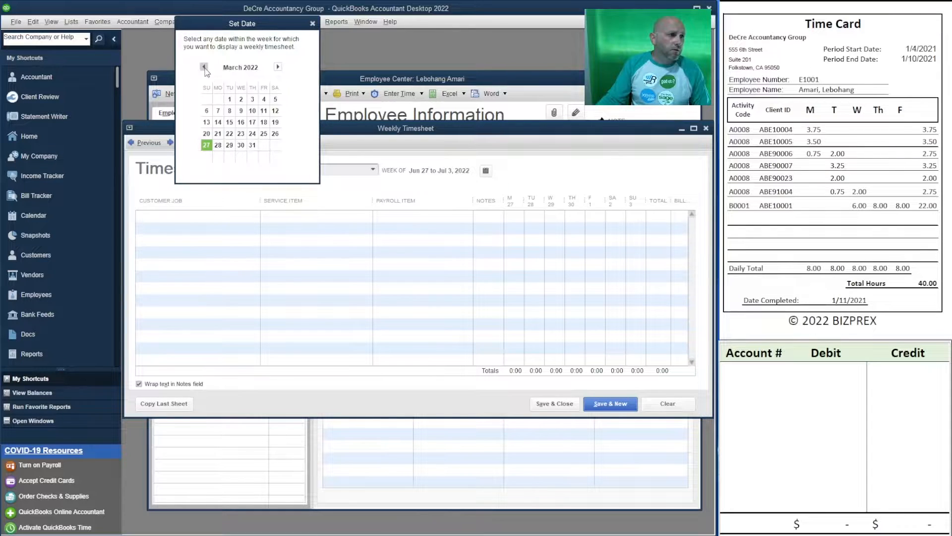
pyautogui.click(204, 67)
pyautogui.click(204, 67)
pyautogui.click(204, 67)
pyautogui.click(204, 67)
pyautogui.click(204, 67)
pyautogui.click(203, 67)
pyautogui.click(204, 67)
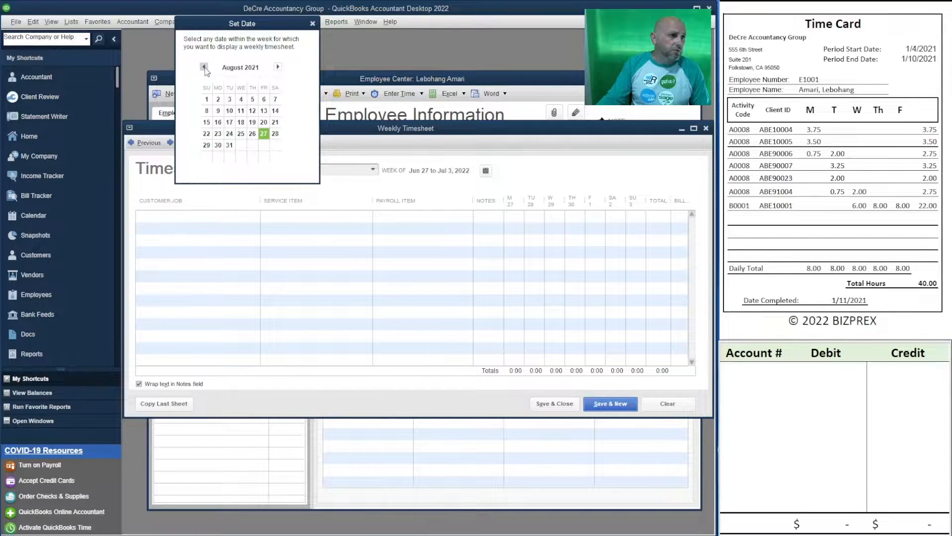
pyautogui.click(204, 67)
pyautogui.click(204, 67)
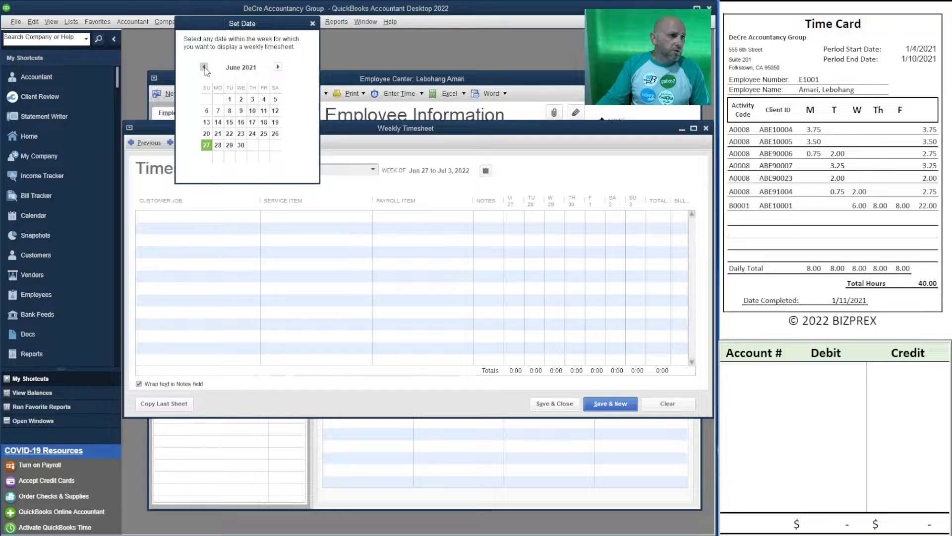
pyautogui.click(203, 67)
pyautogui.click(204, 67)
pyautogui.click(203, 67)
pyautogui.click(204, 67)
pyautogui.click(204, 67)
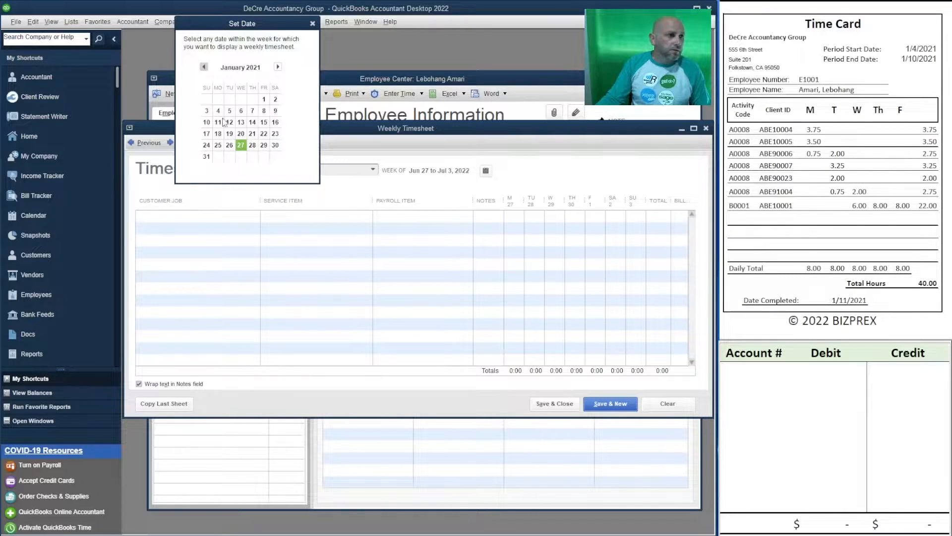
pyautogui.click(219, 111)
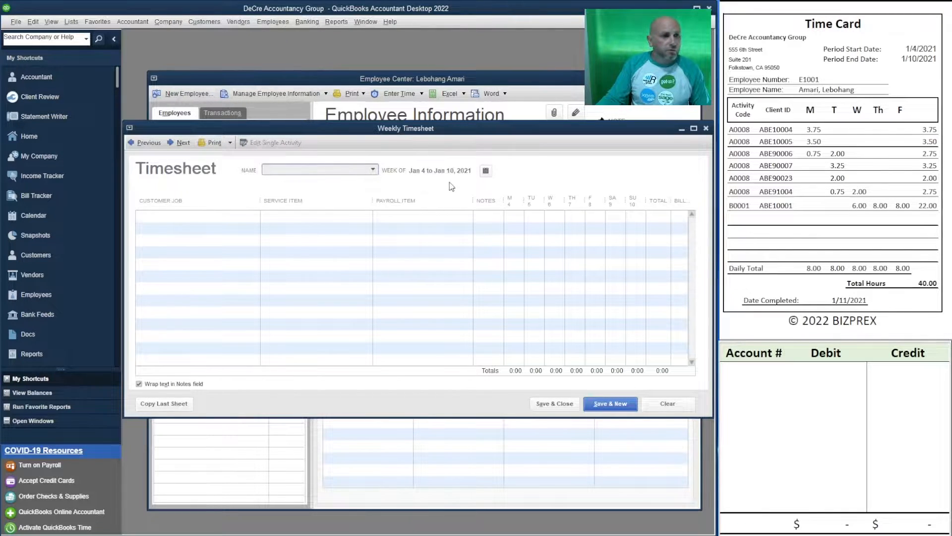
# Select the employee named on the time card as the timesheet's employee.
pyautogui.click(373, 169)
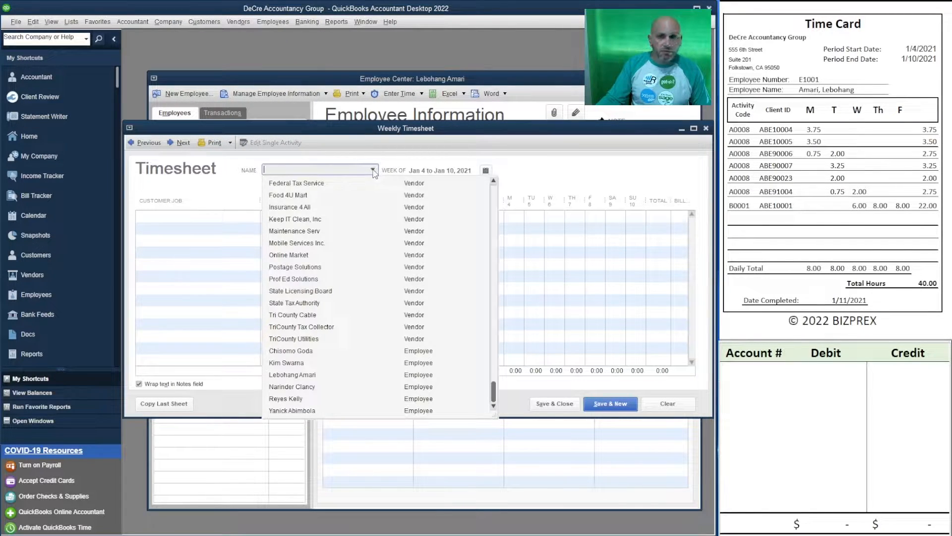
pyautogui.click(298, 375)
pyautogui.press('Tab')
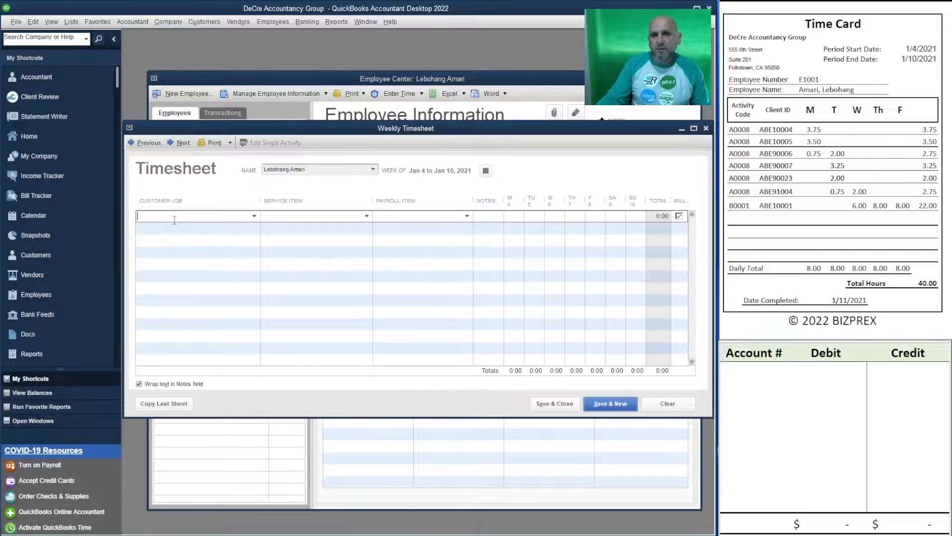
# Fill the first timesheet row with customer job ABE10004, service item A0008 - Sales and Use Tax and 3.75 Monday hours.
pyautogui.write('ABE10004')
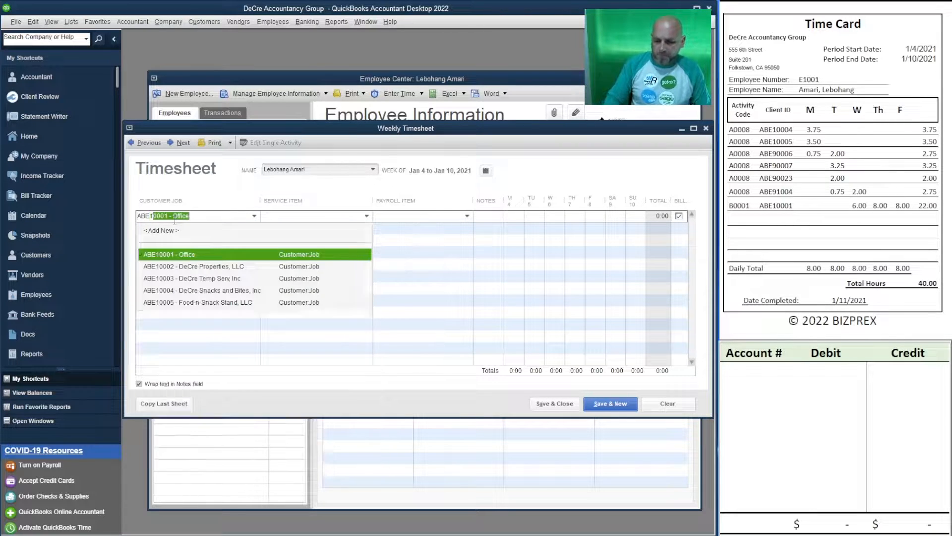
pyautogui.press('Tab')
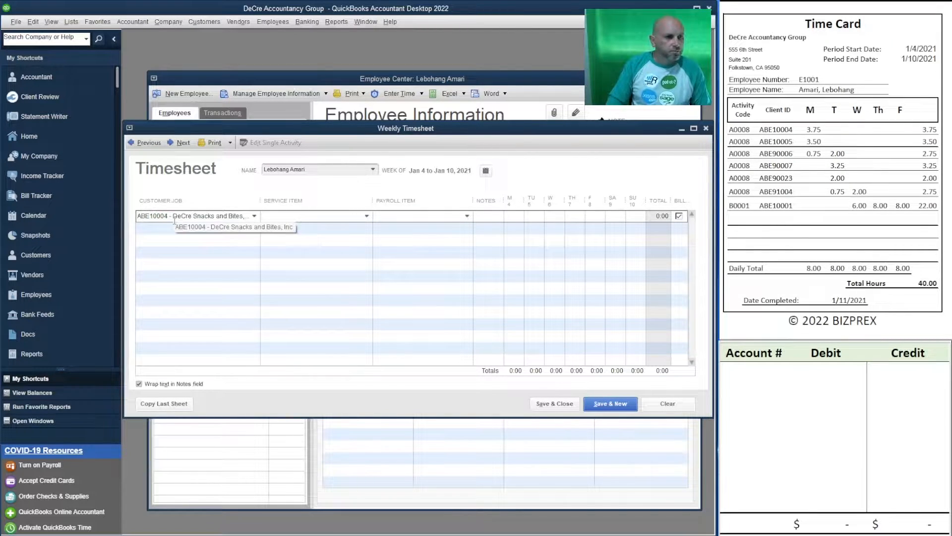
pyautogui.write('a0008')
pyautogui.press('Tab')
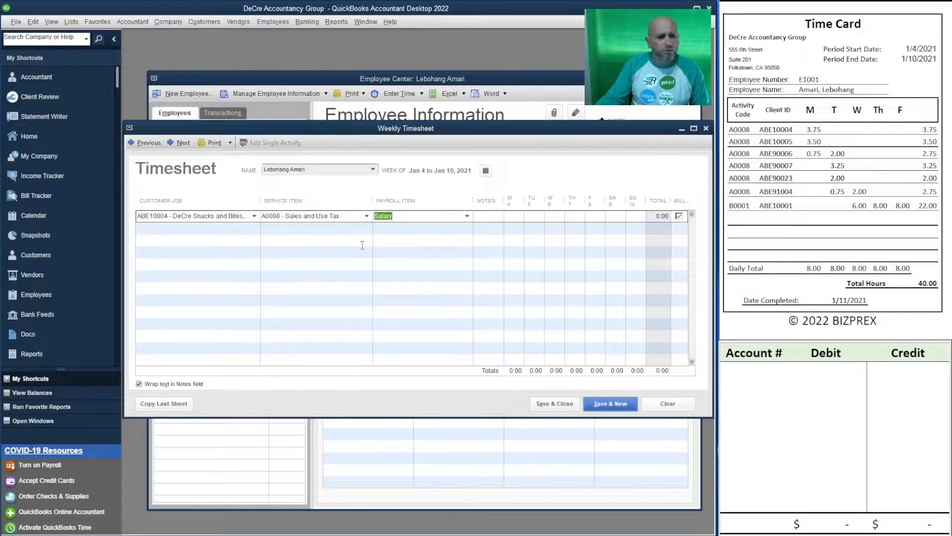
pyautogui.press('Tab')
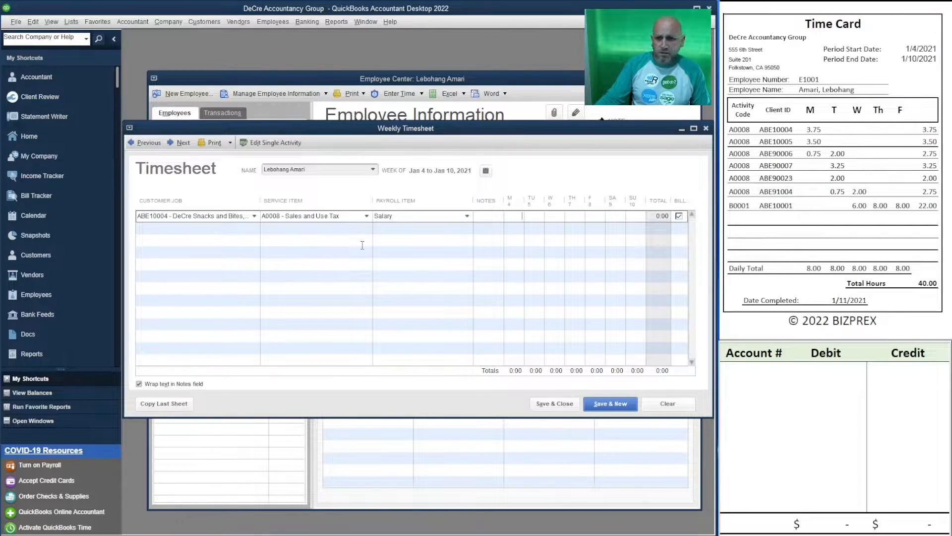
pyautogui.write('3.75')
pyautogui.press('Tab')
pyautogui.press('Tab')
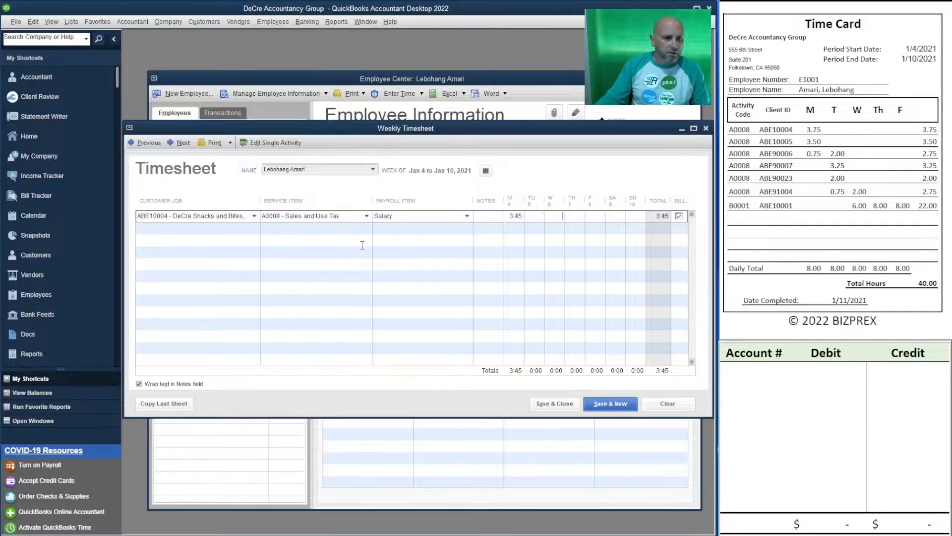
# Add a second timesheet row for customer job ABE10005 with service item A0008 - Sales and Use Tax and 3.5 Monday hours.
pyautogui.click(158, 226)
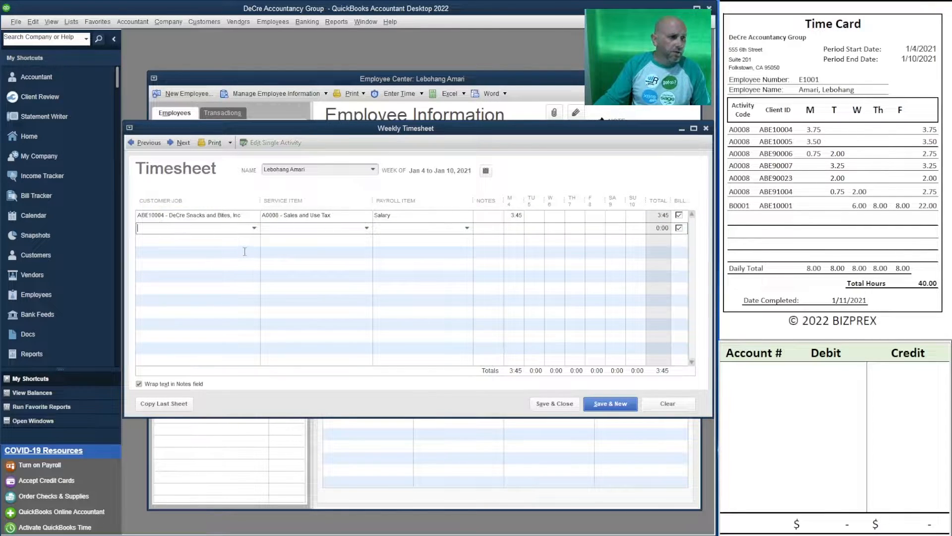
pyautogui.write('ABE')
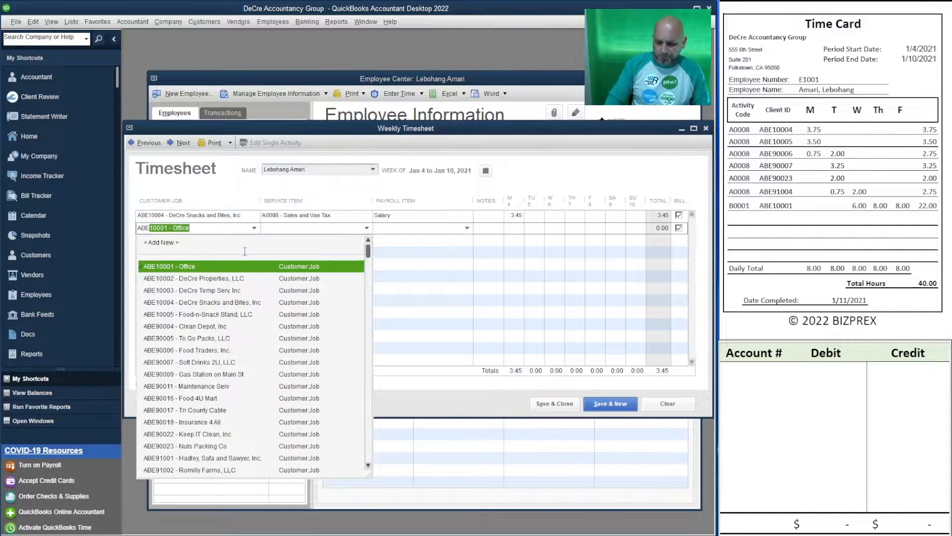
pyautogui.write('10005')
pyautogui.press('Tab')
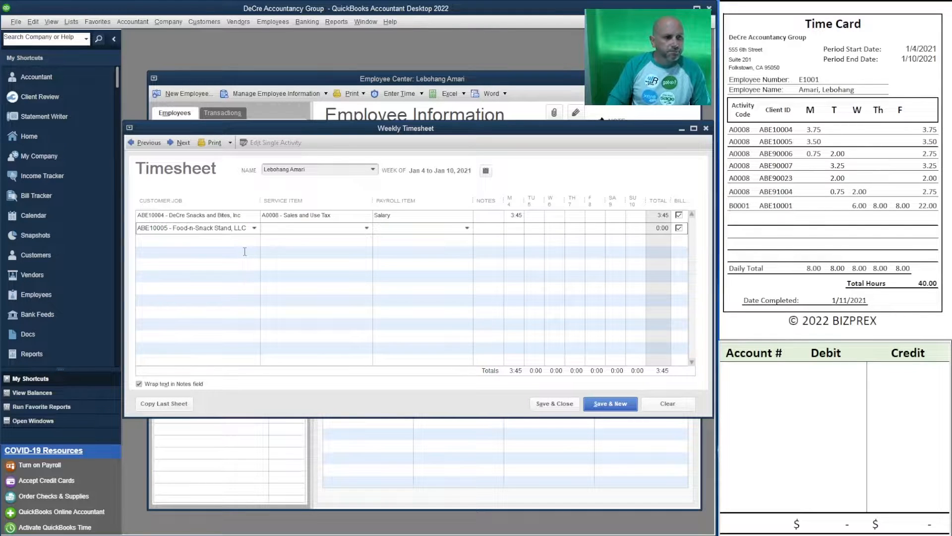
pyautogui.write('A0008 - Sales and Use Tax')
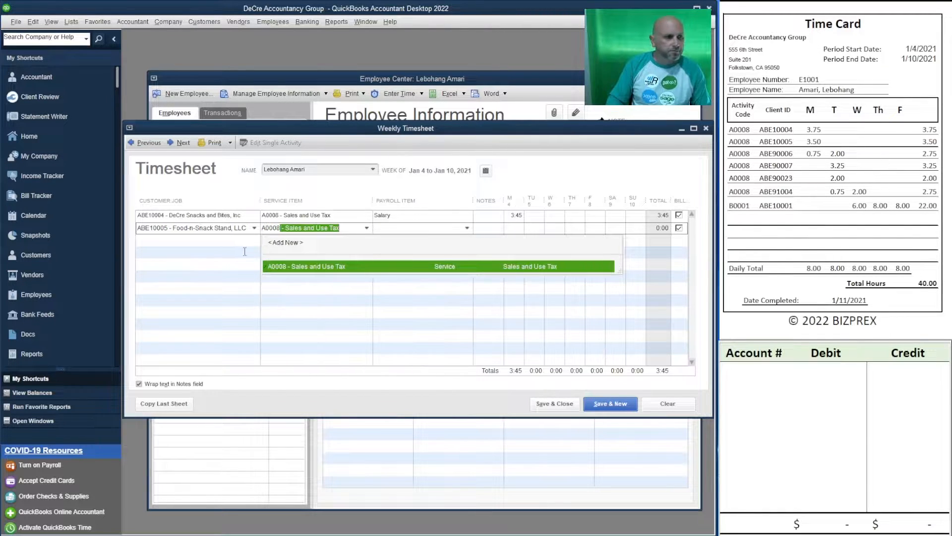
pyautogui.press('Tab')
pyautogui.press('Tab')
pyautogui.press('Tab')
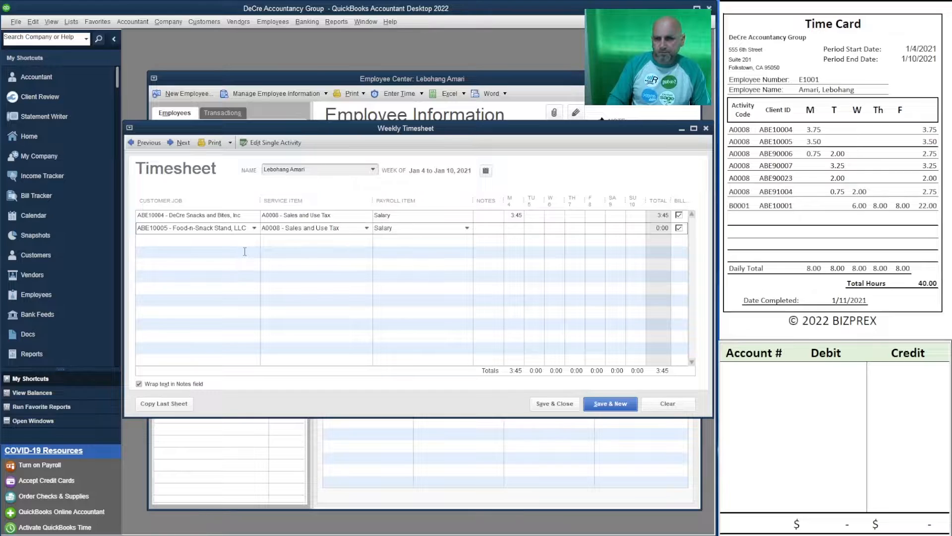
pyautogui.write('3.5')
pyautogui.press('Tab')
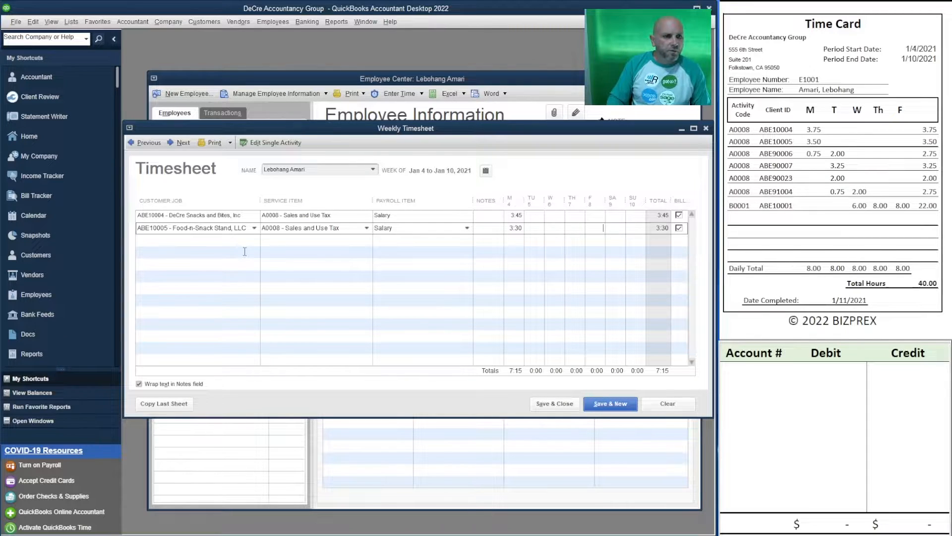
pyautogui.press('Tab')
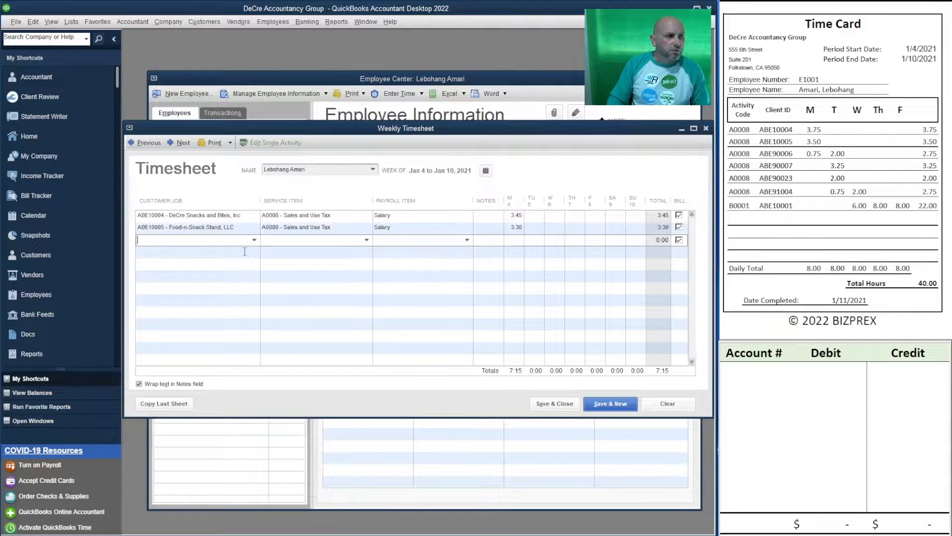
# Fill the third timesheet row with customer job ABE90006, service item A0008 - Sales and Use Tax and 0.75 Monday hours.
pyautogui.write('ABE')
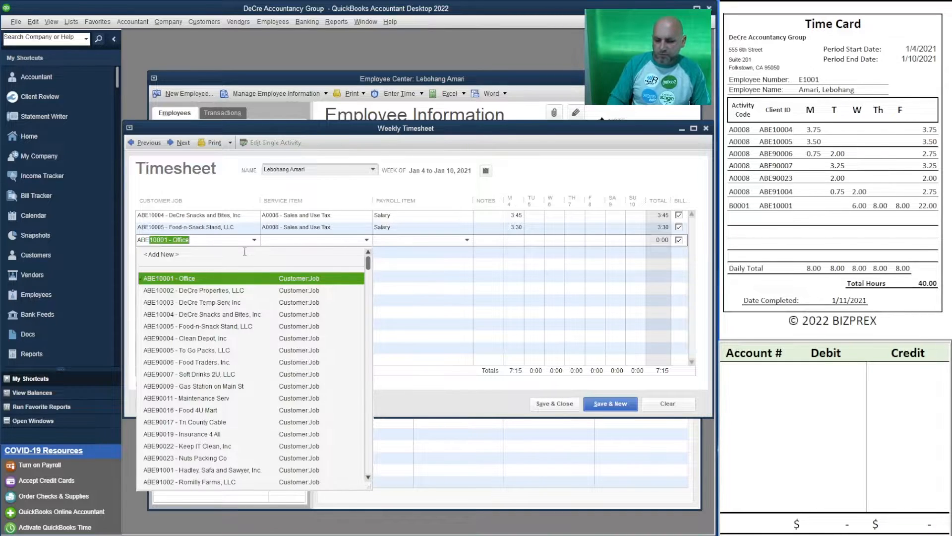
pyautogui.write('90006')
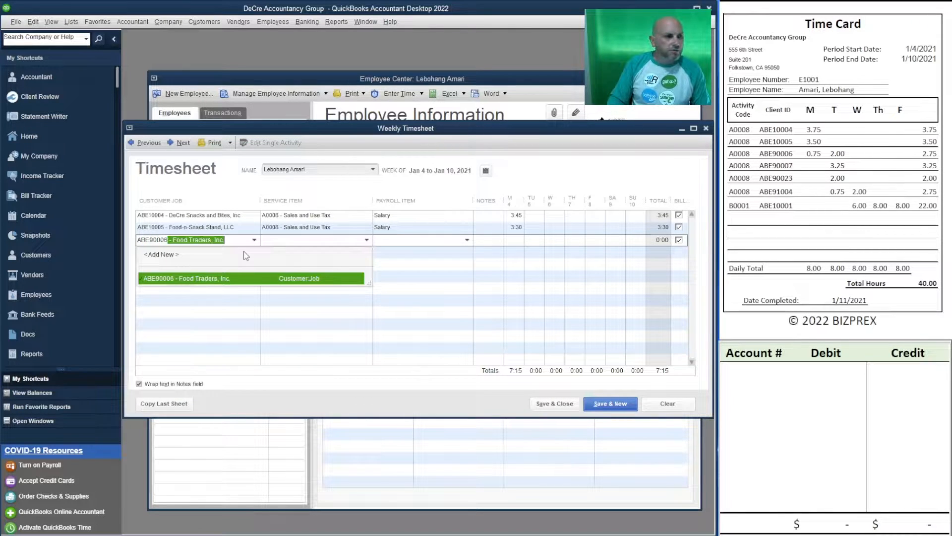
pyautogui.press('Tab')
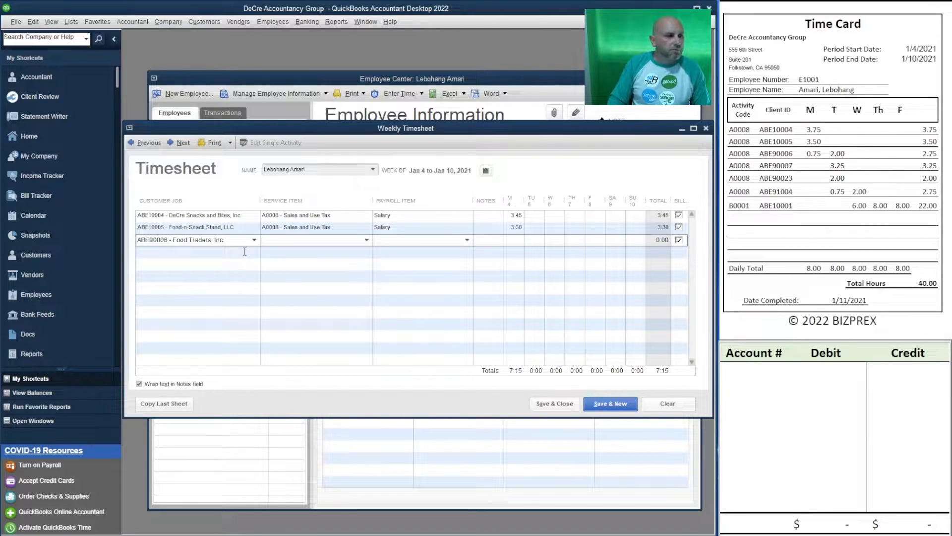
pyautogui.write('A0008 - Sales and Use Tax')
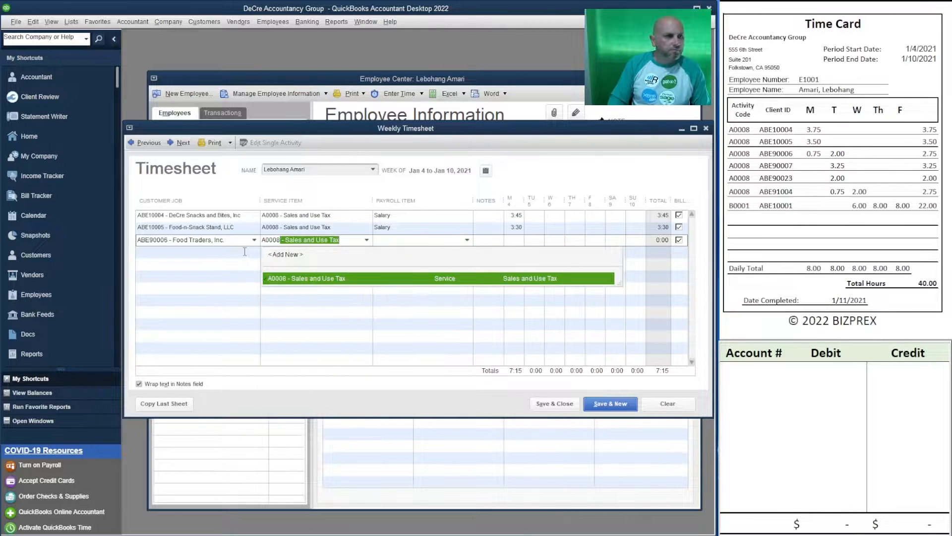
pyautogui.press('Tab')
pyautogui.press('Tab')
pyautogui.press('Tab')
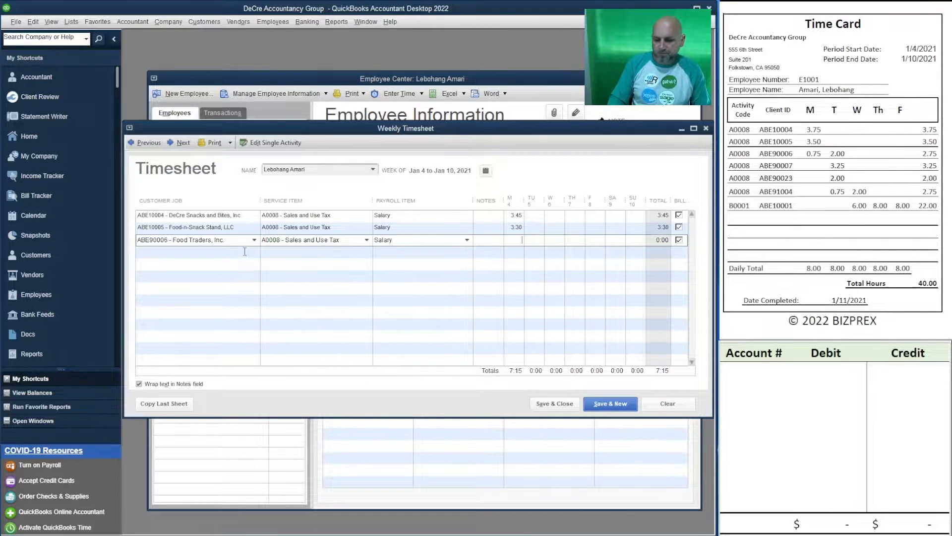
pyautogui.write('.75')
pyautogui.press('Tab')
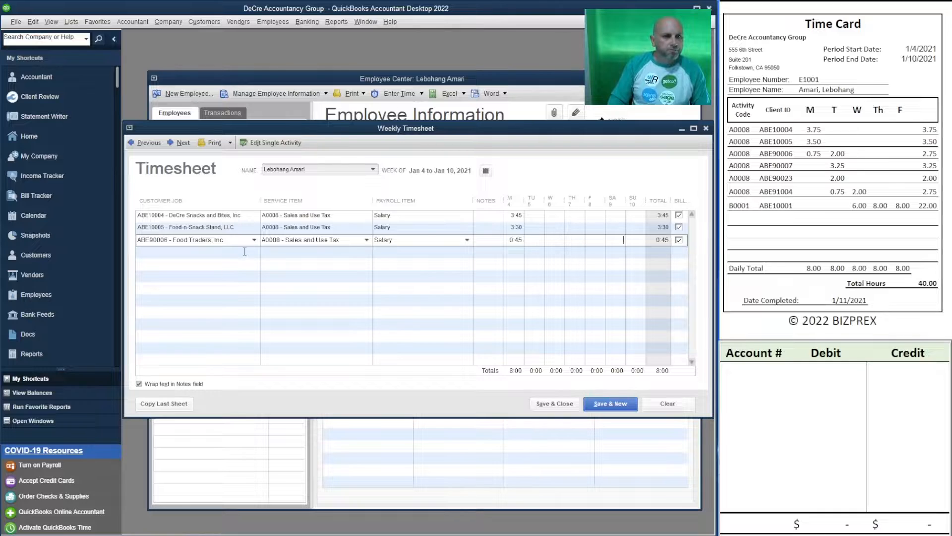
# Assign customer job ABE90007 and service item A0008 - Sales and Use Tax to the fourth timesheet row.
pyautogui.click(244, 251)
pyautogui.write('AB')
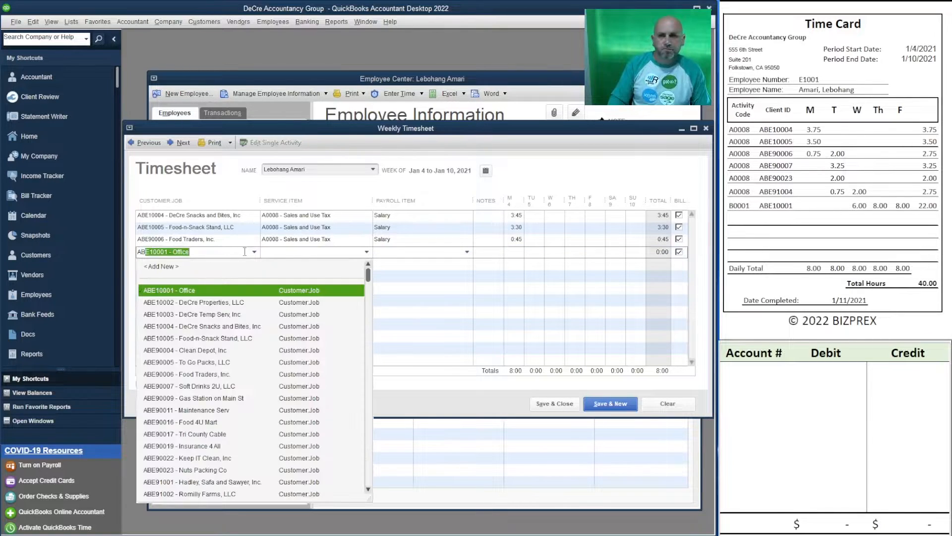
pyautogui.write('E')
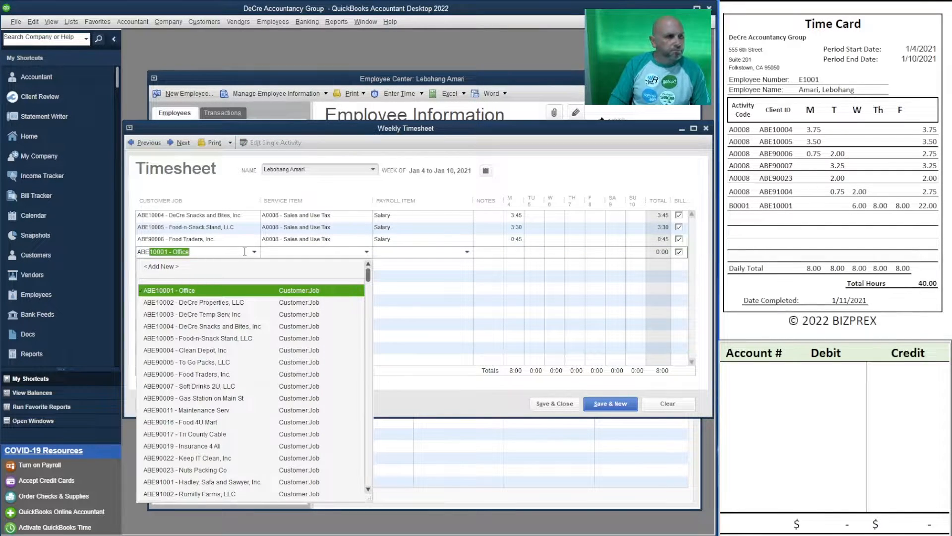
pyautogui.write('9000')
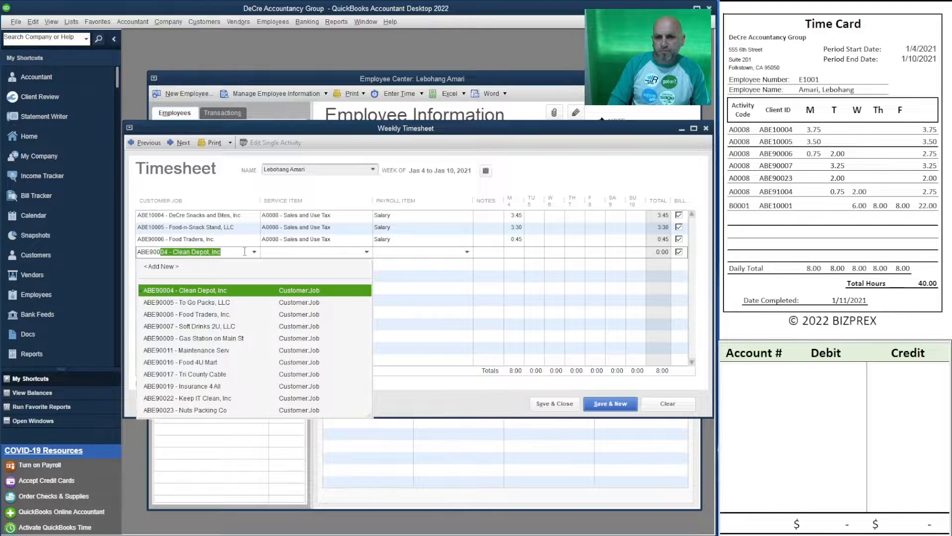
pyautogui.write('7')
pyautogui.press('Tab')
pyautogui.write('A')
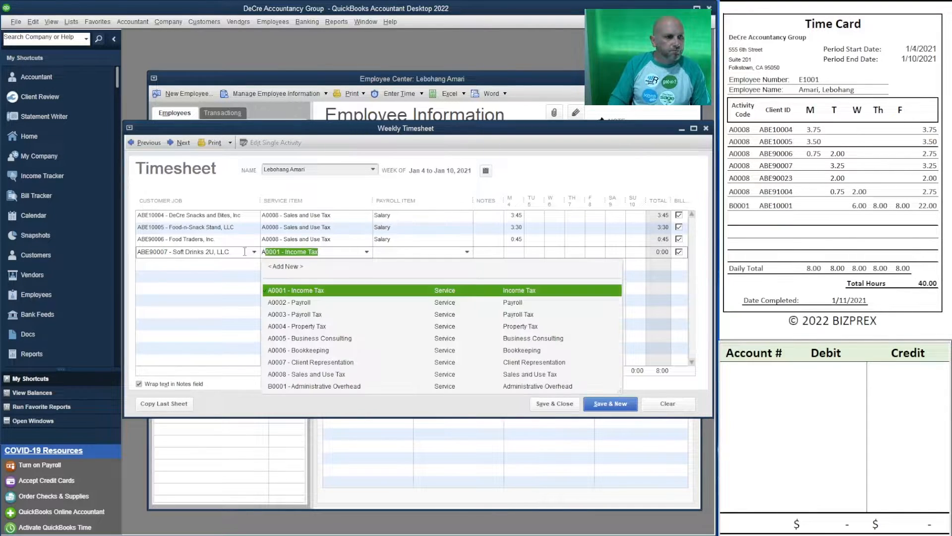
pyautogui.write('0')
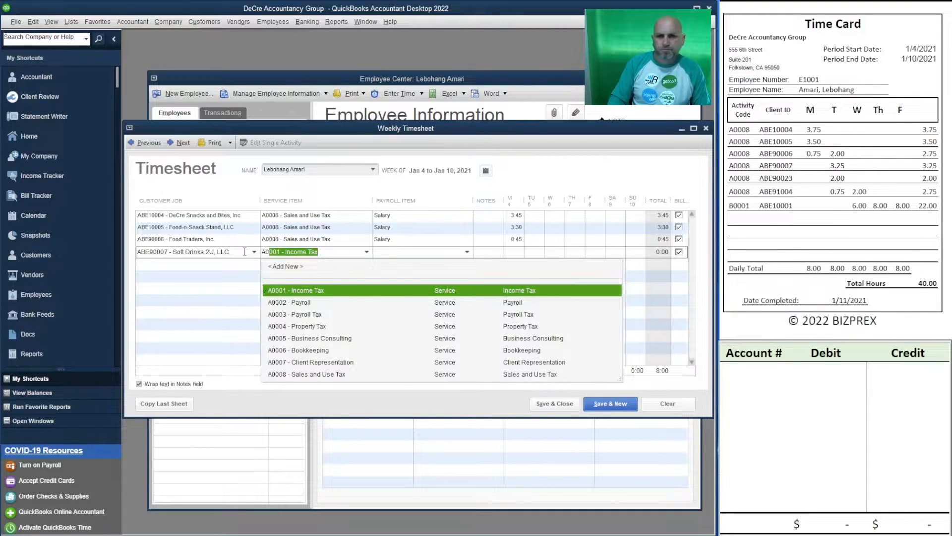
pyautogui.write('00')
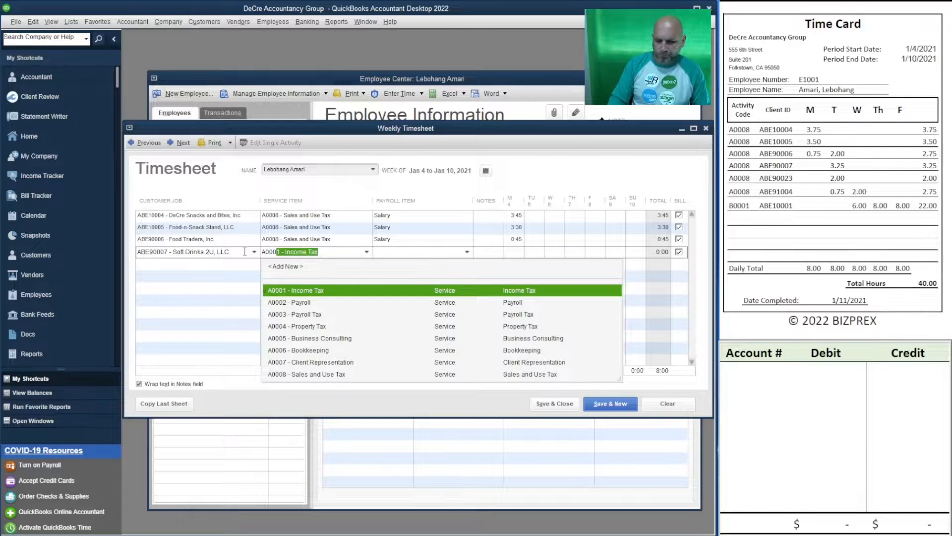
pyautogui.write('8')
pyautogui.press('Tab')
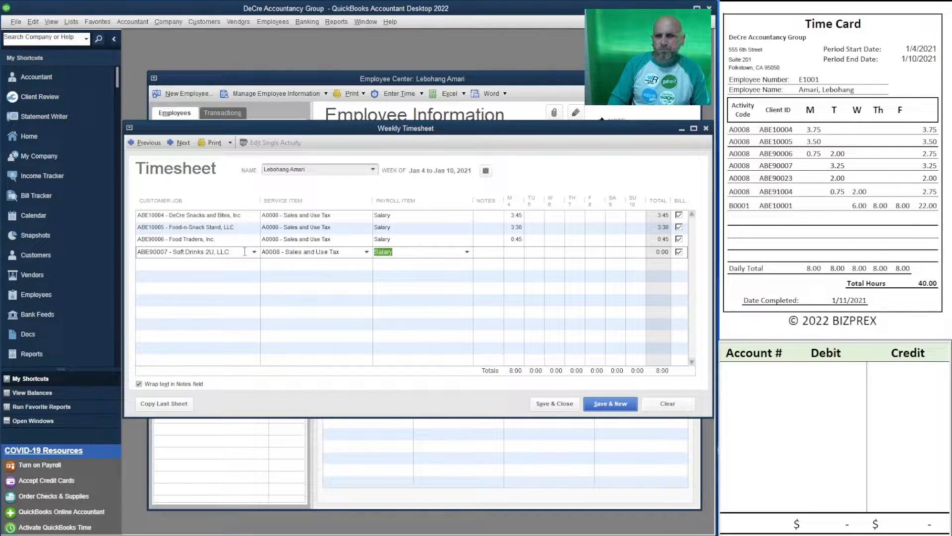
# Enter 3.25 Tuesday hours for customer job ABE90007 and 2 Tuesday hours for customer job ABE90006.
pyautogui.press('Tab')
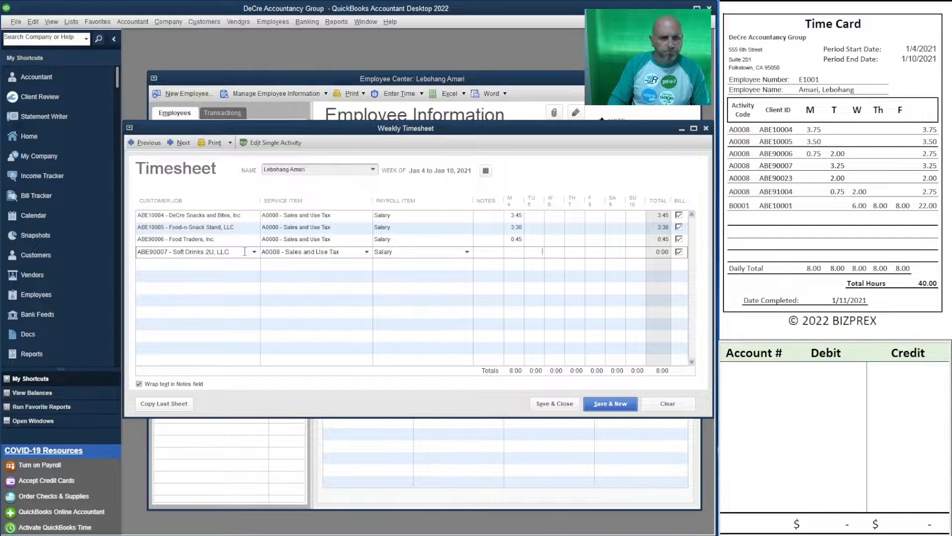
pyautogui.write('3.25')
pyautogui.press('Up')
pyautogui.write('2')
pyautogui.press('Down')
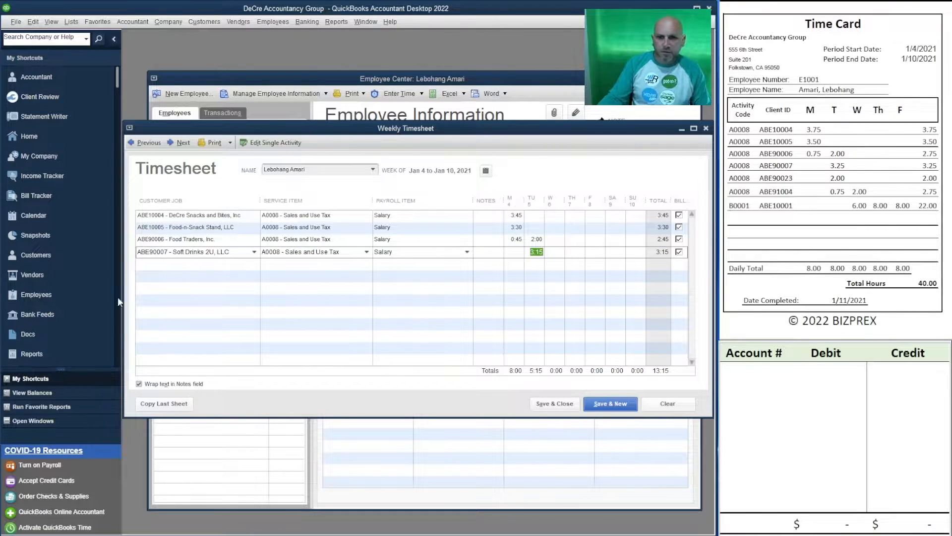
# Assign customer job ABE90023 - Nuts Packing Co and service item A0008 - Sales and Use Tax to the fifth timesheet row.
pyautogui.click(191, 263)
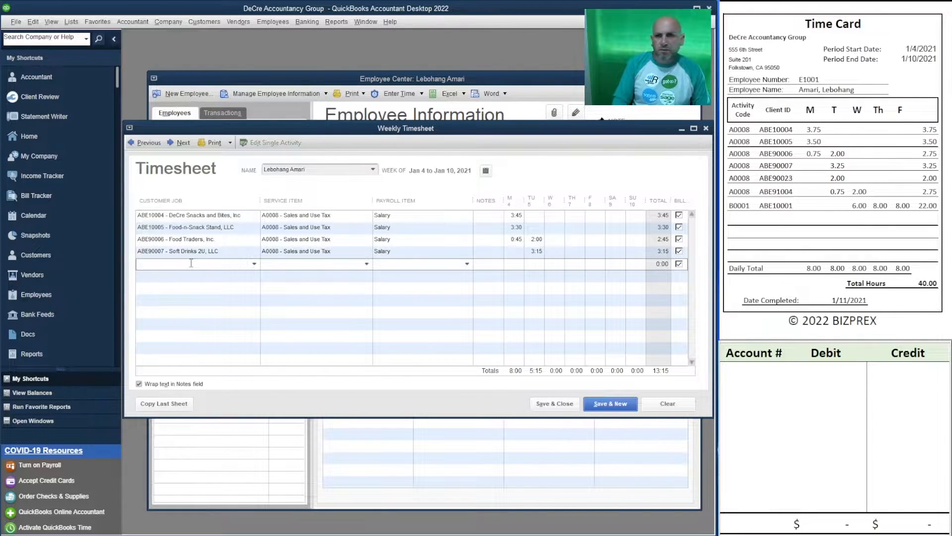
pyautogui.write('ABE90')
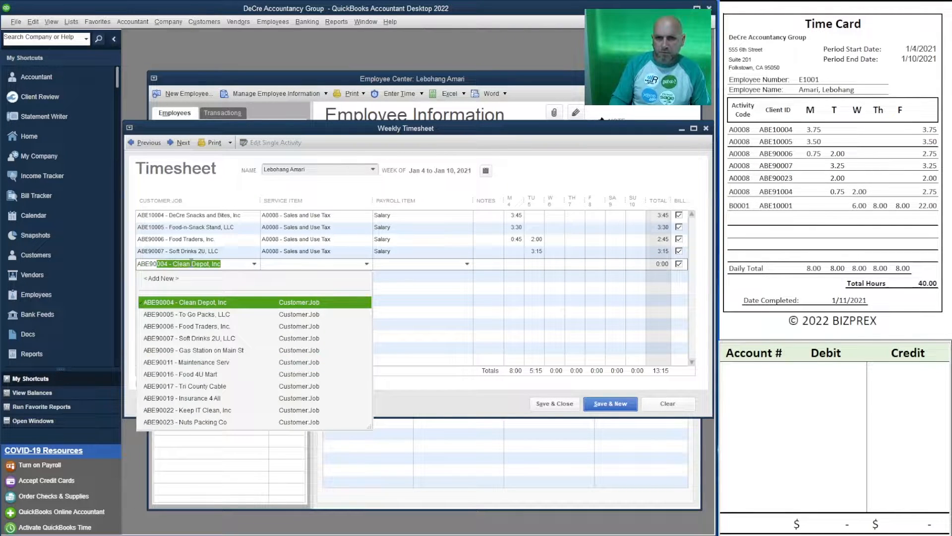
pyautogui.write('023 - Nuts Packing Co')
pyautogui.press('Tab')
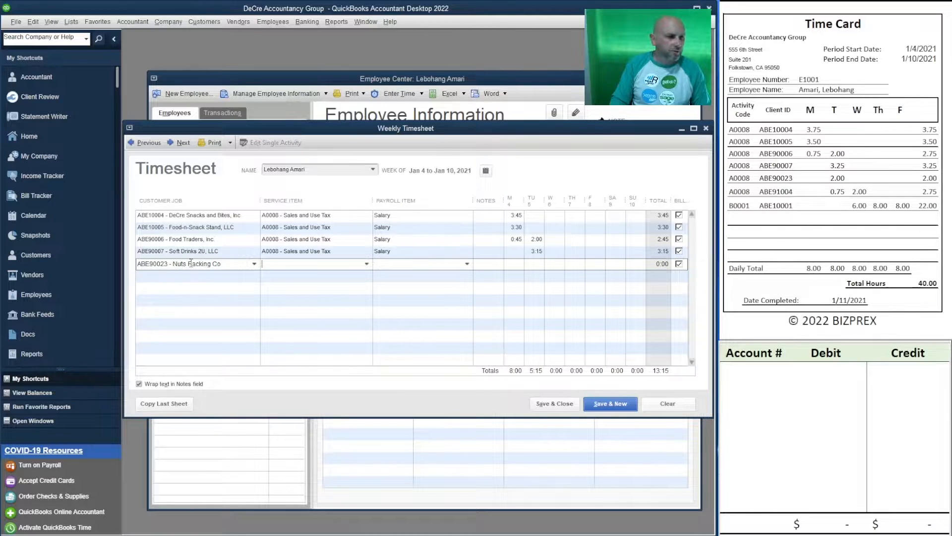
pyautogui.write('A0008 - Sales and Use Tax')
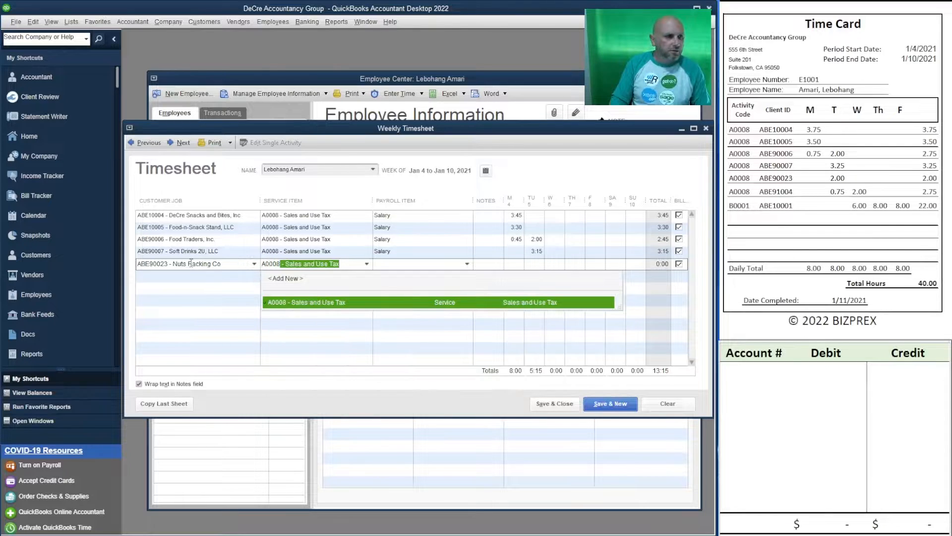
pyautogui.press('Tab')
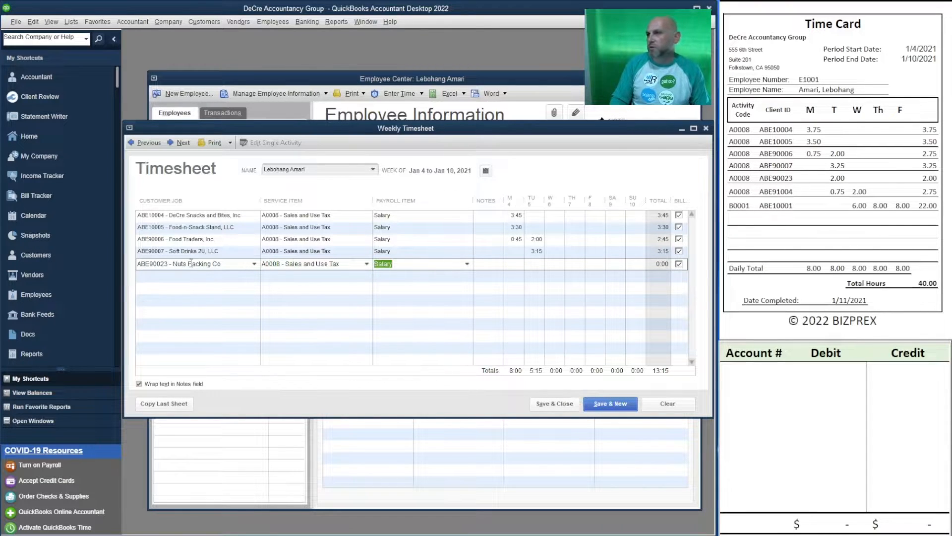
# Enter 2 Tuesday hours in the Nuts Packing Co row and finish the row.
pyautogui.press('Tab')
pyautogui.press('Tab')
pyautogui.press('Tab')
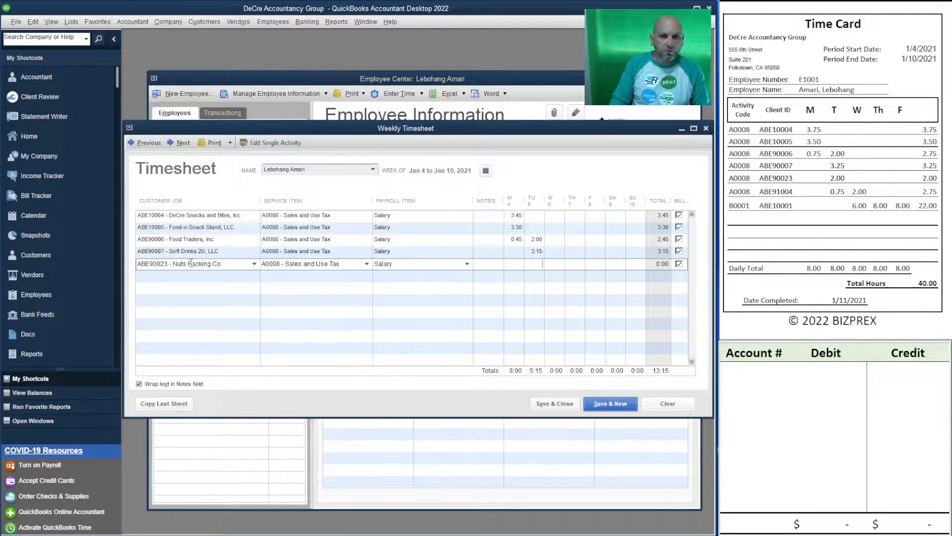
pyautogui.write('2')
pyautogui.press('Tab')
pyautogui.press('Tab')
pyautogui.press('Tab')
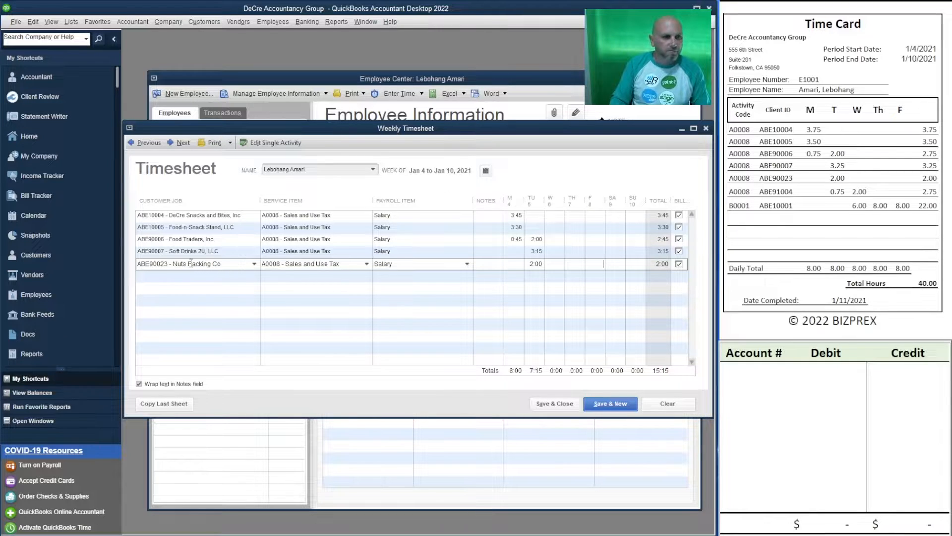
pyautogui.press('Tab')
pyautogui.press('Tab')
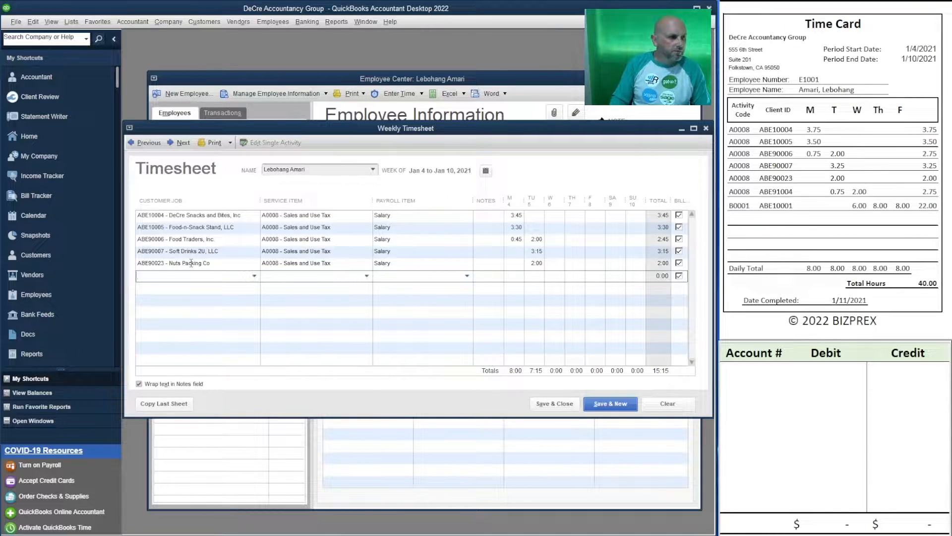
# Assign customer job ABE91004 - Dabaku Auto 4 All, Inc and service item A0008 - Sales and Use Tax to the sixth row.
pyautogui.write('ABE')
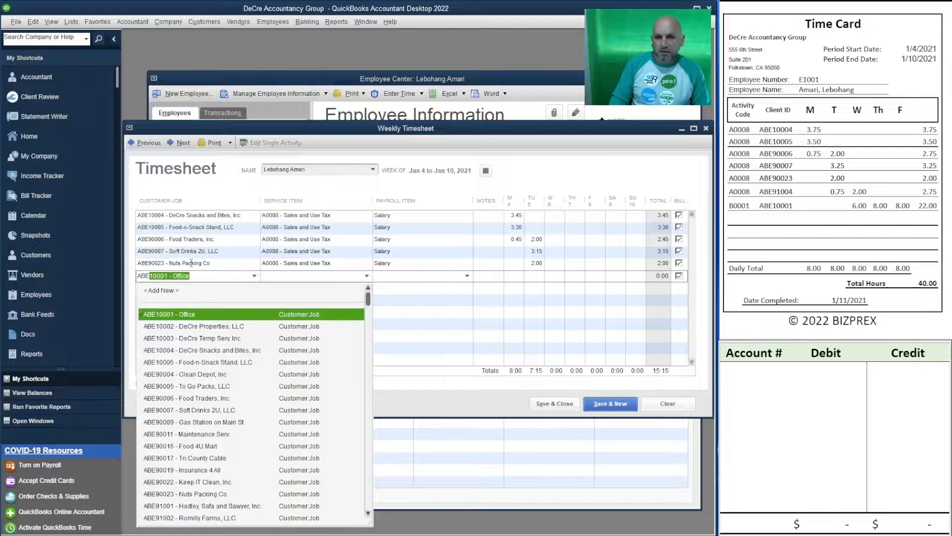
pyautogui.write('91')
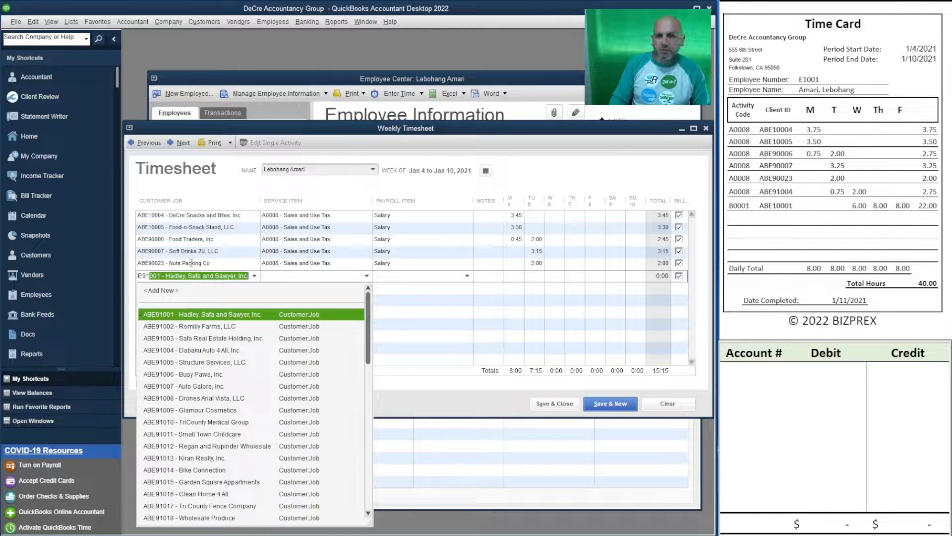
pyautogui.write('004 - Dabaku Auto 4 All, Inc')
pyautogui.press('Tab')
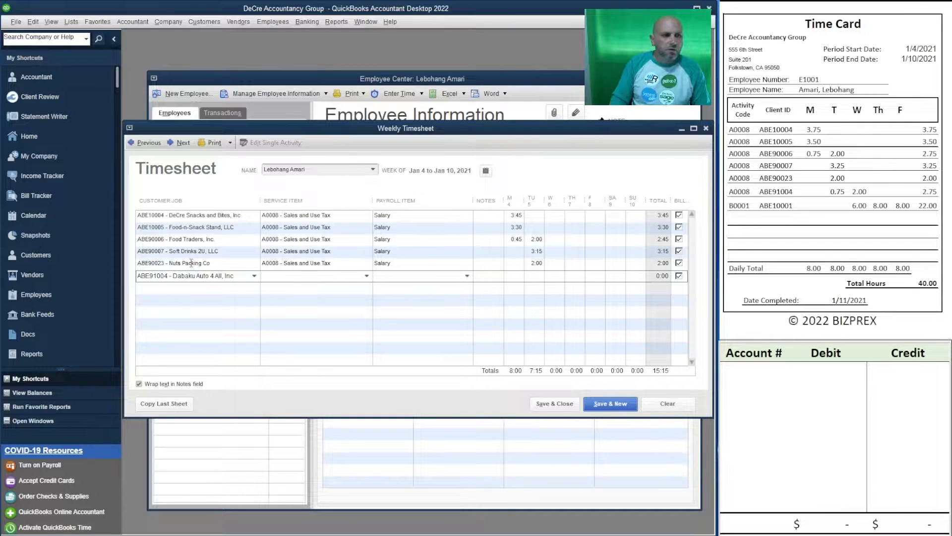
pyautogui.write('A000')
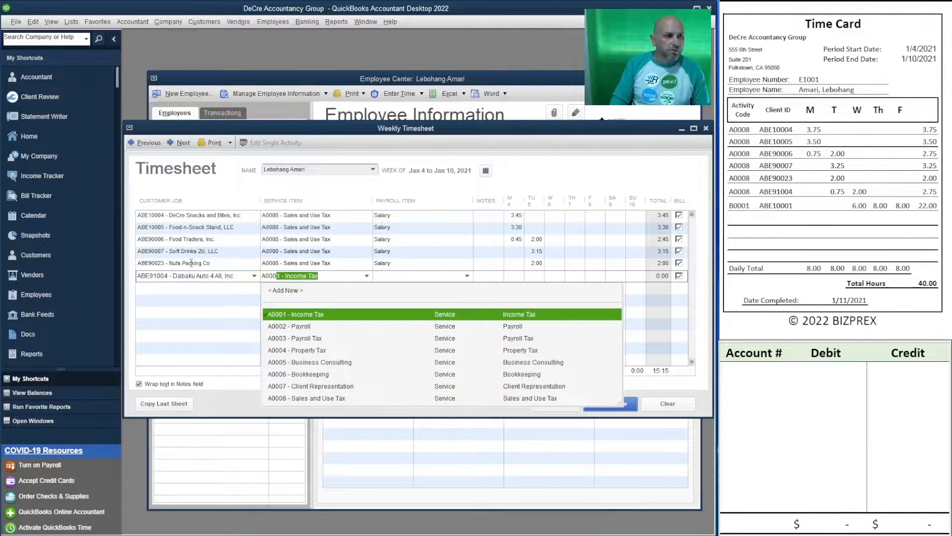
pyautogui.write('8')
pyautogui.press('Tab')
pyautogui.press('Tab')
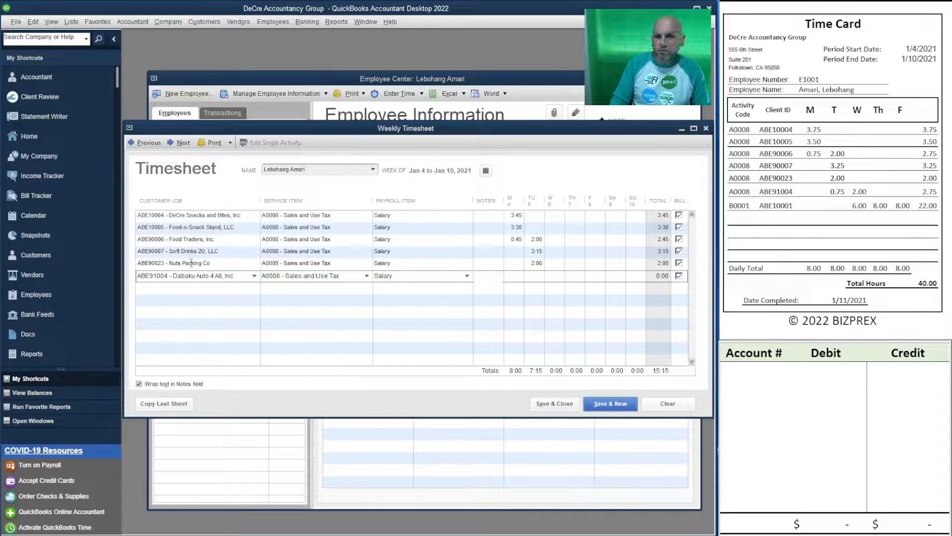
# Enter 0.75 Tuesday hours and 2 Wednesday hours for customer job ABE91004 and finish the row.
pyautogui.press('Tab')
pyautogui.press('Tab')
pyautogui.write('.75')
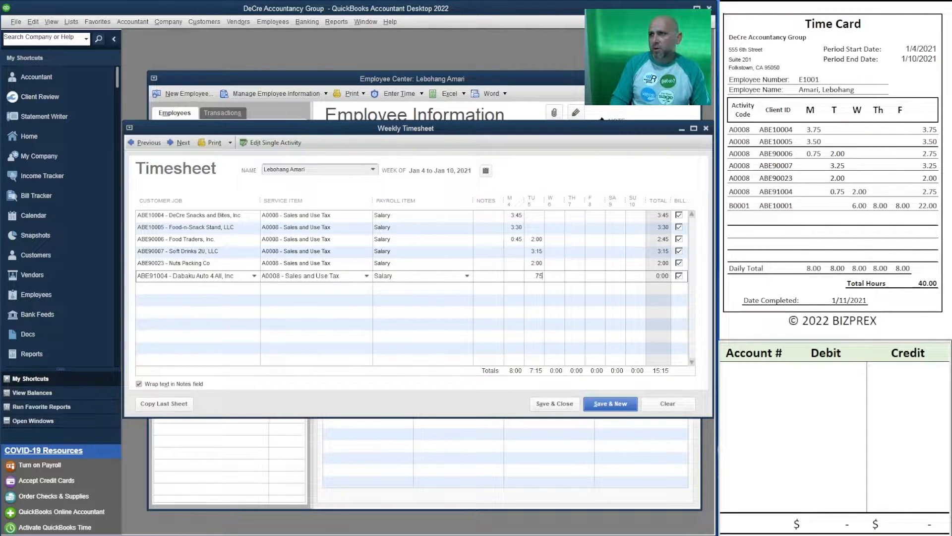
pyautogui.press('Tab')
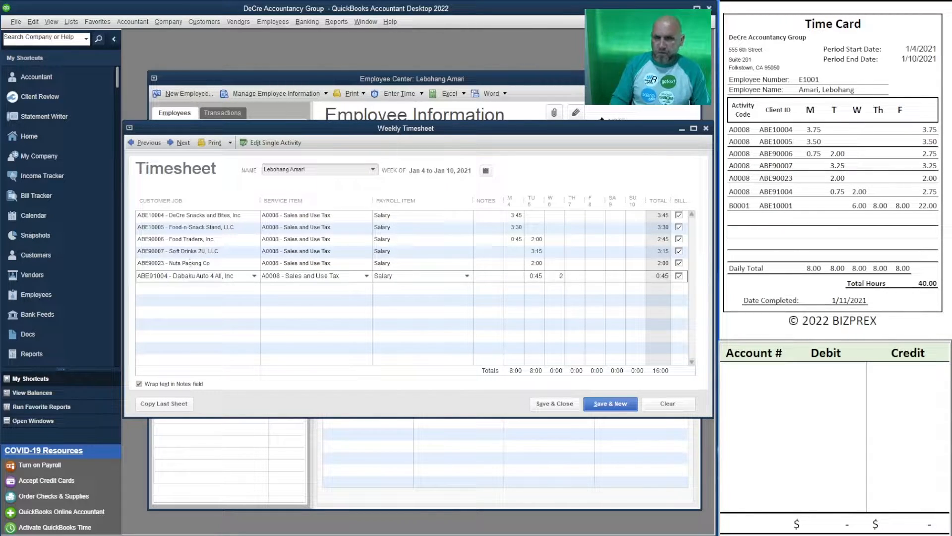
pyautogui.write('2')
pyautogui.press('Tab')
pyautogui.press('Tab')
pyautogui.press('Tab')
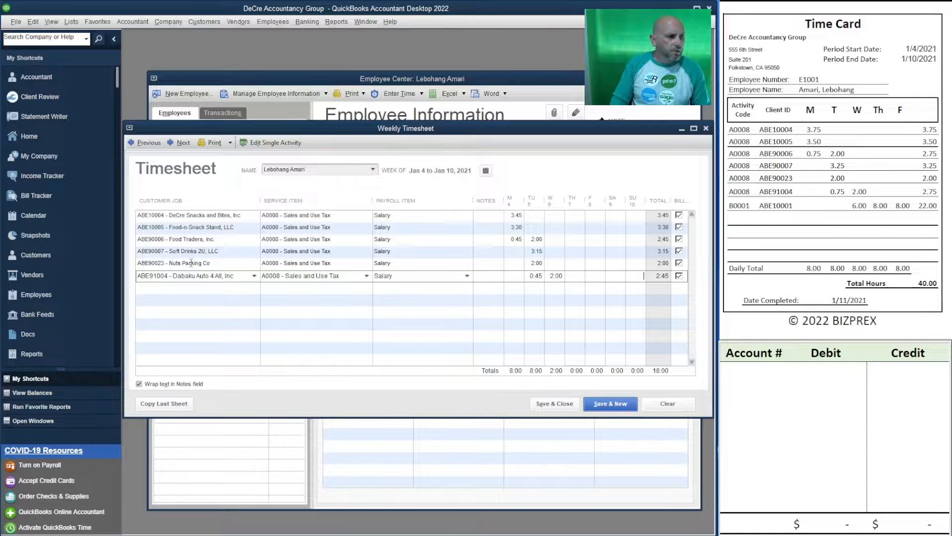
pyautogui.press('Tab')
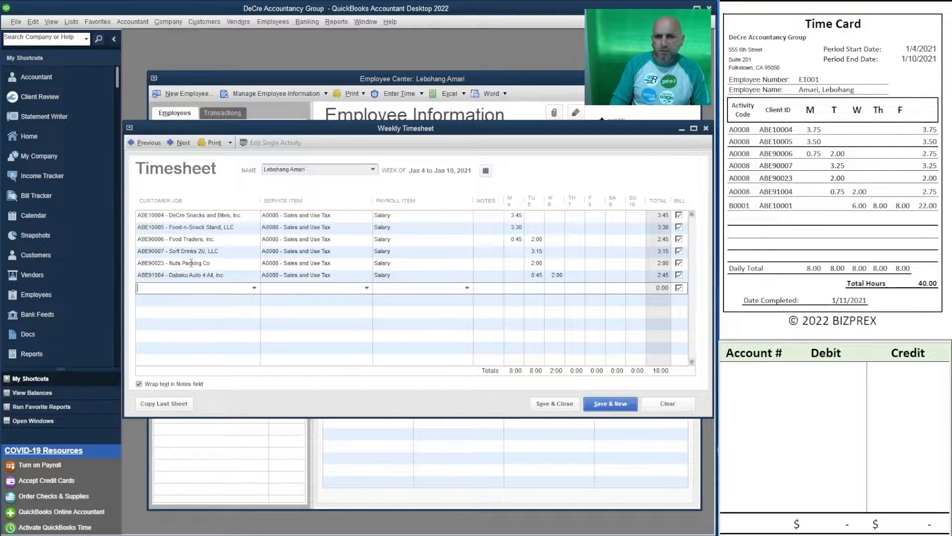
# Fill the seventh row with customer job ABE10001 - Office, service item B0001 - Administrative Overhead and payroll item Salary.
pyautogui.write('ABE10001 - Office')
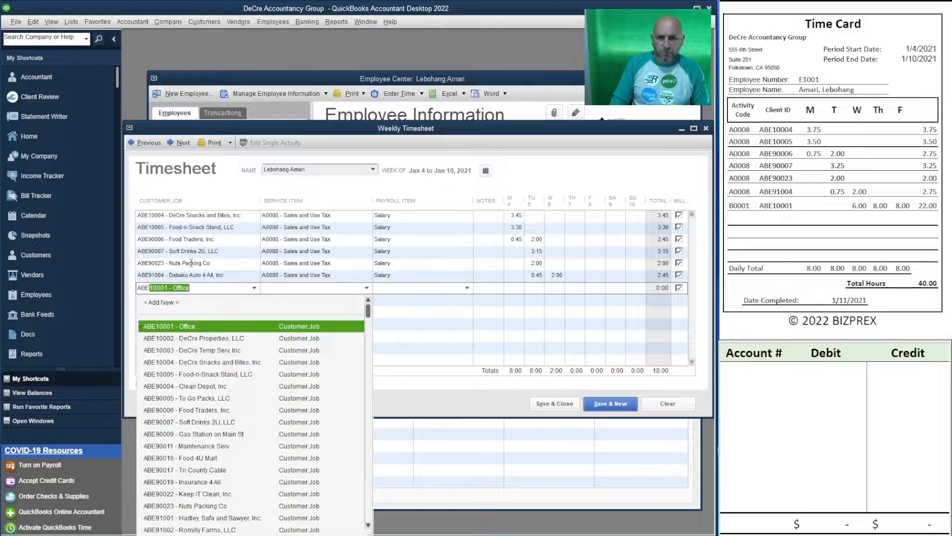
pyautogui.press('Tab')
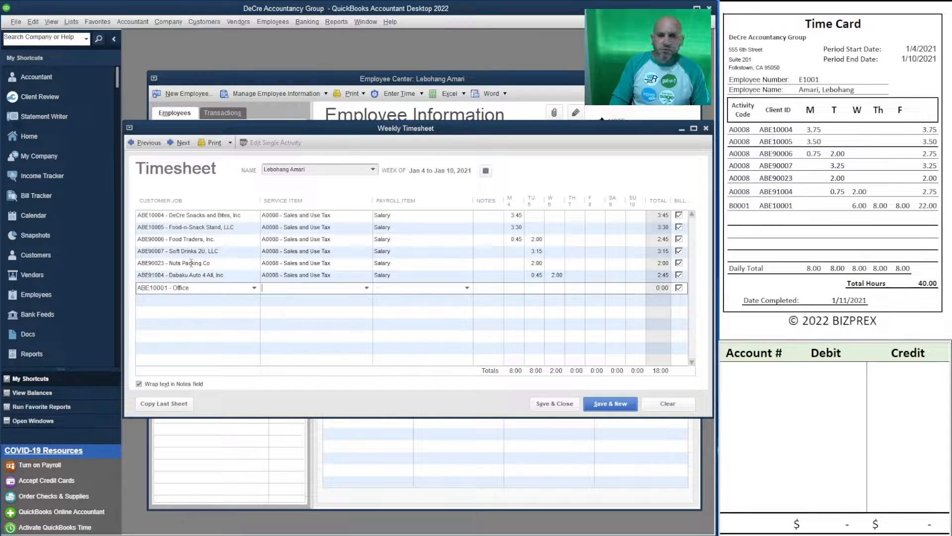
pyautogui.write('B0001 - Administrative Overhead')
pyautogui.press('Tab')
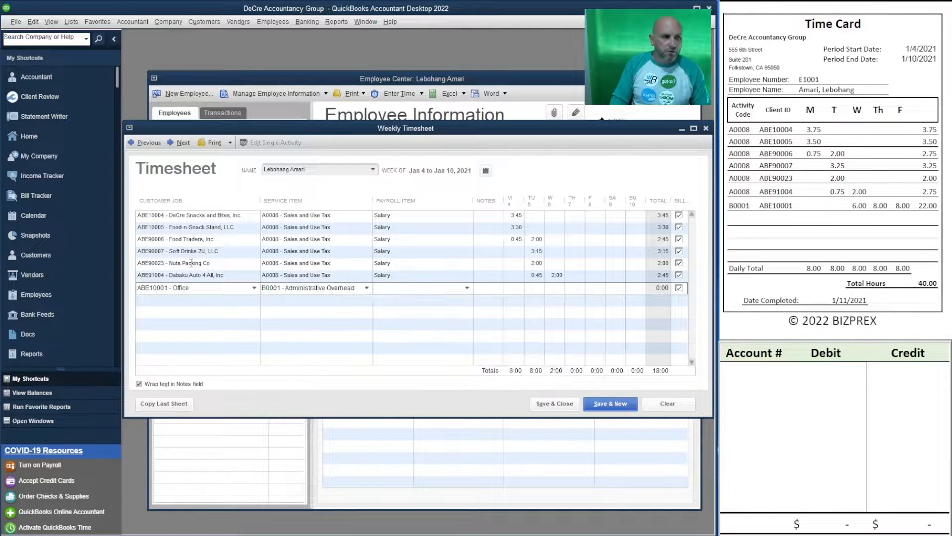
pyautogui.write('Salary')
pyautogui.press('Tab')
pyautogui.press('Tab')
pyautogui.press('Tab')
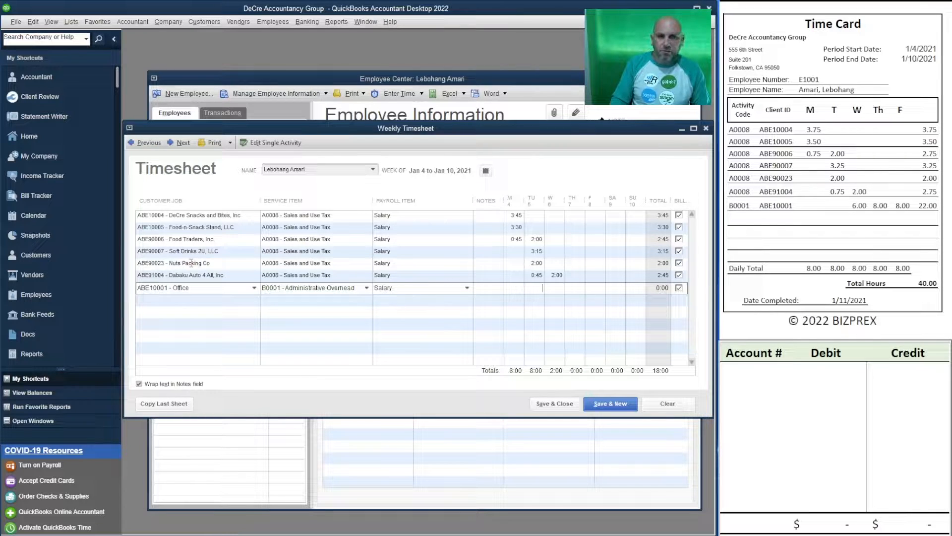
# Enter 6 Wednesday hours, 8 Thursday hours and 8 Friday hours in the Office row.
pyautogui.press('Tab')
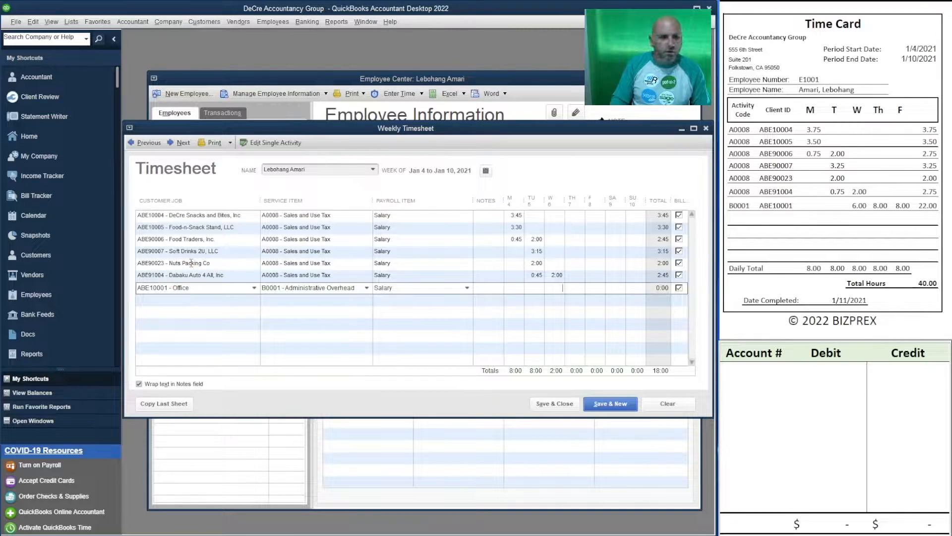
pyautogui.write('6')
pyautogui.press('Tab')
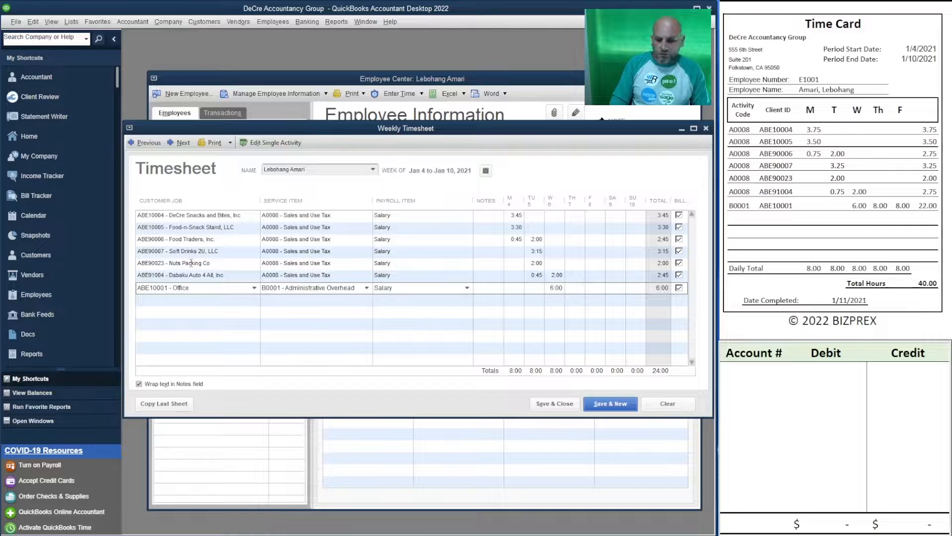
pyautogui.write('8')
pyautogui.press('Tab')
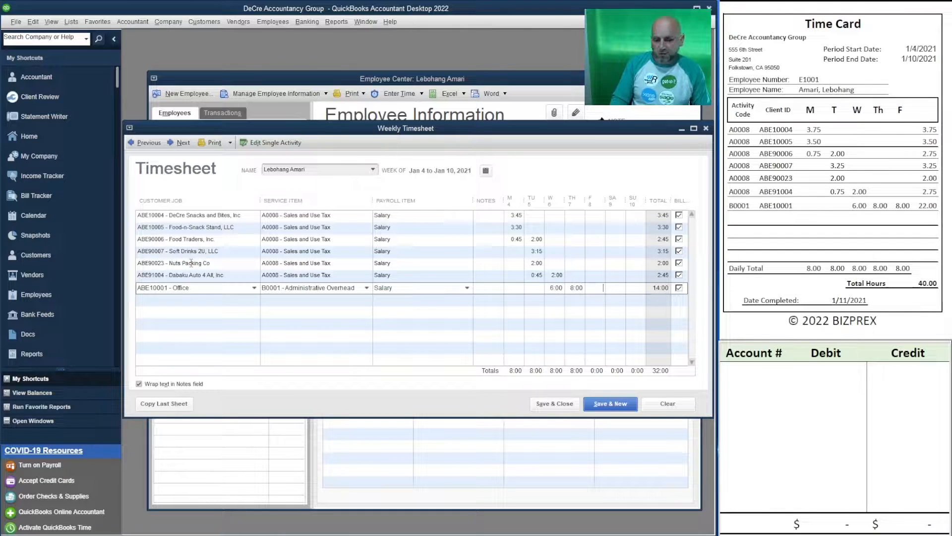
pyautogui.write('8:00')
pyautogui.press('Tab')
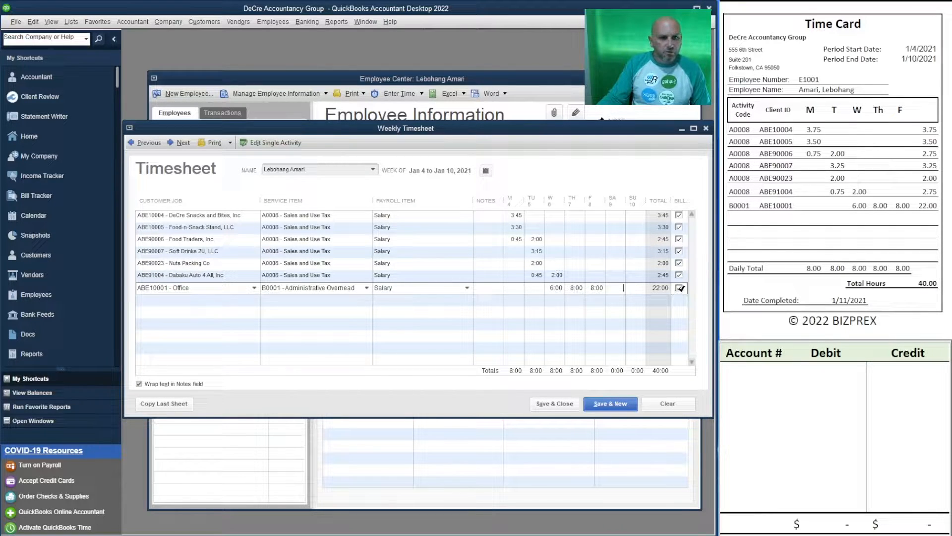
# Mark the Office row as not billable, then save the timesheet and start a new one.
pyautogui.click(680, 288)
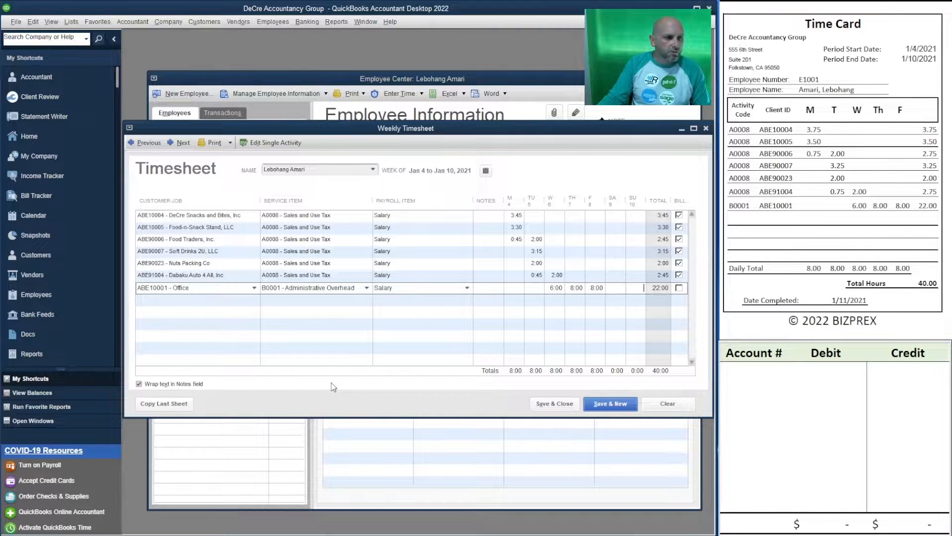
pyautogui.press('Tab')
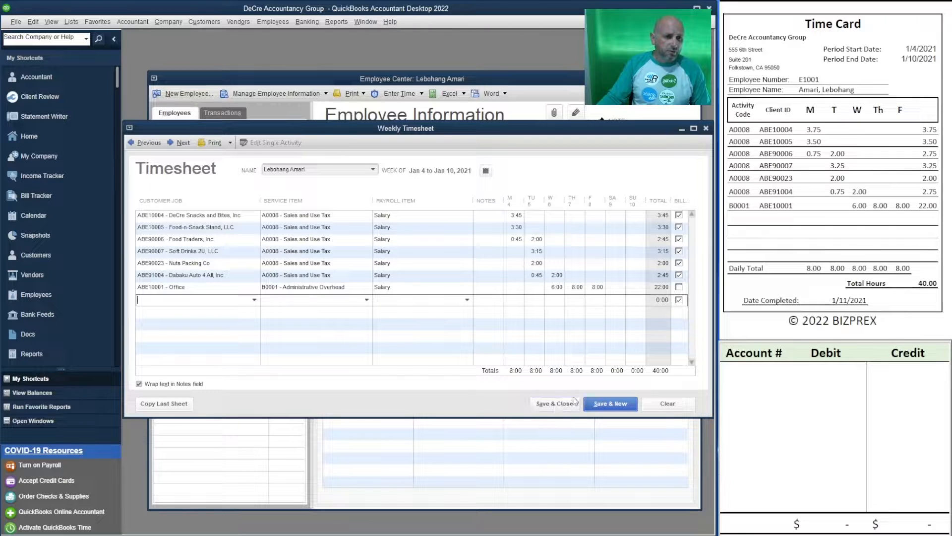
pyautogui.click(605, 404)
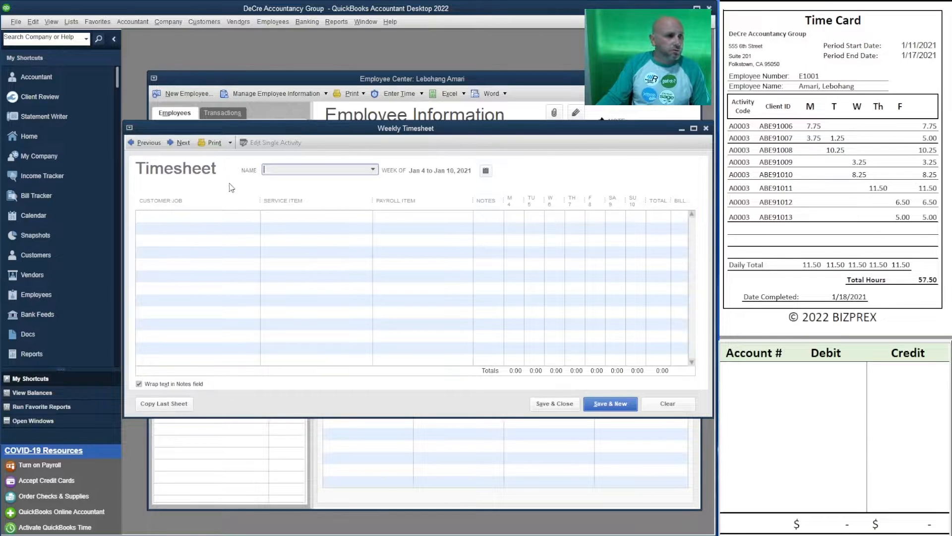
# Select the same employee for the new timesheet and move it to the week of January 11 to 17, 2021.
pyautogui.click(372, 169)
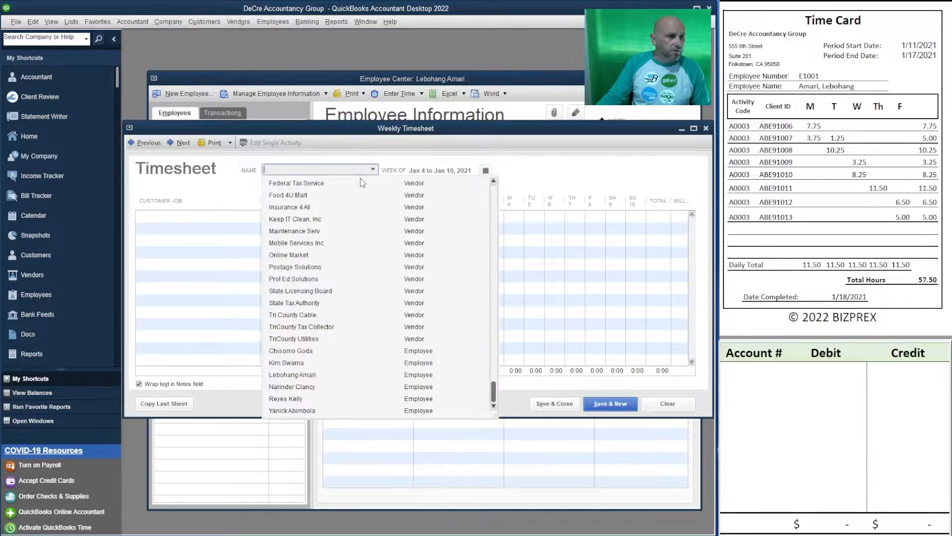
pyautogui.click(310, 375)
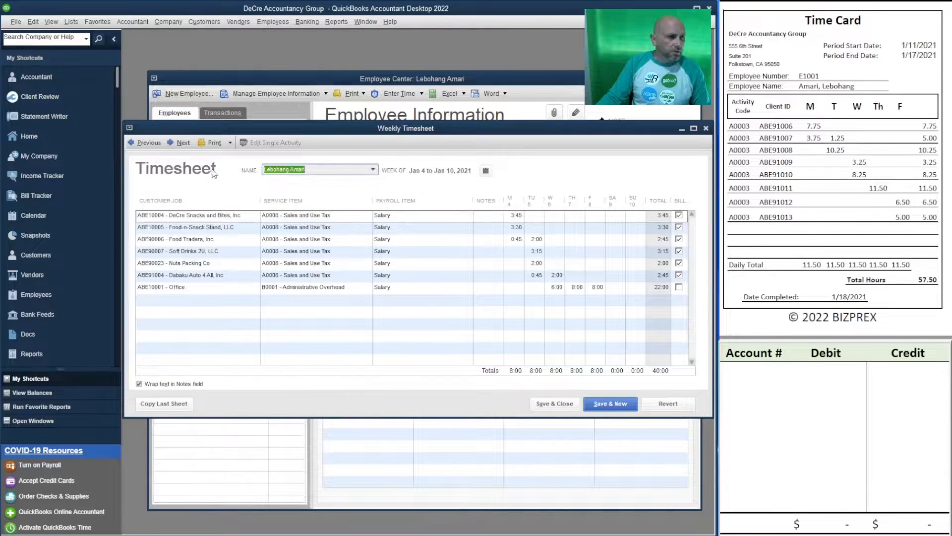
pyautogui.click(181, 142)
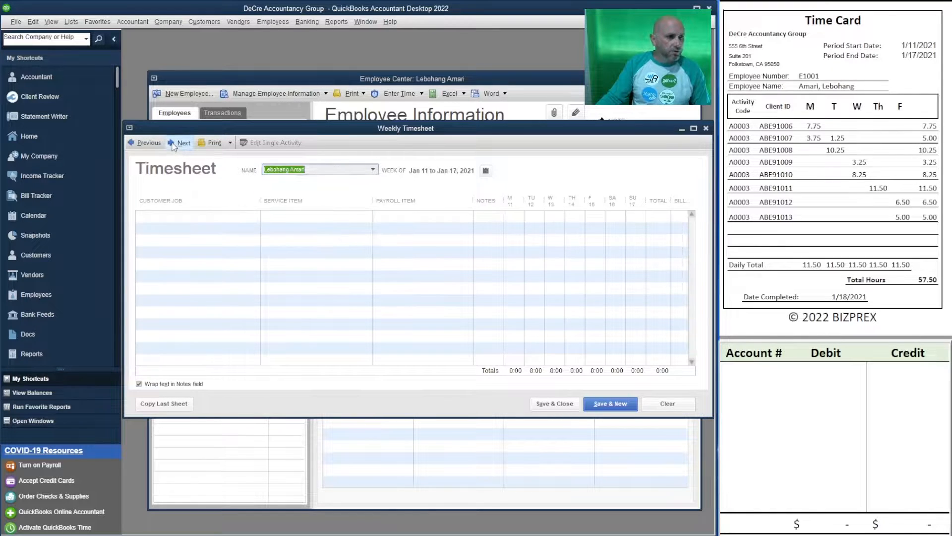
# Fill the first row with customer job ABE91006 - Busy Paws, Inc., service item A0003 - Payroll Tax and payroll item Salary.
pyautogui.click(202, 217)
pyautogui.write('ABE9100')
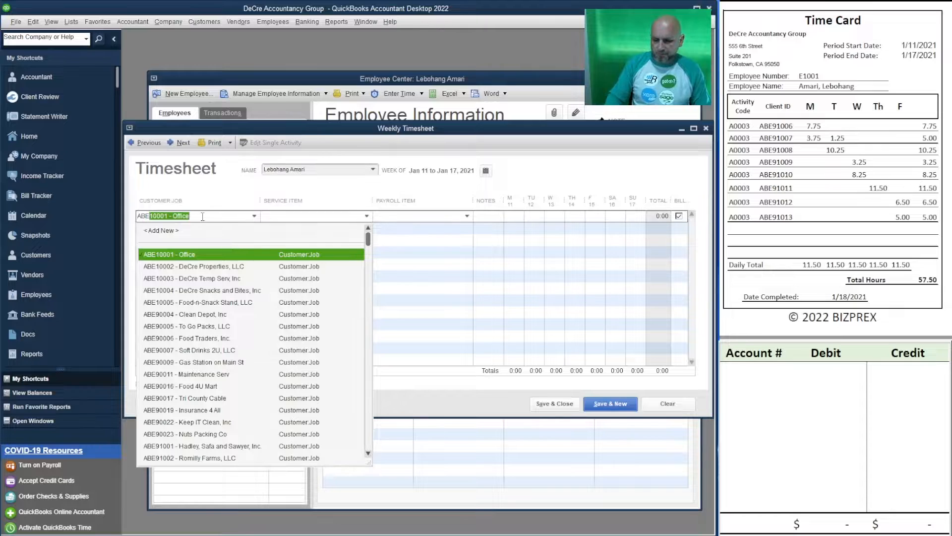
pyautogui.write('6')
pyautogui.press('Tab')
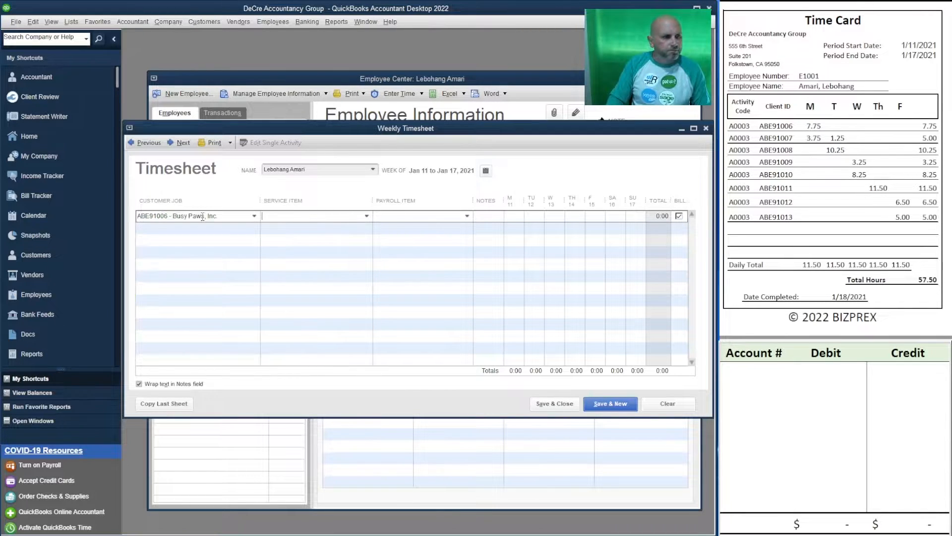
pyautogui.write('A')
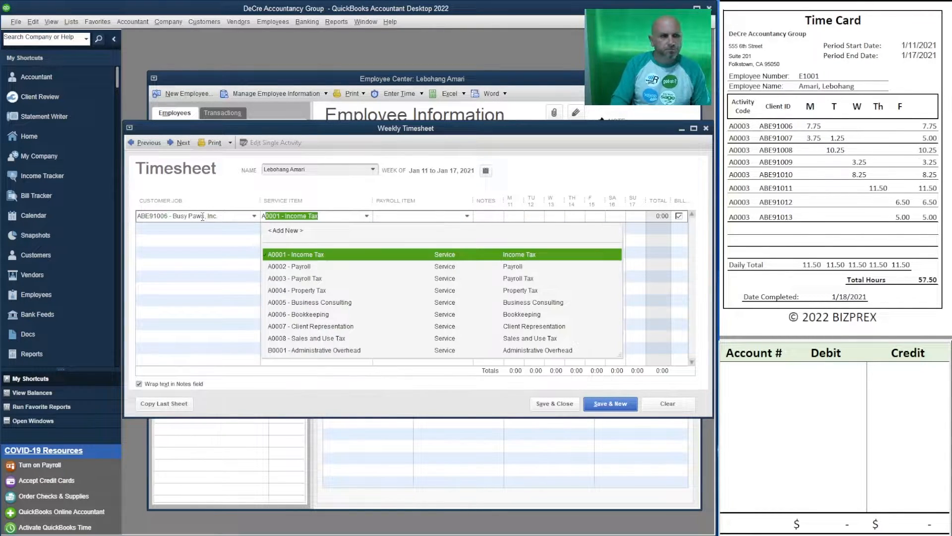
pyautogui.write('0003')
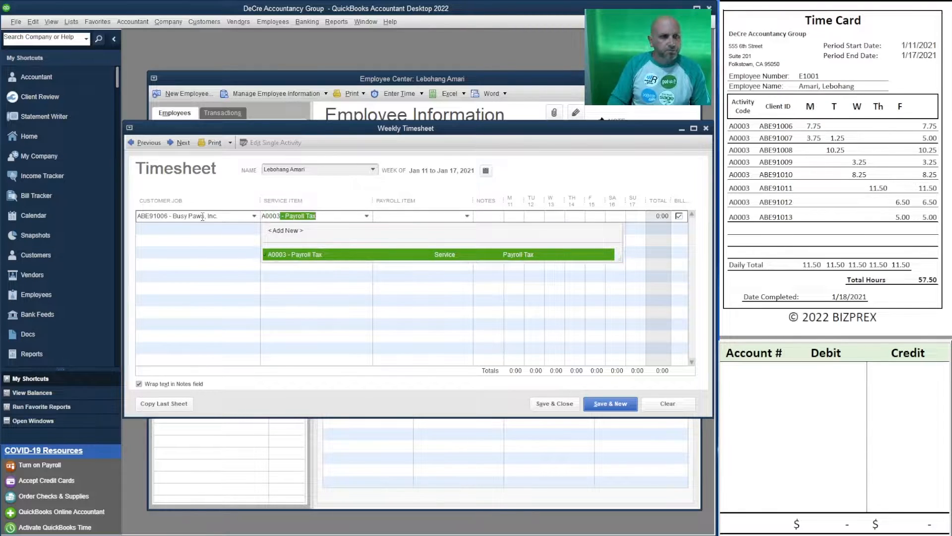
pyautogui.press('Tab')
pyautogui.press('Tab')
pyautogui.press('Tab')
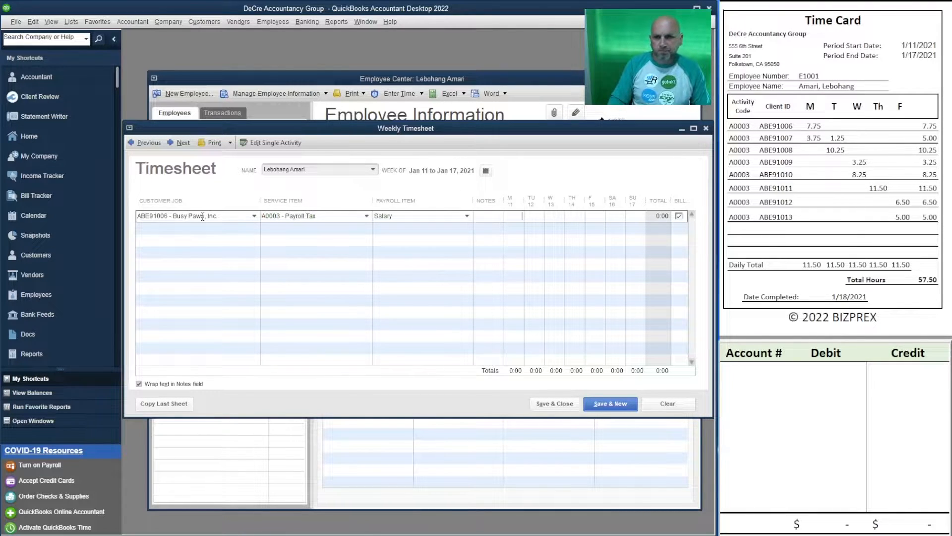
# Enter 7.75 Monday hours in the Busy Paws row and complete the row.
pyautogui.write('7.75')
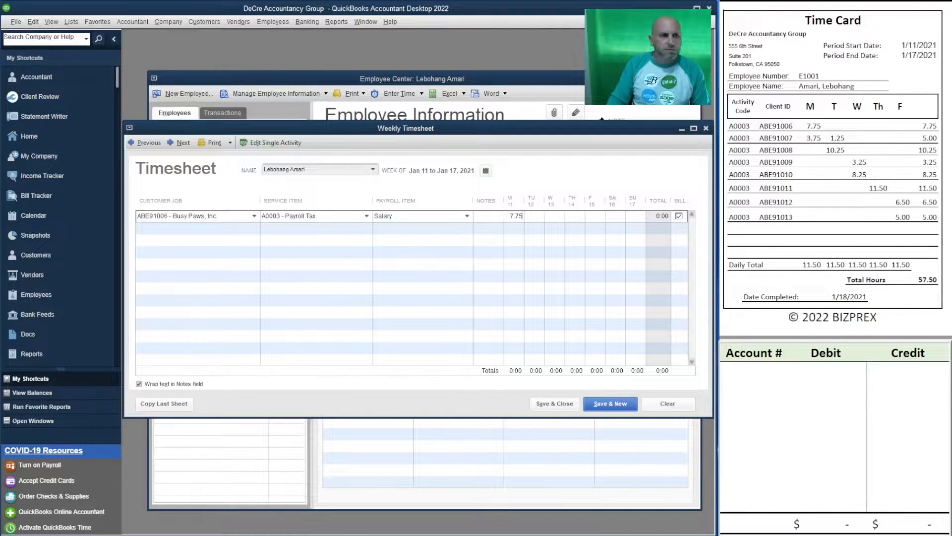
pyautogui.press('Tab')
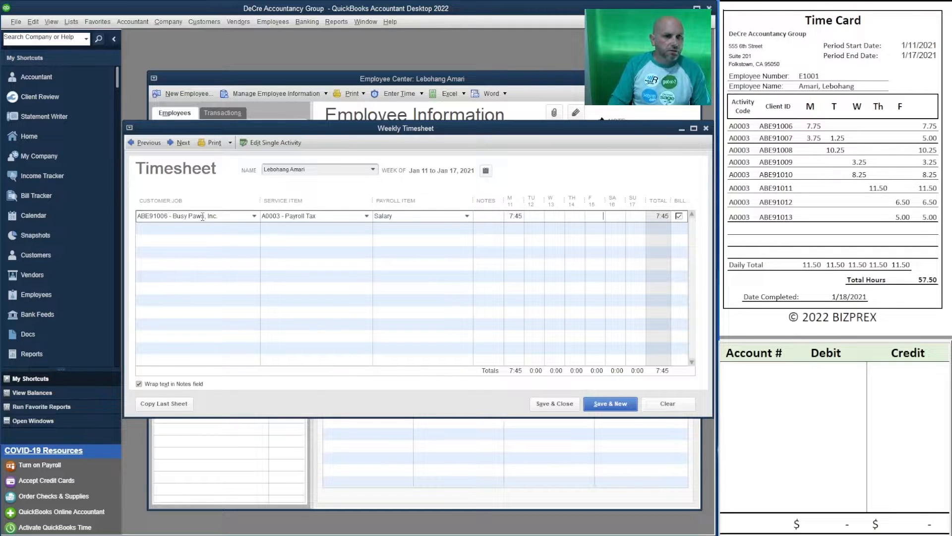
pyautogui.press('Tab')
pyautogui.press('Tab')
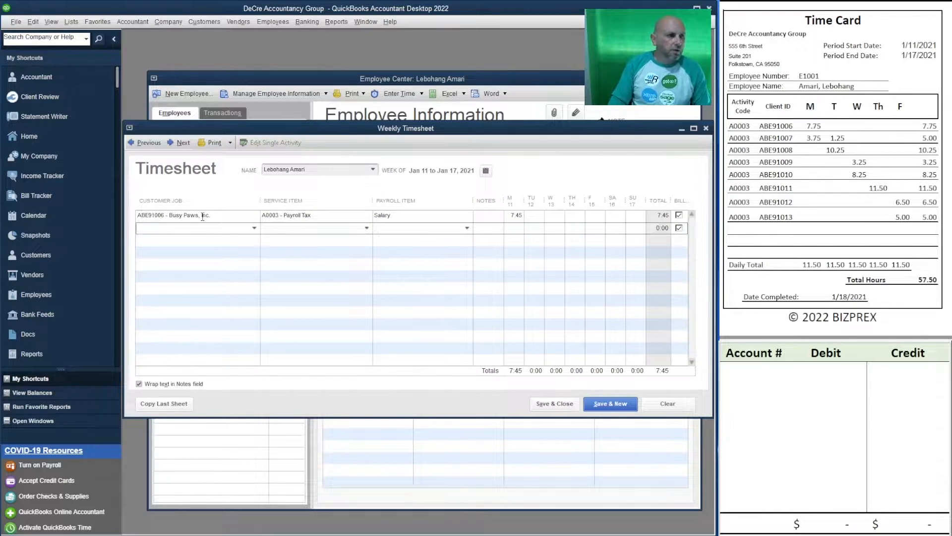
# Fill the second row with customer job ABE91007 - Auto Galore, Inc., service item A0003 - Payroll Tax and payroll item Salary.
pyautogui.write('AB')
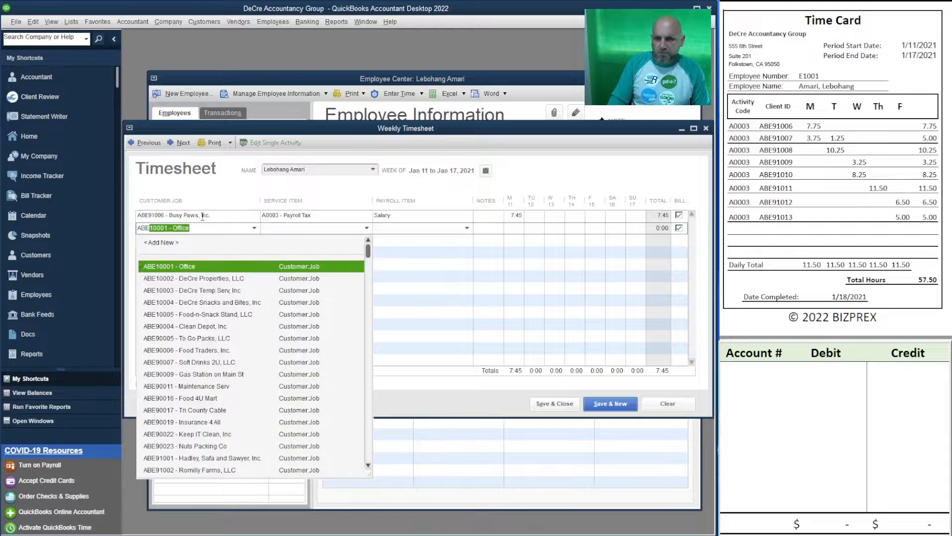
pyautogui.write('E91')
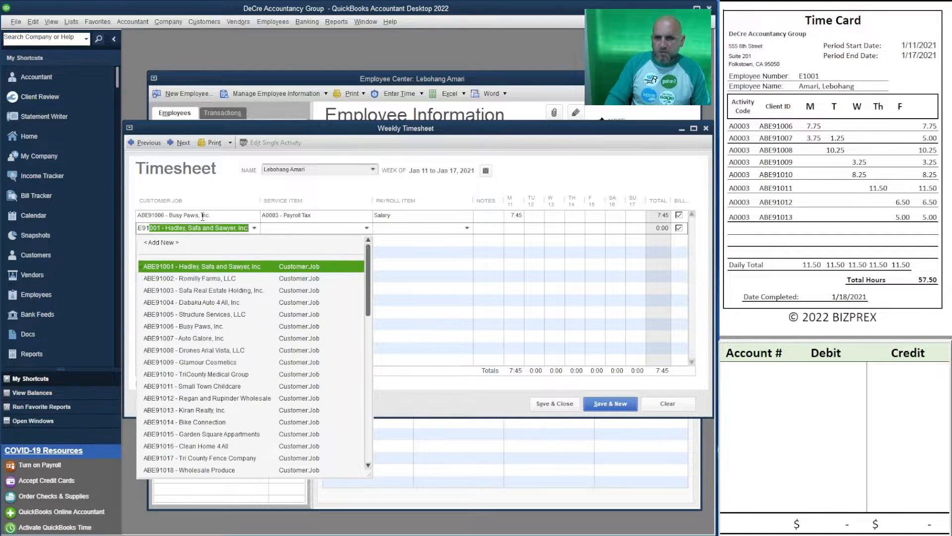
pyautogui.write('007')
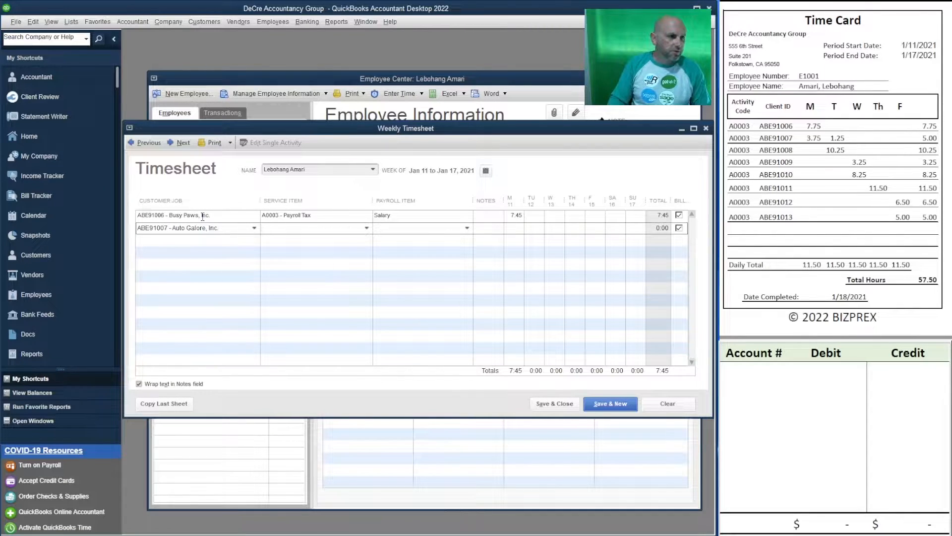
pyautogui.write('A')
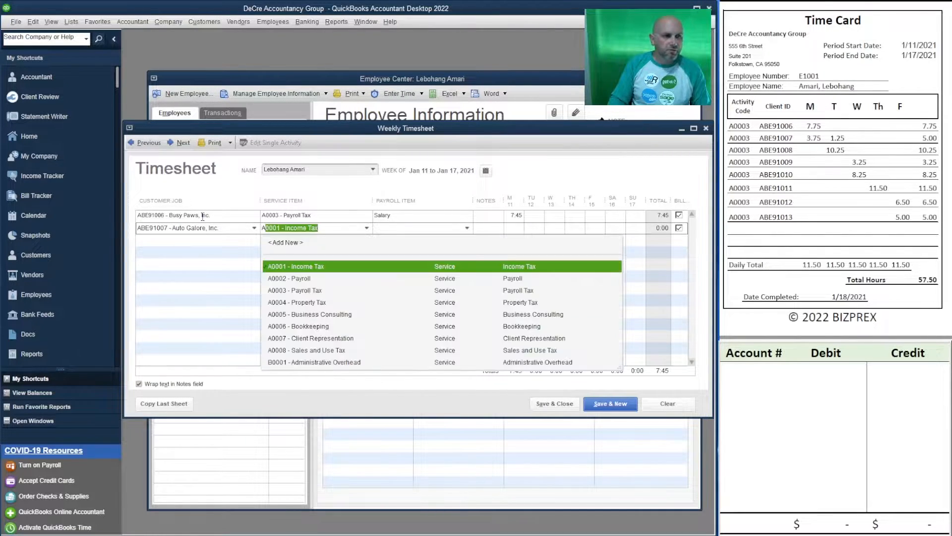
pyautogui.write('0003')
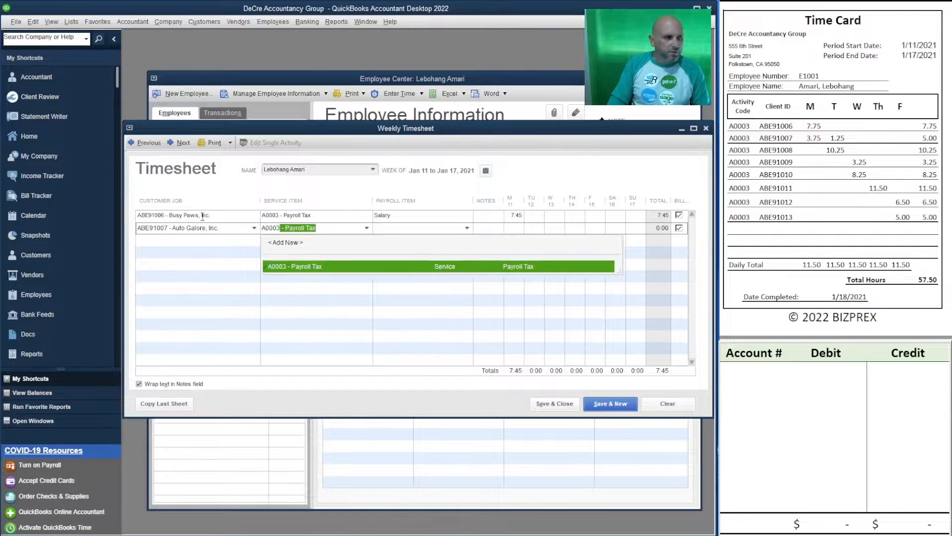
pyautogui.press('Tab')
pyautogui.press('Tab')
pyautogui.press('Tab')
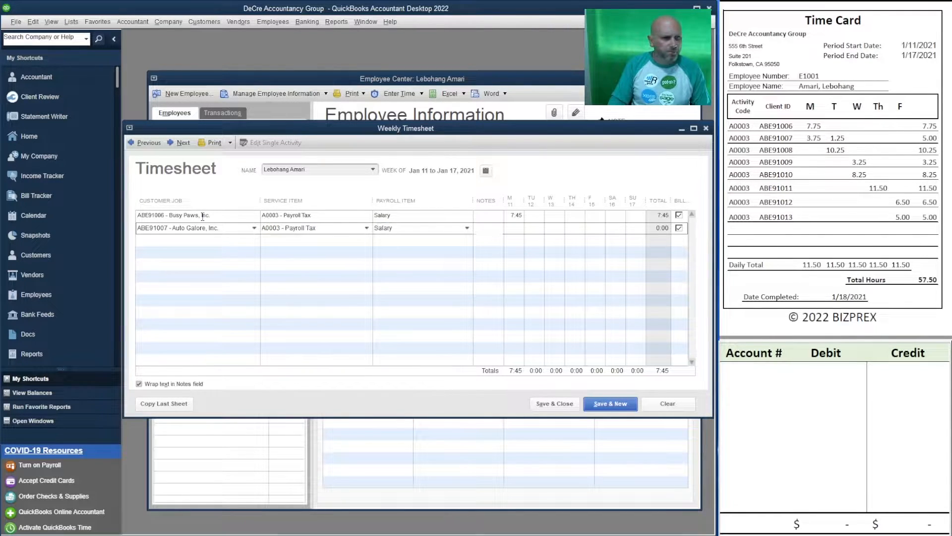
# Enter 3.75 Monday hours and 1.25 Tuesday hours in the Auto Galore row and complete the row.
pyautogui.write('3.75')
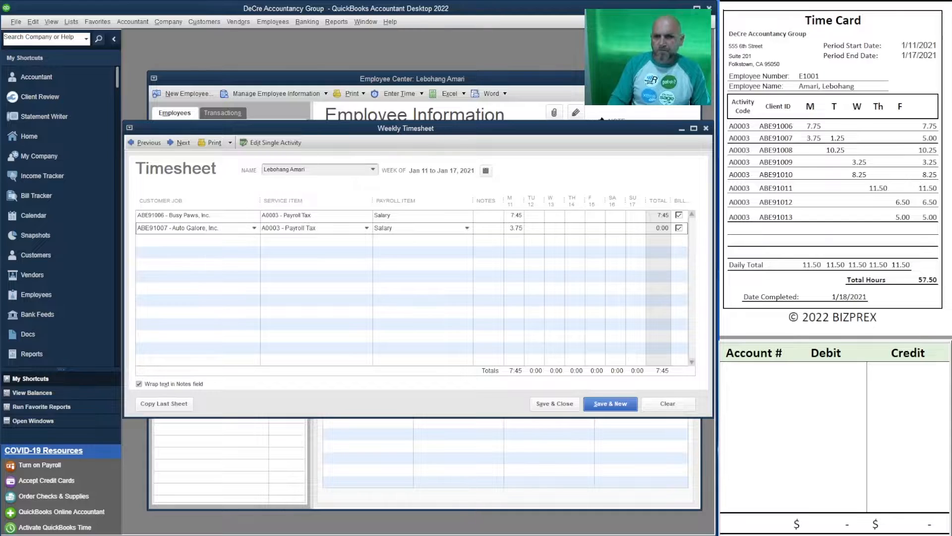
pyautogui.press('Tab')
pyautogui.write('1.25')
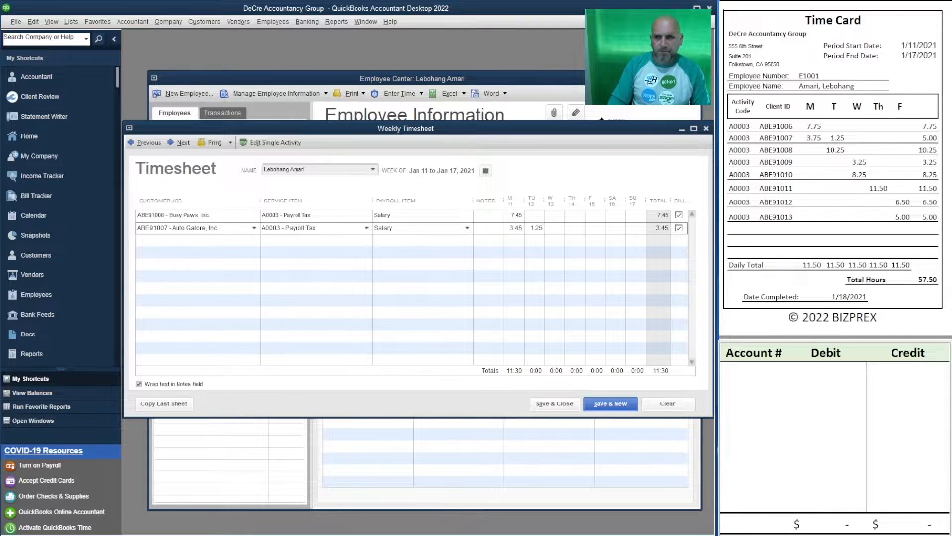
pyautogui.press('Tab')
pyautogui.press('Tab')
pyautogui.press('Tab')
pyautogui.press('Tab')
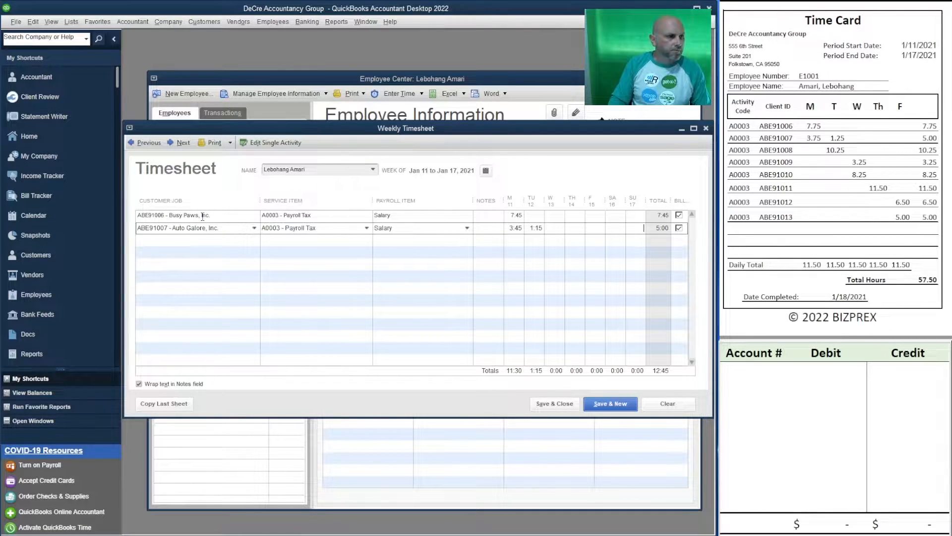
pyautogui.press('Tab')
pyautogui.press('Tab')
# Fill the third row with customer job ABE91008 - Drones Arial Vista, LLC, service item A0003 - Payroll Tax and payroll item Salary.
pyautogui.write('ABE')
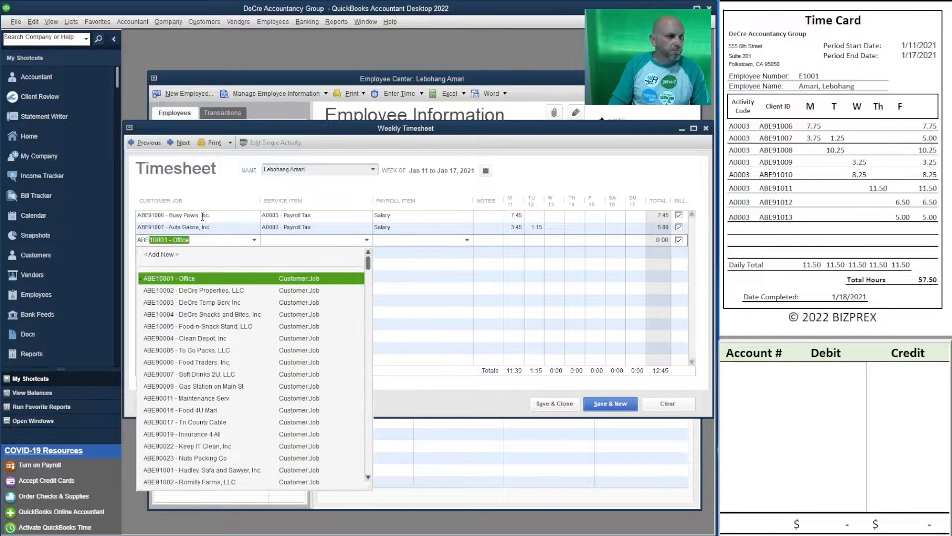
pyautogui.write('91')
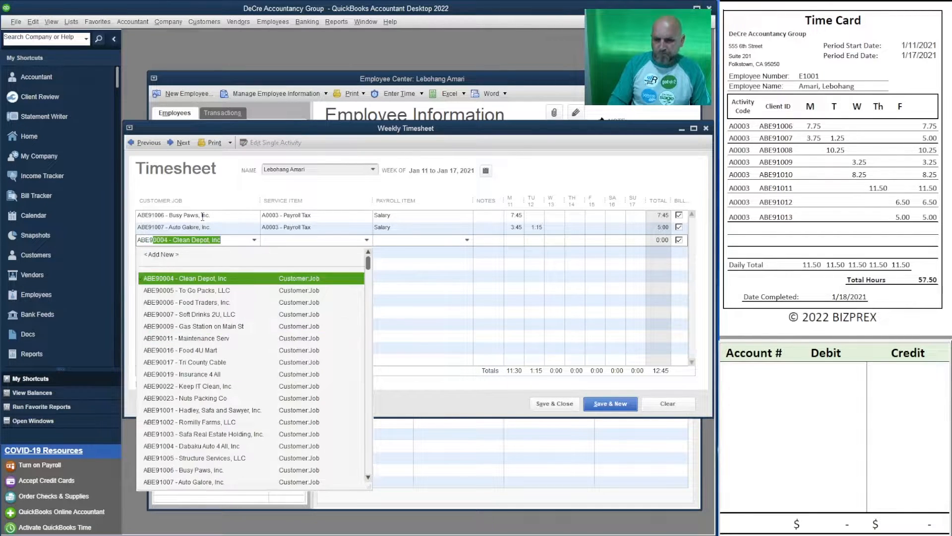
pyautogui.write('008 - Drones Arial Vista, LLC')
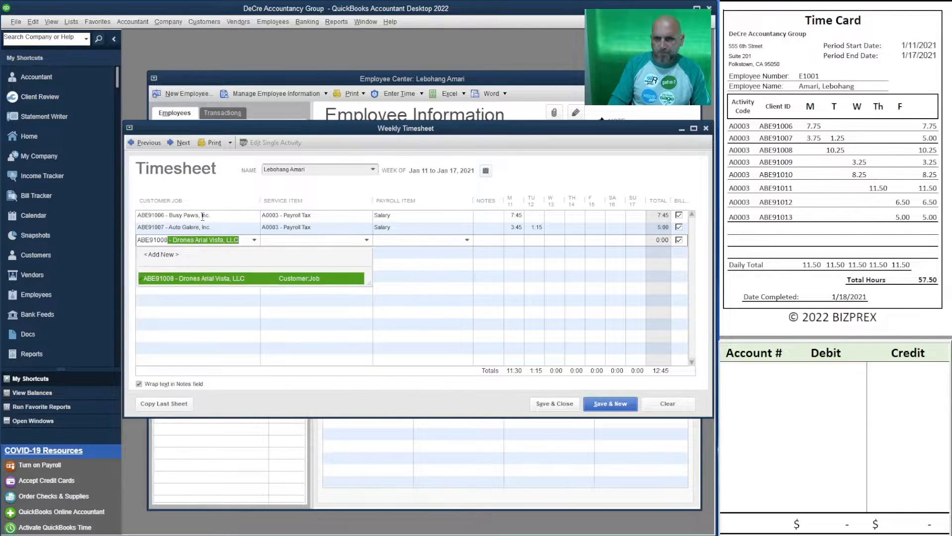
pyautogui.press('Tab')
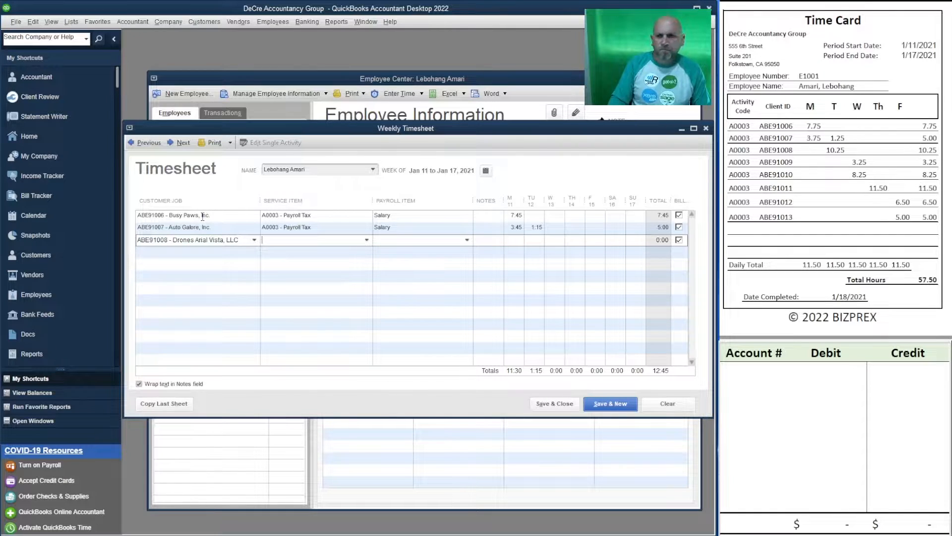
pyautogui.write('A0003')
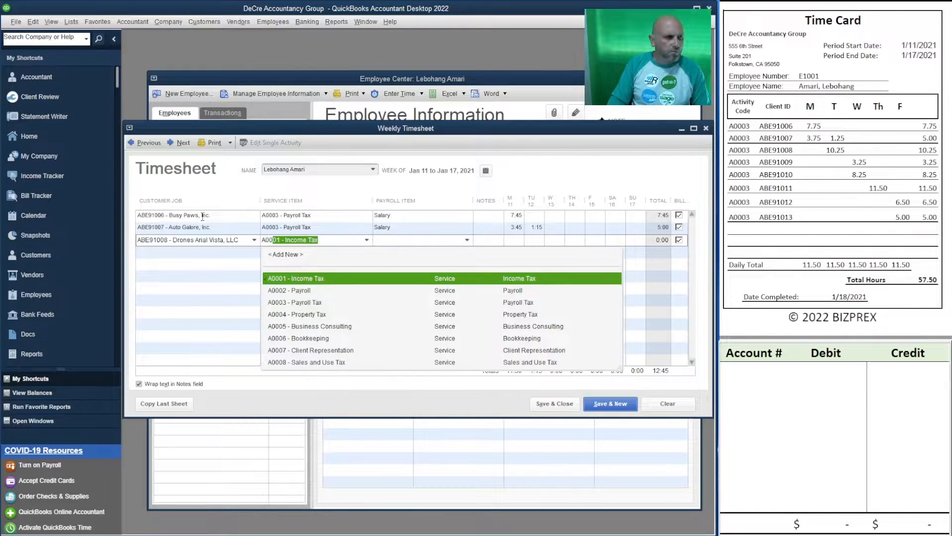
pyautogui.press('Tab')
pyautogui.press('Tab')
pyautogui.press('Tab')
# Enter 10.25 Tuesday hours in the Drones Arial Vista row and complete the row.
pyautogui.press('Tab')
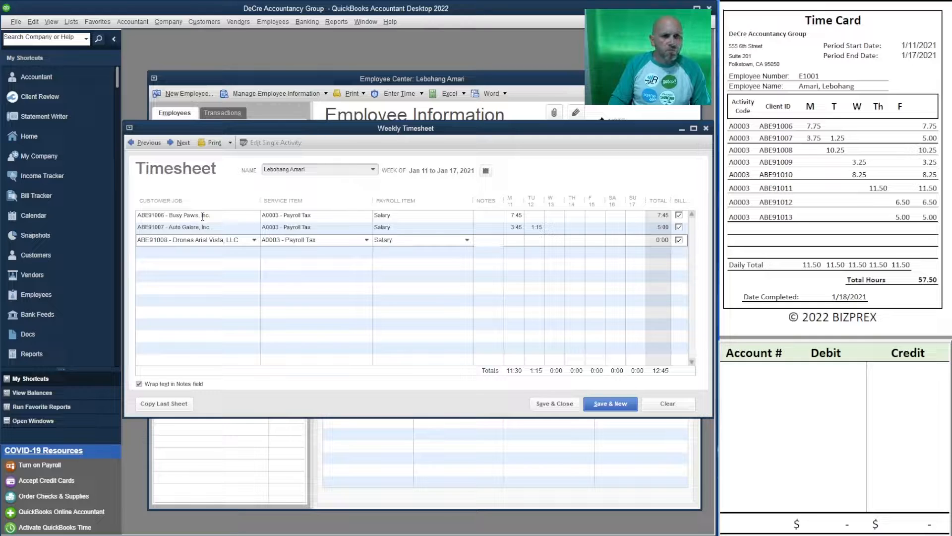
pyautogui.write('10.25')
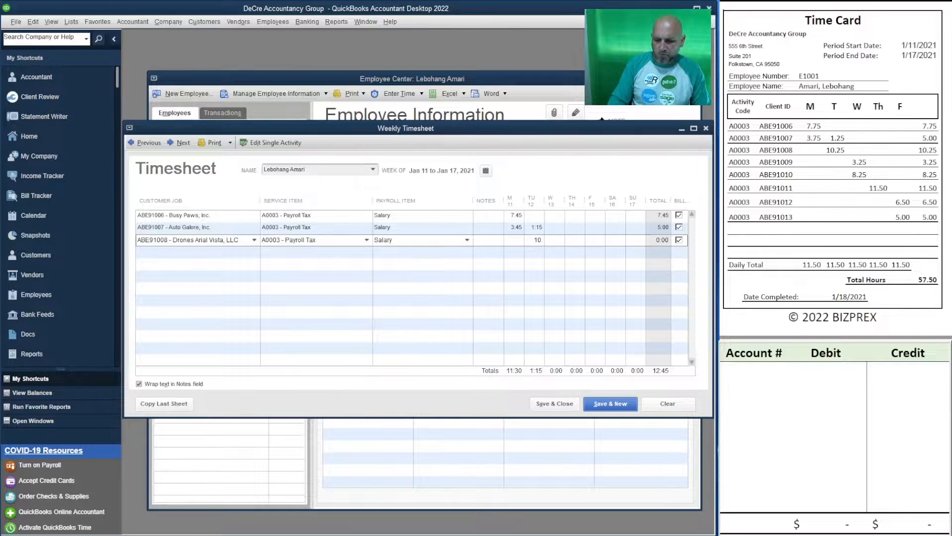
pyautogui.press('Tab')
pyautogui.press('Tab')
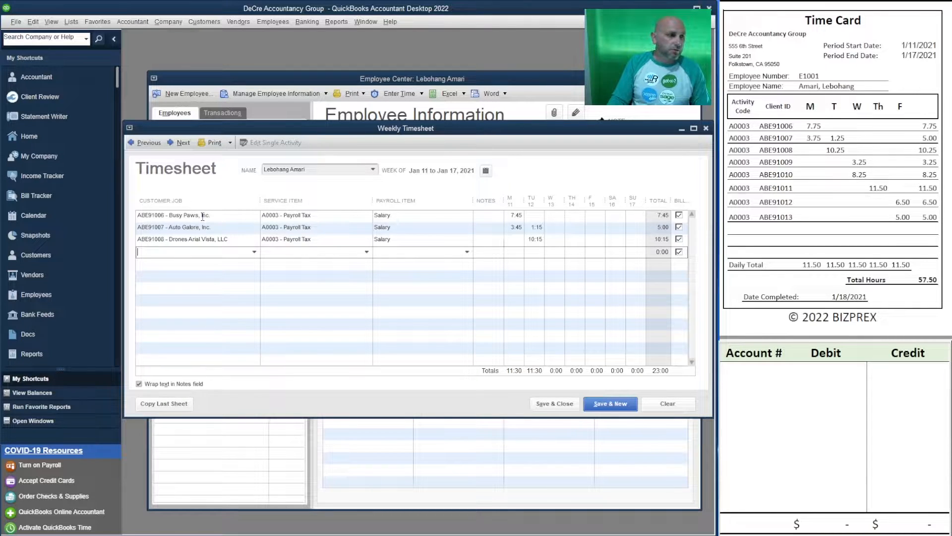
# Fill the fourth row with customer job ABE91009 - Glamour Cosmetics, service item A0003 - Payroll Tax and payroll item Salary.
pyautogui.write('ABE')
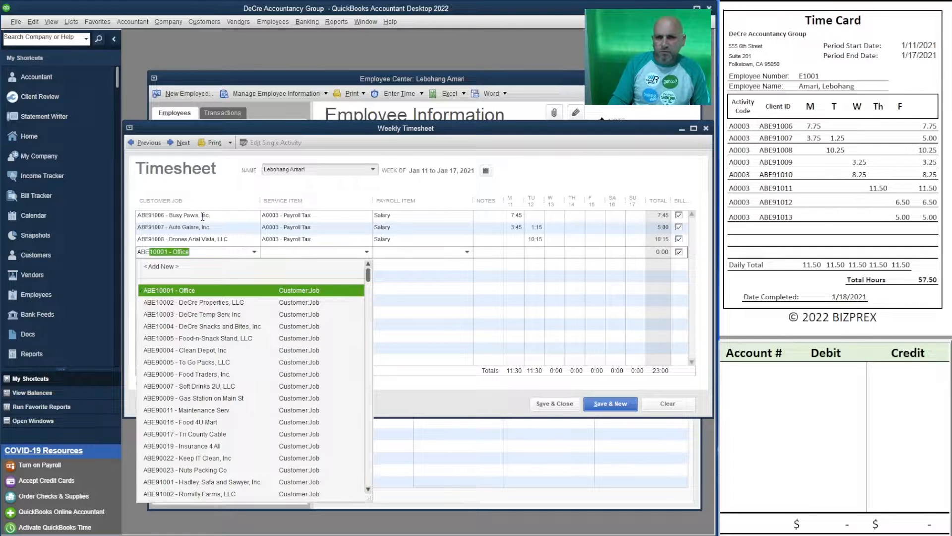
pyautogui.write('91')
pyautogui.write('009')
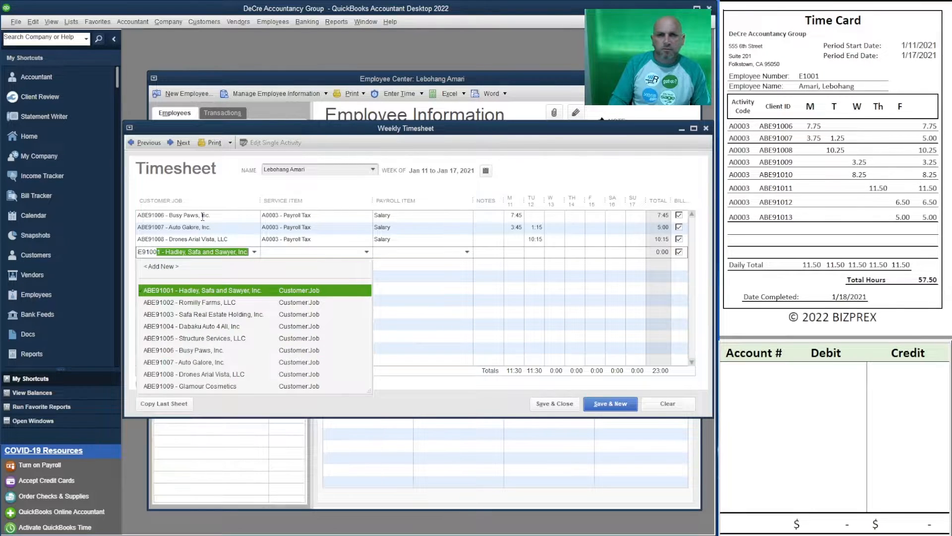
pyautogui.press('Tab')
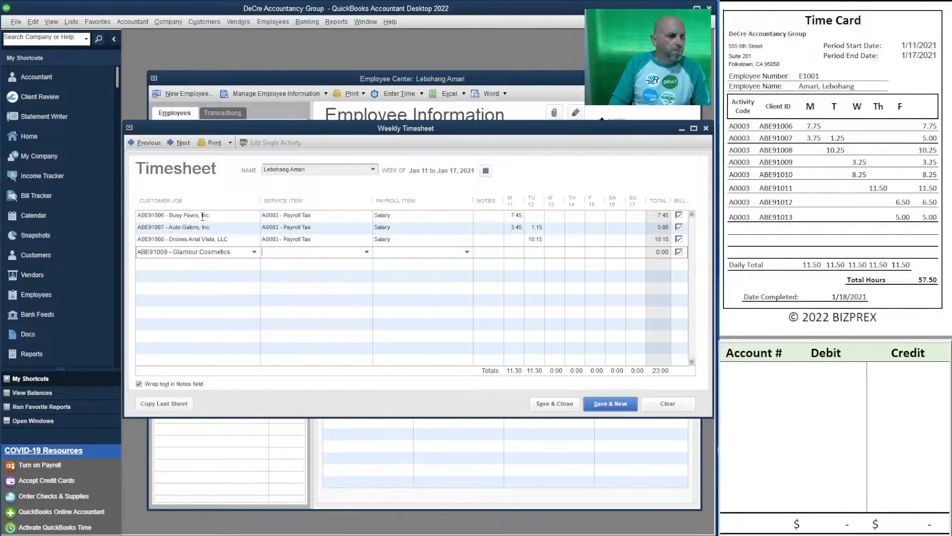
pyautogui.write('A000')
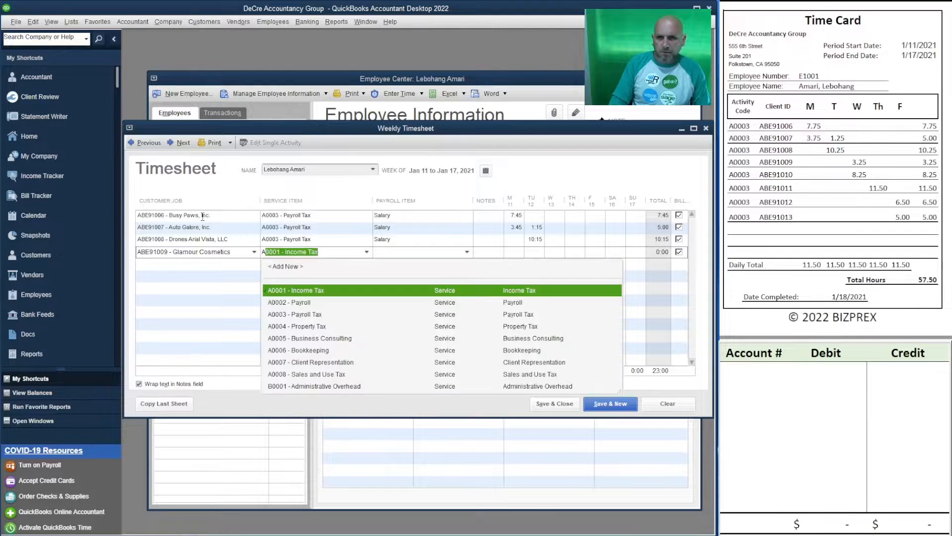
pyautogui.write('3')
pyautogui.press('Tab')
pyautogui.press('Tab')
pyautogui.press('Tab')
# Enter 3.25 Wednesday hours in the Glamour Cosmetics row and complete the row.
pyautogui.press('Tab')
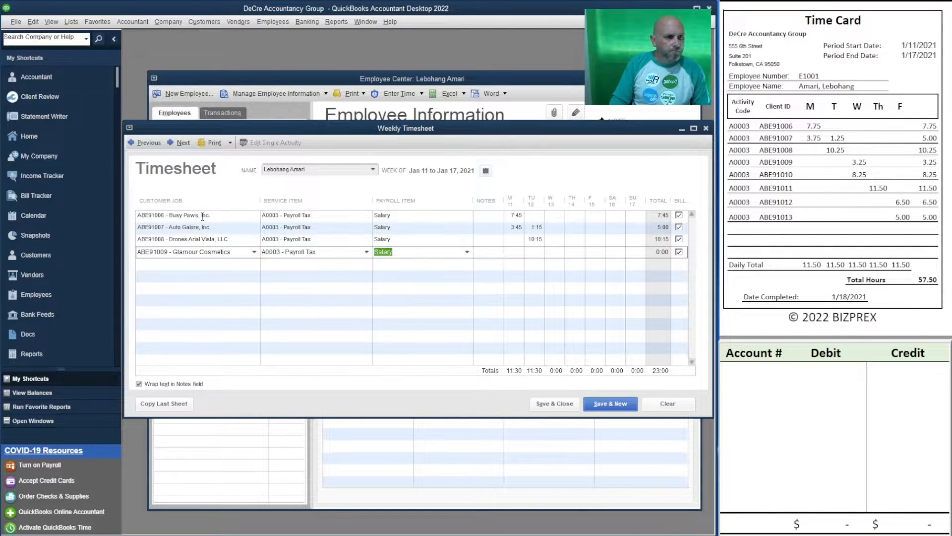
pyautogui.press('Tab')
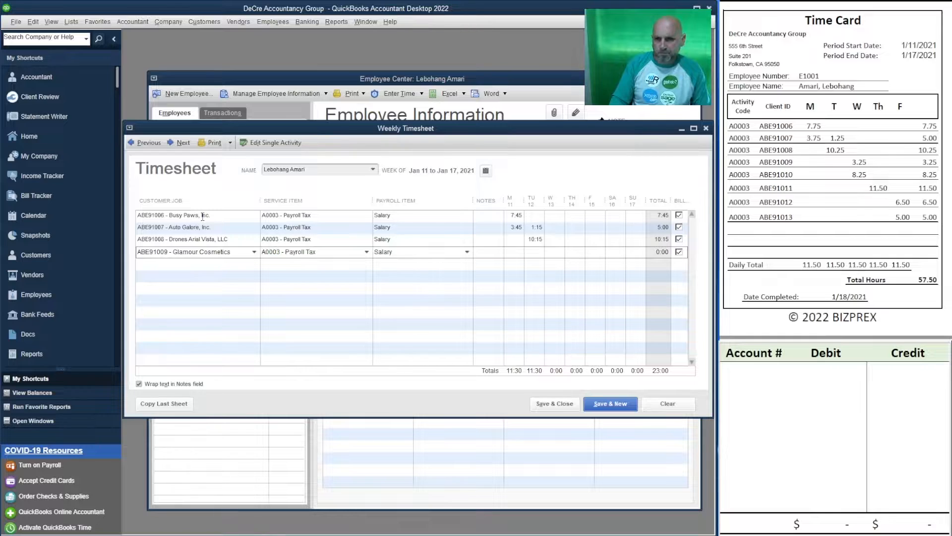
pyautogui.write('3.25')
pyautogui.press('Tab')
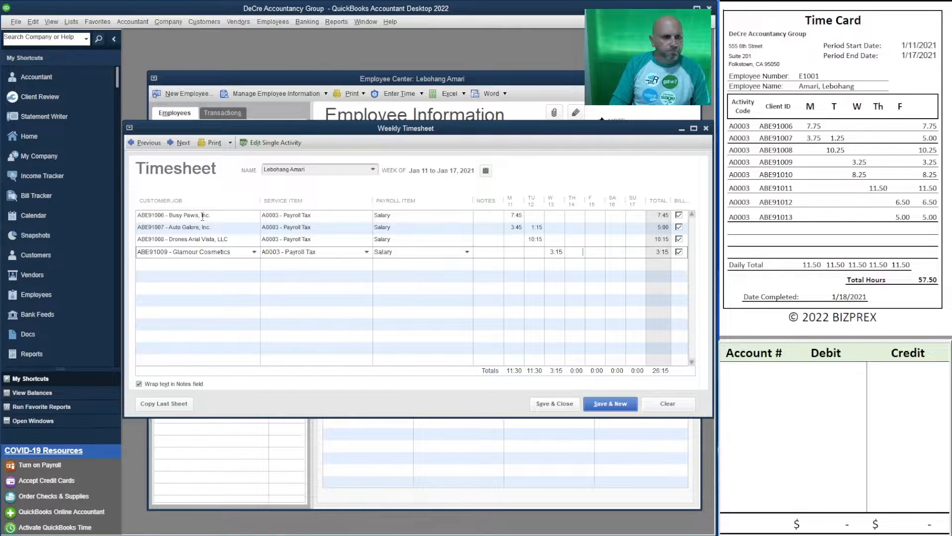
pyautogui.press('Tab')
pyautogui.press('Tab')
pyautogui.press('Tab')
# Fill the fifth row with customer job ABE91010 - TriCounty Medical Group, service item A0003 - Payroll Tax and payroll item Salary.
pyautogui.write('ABE')
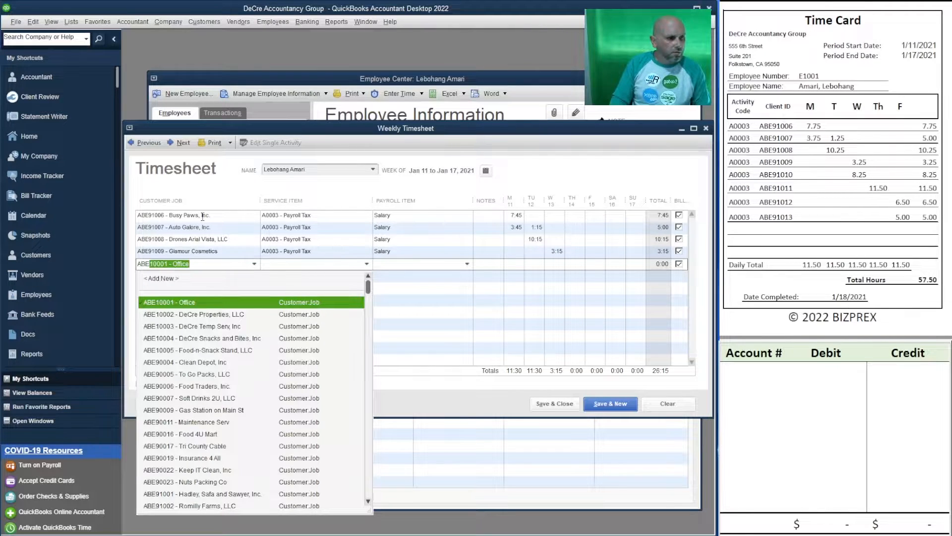
pyautogui.write('9100')
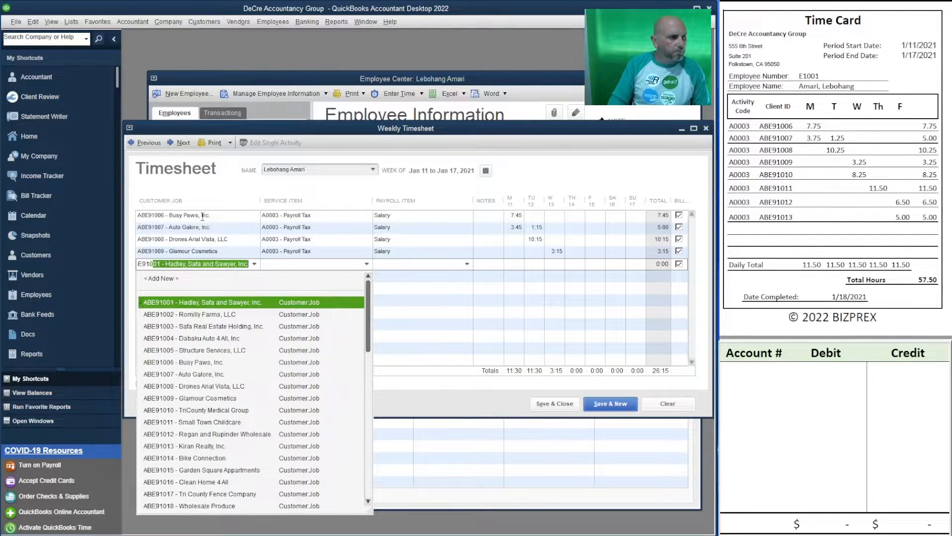
pyautogui.write('10')
pyautogui.press('BackSpace')
pyautogui.press('BackSpace')
pyautogui.press('BackSpace')
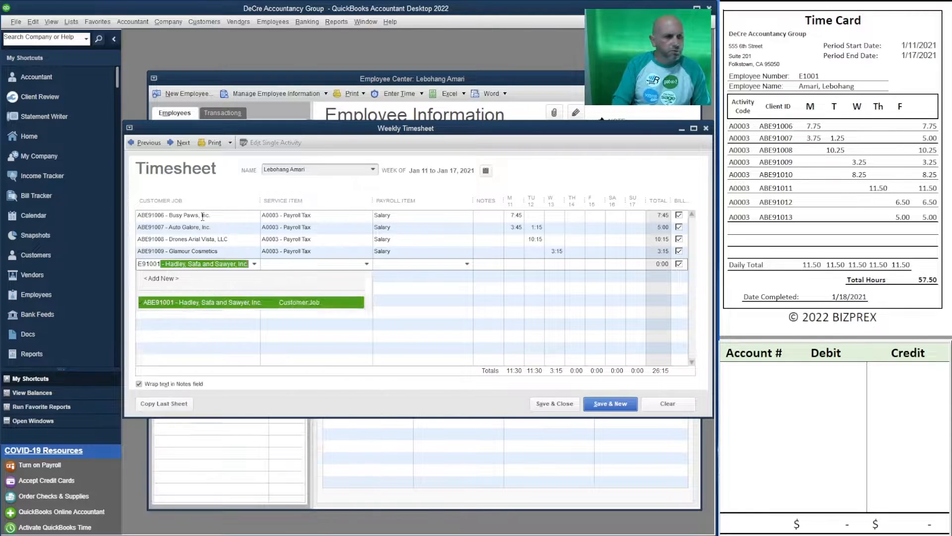
pyautogui.write('1010 - TriCounty Medical Group')
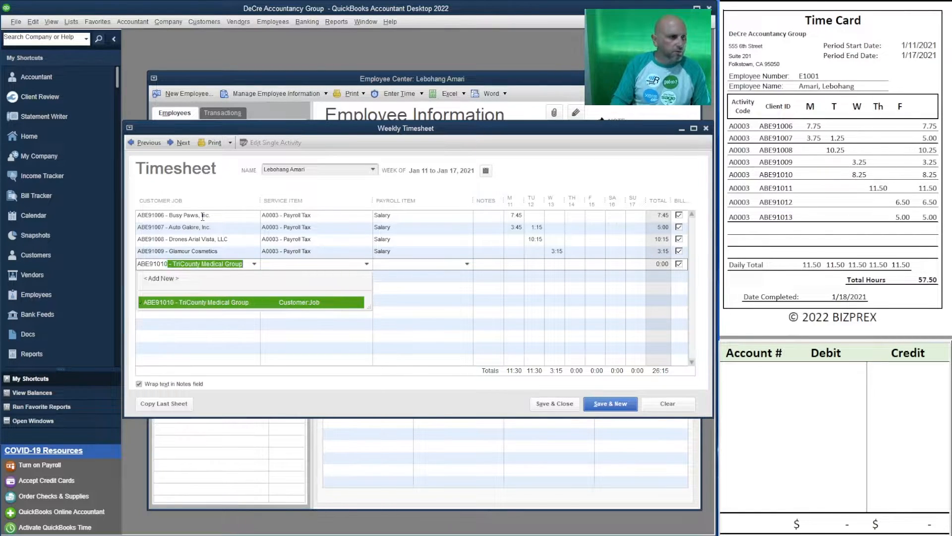
pyautogui.press('Tab')
pyautogui.click(367, 263)
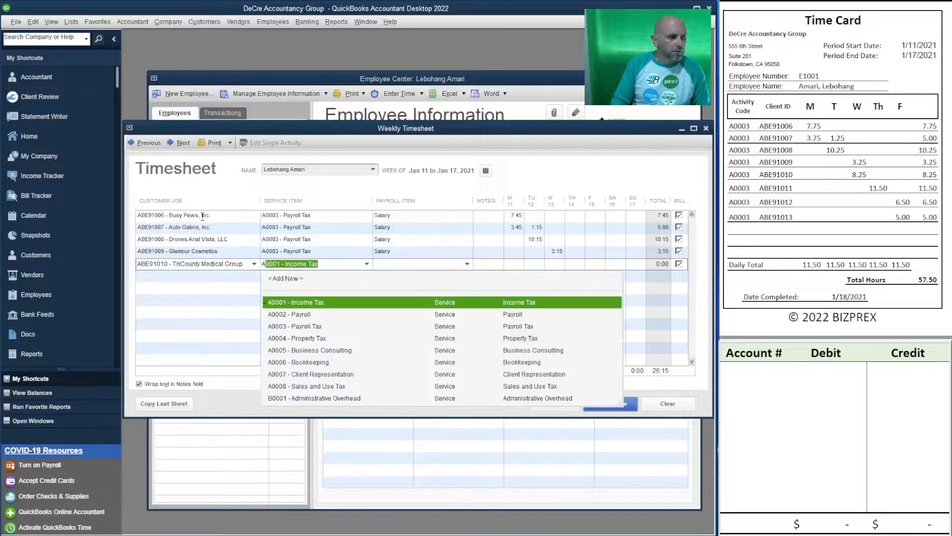
pyautogui.write('a0003')
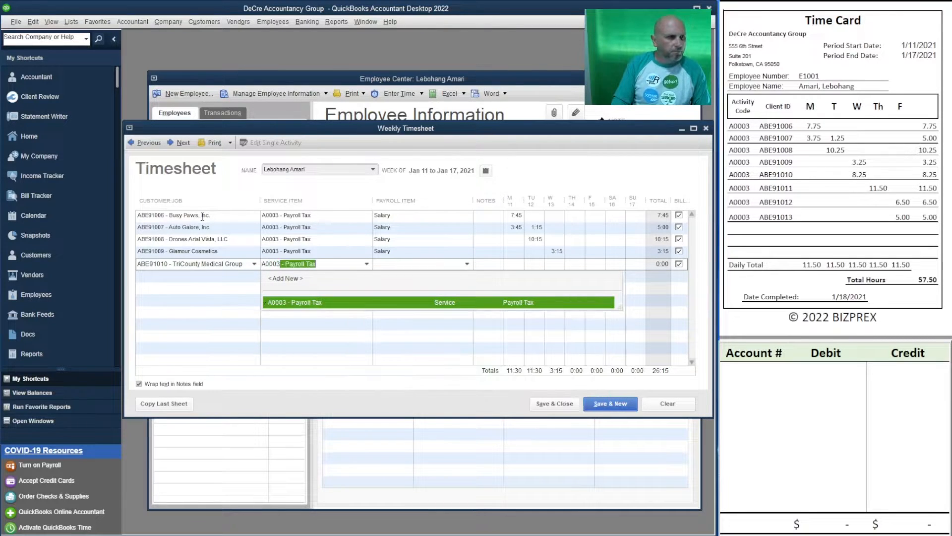
pyautogui.press('Tab')
pyautogui.press('Tab')
# Enter 8.25 Wednesday hours in the TriCounty Medical Group row and complete the row.
pyautogui.press('Tab')
pyautogui.press('Tab')
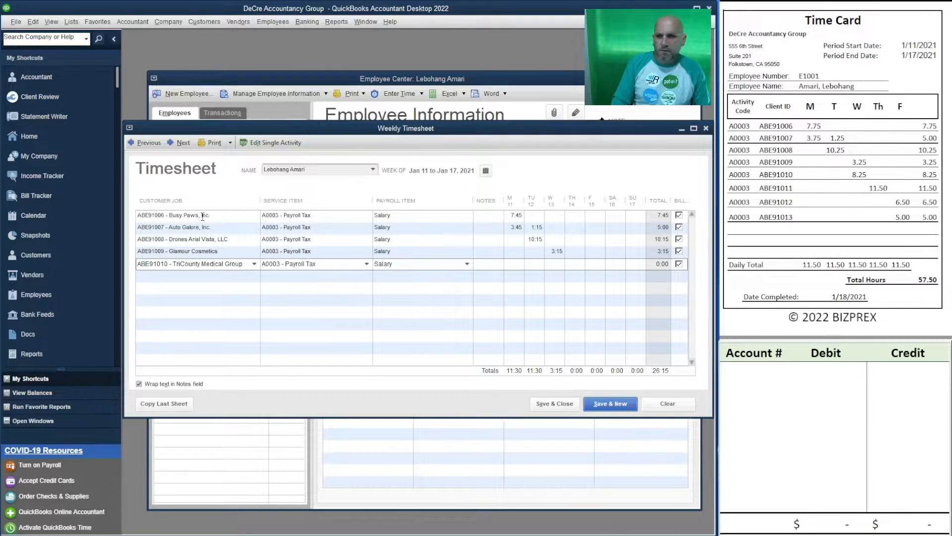
pyautogui.press('Tab')
pyautogui.write('8.25')
pyautogui.press('Tab')
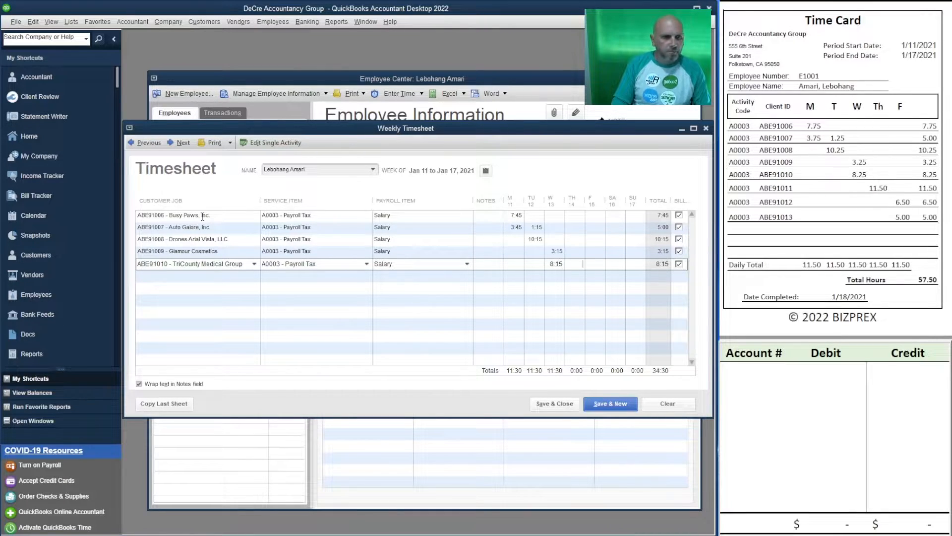
pyautogui.press('Tab')
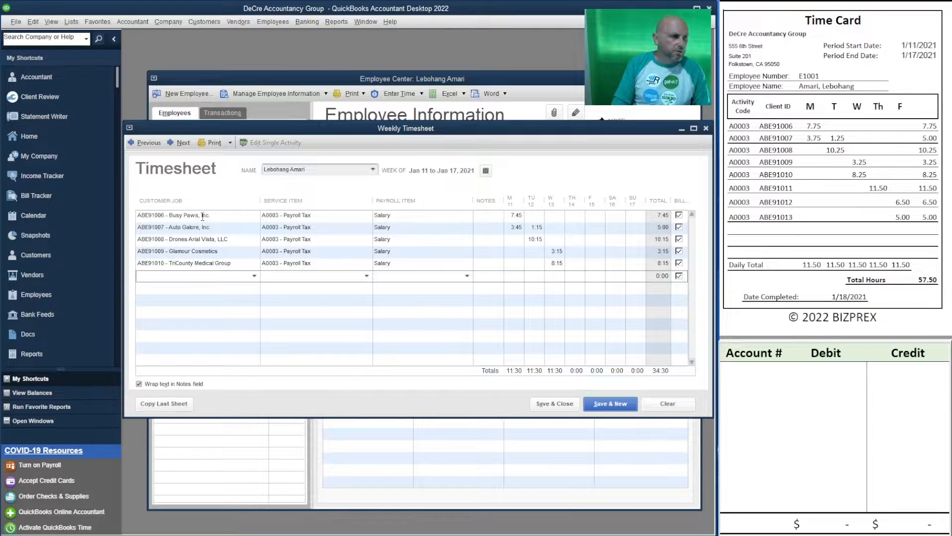
# Fill the sixth row with customer job ABE91011 - Small Town Childcare, service item A0003 - Payroll Tax and payroll item Salary.
pyautogui.write('ABE')
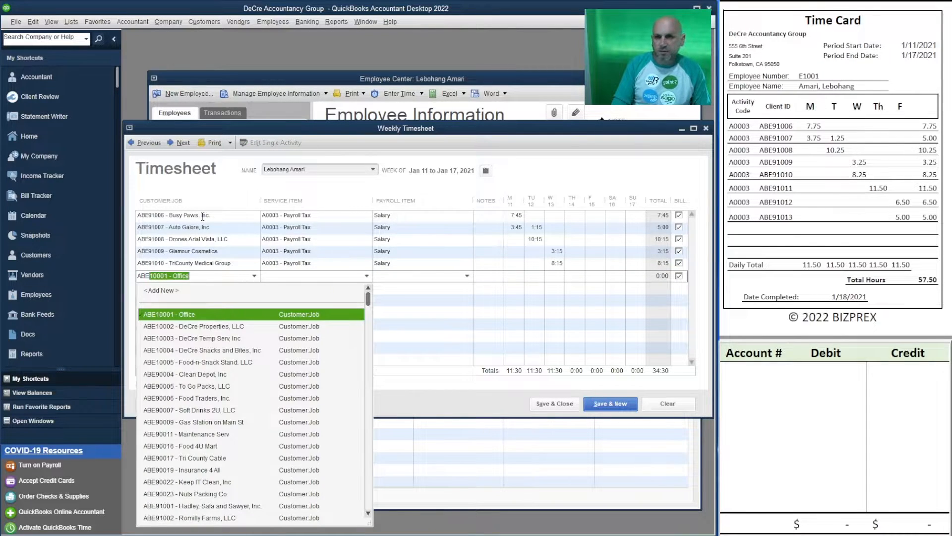
pyautogui.write('910')
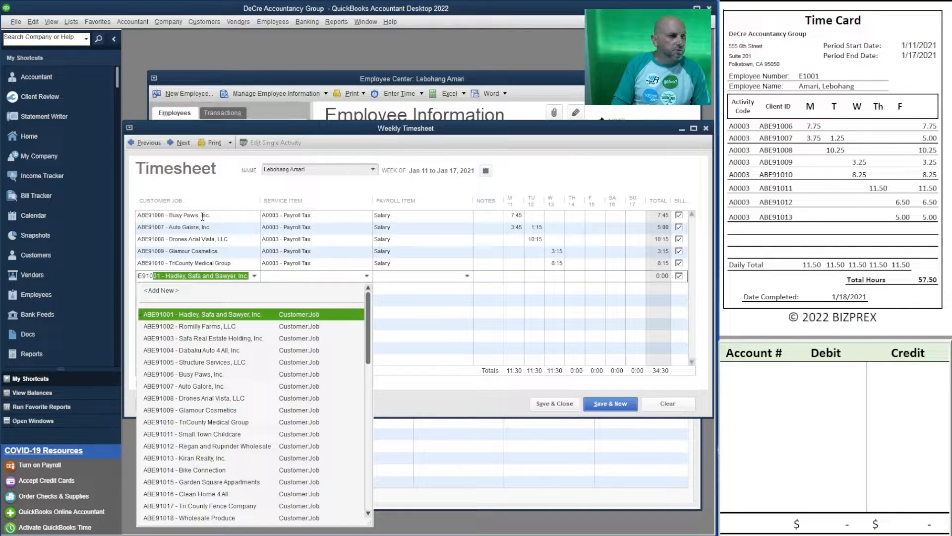
pyautogui.write('11')
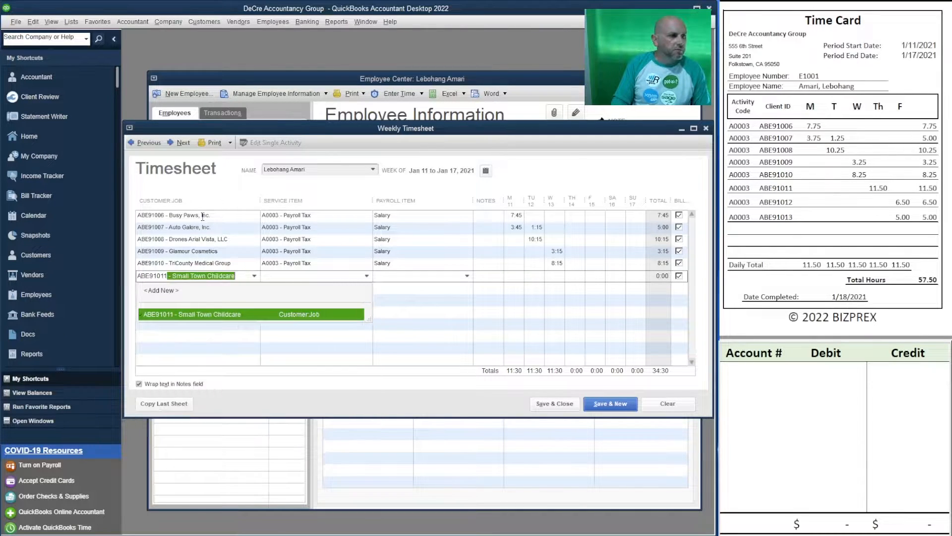
pyautogui.press('Tab')
pyautogui.write('A0003')
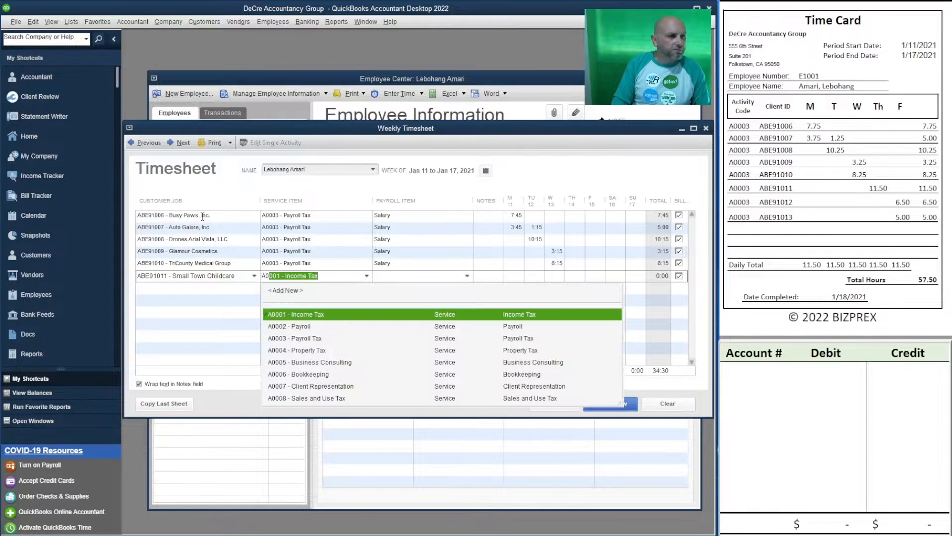
pyautogui.press('Tab')
pyautogui.press('Tab')
# Enter 11.50 Thursday hours in the Small Town Childcare row and complete the row.
pyautogui.press('Tab')
pyautogui.press('Tab')
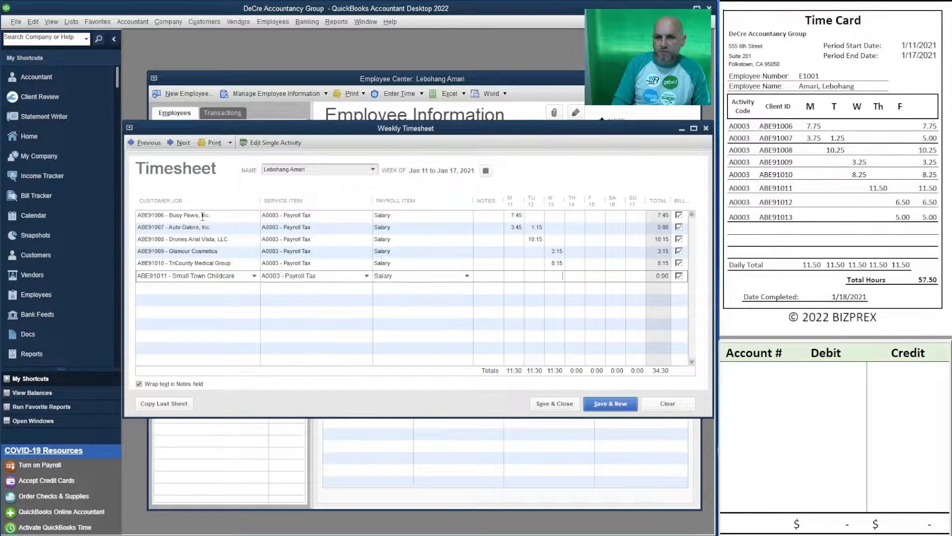
pyautogui.write('11.50')
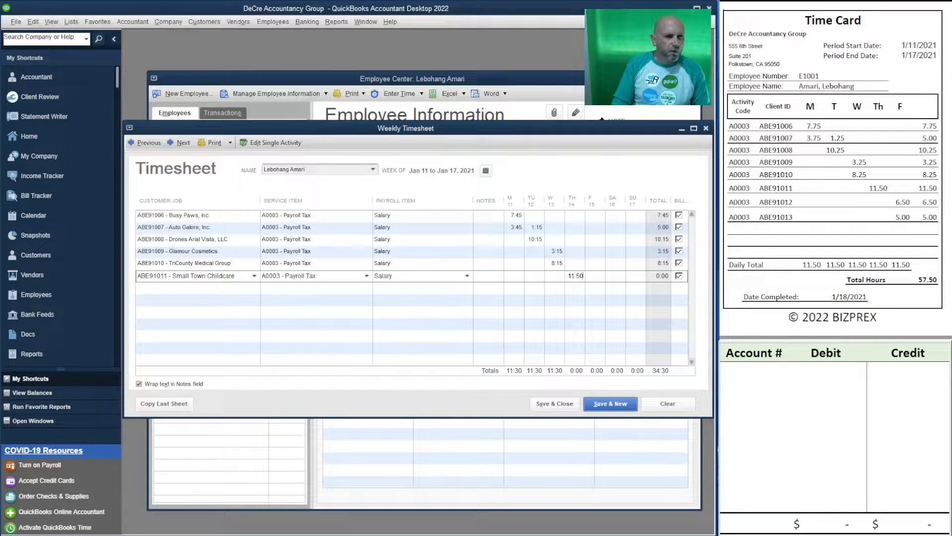
pyautogui.press('Tab')
pyautogui.press('Tab')
pyautogui.press('Tab')
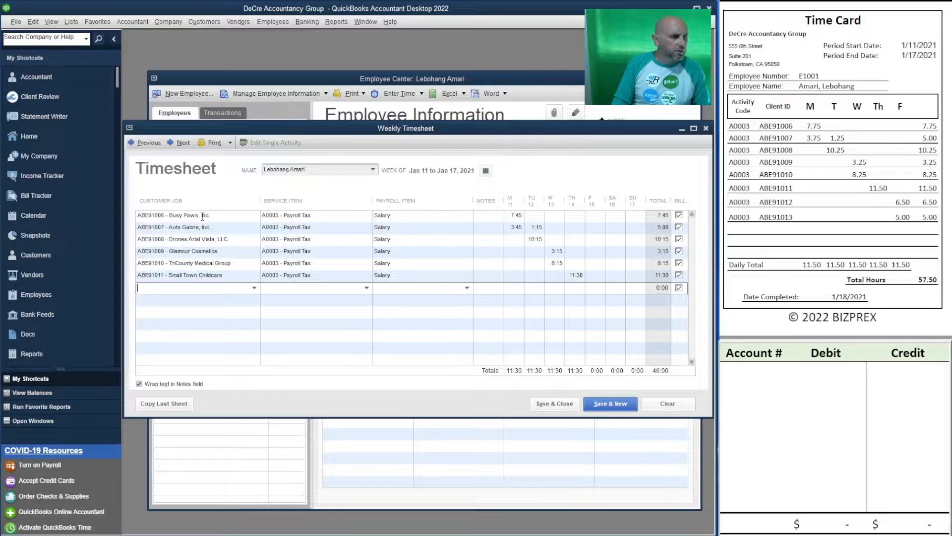
# Fill the seventh row with customer job ABE91012 - Regan and Rupinder Wholesale, service item A0003 - Payroll Tax and payroll item Salary.
pyautogui.write('ABE')
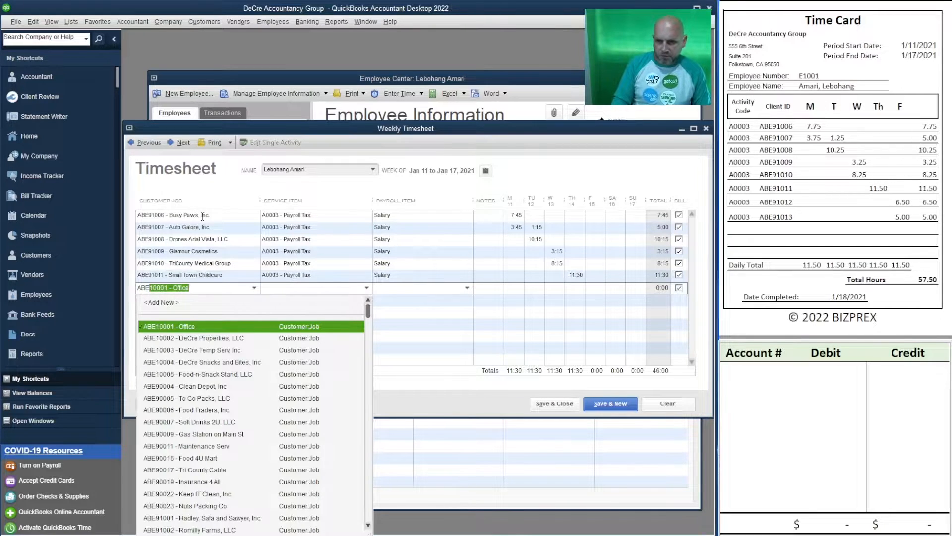
pyautogui.write('91')
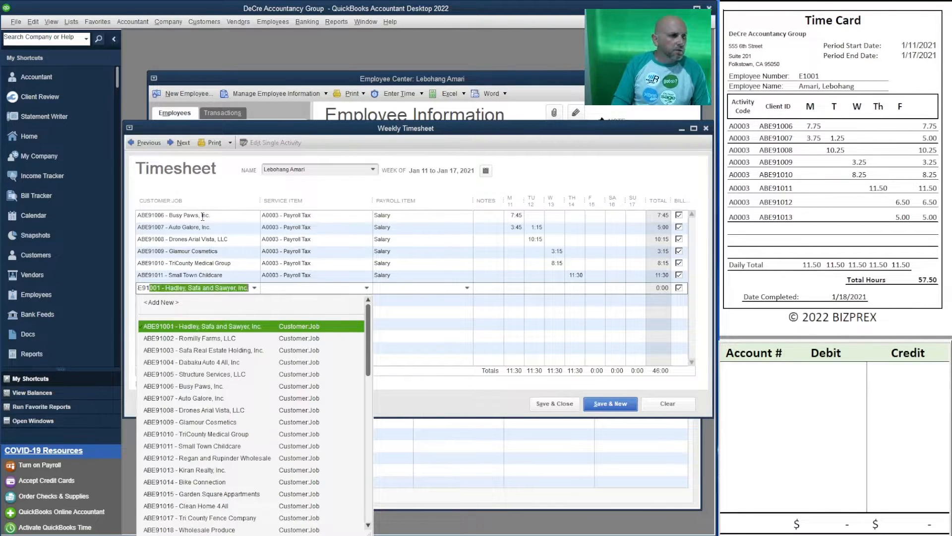
pyautogui.write('012')
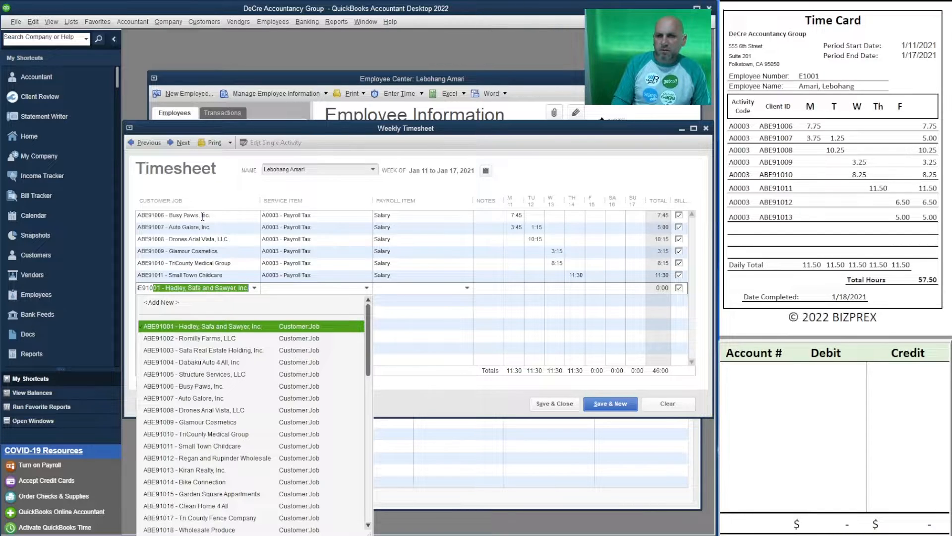
pyautogui.press('Tab')
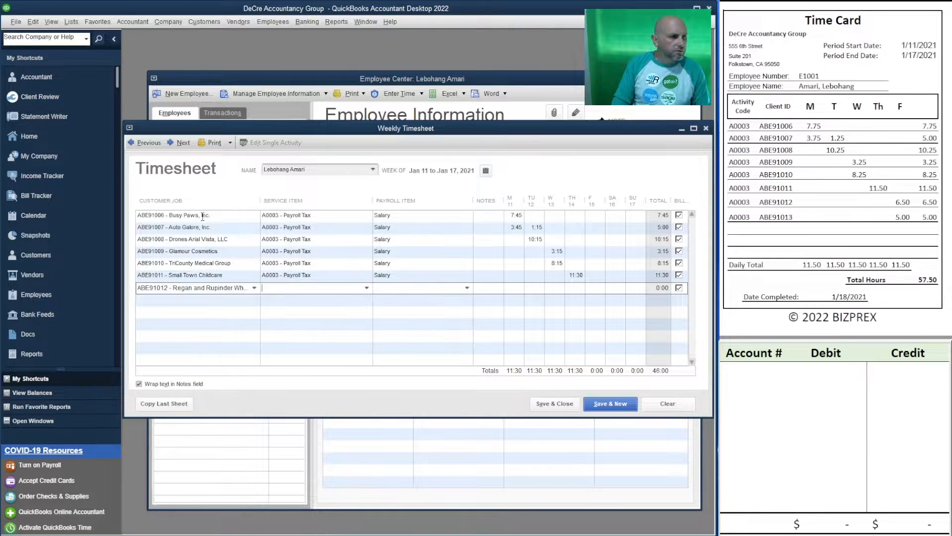
pyautogui.write('A0003')
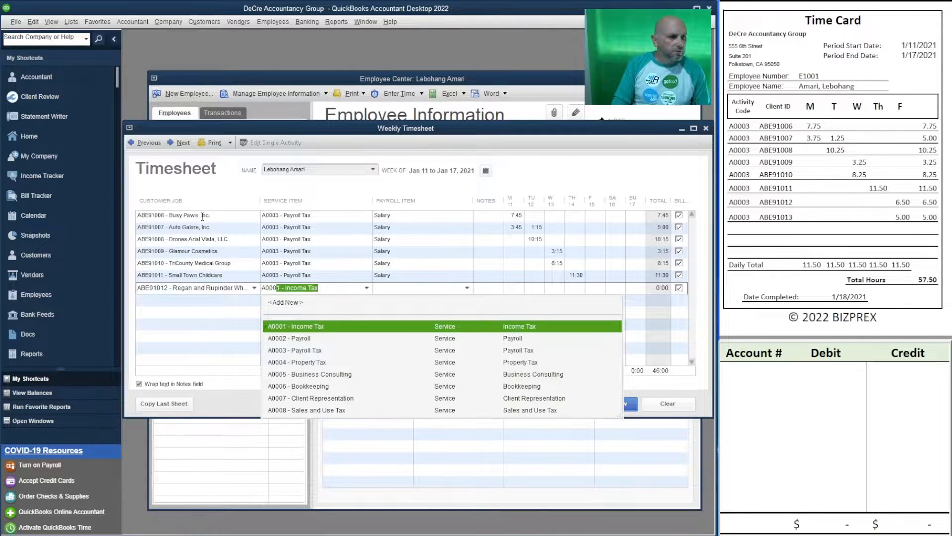
pyautogui.press('Tab')
pyautogui.press('Tab')
# Enter 6.5 Friday hours in the Regan and Rupinder Wholesale row and complete the row.
pyautogui.press('Tab')
pyautogui.press('Tab')
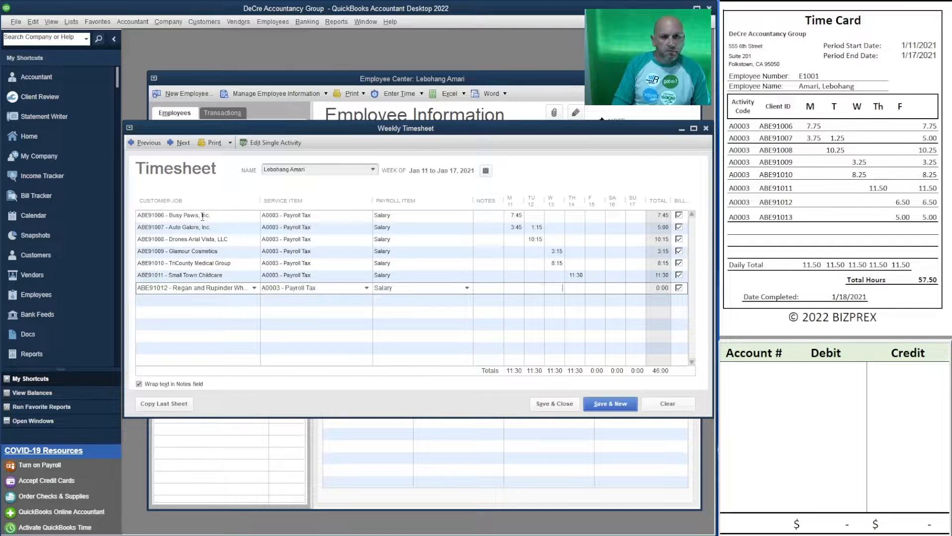
pyautogui.write('6.5')
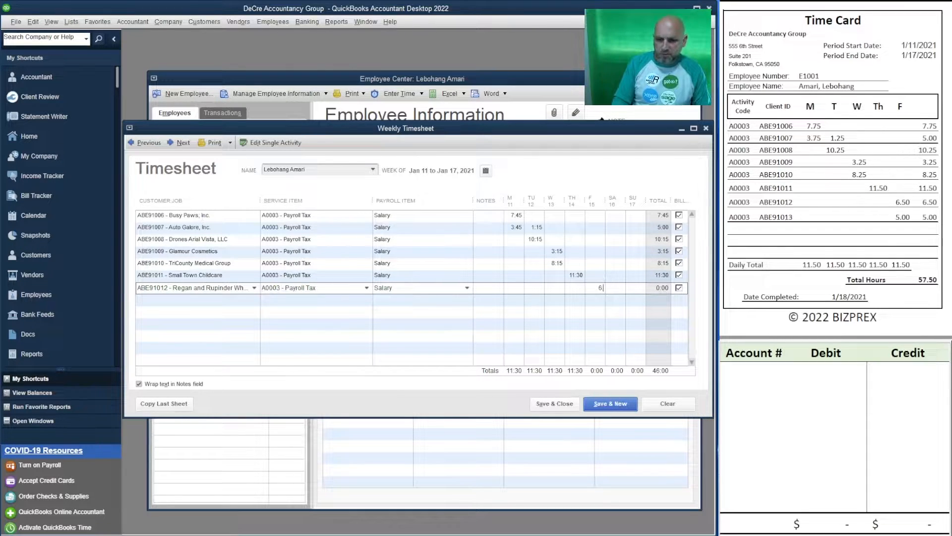
pyautogui.press('Tab')
pyautogui.press('Tab')
pyautogui.press('Tab')
# Fill the eighth row with customer job ABE91013 - Kiran Realty, Inc., service item A0003 - Payroll Tax and payroll item Salary.
pyautogui.write('A')
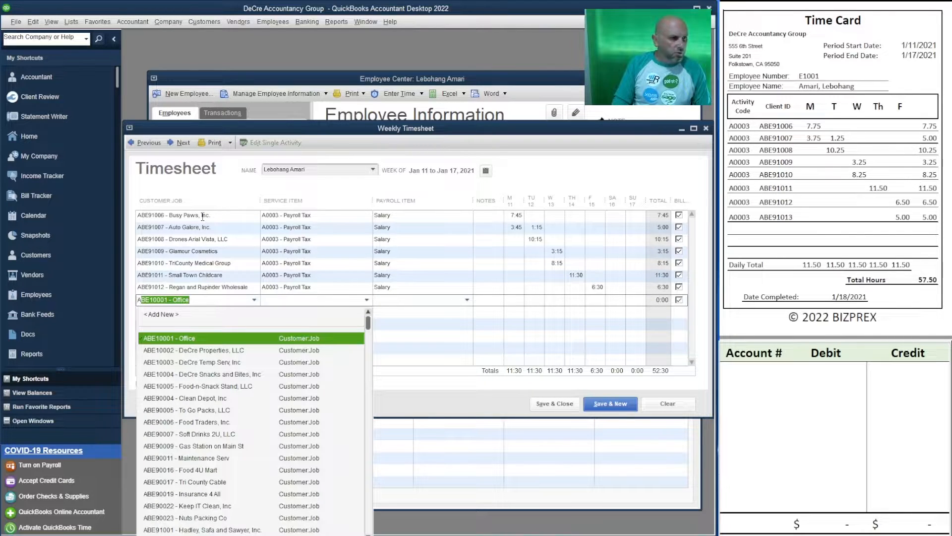
pyautogui.write('BE')
pyautogui.write('9101')
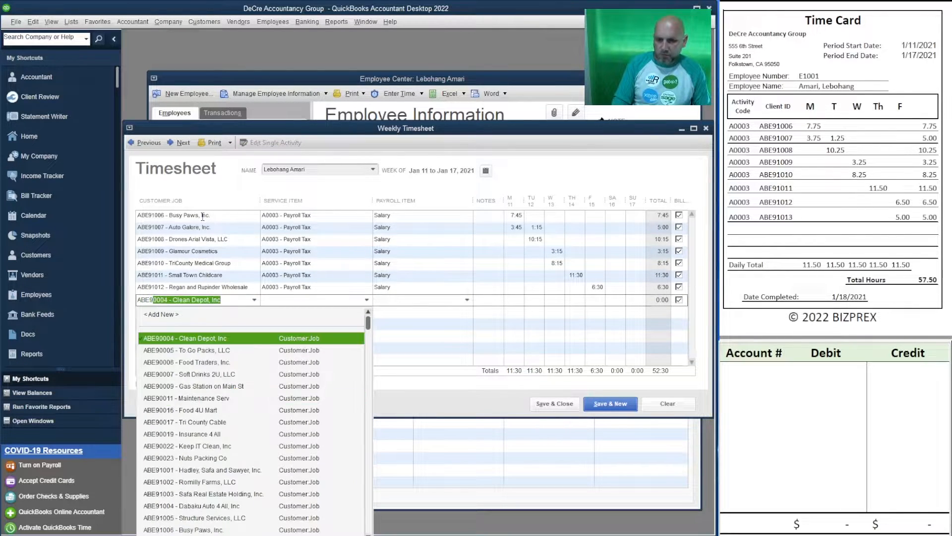
pyautogui.write('3')
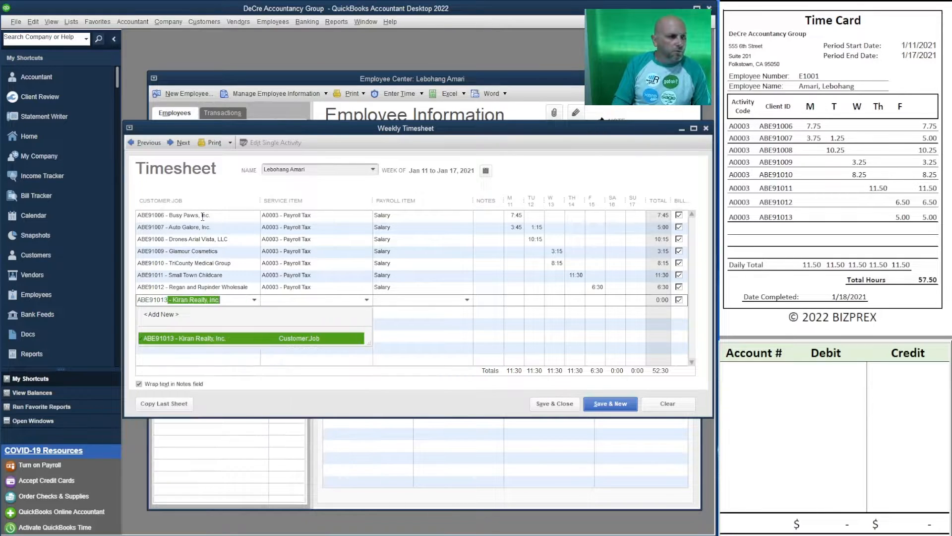
pyautogui.press('Tab')
pyautogui.write('A0003')
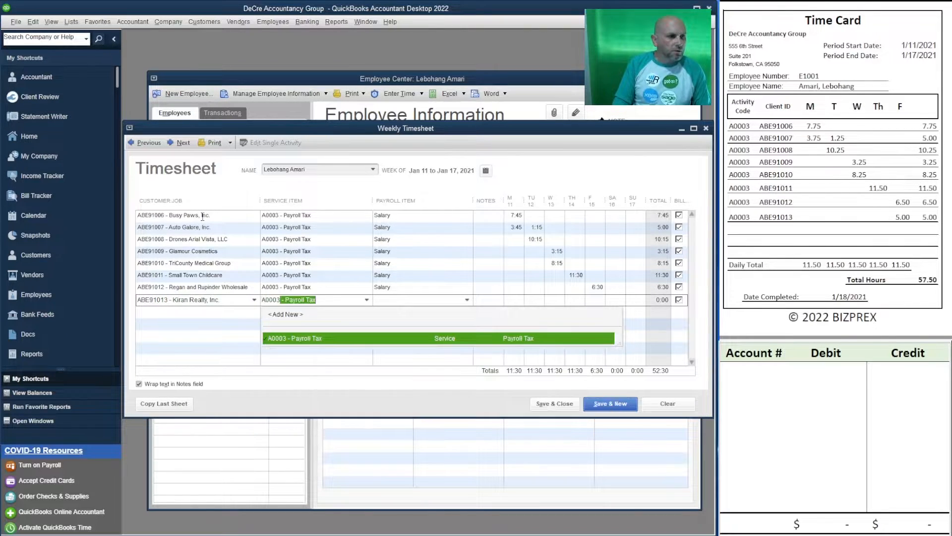
pyautogui.press('Tab')
pyautogui.press('Tab')
# Enter 5 Friday hours in the Kiran Realty row, and save the timesheet to start a new one.
pyautogui.press('Tab')
pyautogui.press('Tab')
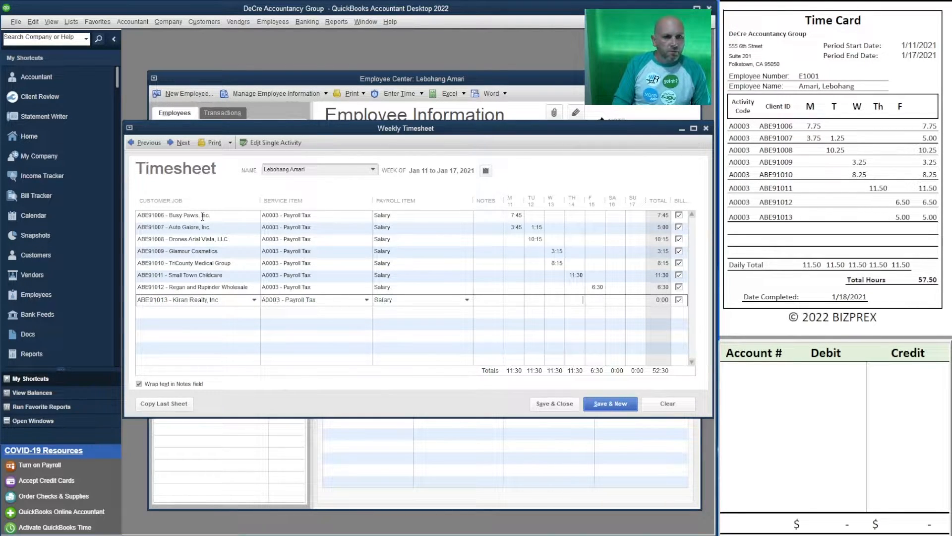
pyautogui.press('Tab')
pyautogui.press('Tab')
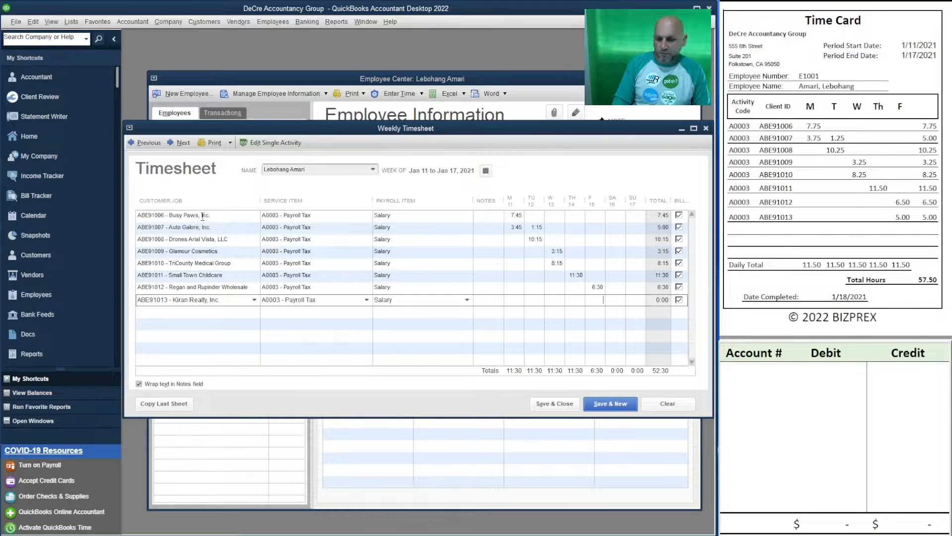
pyautogui.write('5')
pyautogui.press('Tab')
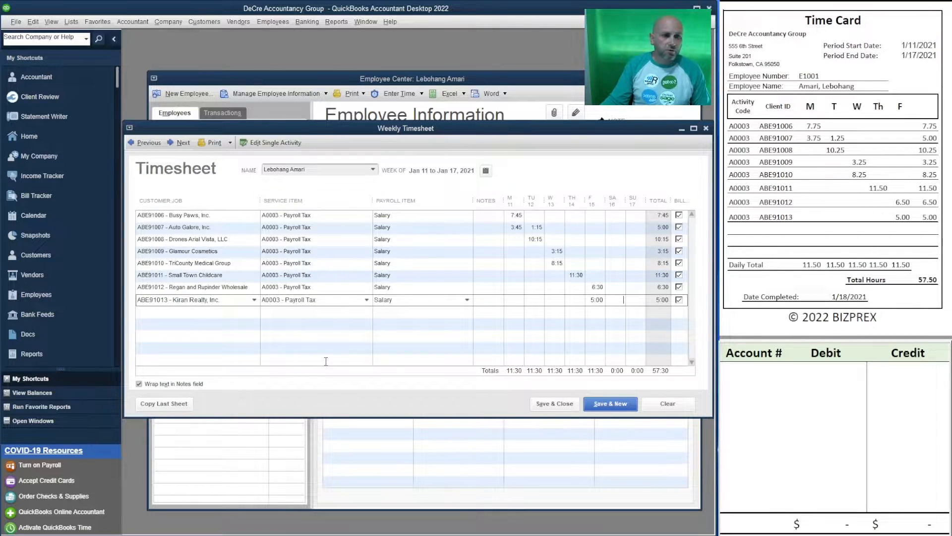
pyautogui.click(598, 405)
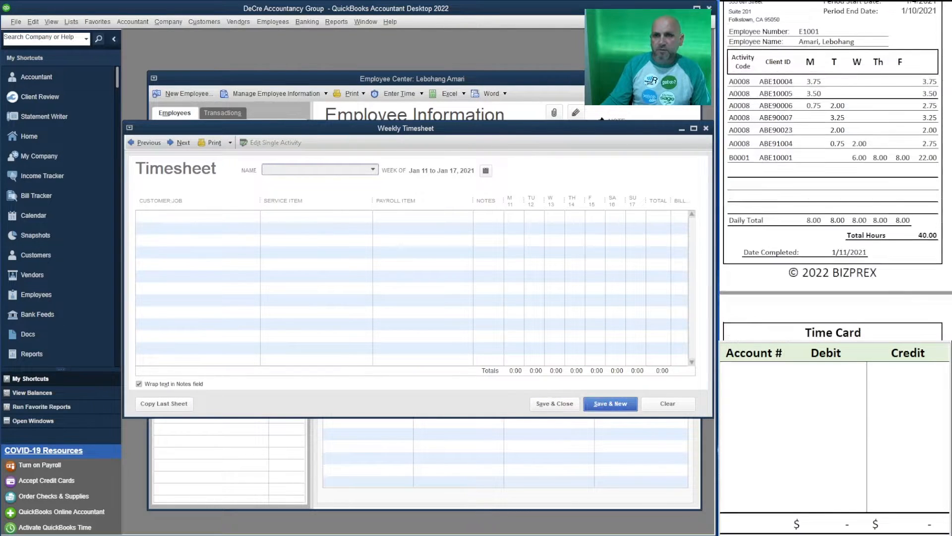
# Find the next employee's time card for the week of January 4 to 10, 2021.
pyautogui.scroll(2, 835, 171)
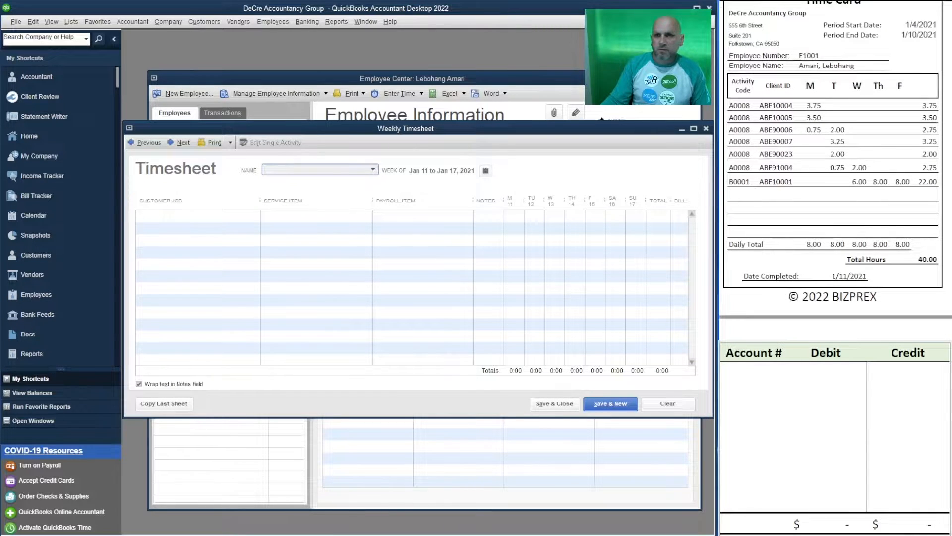
pyautogui.scroll(6, 835, 171)
pyautogui.scroll(-17, 835, 171)
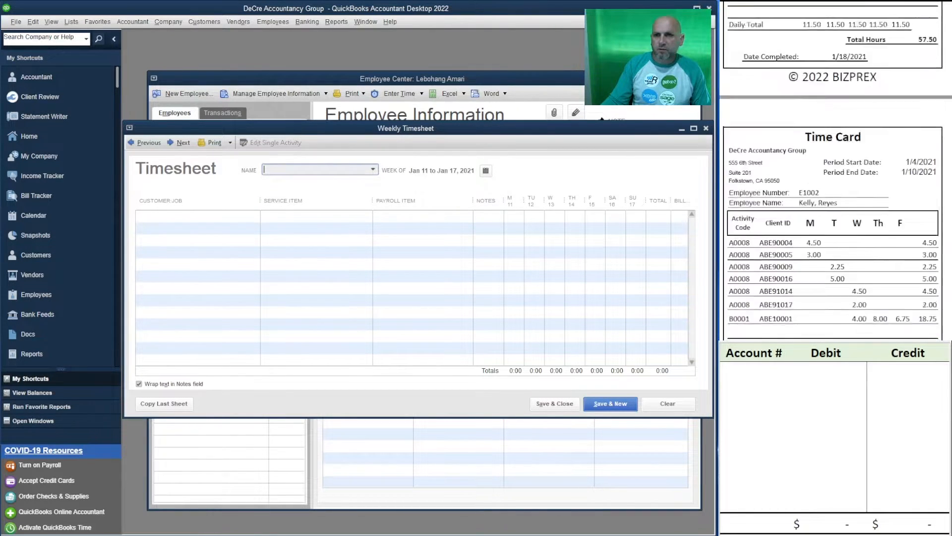
pyautogui.scroll(-5, 835, 171)
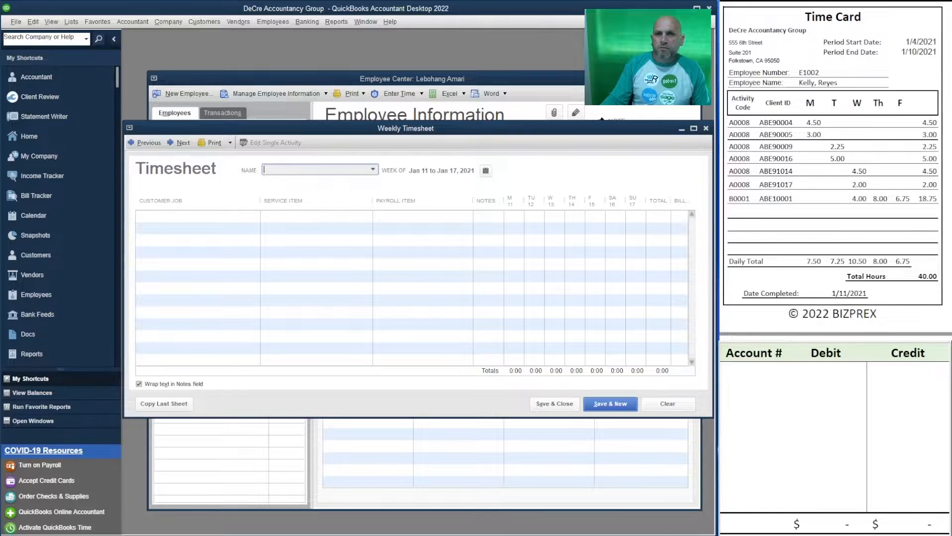
pyautogui.scroll(-1, 835, 171)
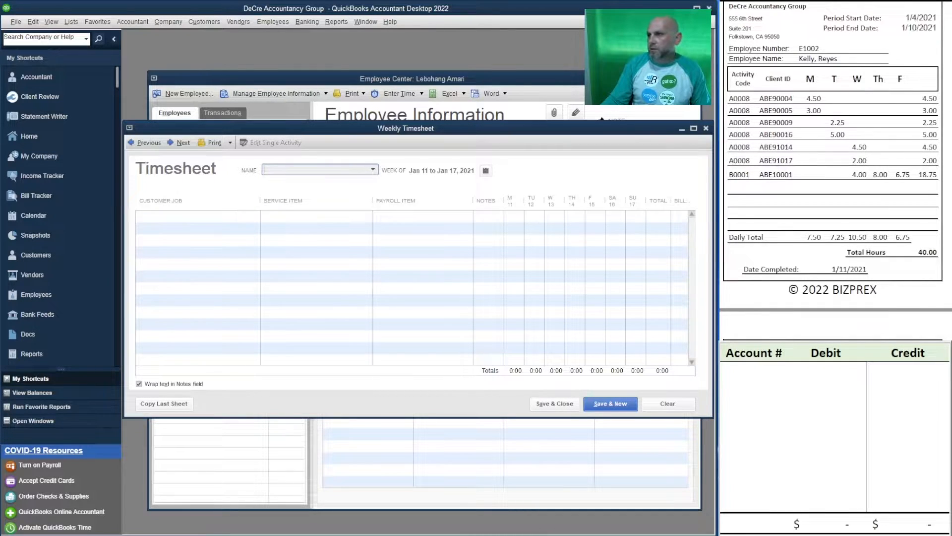
# Select the employee named on the displayed time card and set the timesheet week to Jan 4 to Jan 10, 2021.
pyautogui.click(372, 170)
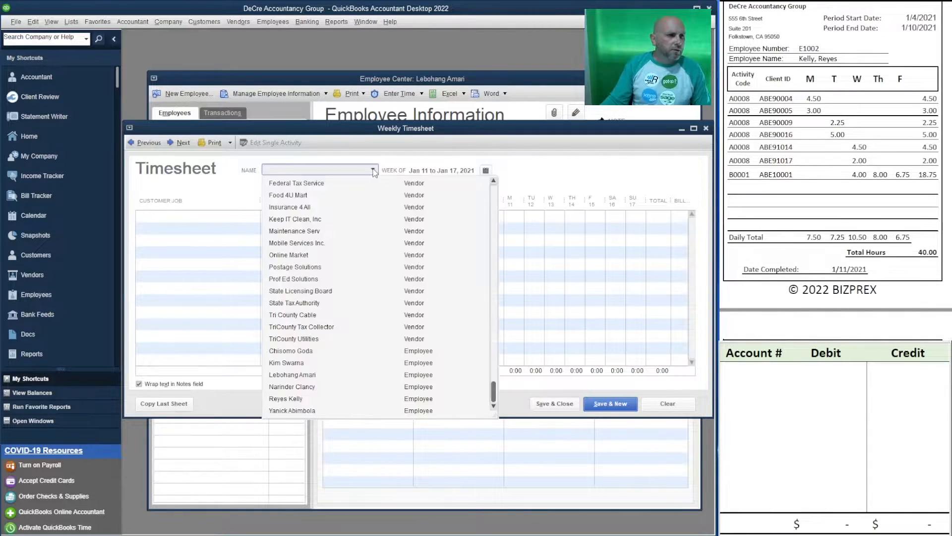
pyautogui.click(305, 398)
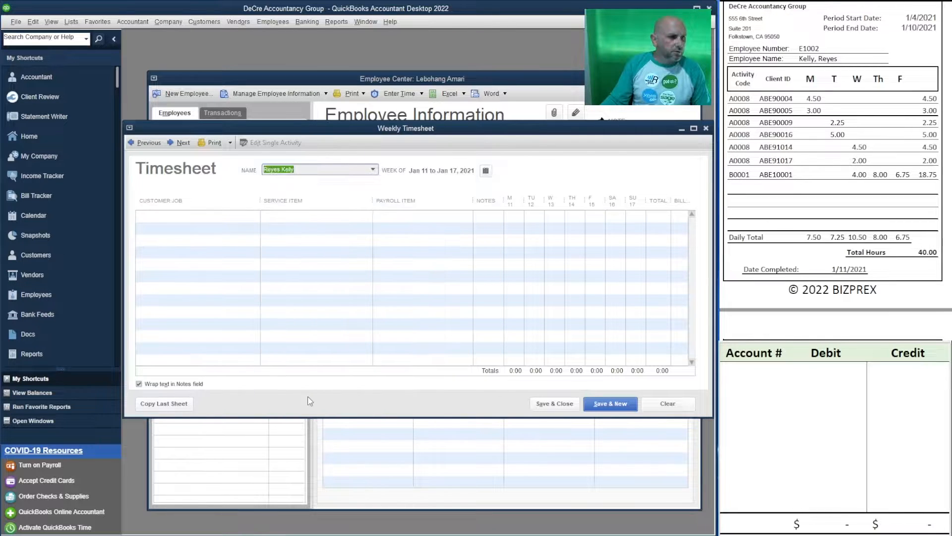
pyautogui.click(131, 142)
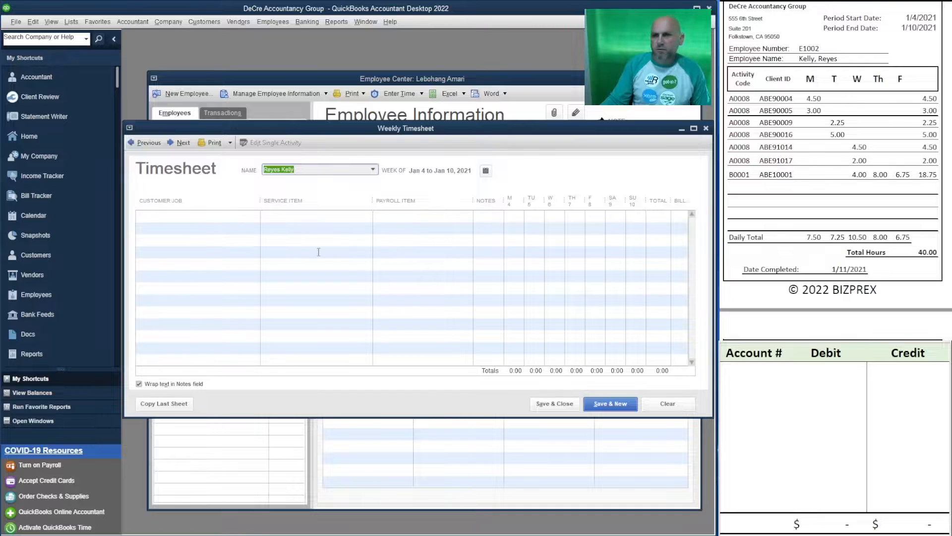
# Fill the first row with customer job ABE90004 - Clean Depot, Inc, service item A0008 - Sales and Use Tax and payroll item Salary.
pyautogui.click(190, 212)
pyautogui.write('ABE90004 - Clean Depot, Inc')
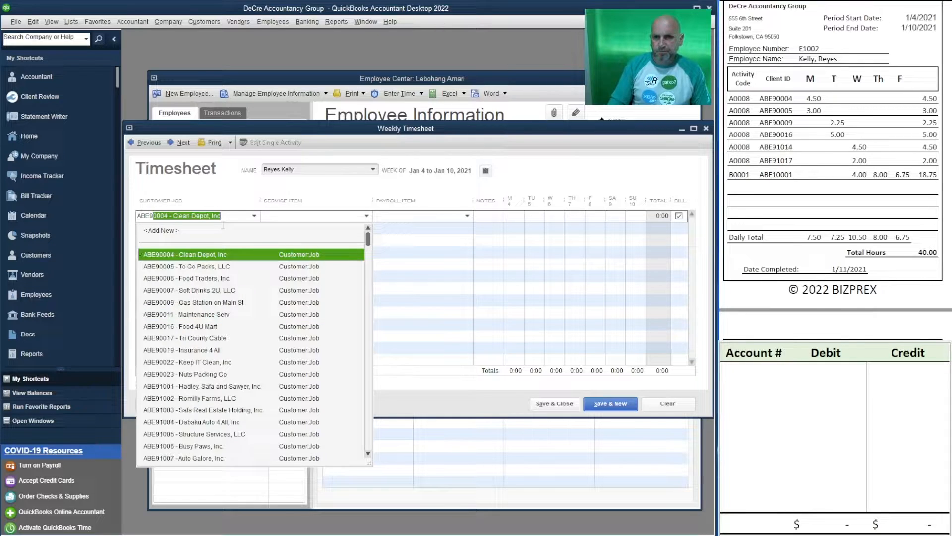
pyautogui.press('Tab')
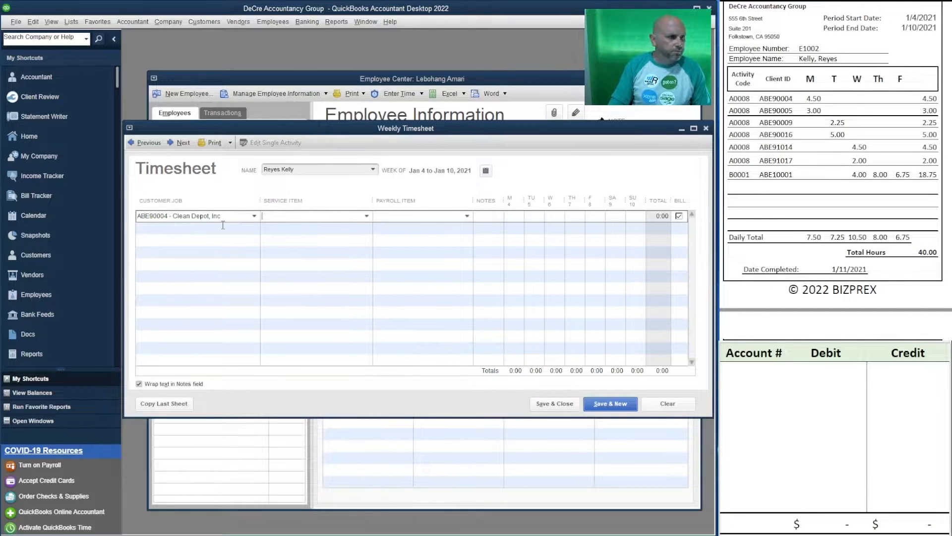
pyautogui.write('A000')
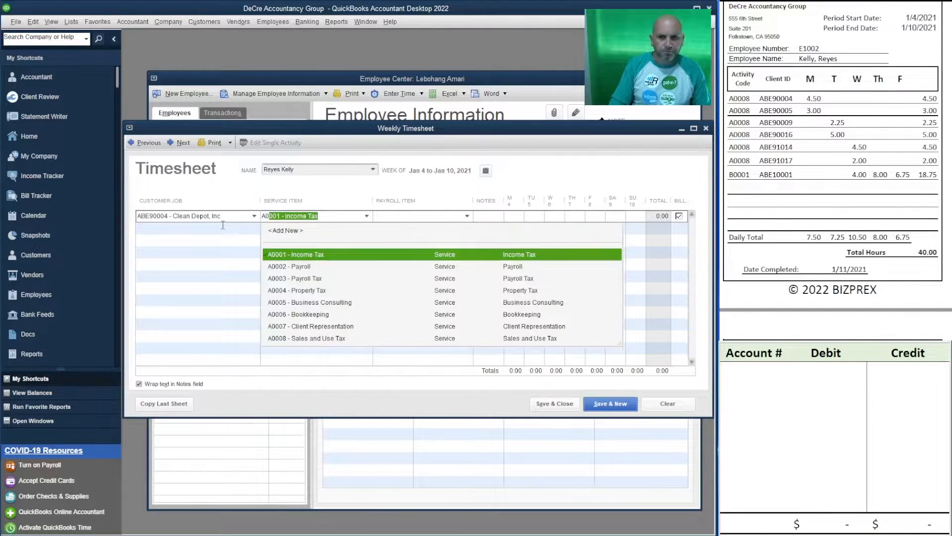
pyautogui.write('8')
pyautogui.press('Tab')
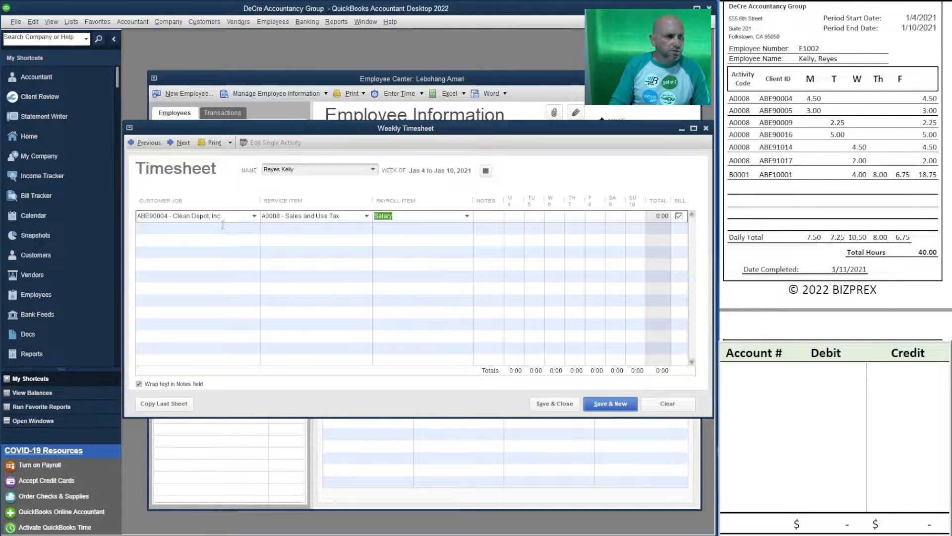
pyautogui.press('Tab')
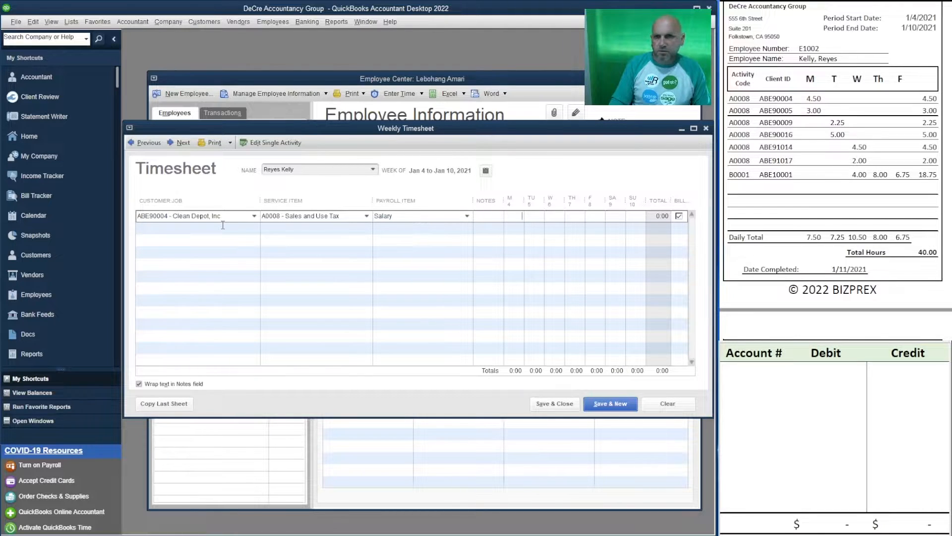
# Enter 4.50 Monday hours in the Clean Depot row and complete the row.
pyautogui.write('4.50')
pyautogui.press('Tab')
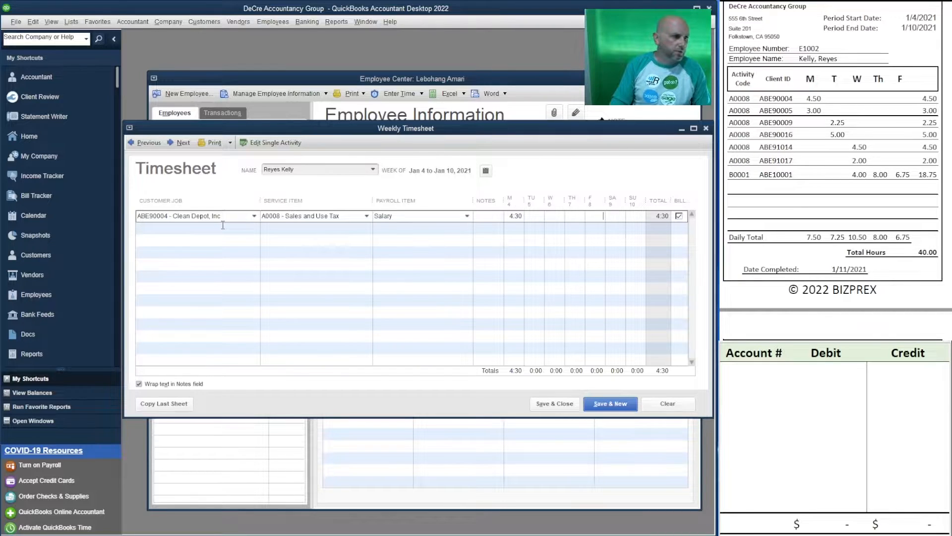
pyautogui.press('Tab')
pyautogui.press('Tab')
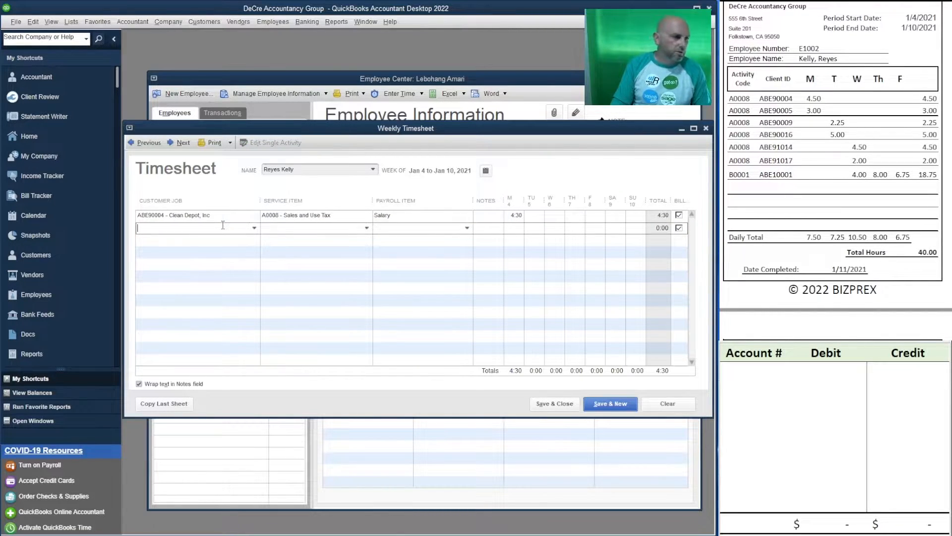
# Fill the second row with customer job ABE90005 - To Go Packs, LLC, service item A0008 - Sales and Use Tax and payroll item Salary.
pyautogui.write('ABE')
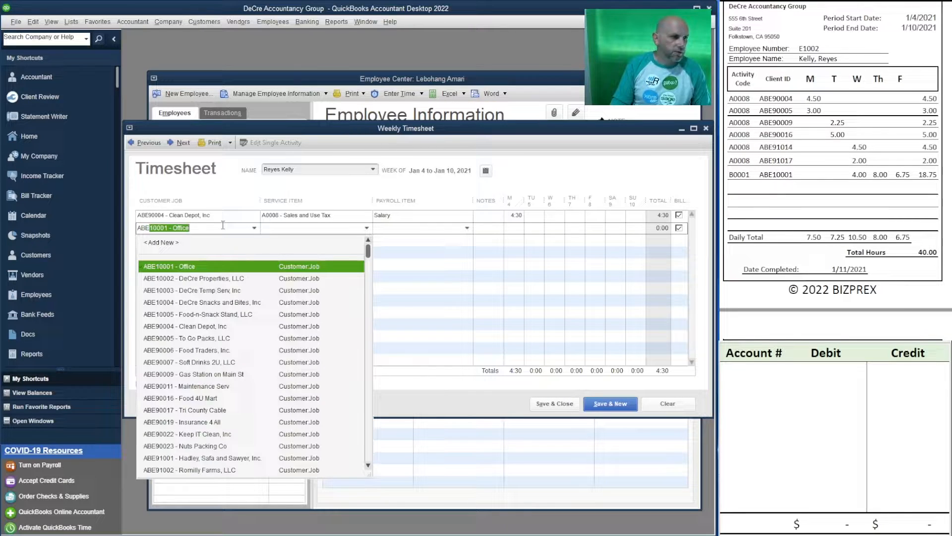
pyautogui.write('9')
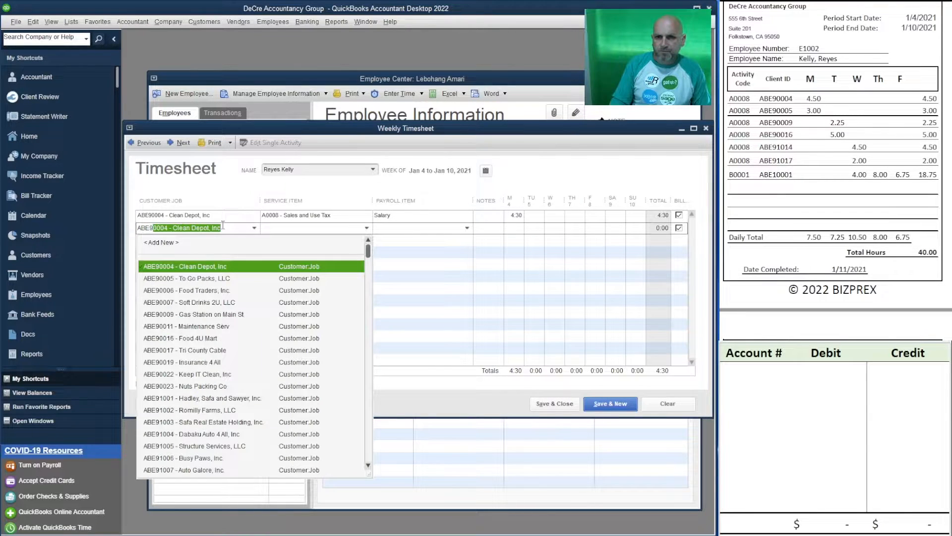
pyautogui.write('0005 - To Go Packs, LLC')
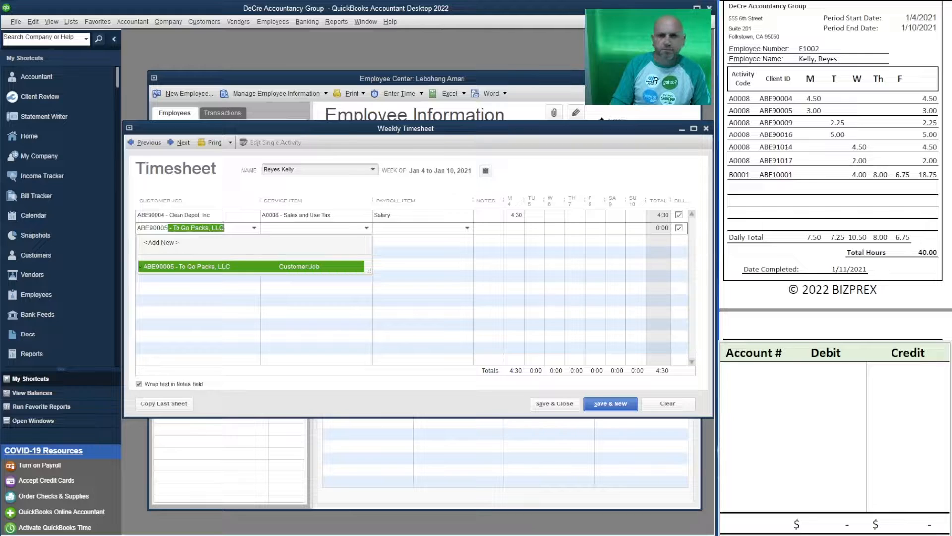
pyautogui.press('Tab')
pyautogui.write('A000')
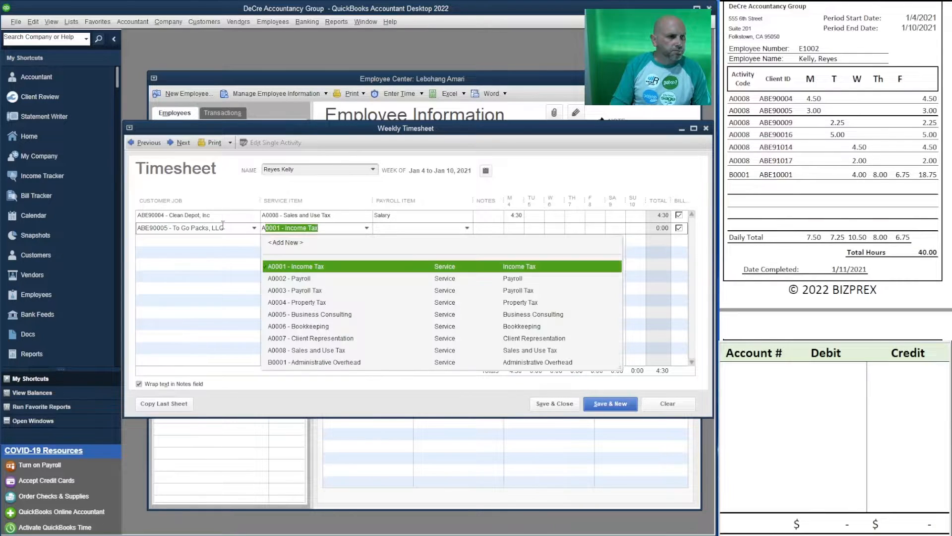
pyautogui.write('8')
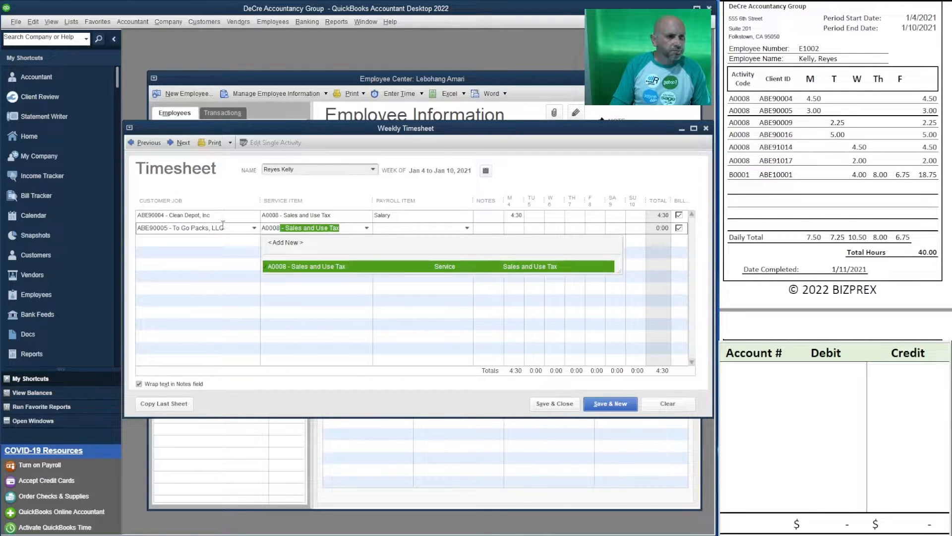
pyautogui.press('Tab')
pyautogui.press('Tab')
pyautogui.press('Tab')
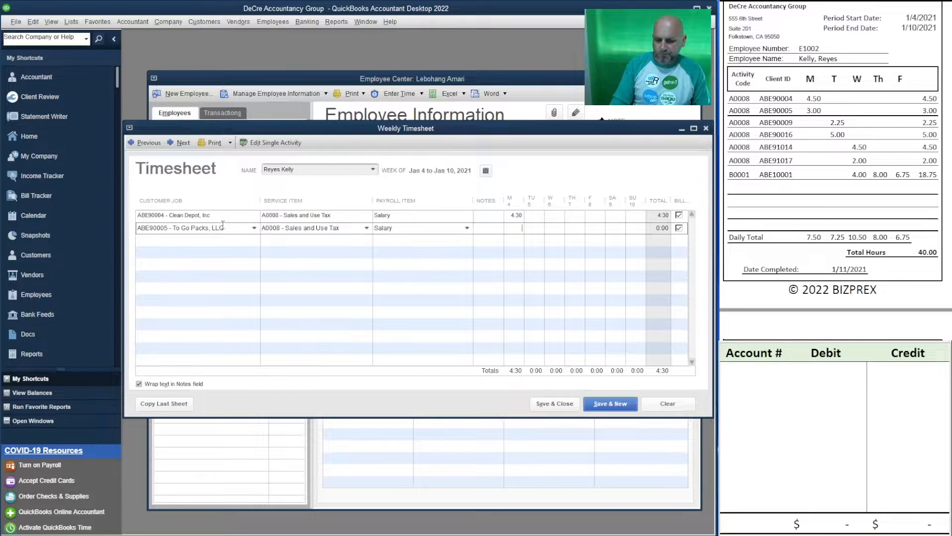
# Enter 3 Monday hours in the To Go Packs row and complete the row.
pyautogui.write('3')
pyautogui.press('Tab')
pyautogui.press('Tab')
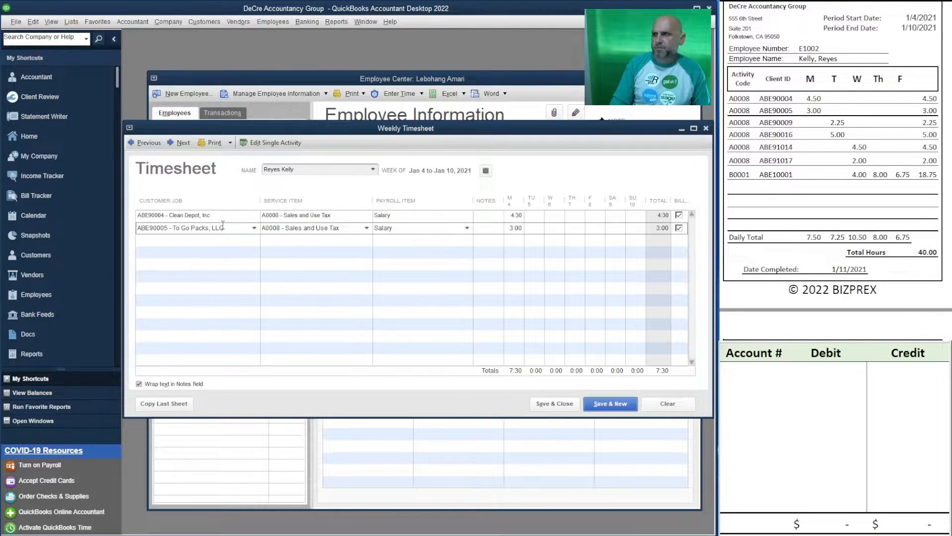
pyautogui.press('Tab')
pyautogui.press('Tab')
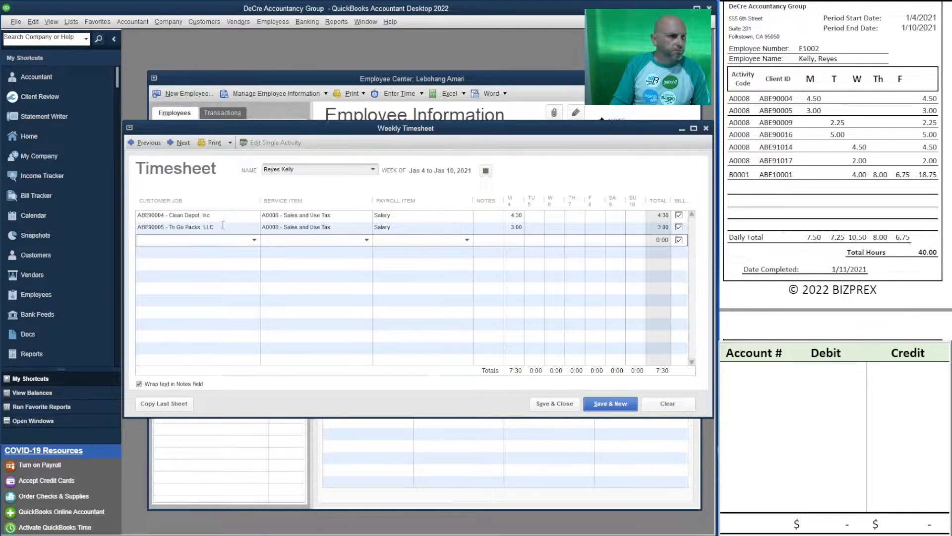
# Fill the third row with customer job ABE90009 - Gas Station on Main St, service item A0008 - Sales and Use Tax and payroll item Salary.
pyautogui.write('ABE')
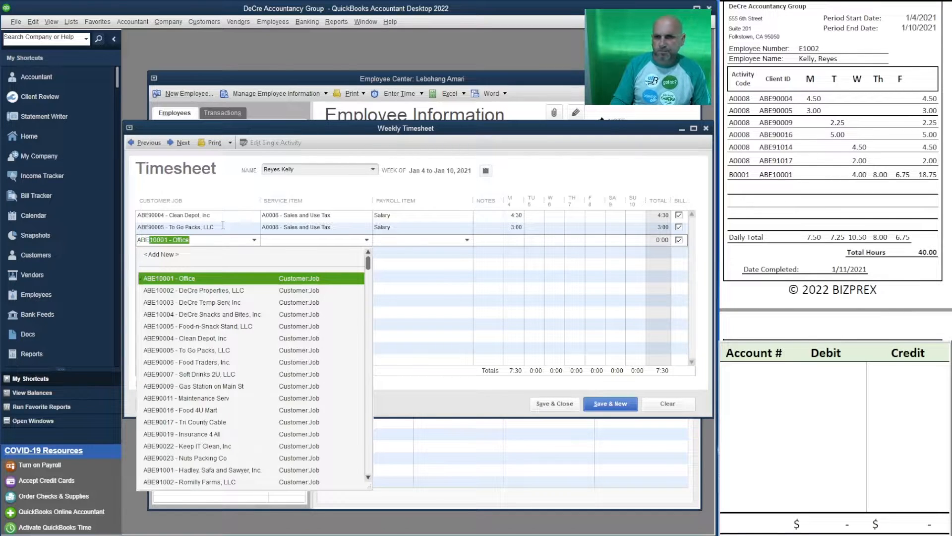
pyautogui.write('9')
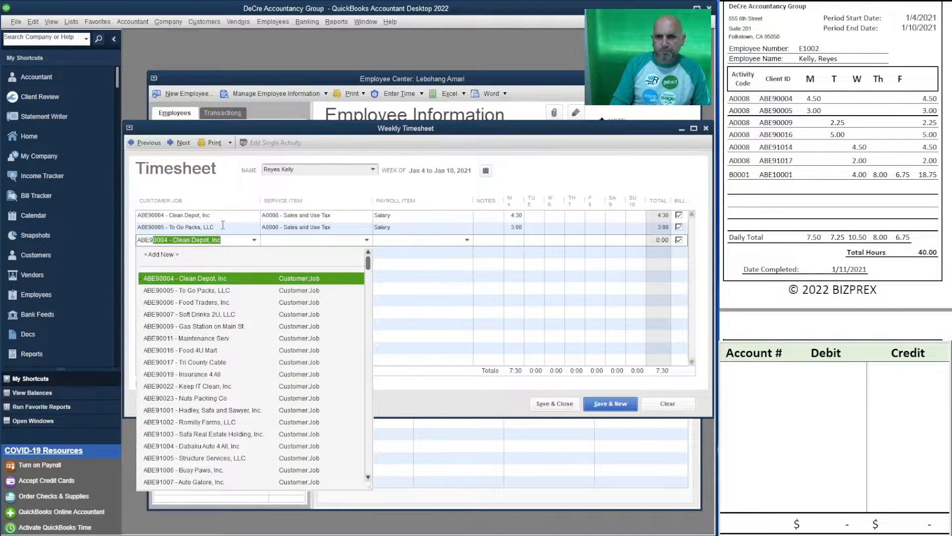
pyautogui.write('0009')
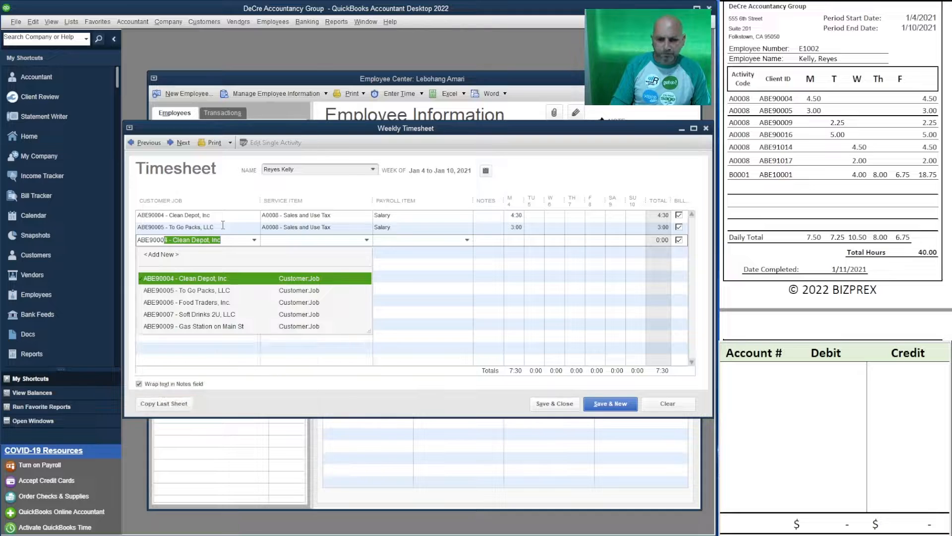
pyautogui.press('Tab')
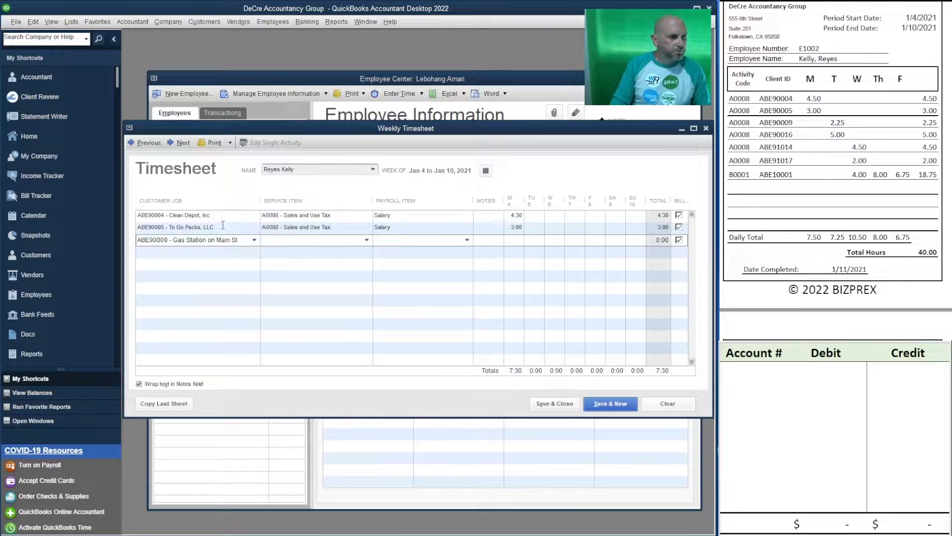
pyautogui.write('A000')
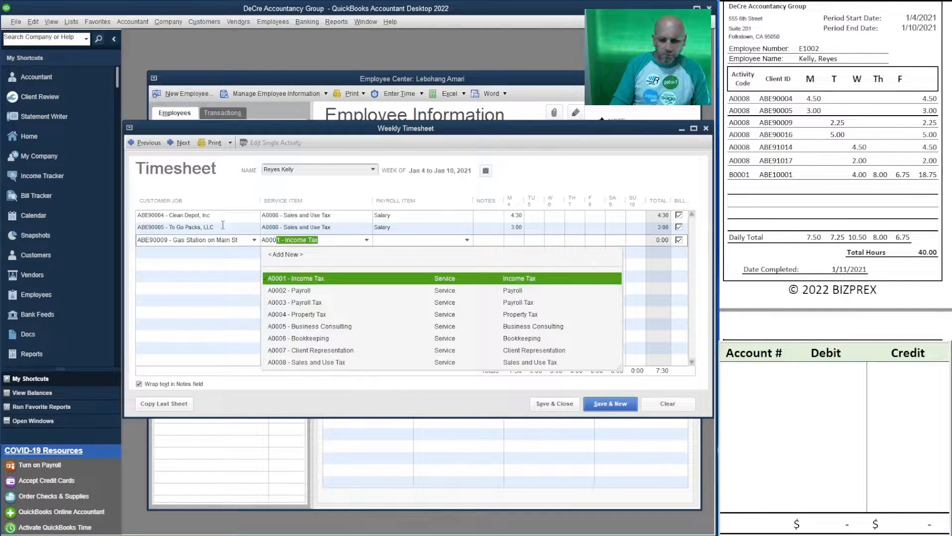
pyautogui.write('8')
pyautogui.press('Tab')
pyautogui.press('Tab')
pyautogui.press('Tab')
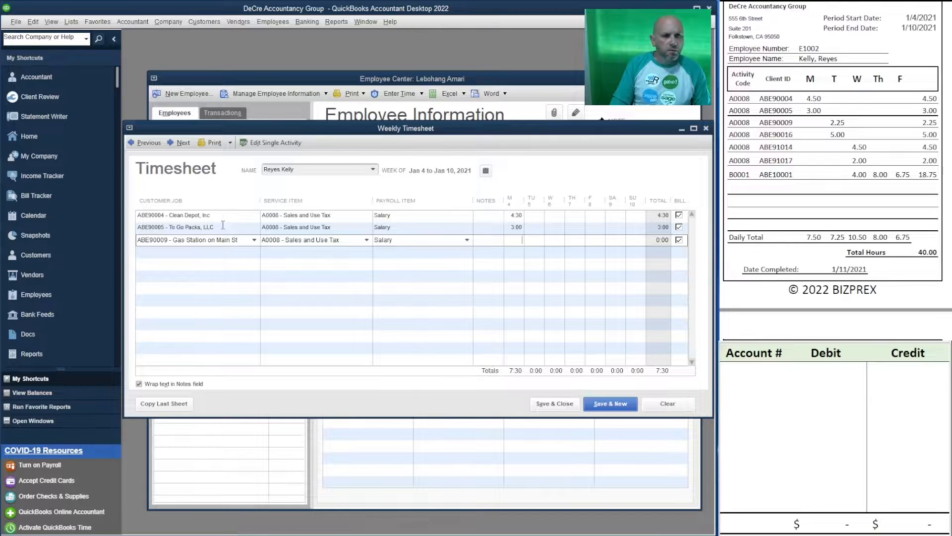
# Enter 2.25 Tuesday hours in the Gas Station on Main St row and complete the row.
pyautogui.write('2.25')
pyautogui.press('Tab')
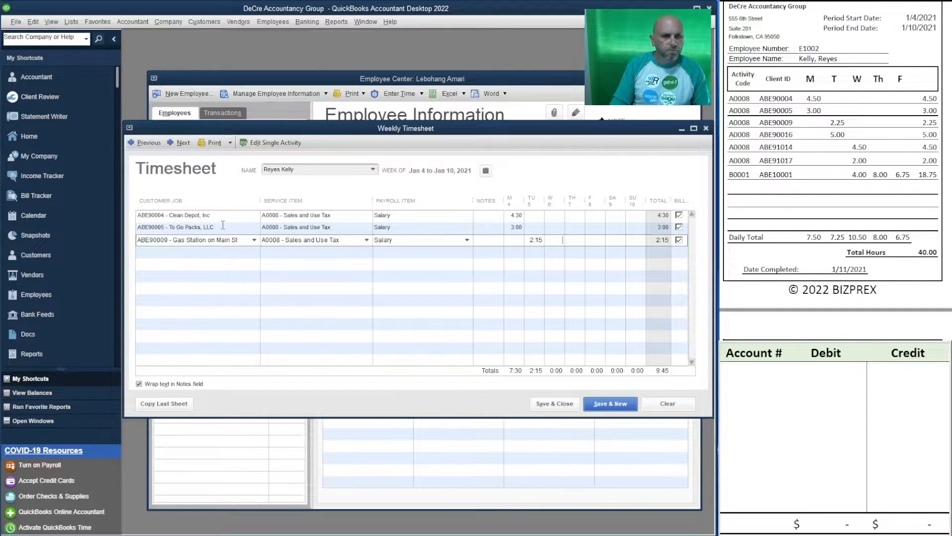
pyautogui.press('Tab')
pyautogui.press('Tab')
pyautogui.press('Tab')
pyautogui.press('Tab')
pyautogui.press('Tab')
pyautogui.press('Tab')
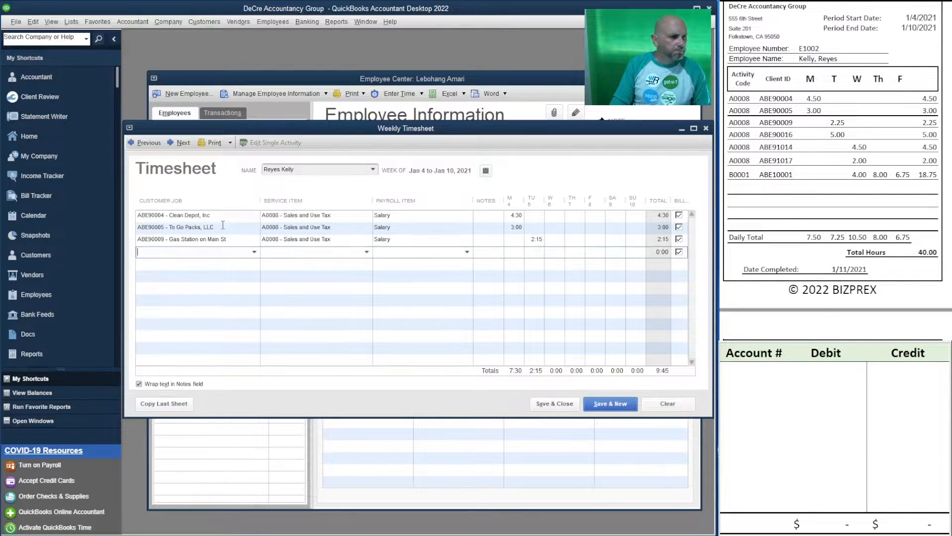
# Fill the fourth row with customer job ABE90016 - Food 4U Mart, service item A0008 - Sales and Use Tax and payroll item Salary.
pyautogui.write('ABE')
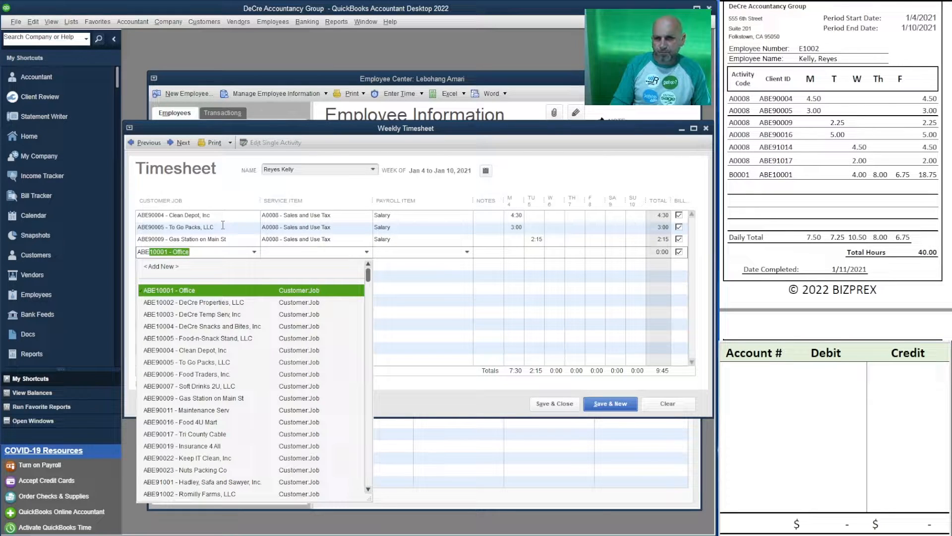
pyautogui.write('9001')
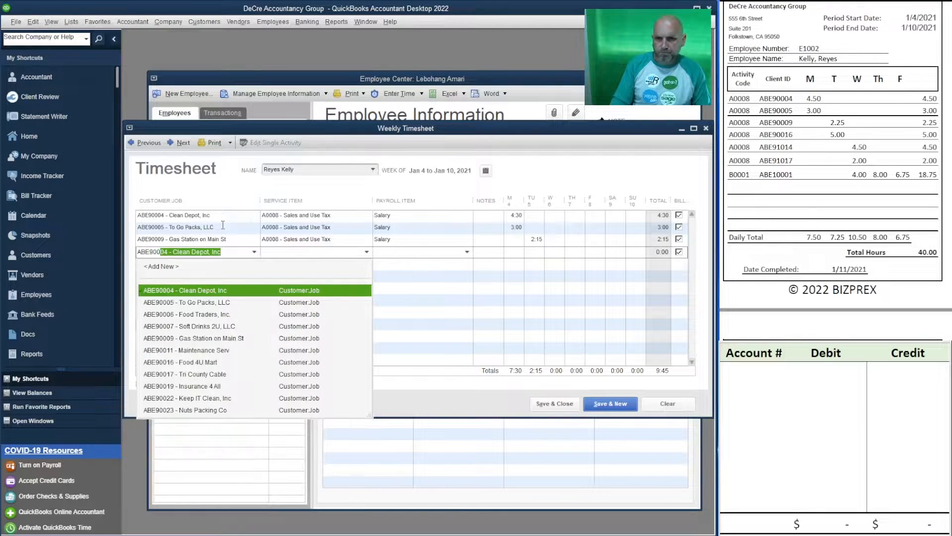
pyautogui.write('6')
pyautogui.press('Tab')
pyautogui.write('A000')
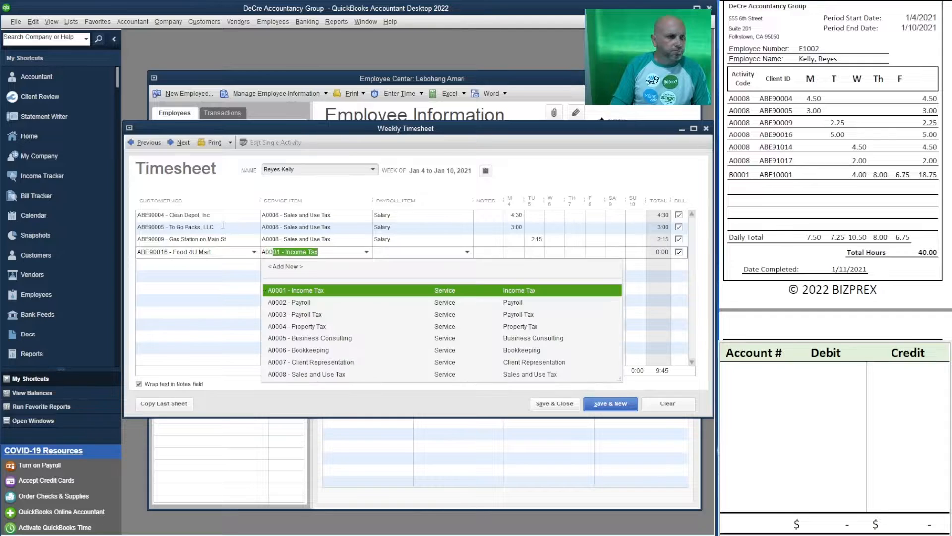
pyautogui.write('8')
pyautogui.press('Tab')
pyautogui.press('Tab')
pyautogui.press('Tab')
pyautogui.press('Tab')
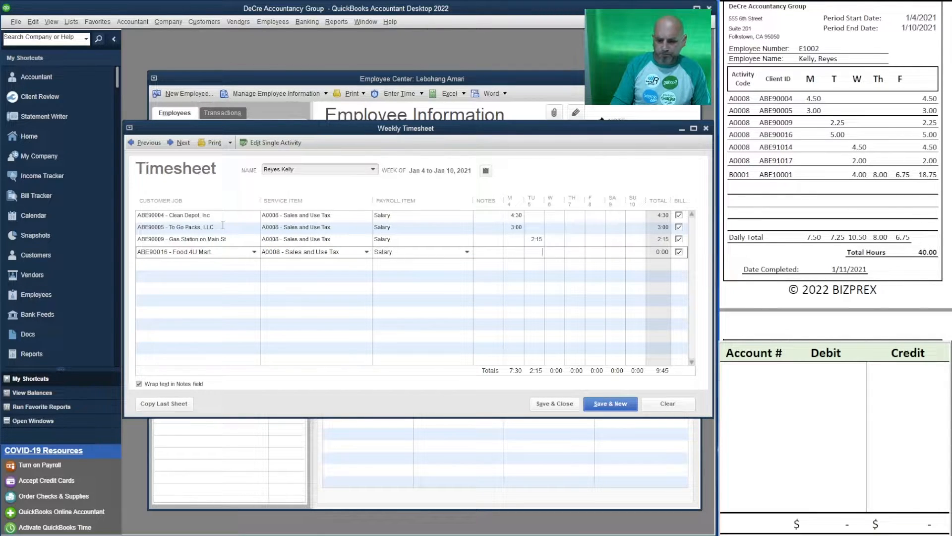
# Enter 5 Tuesday hours in the Food 4U Mart row and complete the row.
pyautogui.write('5')
pyautogui.press('Tab')
pyautogui.press('Tab')
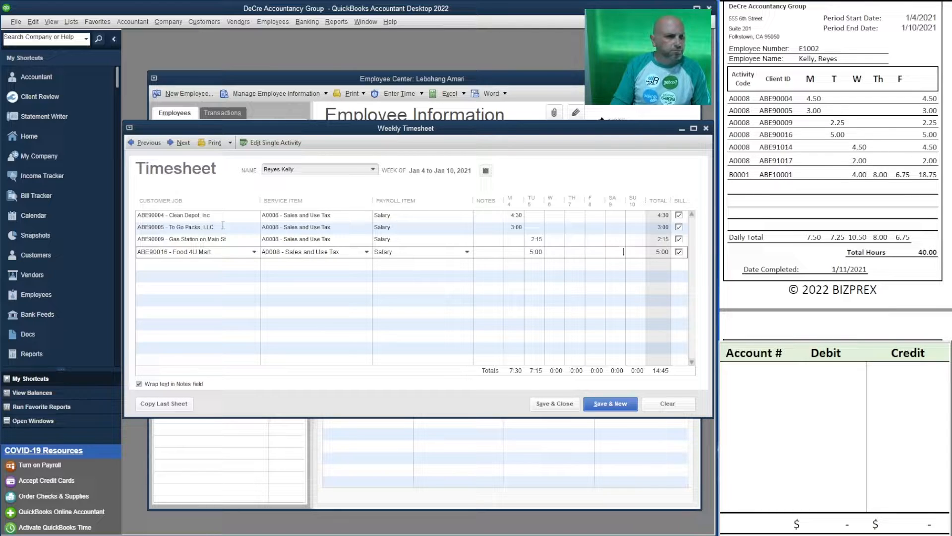
pyautogui.press('Tab')
pyautogui.press('Tab')
pyautogui.press('Tab')
# Fill the fifth row with customer job ABE91014 - Bike Connection, service item A0008 - Sales and Use Tax and payroll item Salary.
pyautogui.write('ABE')
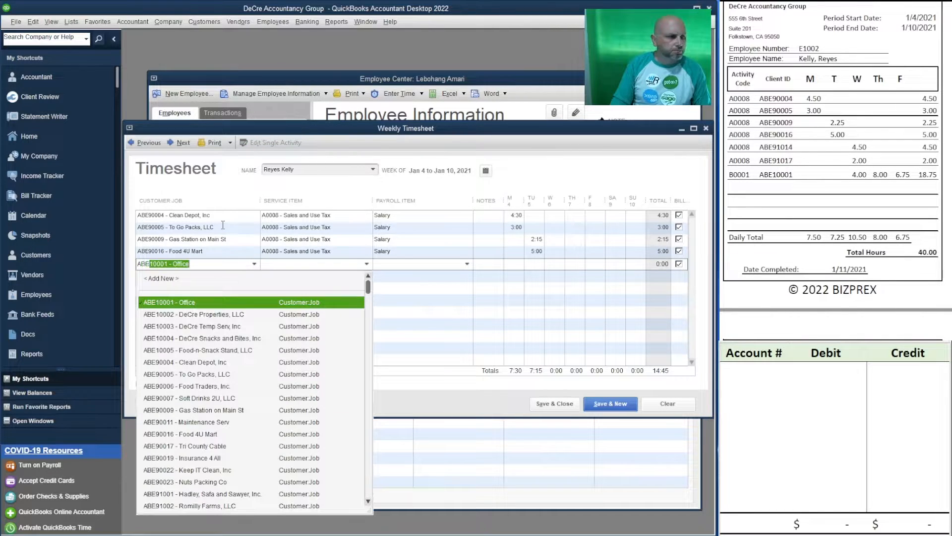
pyautogui.write('9101')
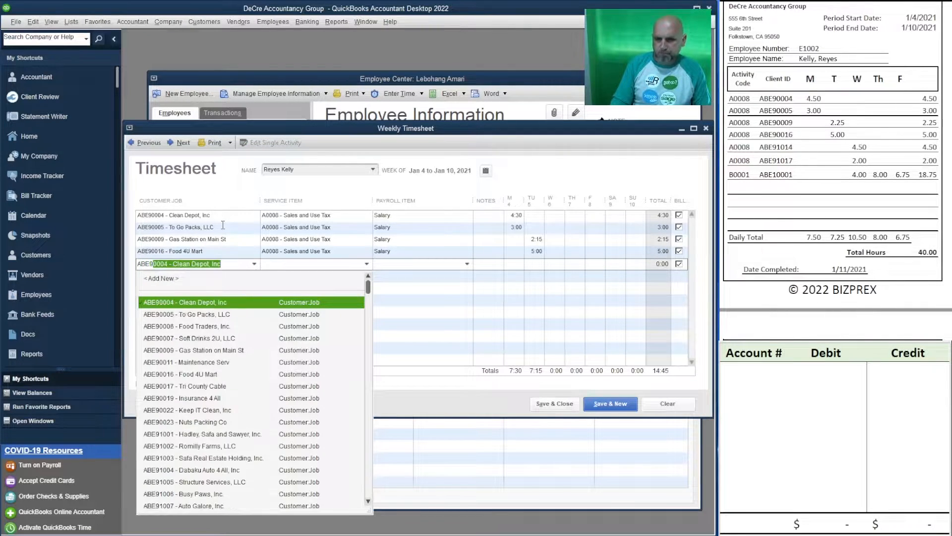
pyautogui.write('4 - Bike Connection')
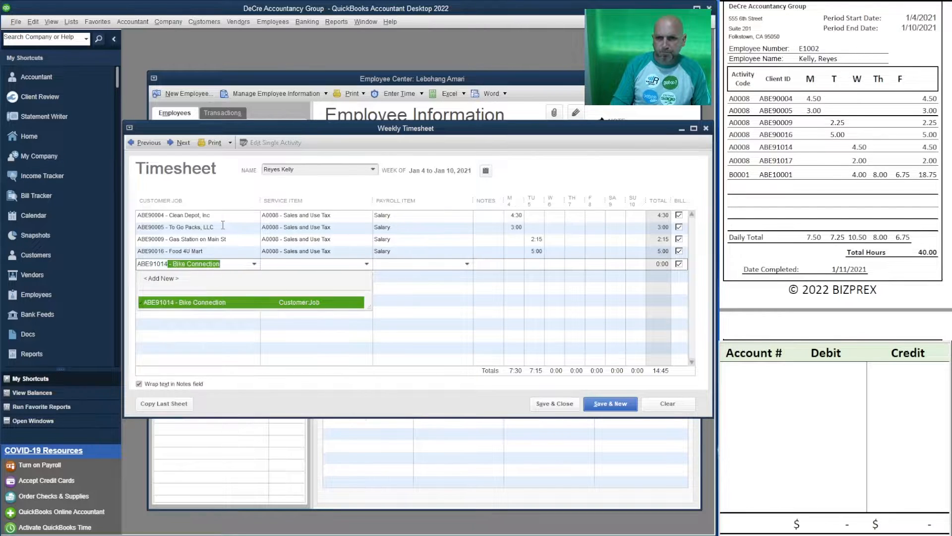
pyautogui.press('Tab')
pyautogui.write('A0008')
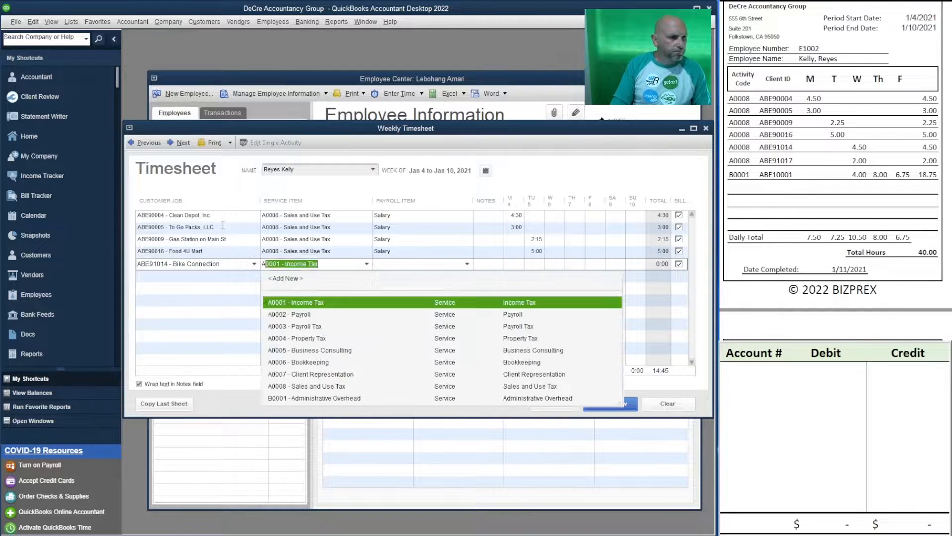
pyautogui.press('Tab')
pyautogui.press('Tab')
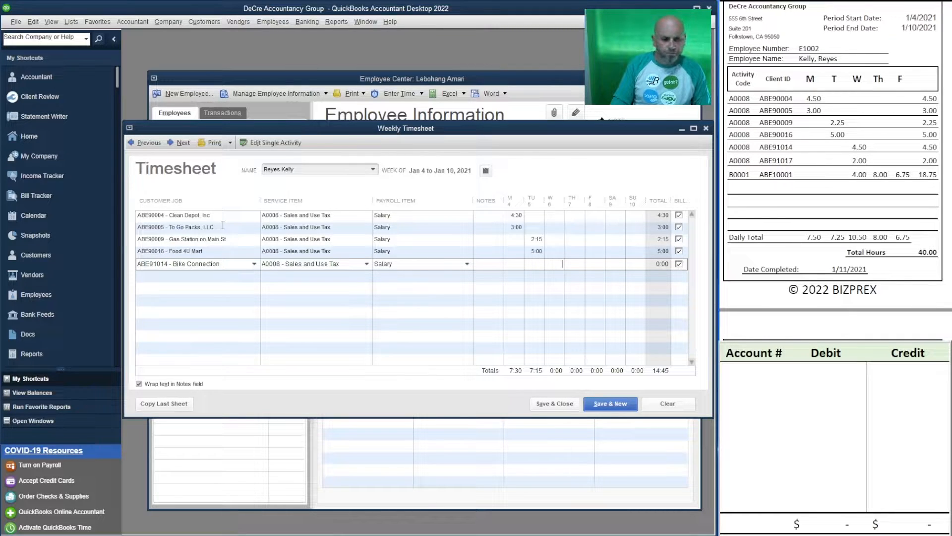
# Enter 4.50 Wednesday hours in the Bike Connection row and complete the row.
pyautogui.write('4.50')
pyautogui.press('Tab')
pyautogui.press('Tab')
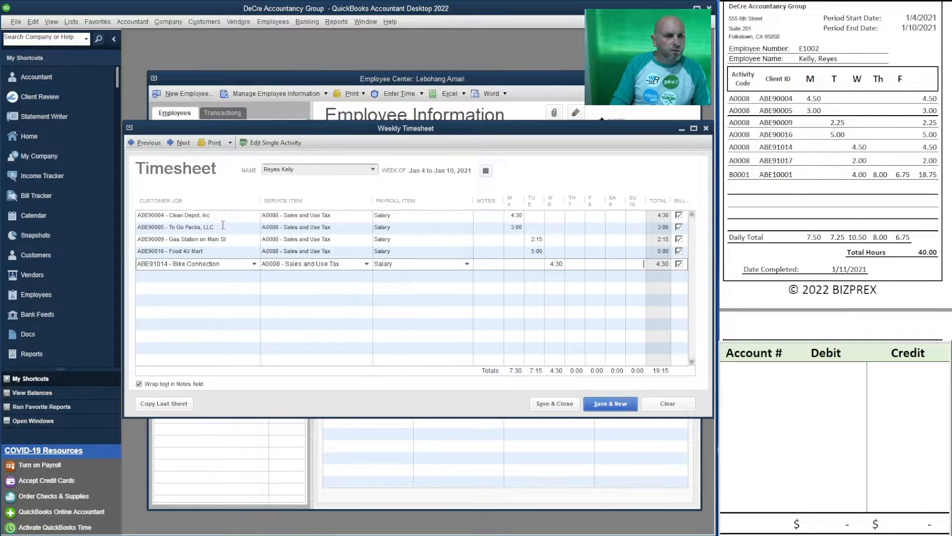
pyautogui.press('Tab')
pyautogui.press('Tab')
# Fill the sixth row with customer job ABE91017 - Tri County Fence Company, service item A0008 - Sales and Use Tax and payroll item Salary.
pyautogui.write('ABE')
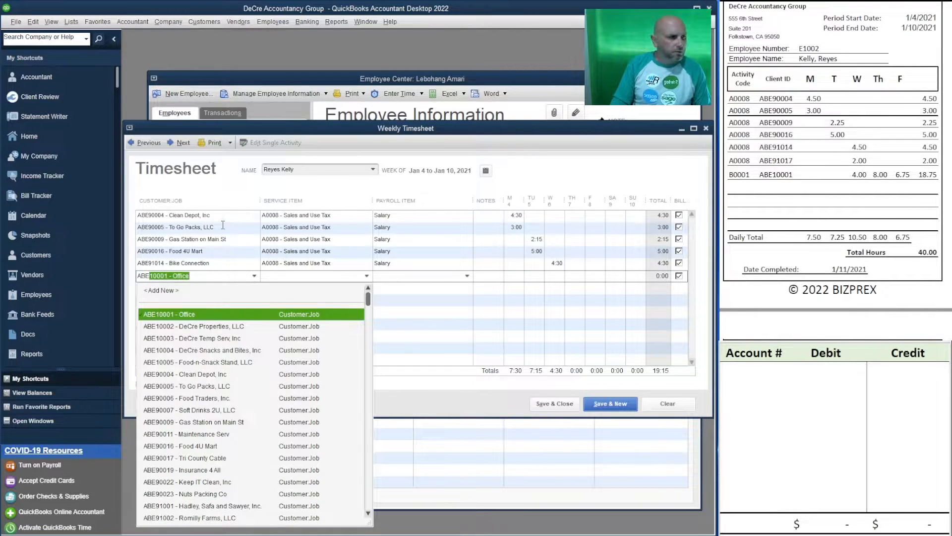
pyautogui.write('91017')
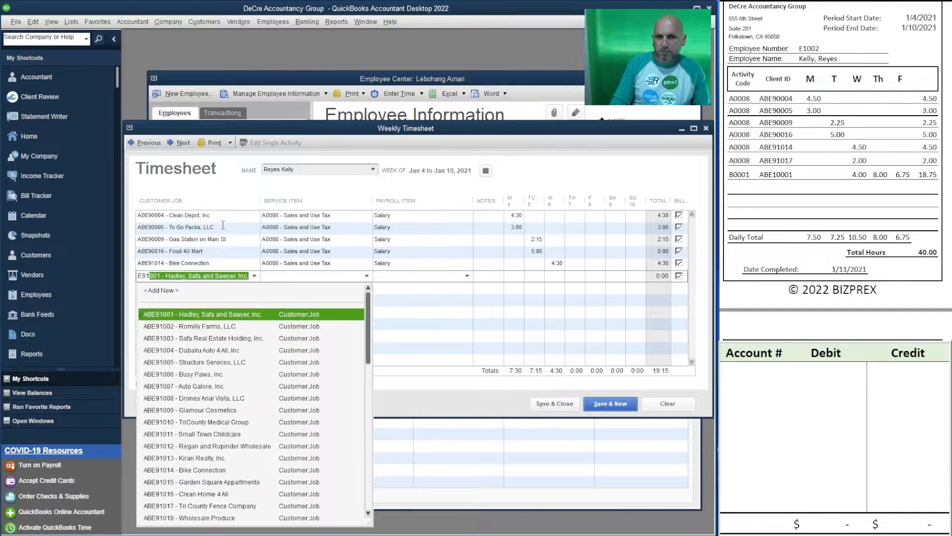
pyautogui.press('Tab')
pyautogui.write('A000')
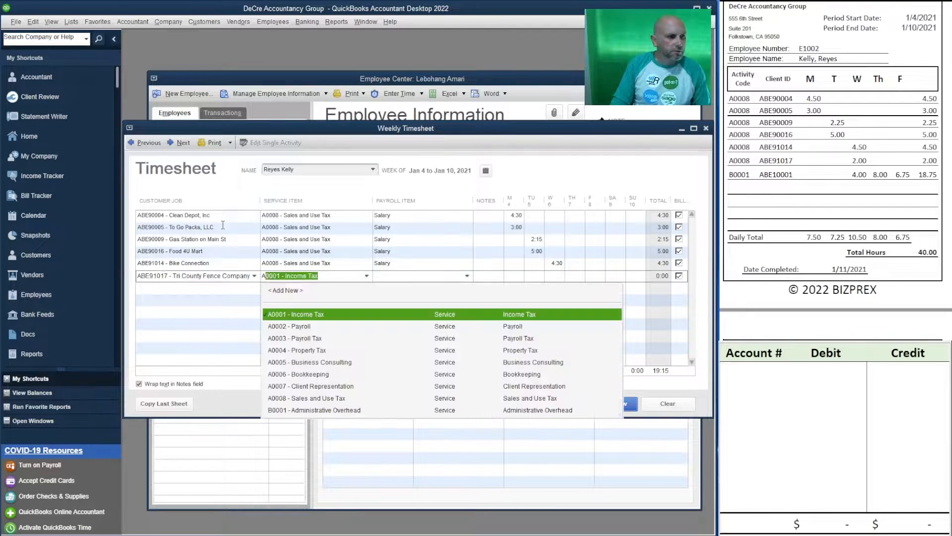
pyautogui.write('8')
pyautogui.press('Tab')
pyautogui.press('Tab')
pyautogui.press('Tab')
pyautogui.press('Tab')
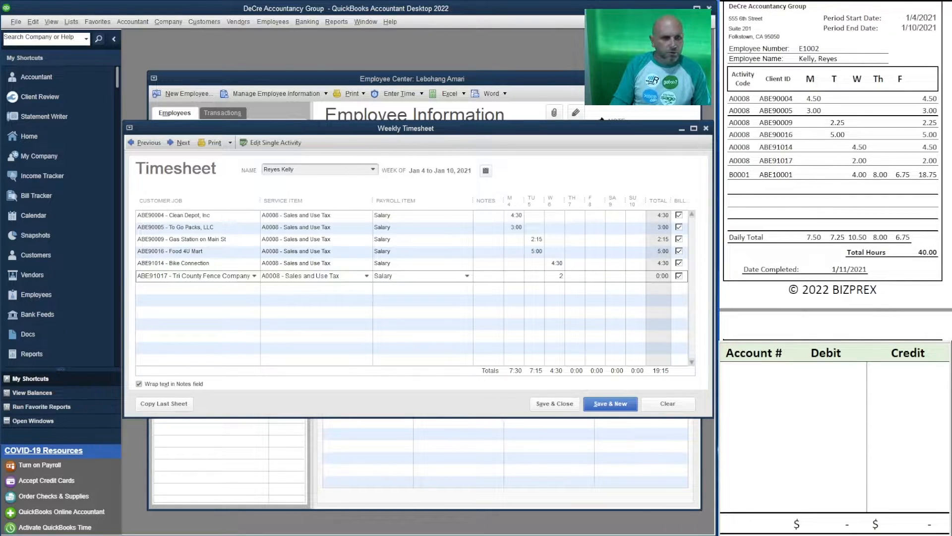
# Enter 2 Wednesday hours in the Tri County Fence Company row and complete the row.
pyautogui.write('2')
pyautogui.press('Tab')
pyautogui.press('Tab')
pyautogui.press('Tab')
pyautogui.press('Tab')
pyautogui.press('Tab')
pyautogui.press('Tab')
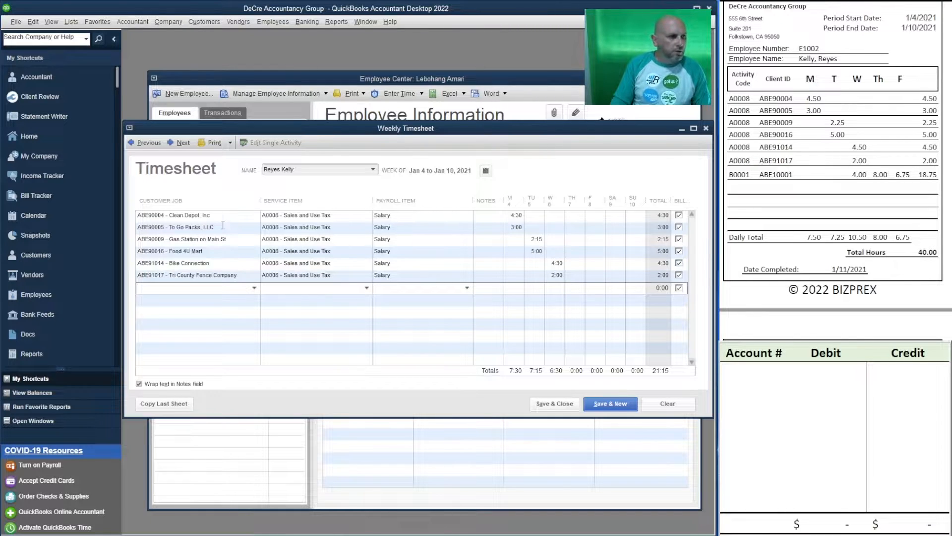
# Fill the seventh row with customer job ABE10001 - Office, service item B0001 - Administrative Overhead and payroll item Salary.
pyautogui.write('ABE10001 - Office')
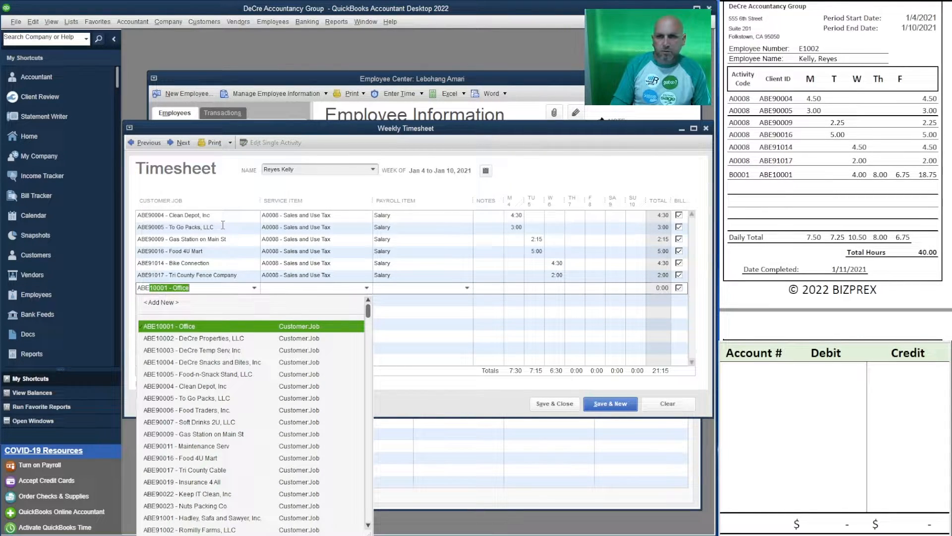
pyautogui.press('Tab')
pyautogui.write('B')
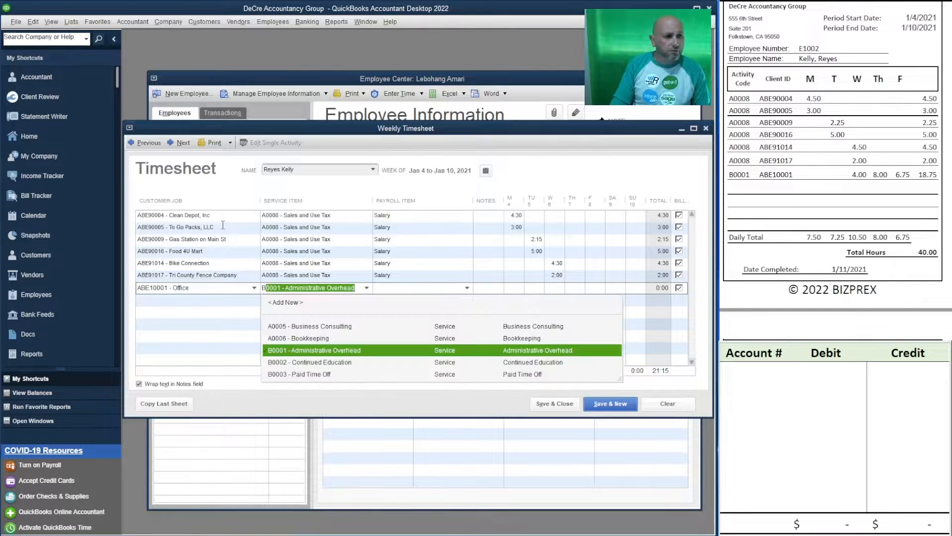
pyautogui.press('Tab')
pyautogui.press('Tab')
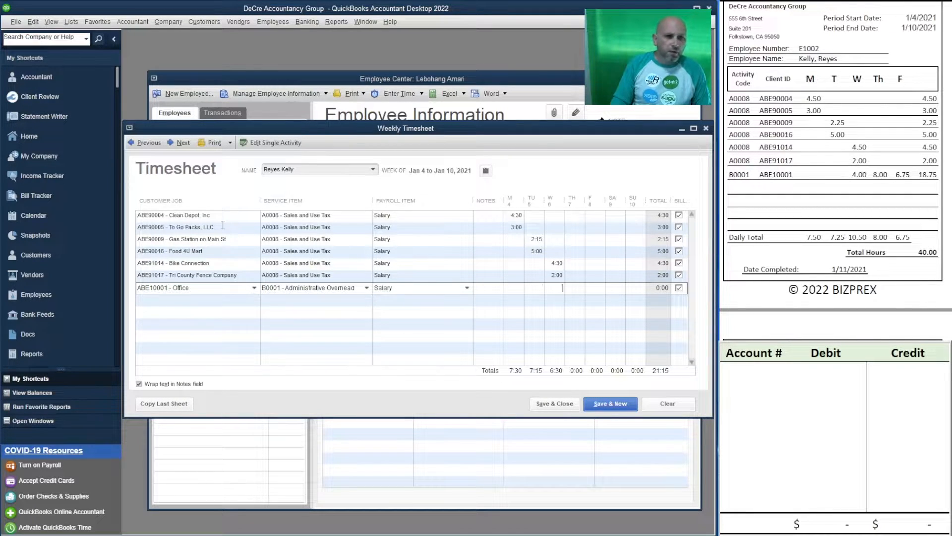
pyautogui.press('Tab')
pyautogui.press('Tab')
pyautogui.press('Tab')
# Enter 4 Wednesday, 8 Thursday and 6.75 Friday hours in the Office row.
pyautogui.write('4')
pyautogui.press('Tab')
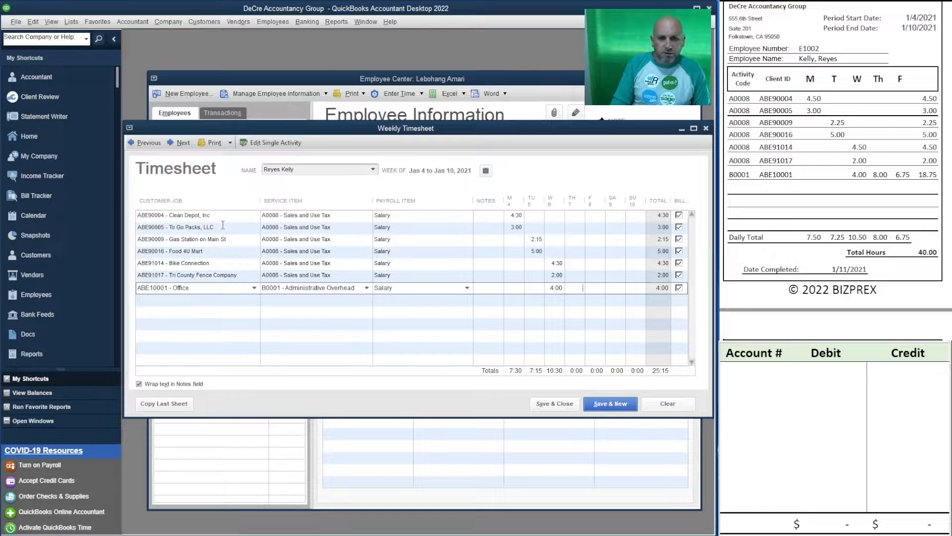
pyautogui.write('8')
pyautogui.press('Tab')
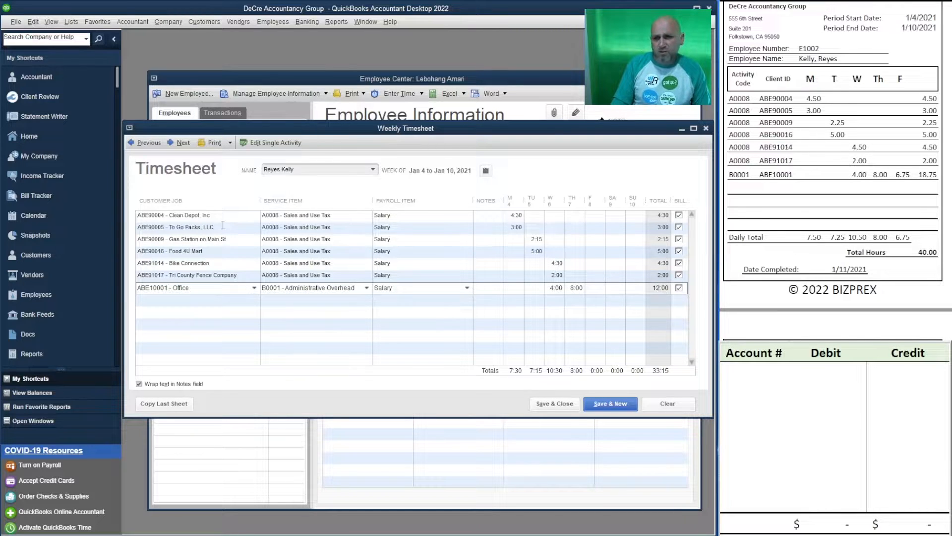
pyautogui.write('6.75')
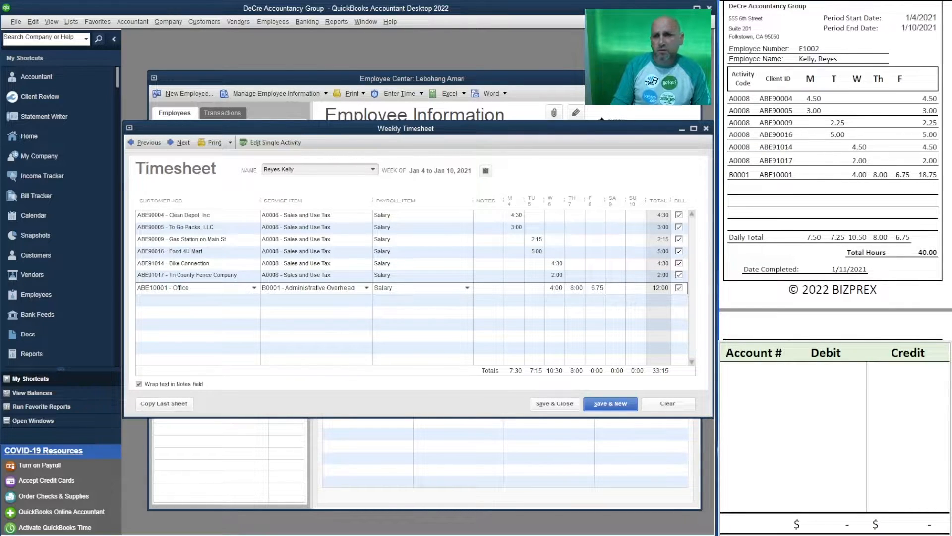
pyautogui.press('Tab')
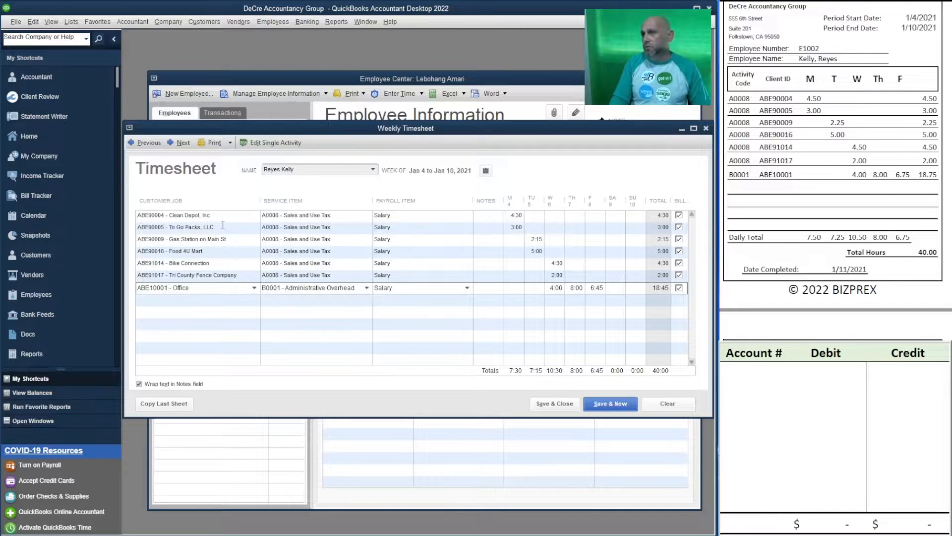
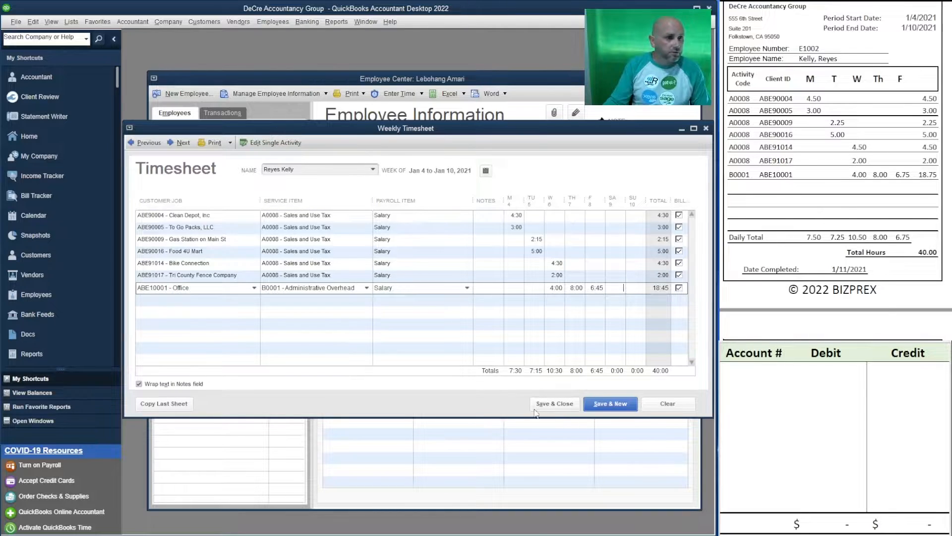
# Save the finished timesheet and open the same employee's timesheet for the week of January 11 to 17, 2021.
pyautogui.click(609, 404)
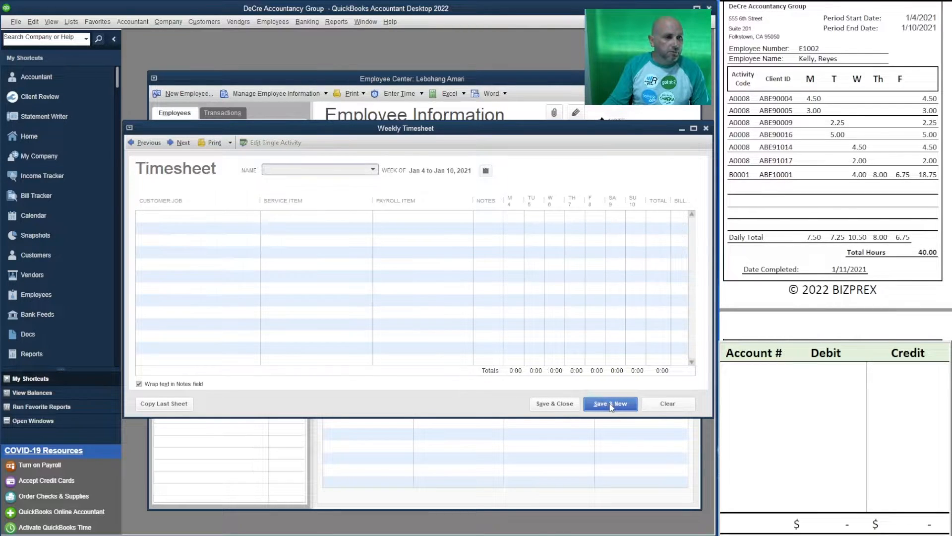
pyautogui.click(372, 169)
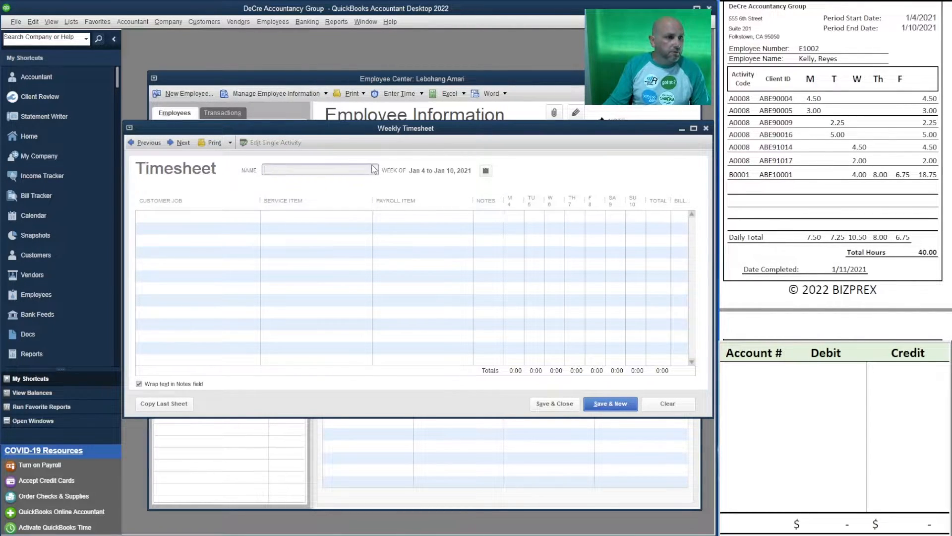
pyautogui.click(373, 169)
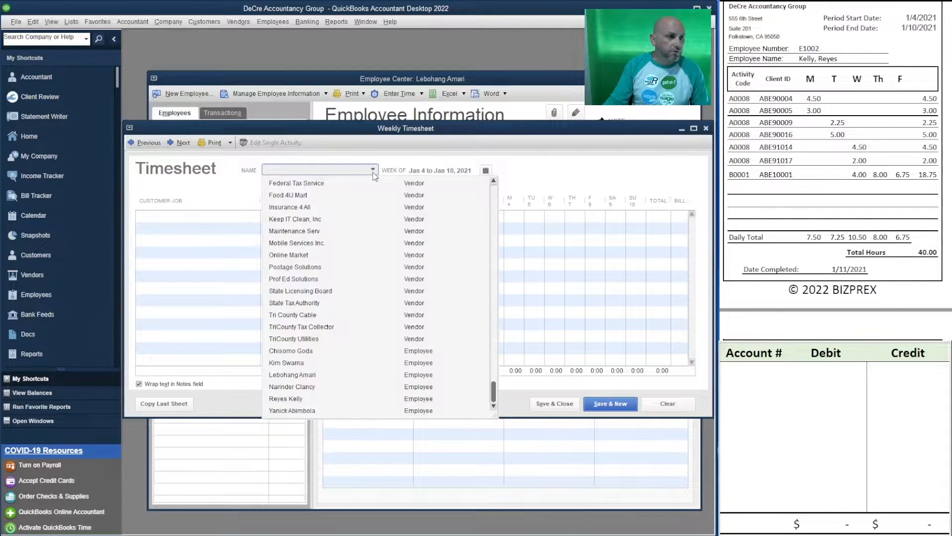
pyautogui.click(336, 400)
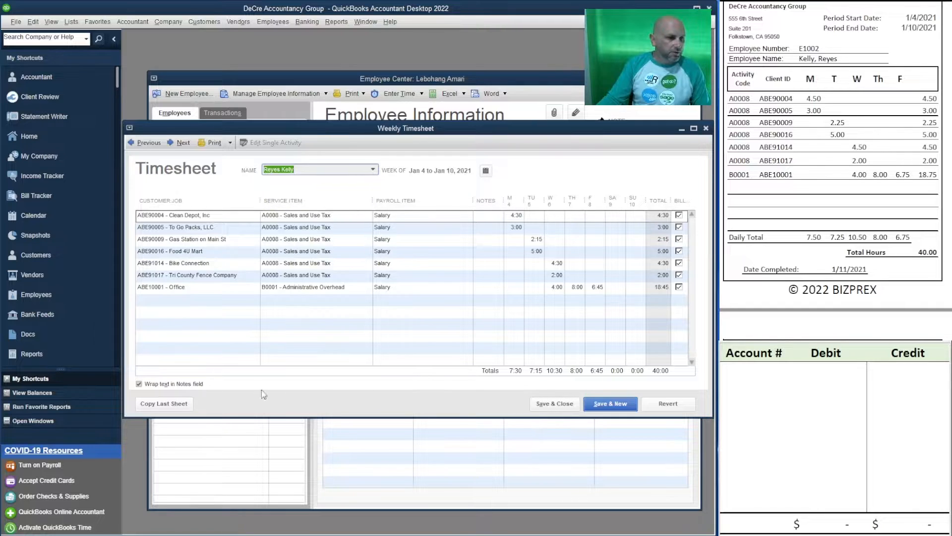
pyautogui.click(175, 143)
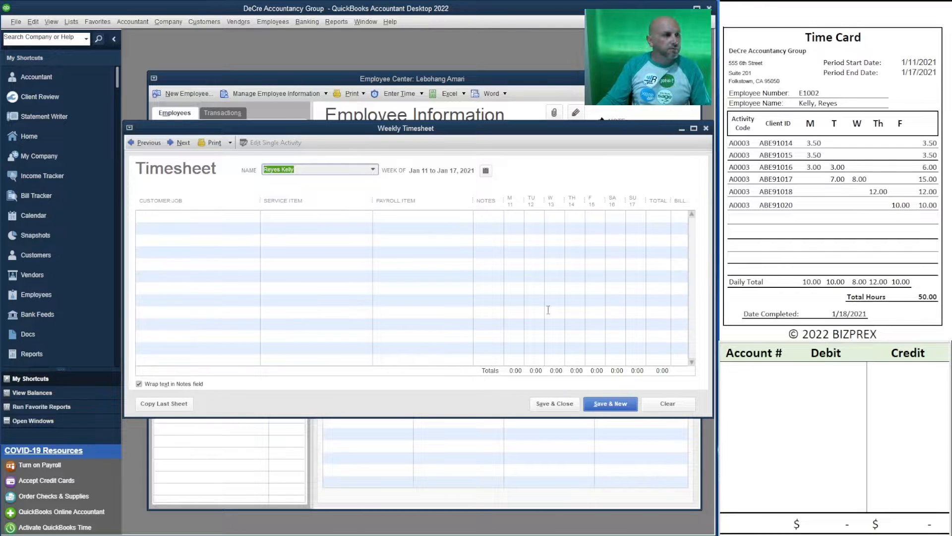
# Fill the first row with customer job ABE91014 - Bike Connection, service item A0003 - Payroll Tax and payroll item Salary.
pyautogui.click(213, 217)
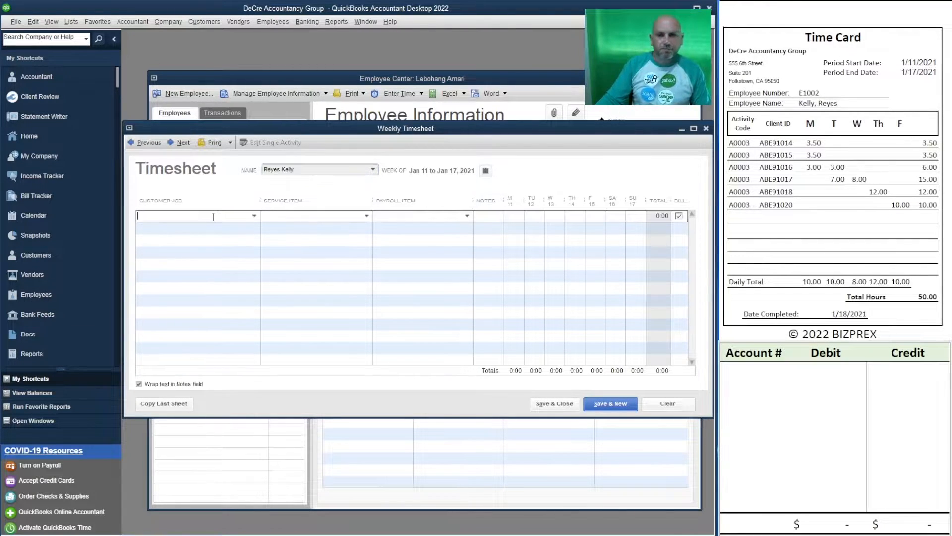
pyautogui.write('ABE')
pyautogui.write('91014')
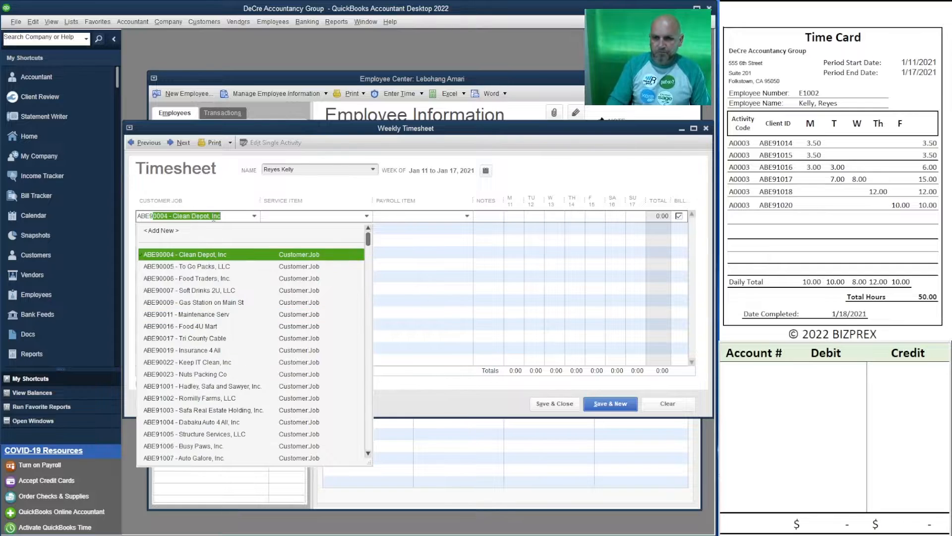
pyautogui.press('Tab')
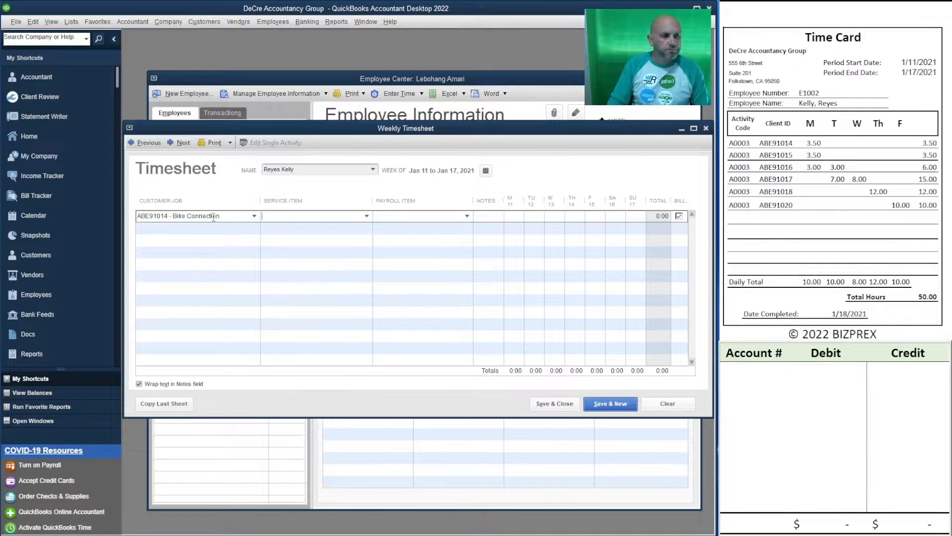
pyautogui.write('A0003 - Payroll Tax')
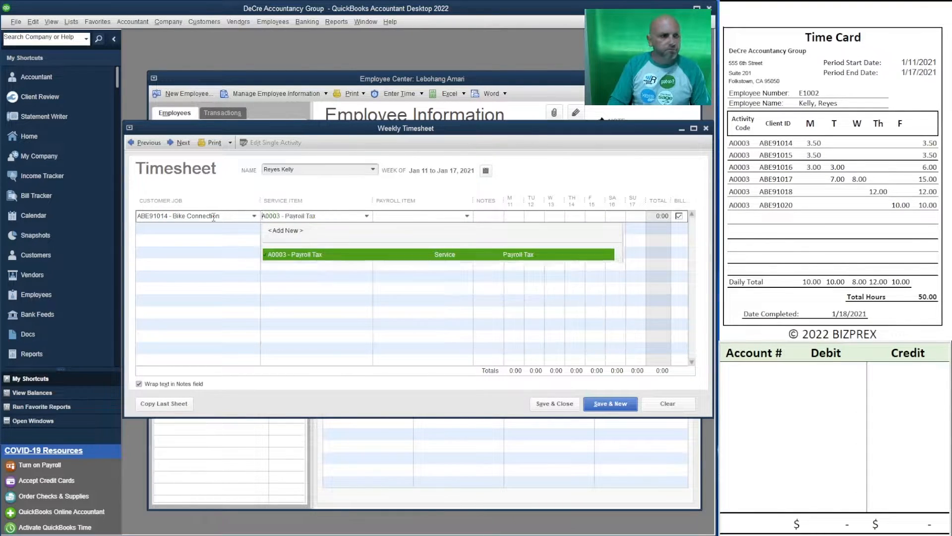
pyautogui.press('Tab')
pyautogui.press('Tab')
pyautogui.press('Tab')
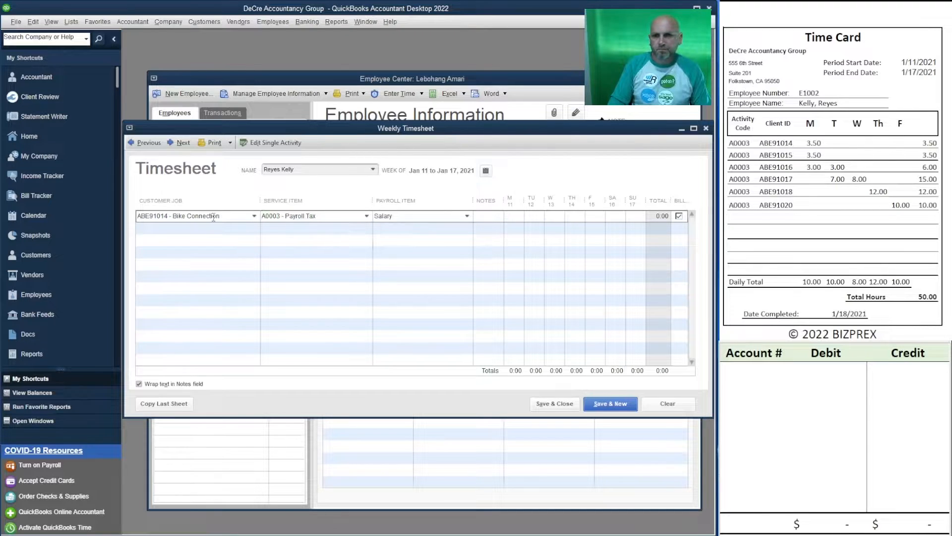
# Enter 3.5 Monday hours in the Bike Connection row and complete the row.
pyautogui.write('3.5')
pyautogui.press('Tab')
pyautogui.press('Tab')
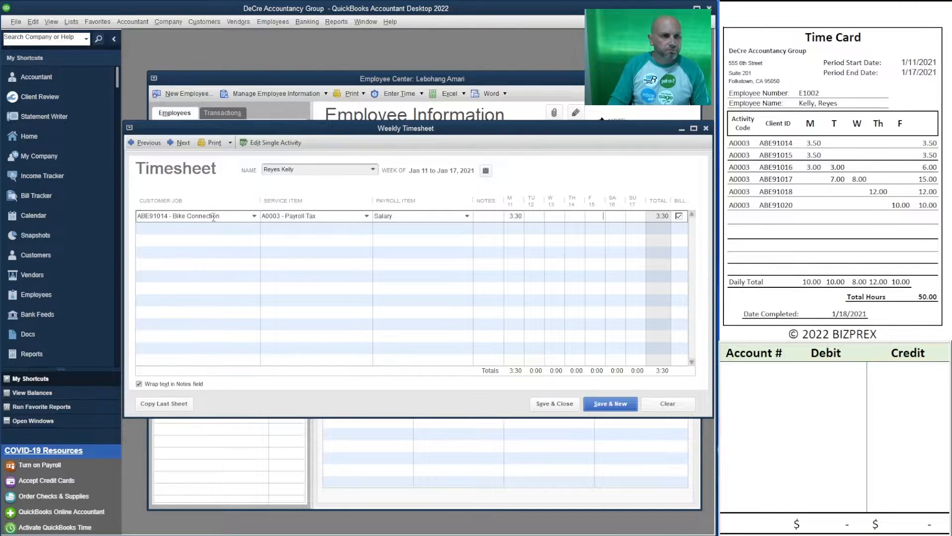
pyautogui.press('Tab')
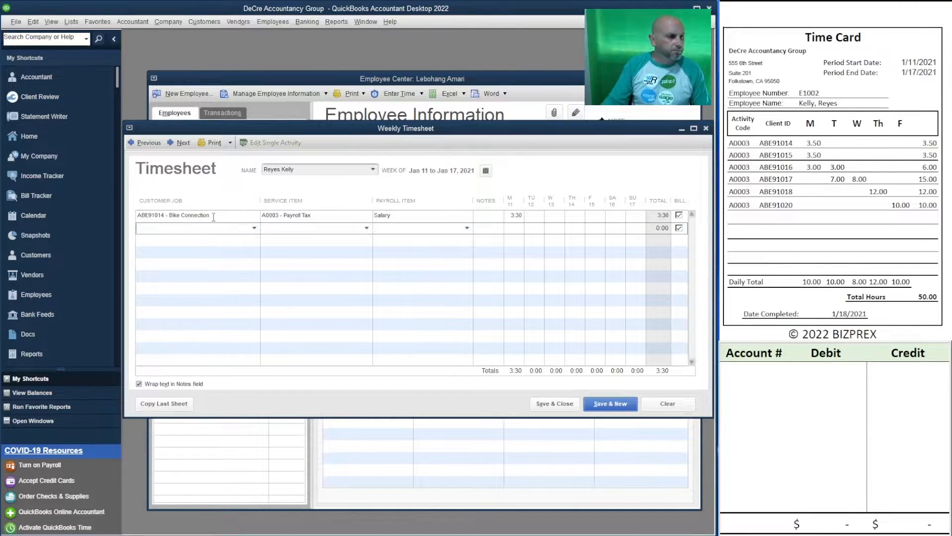
# Fill the second row with customer job ABE91015 - Garden Square Appartments, service item A0003 - Payroll Tax and payroll item Salary.
pyautogui.write('ABE')
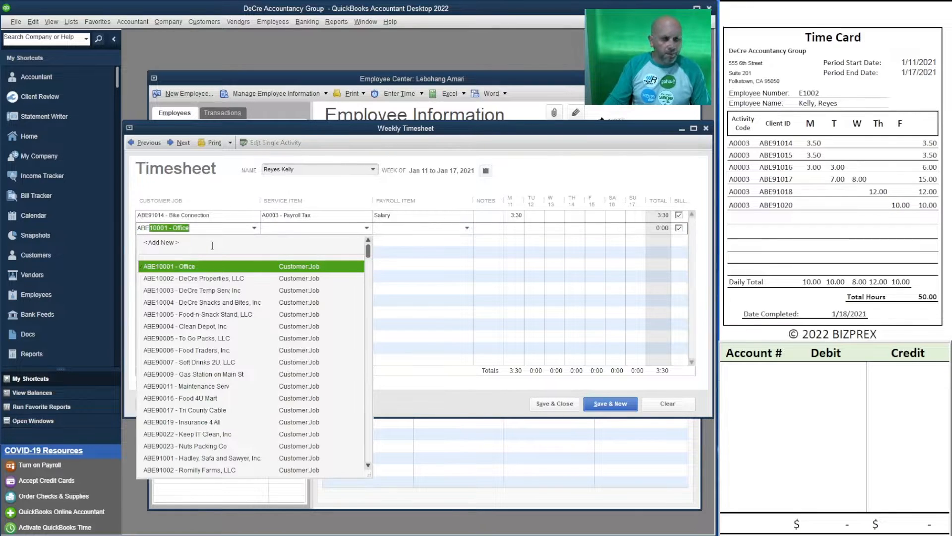
pyautogui.write('91015')
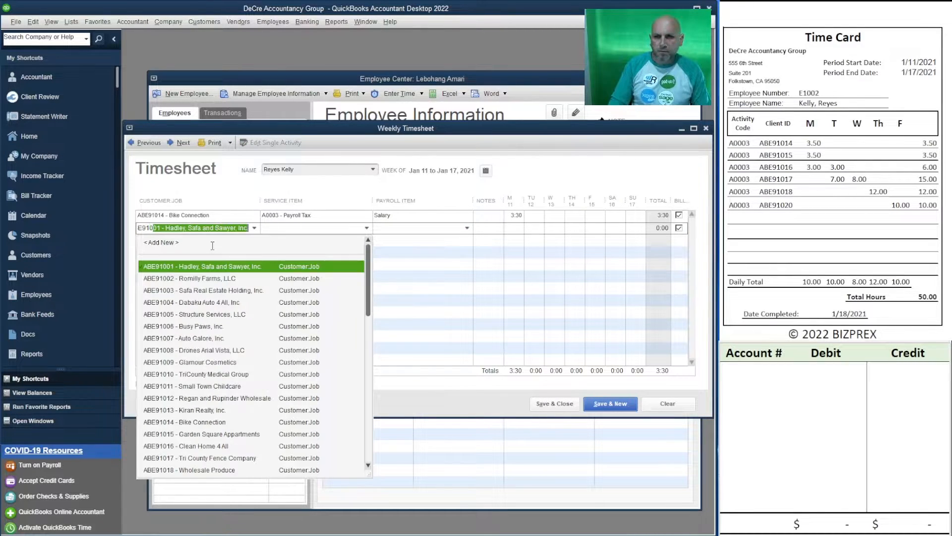
pyautogui.press('Tab')
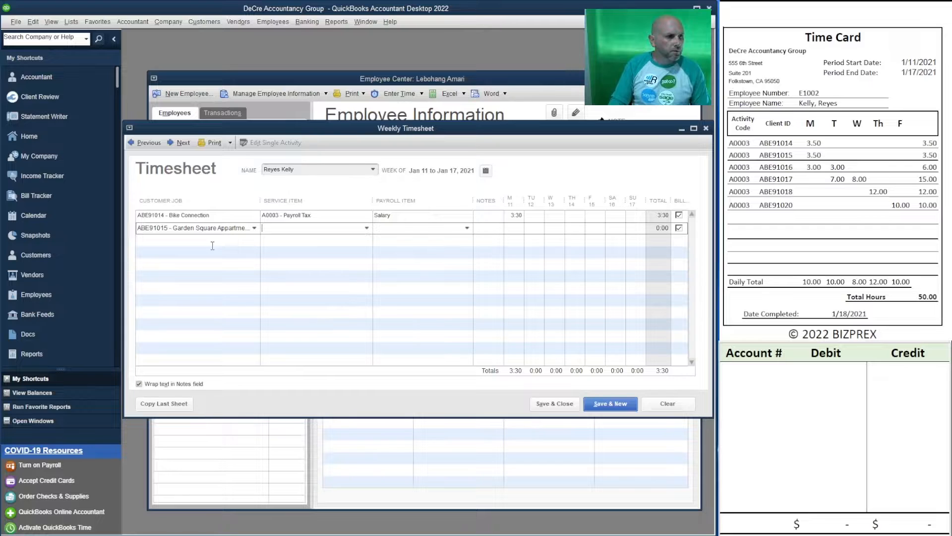
pyautogui.write('A0003')
pyautogui.press('Tab')
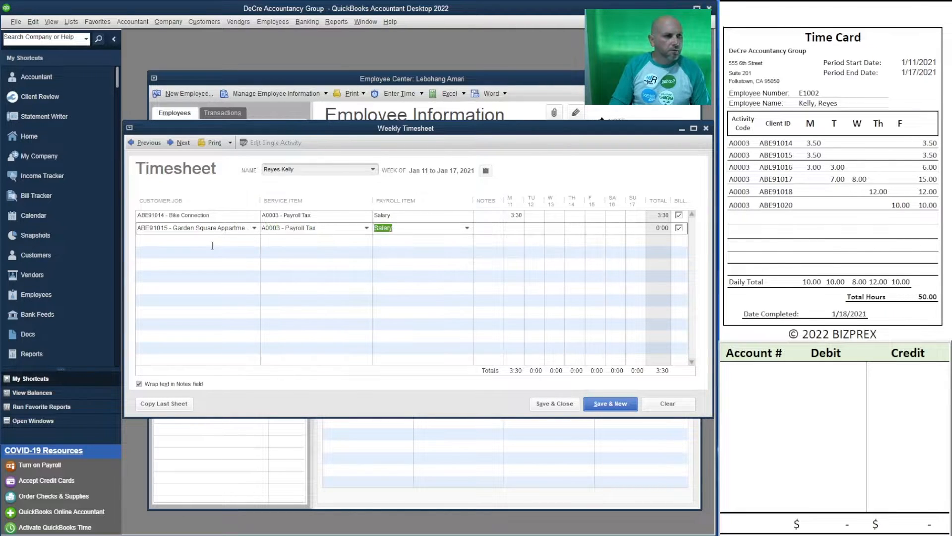
pyautogui.press('Tab')
pyautogui.press('Tab')
# Enter 3.5 Monday hours in the Garden Square Appartments row and complete the row.
pyautogui.write('3')
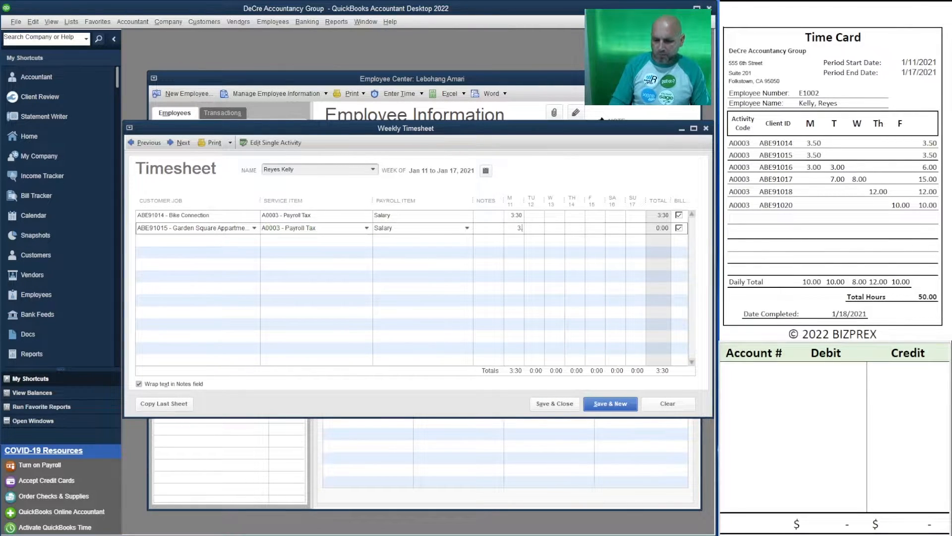
pyautogui.write('.5')
pyautogui.press('Tab')
pyautogui.press('Tab')
pyautogui.press('Tab')
pyautogui.press('Tab')
pyautogui.press('Tab')
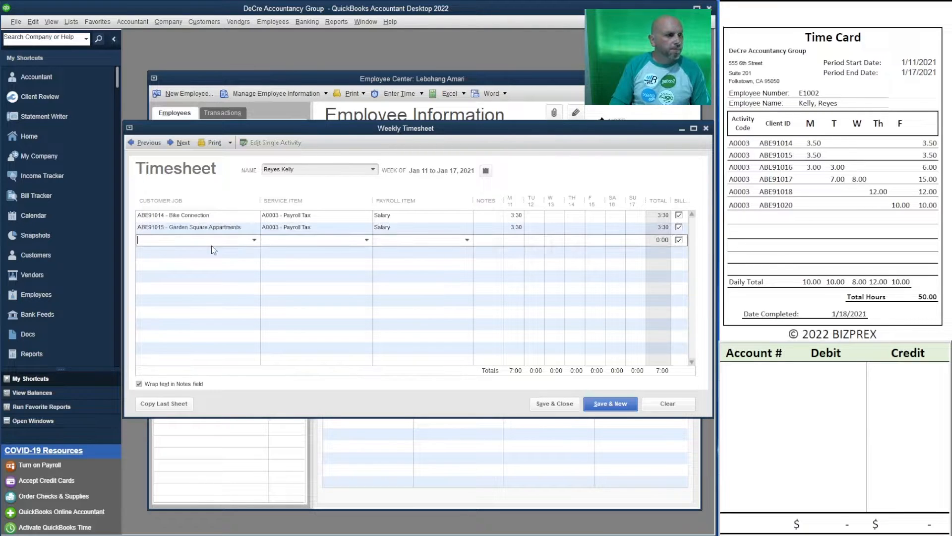
# Fill the third row with customer job ABE91016 - Clean Home 4 All, service item A0003 - Payroll Tax and payroll item Salary.
pyautogui.write('ABE')
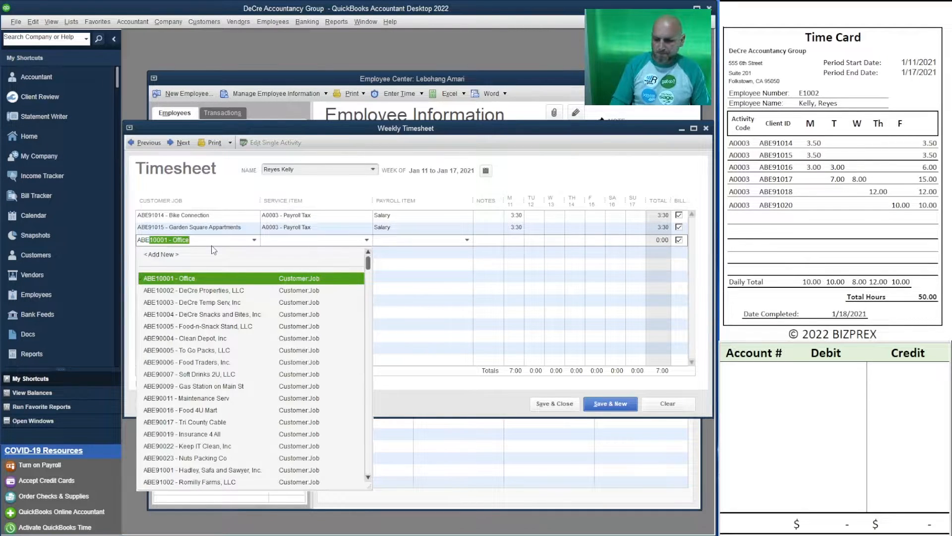
pyautogui.write('91016')
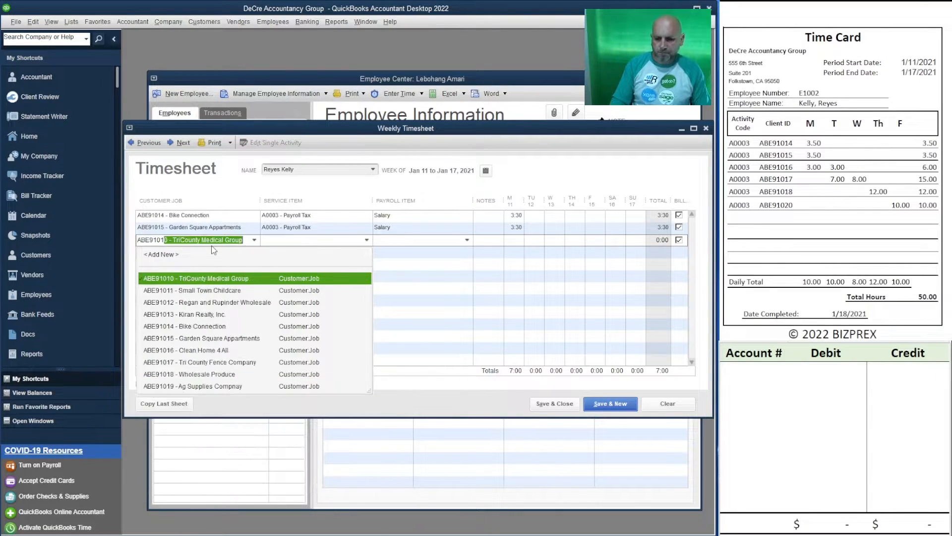
pyautogui.press('Tab')
pyautogui.write('A0003')
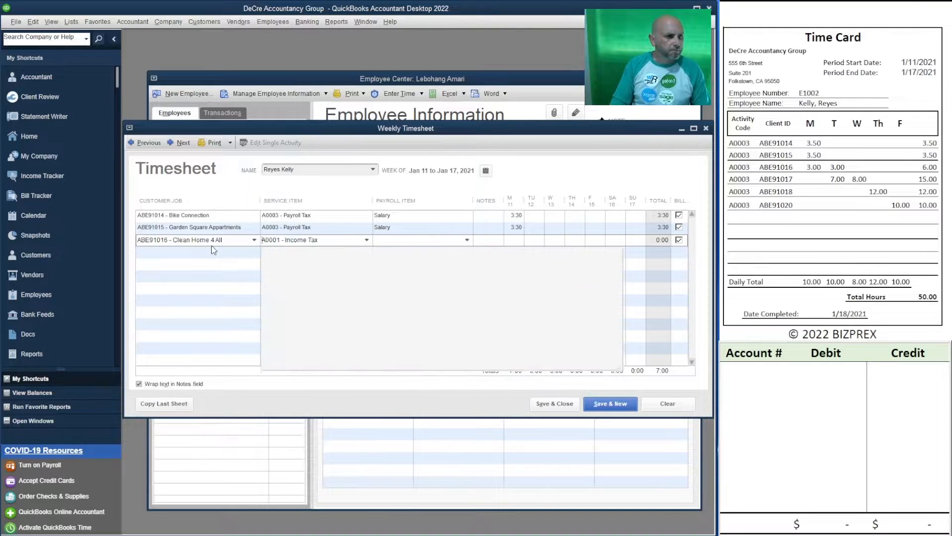
pyautogui.press('Tab')
pyautogui.press('Tab')
pyautogui.press('Tab')
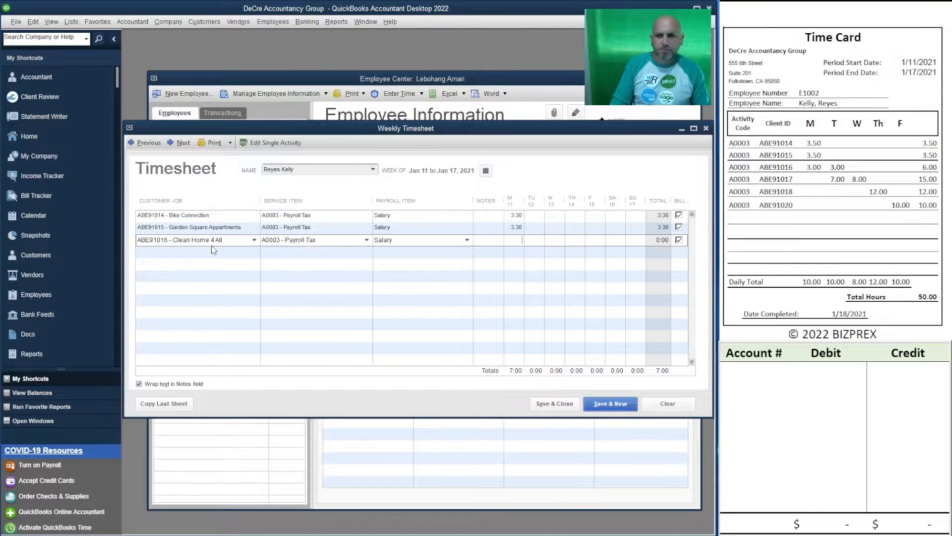
# Enter 3 Monday hours in the Clean Home 4 All row and start a new row below it.
pyautogui.write('3')
pyautogui.press('Tab')
pyautogui.press('Tab')
pyautogui.press('Tab')
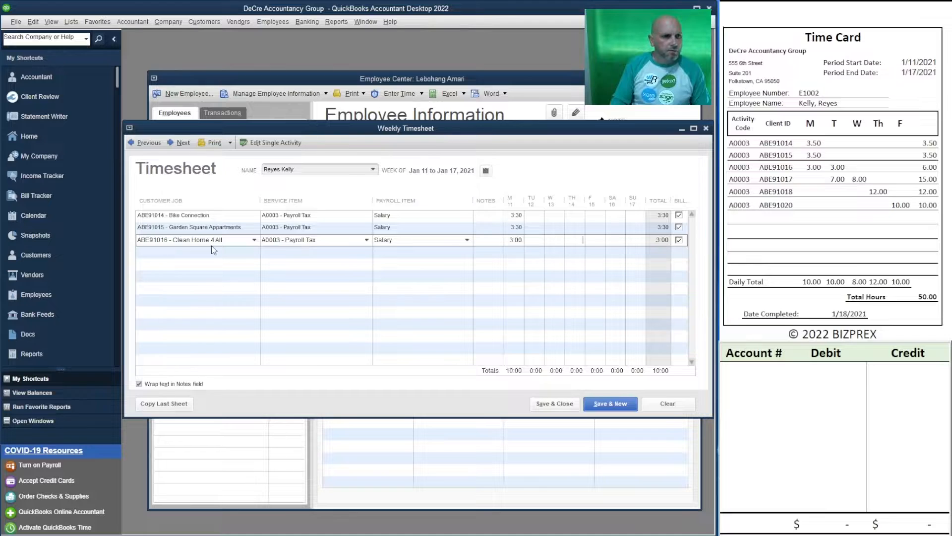
pyautogui.click(212, 248)
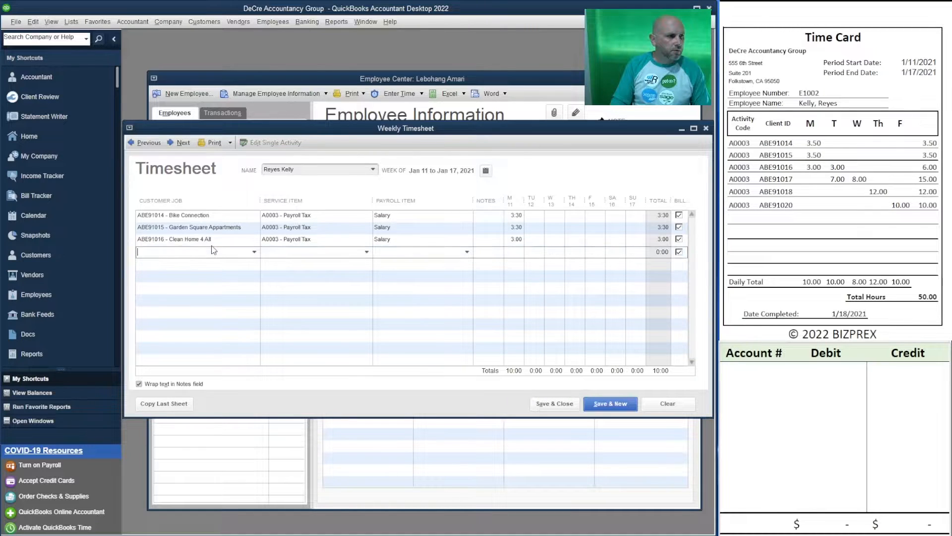
# Add a row for ABE91017 - Tri County Fence Company with service item A0003 - Payroll Tax, payroll item Salary and 7 Tuesday hours.
pyautogui.write('ABE')
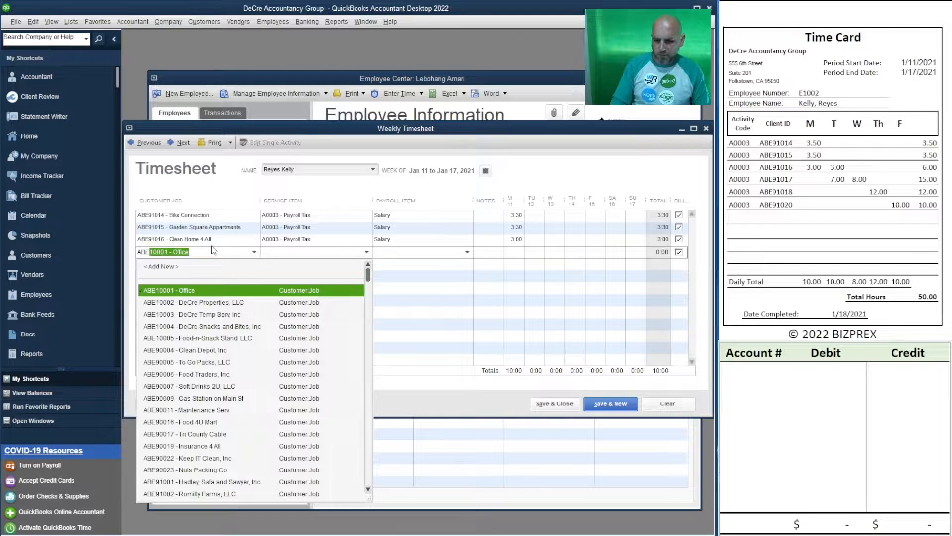
pyautogui.write('9101')
pyautogui.write('7')
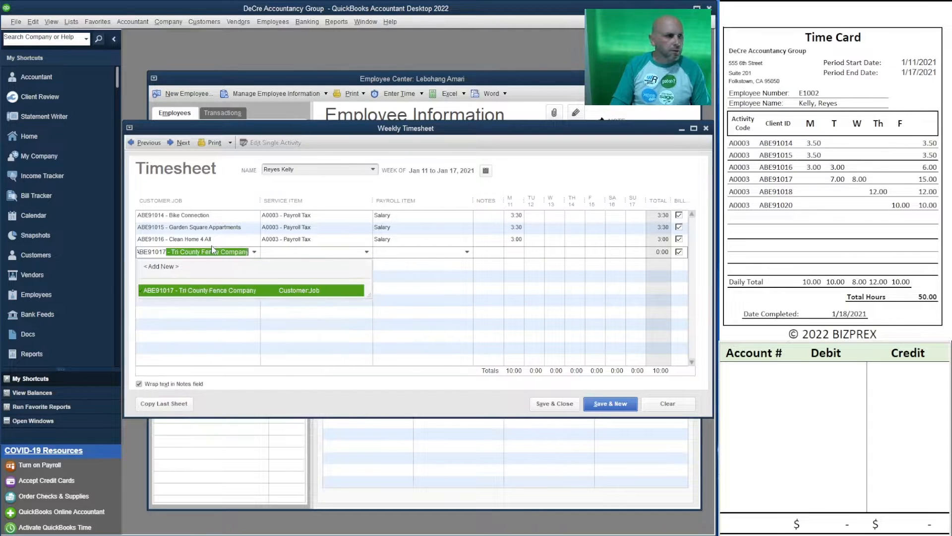
pyautogui.press('Tab')
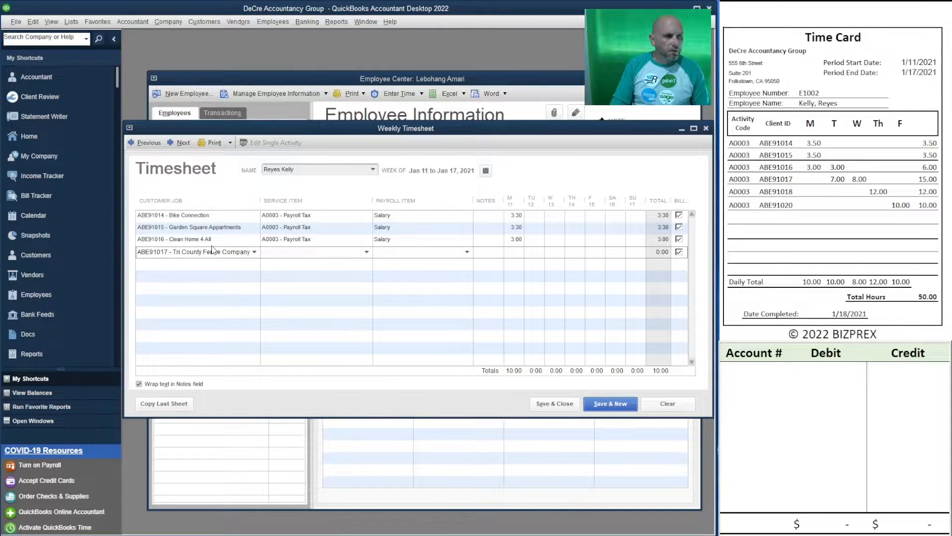
pyautogui.write('A0003')
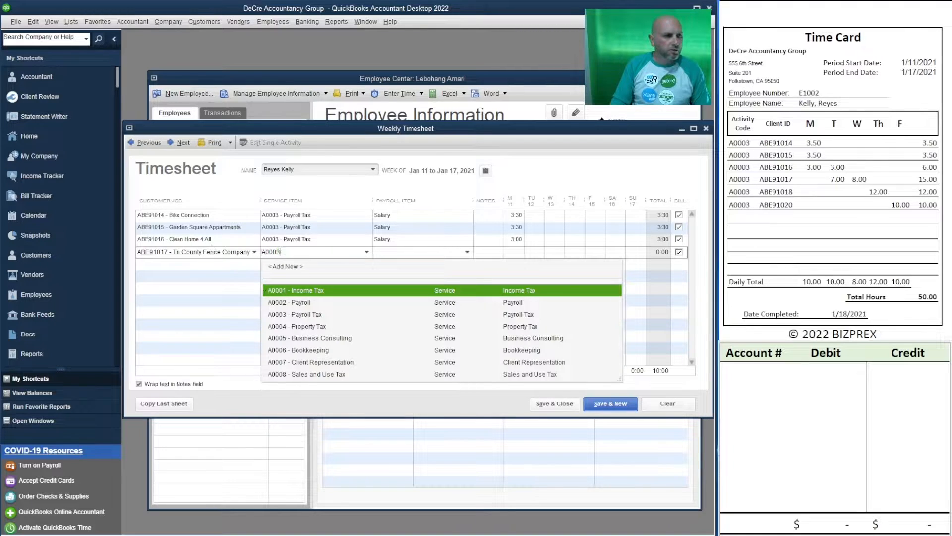
pyautogui.press('Tab')
pyautogui.press('Tab')
pyautogui.press('Tab')
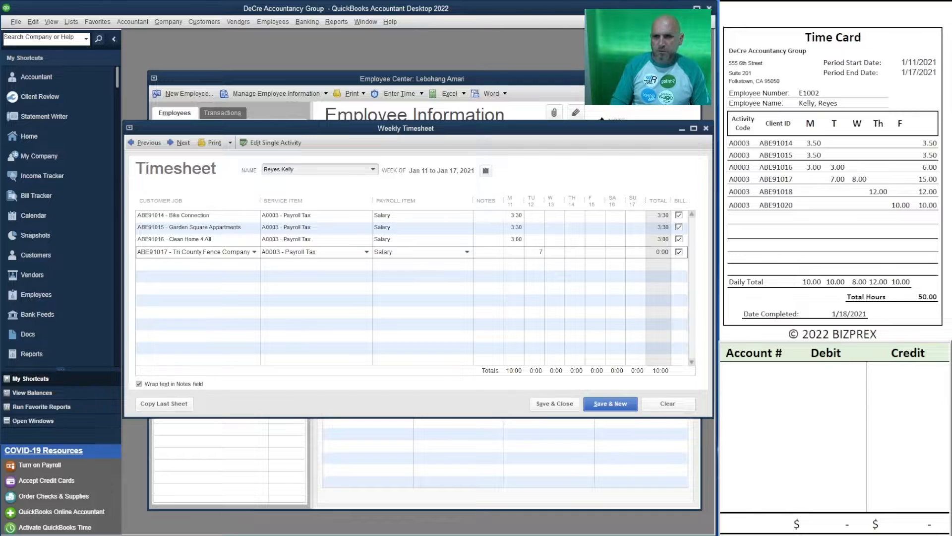
# Enter 3 Tuesday hours in the Clean Home 4 All row.
pyautogui.press('Up')
pyautogui.write('3')
pyautogui.press('Tab')
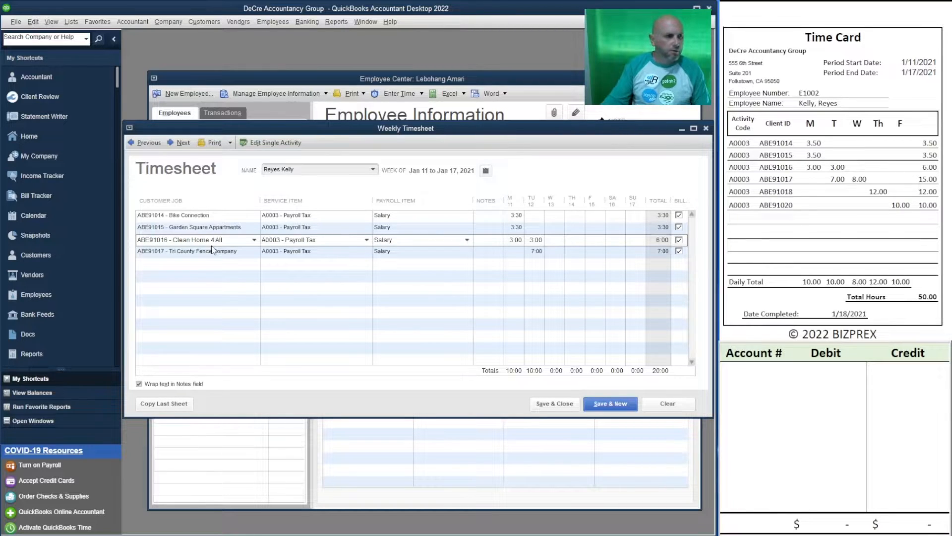
# Fill the fifth row with customer job ABE91018 - Wholesale Produce, service item A0003 - Payroll Tax and payroll item Salary.
pyautogui.click(178, 262)
pyautogui.write('ABE')
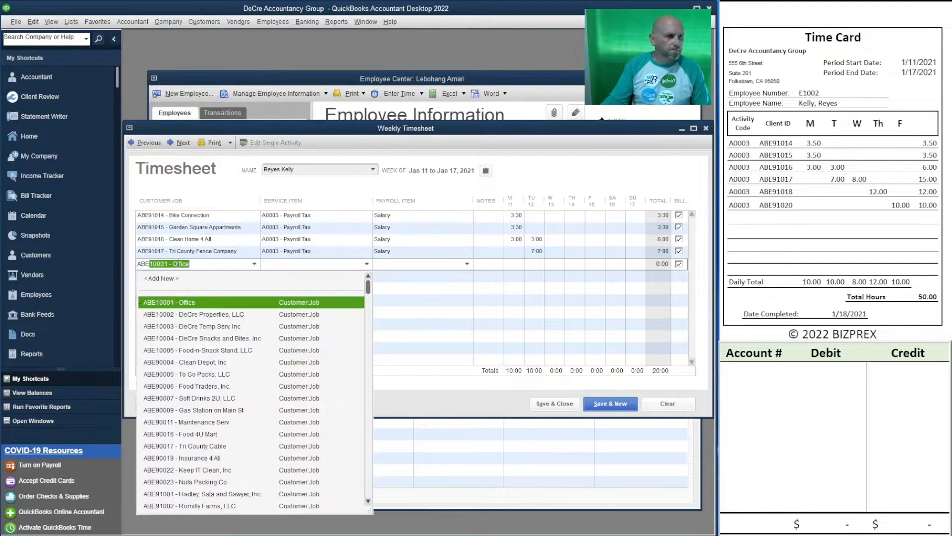
pyautogui.write('91')
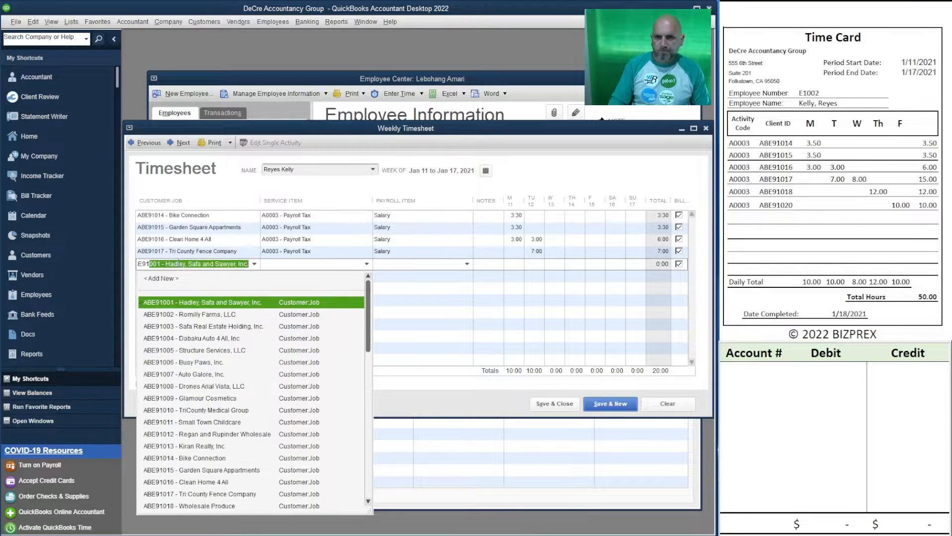
pyautogui.write('018 - Wholesale Produce')
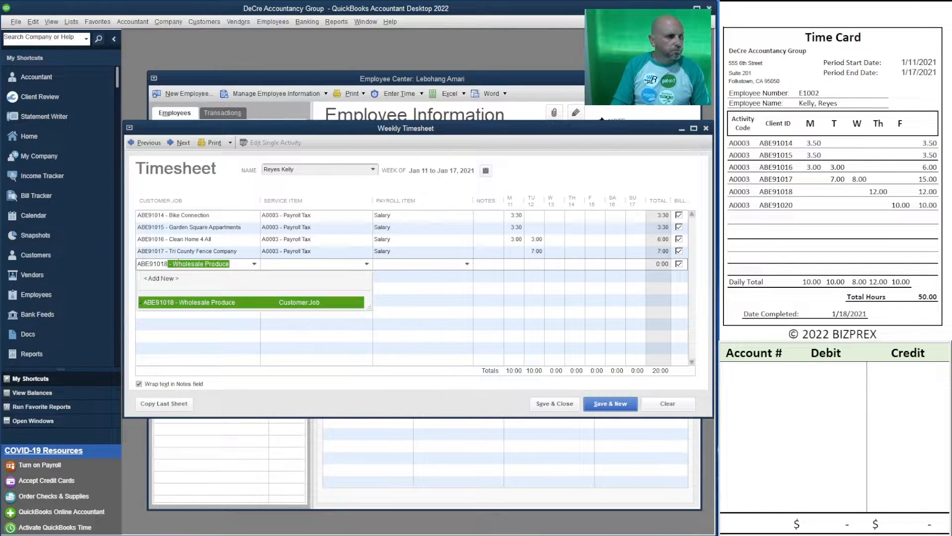
pyautogui.press('Tab')
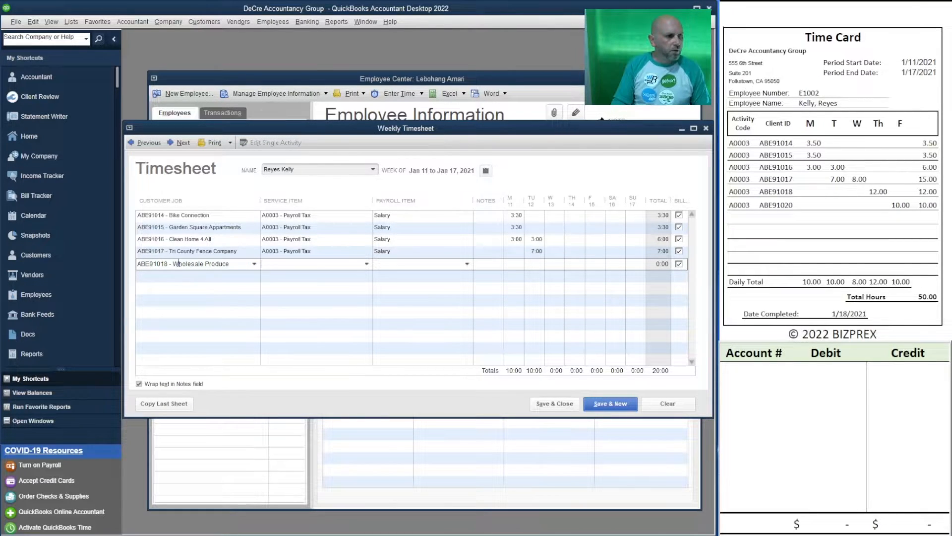
pyautogui.write('A0003 - Payroll Tax')
pyautogui.press('Tab')
pyautogui.press('Tab')
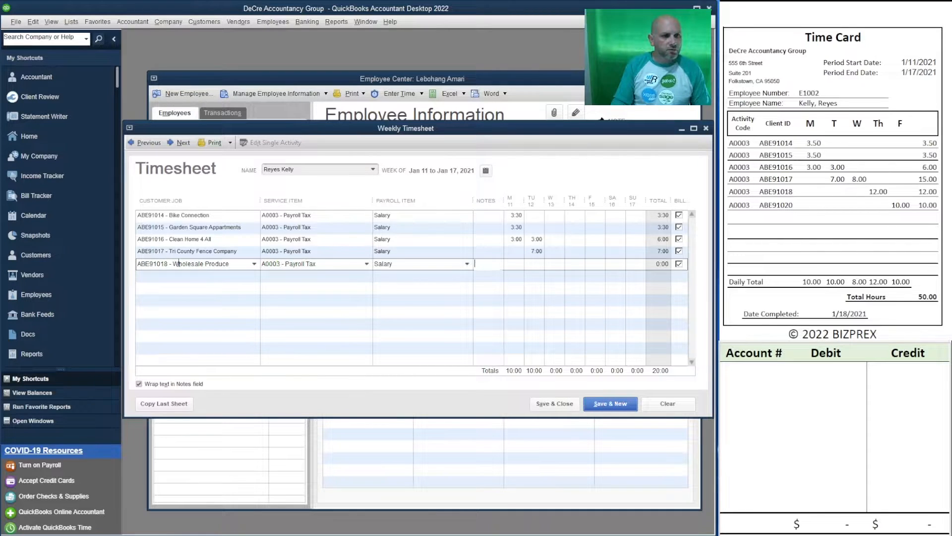
pyautogui.press('Tab')
pyautogui.press('Tab')
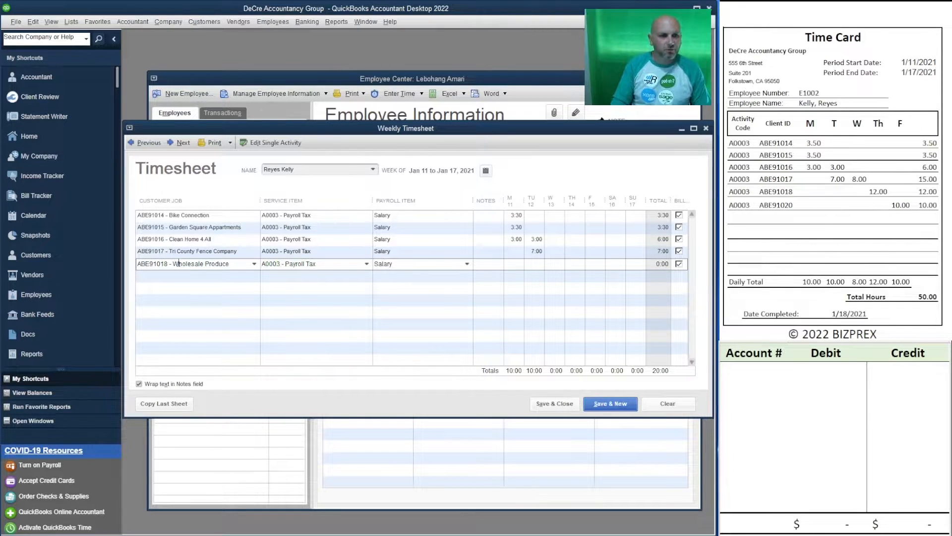
# Enter 8 Wednesday hours in the Tri County Fence Company row.
pyautogui.press('Tab')
pyautogui.press('Up')
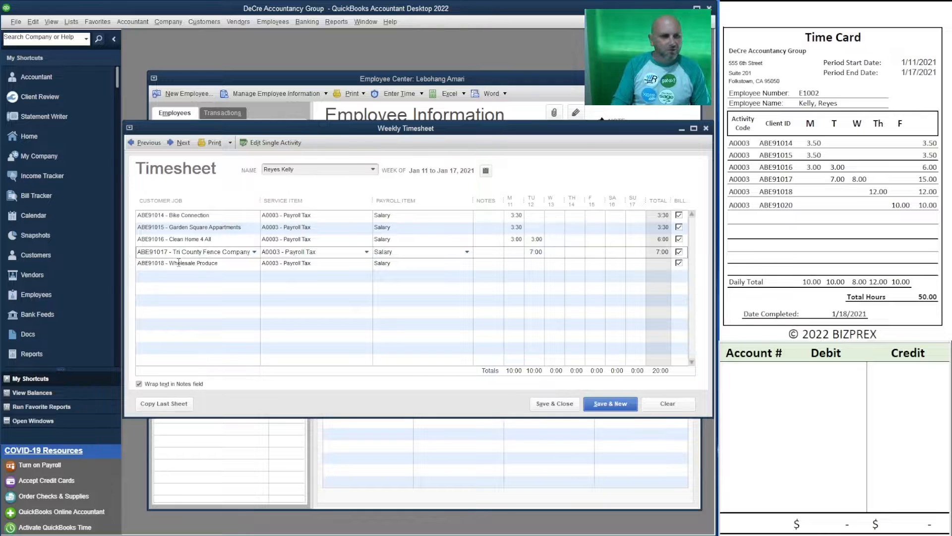
pyautogui.write('8')
pyautogui.press('Down')
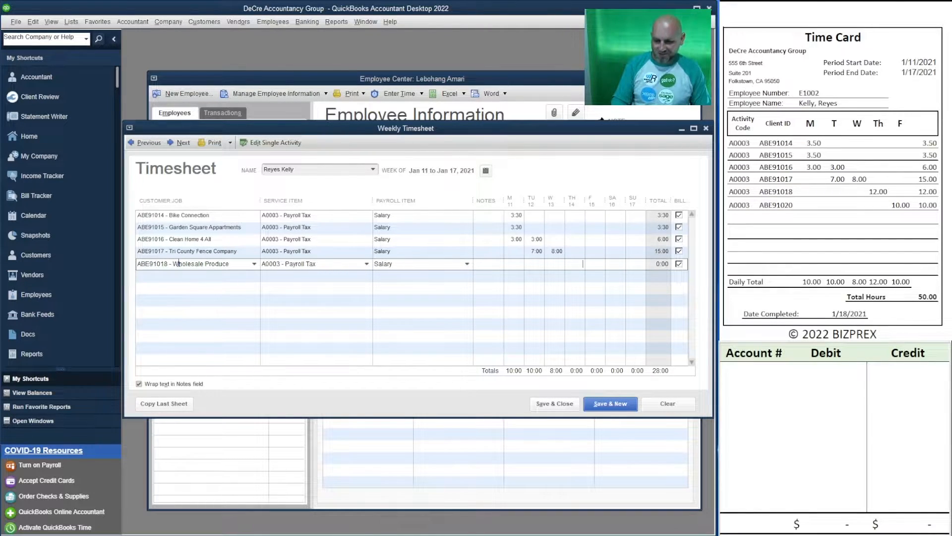
# Enter 12 Thursday hours in the Wholesale Produce row and complete the row.
pyautogui.press('Tab')
pyautogui.press('Tab')
pyautogui.press('Tab')
pyautogui.press('Tab')
pyautogui.press('Tab')
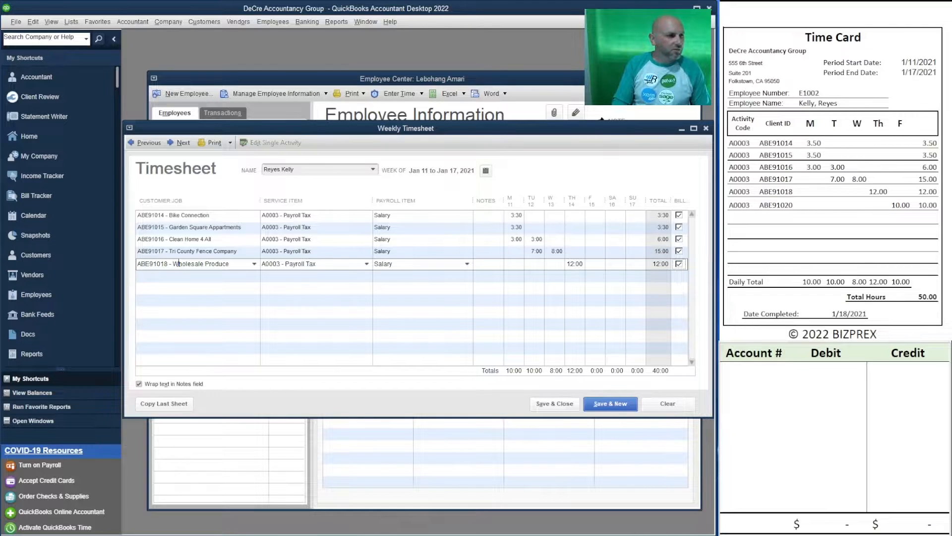
# Fill the sixth row with customer job ABE91020 - Maram Consulting, Inc., service item A0003 - Payroll Tax and payroll item Salary.
pyautogui.write('ABE')
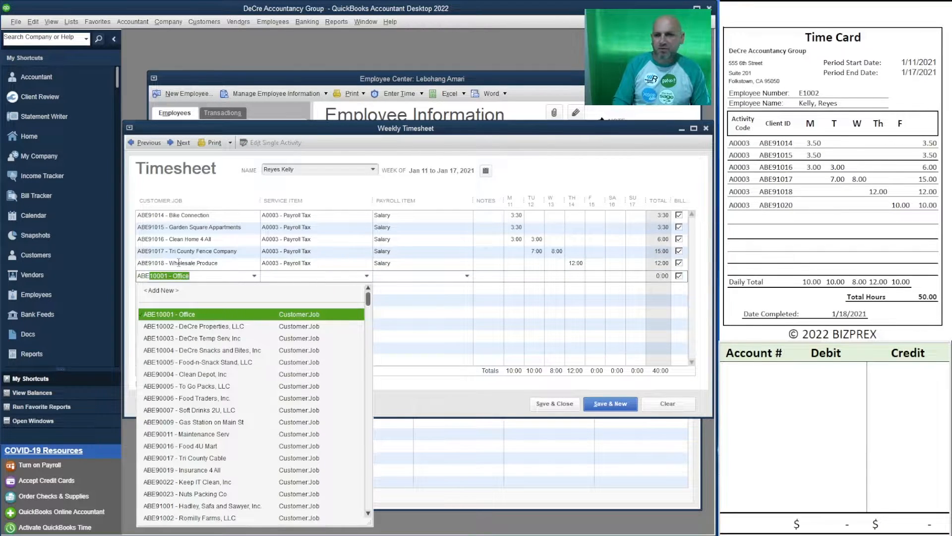
pyautogui.write('91')
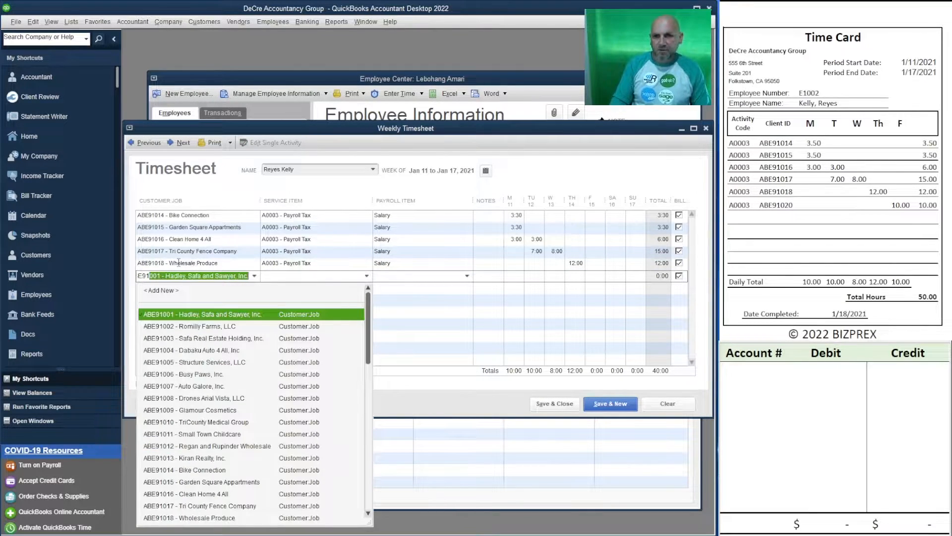
pyautogui.write('020 - Maram Consulting')
pyautogui.press('Tab')
pyautogui.write('ab')
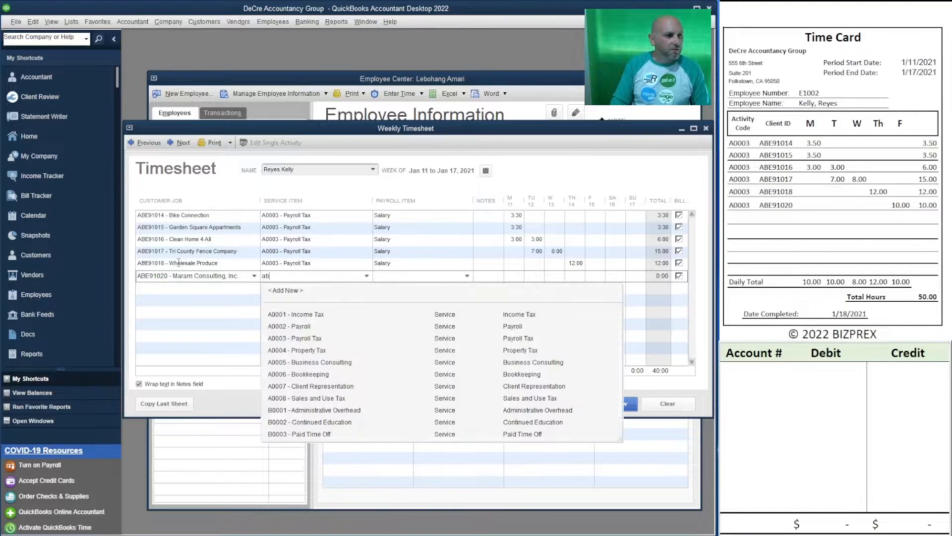
pyautogui.press('BackSpace')
pyautogui.write('00')
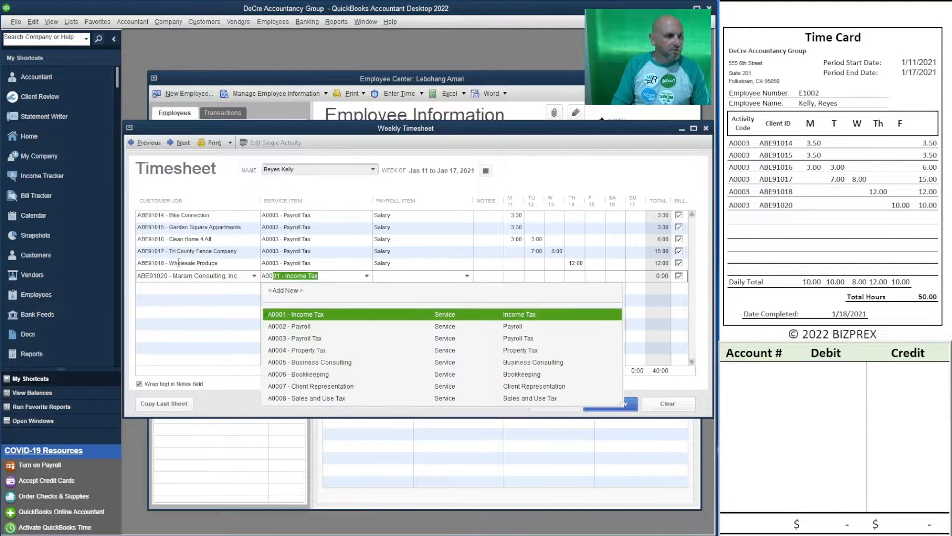
pyautogui.write('03')
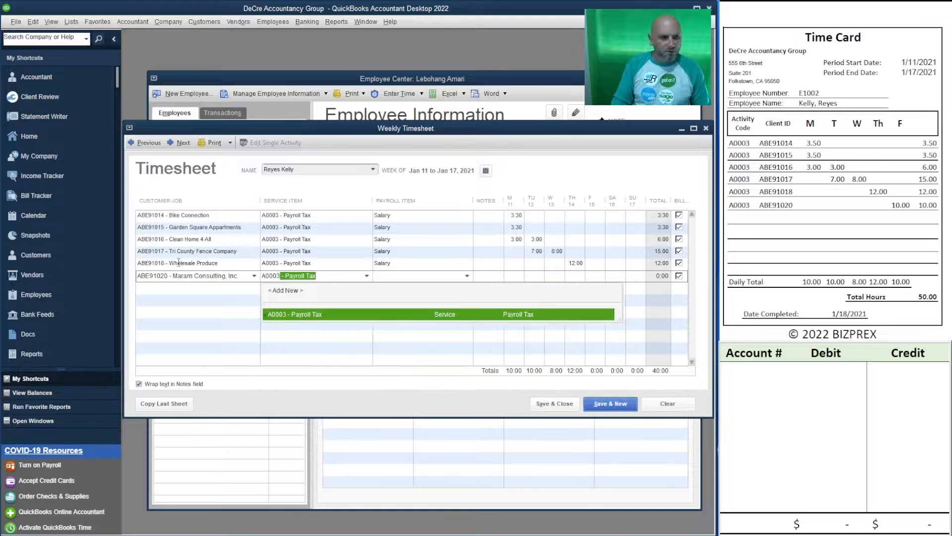
pyautogui.press('Tab')
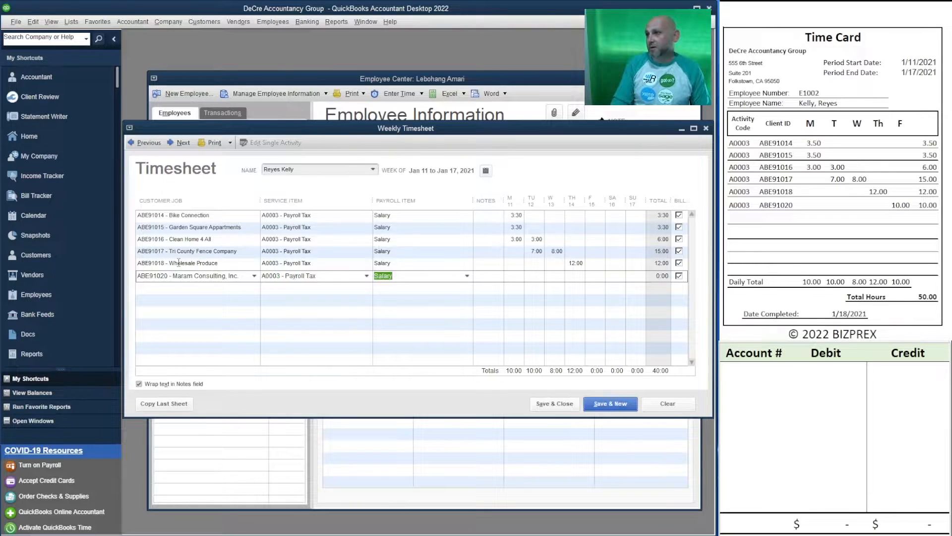
# Enter 10 Friday hours in the Maram Consulting, Inc. row.
pyautogui.press('Tab')
pyautogui.press('Tab')
pyautogui.press('Tab')
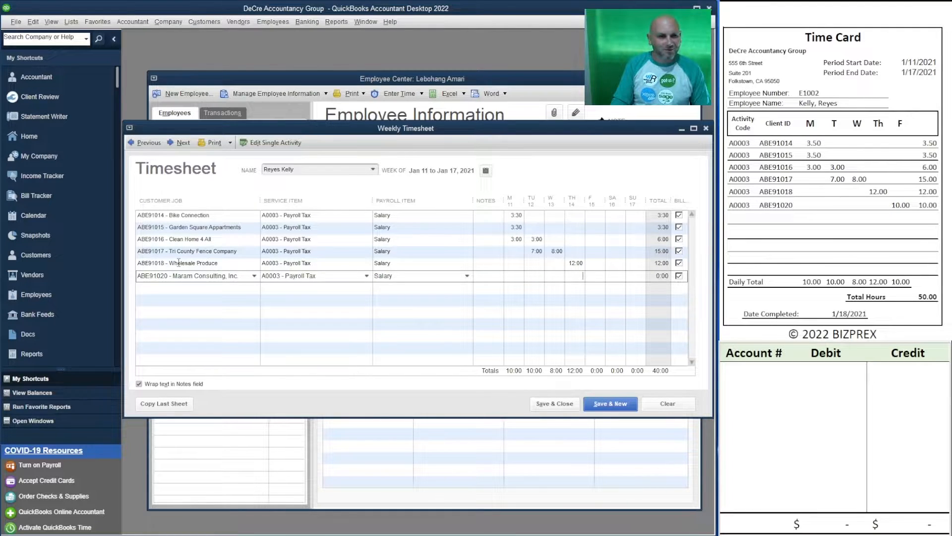
pyautogui.press('Tab')
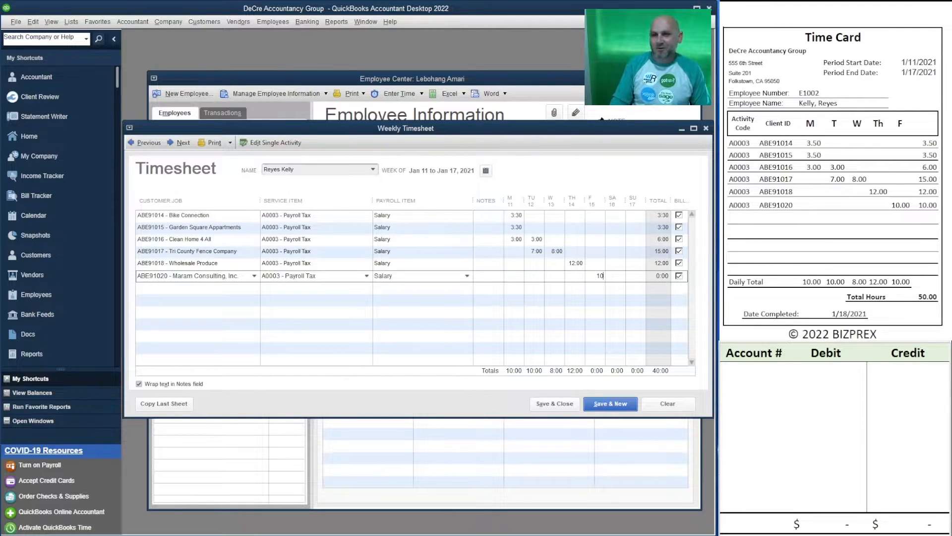
# Save the second employee's completed timesheet for January 11 to 17, 2021 and start a new one.
pyautogui.press('Tab')
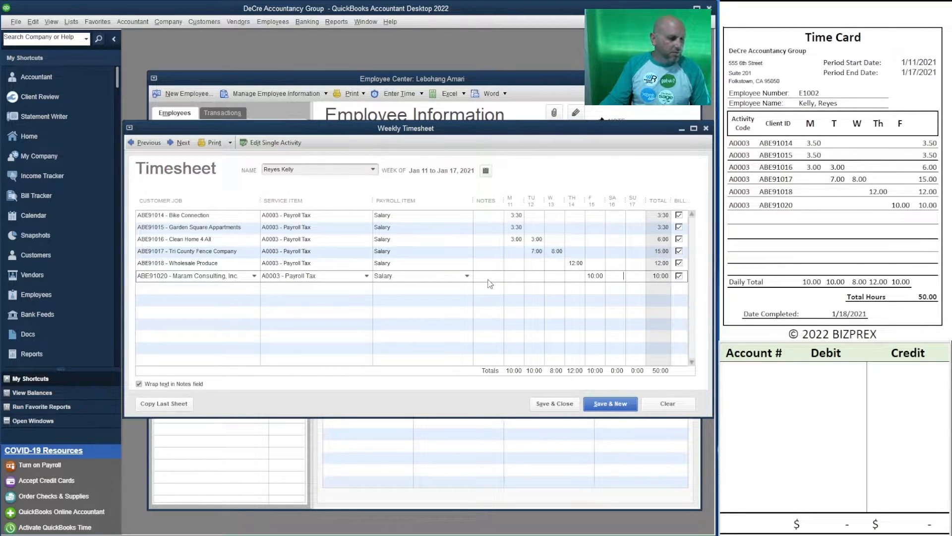
pyautogui.click(598, 409)
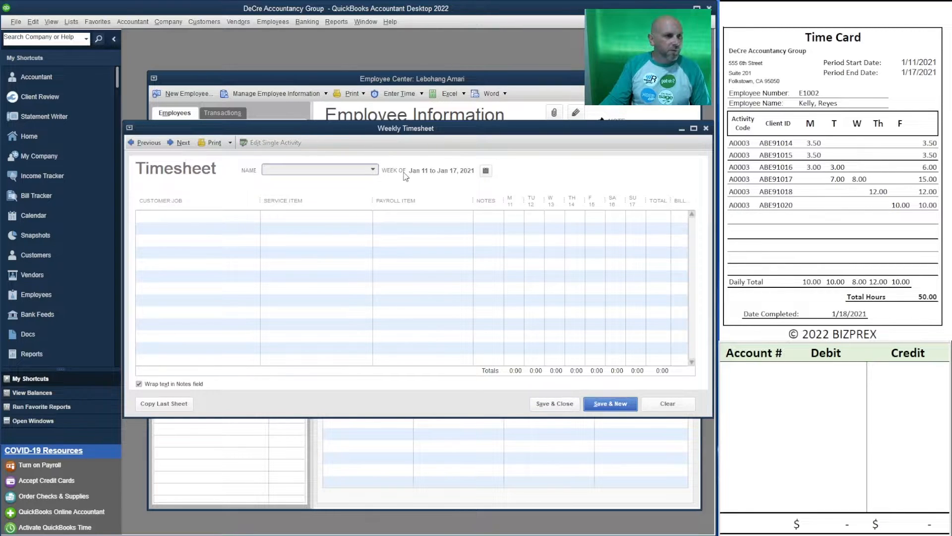
# Reopen the second employee's timesheet, go back to the week of January 4 to 10, 2021, and start a blank timesheet for that week.
pyautogui.click(372, 170)
pyautogui.click(317, 398)
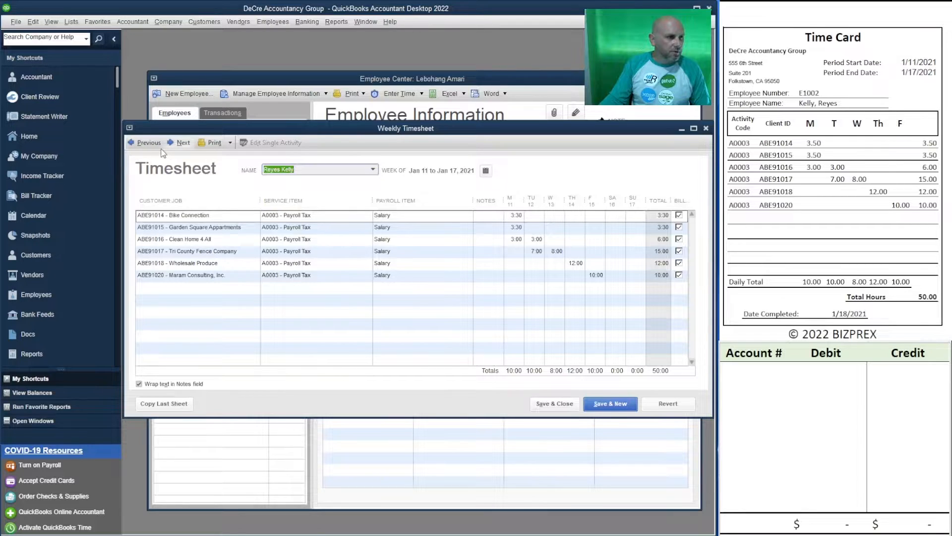
pyautogui.click(131, 143)
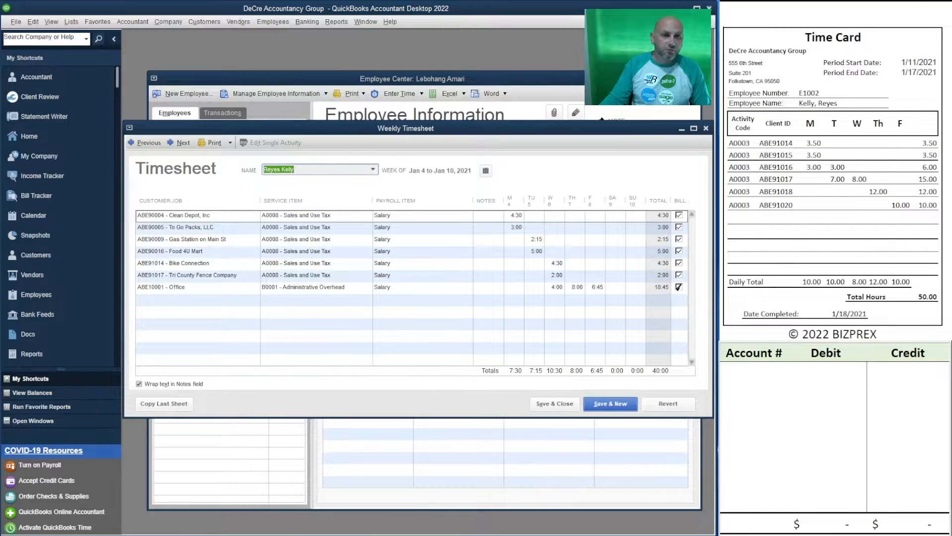
pyautogui.click(609, 404)
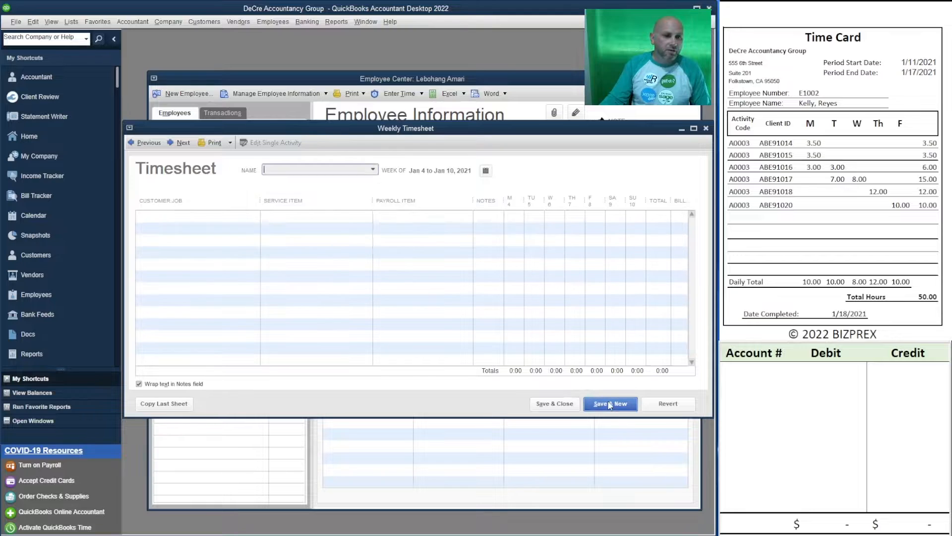
# Bring up the third employee's time card for January 4 to 10, 2021 and select that employee for the timesheet.
pyautogui.scroll(-3, 833, 198)
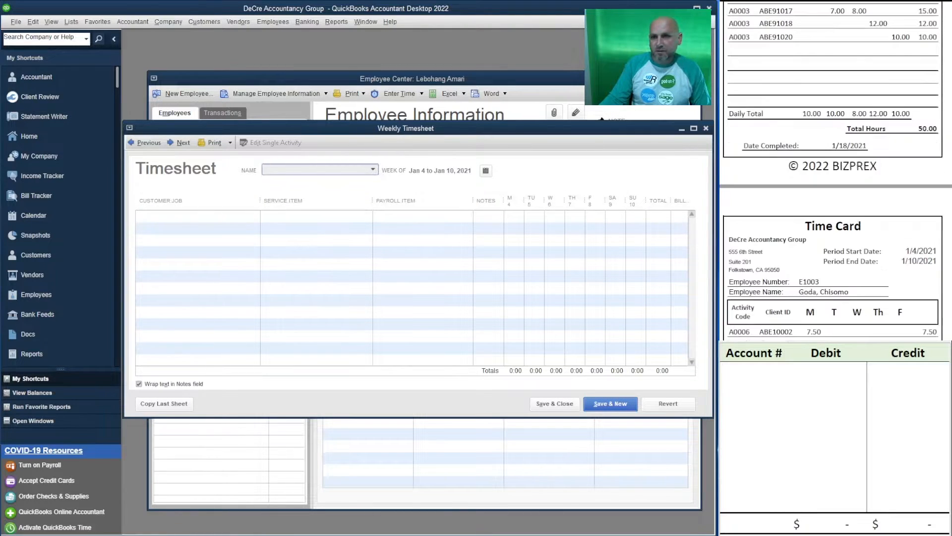
pyautogui.scroll(-4, 833, 178)
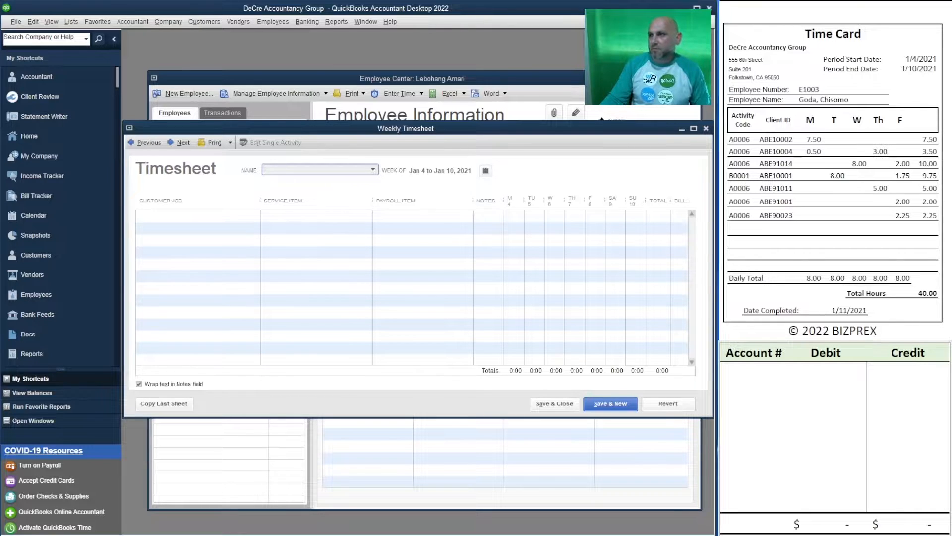
pyautogui.click(373, 169)
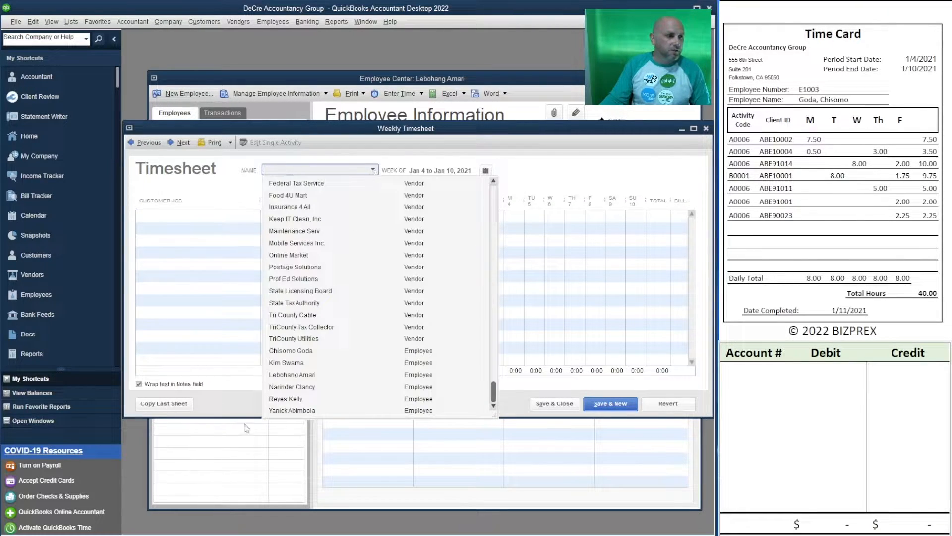
pyautogui.click(319, 353)
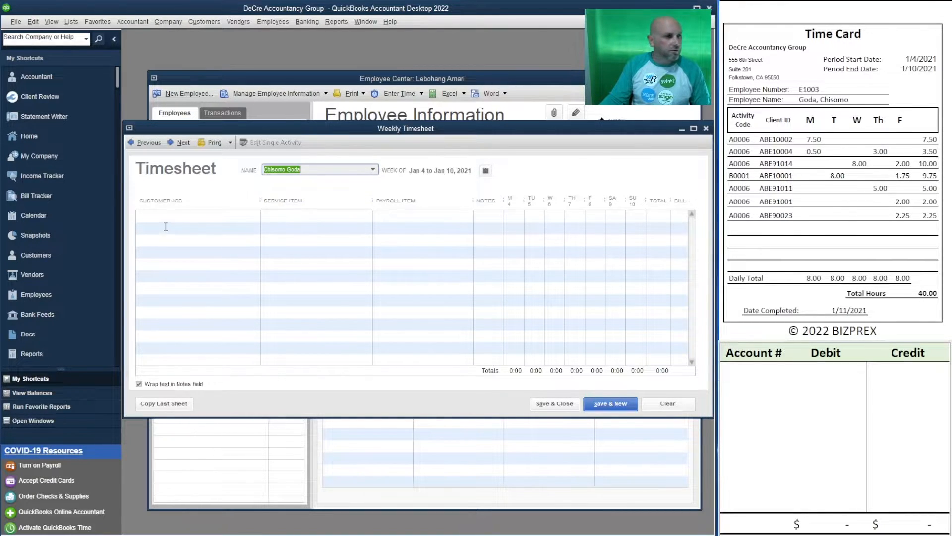
# Fill the first row with customer job ABE10002 - DeCre Properties, LLC, service item A0006 - Bookkeeping and payroll item Hourly.
pyautogui.click(191, 215)
pyautogui.write('ABE10')
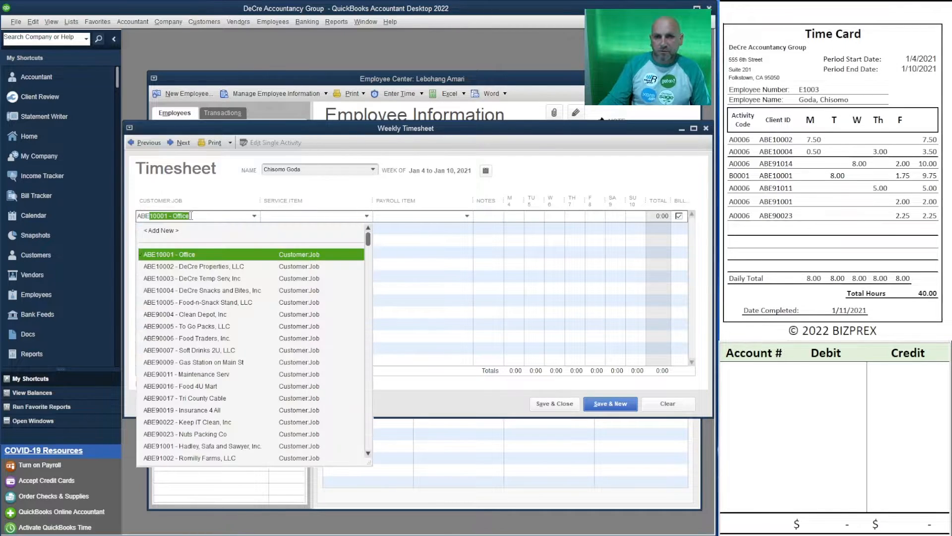
pyautogui.write('002')
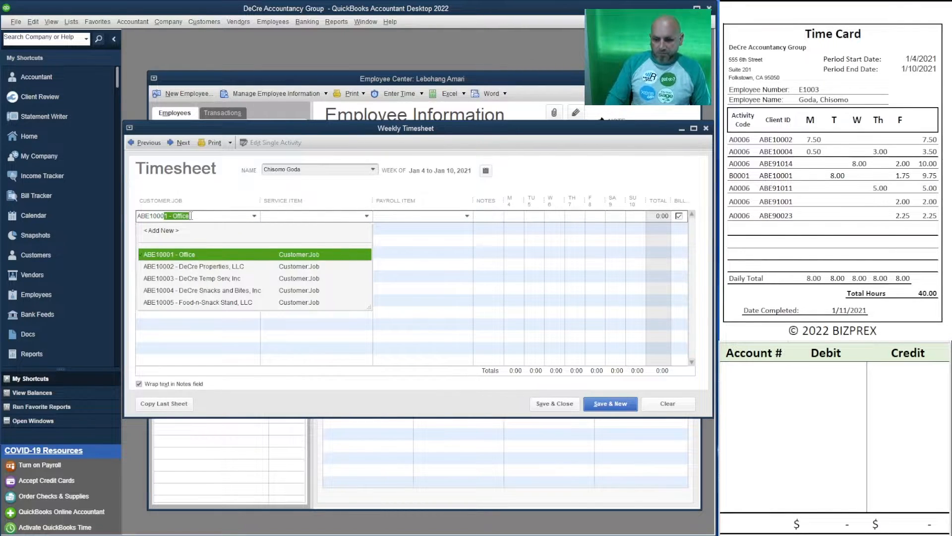
pyautogui.press('Tab')
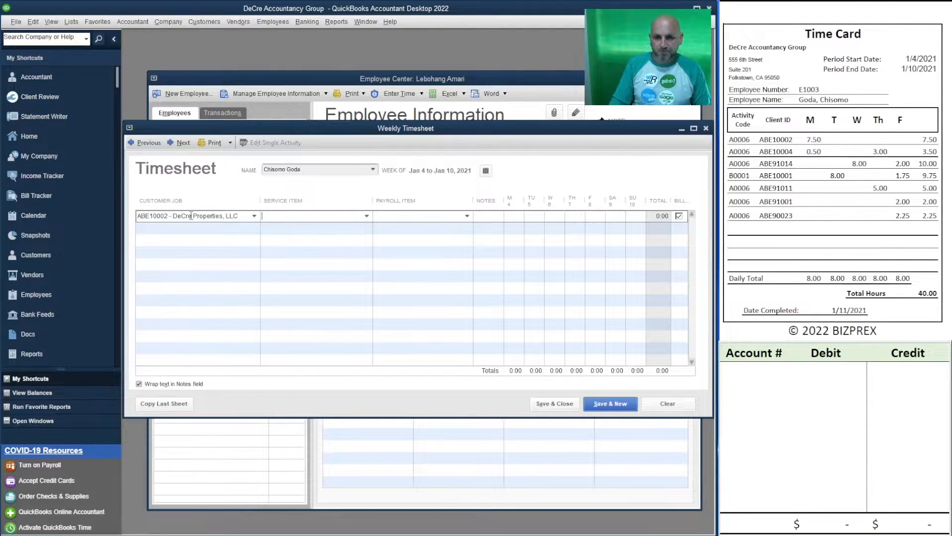
pyautogui.write('A0006 - Bookkeeping')
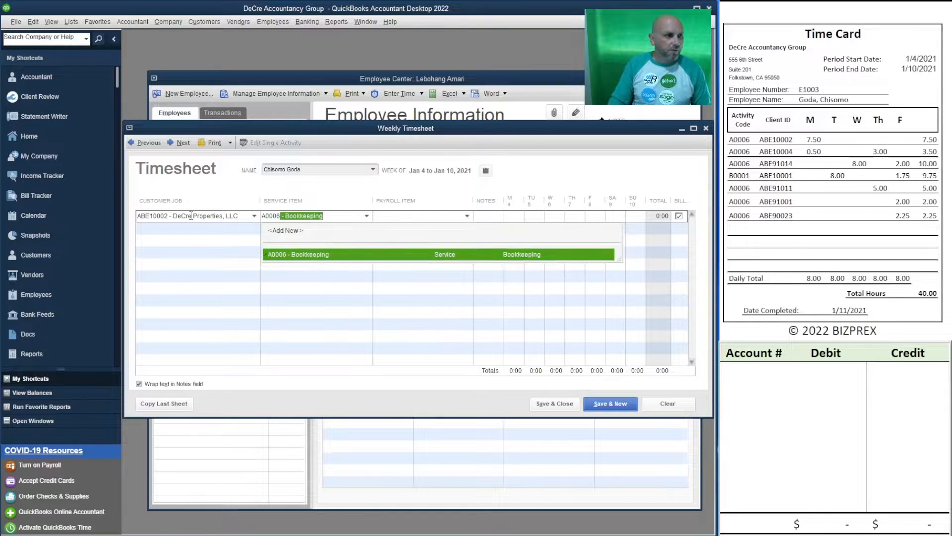
pyautogui.press('Tab')
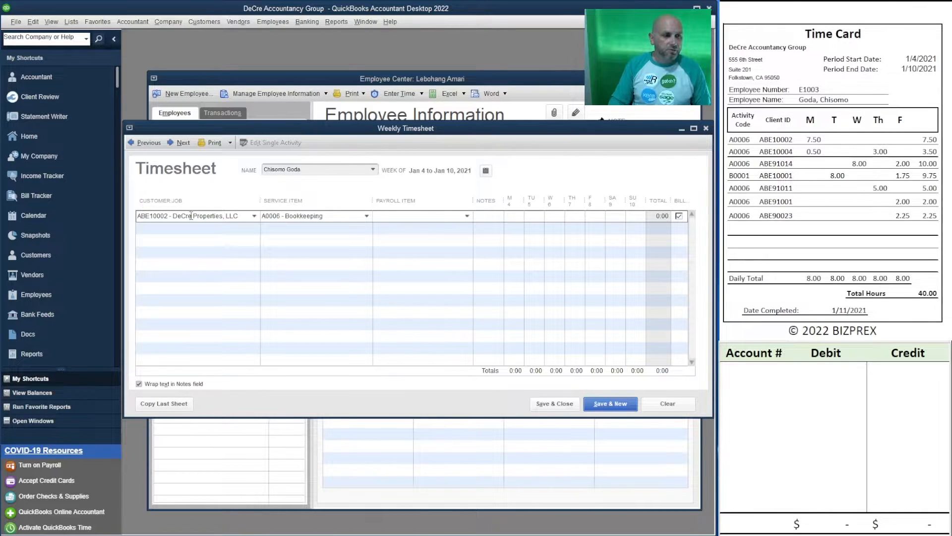
pyautogui.click(467, 217)
pyautogui.click(443, 278)
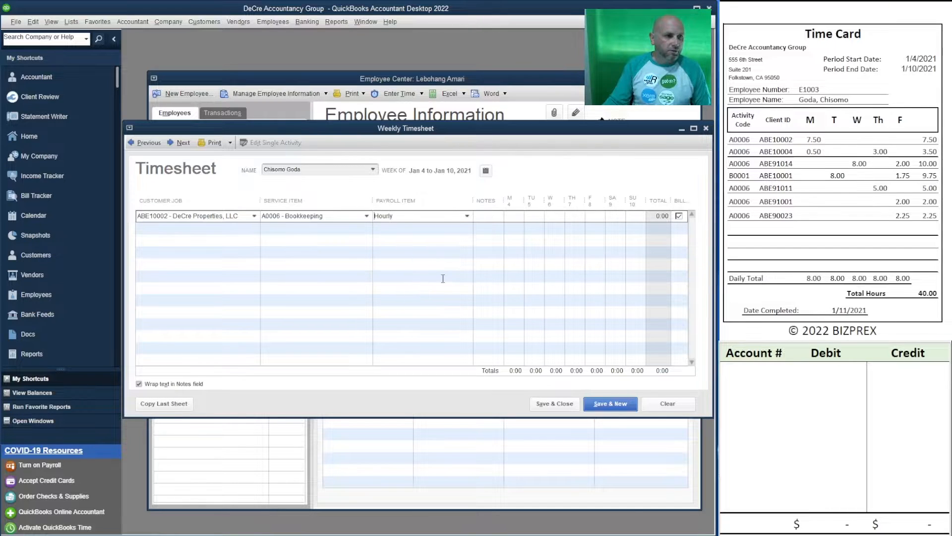
# Enter 7:30 Monday hours in the DeCre Properties, LLC row.
pyautogui.press('Tab')
pyautogui.press('Tab')
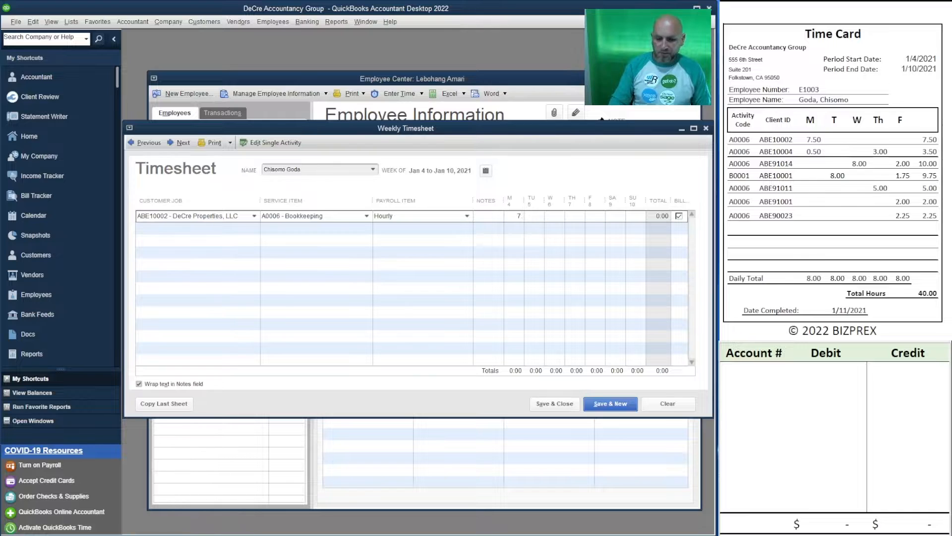
pyautogui.write('7.30')
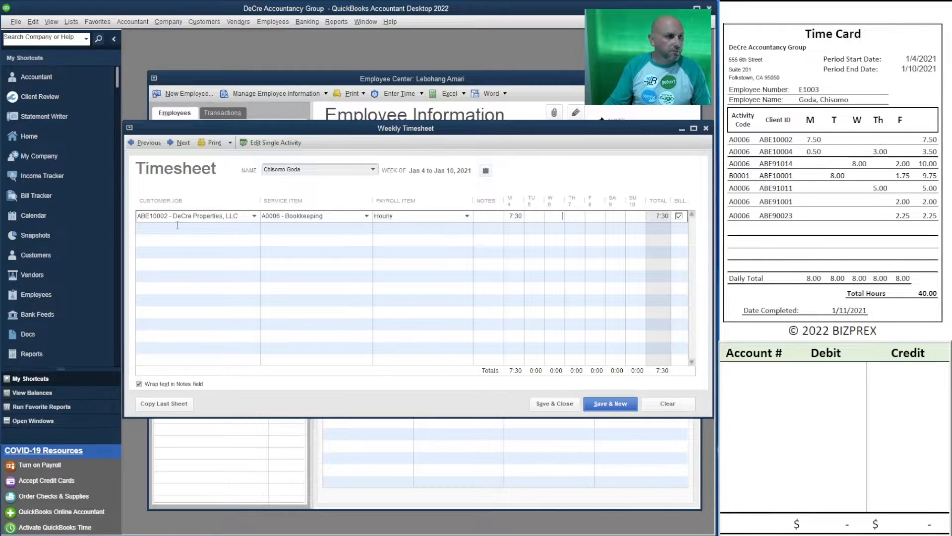
# Fill the second row with customer job ABE10004 - DeCre Snacks and Bites, Inc, service item A0006 - Bookkeeping and payroll item Hourly.
pyautogui.click(178, 228)
pyautogui.write('ABE')
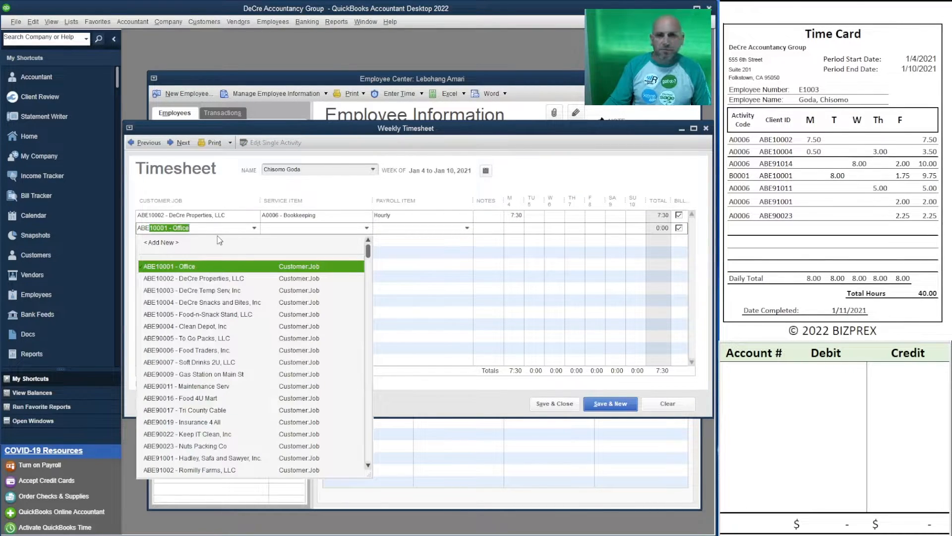
pyautogui.write('1')
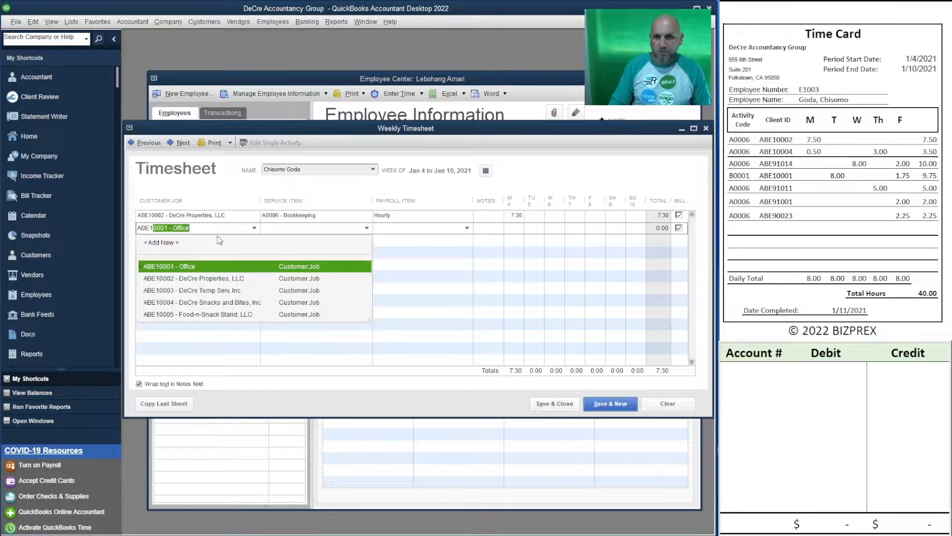
pyautogui.write('0004')
pyautogui.press('Tab')
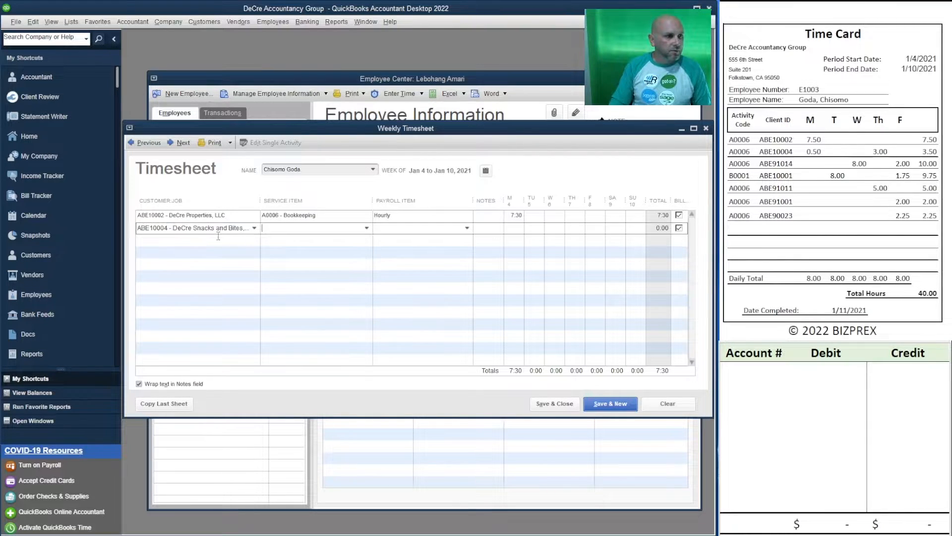
pyautogui.write('A000')
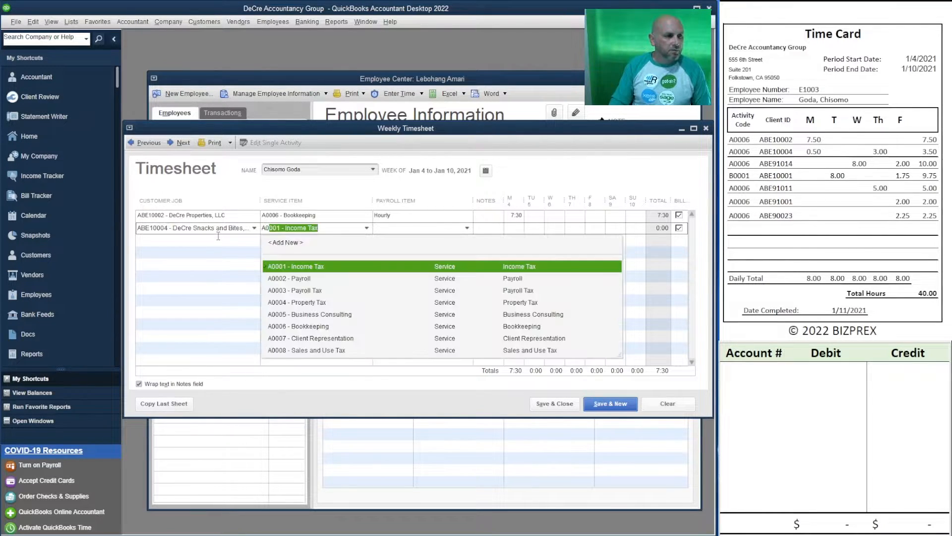
pyautogui.write('6 - Bookkeeping')
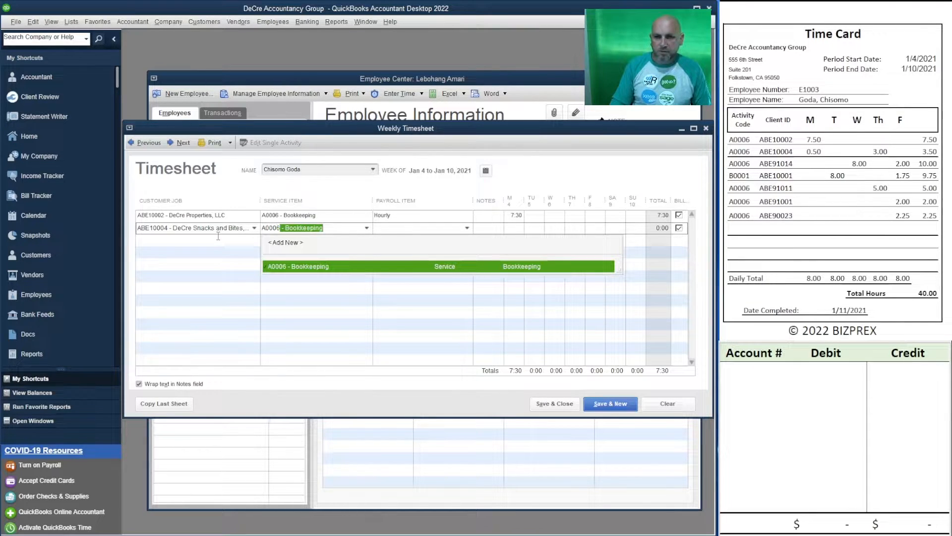
pyautogui.press('Tab')
# Enter .50 Monday hours in the DeCre Snacks and Bites, Inc row.
pyautogui.press('Tab')
pyautogui.press('Tab')
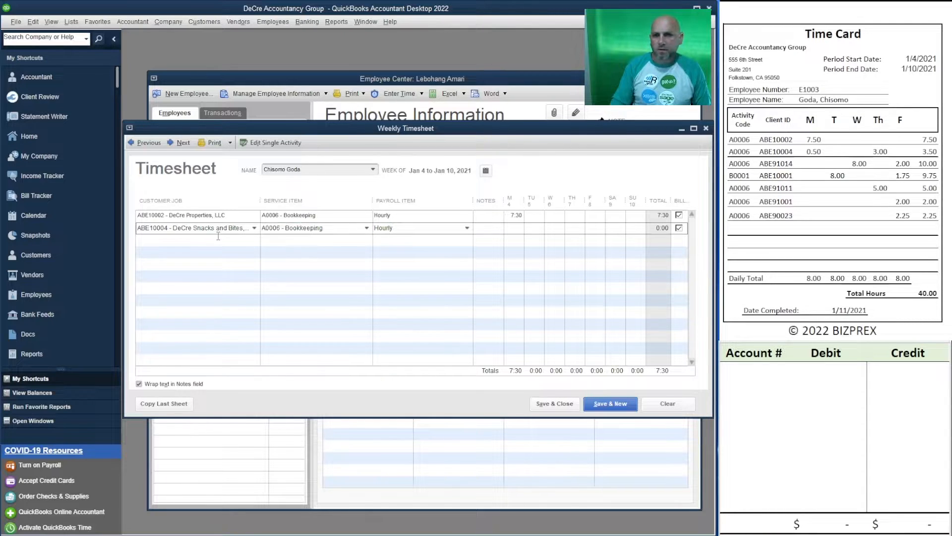
pyautogui.write('.50')
pyautogui.press('Tab')
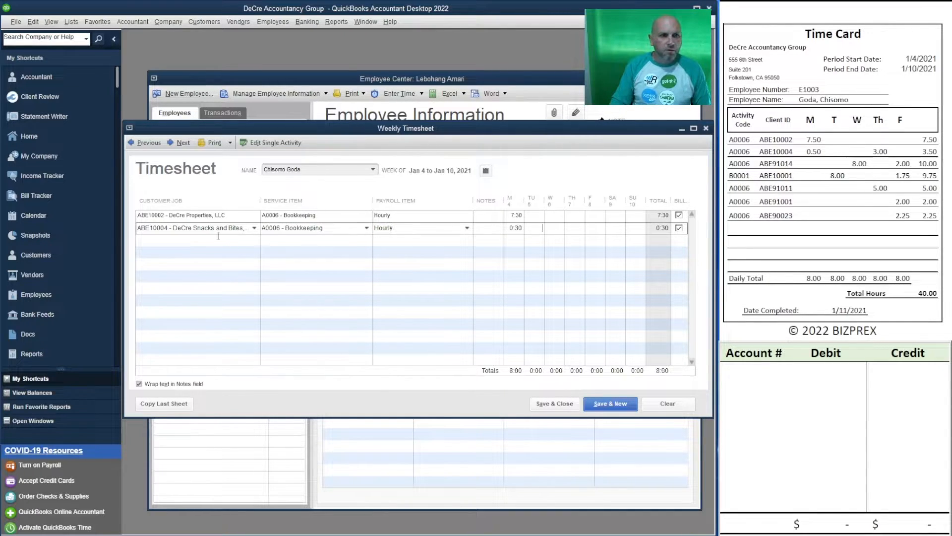
# Fill the third row with customer job ABE91014 - Bike Connection, service item A0006 - Bookkeeping and payroll item Hourly.
pyautogui.click(219, 239)
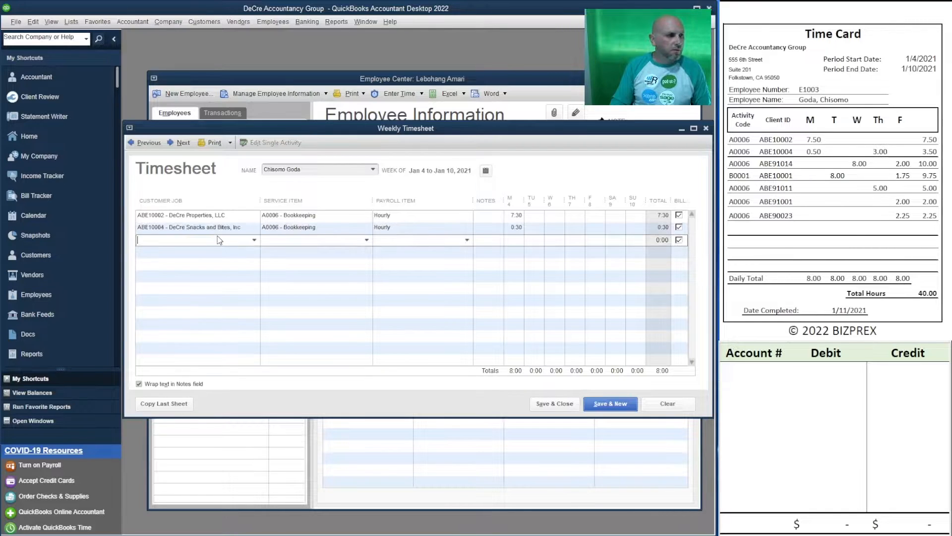
pyautogui.write('AB')
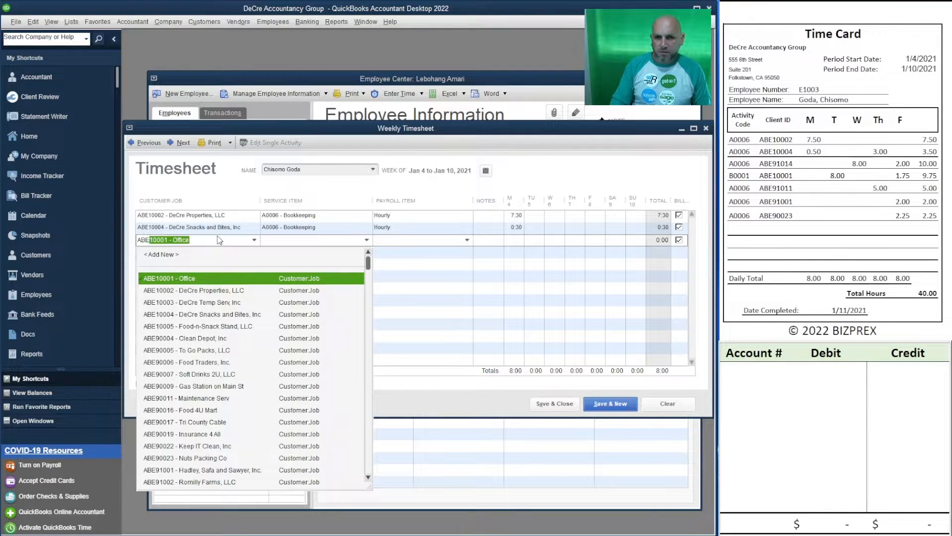
pyautogui.write('E')
pyautogui.write('91014')
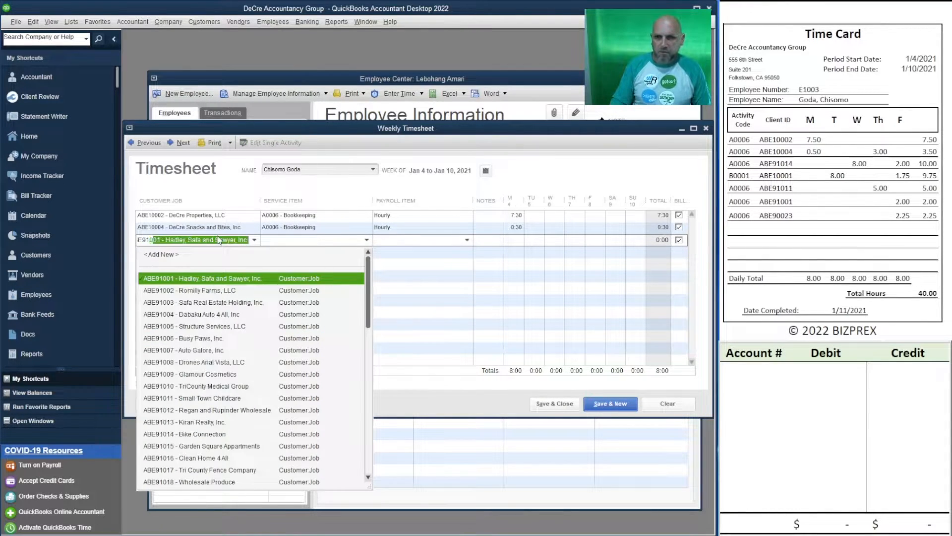
pyautogui.press('Tab')
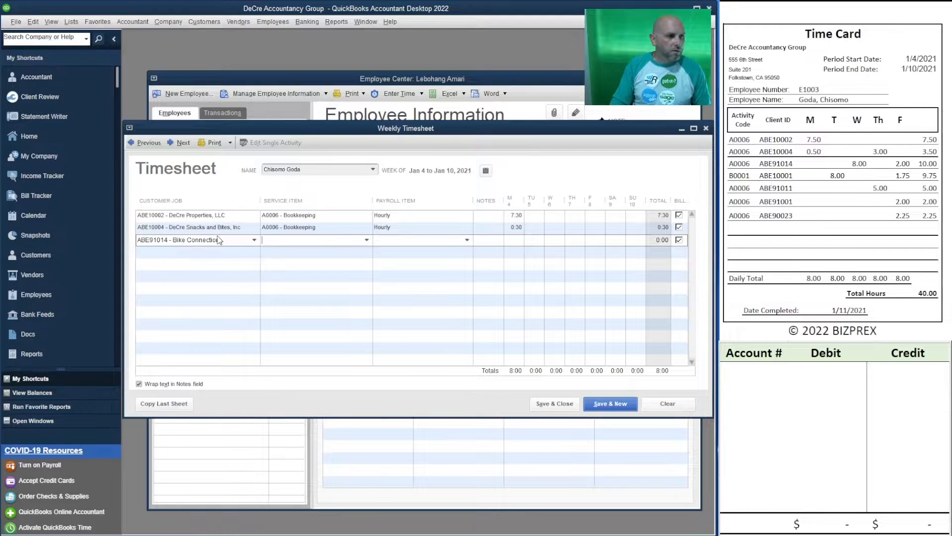
pyautogui.write('A0006 - Bookkeeping')
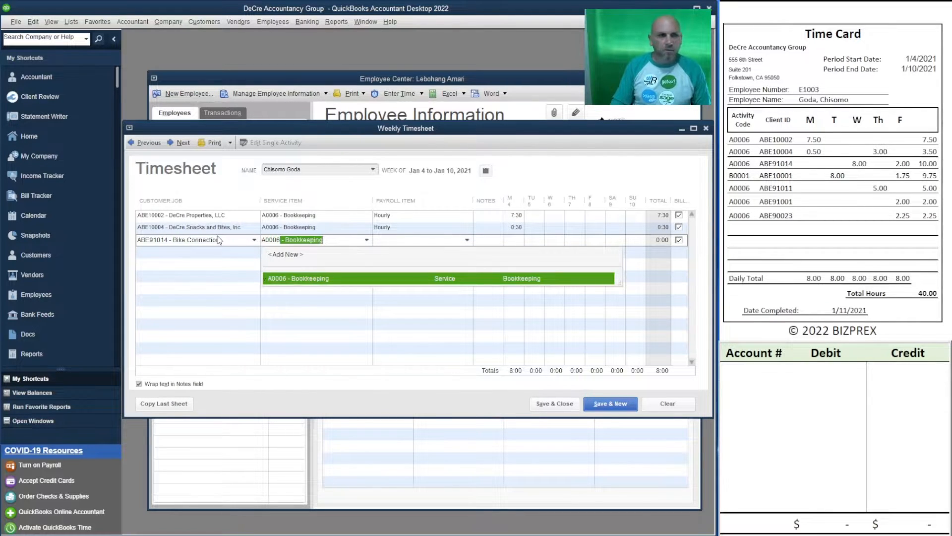
pyautogui.press('Tab')
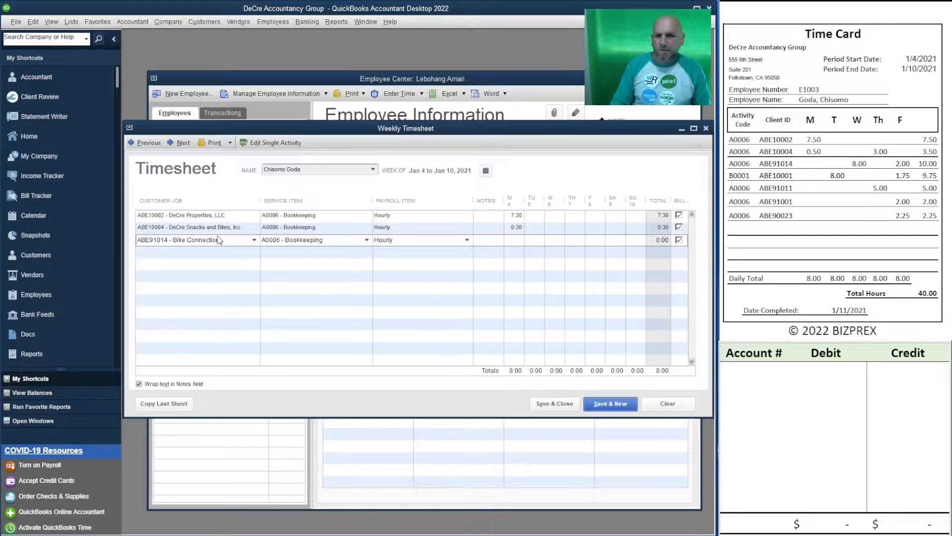
# Enter 8:00 Wednesday hours in the Bike Connection row.
pyautogui.click(555, 241)
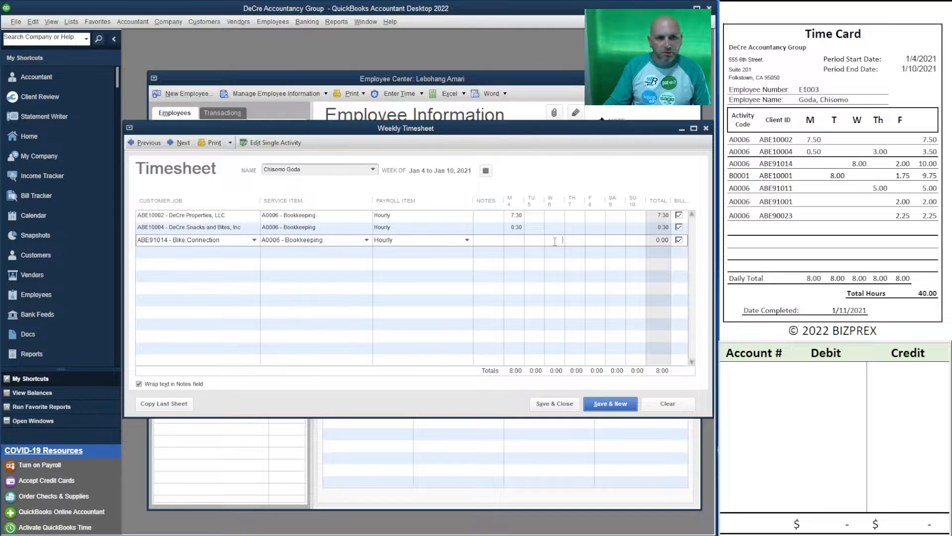
pyautogui.write('8:00')
pyautogui.press('Tab')
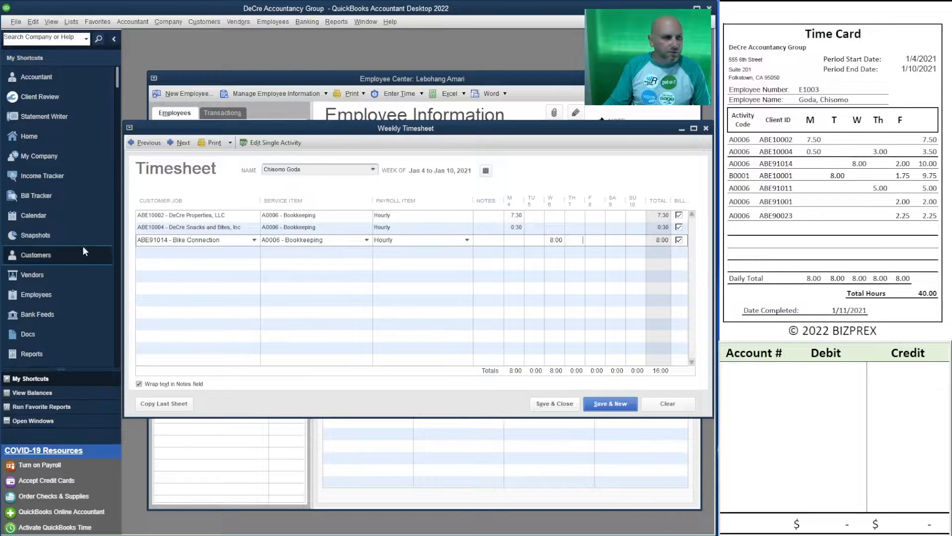
# Fill the fourth row with customer job ABE10001 - Office, service item B0001 - Administrative Overhead and payroll item Hourly.
pyautogui.click(165, 252)
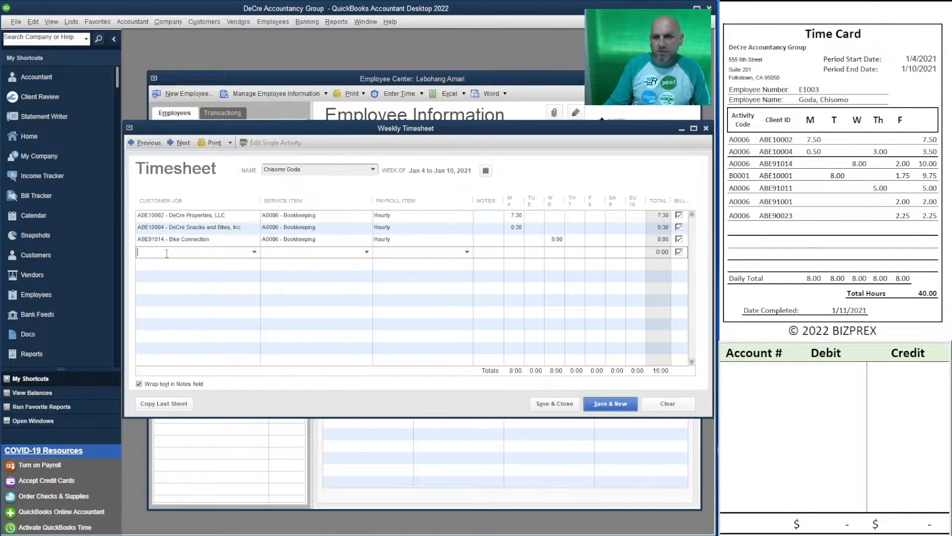
pyautogui.write('ABE10001 - Office')
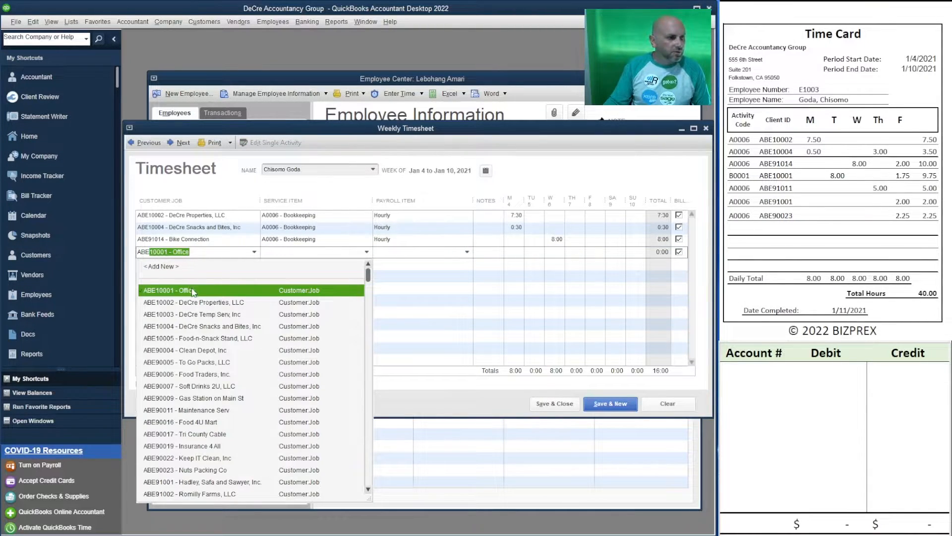
pyautogui.click(193, 292)
pyautogui.click(286, 252)
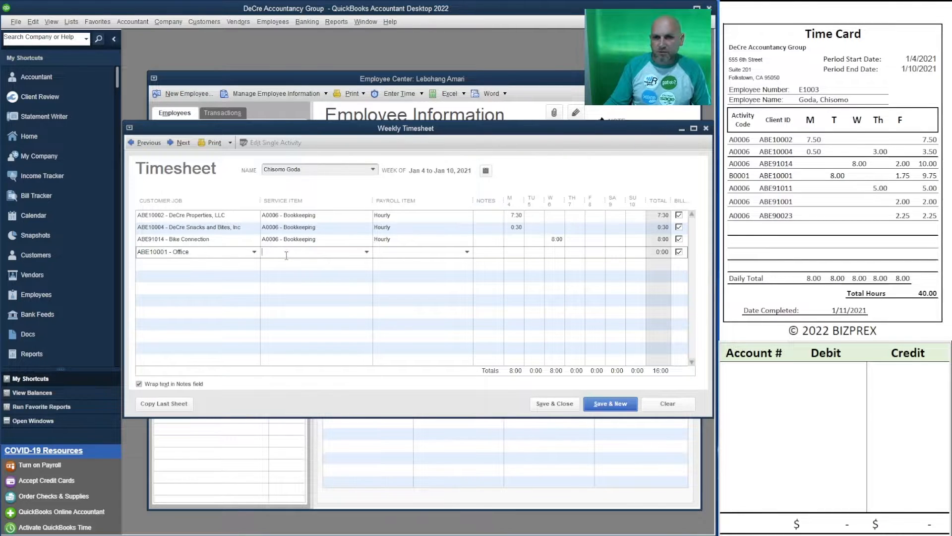
pyautogui.write('B0001 - Administrative Overhead')
pyautogui.click(290, 314)
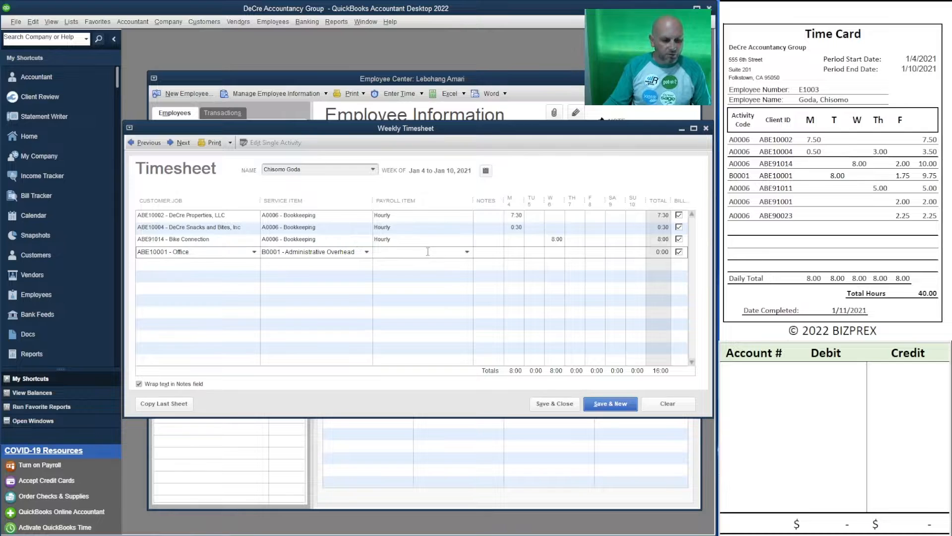
pyautogui.press('Tab')
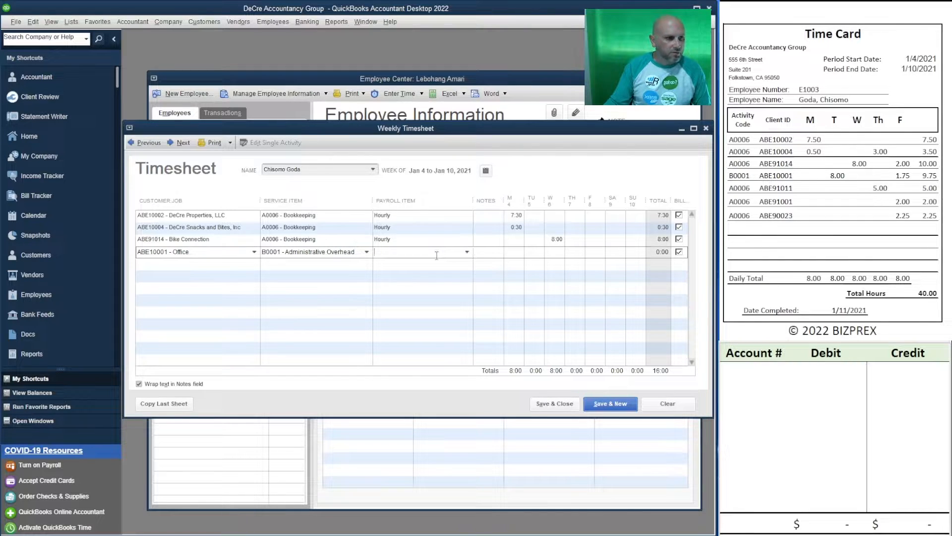
pyautogui.write('Hourly')
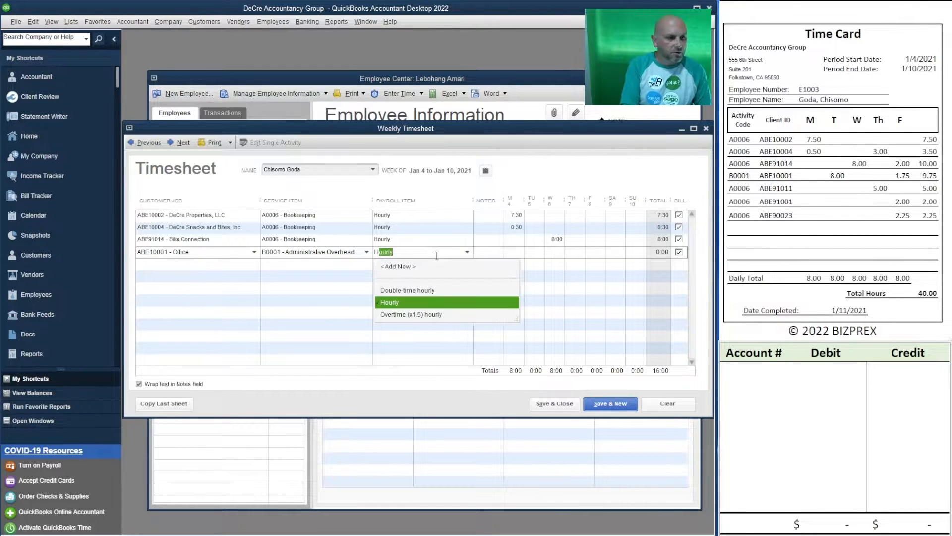
# Enter 8 Tuesday hours in the Office row.
pyautogui.press('Tab')
pyautogui.press('Tab')
pyautogui.press('Tab')
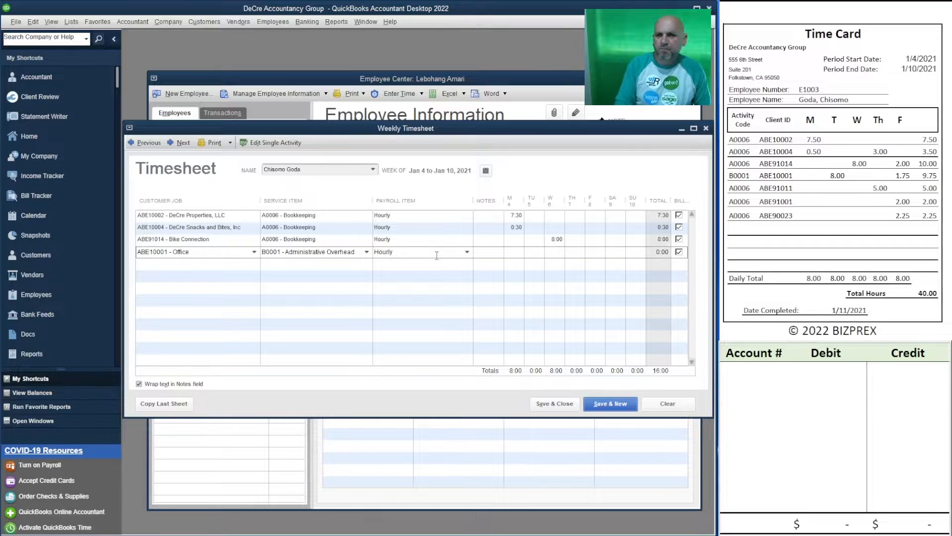
pyautogui.write('8')
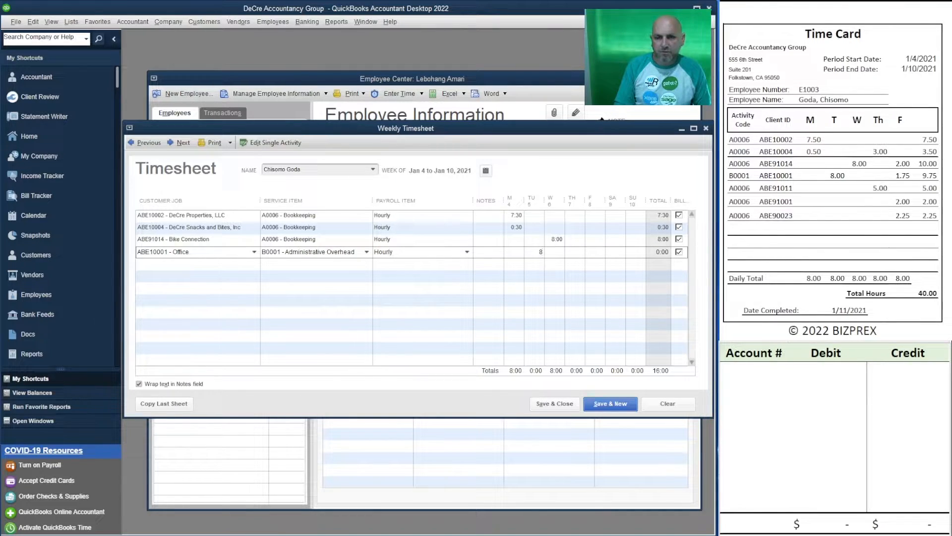
pyautogui.press('Tab')
pyautogui.press('Tab')
pyautogui.press('Tab')
pyautogui.press('Tab')
pyautogui.press('Tab')
pyautogui.press('Tab')
pyautogui.press('Tab')
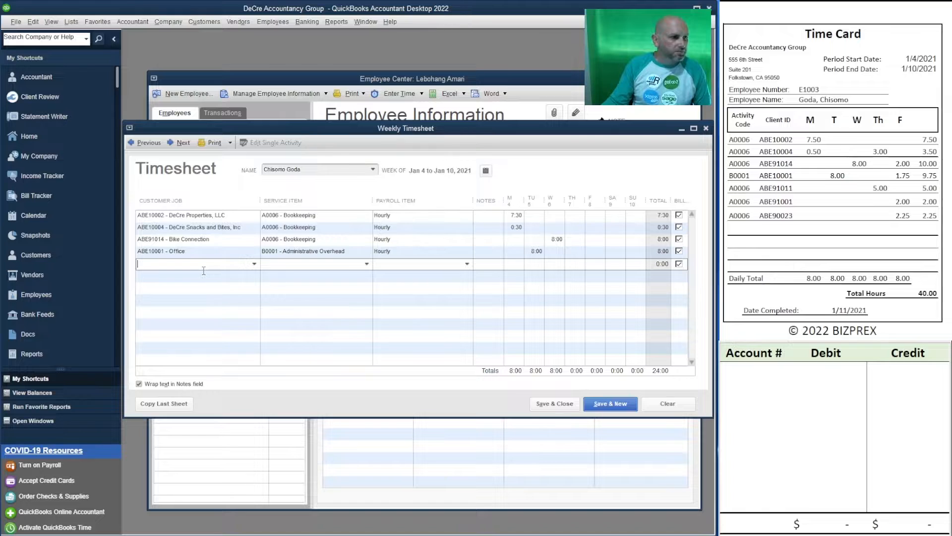
# Add customer job ABE91011 - Small Town Childcare in the fifth row with 5 Thursday hours.
pyautogui.write('ABE')
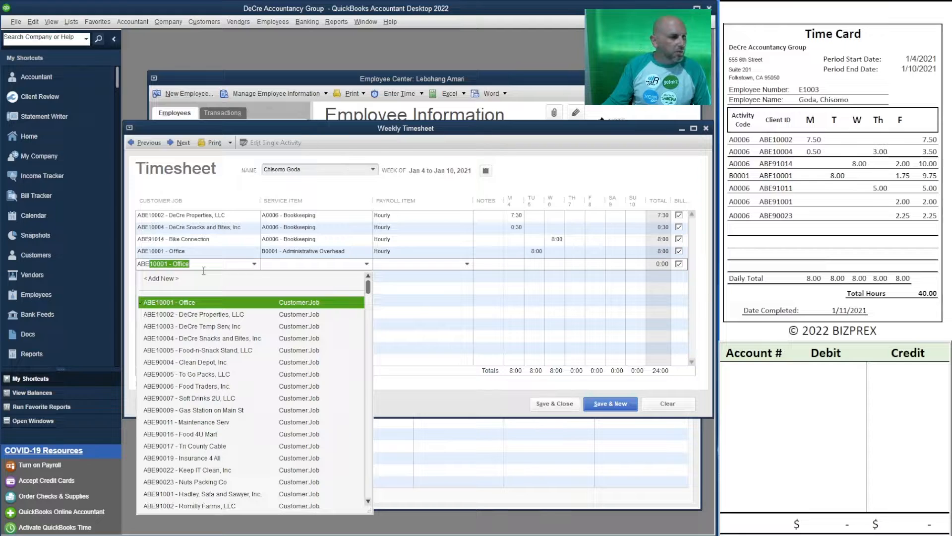
pyautogui.write('9')
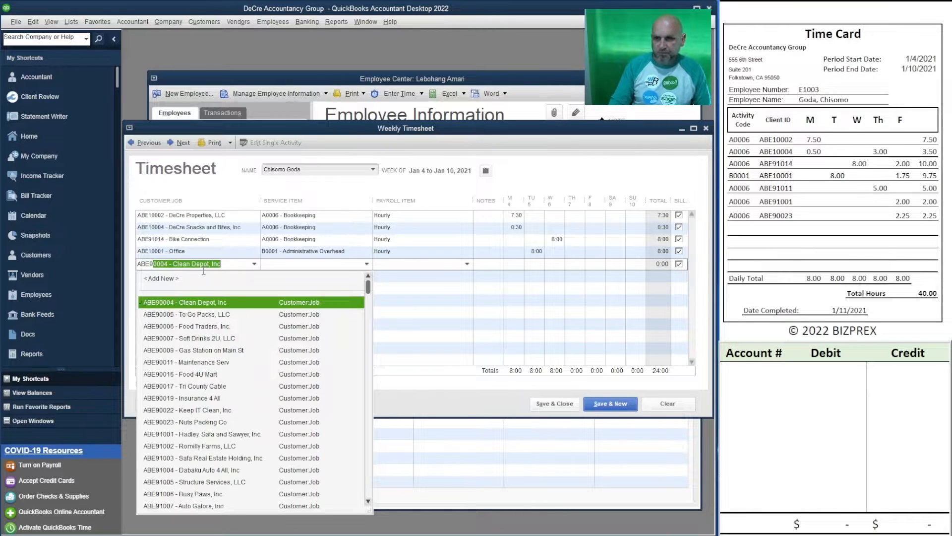
pyautogui.write('1011 - Small Town Childcare')
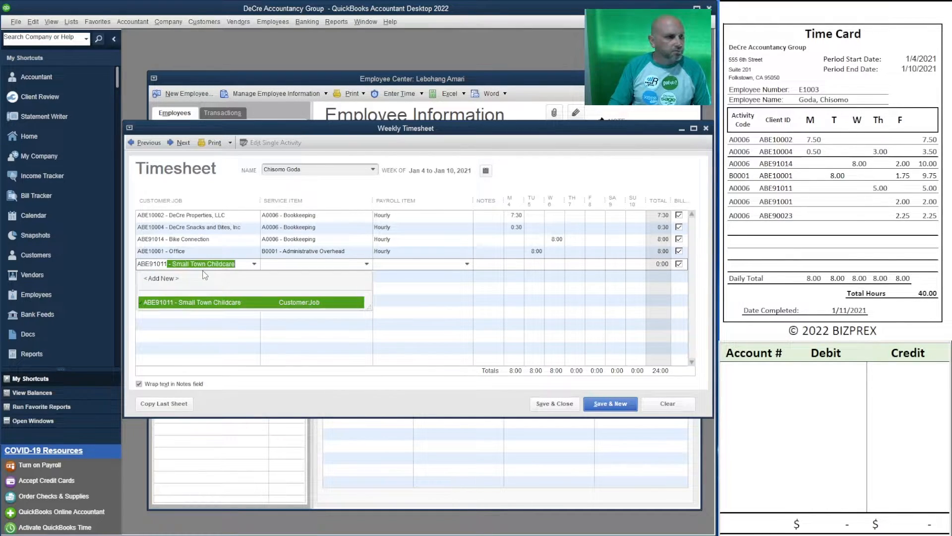
pyautogui.press('Tab')
pyautogui.press('Tab')
pyautogui.press('Tab')
pyautogui.press('Tab')
pyautogui.press('Tab')
pyautogui.press('Tab')
pyautogui.press('Tab')
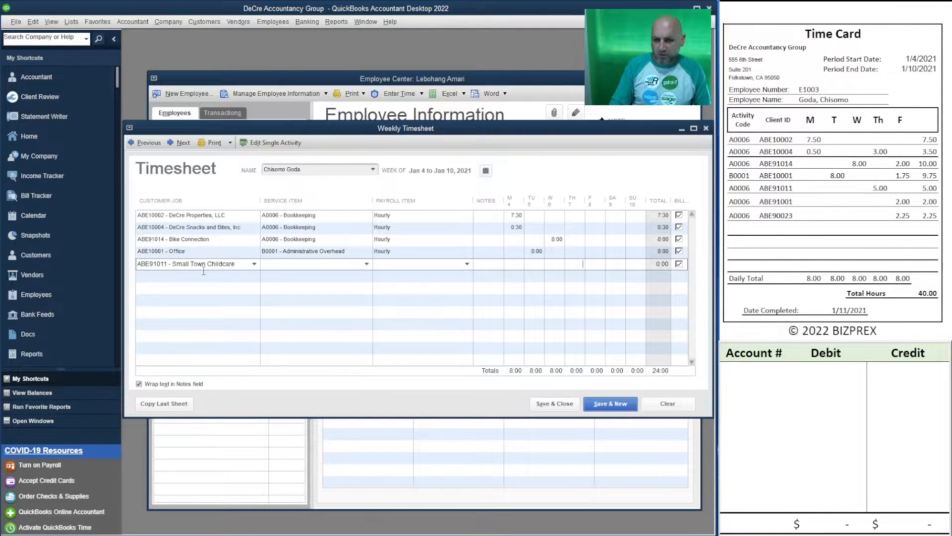
pyautogui.write('5')
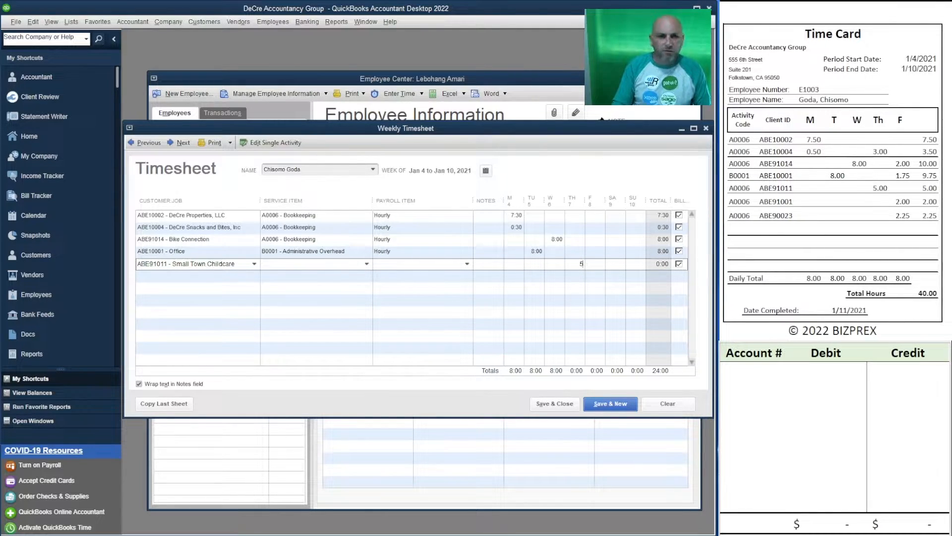
# Set the Small Town Childcare row's service item to A0006 - Bookkeeping and its payroll item to Hourly.
pyautogui.click(203, 271)
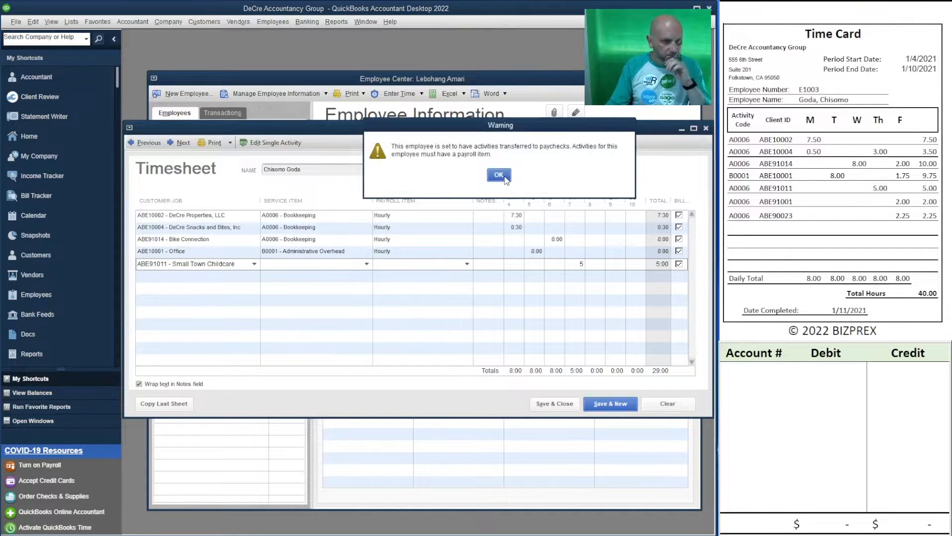
pyautogui.click(502, 177)
pyautogui.click(582, 238)
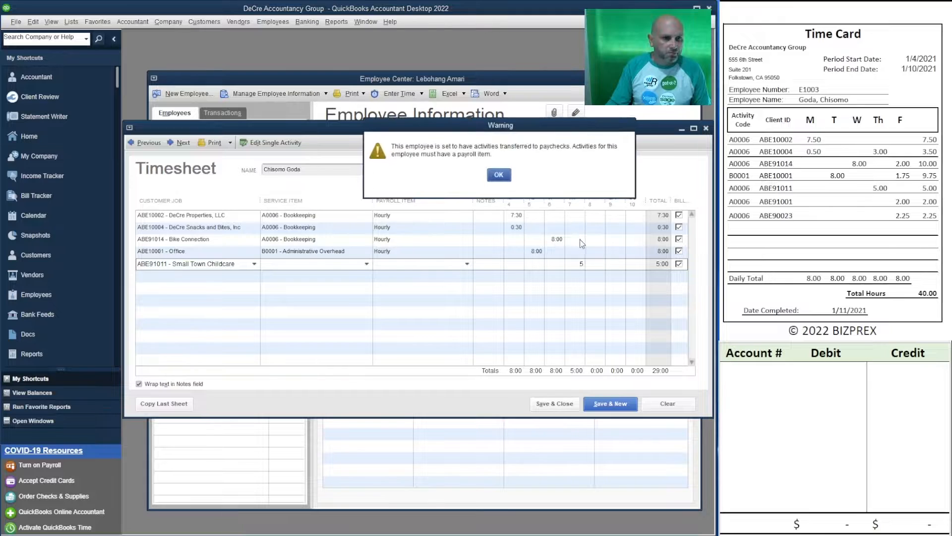
pyautogui.click(497, 178)
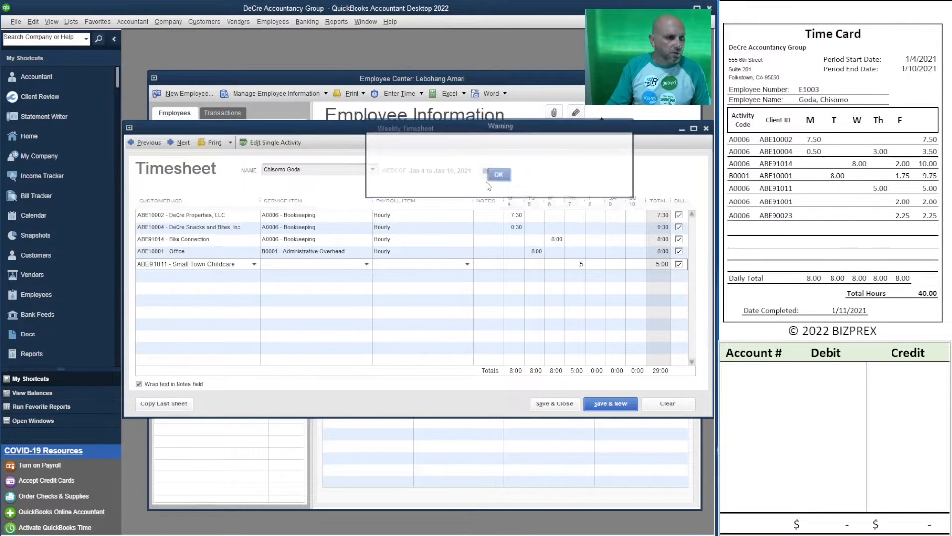
pyautogui.click(313, 265)
pyautogui.write('A0001 - Income Tax')
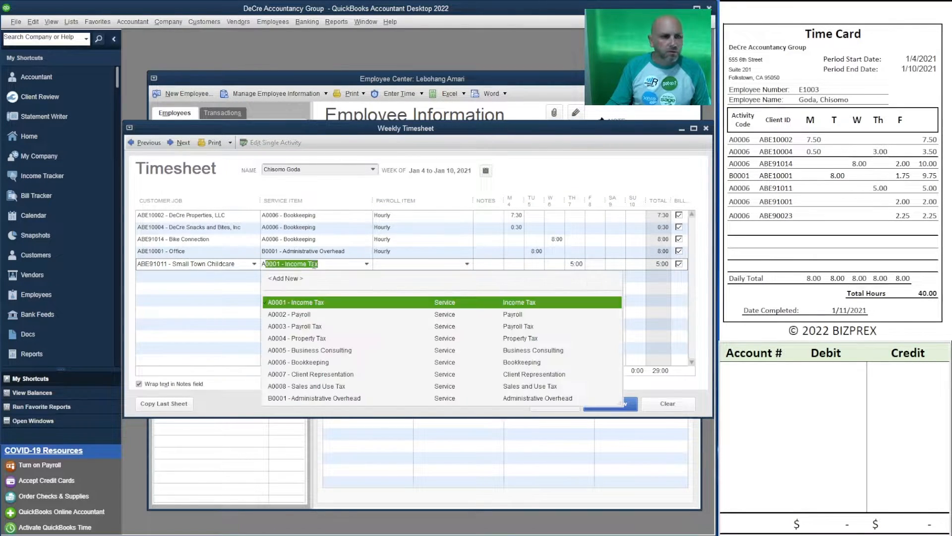
pyautogui.click(312, 362)
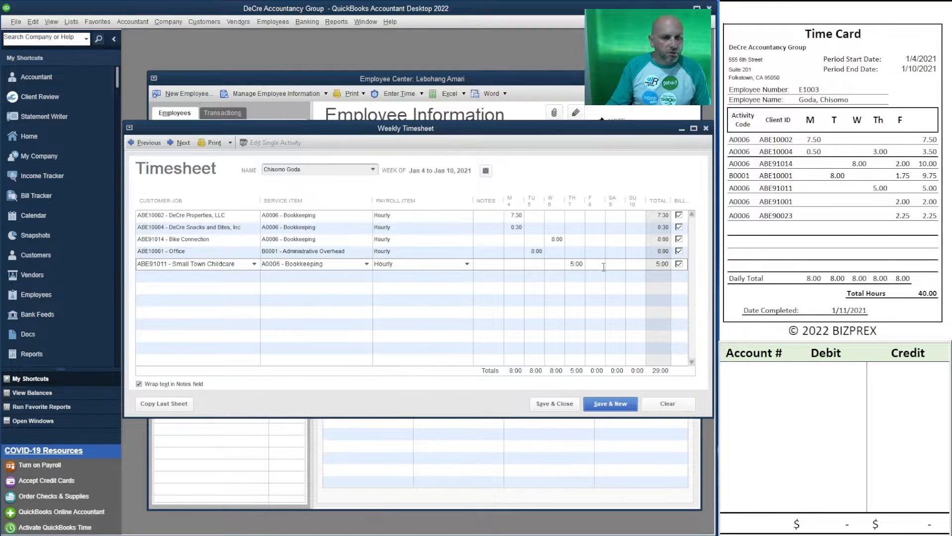
# Enter 3 Thursday hours in the DeCre Snacks and Bites, Inc row.
pyautogui.click(575, 228)
pyautogui.write('3')
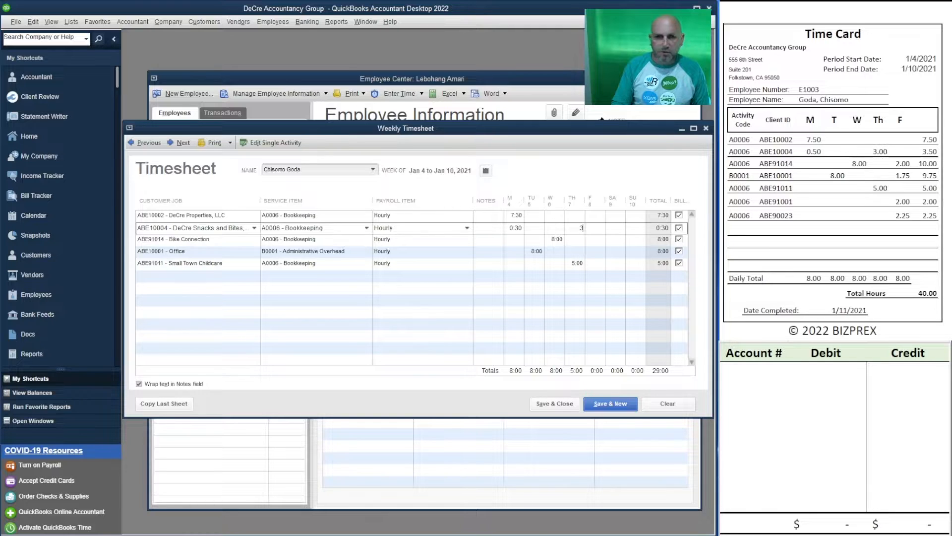
pyautogui.press('Down')
pyautogui.press('Down')
pyautogui.press('Down')
pyautogui.press('Down')
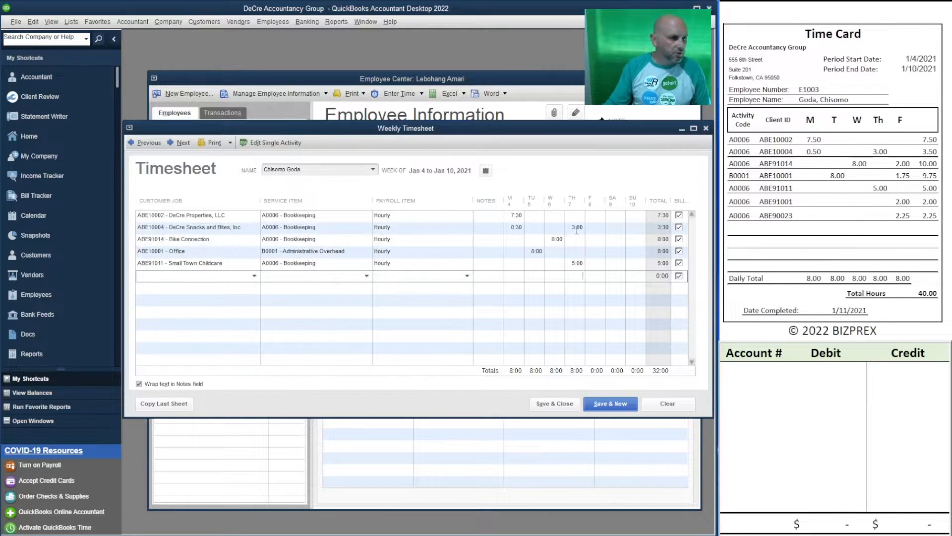
# Fill the sixth row with customer job ABE91001 - Hadley, Safa and Sawyer, Inc., service item A0006 - Bookkeeping and payroll item Hourly.
pyautogui.click(193, 278)
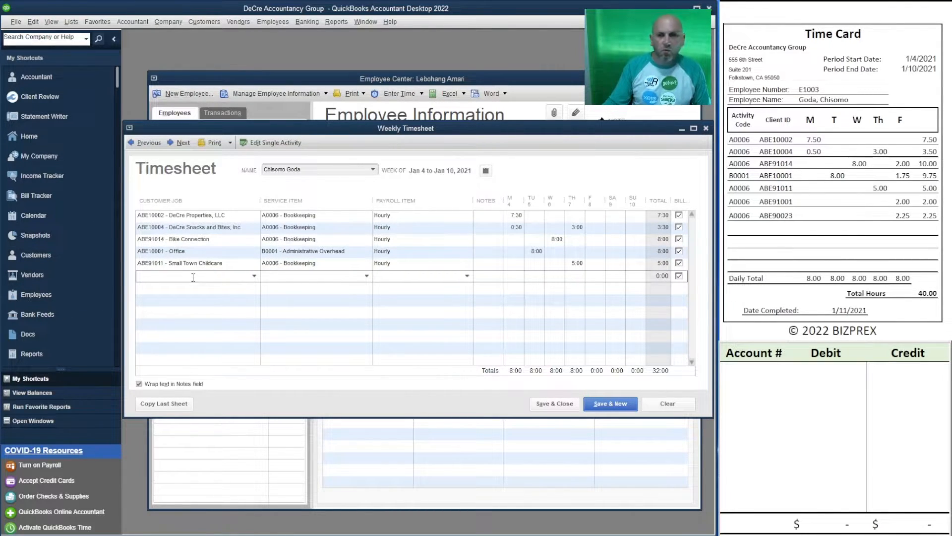
pyautogui.write('ABE91')
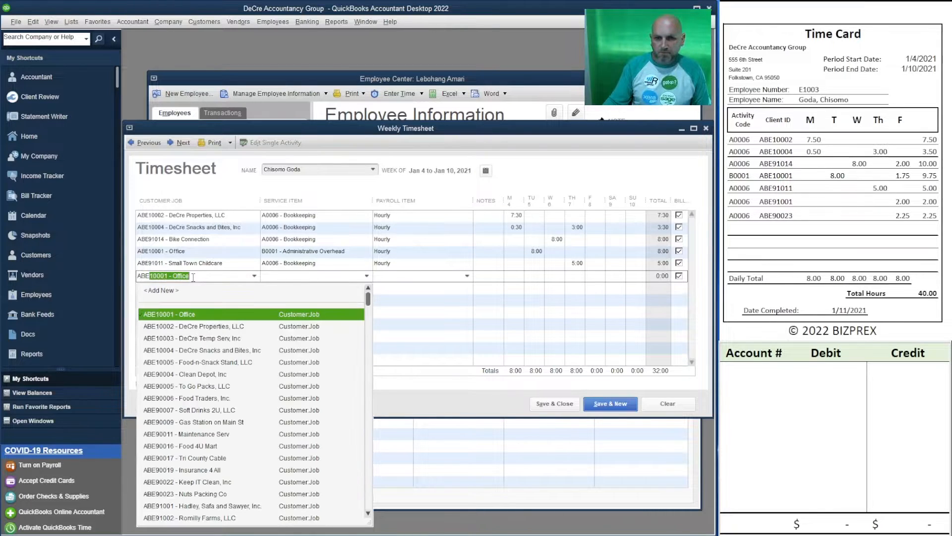
pyautogui.write('001')
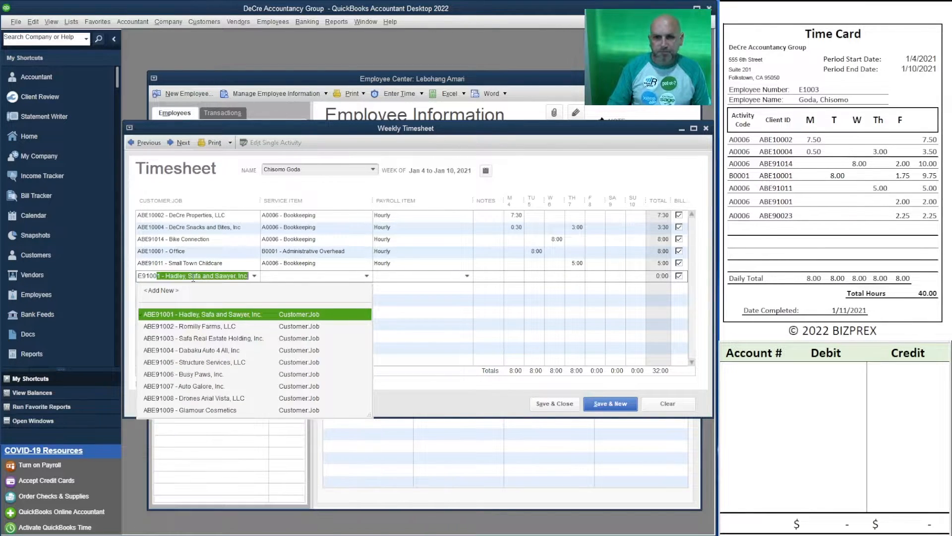
pyautogui.press('Tab')
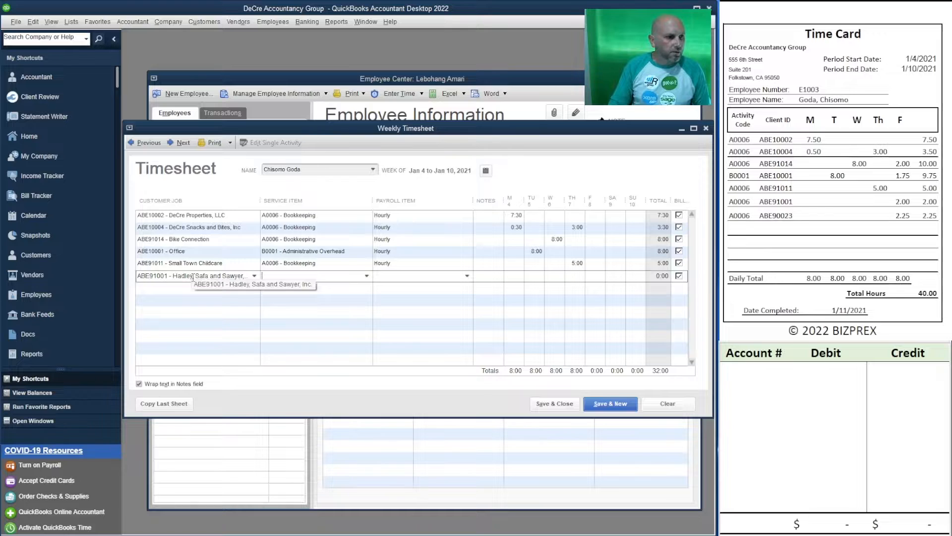
pyautogui.write('A0001 - Income Tax')
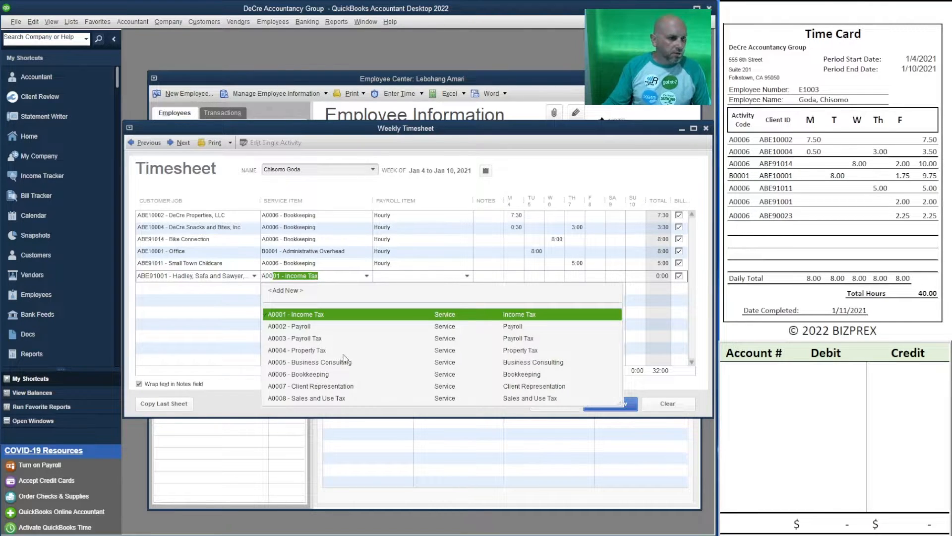
pyautogui.click(297, 374)
pyautogui.press('Tab')
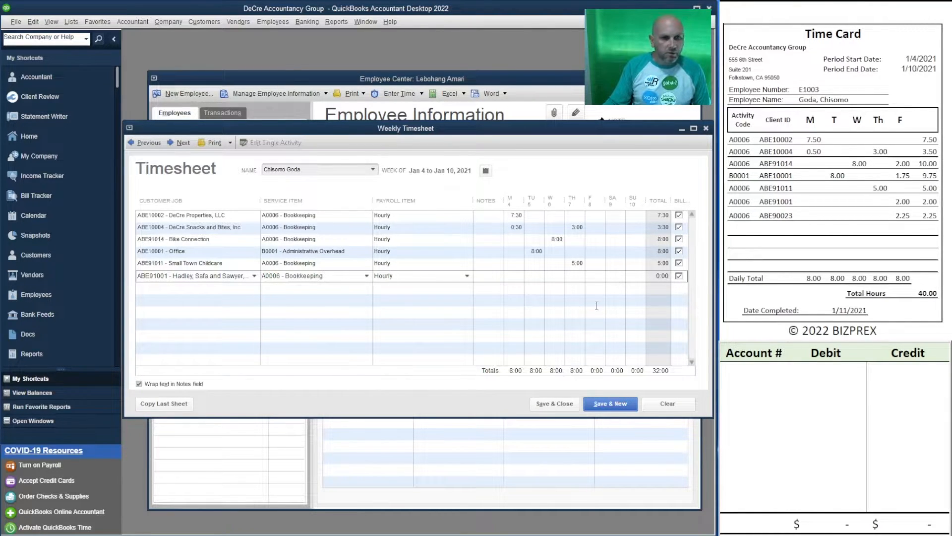
# Enter 2 Friday hours in the Hadley, Safa and Sawyer, Inc. row.
pyautogui.press('Tab')
pyautogui.press('Tab')
pyautogui.press('Tab')
pyautogui.press('Tab')
pyautogui.press('Tab')
pyautogui.press('Tab')
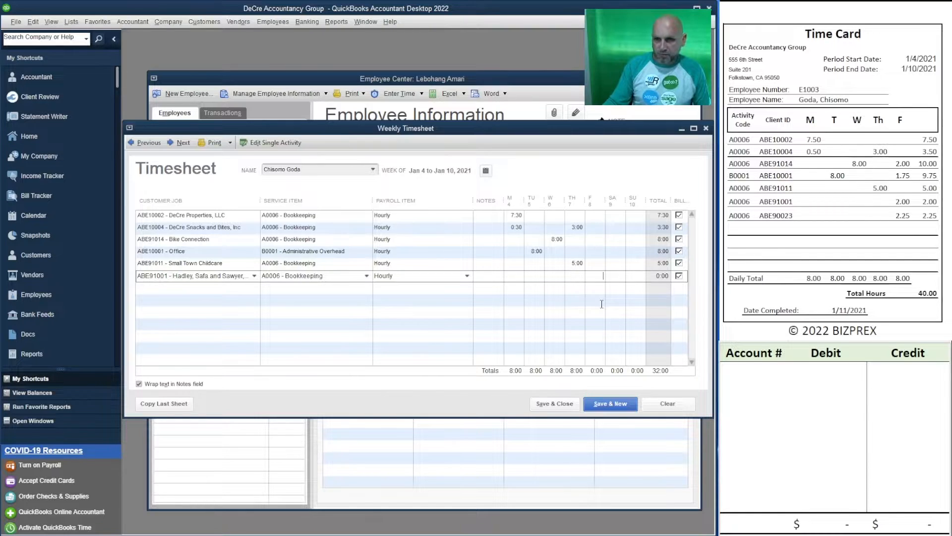
pyautogui.write('2')
pyautogui.press('Tab')
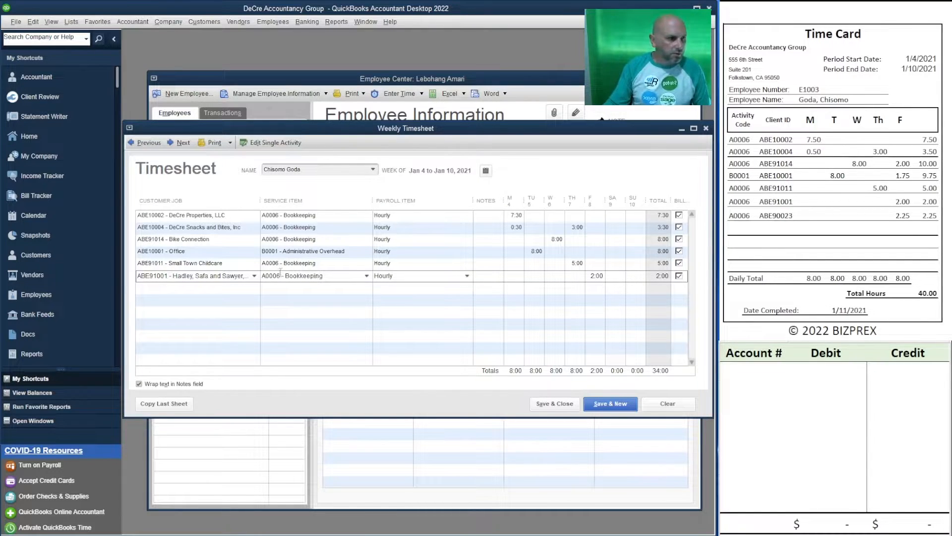
# Fill the seventh row with customer job ABE90023 - Nuts Packing Co, service item A0006 - Bookkeeping and payroll item Hourly.
pyautogui.click(218, 288)
pyautogui.write('ABE')
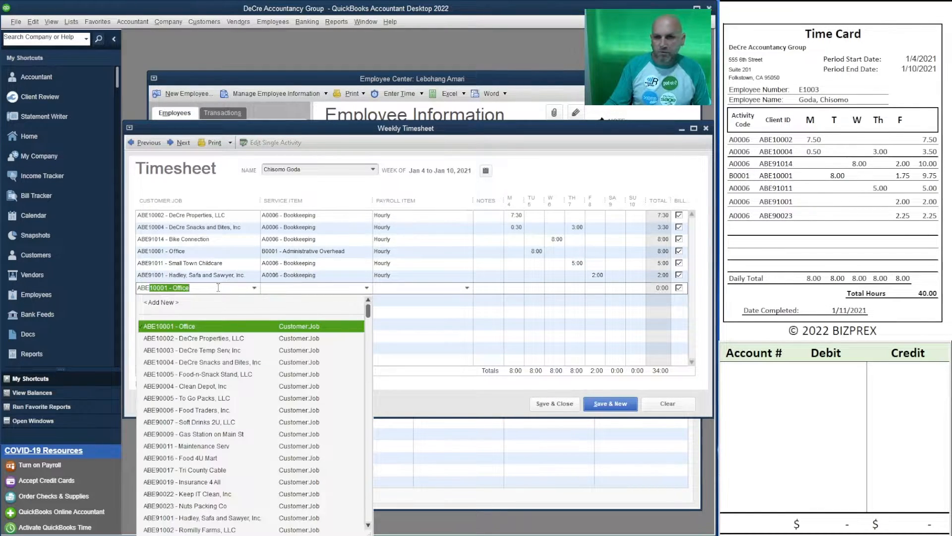
pyautogui.write('90')
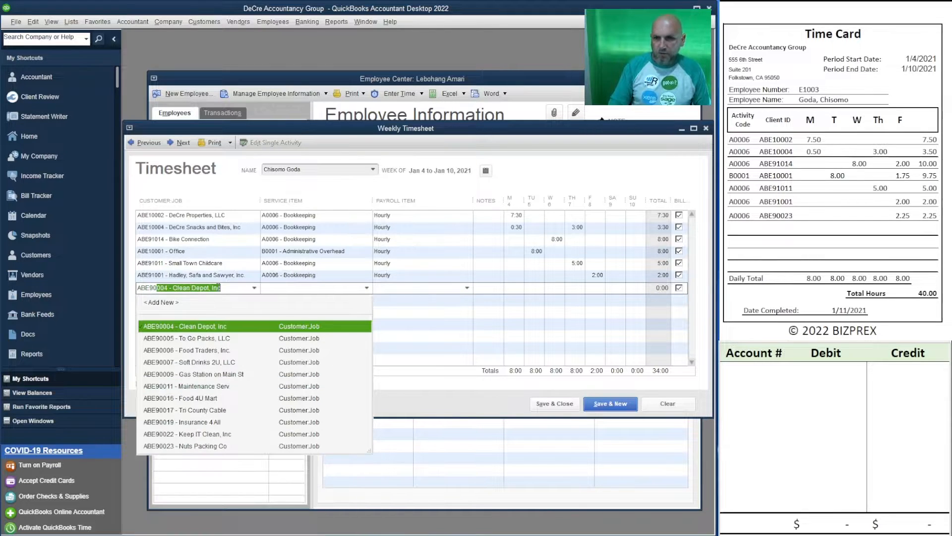
pyautogui.write('023 - Nuts Packing Co')
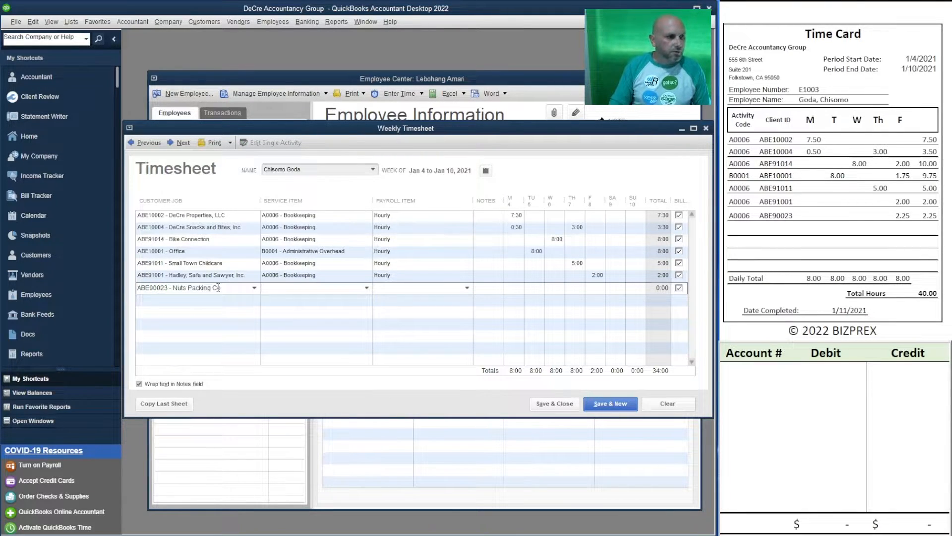
pyautogui.press('Tab')
pyautogui.write('A0006')
pyautogui.press('Tab')
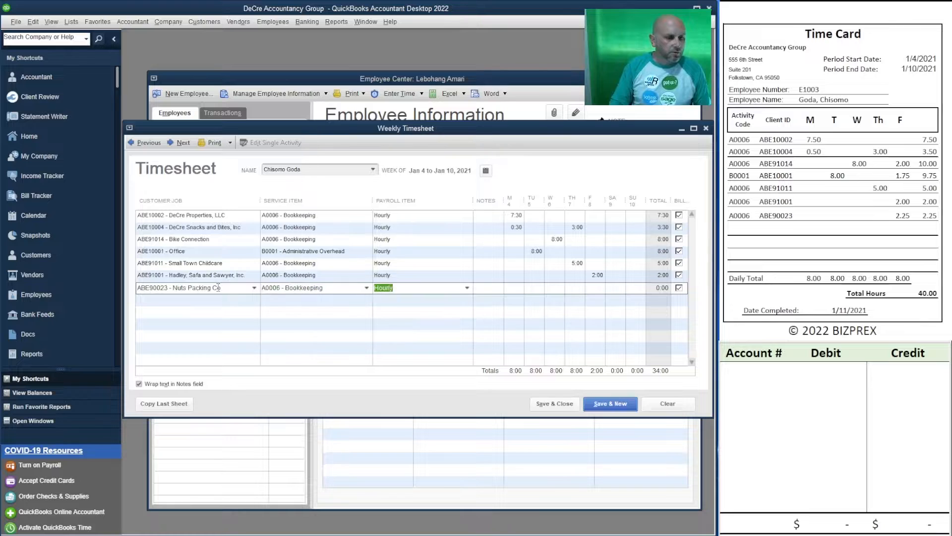
# Enter 2.25 Friday hours in the Nuts Packing Co row.
pyautogui.press('Tab')
pyautogui.press('Tab')
pyautogui.press('Tab')
pyautogui.press('Tab')
pyautogui.press('Tab')
pyautogui.press('Tab')
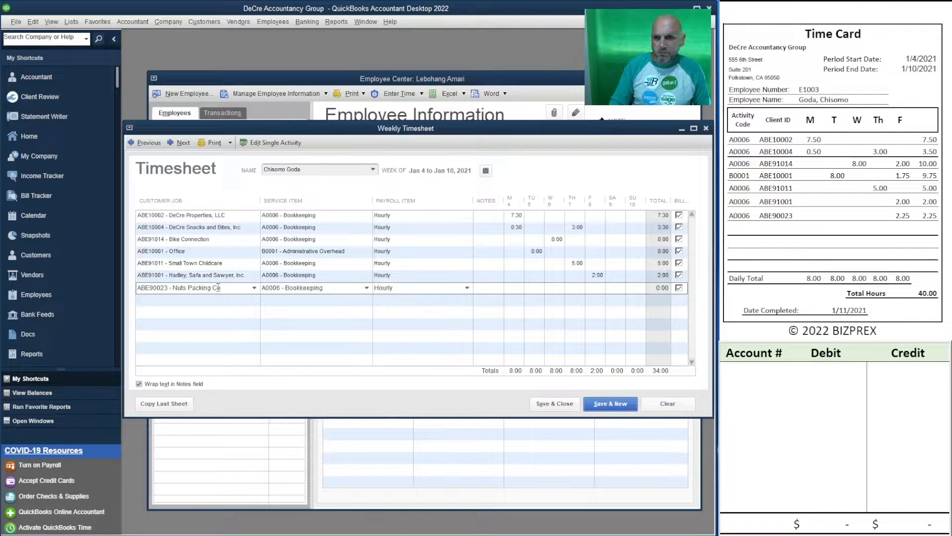
pyautogui.write('2.25')
pyautogui.press('Tab')
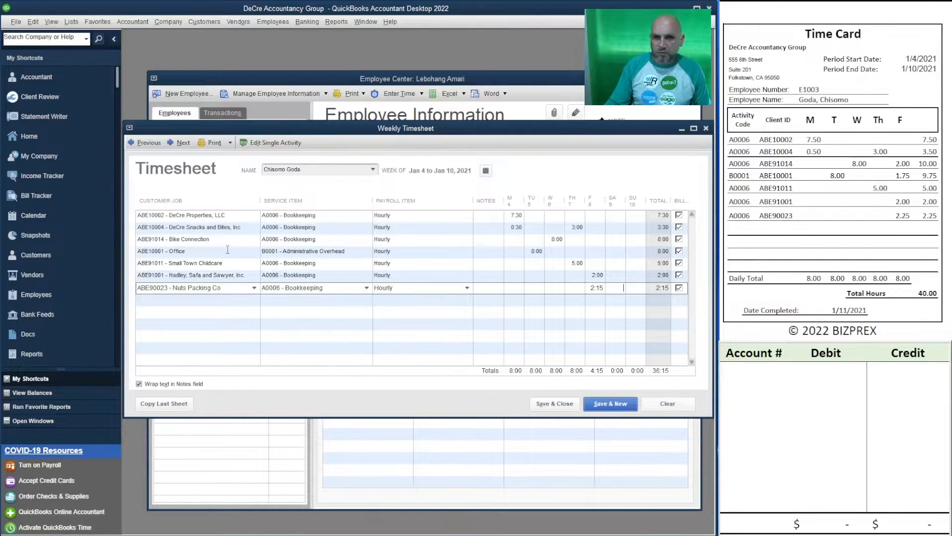
# Enter 1.75 Friday hours for Office and 2 for Bike Connection, and make the Office row non-billable.
pyautogui.click(602, 253)
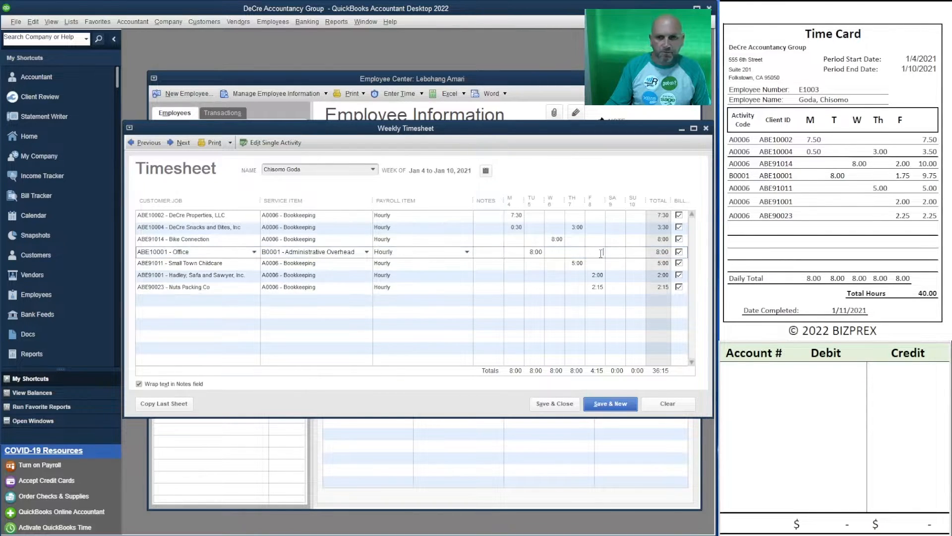
pyautogui.write('1.75')
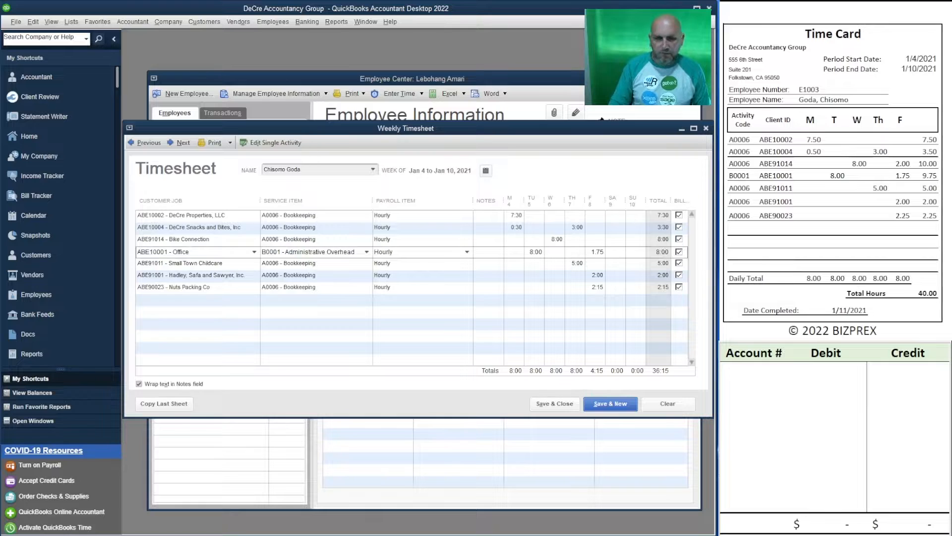
pyautogui.press('Up')
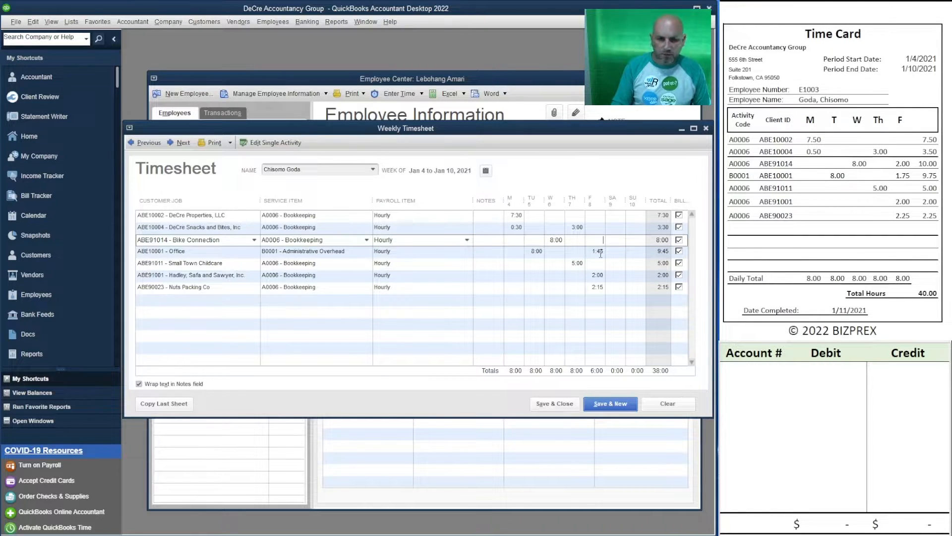
pyautogui.write('2')
pyautogui.press('Down')
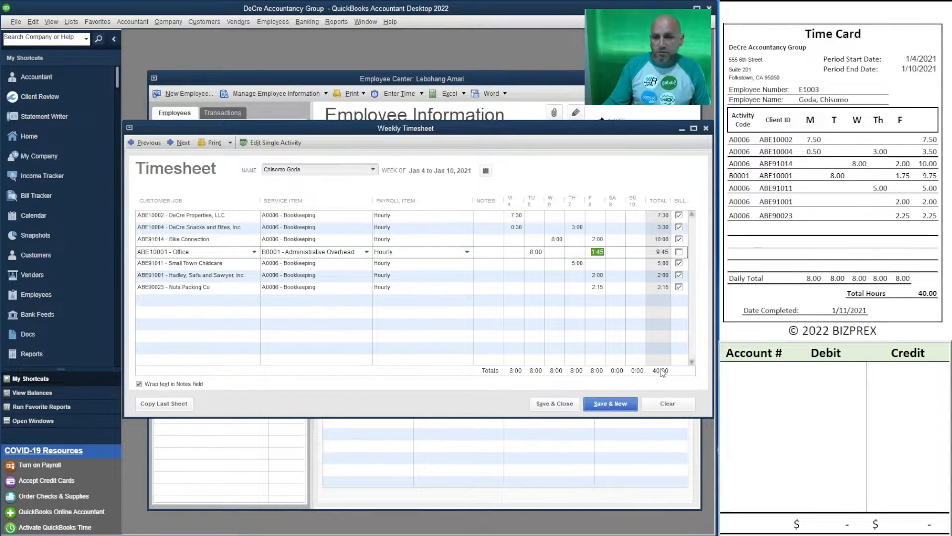
# Save the timesheet and open the same employee's blank timesheet for the week of Jan 11 to Jan 17, 2021.
pyautogui.click(611, 404)
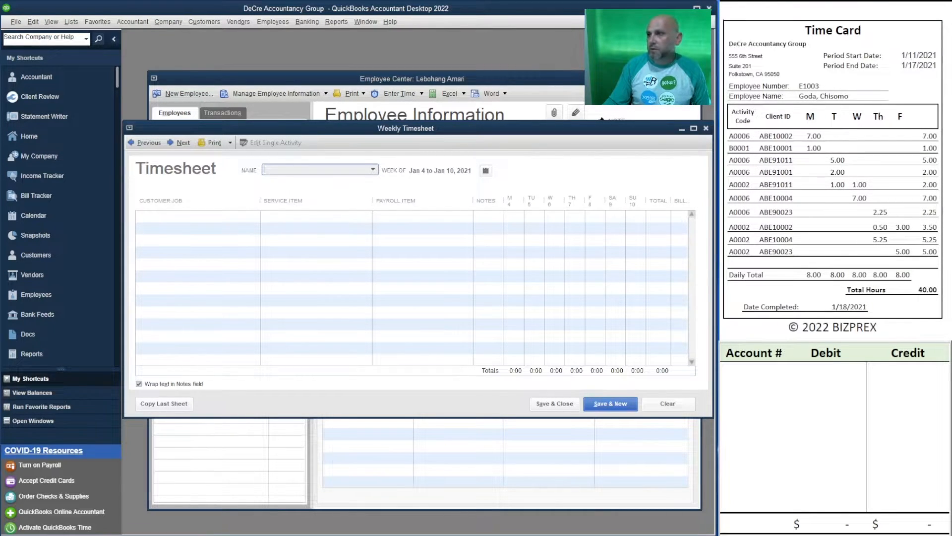
pyautogui.click(373, 169)
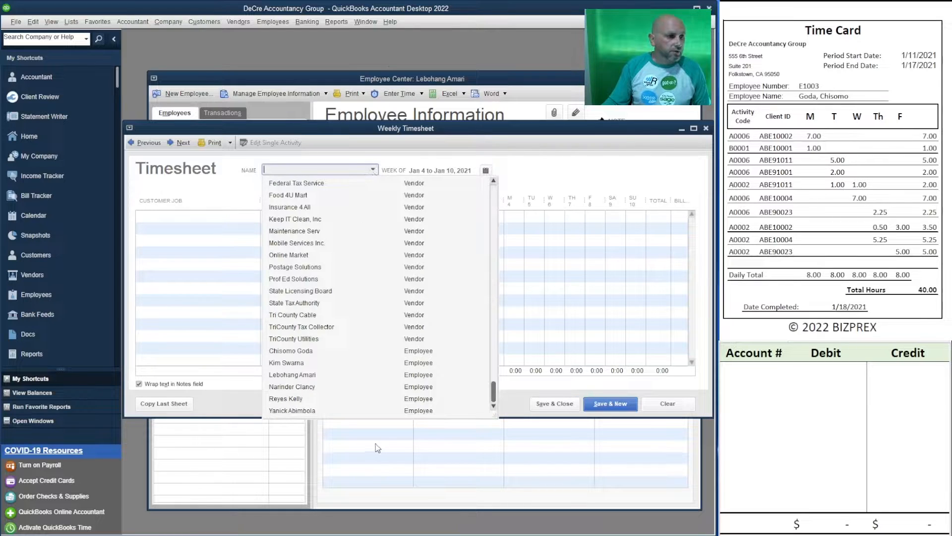
pyautogui.click(326, 354)
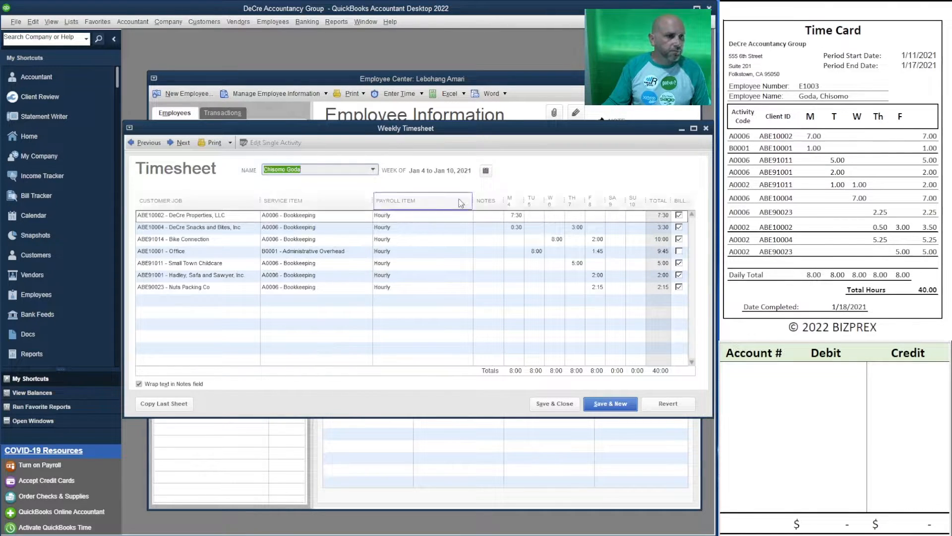
pyautogui.click(181, 145)
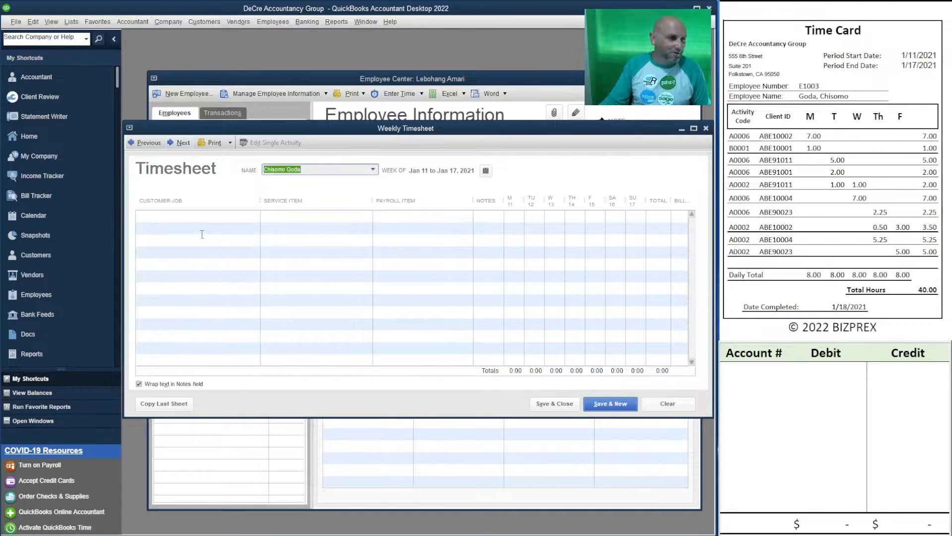
# Fill the first row with customer job ABE10002 - DeCre Properties, LLC, service item A0006 - Bookkeeping, payroll item Hourly and 7 Monday hours.
pyautogui.click(201, 216)
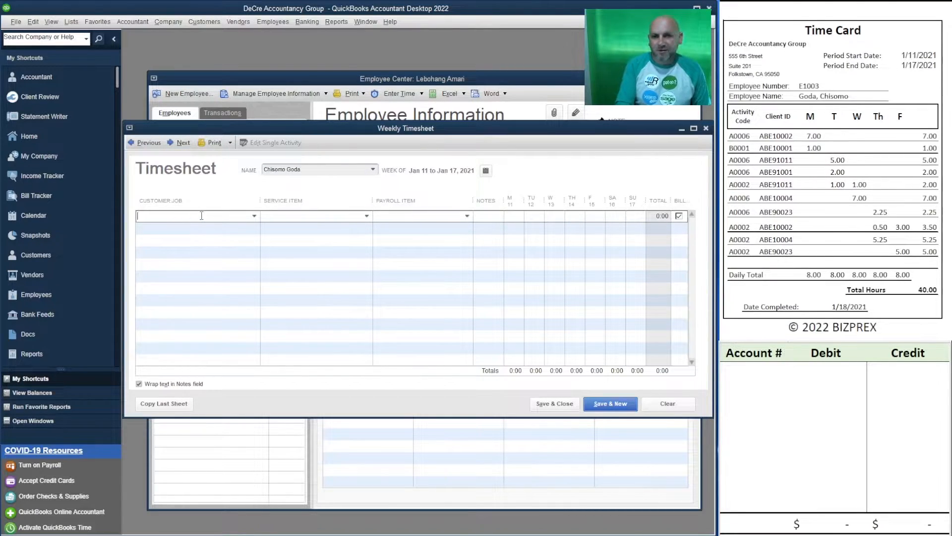
pyautogui.write('ABE')
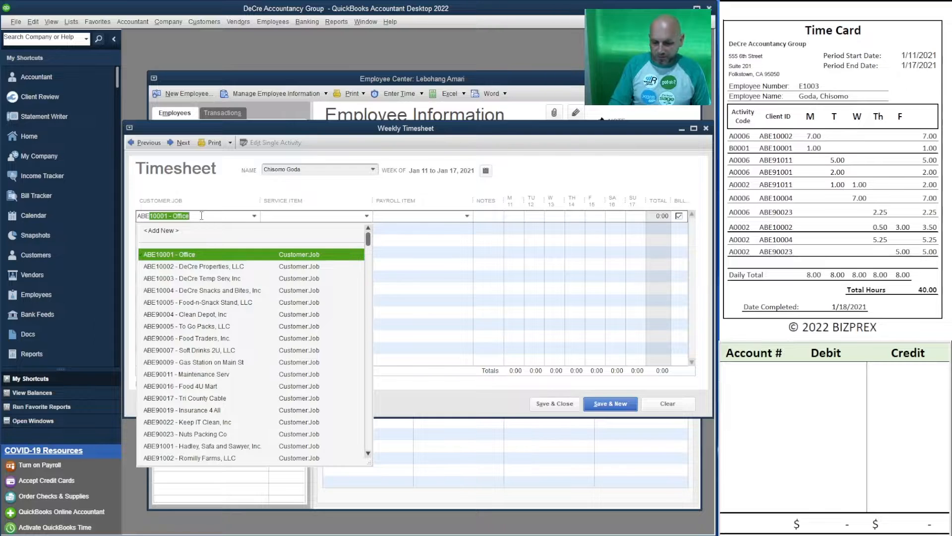
pyautogui.write('10002')
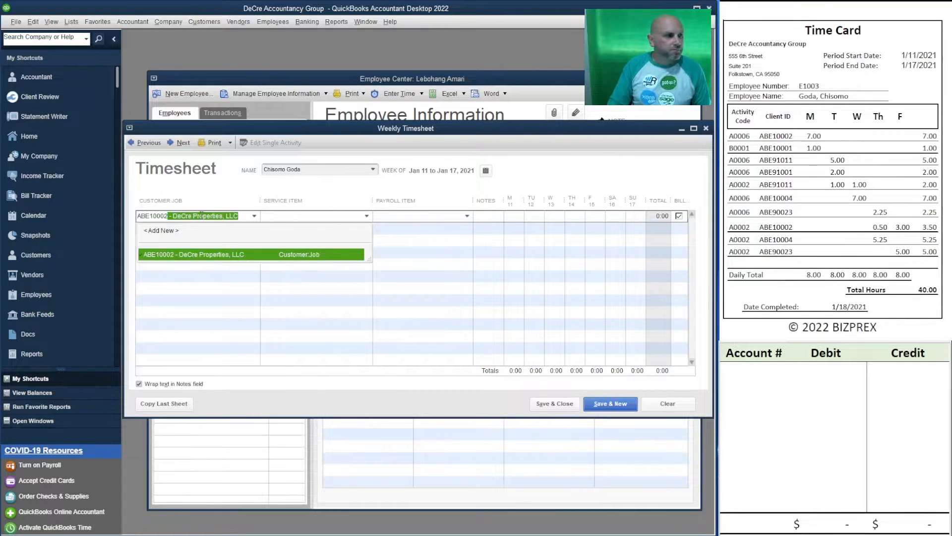
pyautogui.press('Tab')
pyautogui.write('A0006')
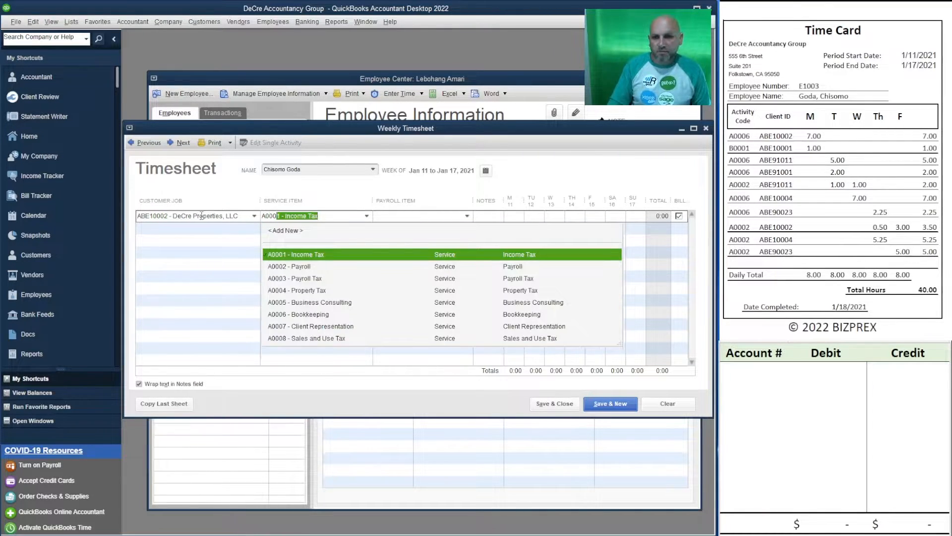
pyautogui.press('Tab')
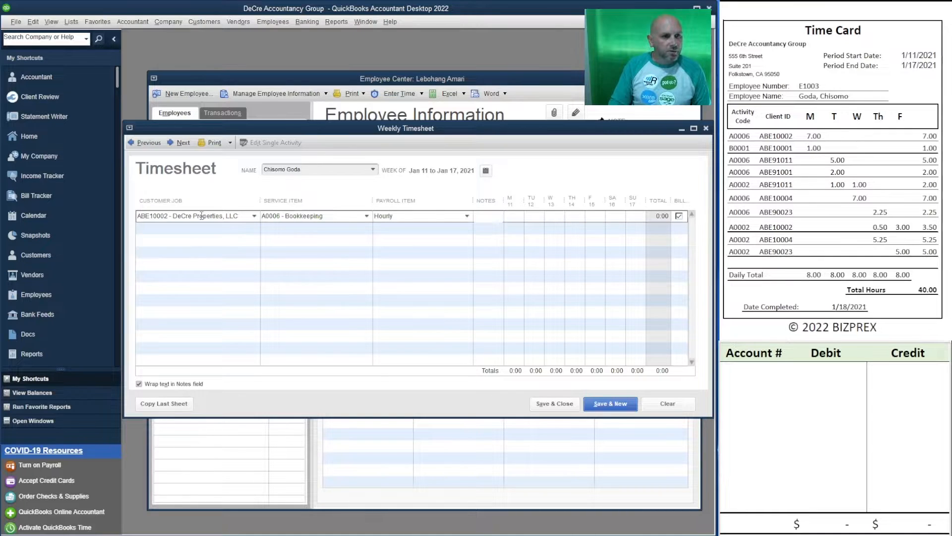
pyautogui.press('Tab')
pyautogui.write('7')
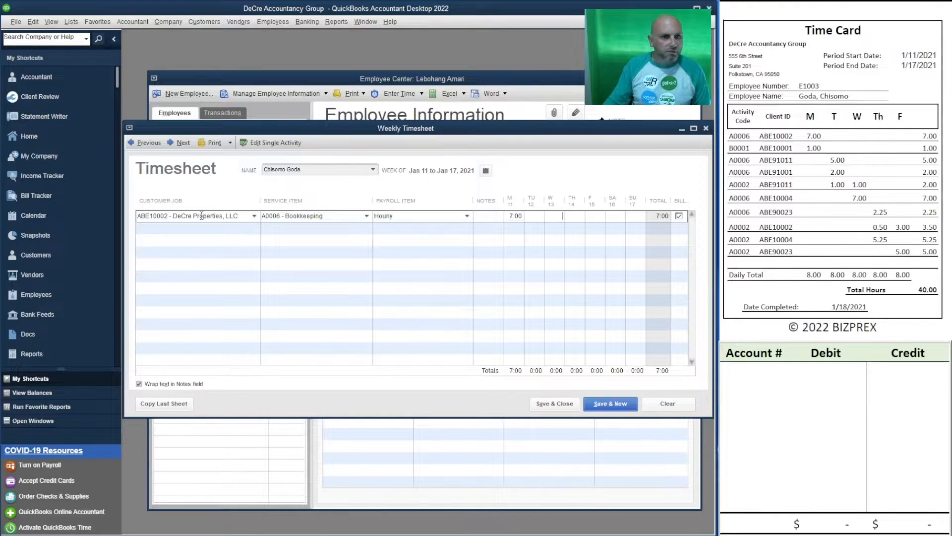
# Fill the second row with customer job ABE10001 - Office, service item B0001 - Administrative Overhead and payroll item Hourly.
pyautogui.click(164, 228)
pyautogui.write('ABE')
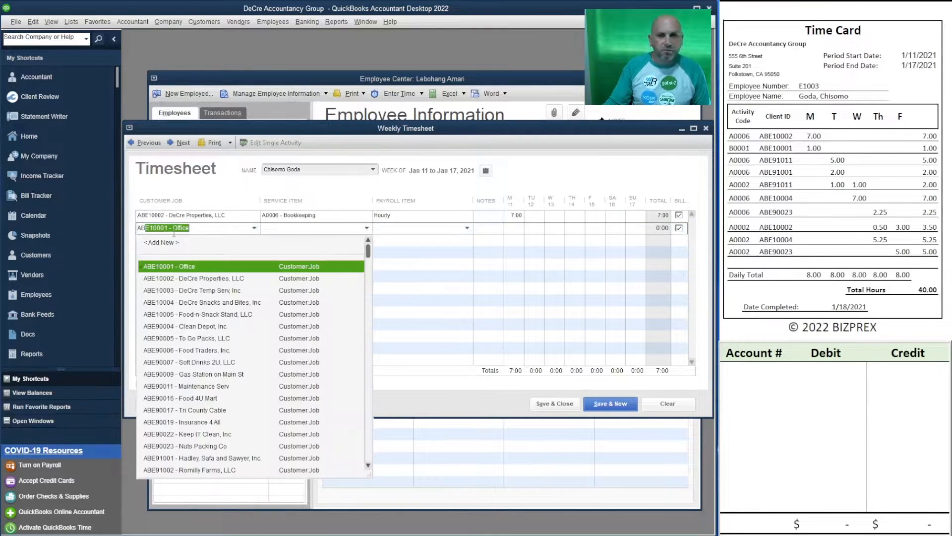
pyautogui.write('1')
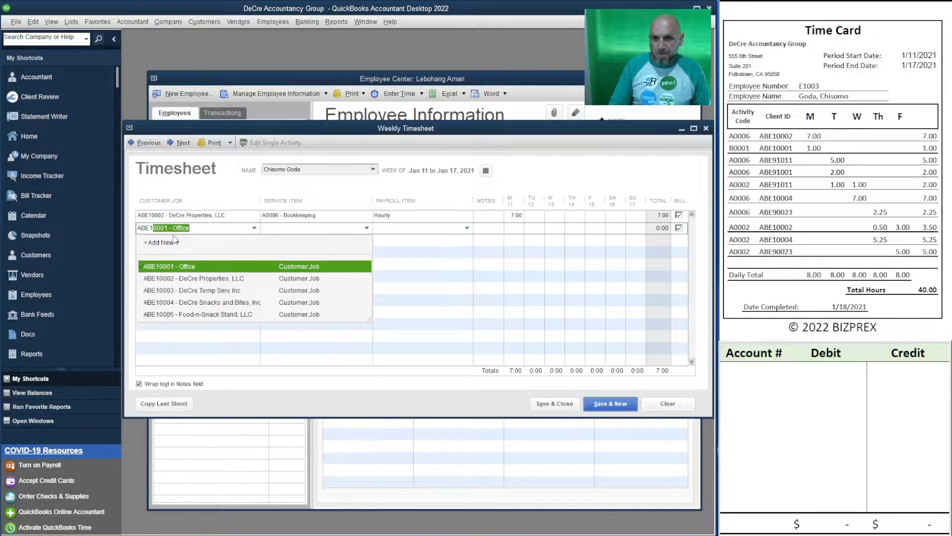
pyautogui.write('0')
pyautogui.press('Tab')
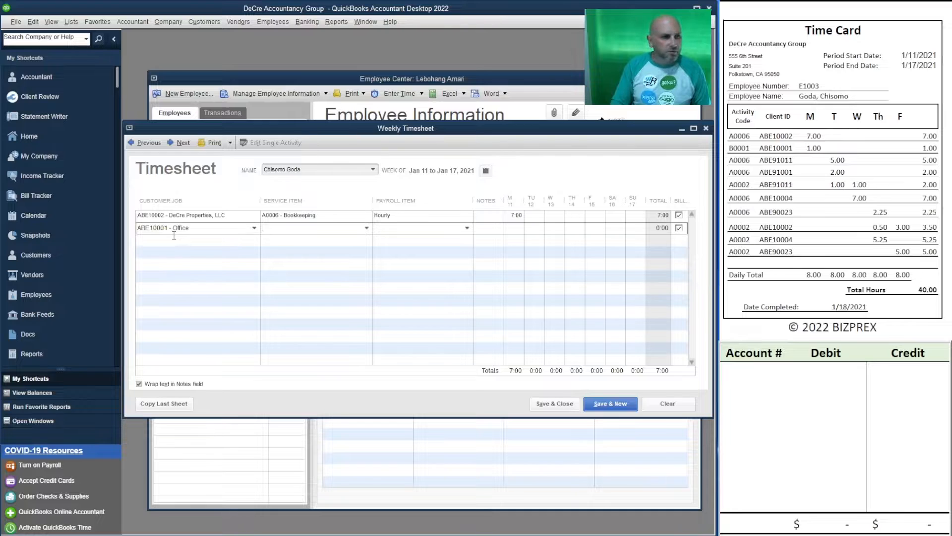
pyautogui.click(367, 228)
pyautogui.click(317, 366)
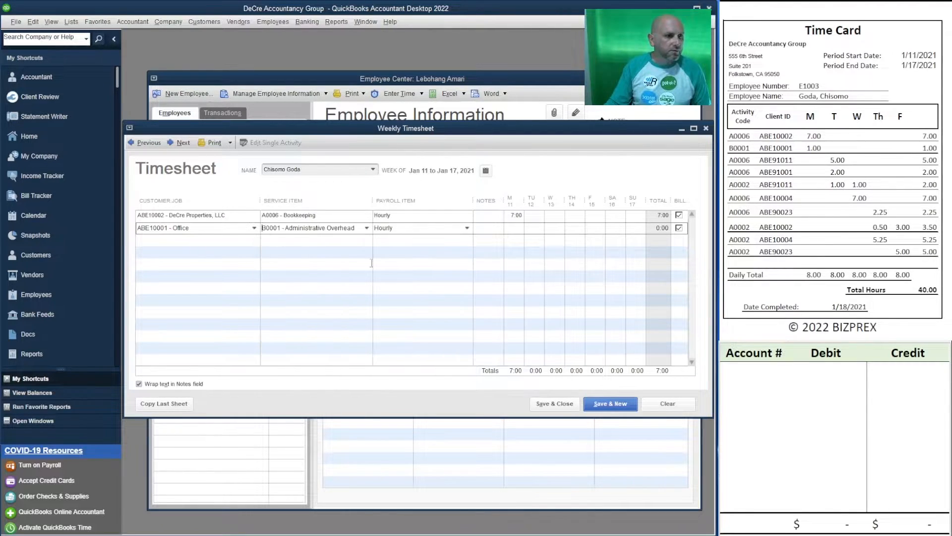
# Enter 1 Monday hour in the Office row and make that row non-billable.
pyautogui.click(518, 229)
pyautogui.write('1:00')
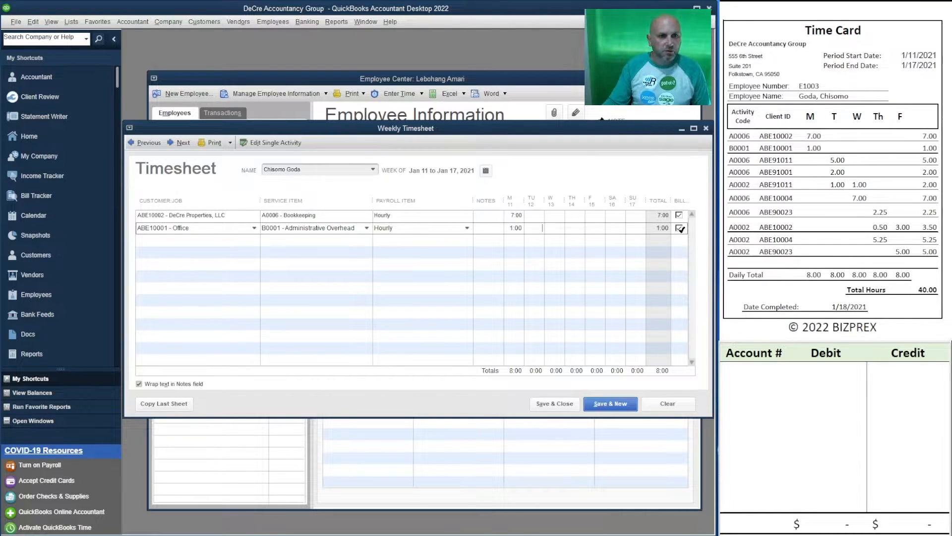
pyautogui.click(679, 228)
# Fill the third row with customer job ABE91011 - Small Town Childcare, service item A0006 - Bookkeeping and payroll item Hourly.
pyautogui.click(158, 243)
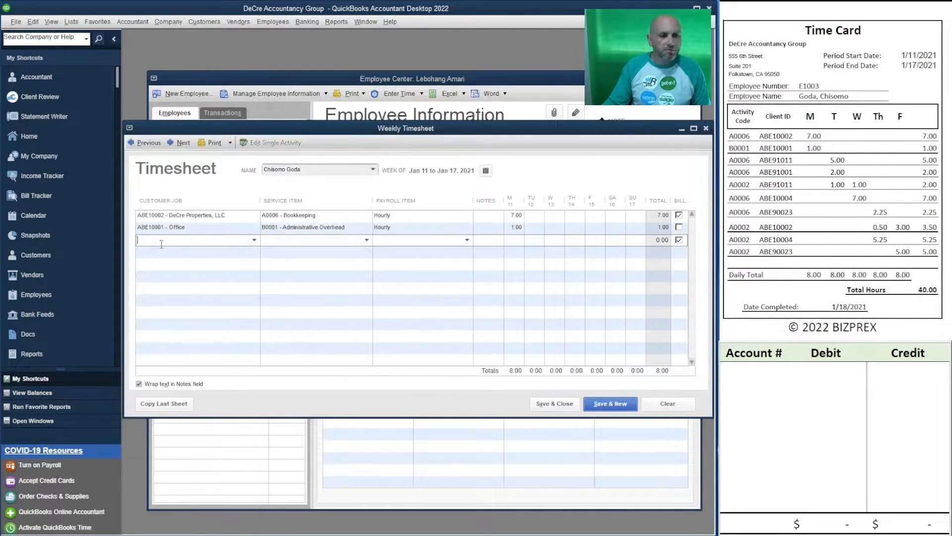
pyautogui.write('ABE9')
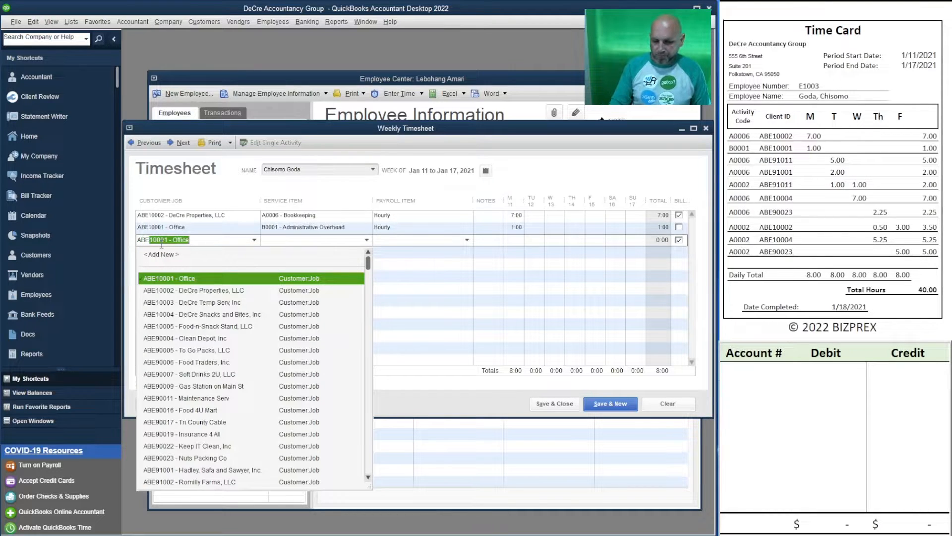
pyautogui.write('1041')
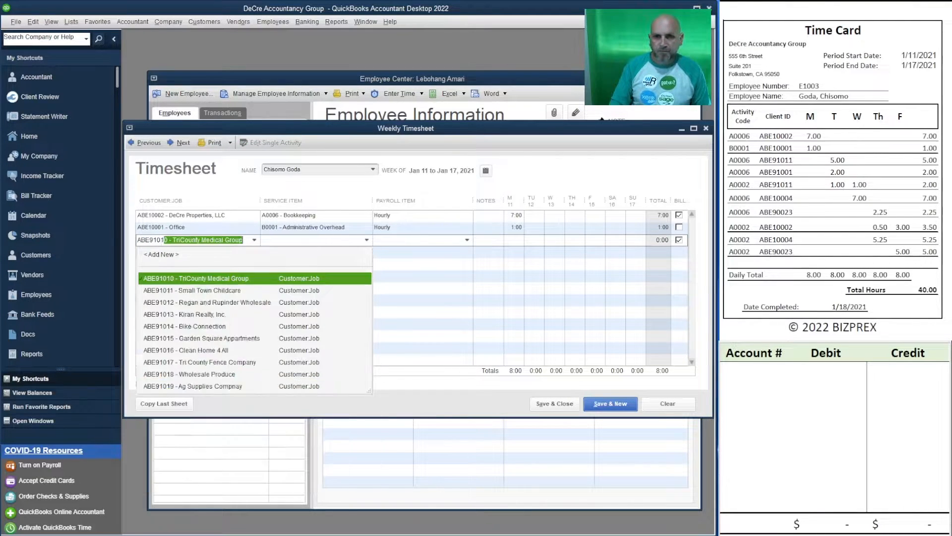
pyautogui.press('Tab')
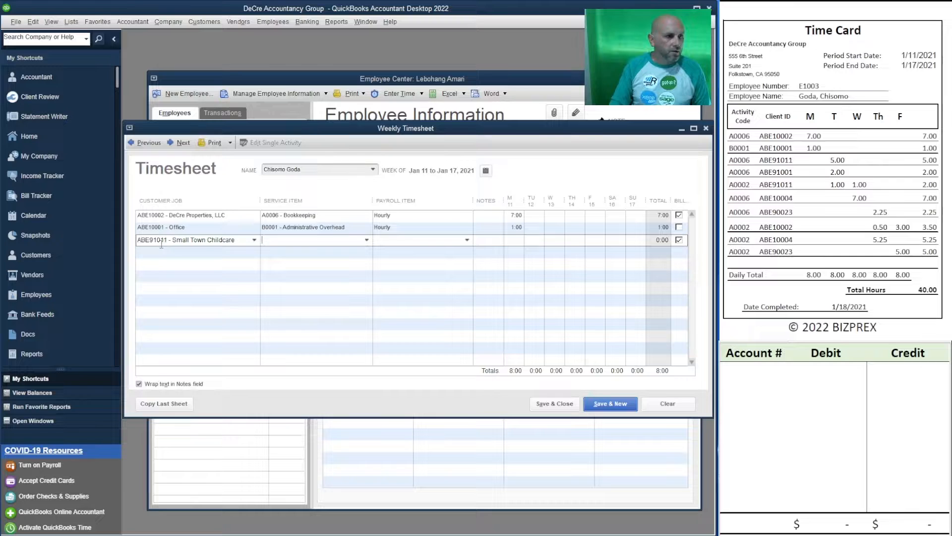
pyautogui.write('A000')
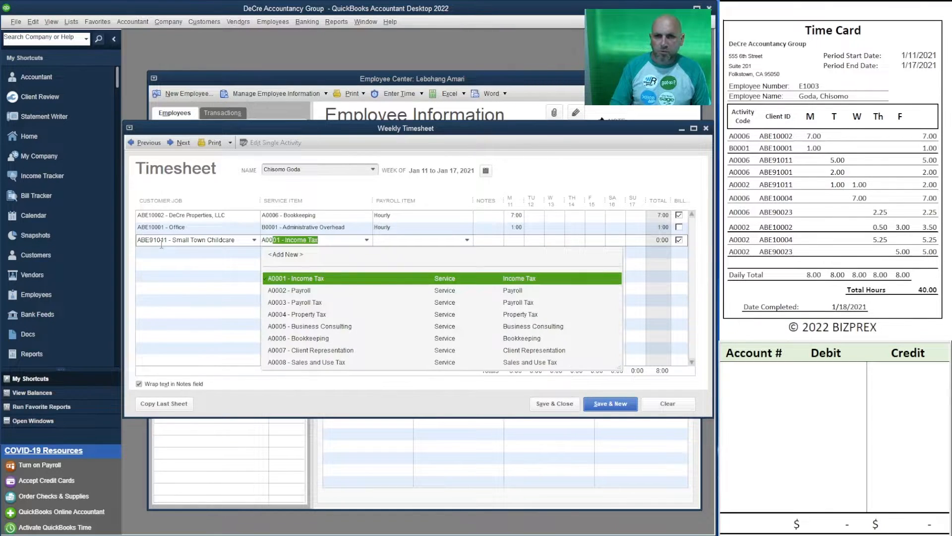
pyautogui.write('6')
pyautogui.press('Tab')
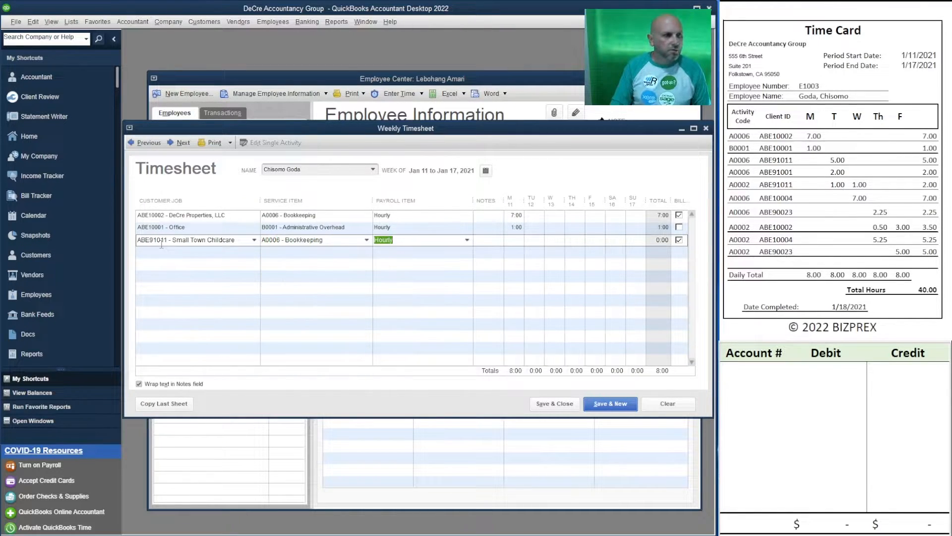
# Enter 5 Tuesday hours in the Small Town Childcare row.
pyautogui.press('Tab')
pyautogui.press('Tab')
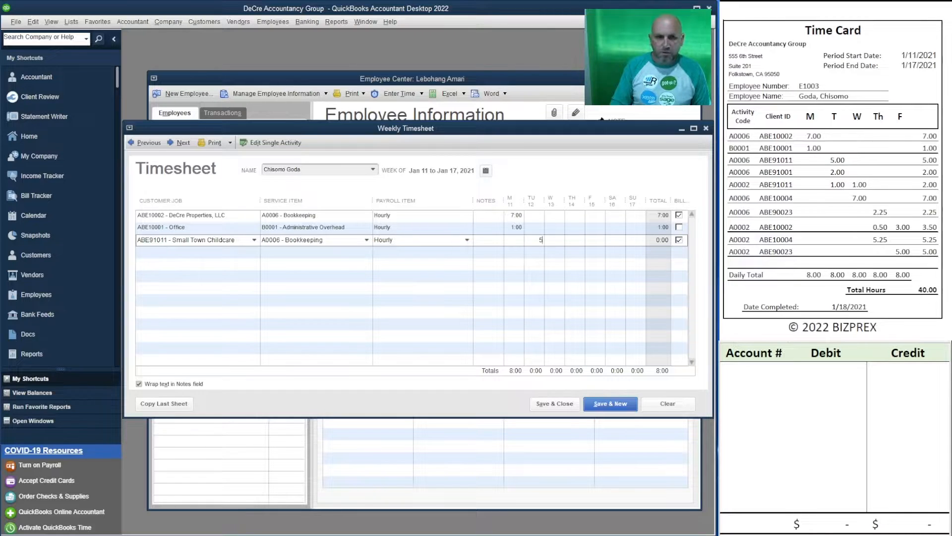
pyautogui.press('Tab')
pyautogui.press('Tab')
pyautogui.press('Tab')
pyautogui.press('Tab')
pyautogui.press('Tab')
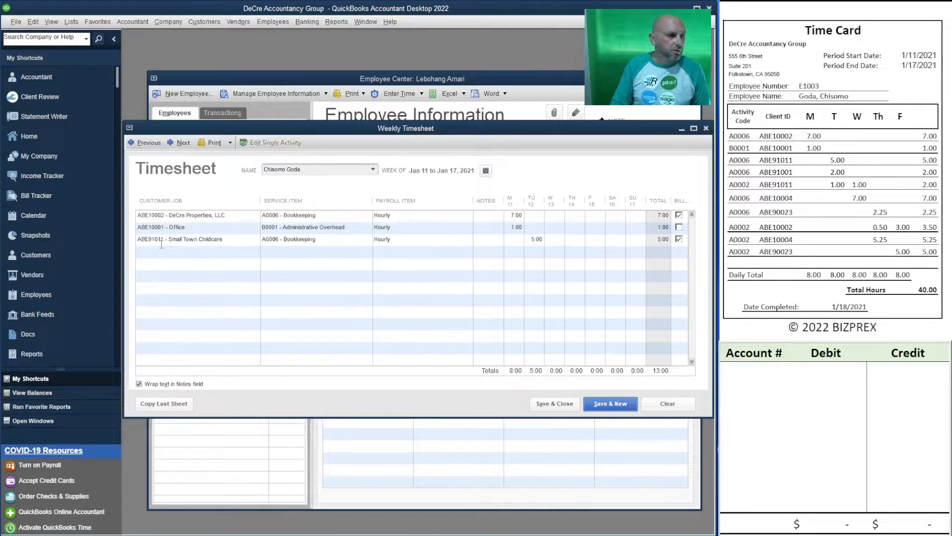
# Fill the fourth row with customer job ABE91001 - Hadley, Safa and Sawyer, Inc., service item A0006 - Bookkeeping and payroll item Hourly.
pyautogui.write('ABE')
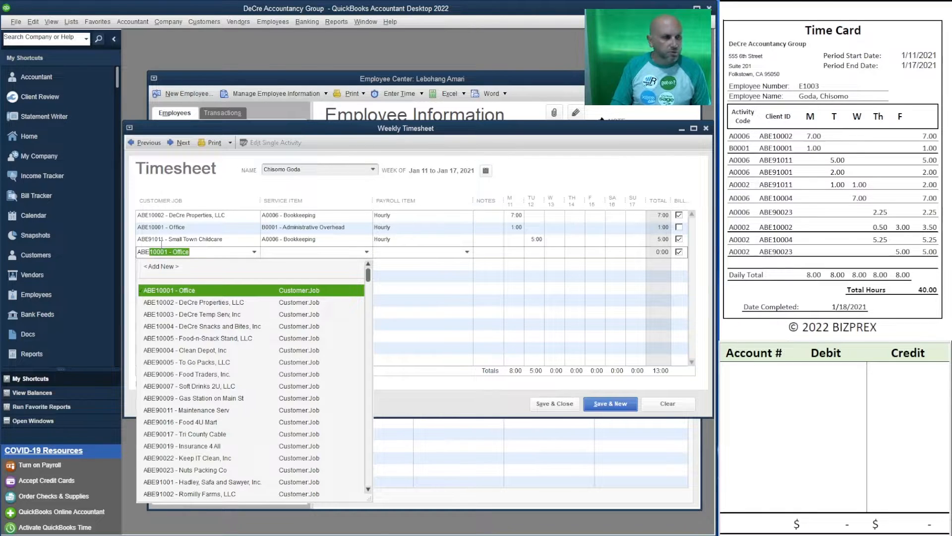
pyautogui.write('91')
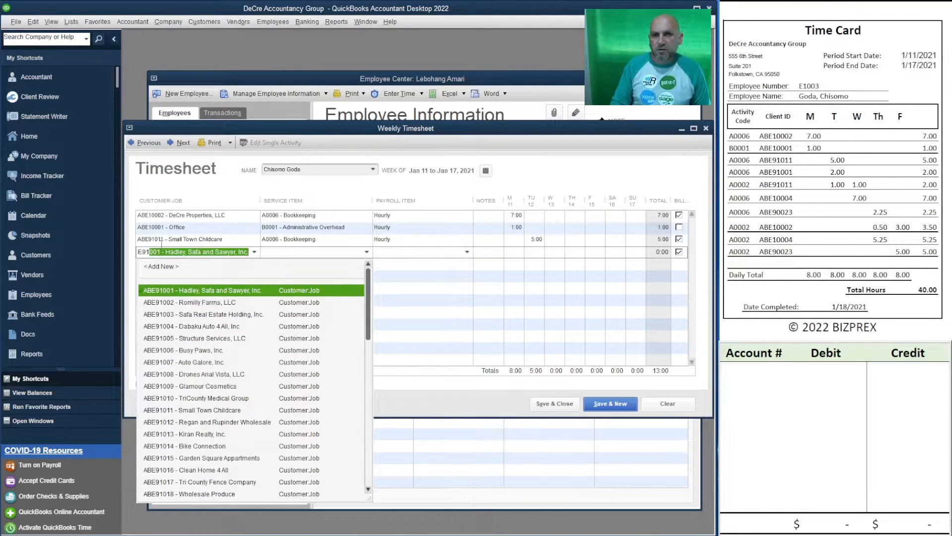
pyautogui.write('001')
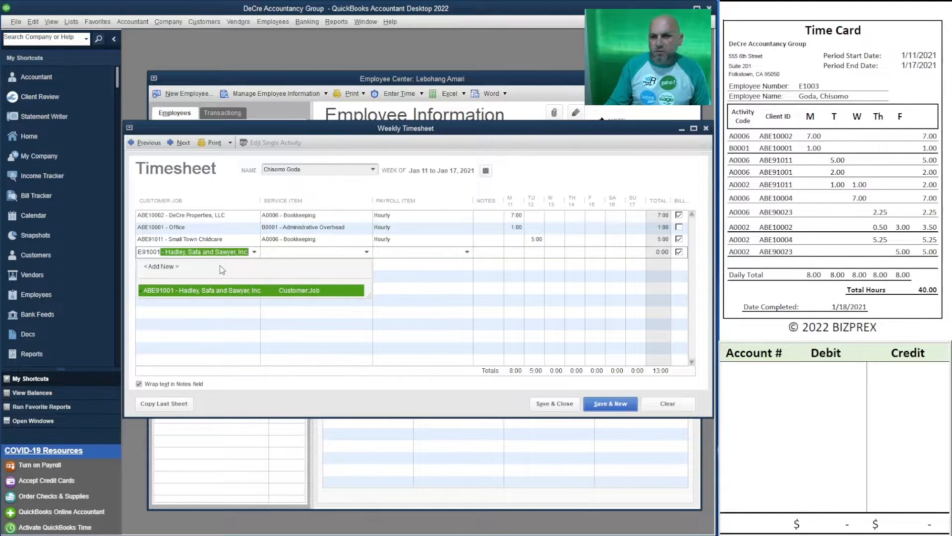
pyautogui.press('Tab')
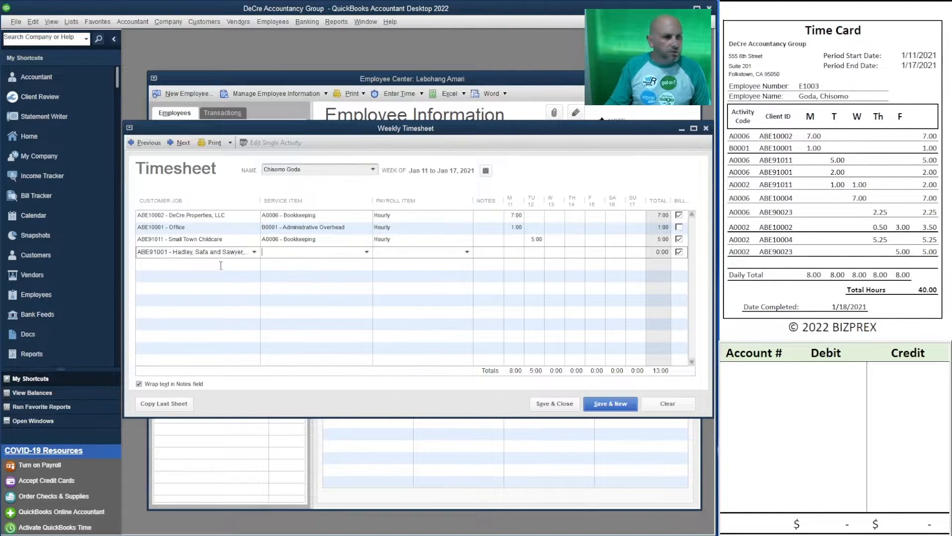
pyautogui.click(310, 253)
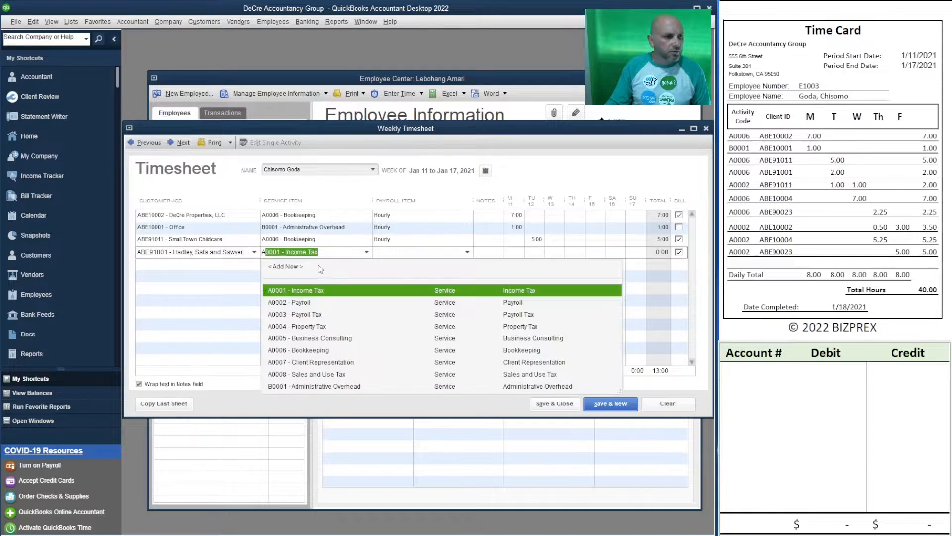
pyautogui.click(327, 353)
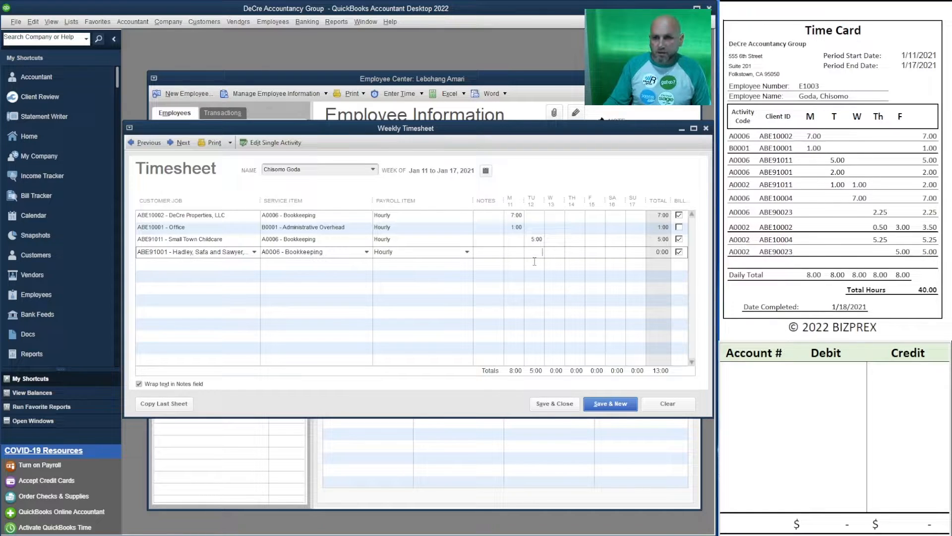
# Enter 2 Tuesday hours in the Hadley, Safa and Sawyer, Inc. row and move on to the fifth row.
pyautogui.write('2')
pyautogui.press('Tab')
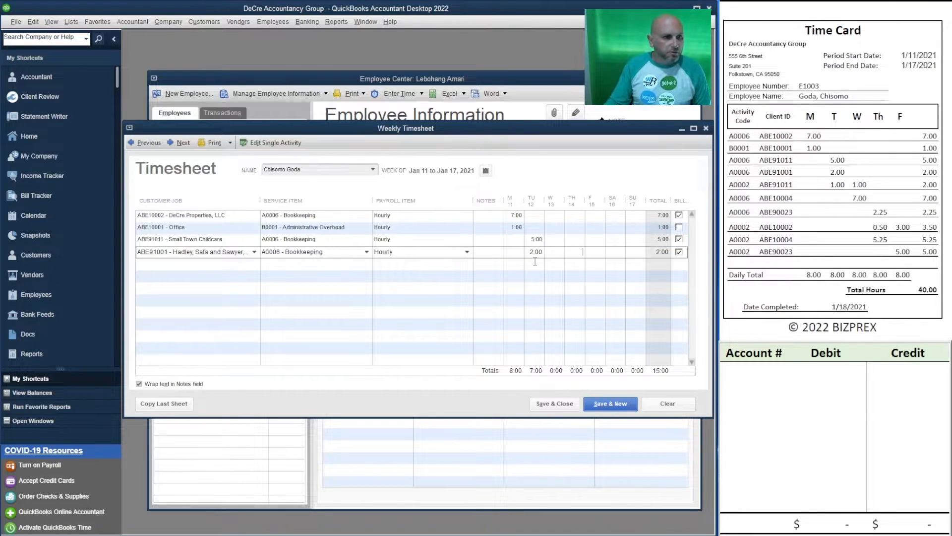
pyautogui.press('Tab')
pyautogui.press('Tab')
pyautogui.press('Tab')
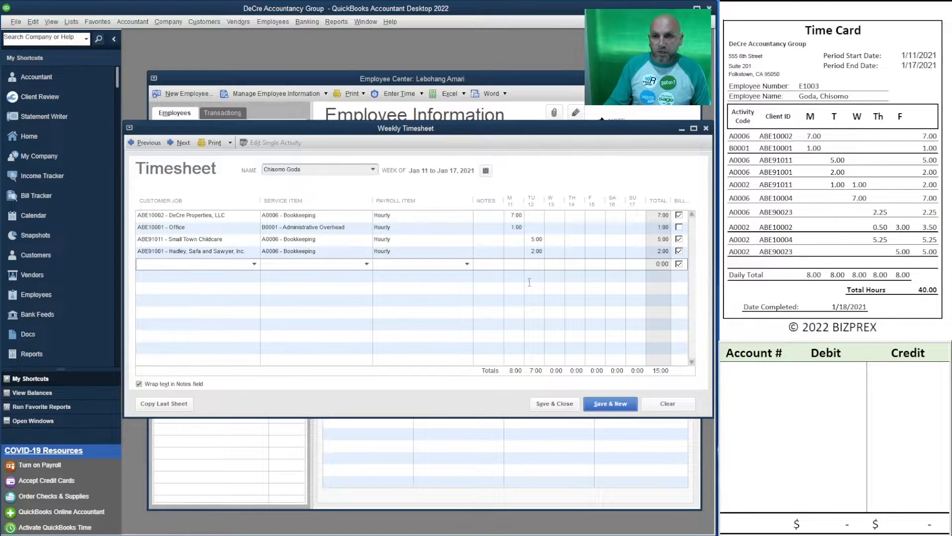
# Add a timesheet line for Small Town Childcare with service item A0002 - Payroll and payroll item Hourly.
pyautogui.write('ABE')
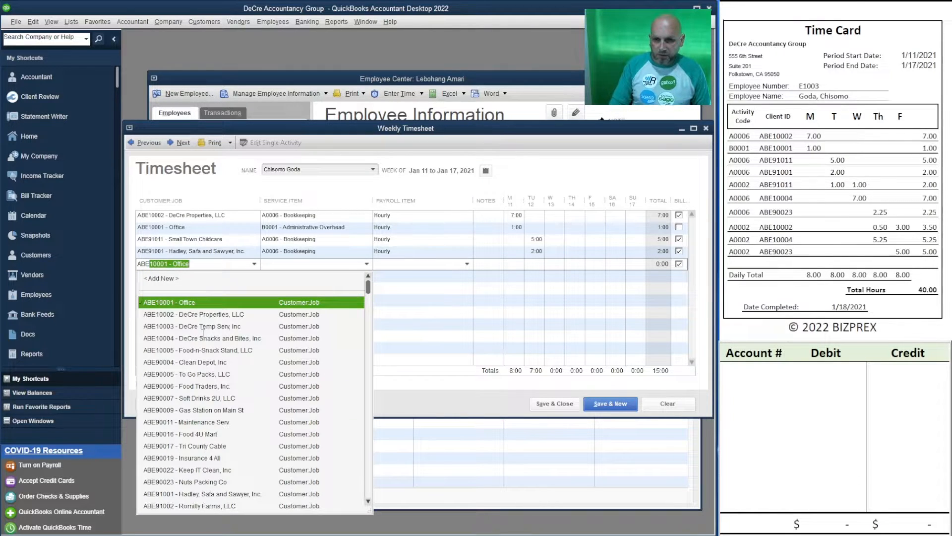
pyautogui.write('91011')
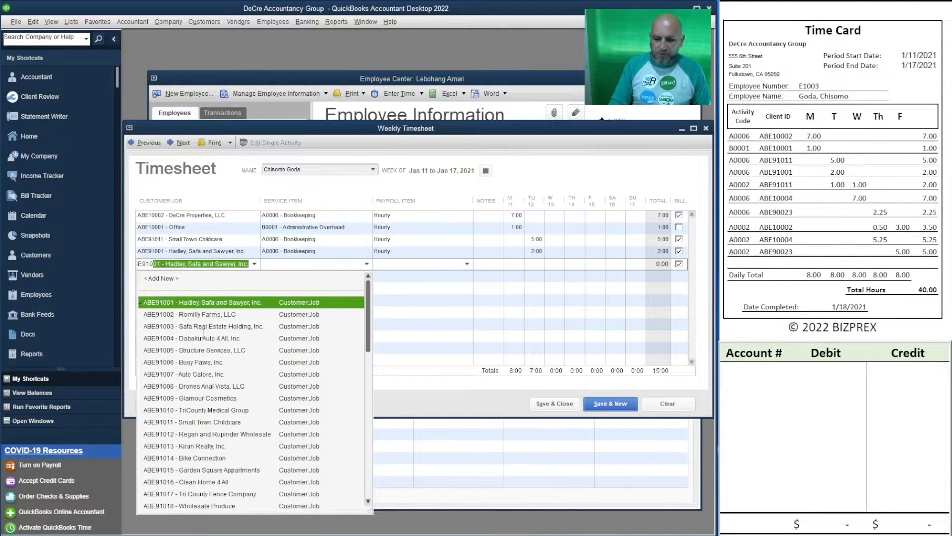
pyautogui.press('Tab')
pyautogui.write('A000')
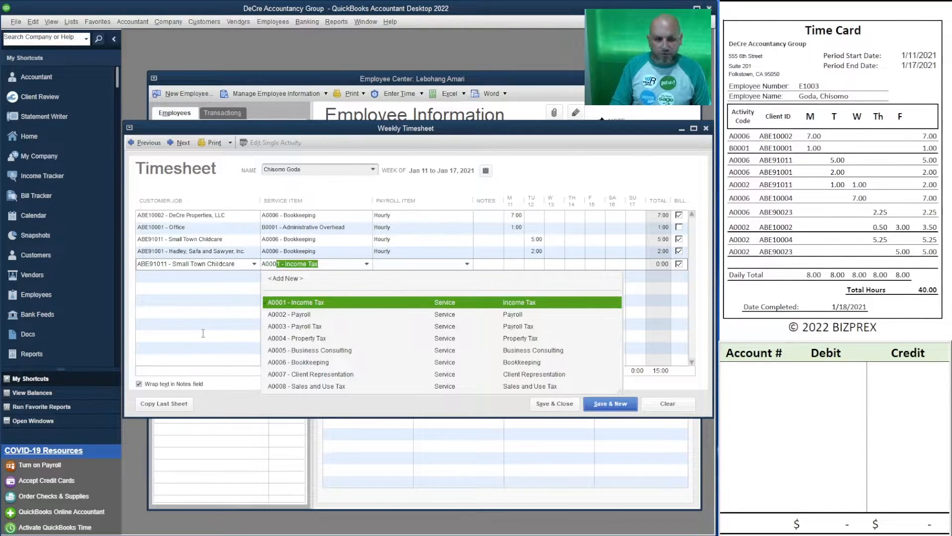
pyautogui.write('2')
pyautogui.press('Tab')
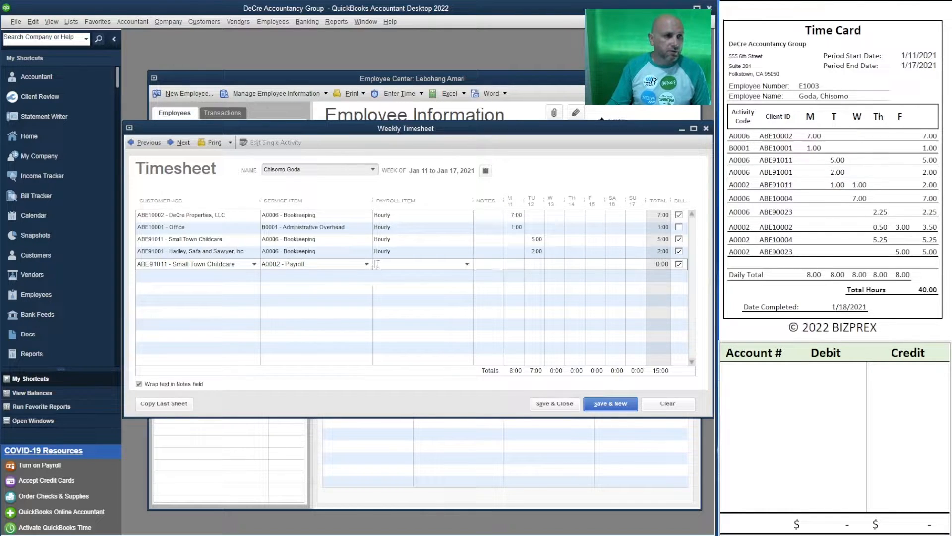
pyautogui.write('Hourly')
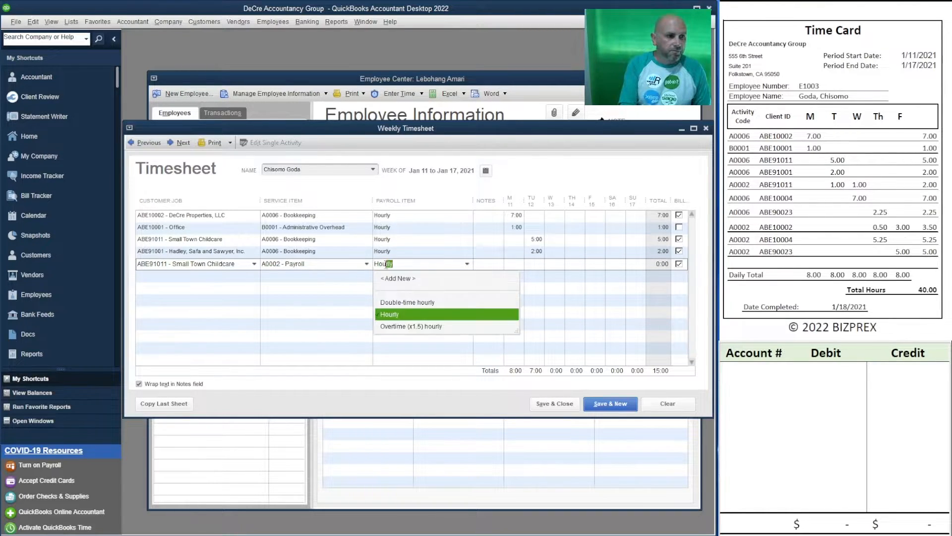
pyautogui.press('Tab')
# Enter 1 hour on Tuesday the 12th and 1 hour on Wednesday the 13th for Small Town Childcare's payroll work.
pyautogui.press('Tab')
pyautogui.press('Tab')
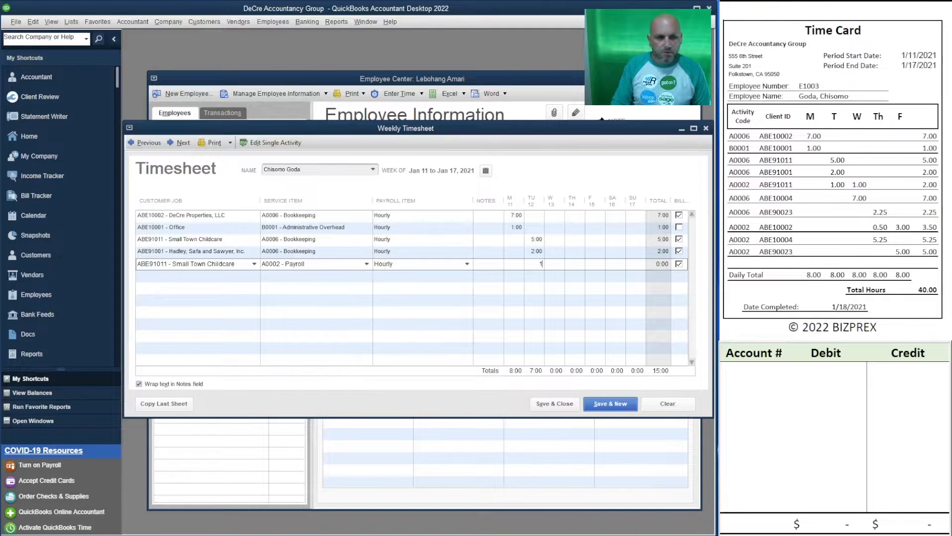
pyautogui.press('Tab')
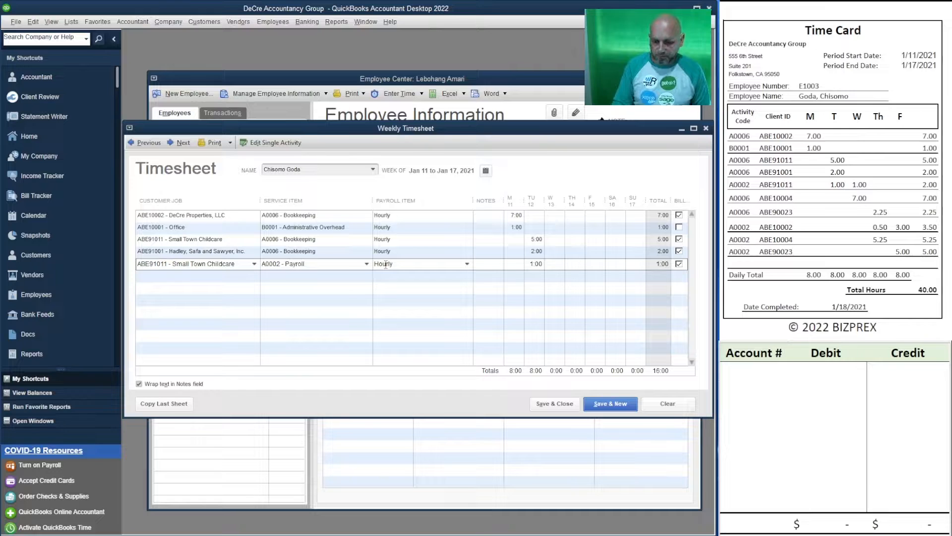
pyautogui.write('1')
pyautogui.press('Tab')
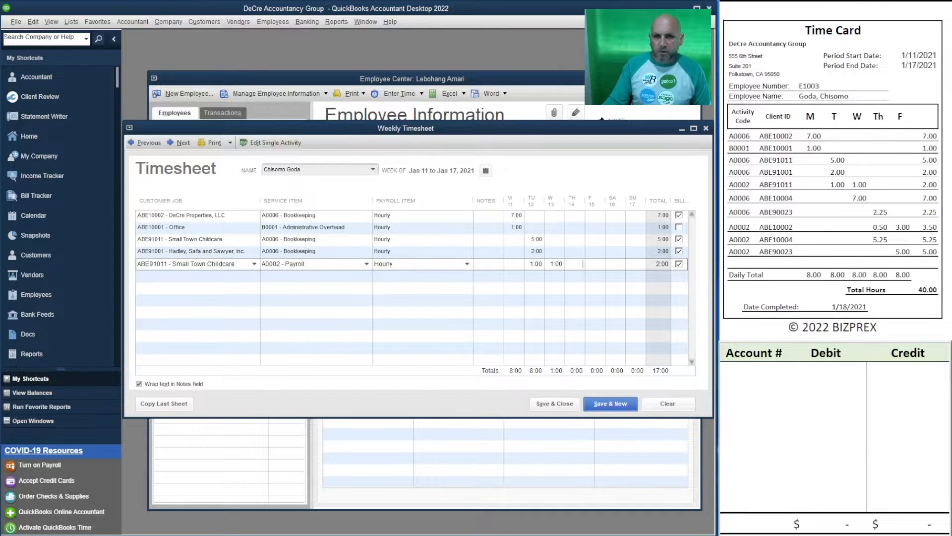
# Add a timesheet line for DeCre Snacks and Bites, Inc with service item A0006 - Bookkeeping and payroll item Hourly.
pyautogui.click(180, 277)
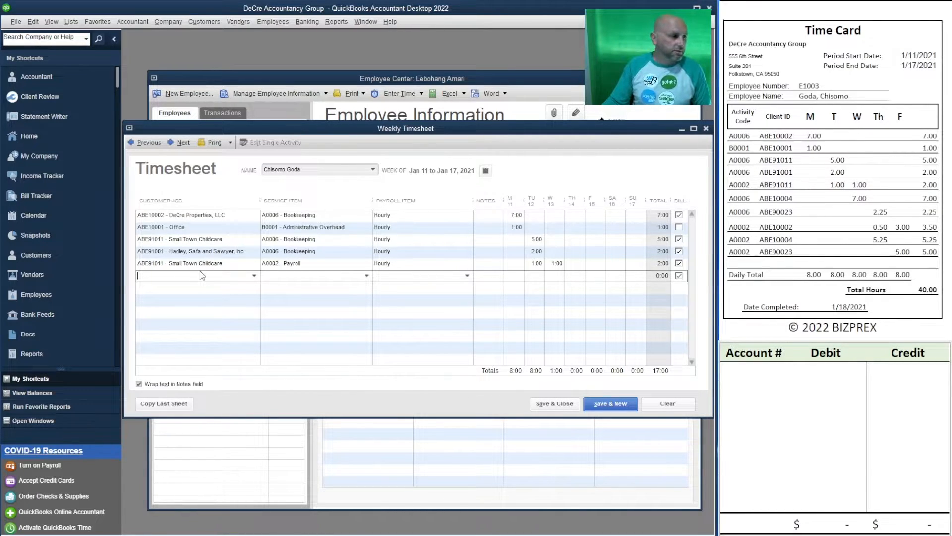
pyautogui.write('ABE')
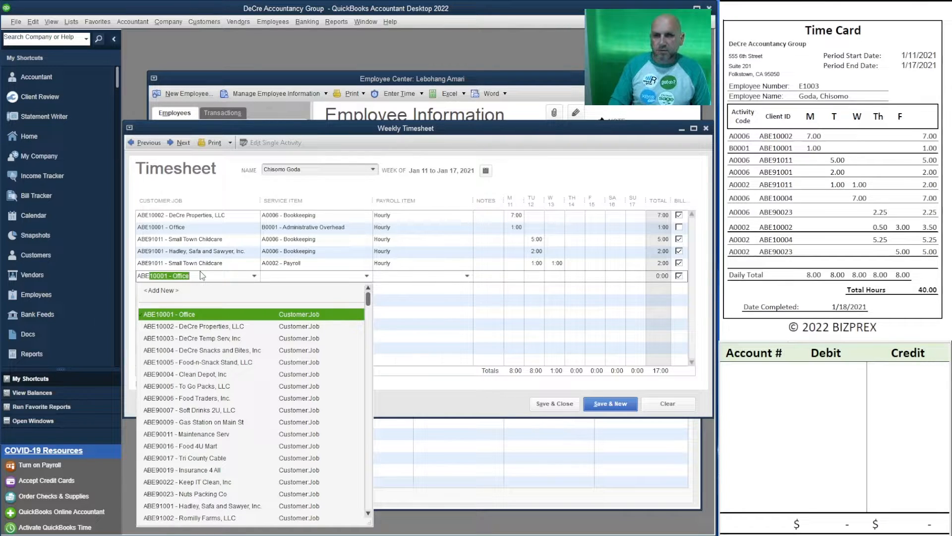
pyautogui.write('1')
pyautogui.write('0004')
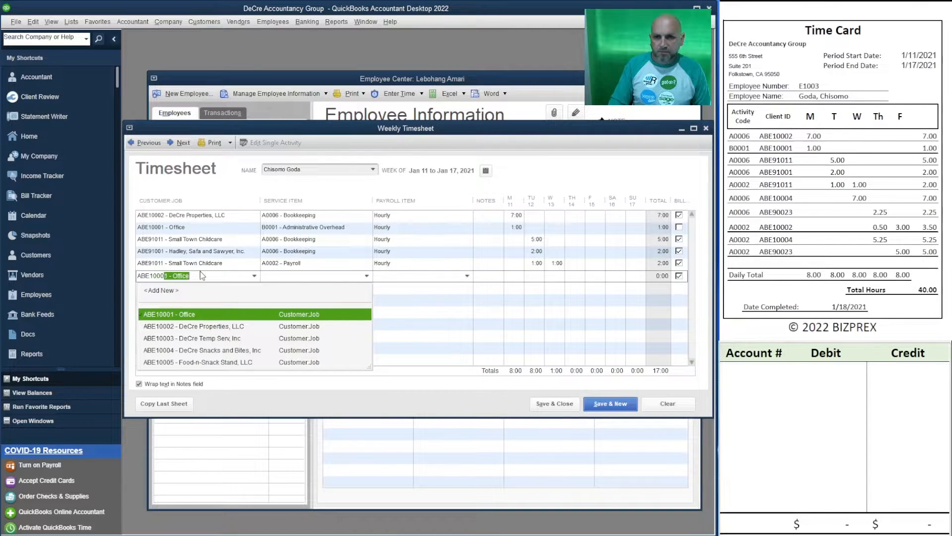
pyautogui.press('Tab')
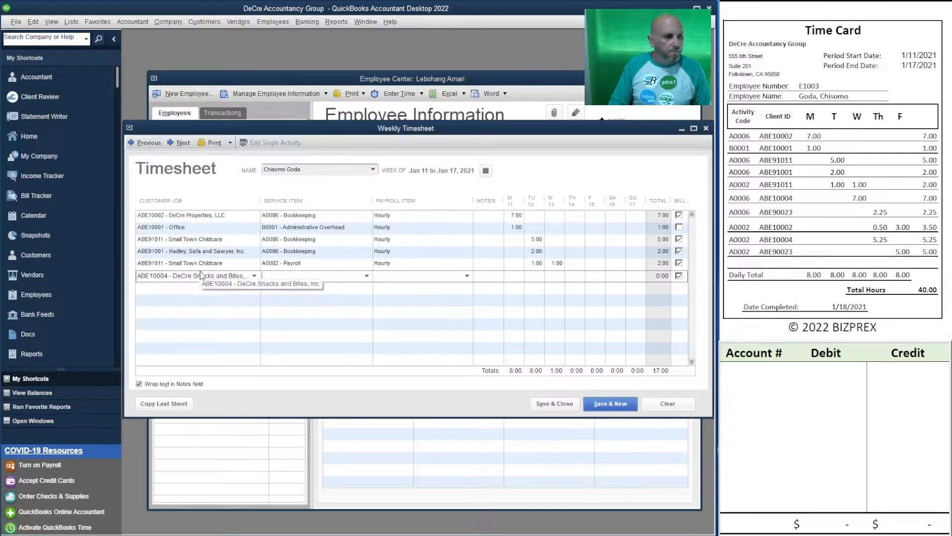
pyautogui.write('A000')
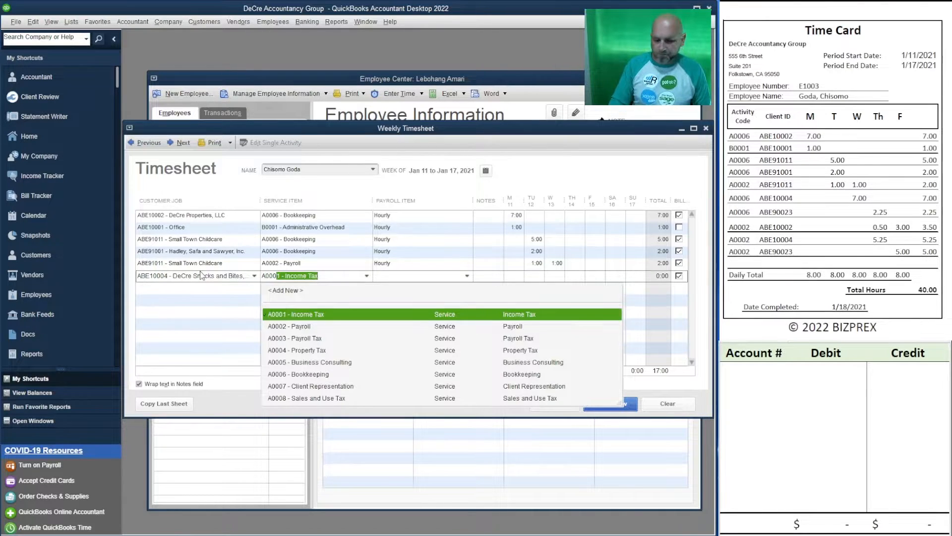
pyautogui.write('6')
pyautogui.press('Tab')
pyautogui.press('Tab')
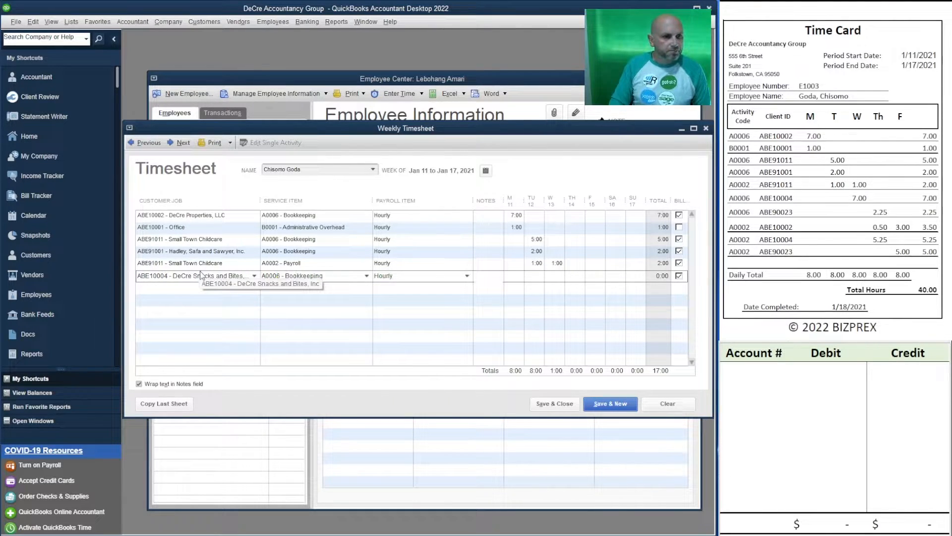
# Enter 7 hours on Wednesday the 13th for the DeCre Snacks and Bites bookkeeping line.
pyautogui.press('Tab')
pyautogui.press('Tab')
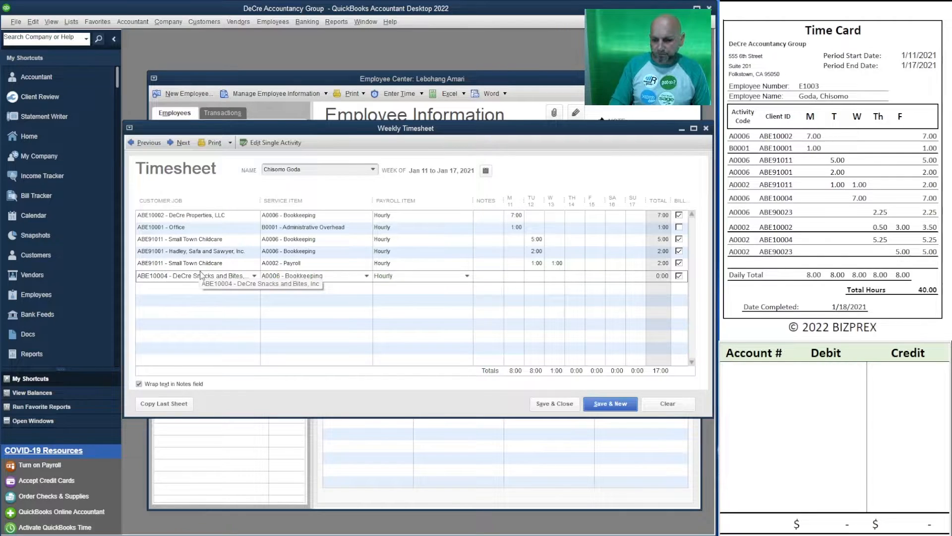
pyautogui.write('7')
pyautogui.press('Tab')
pyautogui.press('Tab')
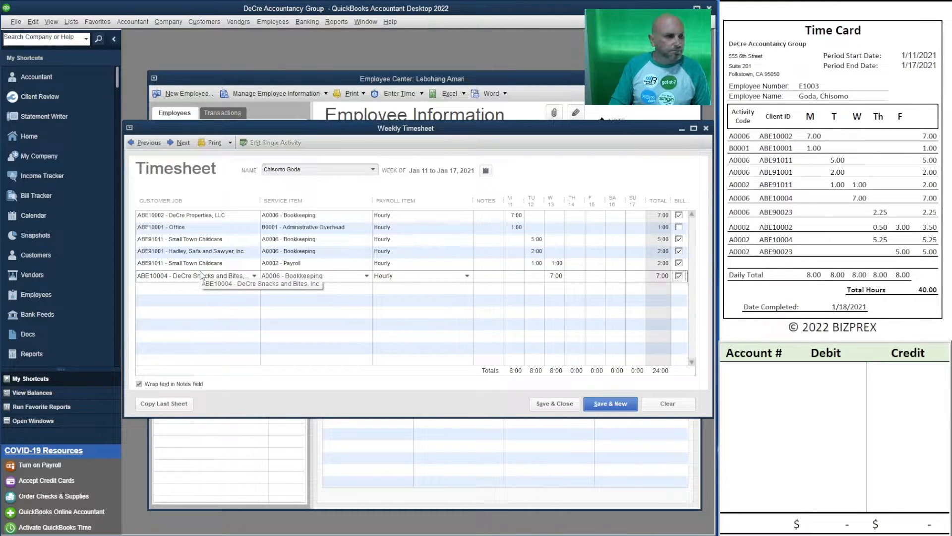
pyautogui.press('Tab')
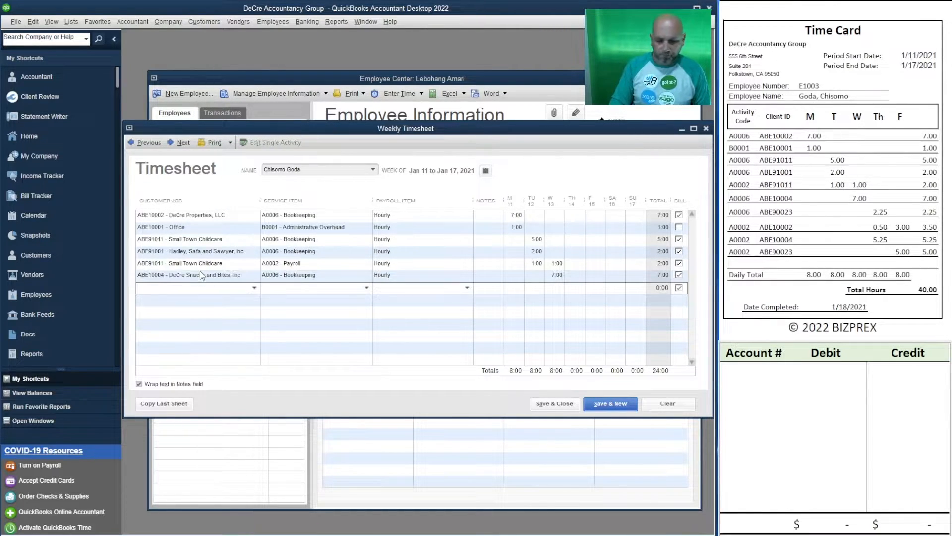
# Add a timesheet line for Nuts Packing Co with service item A0006 - Bookkeeping and payroll item Hourly.
pyautogui.write('ABE')
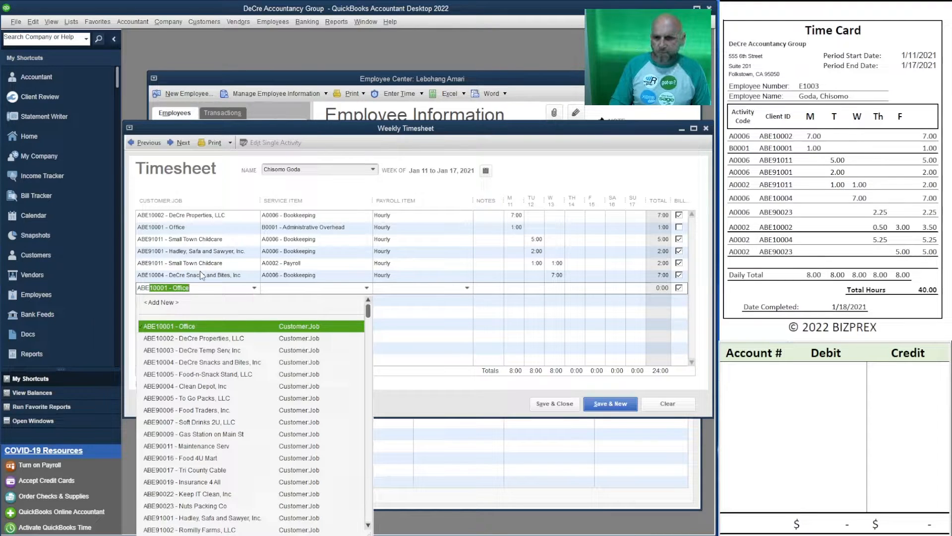
pyautogui.write('90023')
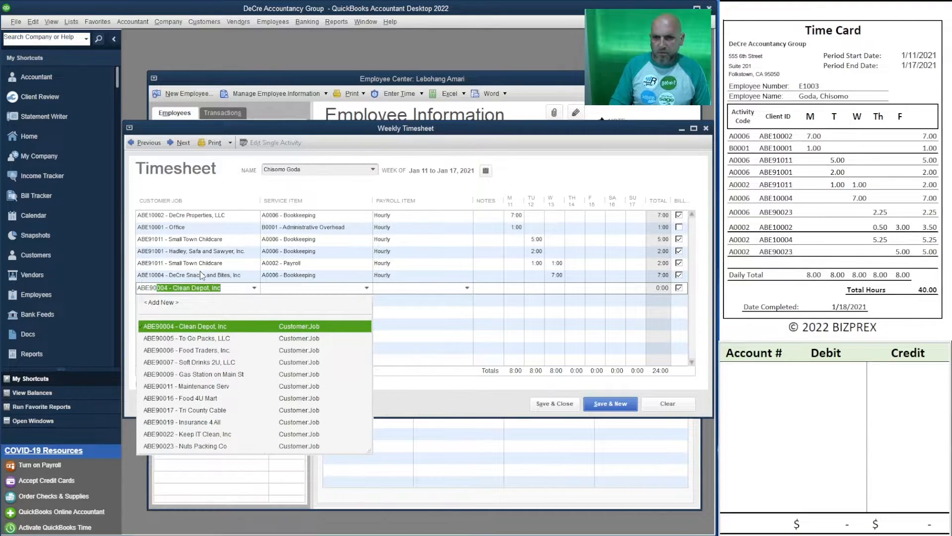
pyautogui.press('Tab')
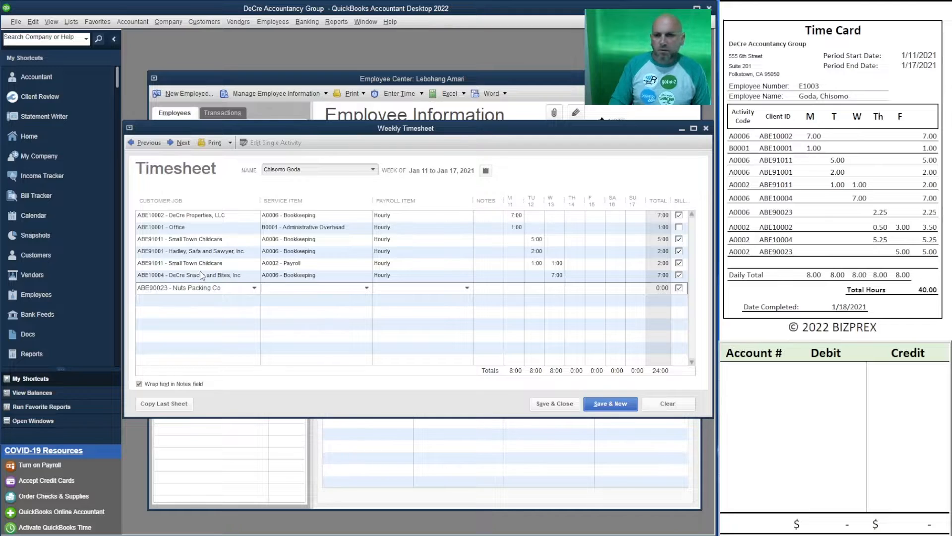
pyautogui.write('A0006')
pyautogui.press('Tab')
pyautogui.press('Tab')
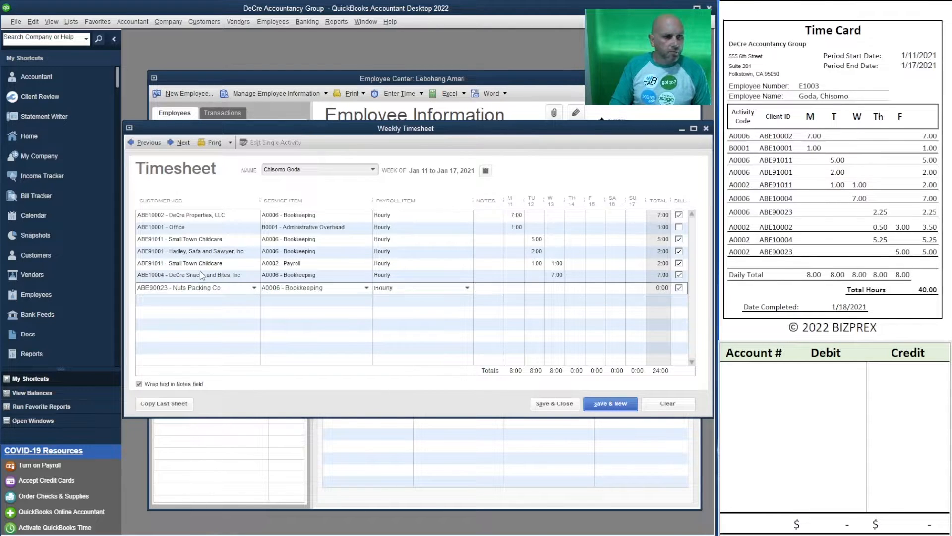
# Enter 2.25 hours on Thursday the 14th for the Nuts Packing Co bookkeeping line.
pyautogui.press('Tab')
pyautogui.press('Tab')
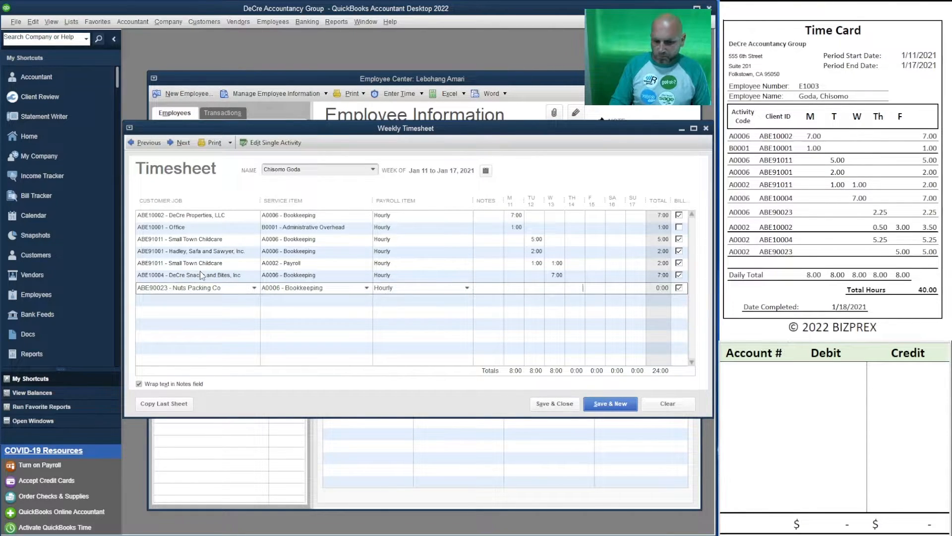
pyautogui.write('2.25')
pyautogui.press('Tab')
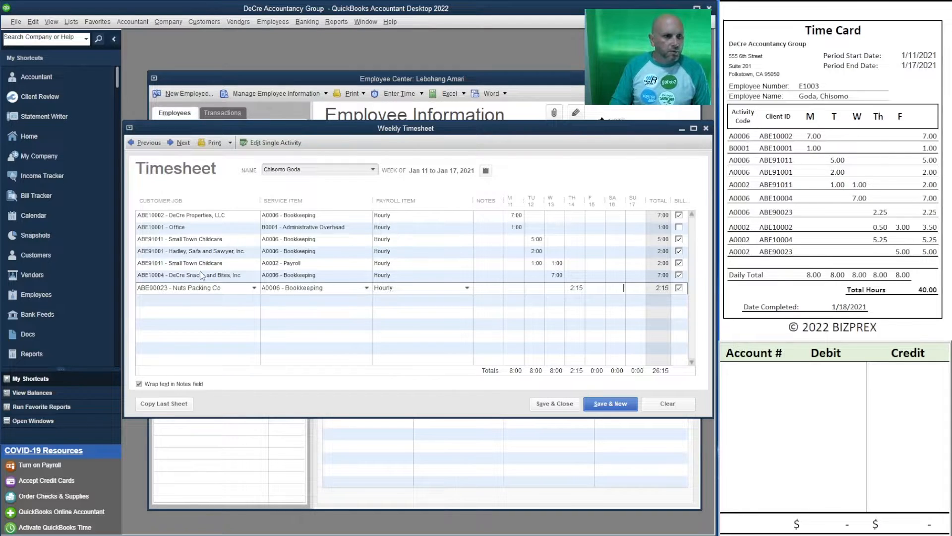
pyautogui.press('Tab')
pyautogui.press('Tab')
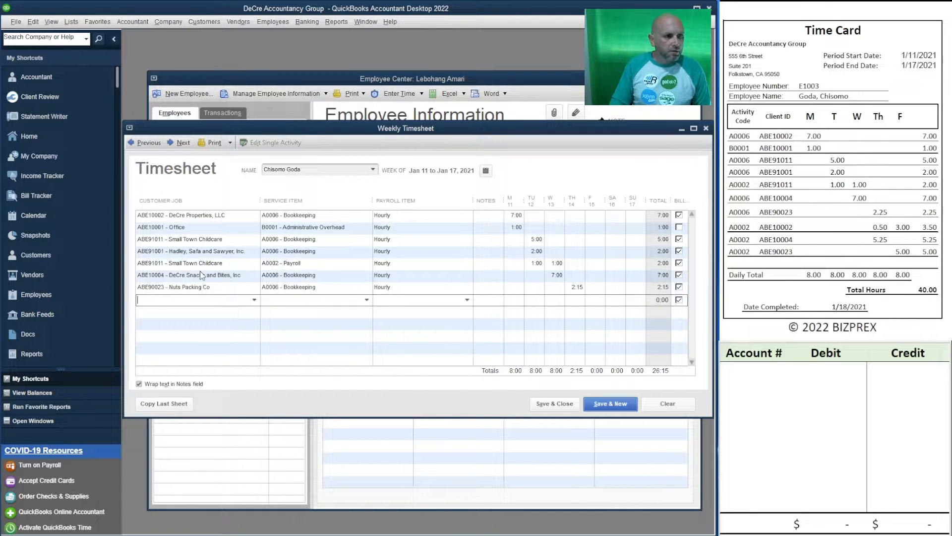
# Add a timesheet line for DeCre Properties, LLC with service item A0002 - Payroll and payroll item Hourly.
pyautogui.write('A')
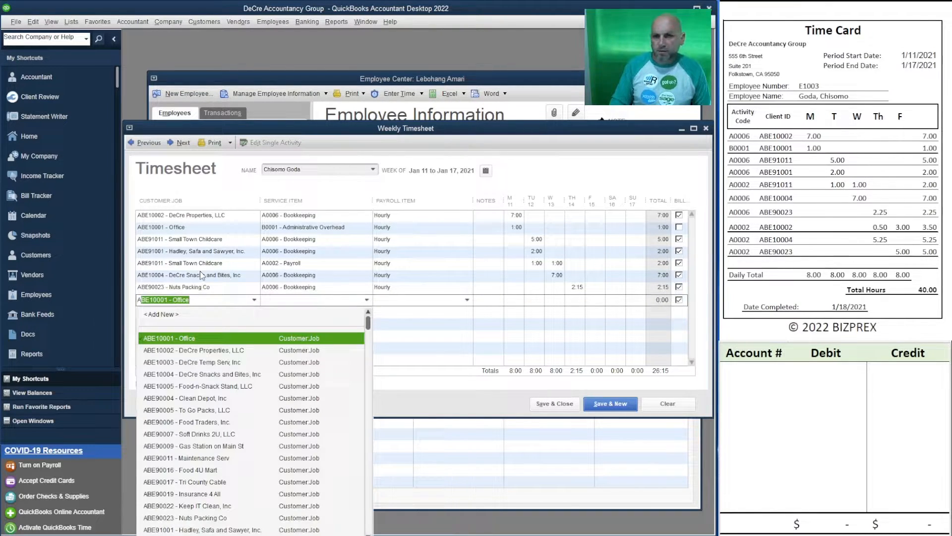
pyautogui.write('BE')
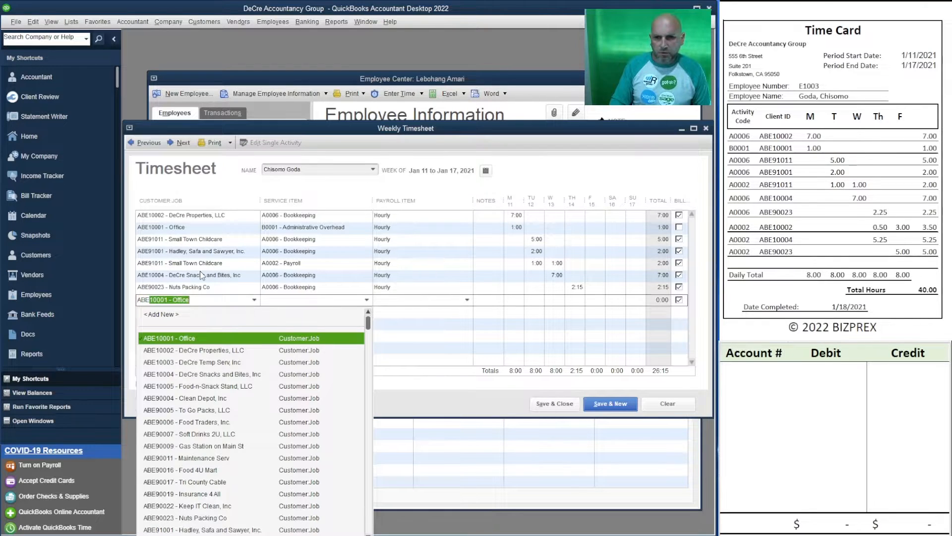
pyautogui.write('10002')
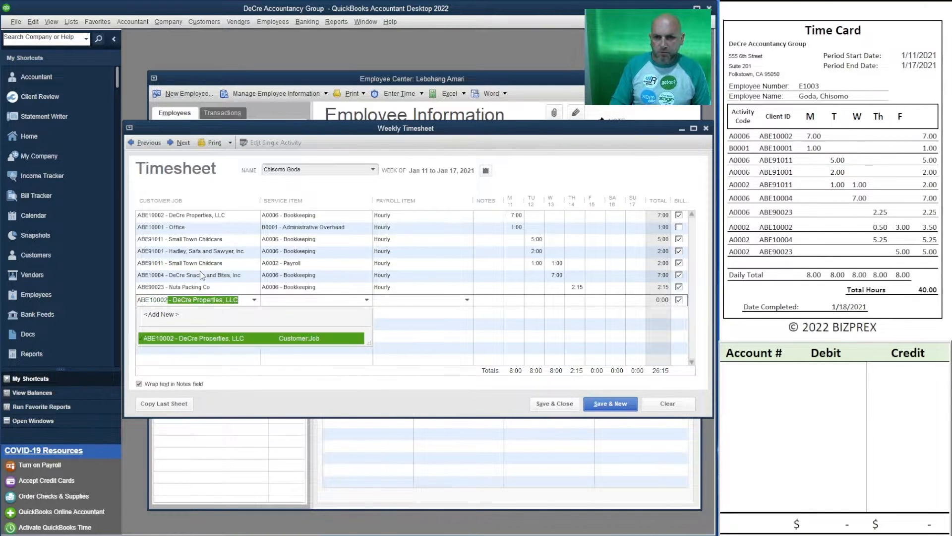
pyautogui.press('Tab')
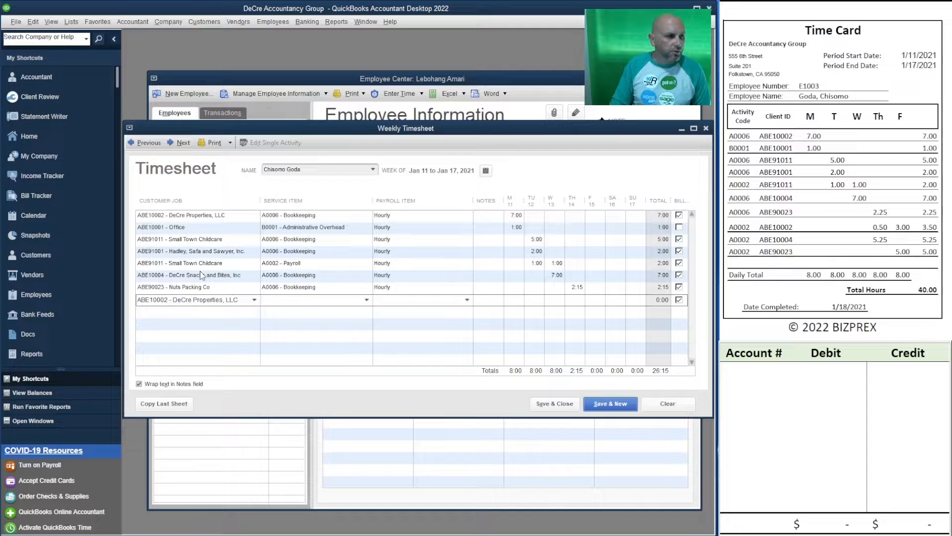
pyautogui.write('A0002')
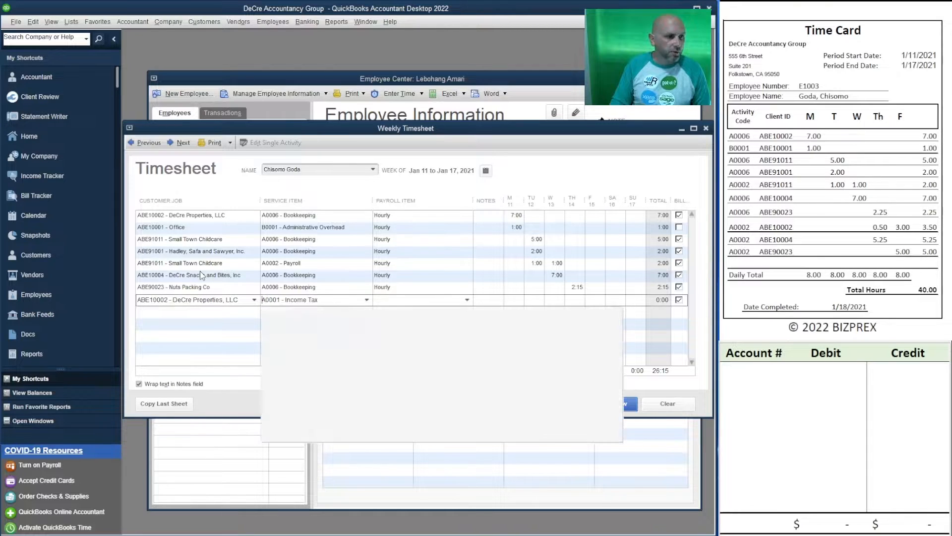
pyautogui.press('Tab')
pyautogui.press('Tab')
# Enter 0.5 hours on Thursday the 14th for the DeCre Properties payroll line.
pyautogui.press('Tab')
pyautogui.press('Tab')
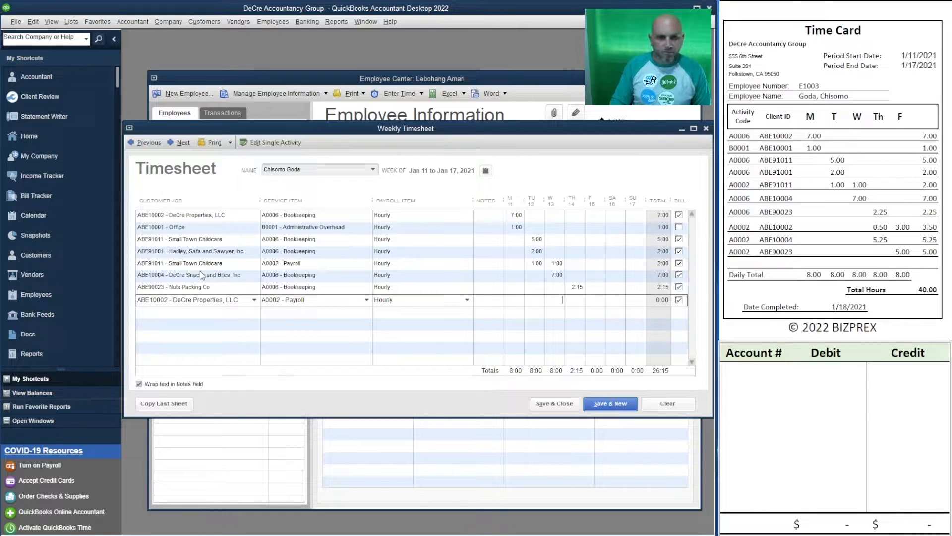
pyautogui.write('.5')
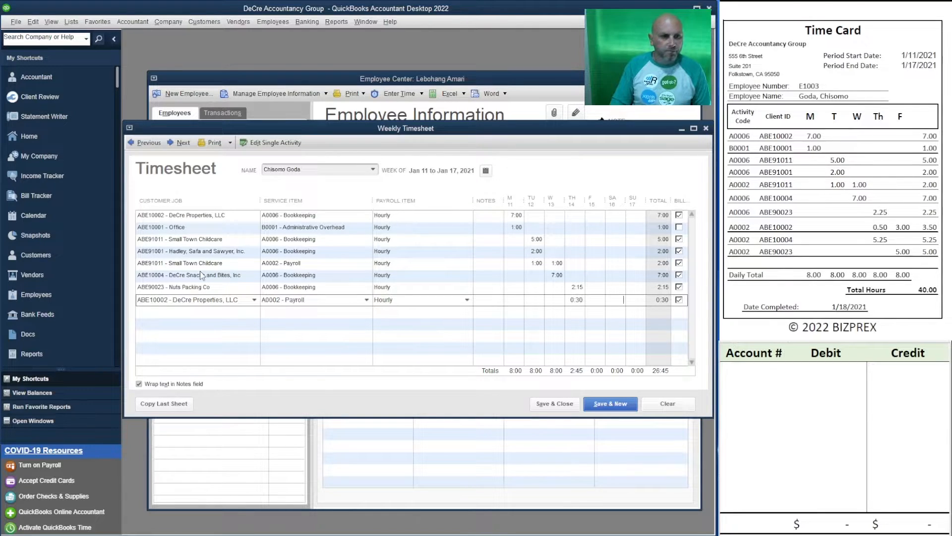
pyautogui.press('Tab')
pyautogui.press('Tab')
pyautogui.press('Tab')
pyautogui.press('Tab')
pyautogui.press('Tab')
# Add a timesheet line for DeCre Snacks and Bites, Inc with service item A0002 - Payroll, payroll item Hourly, and 5.25 hours on Thursday the 14th.
pyautogui.write('ABE')
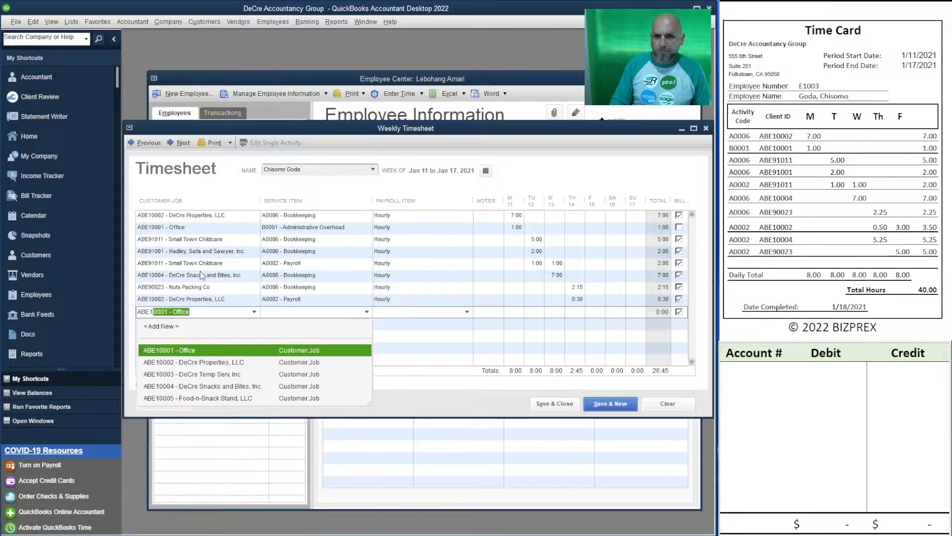
pyautogui.write('10004')
pyautogui.press('Tab')
pyautogui.write('A000')
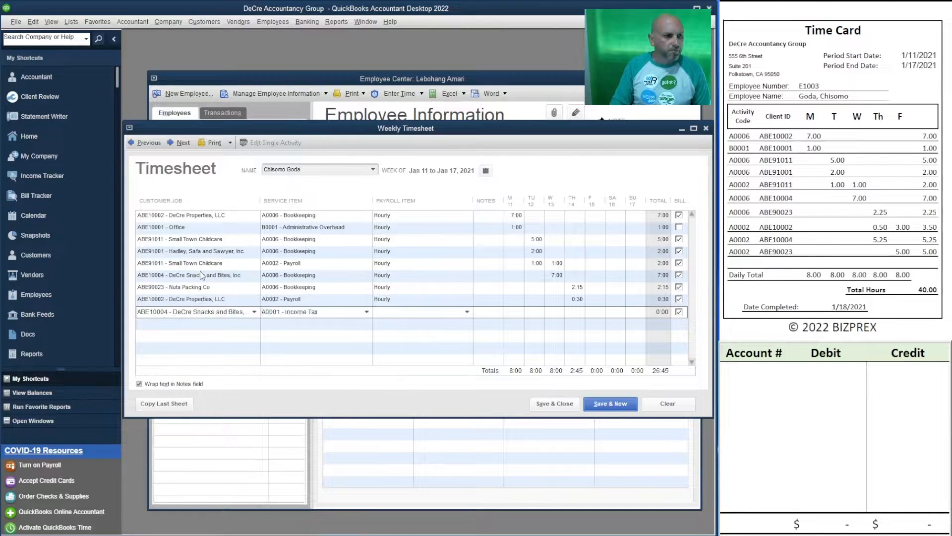
pyautogui.write('2 - Payroll')
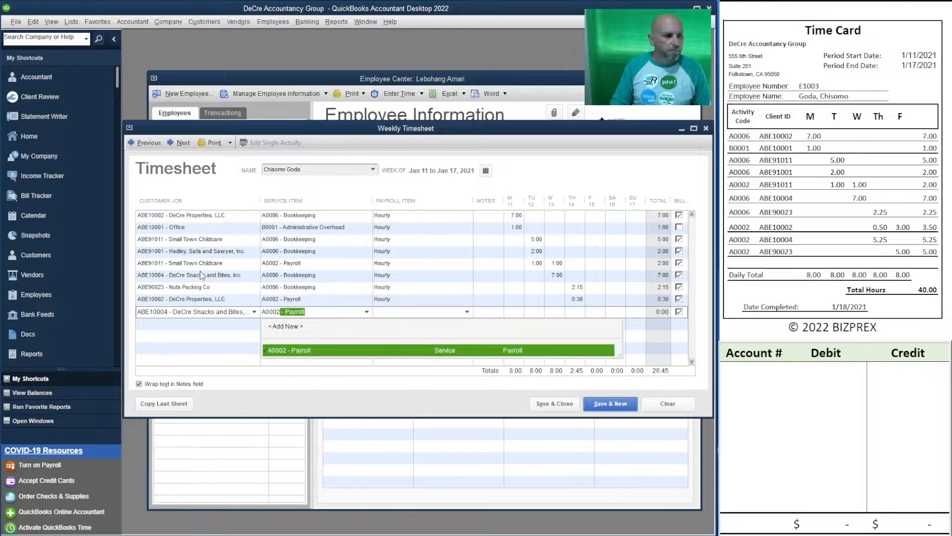
pyautogui.press('Tab')
pyautogui.press('Tab')
pyautogui.press('Tab')
pyautogui.press('Tab')
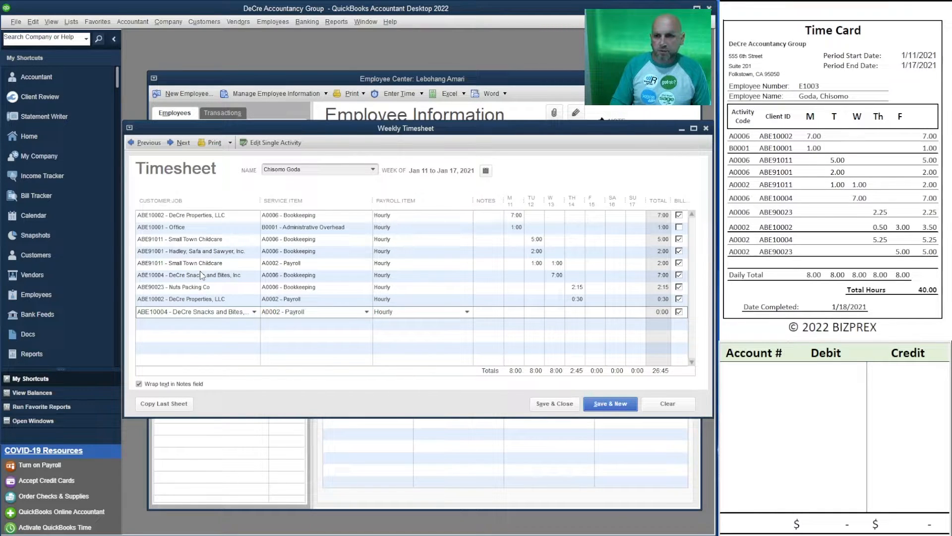
pyautogui.write('5.25')
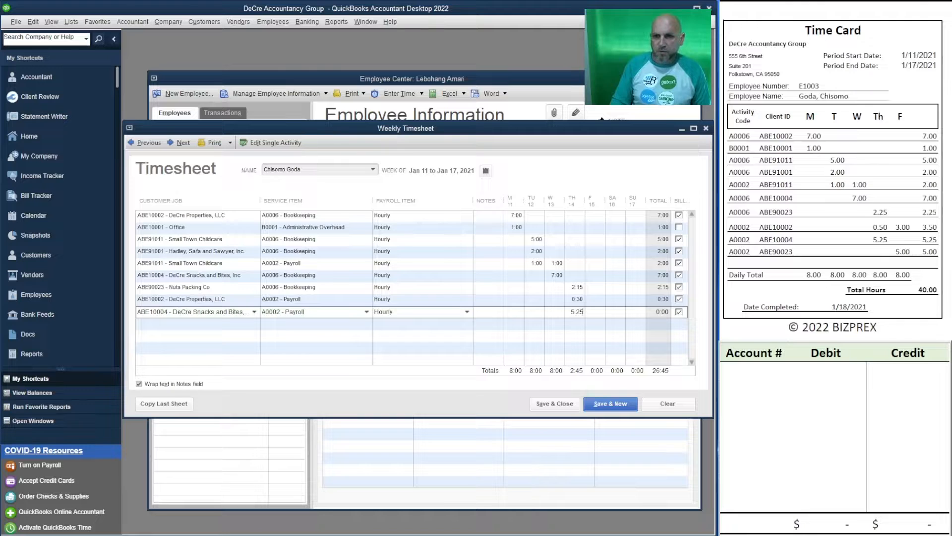
pyautogui.press('Tab')
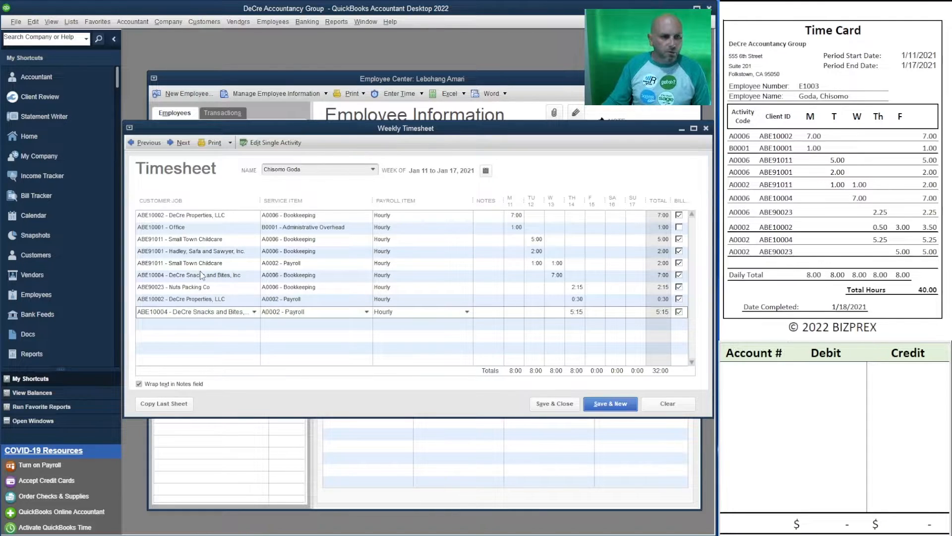
# Enter 3 hours on Friday the 15th for the DeCre Properties, LLC payroll line.
pyautogui.click(593, 300)
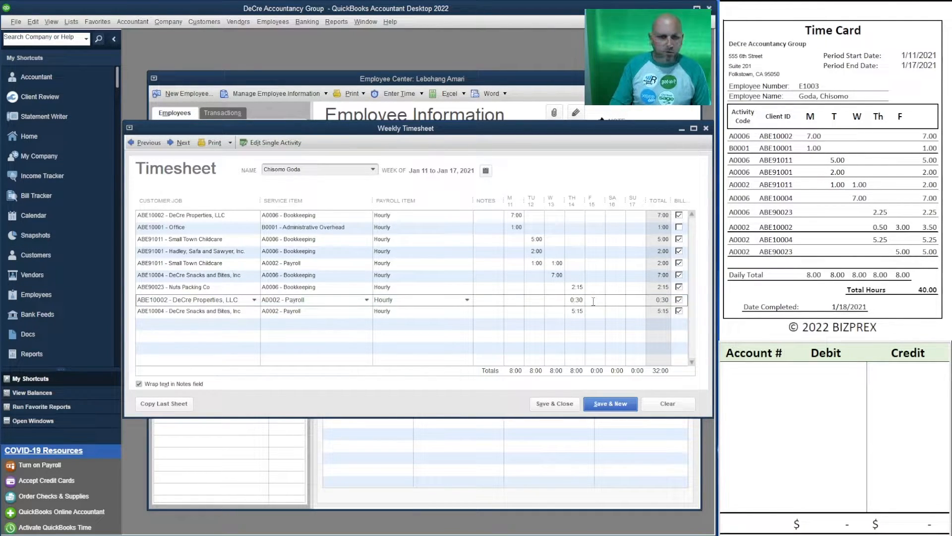
pyautogui.write('3')
pyautogui.press('Tab')
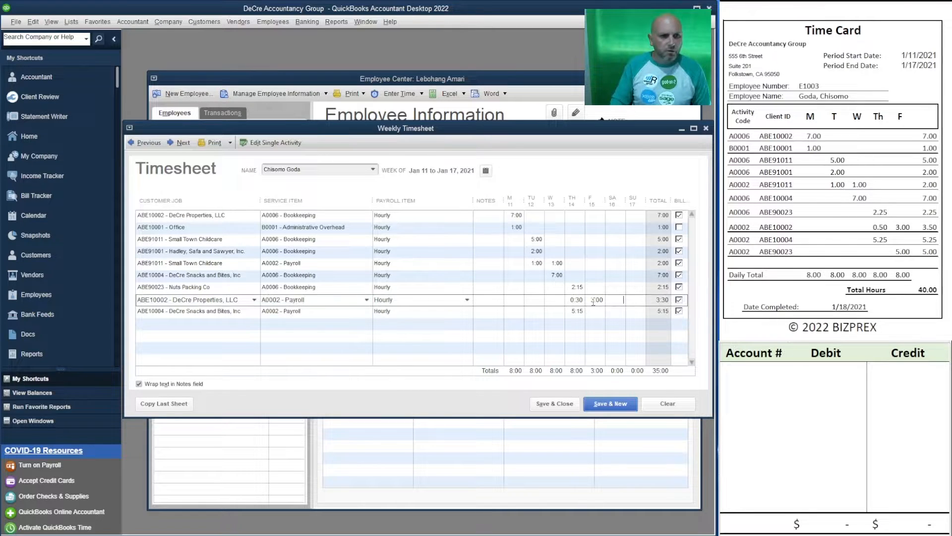
# Add a timesheet line for Nuts Packing Co with service item A0002 - Payroll, payroll item Hourly, and 5 hours on Friday the 15th.
pyautogui.click(192, 323)
pyautogui.write('ABE')
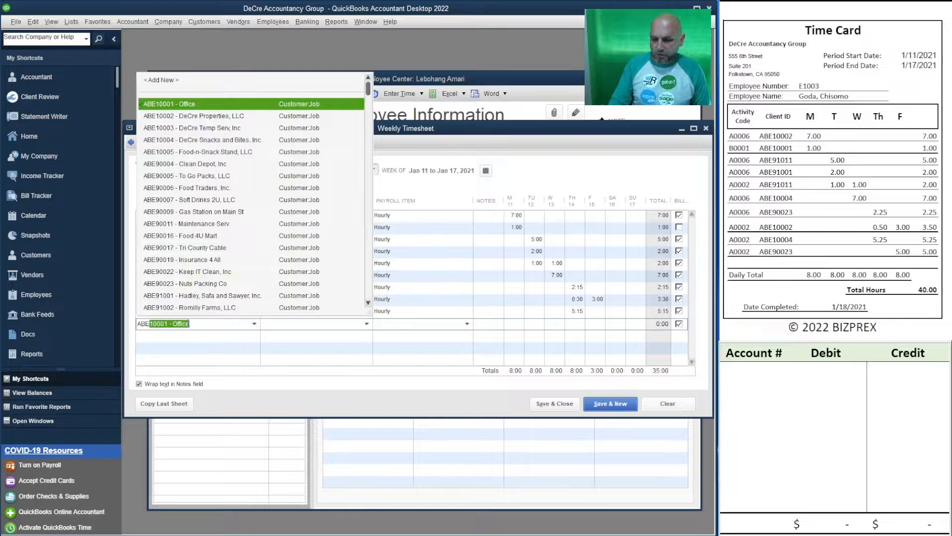
pyautogui.write('90023')
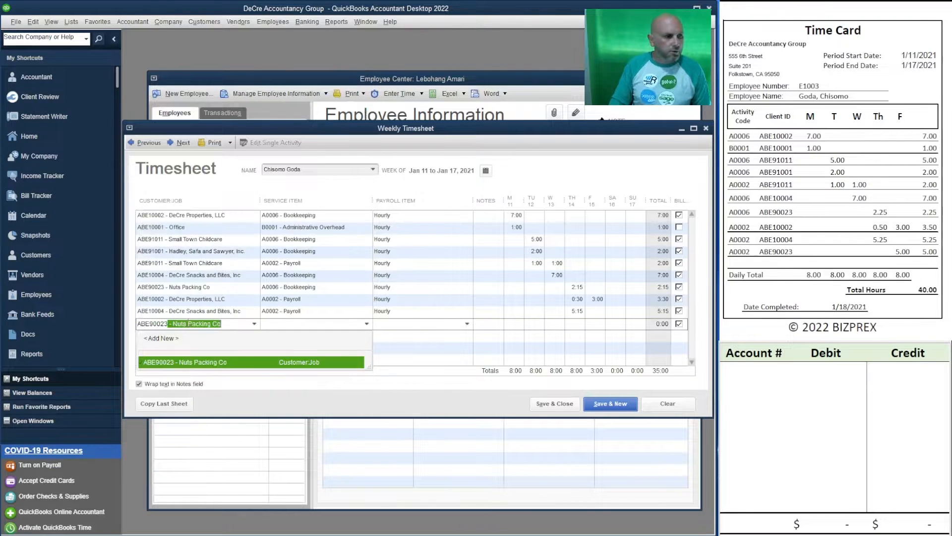
pyautogui.press('Tab')
pyautogui.write('A0002')
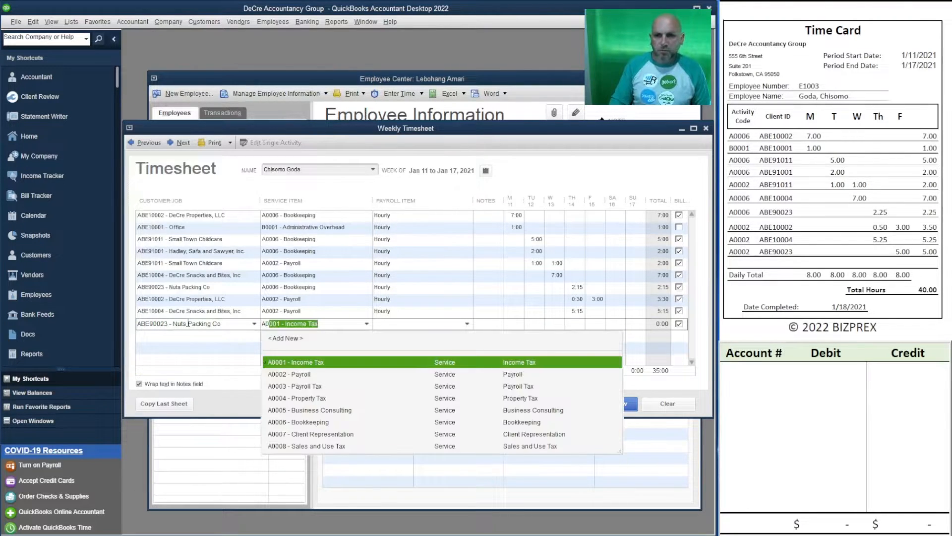
pyautogui.press('Tab')
pyautogui.press('Tab')
pyautogui.press('Tab')
pyautogui.press('Tab')
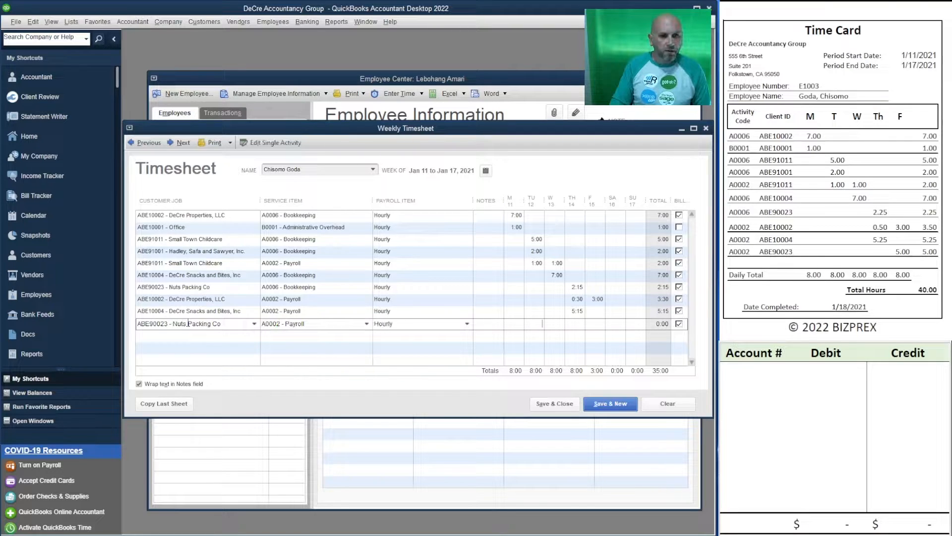
pyautogui.write('5')
pyautogui.press('Tab')
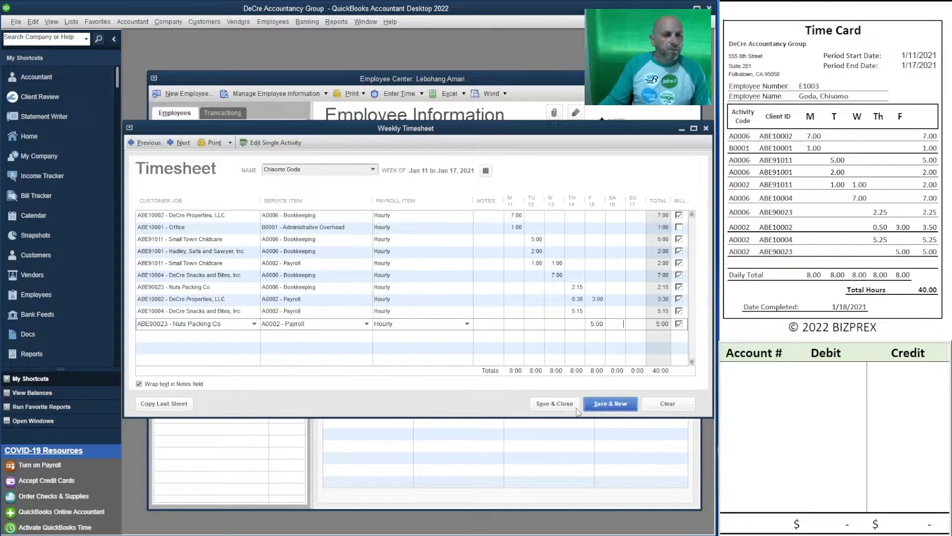
# Save the completed weekly timesheet and close the timesheet window.
pyautogui.click(609, 401)
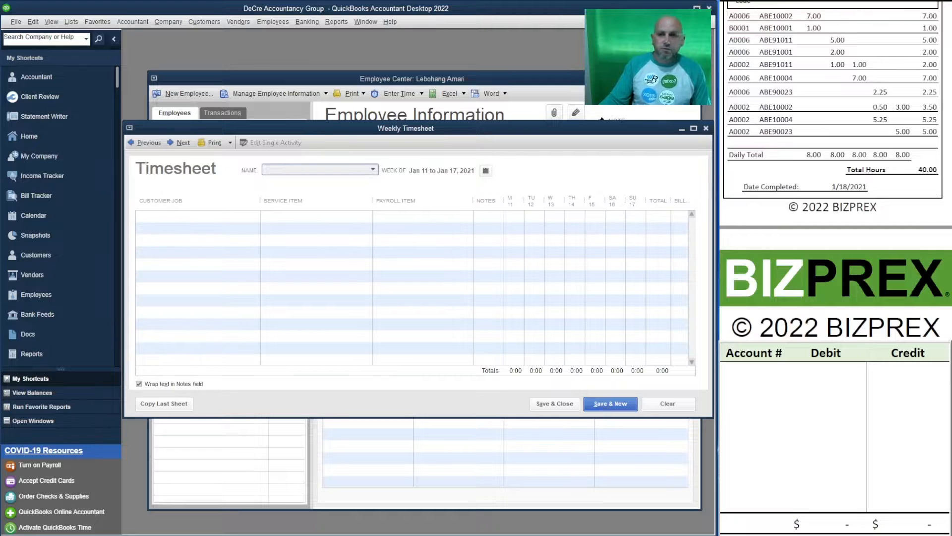
pyautogui.click(705, 128)
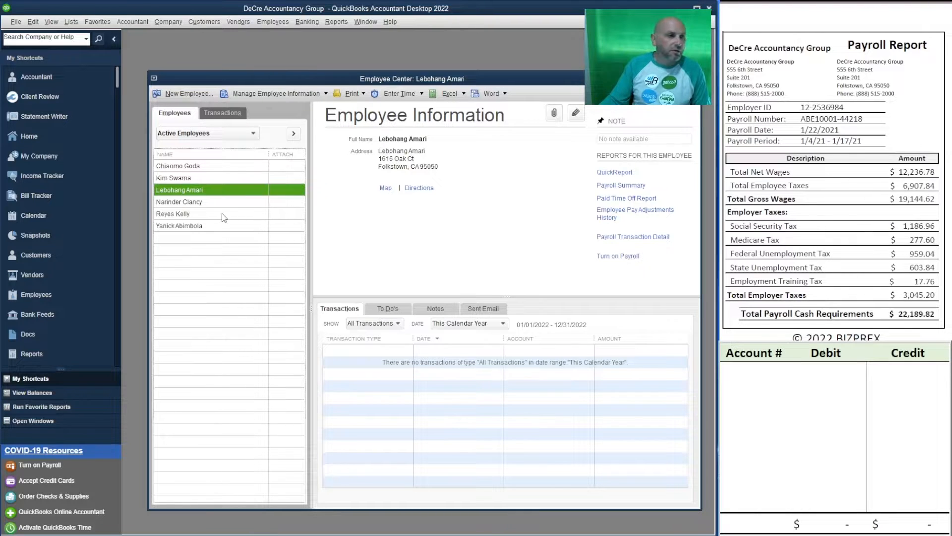
# Start a payroll run to pay employees and reposition its window so the payroll information is in view.
pyautogui.click(274, 22)
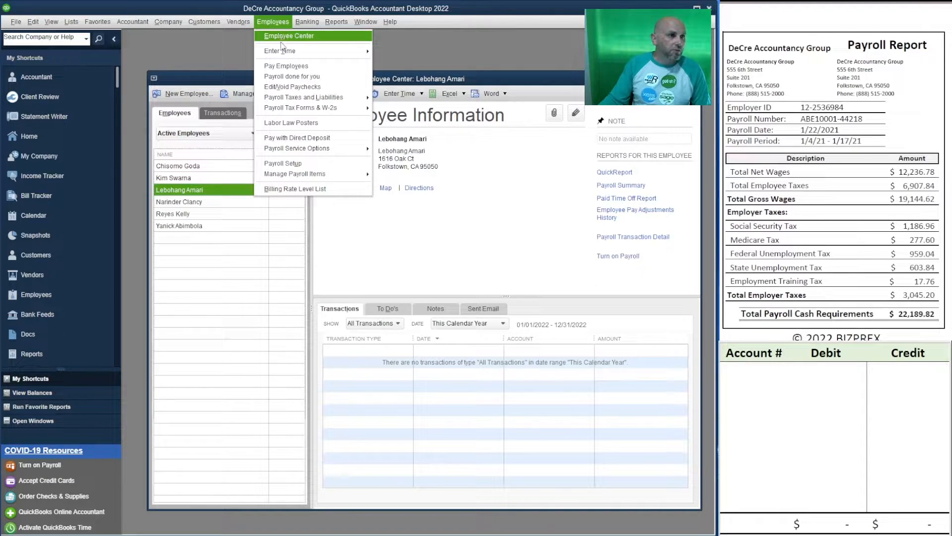
pyautogui.click(291, 65)
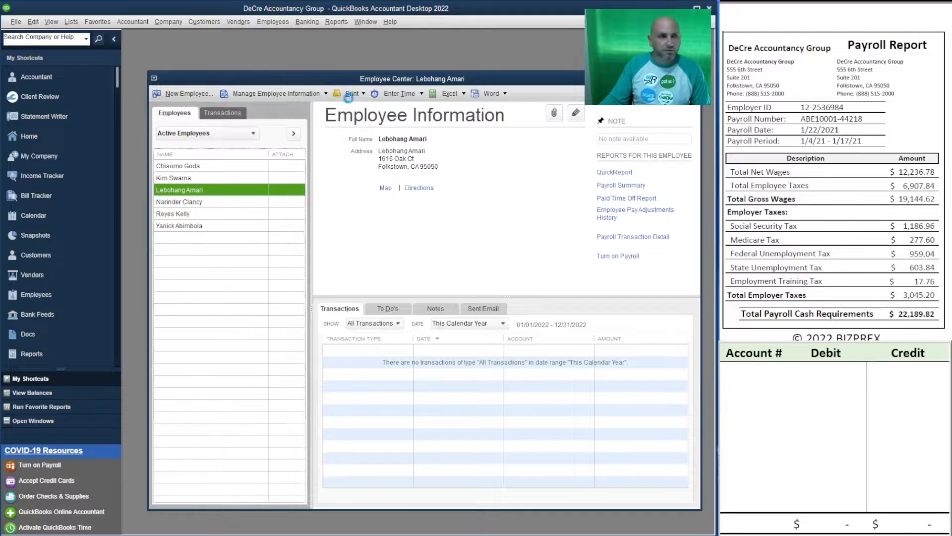
pyautogui.moveTo(528, 81); pyautogui.dragTo(503, 66)
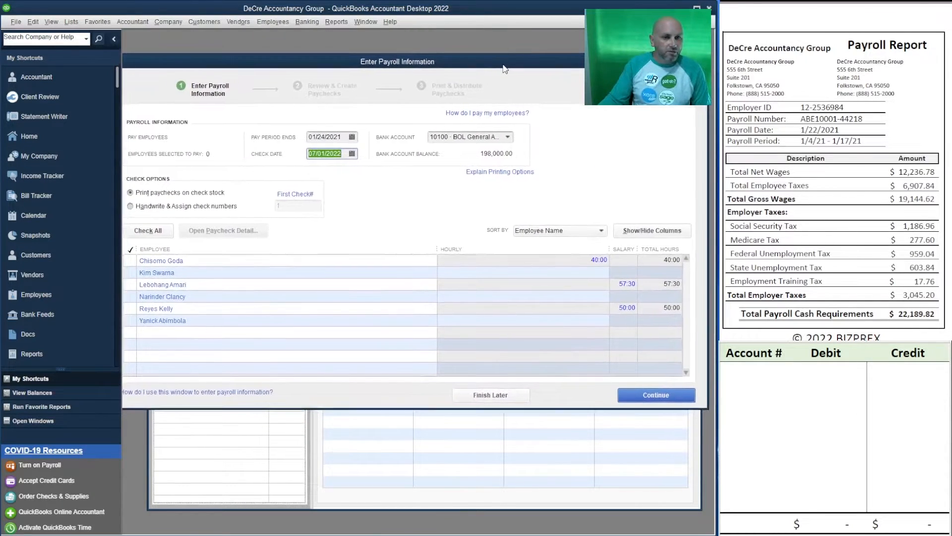
# Set the pay period end date to 01/17/2021 and update the hours worked from the new pay period.
pyautogui.click(352, 136)
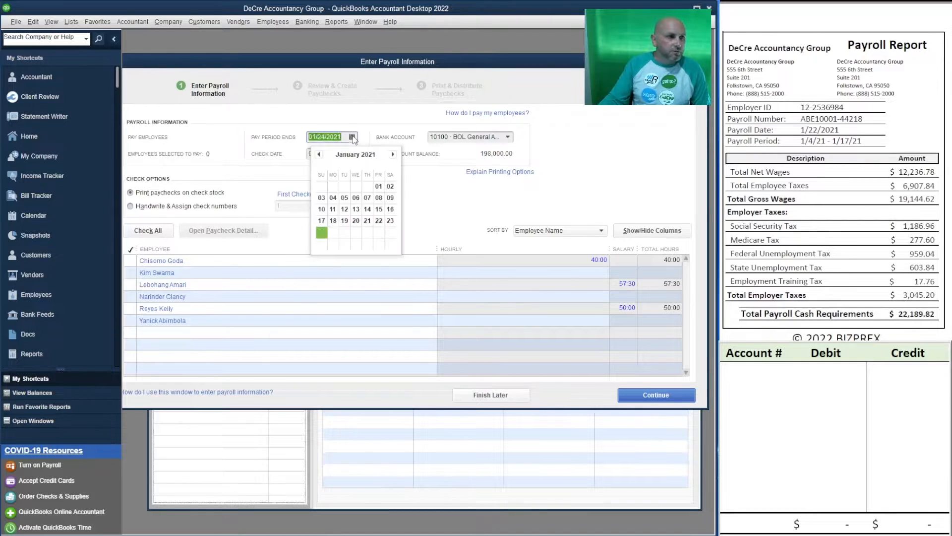
pyautogui.click(322, 220)
pyautogui.click(352, 153)
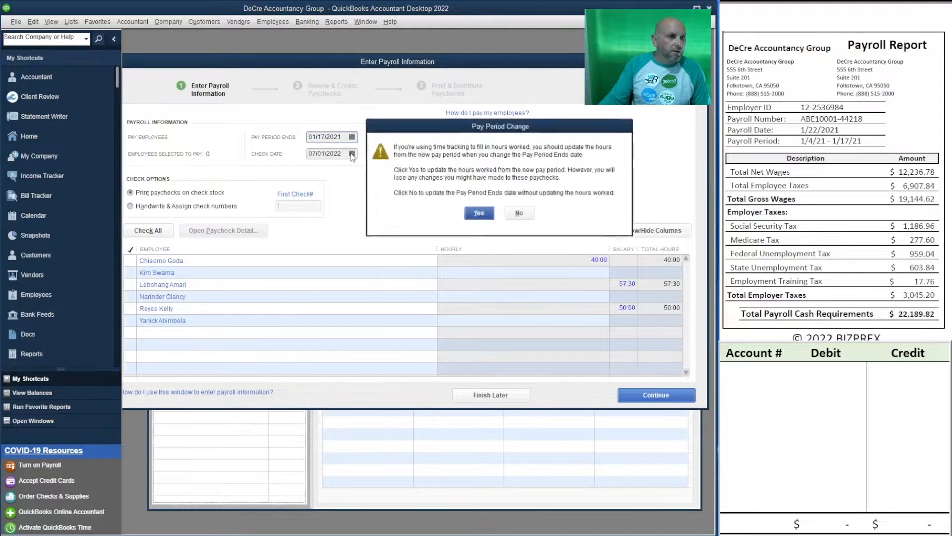
pyautogui.click(474, 216)
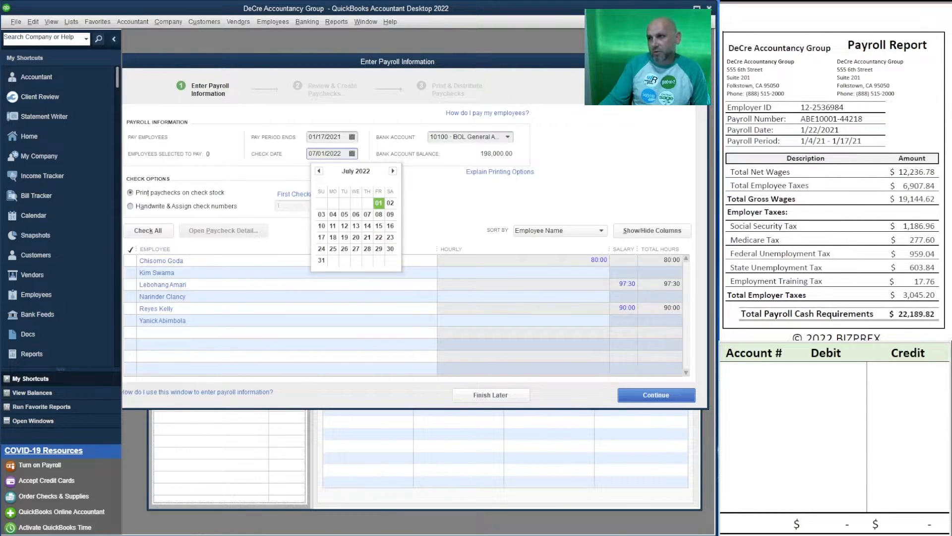
# Set the paycheck date to 01/22/2021 and accept the date being more than 90 days in the past.
pyautogui.click(318, 170)
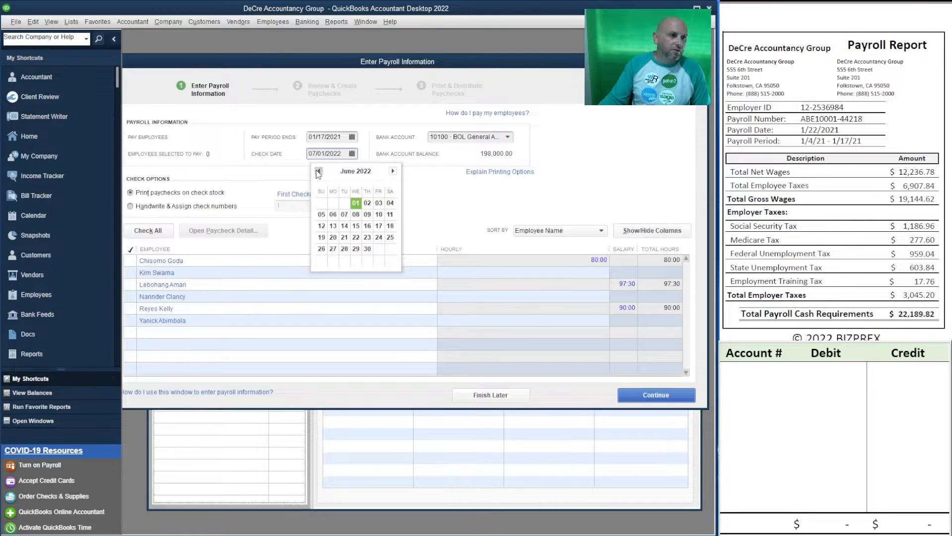
pyautogui.click(319, 171)
pyautogui.click(318, 170)
pyautogui.click(319, 171)
pyautogui.click(319, 171)
pyautogui.click(319, 171)
pyautogui.click(319, 170)
pyautogui.click(319, 170)
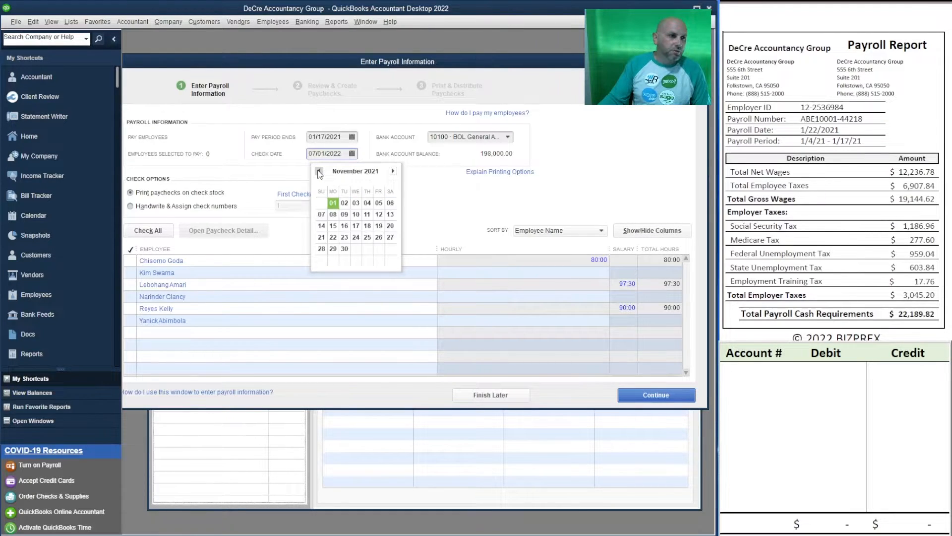
pyautogui.click(319, 171)
pyautogui.click(319, 171)
pyautogui.click(319, 171)
pyautogui.click(319, 171)
pyautogui.click(319, 171)
pyautogui.click(319, 170)
pyautogui.click(319, 171)
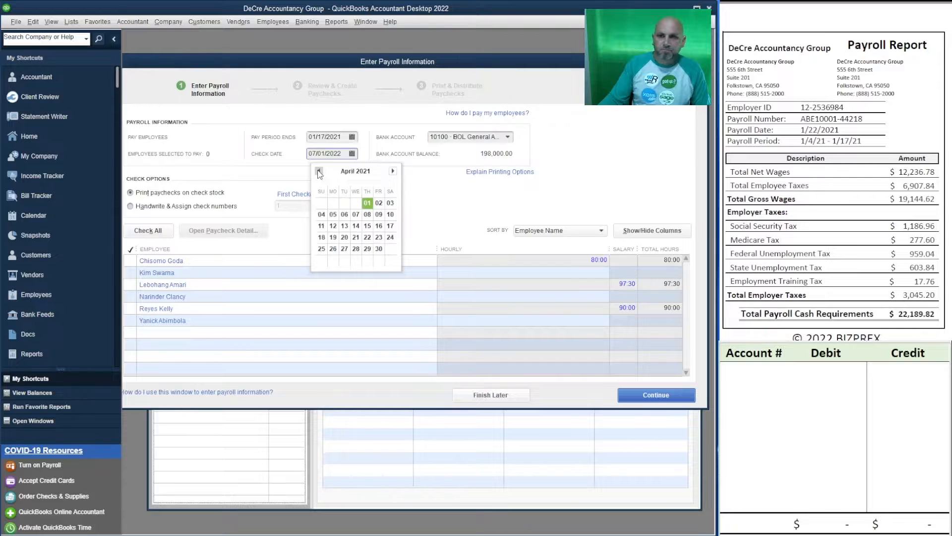
pyautogui.click(319, 170)
pyautogui.click(318, 171)
pyautogui.click(319, 171)
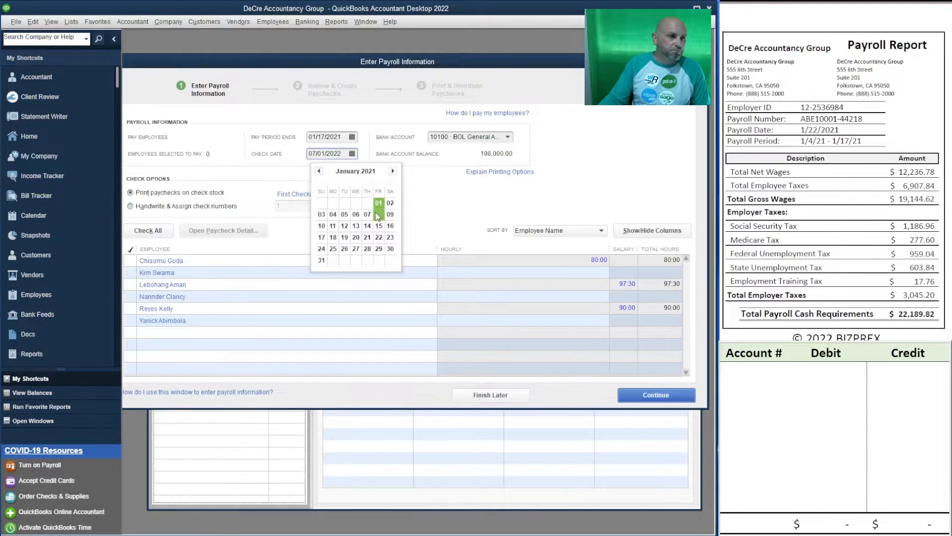
pyautogui.click(378, 237)
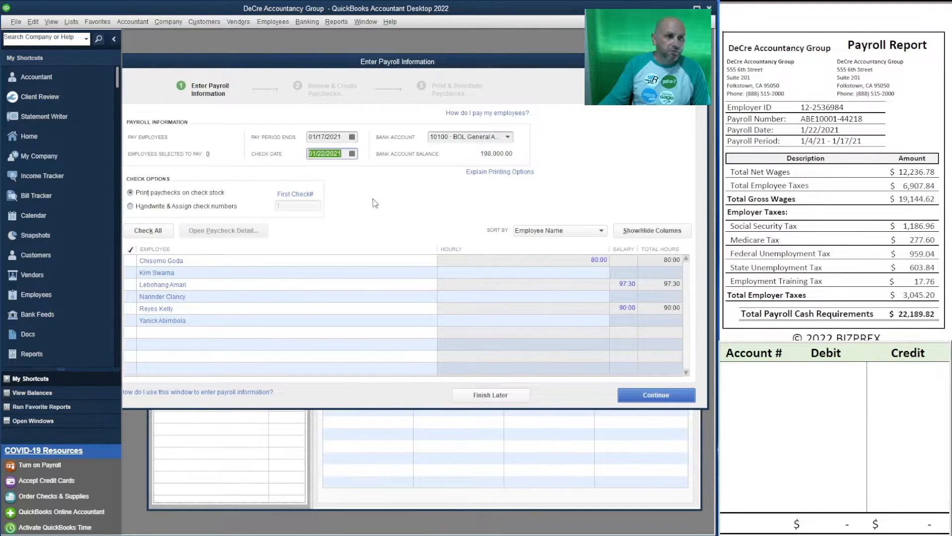
pyautogui.click(352, 136)
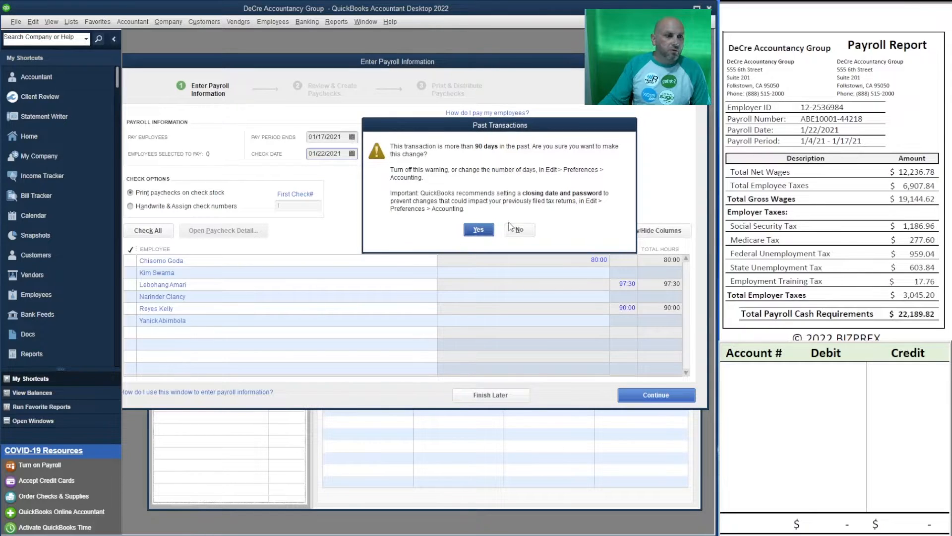
pyautogui.click(479, 230)
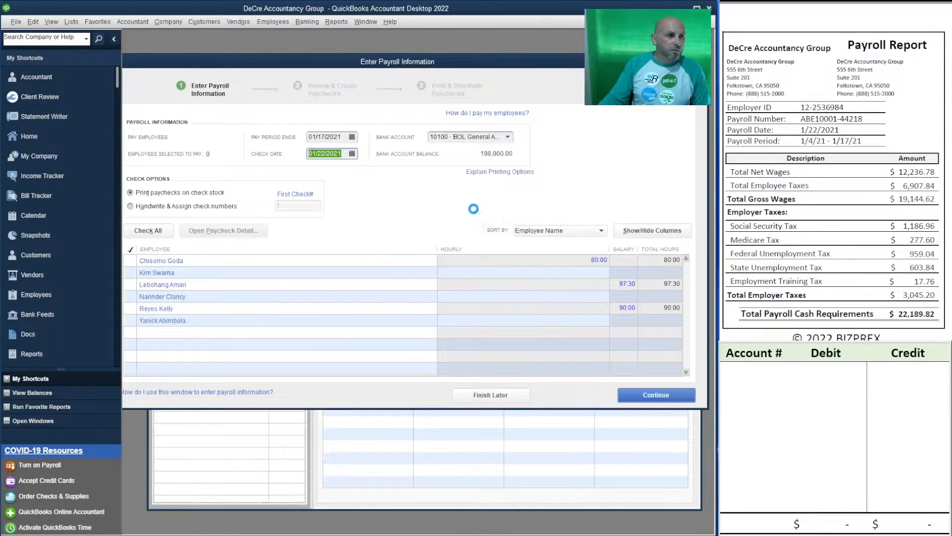
pyautogui.click(440, 188)
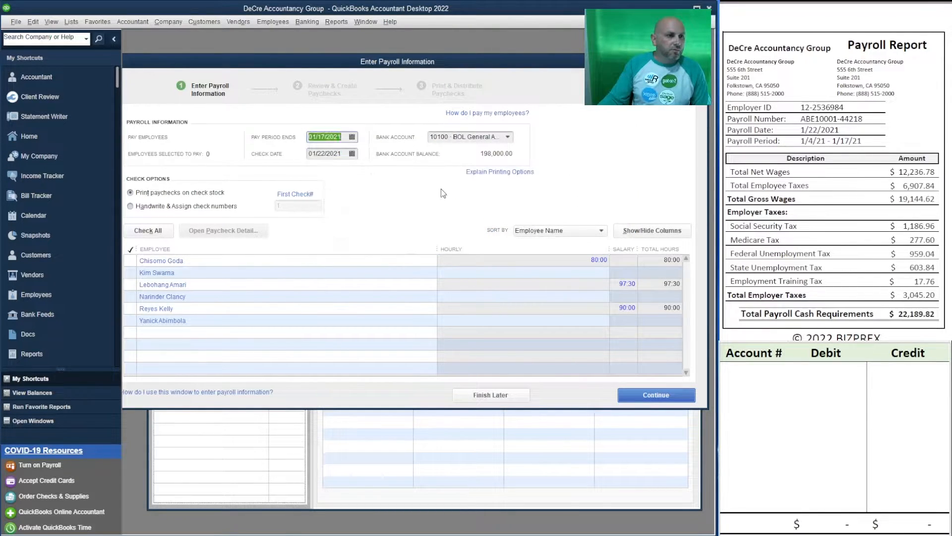
pyautogui.click(352, 139)
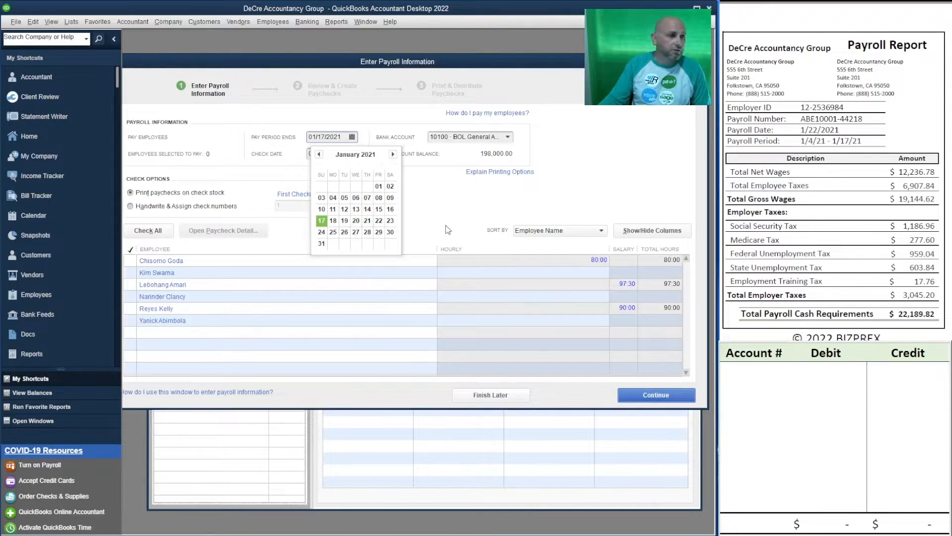
pyautogui.click(378, 221)
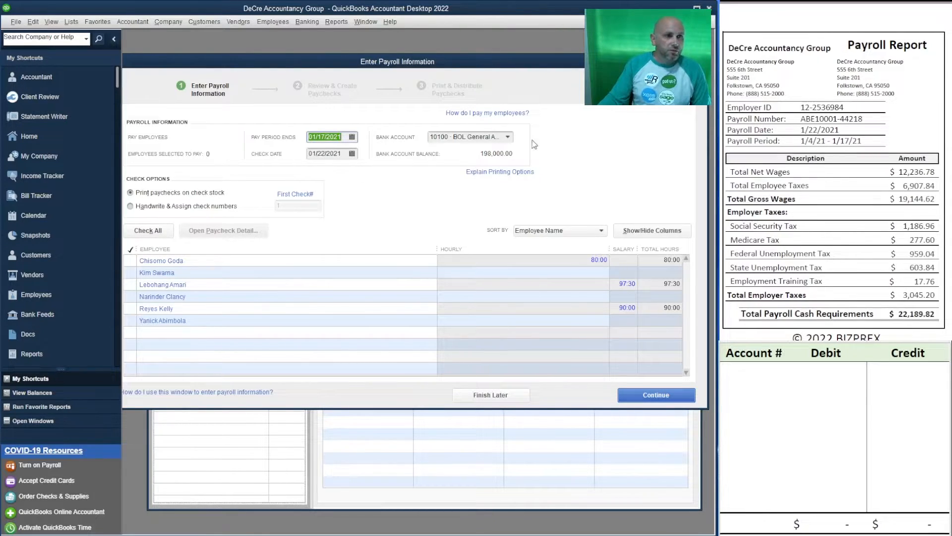
# Choose the 10200 - BOL Payroll account as the bank account for the paychecks.
pyautogui.click(508, 138)
pyautogui.click(490, 188)
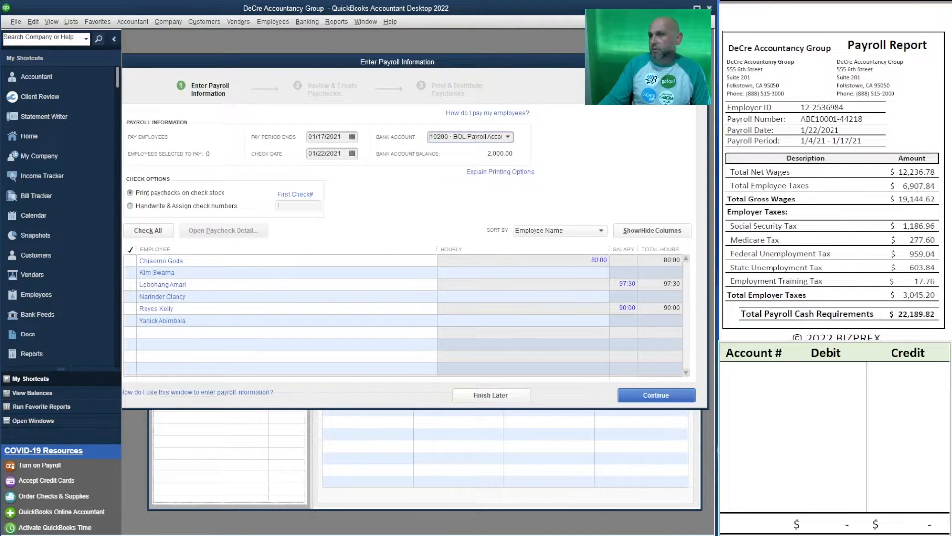
# Select the three employees with recorded hours for payment and continue to the paycheck review.
pyautogui.scroll(-2, 835, 171)
pyautogui.scroll(1, 835, 171)
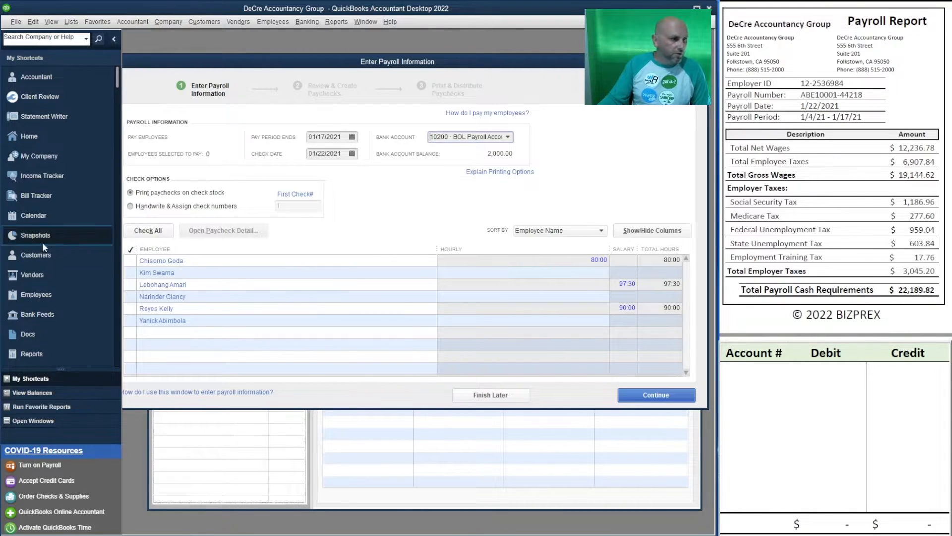
pyautogui.click(130, 259)
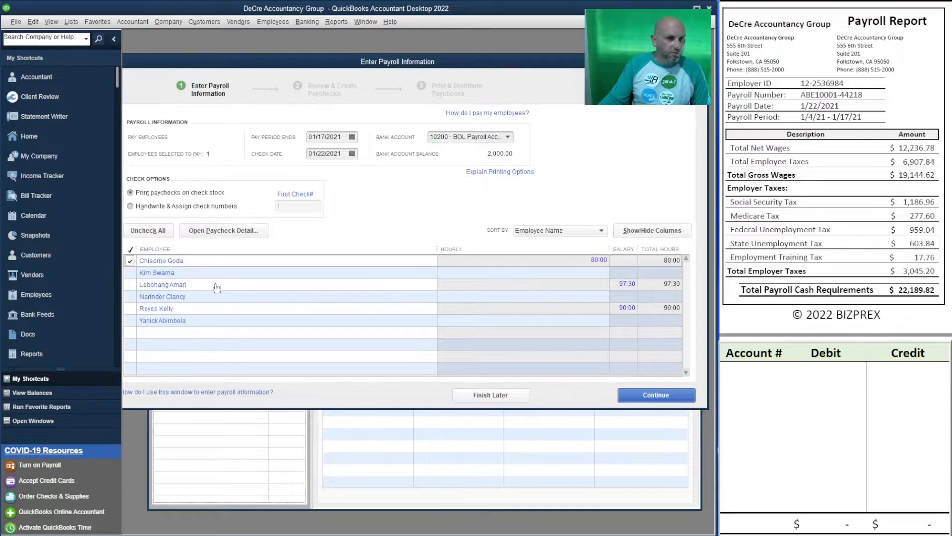
pyautogui.click(130, 284)
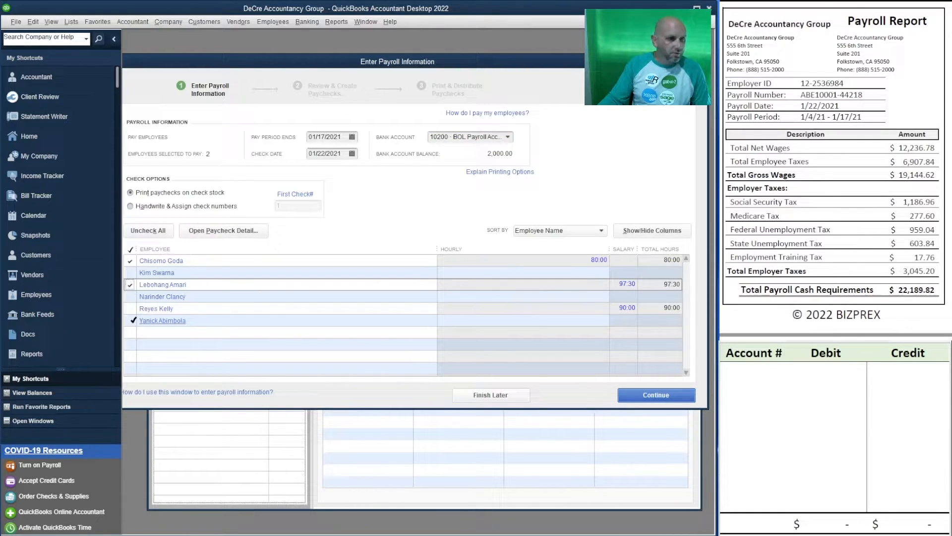
pyautogui.click(130, 308)
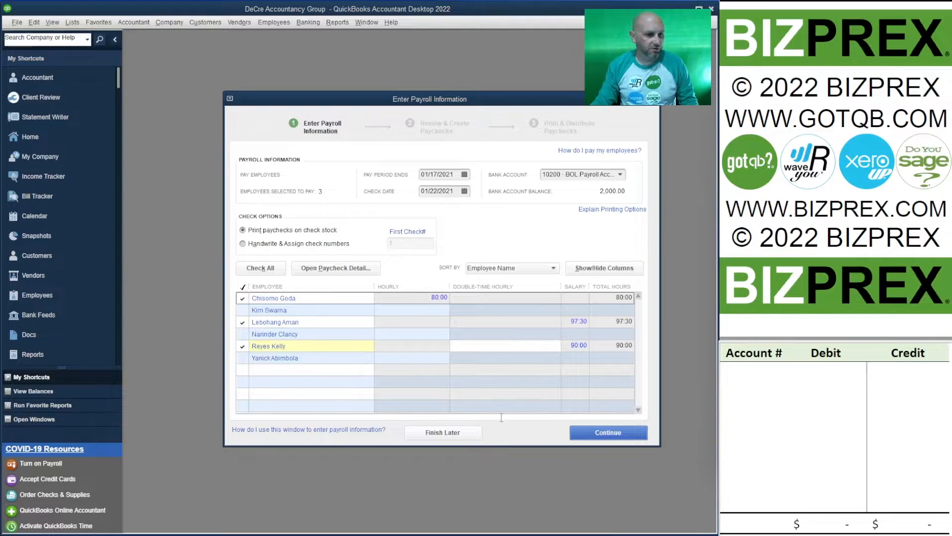
pyautogui.click(625, 438)
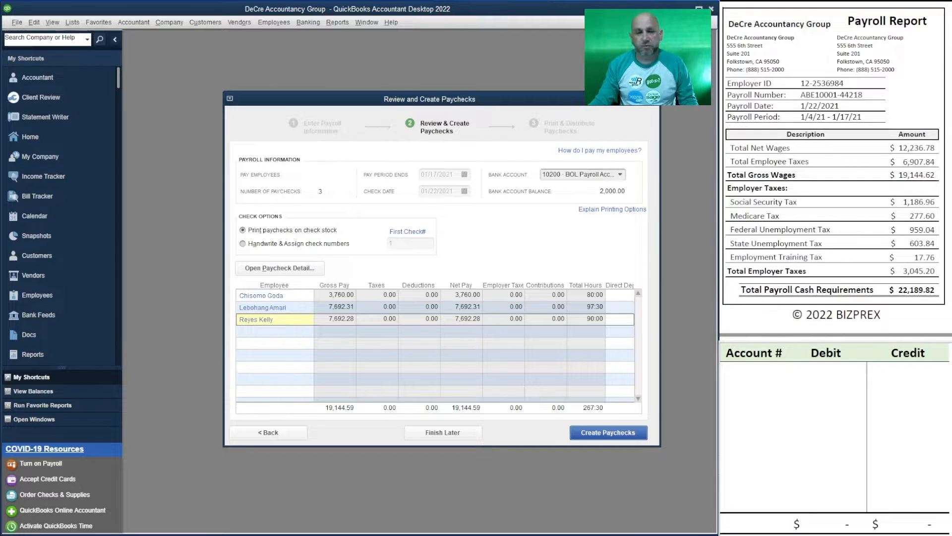
# In the paycheck of the employee with 97:30 hours, set Federal Withholding to 1,538.46 and Social Security Employee to 476.92.
pyautogui.moveTo(578, 105); pyautogui.dragTo(534, 129)
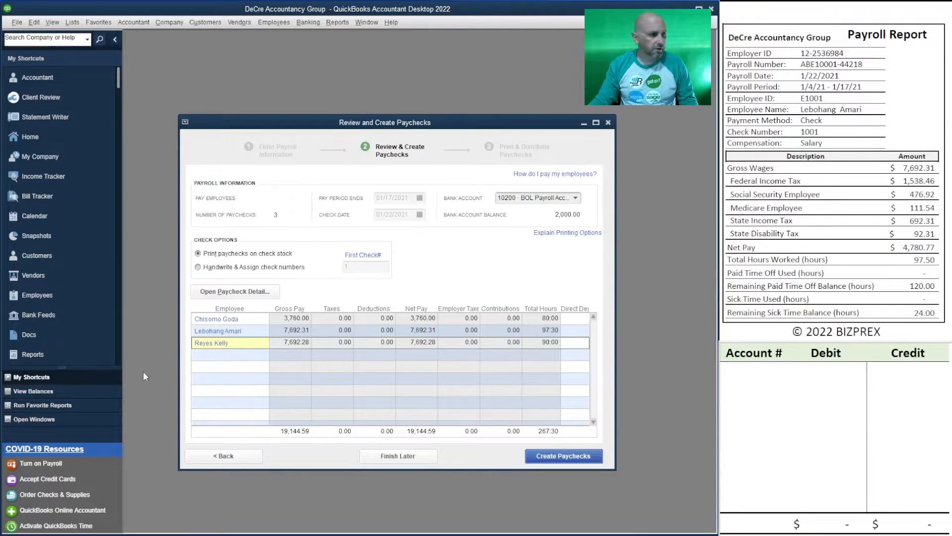
pyautogui.click(219, 331)
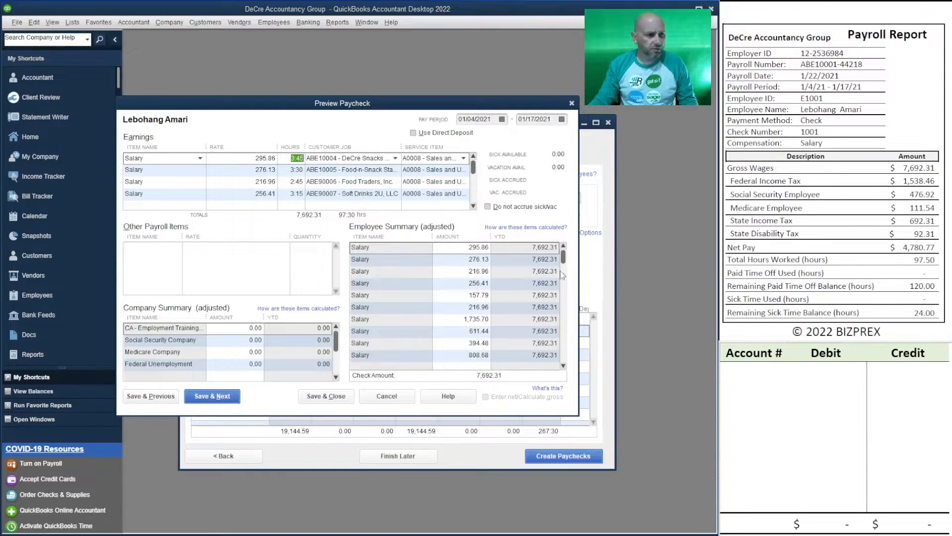
pyautogui.moveTo(563, 257); pyautogui.dragTo(584, 360)
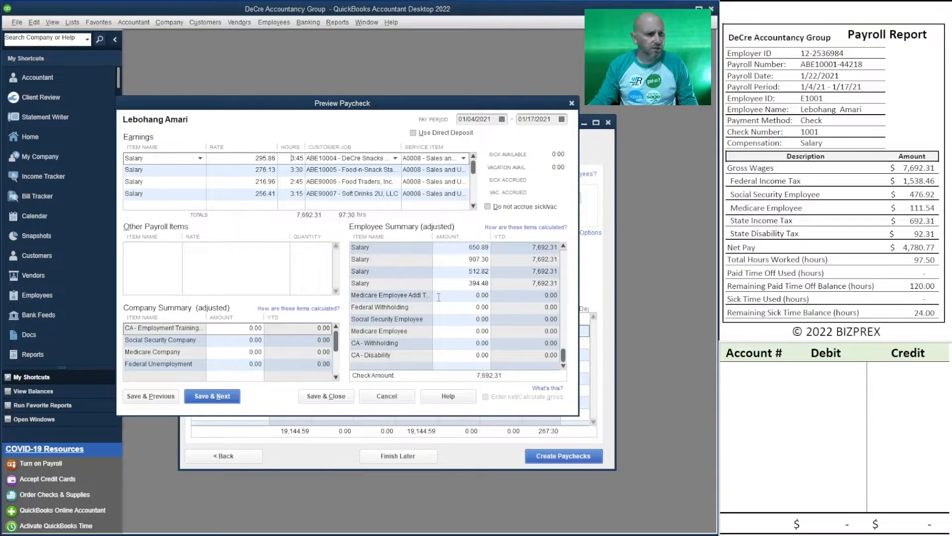
pyautogui.click(471, 307)
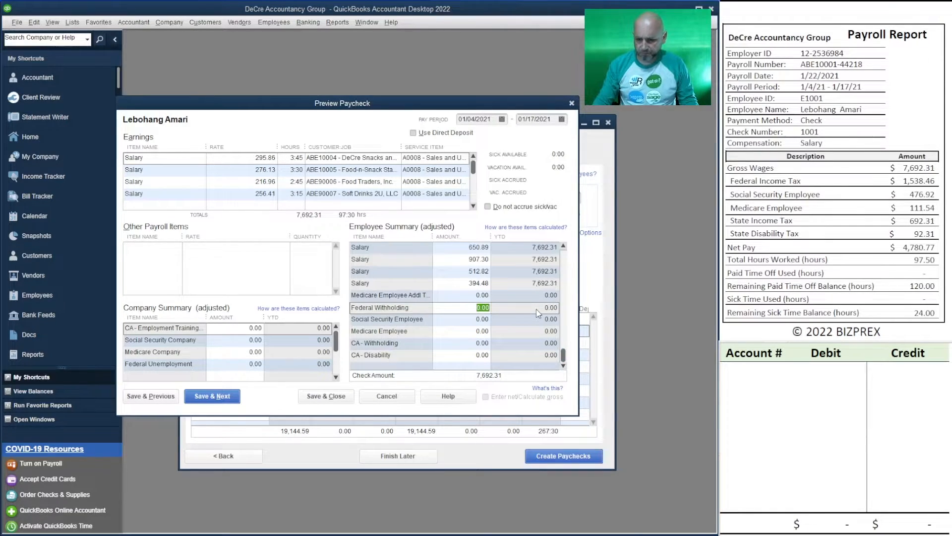
pyautogui.write('1,538.46')
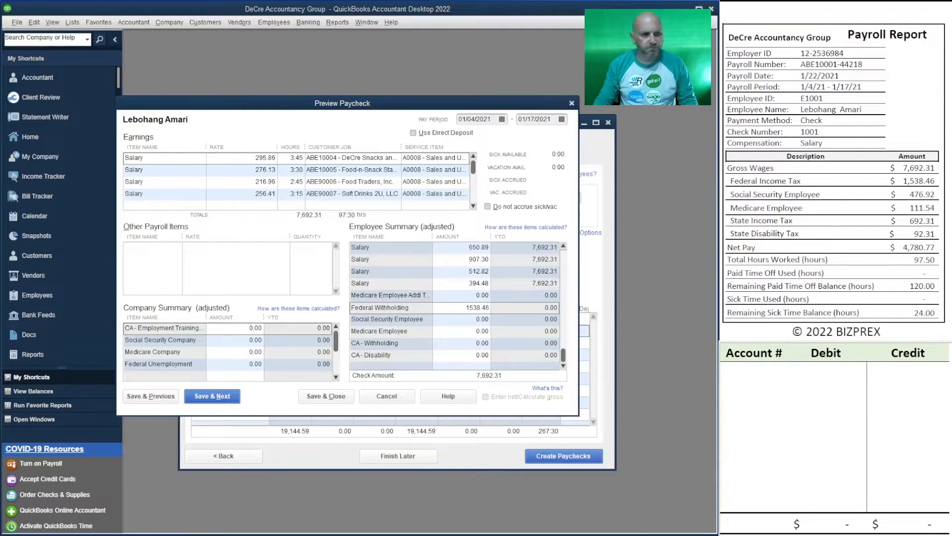
pyautogui.press('Tab')
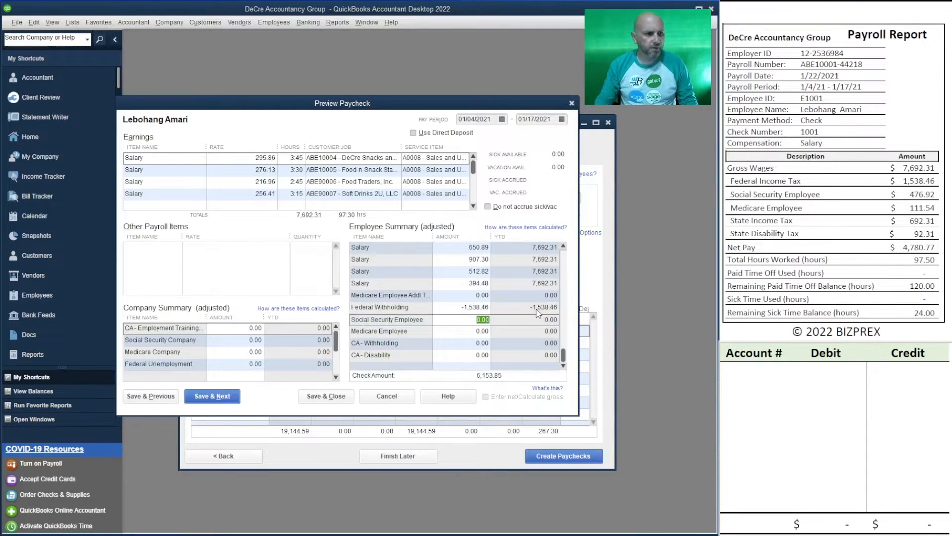
pyautogui.write('47')
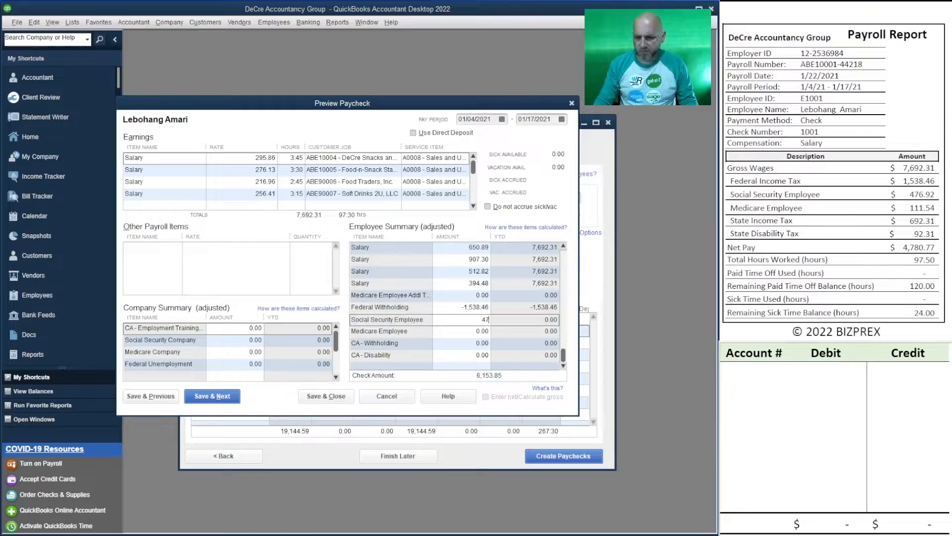
pyautogui.write('6.92')
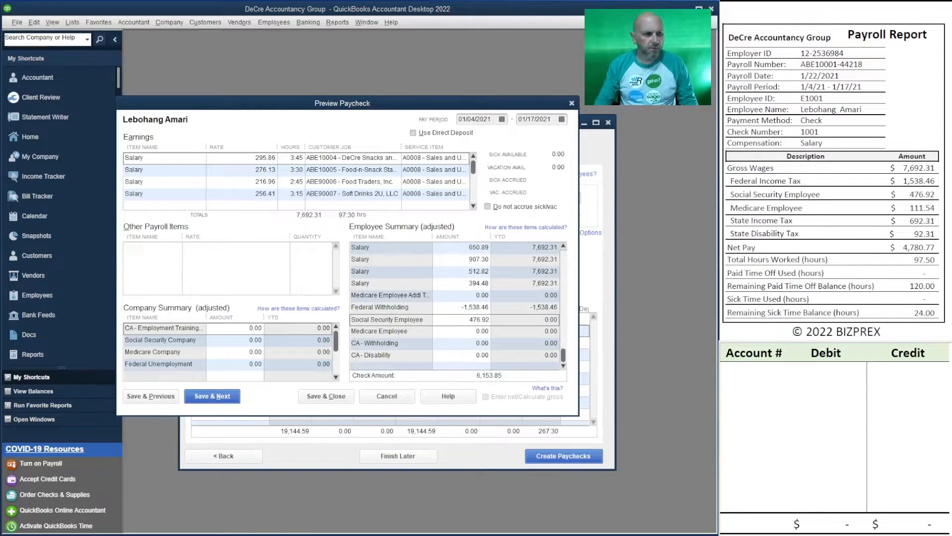
pyautogui.press('Tab')
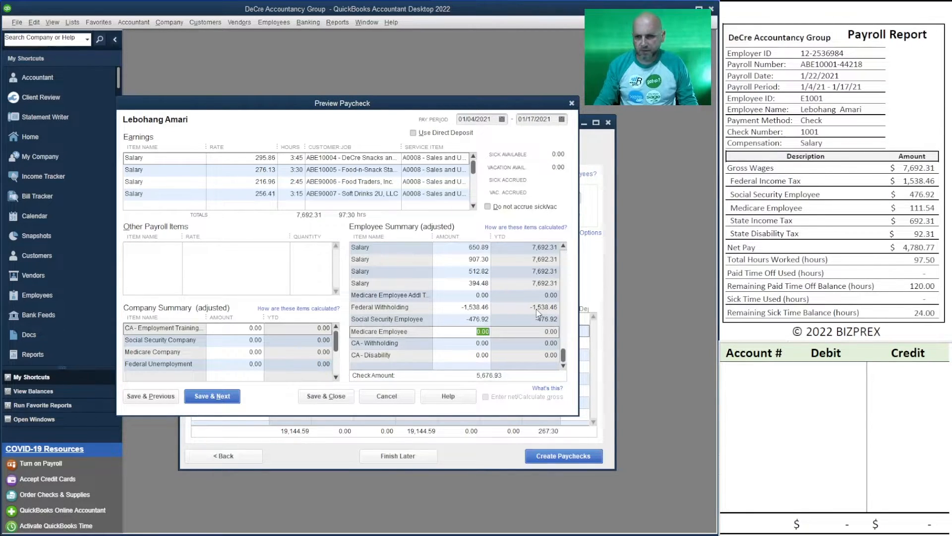
# Set the paycheck's Medicare Employee amount to 111.54, CA - Withholding to 692.31 and CA - Disability to 92.31.
pyautogui.write('111.54')
pyautogui.press('Tab')
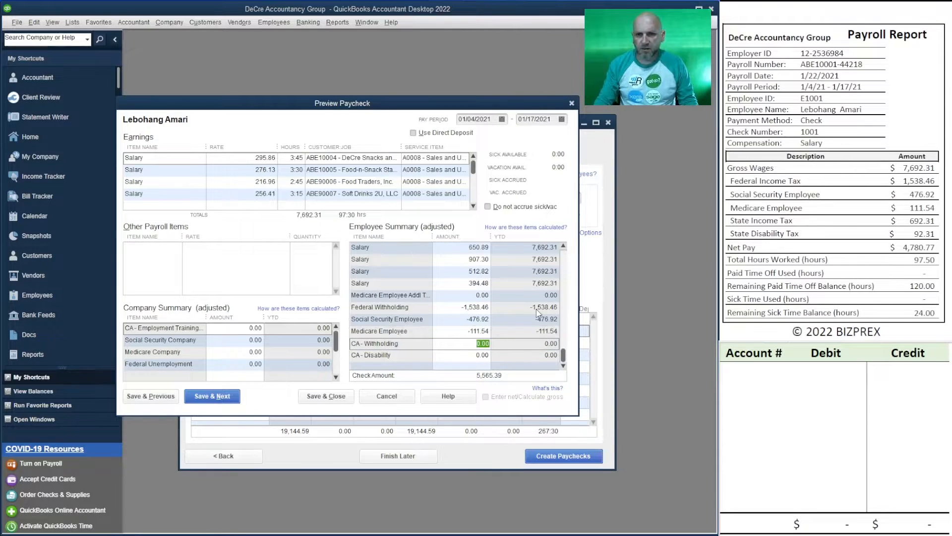
pyautogui.write('692.31')
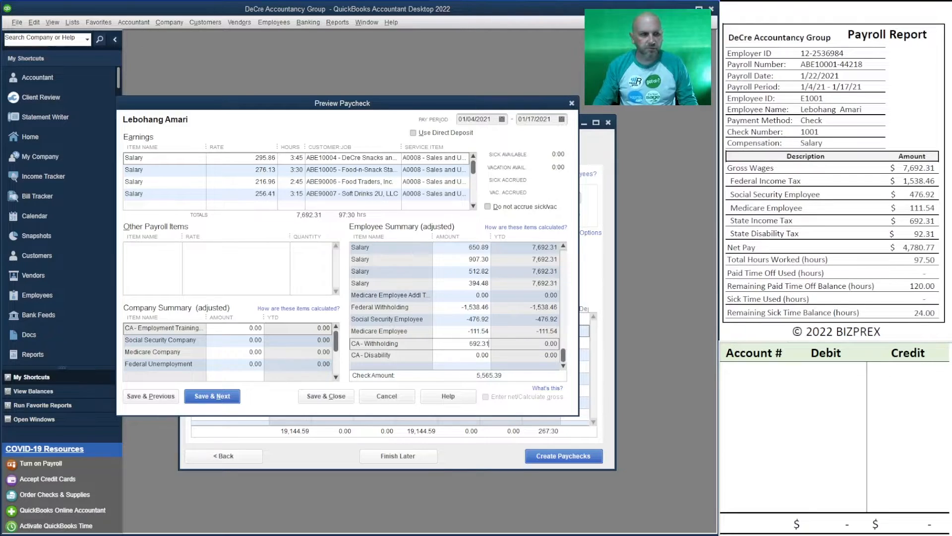
pyautogui.press('Tab')
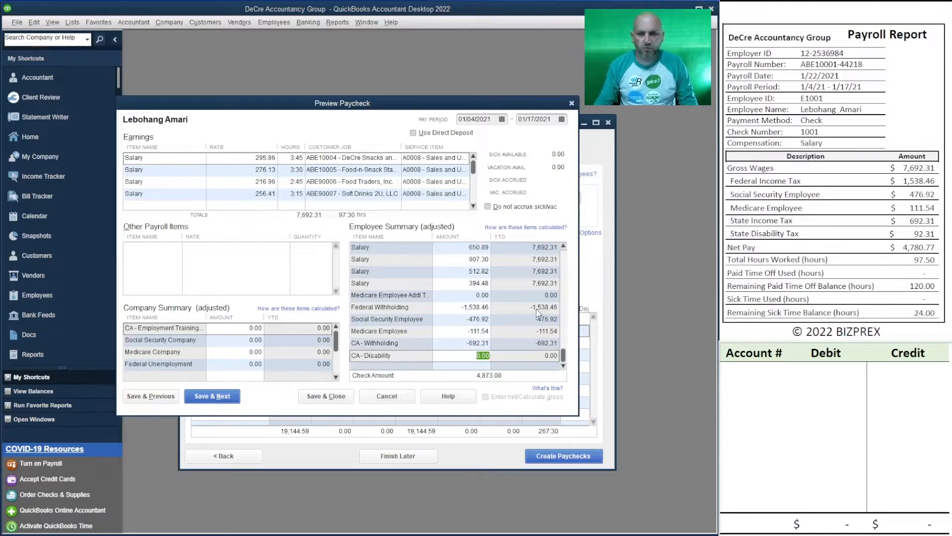
pyautogui.write('92.31')
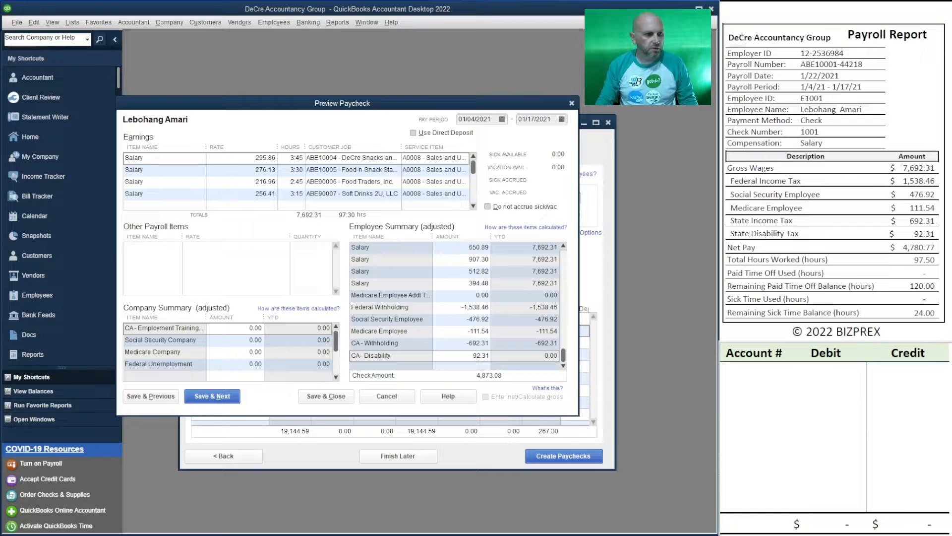
pyautogui.press('Tab')
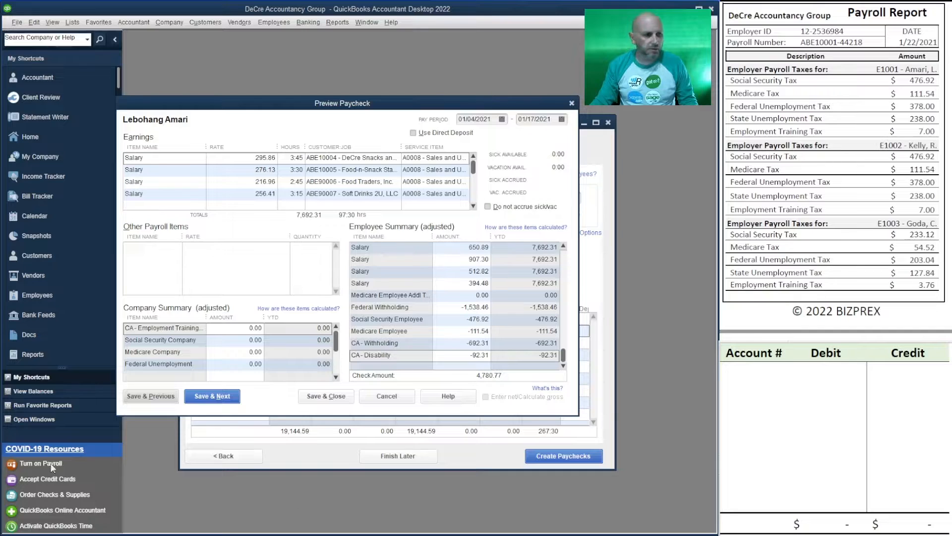
# In the paycheck's company summary, set CA - Employment Training Tax to 7.00 and Social Security Company to 476.92.
pyautogui.click(256, 328)
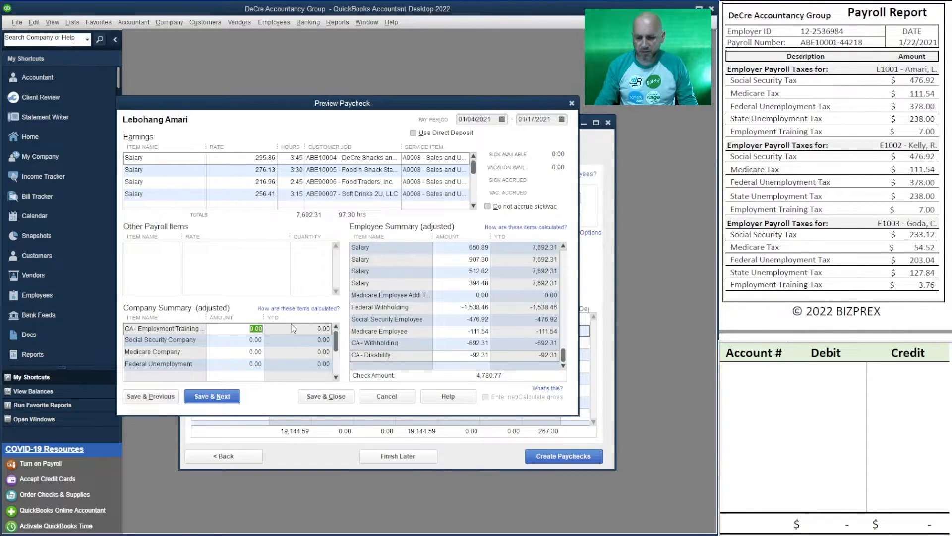
pyautogui.write('7')
pyautogui.press('Tab')
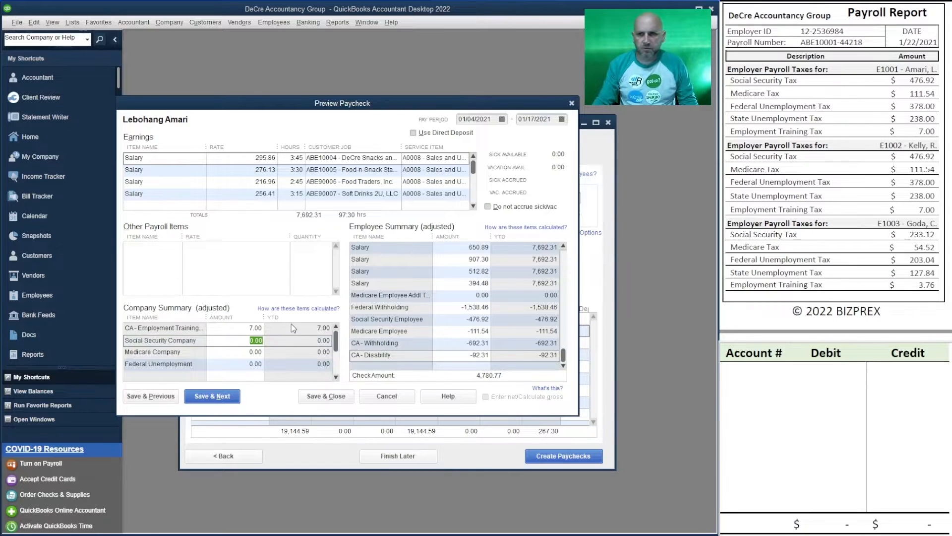
pyautogui.write('47')
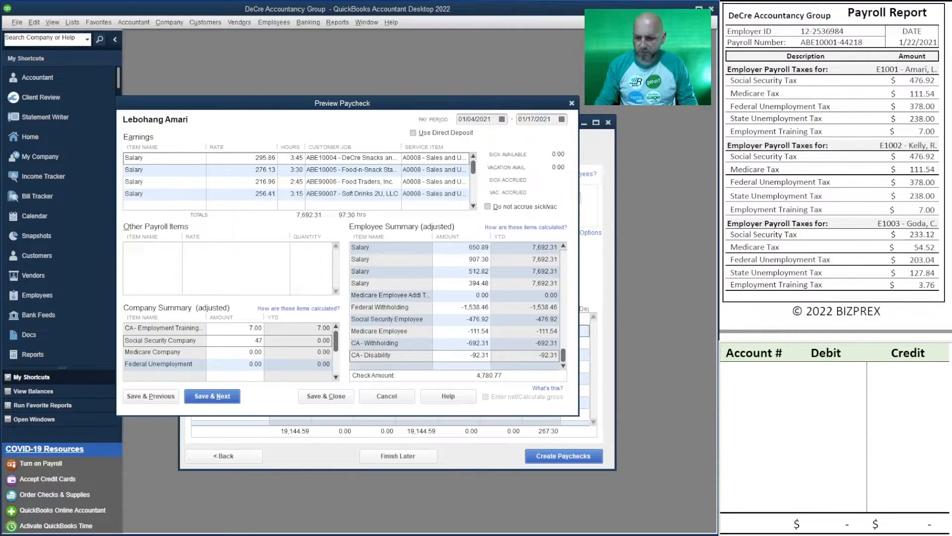
pyautogui.write('6.92')
pyautogui.press('Tab')
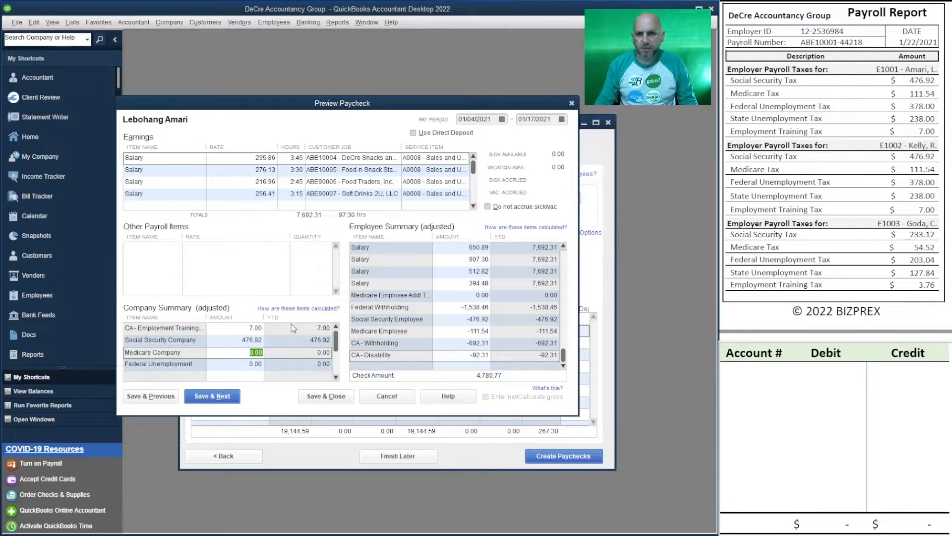
# Set Medicare Company to 111.54, Federal Unemployment to 378.00 and CA - Unemployment to 238.00, and save the paycheck, moving on to the following one.
pyautogui.write('111.54')
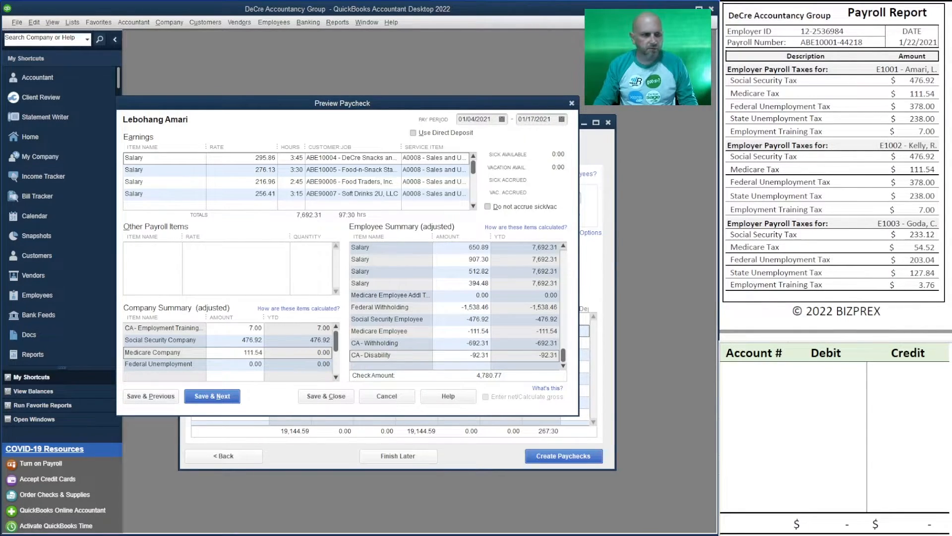
pyautogui.press('Tab')
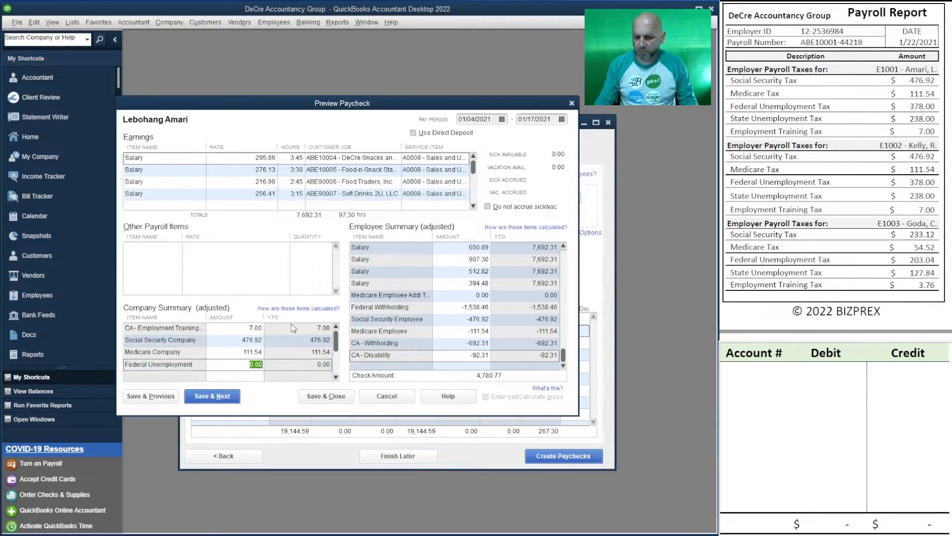
pyautogui.write('378')
pyautogui.press('Tab')
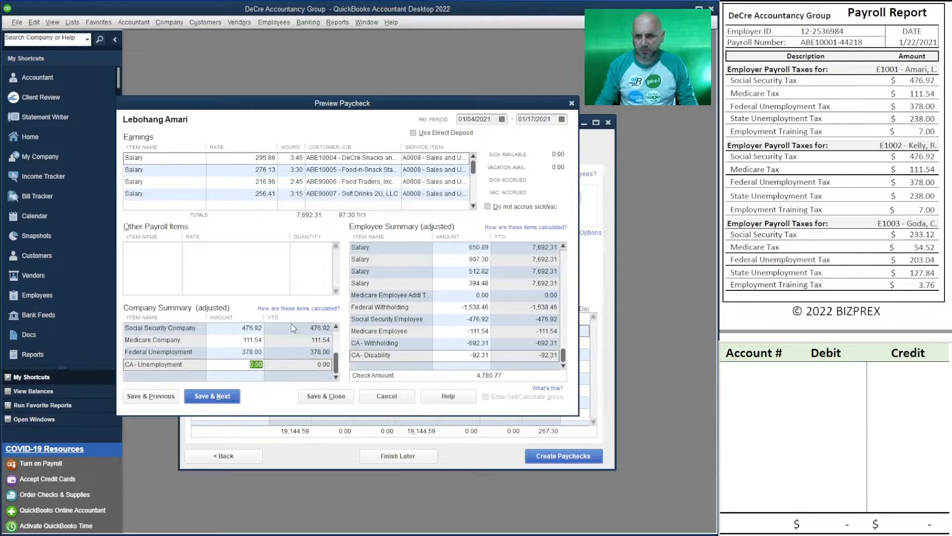
pyautogui.write('238')
pyautogui.press('Tab')
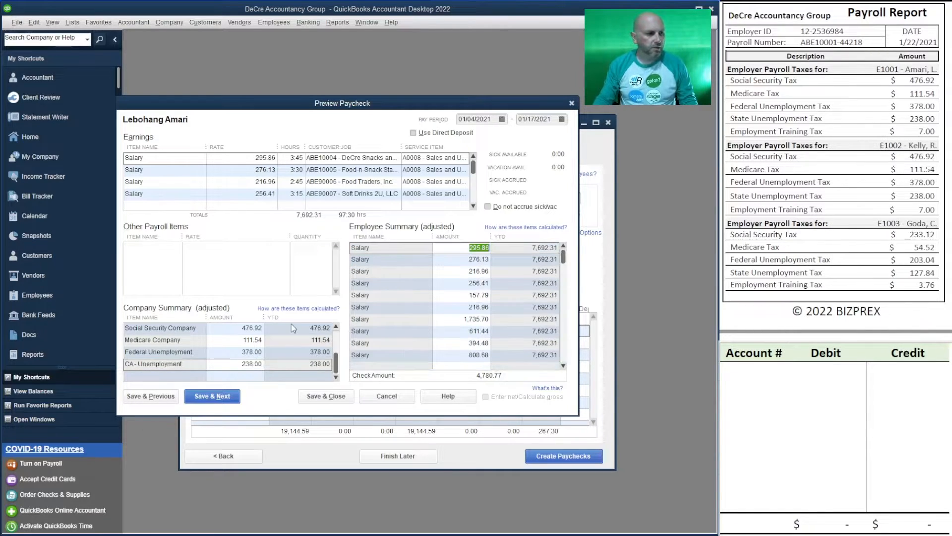
pyautogui.click(215, 399)
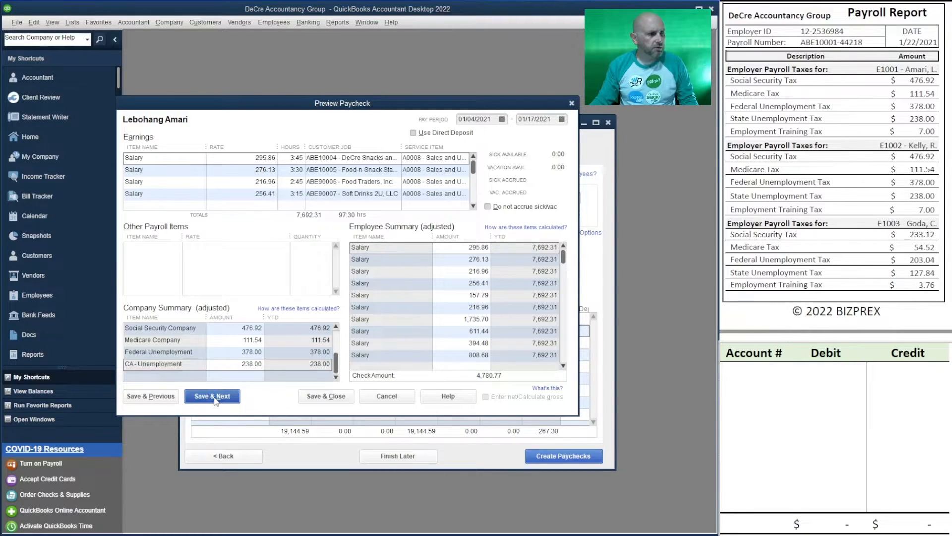
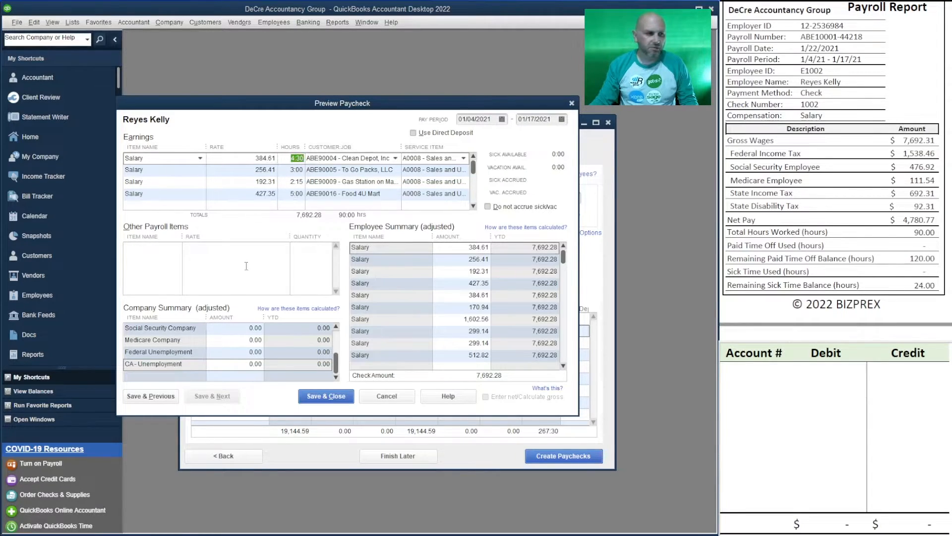
# Add the Salary Rounding Adj Add item at a rate of 0.03 to the paycheck of the employee with 90:00 hours.
pyautogui.click(169, 248)
pyautogui.click(176, 249)
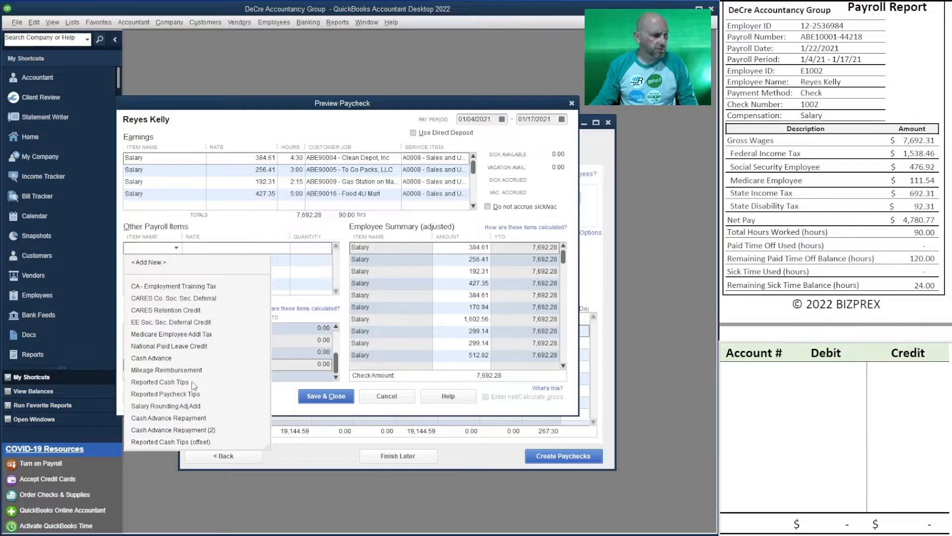
pyautogui.click(204, 406)
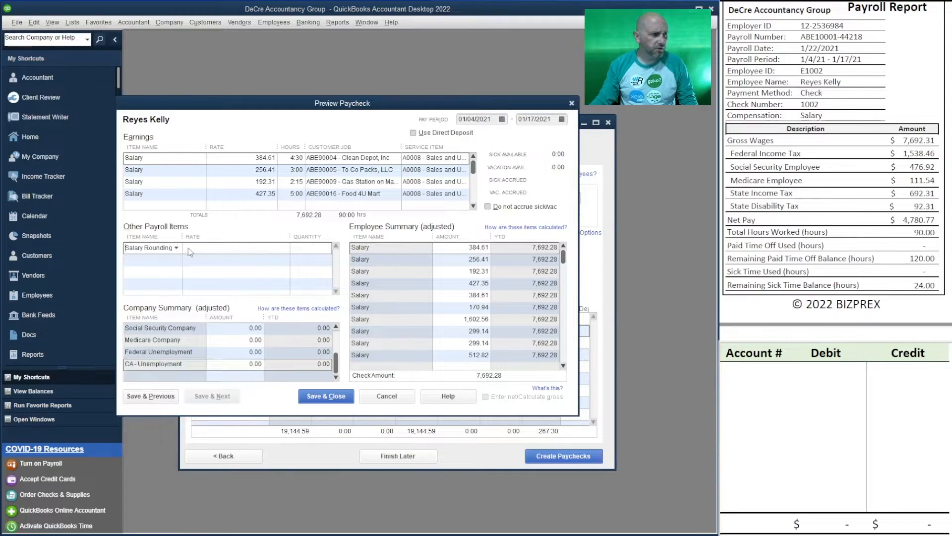
pyautogui.click(226, 251)
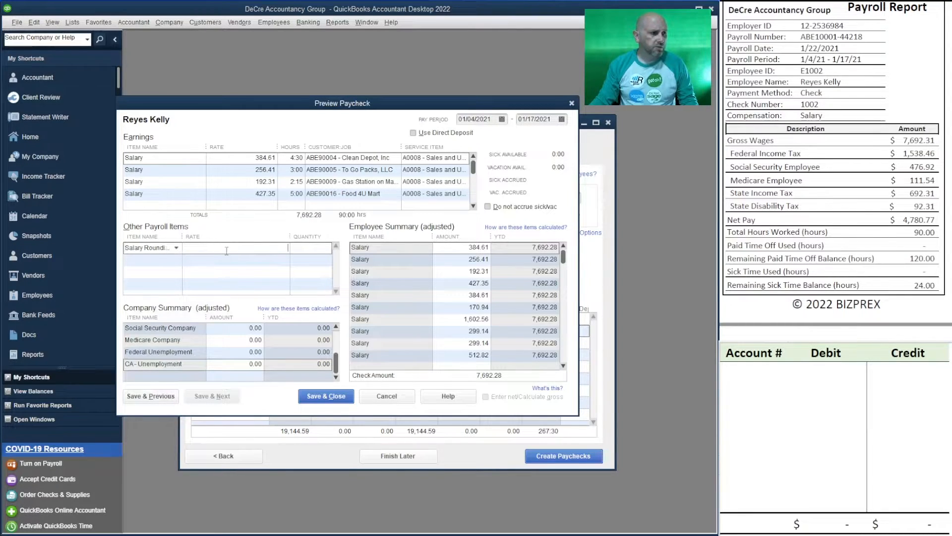
pyautogui.write('0.03')
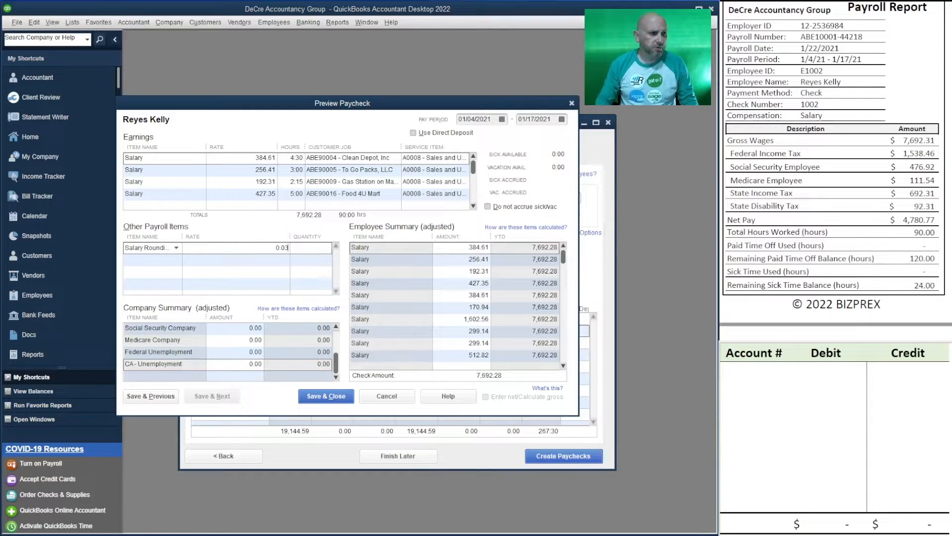
pyautogui.press('Down')
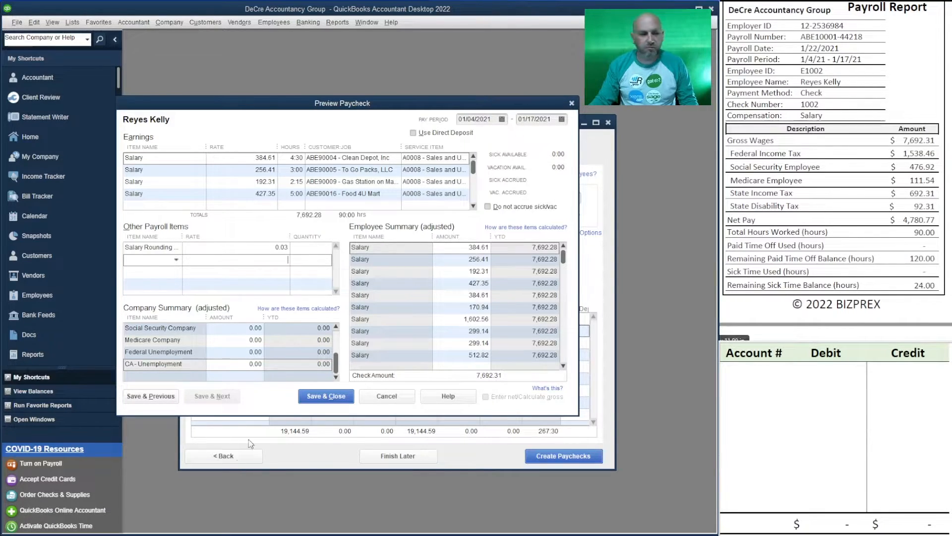
pyautogui.moveTo(566, 262); pyautogui.dragTo(565, 360)
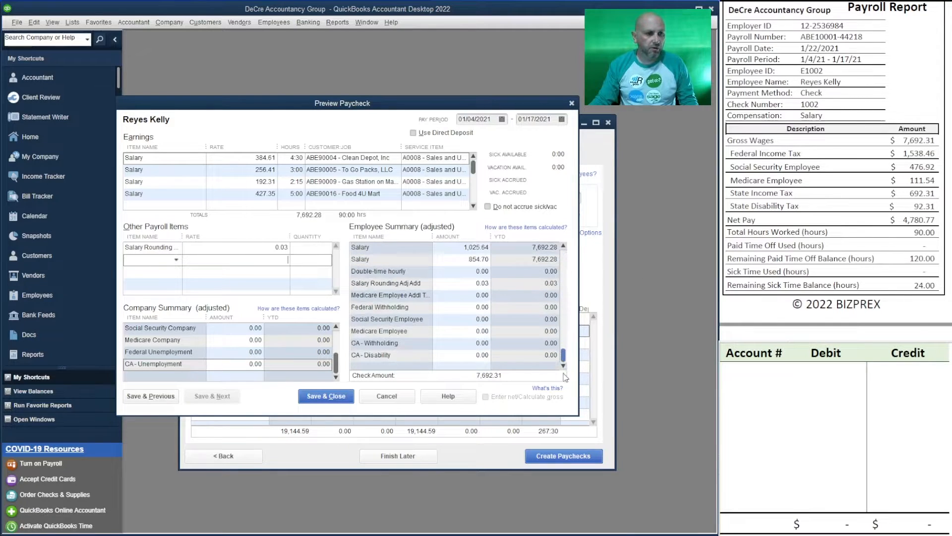
# Set the paycheck's Federal Withholding to 1,538.46 and Social Security Employee to 476.92 in the employee summary.
pyautogui.click(476, 308)
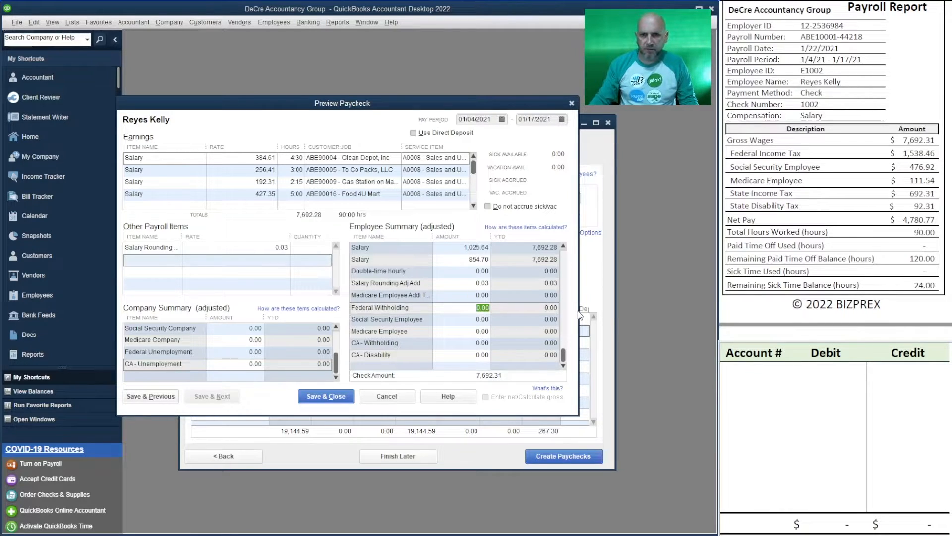
pyautogui.write('1,5')
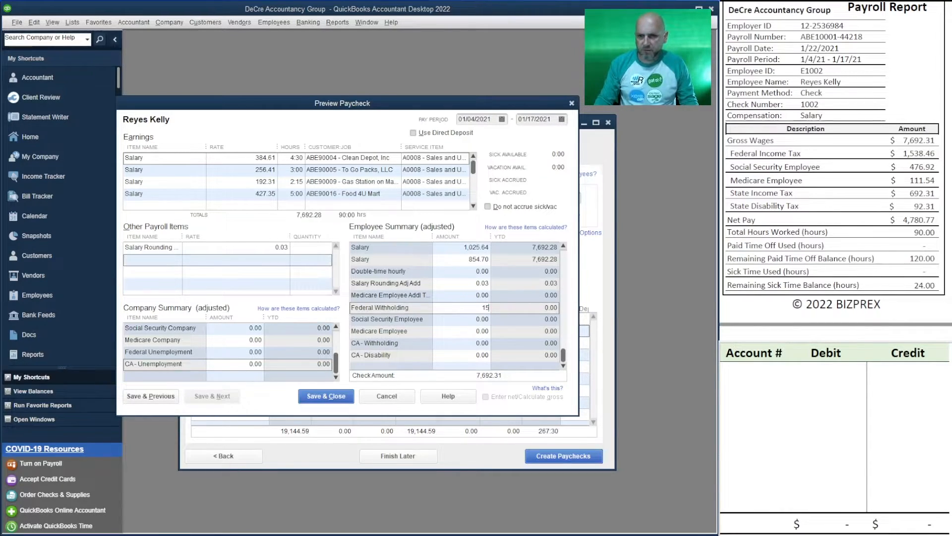
pyautogui.write('38.46')
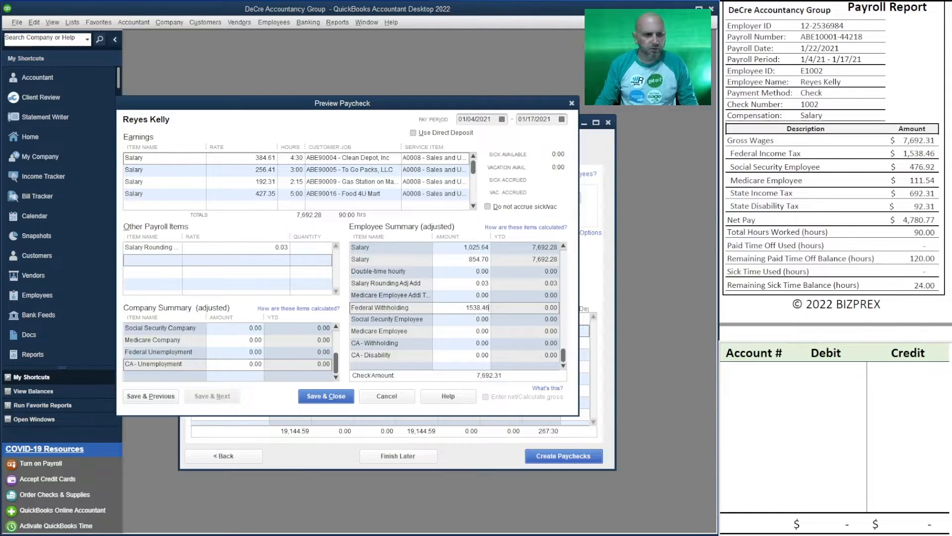
pyautogui.press('Tab')
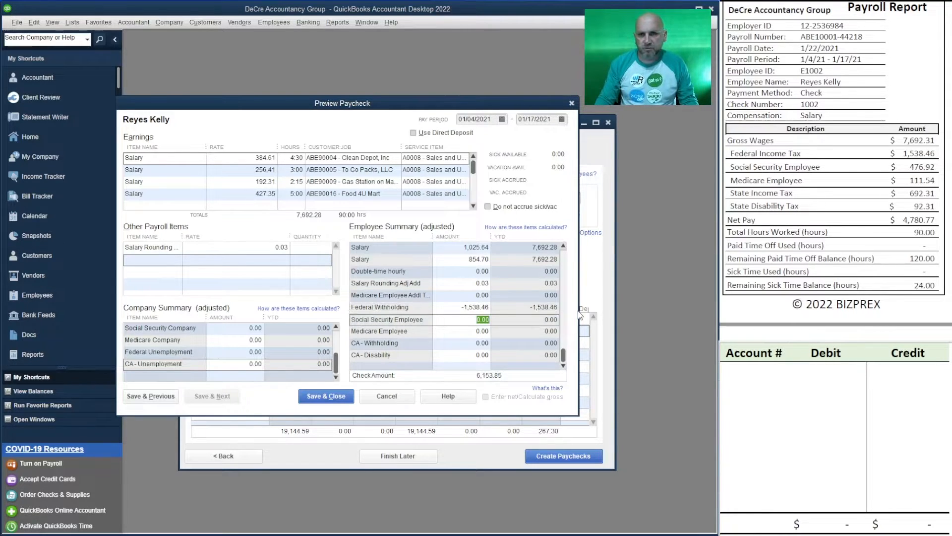
pyautogui.write('476.92')
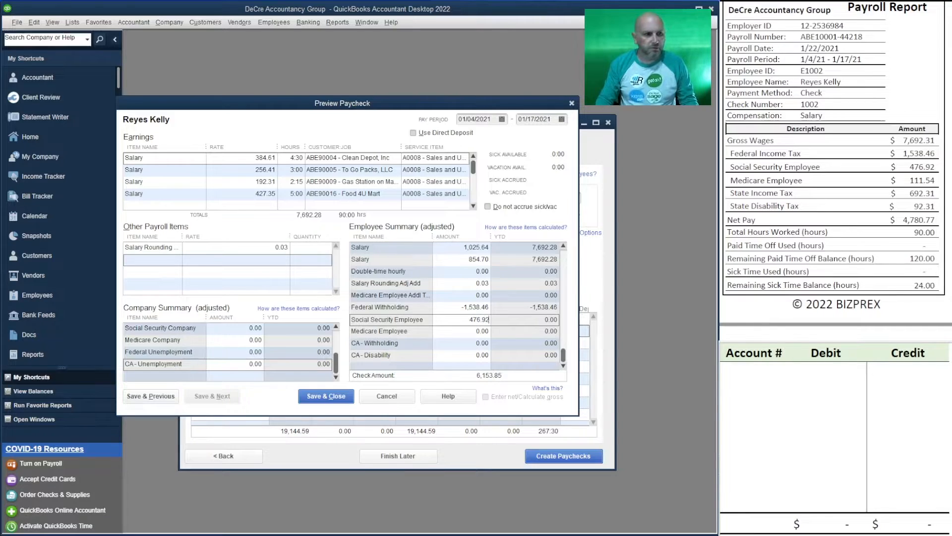
pyautogui.press('Tab')
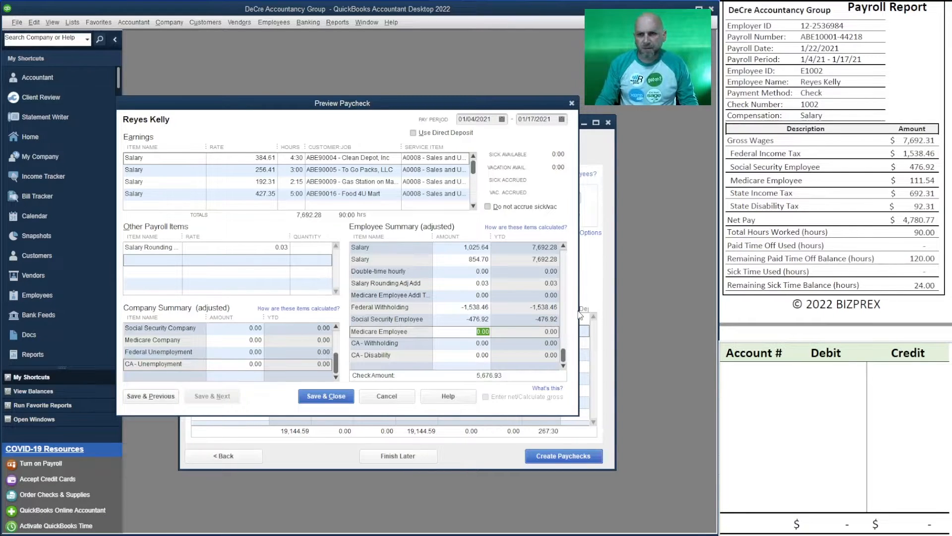
# Set Medicare Employee to 111.54, CA - Withholding to 692.31 and CA - Disability to 92.31 on the paycheck with the 0.03 rounding item.
pyautogui.write('1')
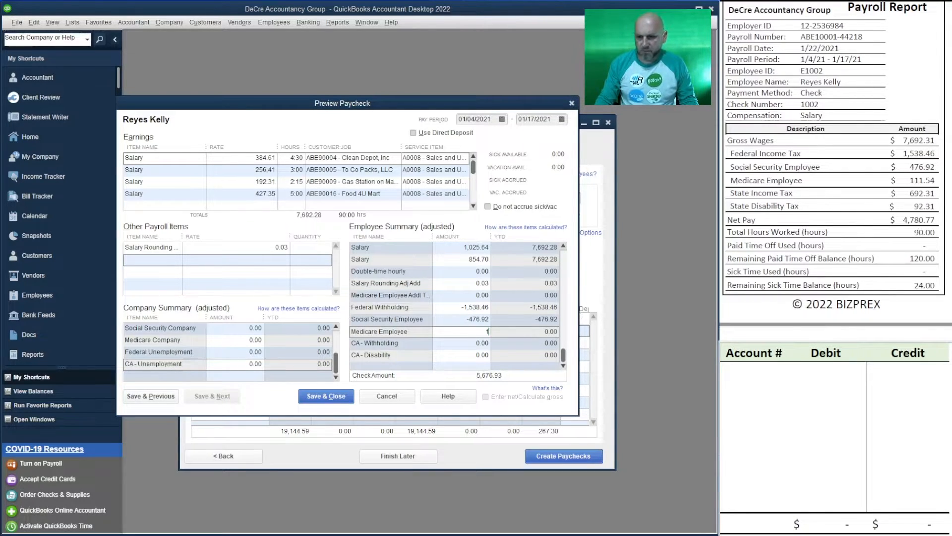
pyautogui.write('11.54')
pyautogui.press('Tab')
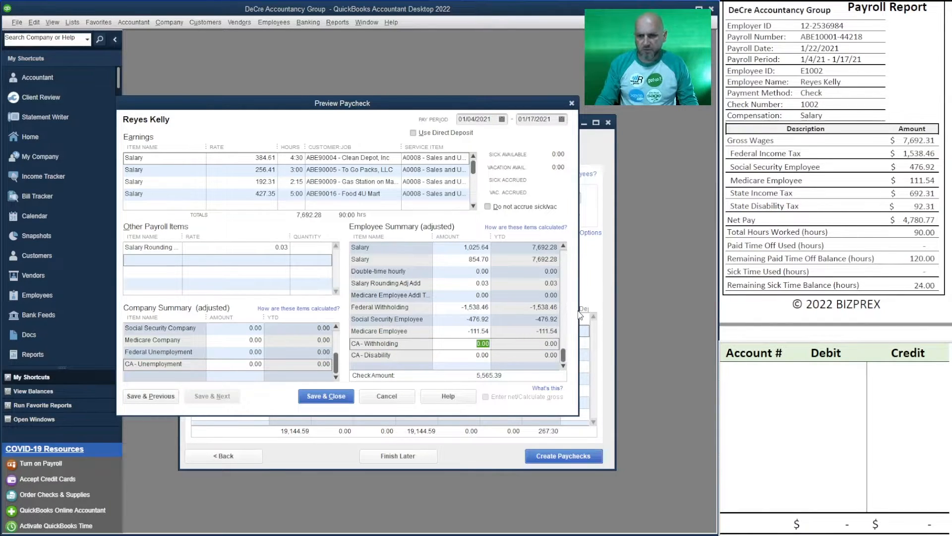
pyautogui.write('692.31')
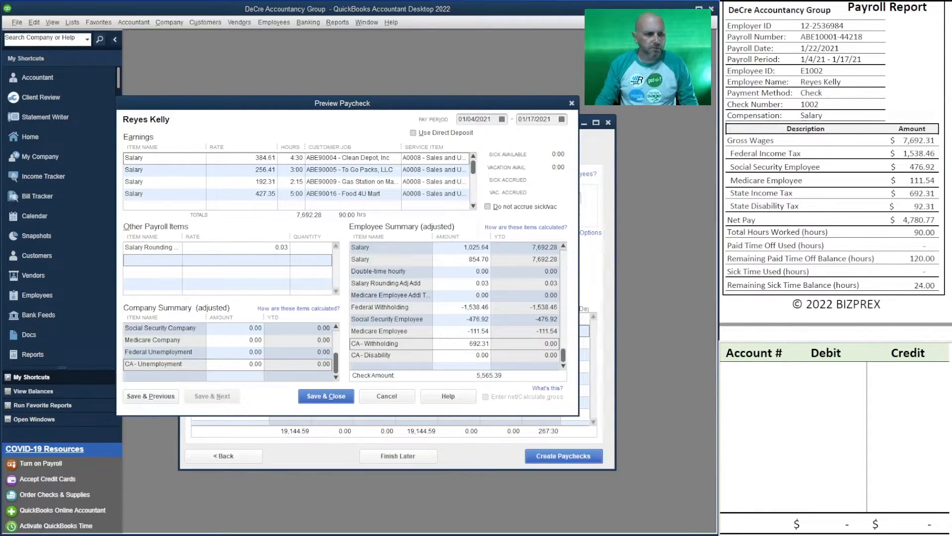
pyautogui.press('Tab')
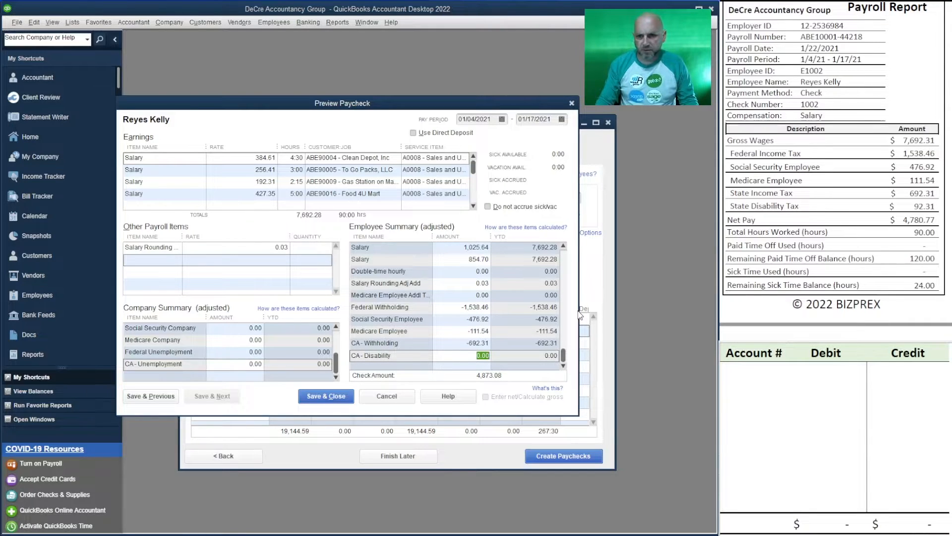
pyautogui.write('92.31')
pyautogui.hotkey('shift', 'Tab')
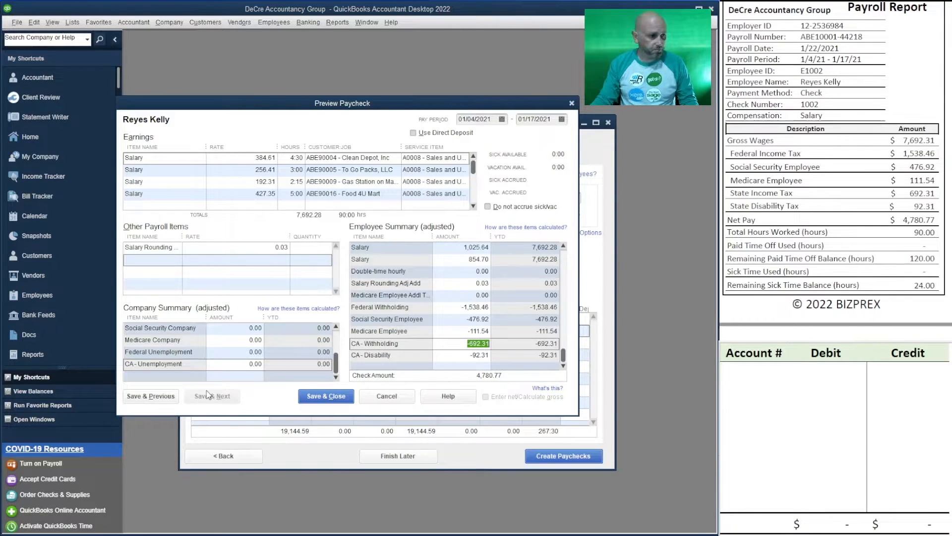
# In the company summary, set CA - Employment Training Tax to 7.00, Social Security Company to 476.92 and Medicare Company to 111.54.
pyautogui.click(244, 327)
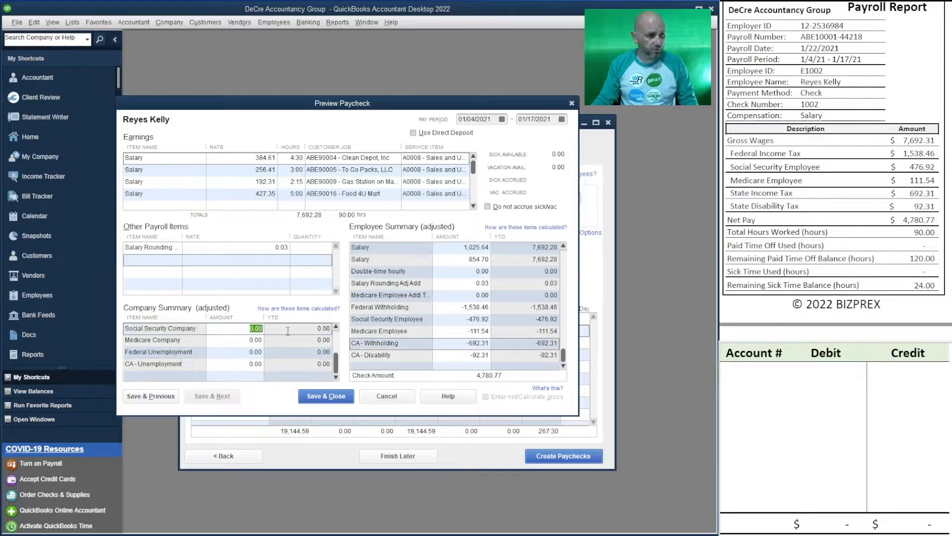
pyautogui.moveTo(336, 370); pyautogui.dragTo(336, 334)
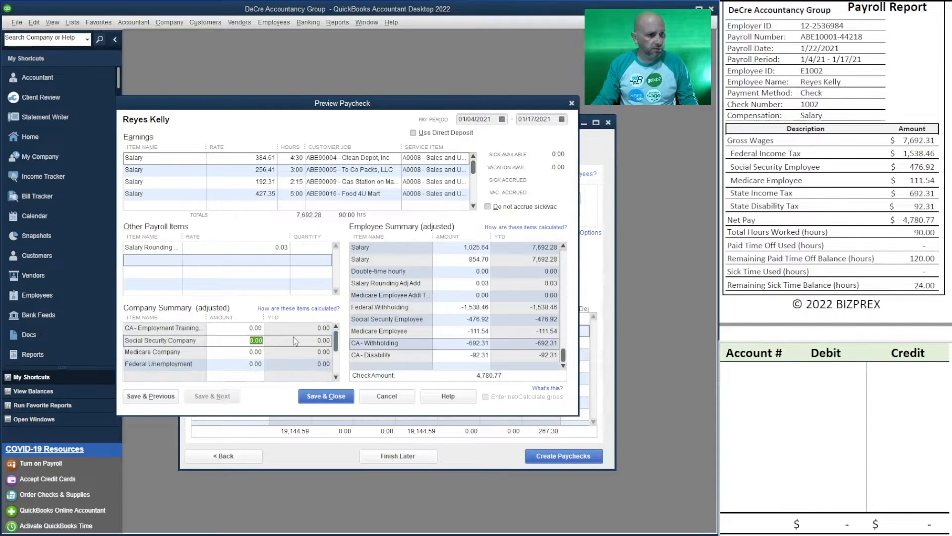
pyautogui.click(282, 329)
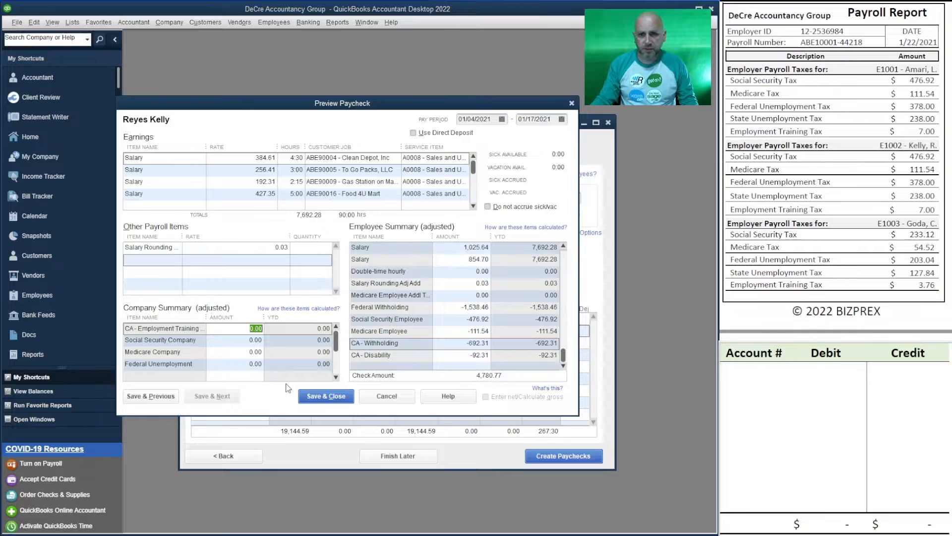
pyautogui.write('7')
pyautogui.press('Tab')
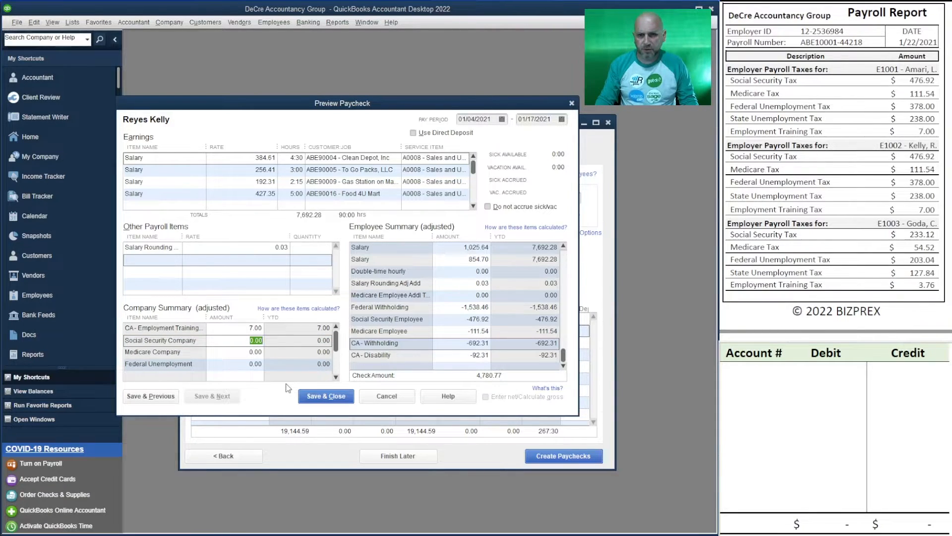
pyautogui.write('476.92')
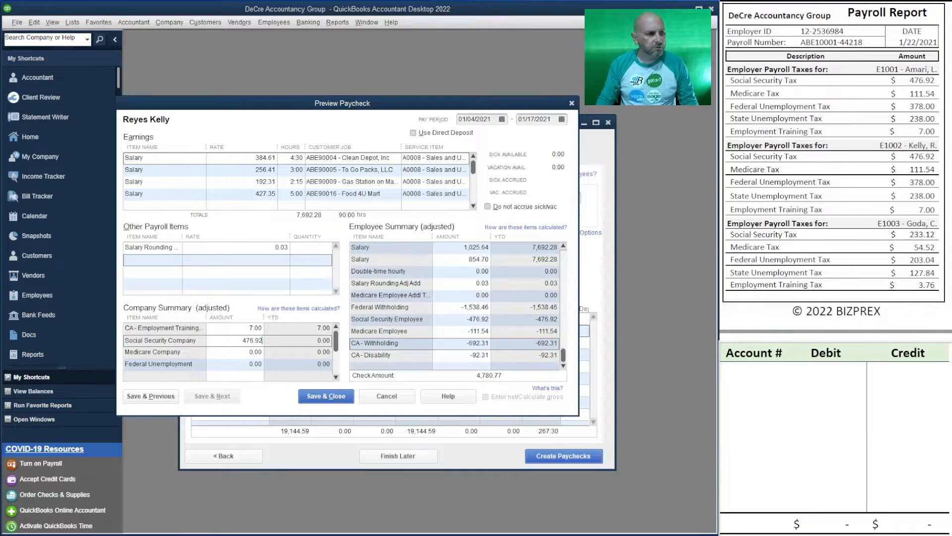
pyautogui.press('Tab')
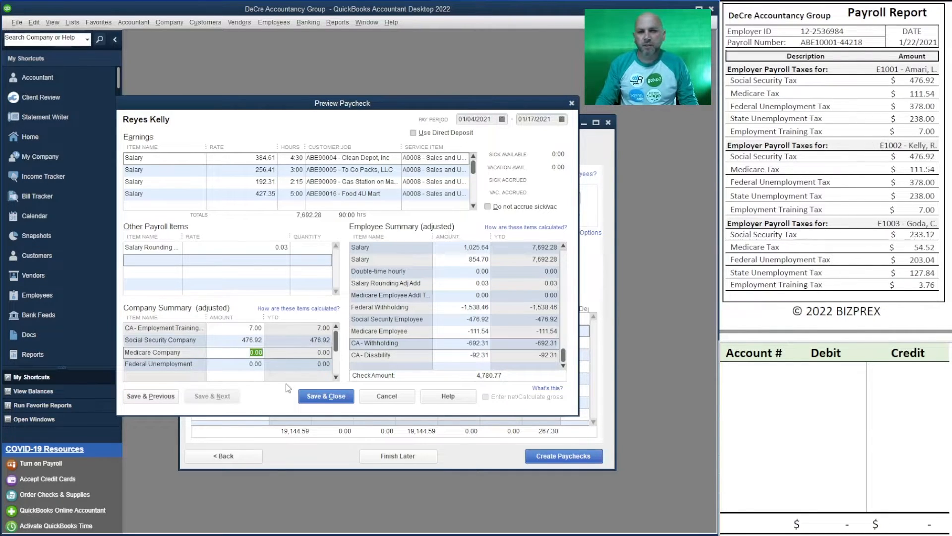
pyautogui.write('111.54')
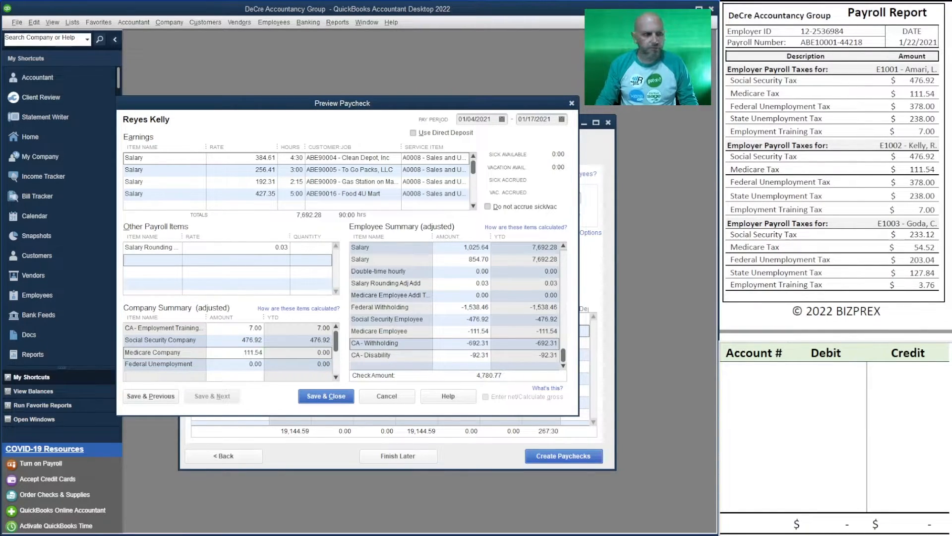
pyautogui.press('Tab')
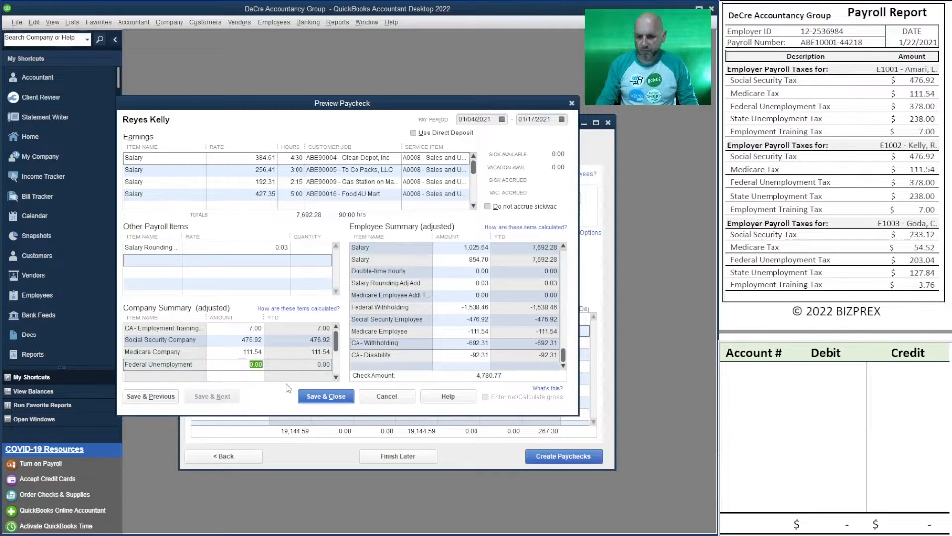
pyautogui.write('238')
pyautogui.press('Tab')
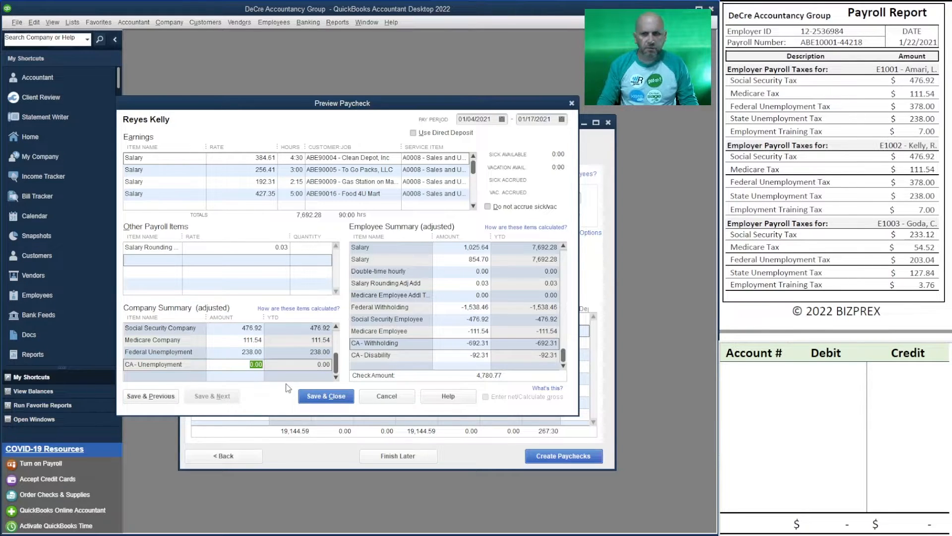
pyautogui.hotkey('shift', 'Tab')
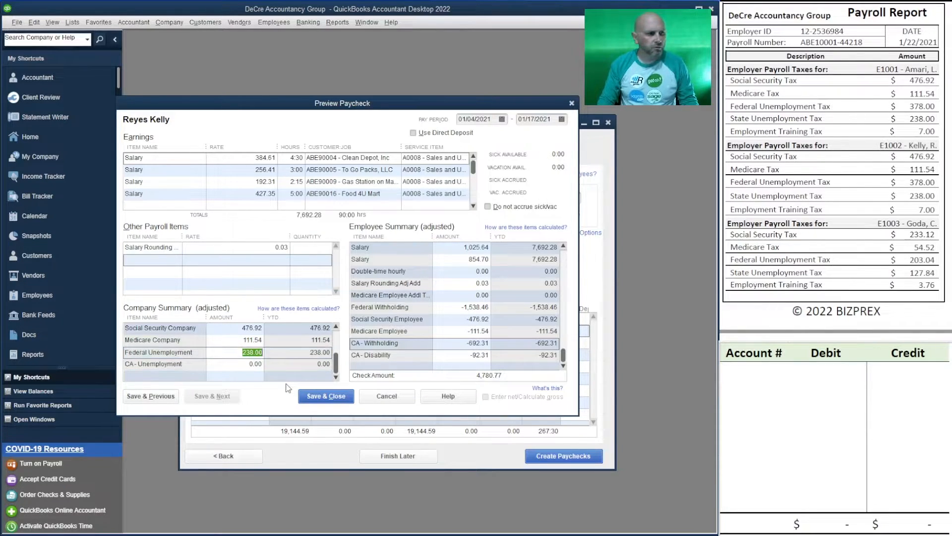
# Set Federal Unemployment to 378.00 and CA - Unemployment to 238.00 in the company summary, and review the entered amounts.
pyautogui.write('378')
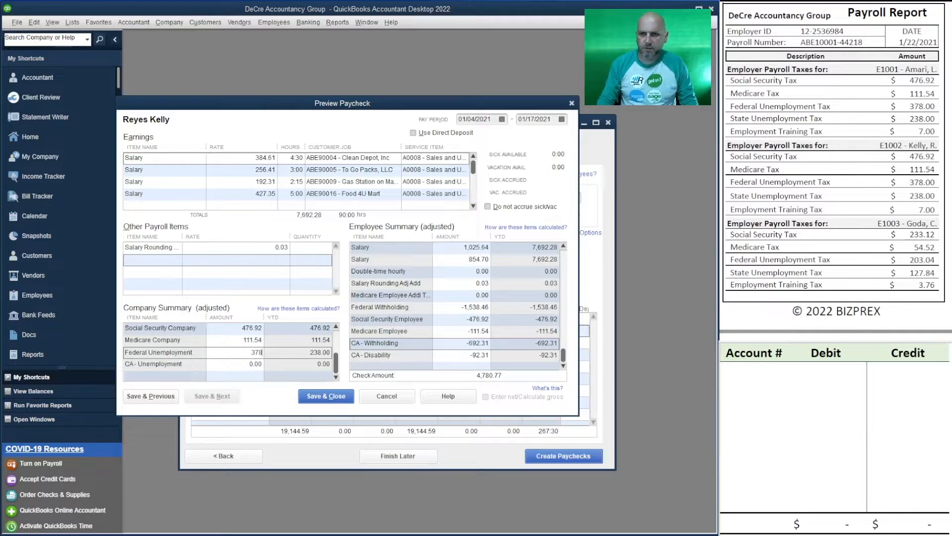
pyautogui.press('Tab')
pyautogui.write('238')
pyautogui.press('Tab')
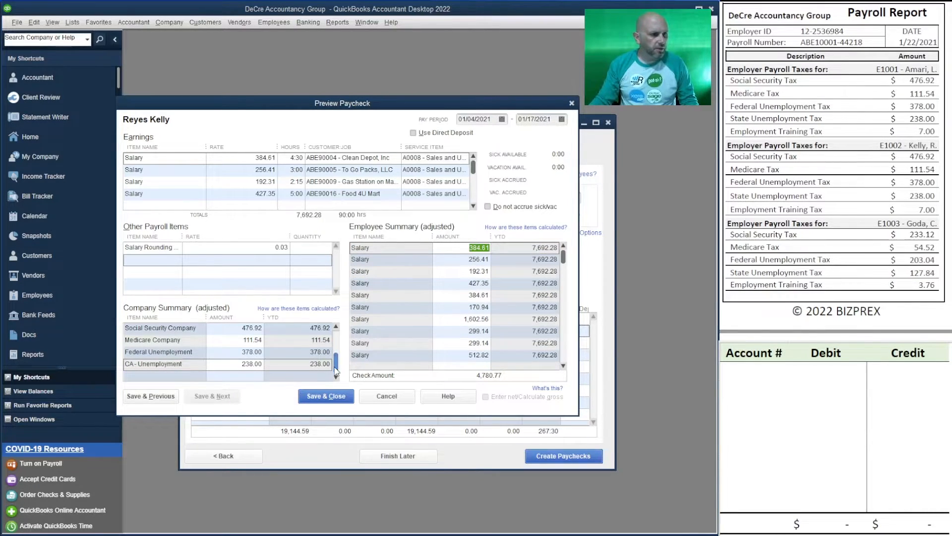
pyautogui.moveTo(335, 367)
pyautogui.mouseDown()
pyautogui.moveTo(335, 328)
pyautogui.moveTo(337, 361)
pyautogui.mouseUp()
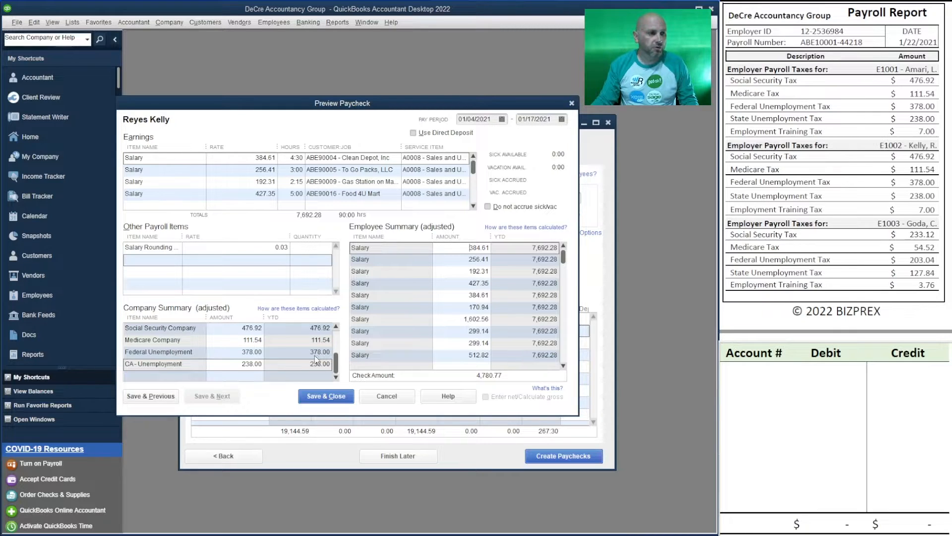
pyautogui.moveTo(564, 259); pyautogui.dragTo(565, 367)
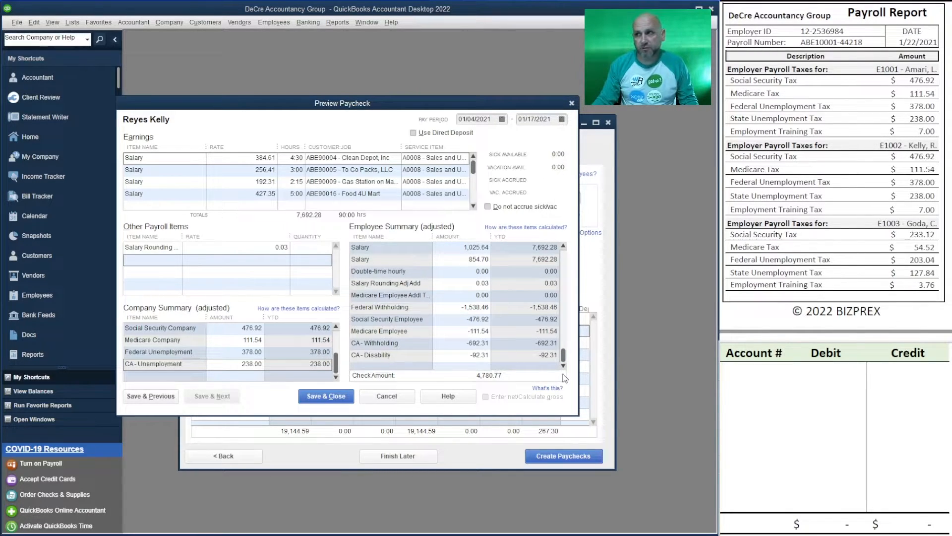
# Switch to the debit and credit worksheet and enter account 66000 in the first Account # row.
pyautogui.click(747, 374)
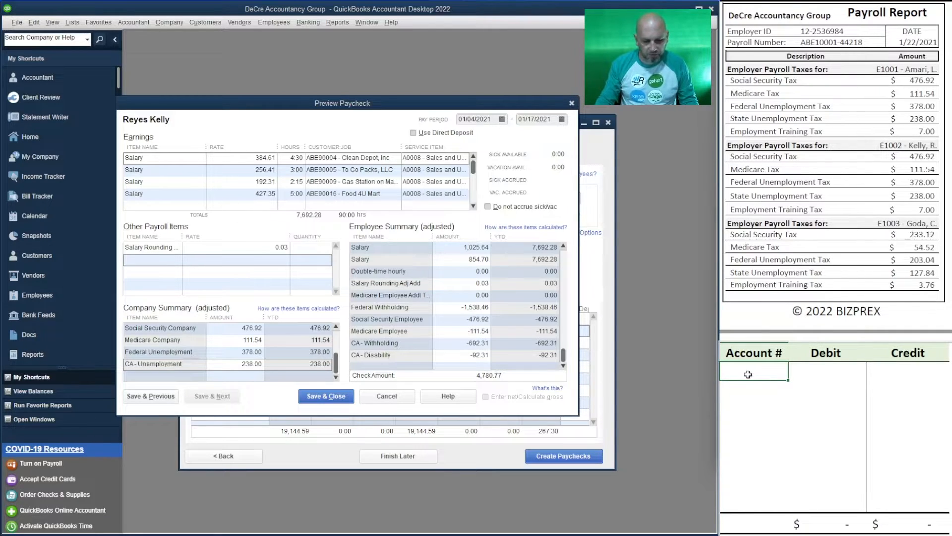
pyautogui.write('66000')
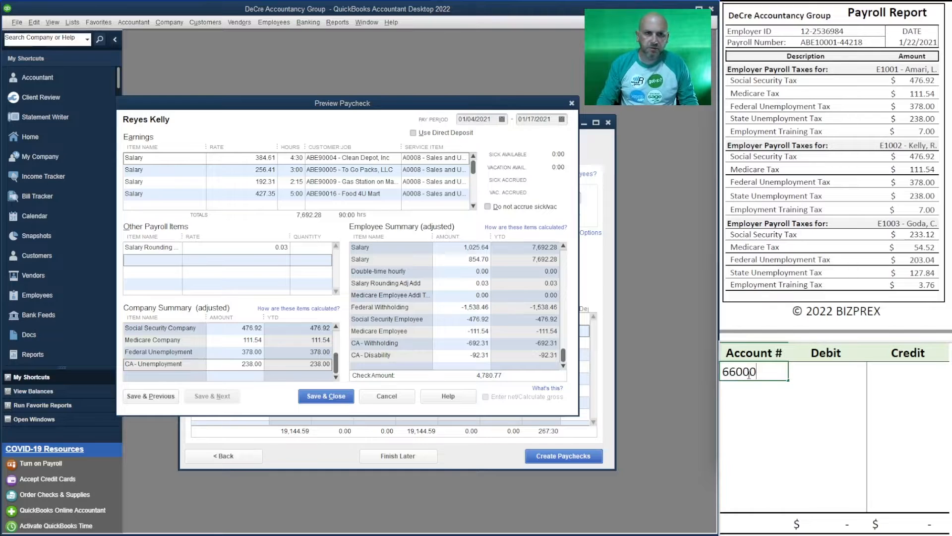
pyautogui.press('Return')
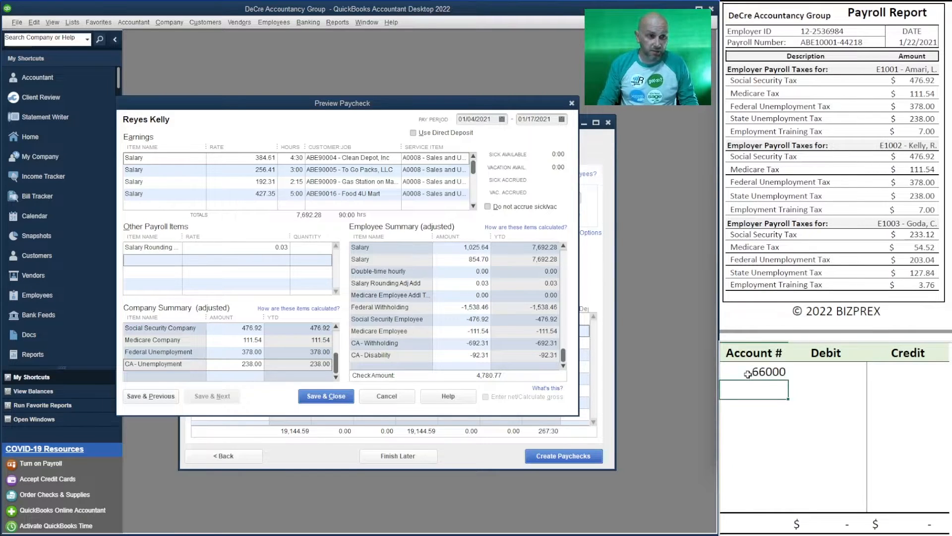
pyautogui.click(747, 374)
pyautogui.press('Tab')
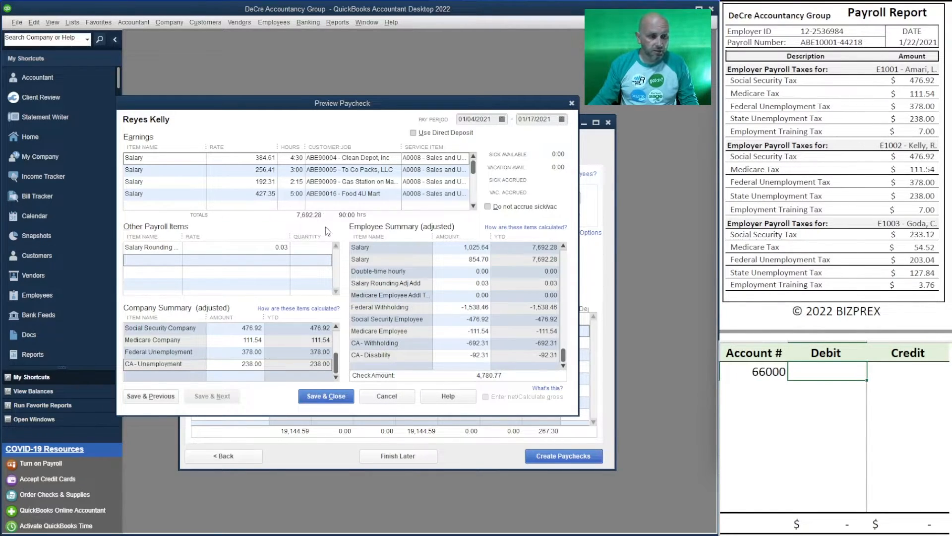
# Enter the debit for account 66000 as the formula =7692.28+0.03, combining salary earnings and the rounding adjustment.
pyautogui.write('76')
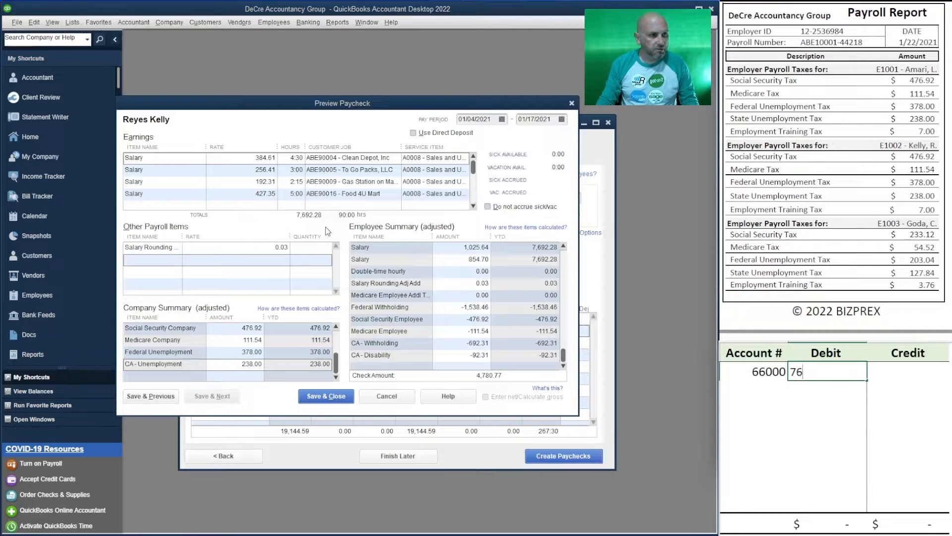
pyautogui.write('92.28')
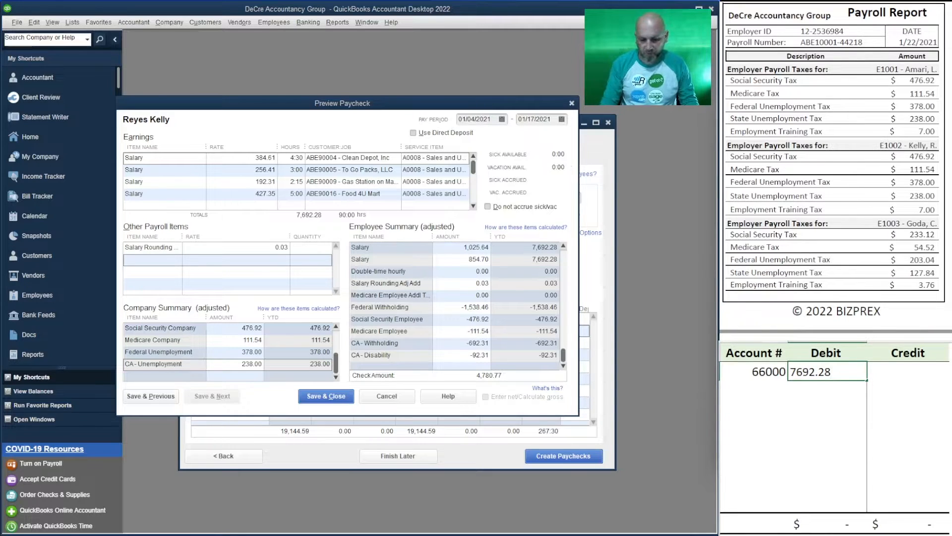
pyautogui.press('Home')
pyautogui.write('=')
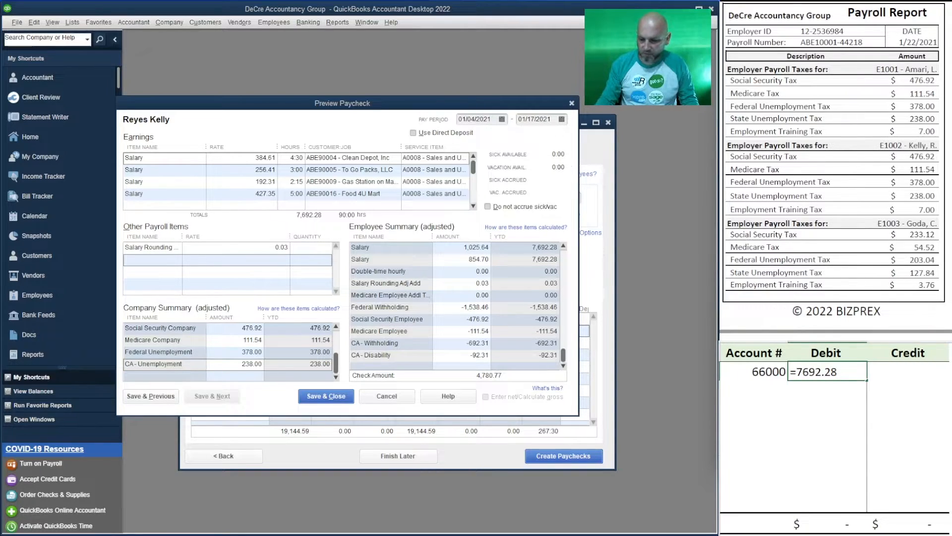
pyautogui.write('+0.03')
pyautogui.press('Tab')
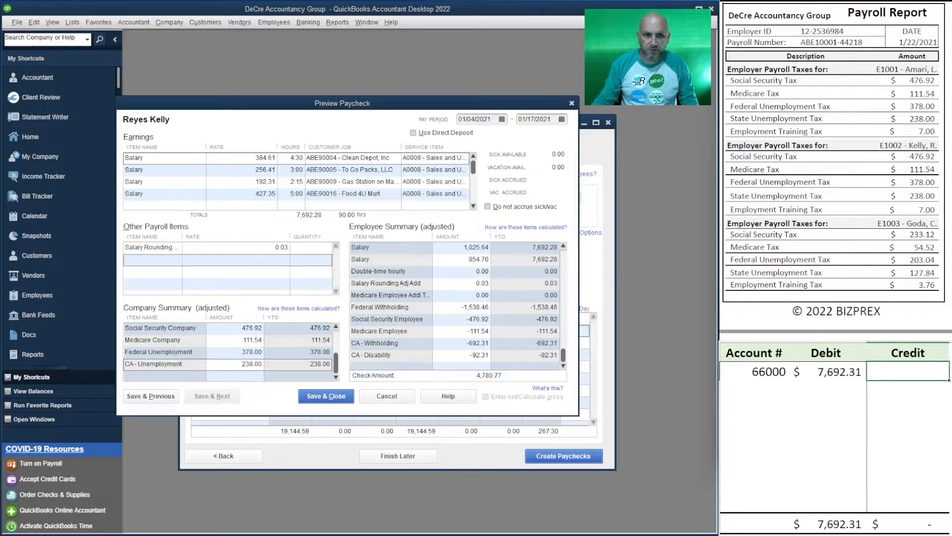
# Enter account 66000 in the second Account # row of the debit and credit worksheet.
pyautogui.click(747, 380)
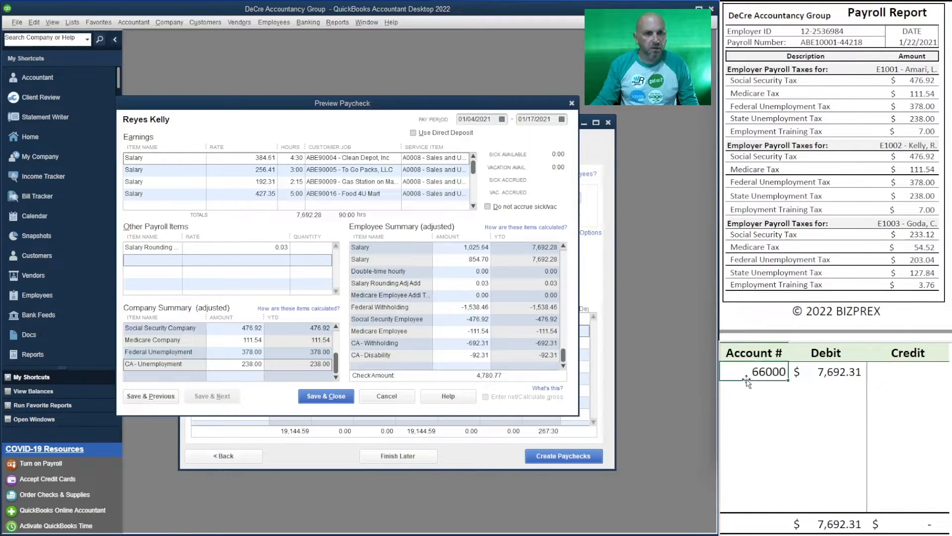
pyautogui.click(759, 389)
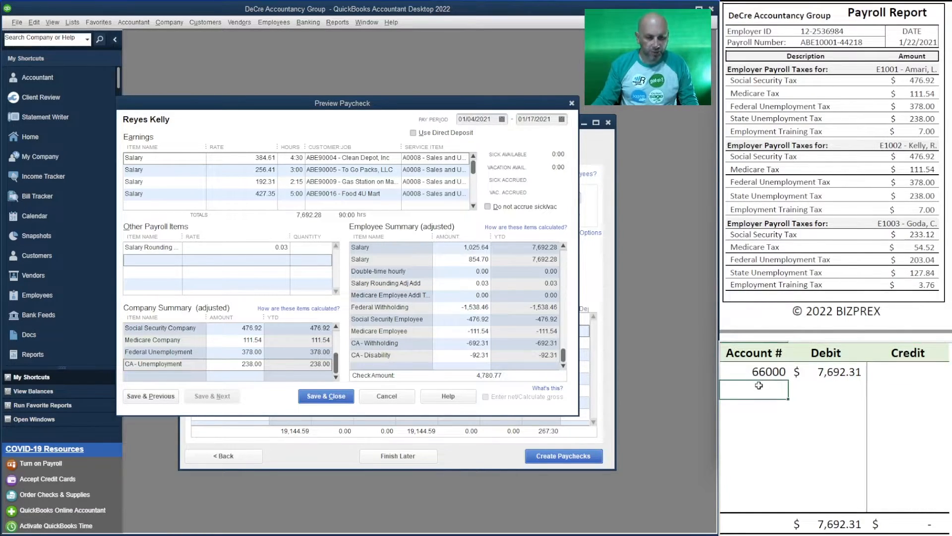
pyautogui.write('66000')
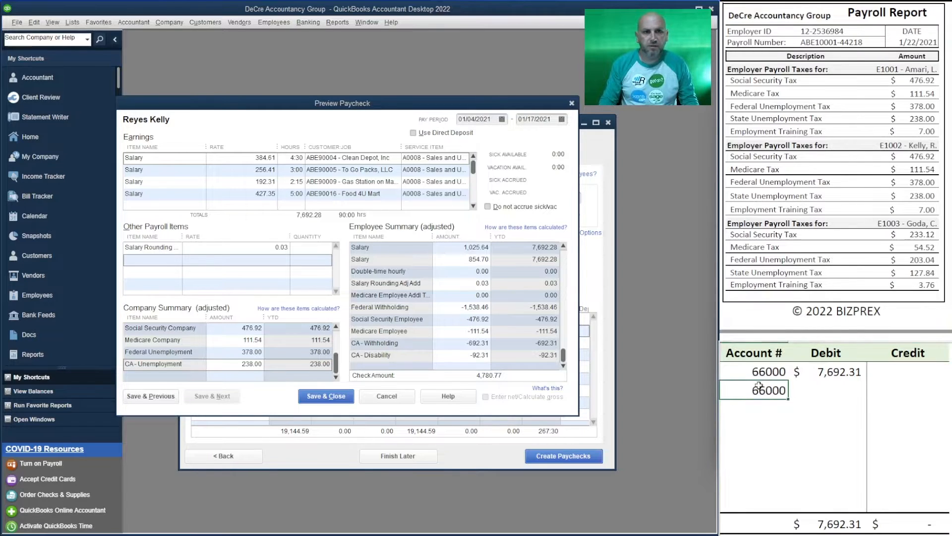
pyautogui.press('Tab')
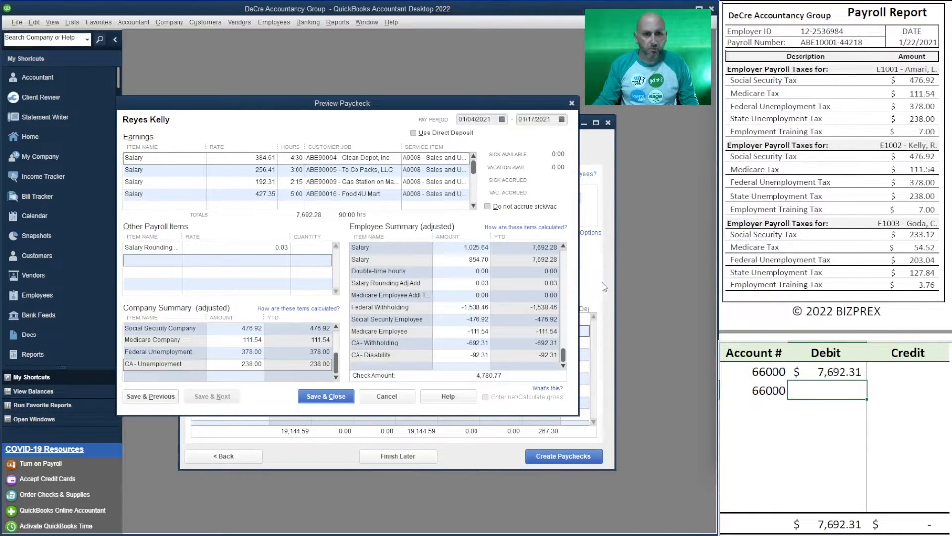
# Enter the second 66000 debit as the formula =7+476.92+111.54+378+238, adding up the company payroll taxes from the company summary.
pyautogui.click(338, 336)
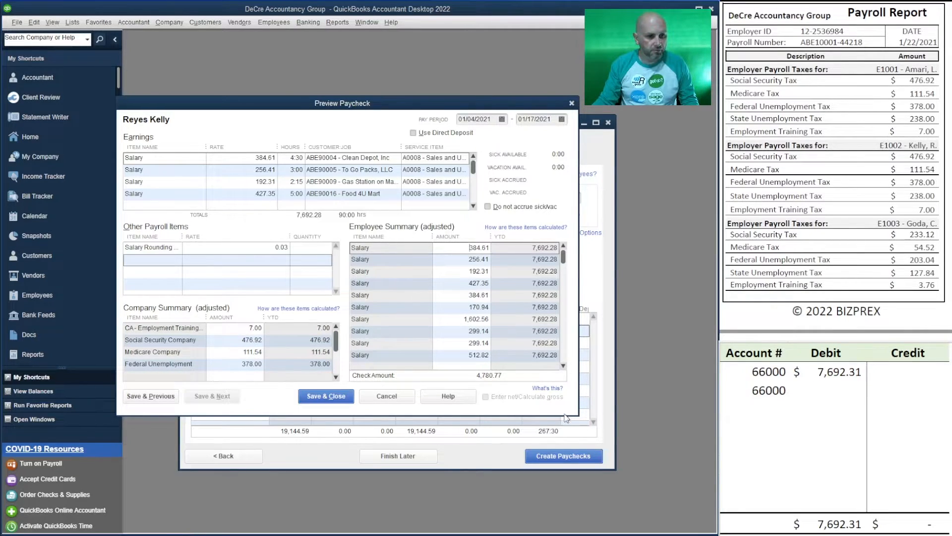
pyautogui.click(811, 385)
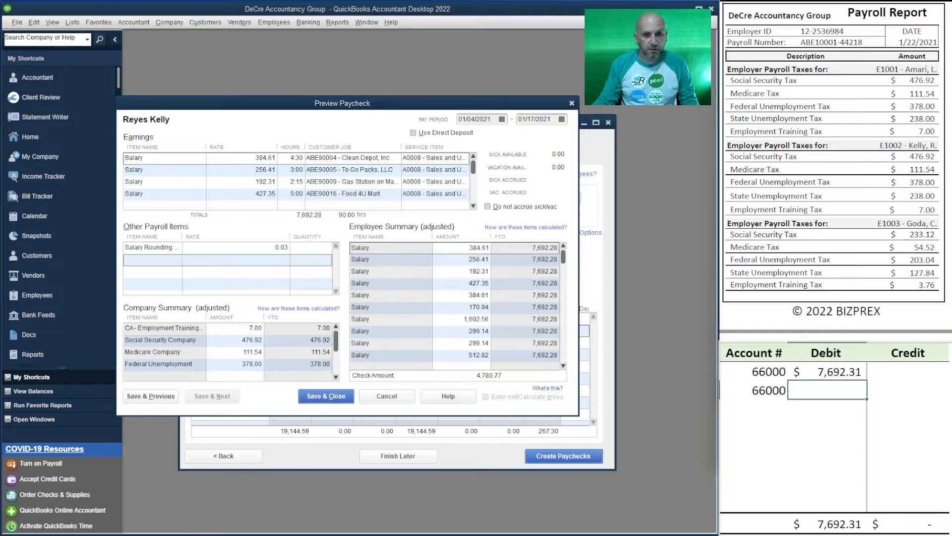
pyautogui.write('=')
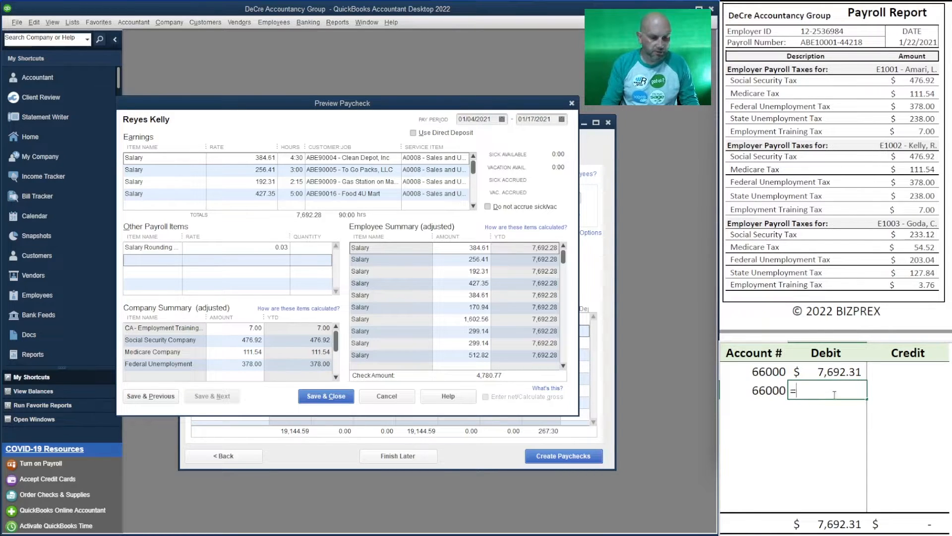
pyautogui.write('7')
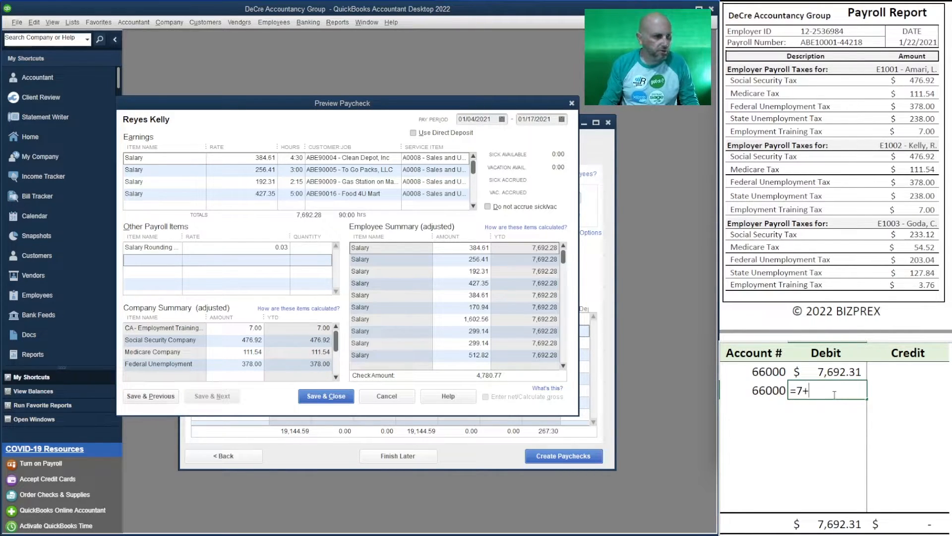
pyautogui.write('+476.')
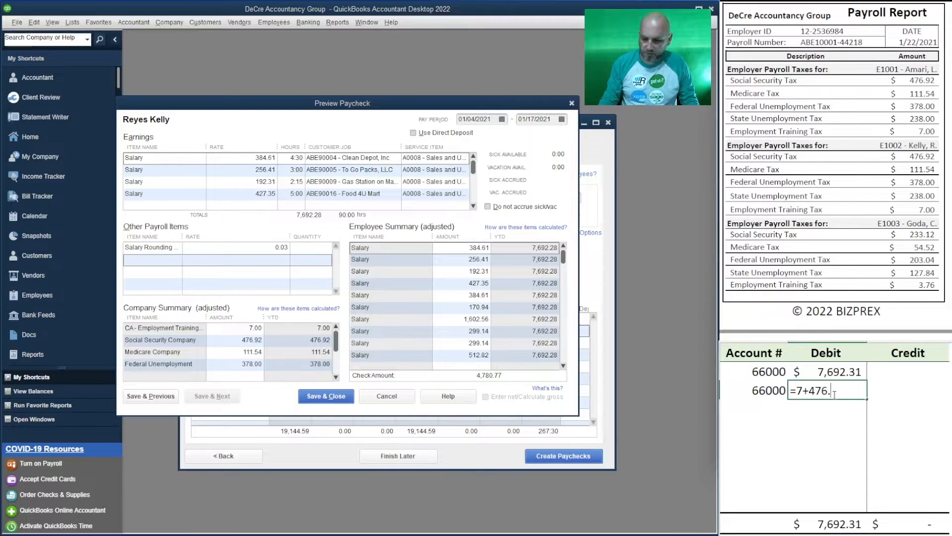
pyautogui.write('92+111.54')
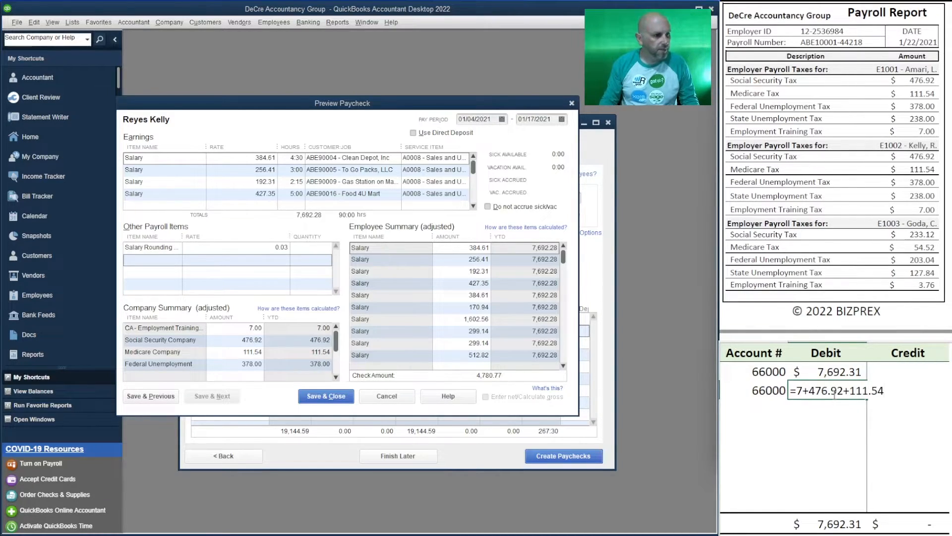
pyautogui.write('+378')
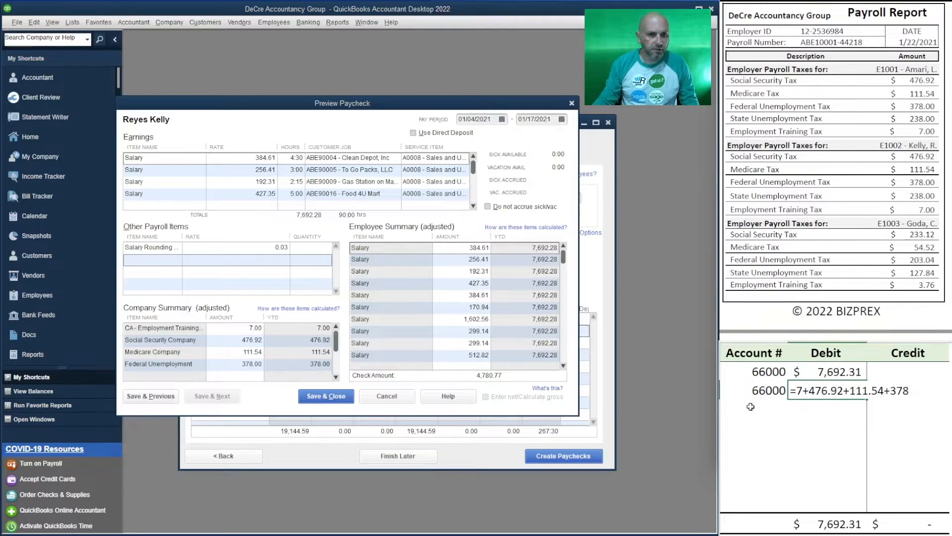
pyautogui.click(335, 376)
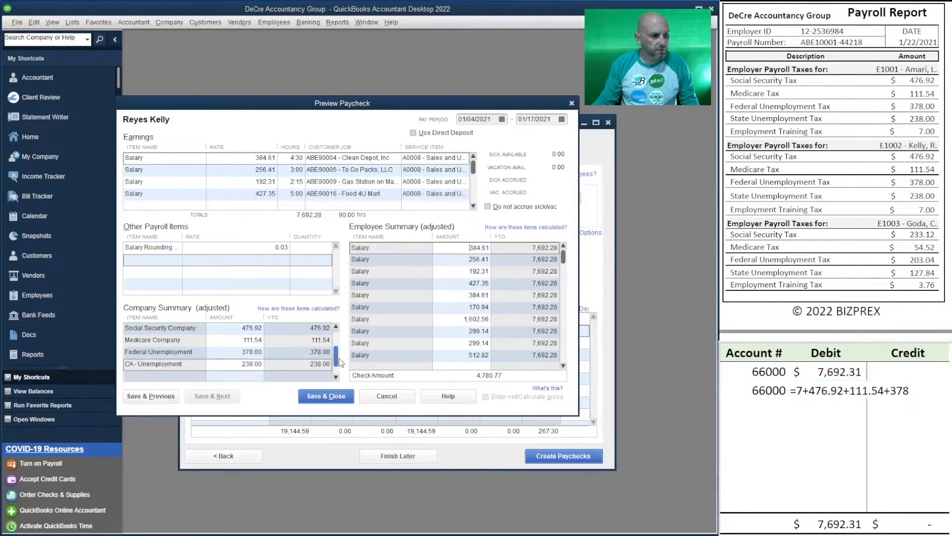
pyautogui.click(909, 390)
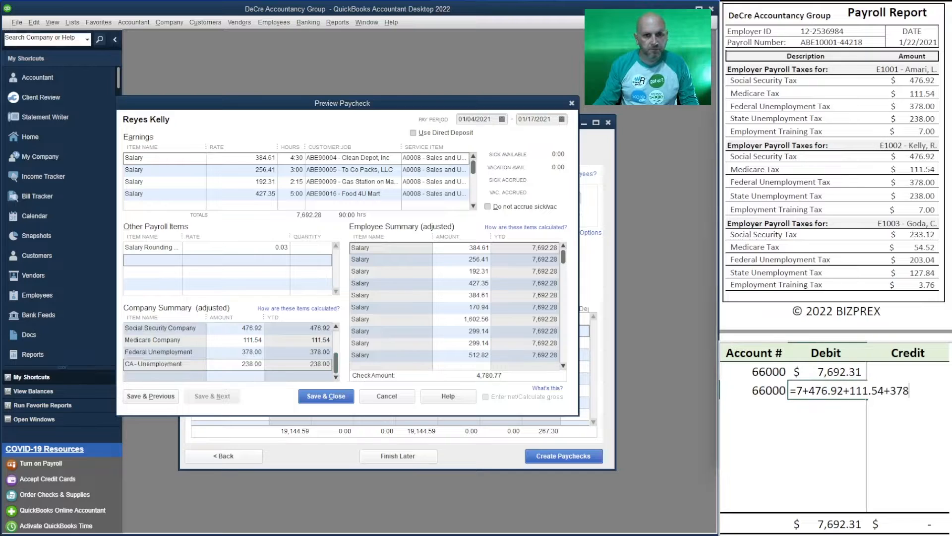
pyautogui.write('+23')
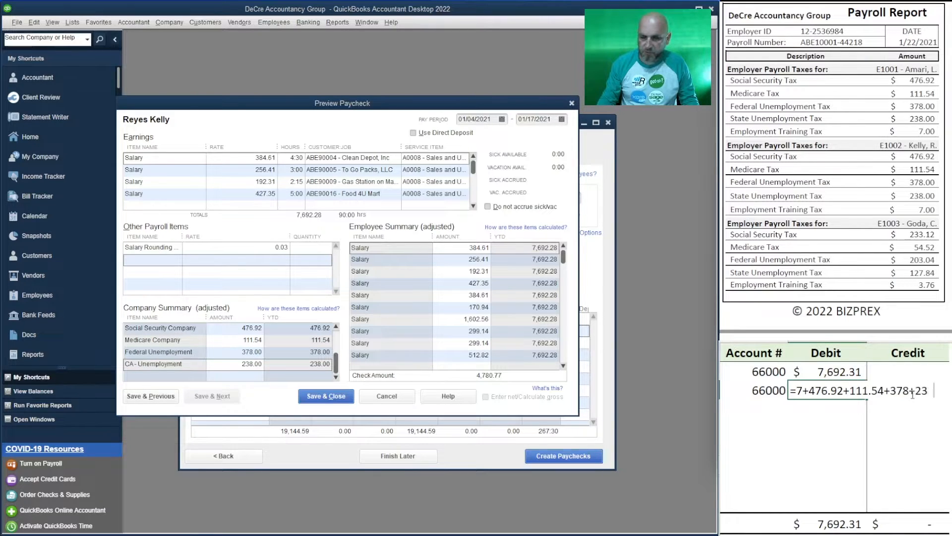
pyautogui.write('8')
pyautogui.press('Return')
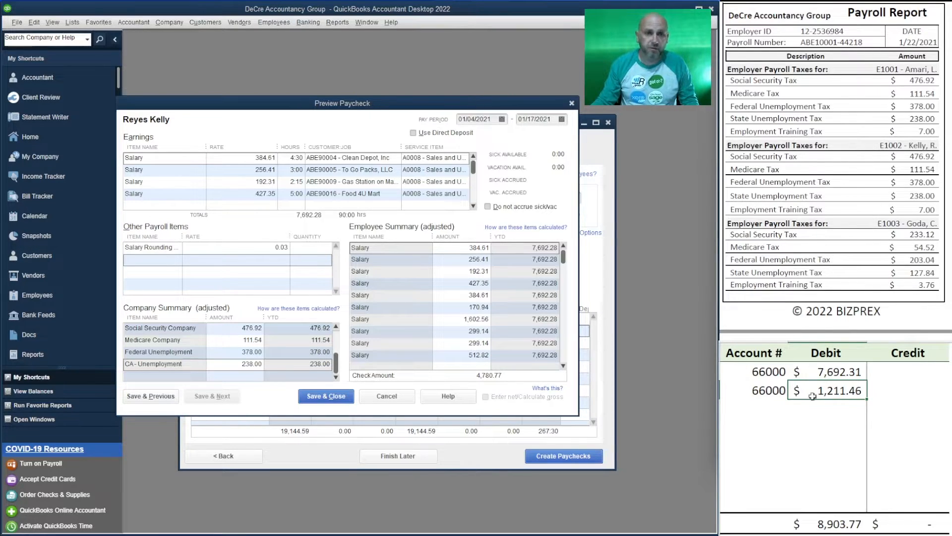
# Add account 10200 in the third worksheet row with the paycheck's check amount, 4780.77, as its credit.
pyautogui.click(773, 403)
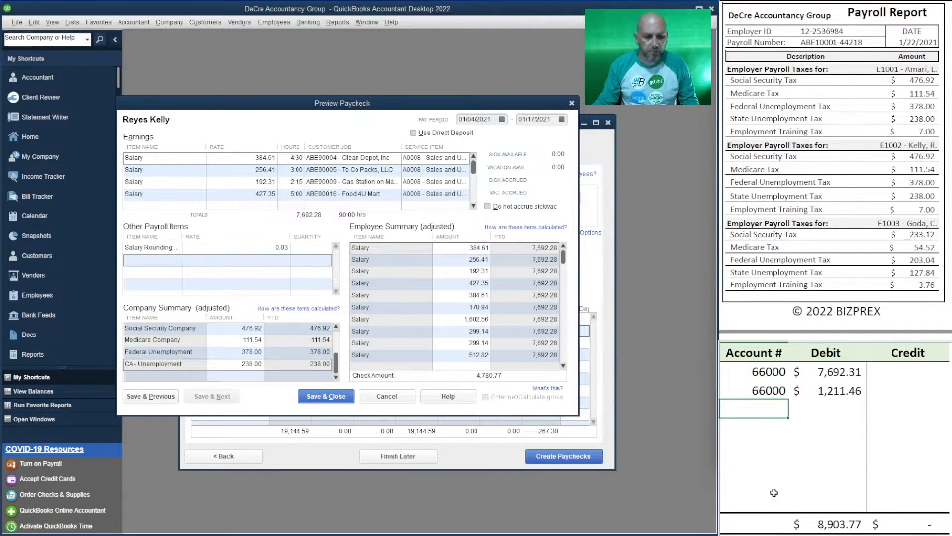
pyautogui.write('10200')
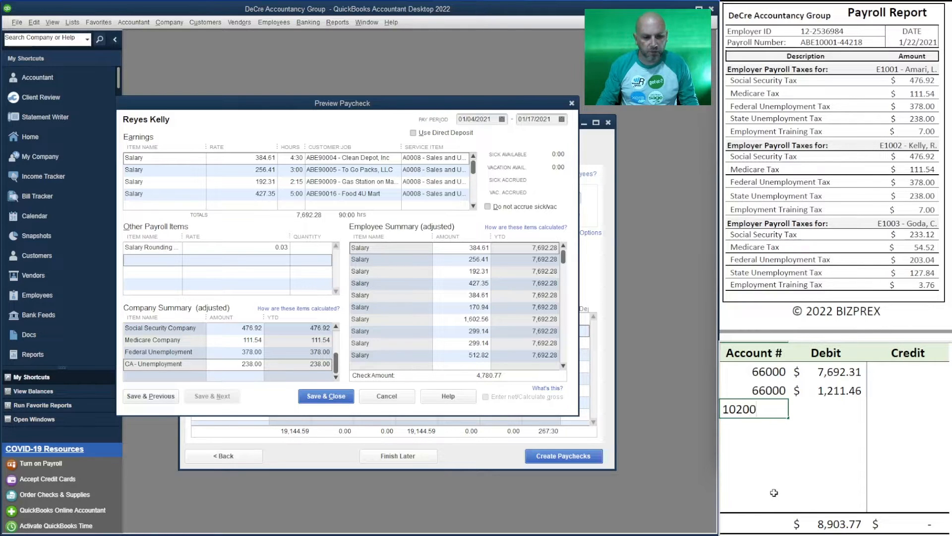
pyautogui.press('Tab')
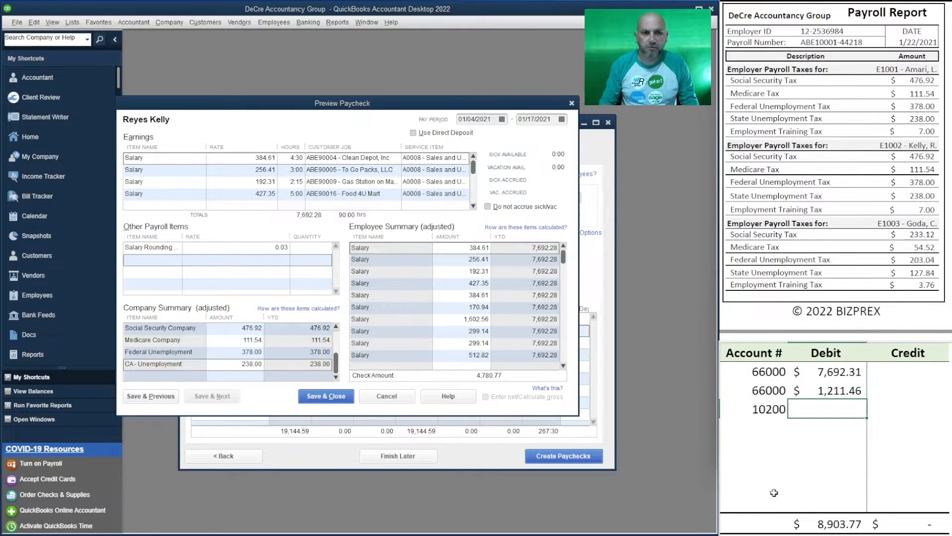
pyautogui.press('Tab')
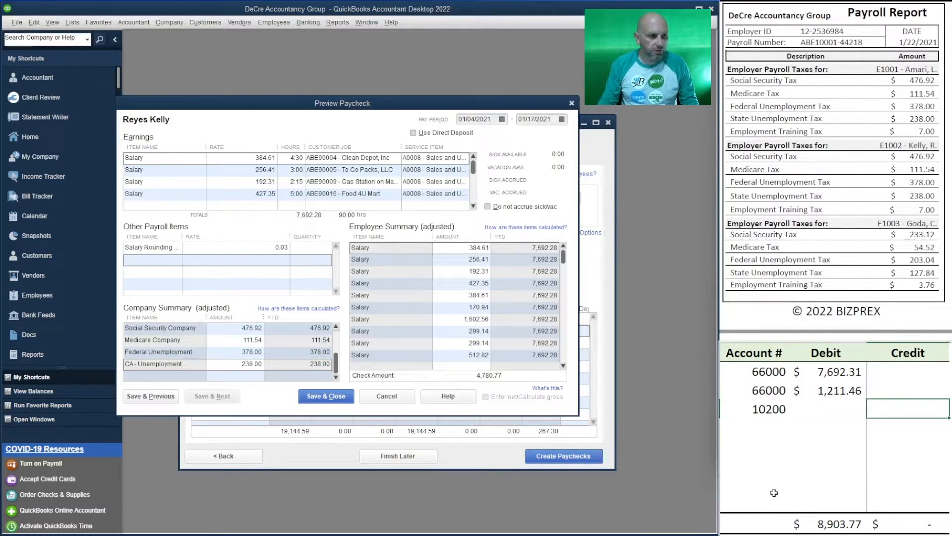
pyautogui.write('4,780')
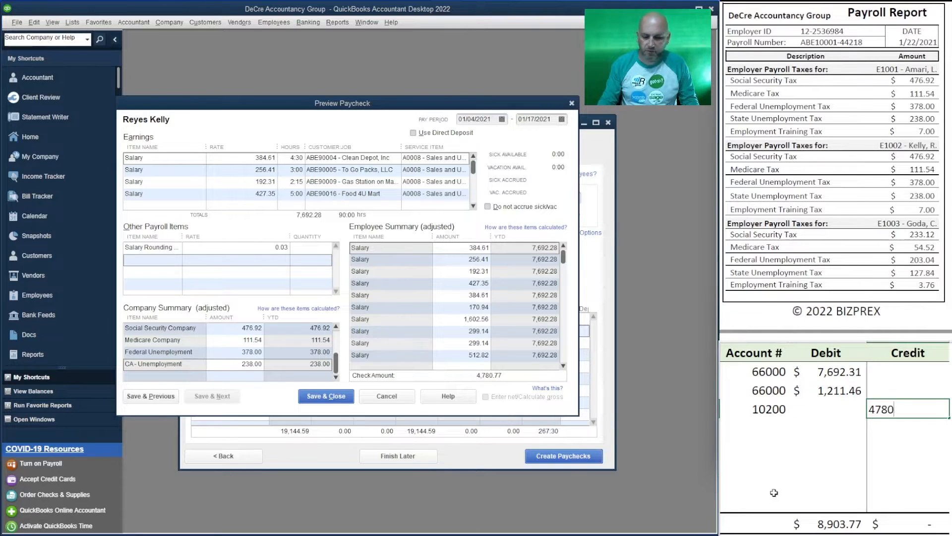
pyautogui.write('.77')
pyautogui.press('Return')
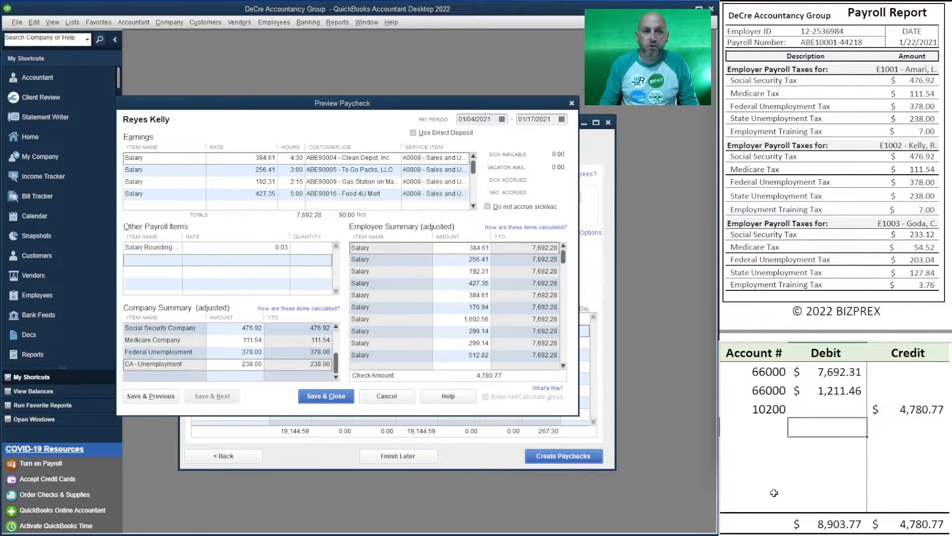
# Bring the employee withholdings into view in the employee summary and enter account 24000 in the fourth Account # row.
pyautogui.press('Left')
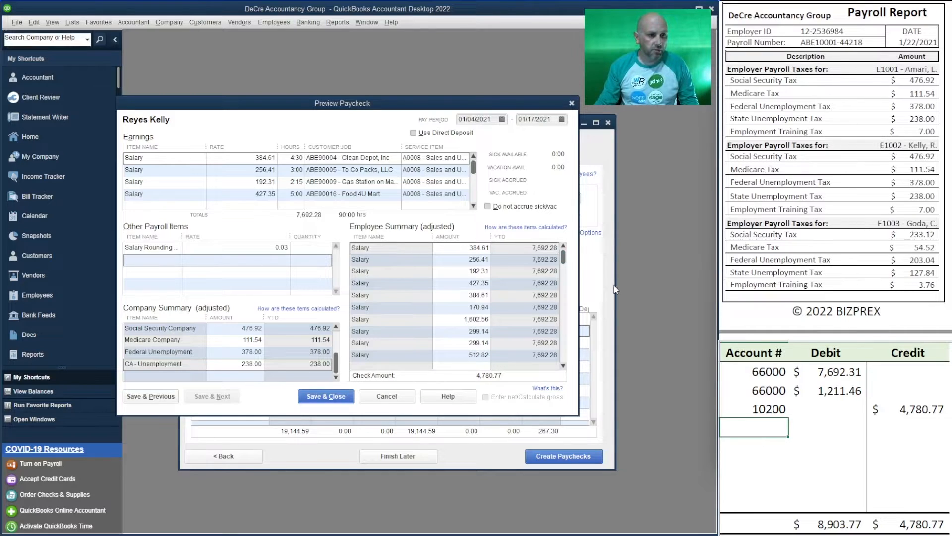
pyautogui.moveTo(564, 256); pyautogui.dragTo(573, 378)
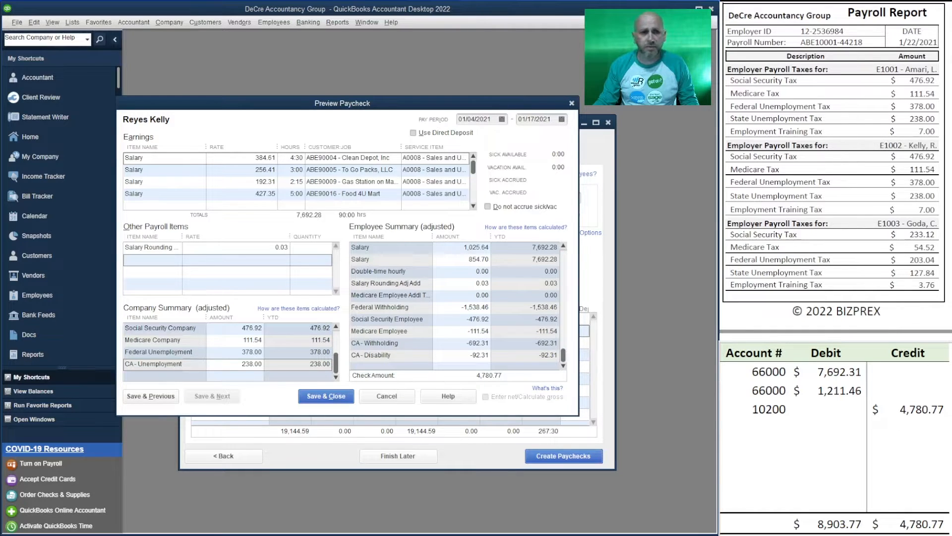
pyautogui.click(776, 423)
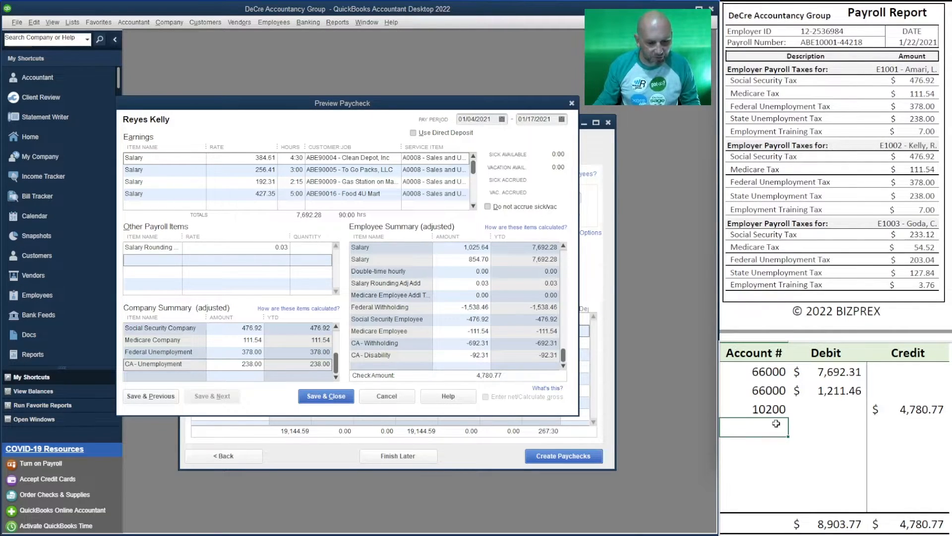
pyautogui.write('24000')
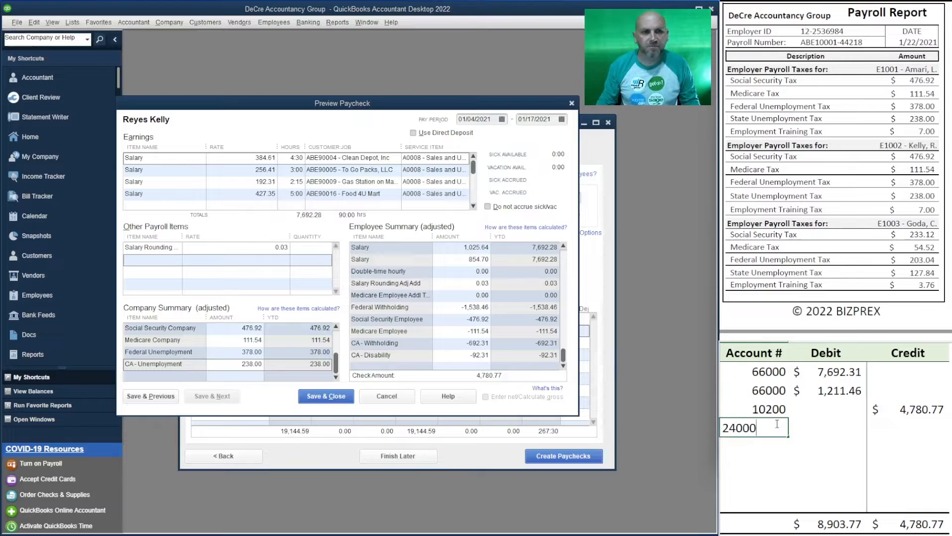
pyautogui.press('Return')
pyautogui.press('Right')
pyautogui.press('Right')
pyautogui.press('Up')
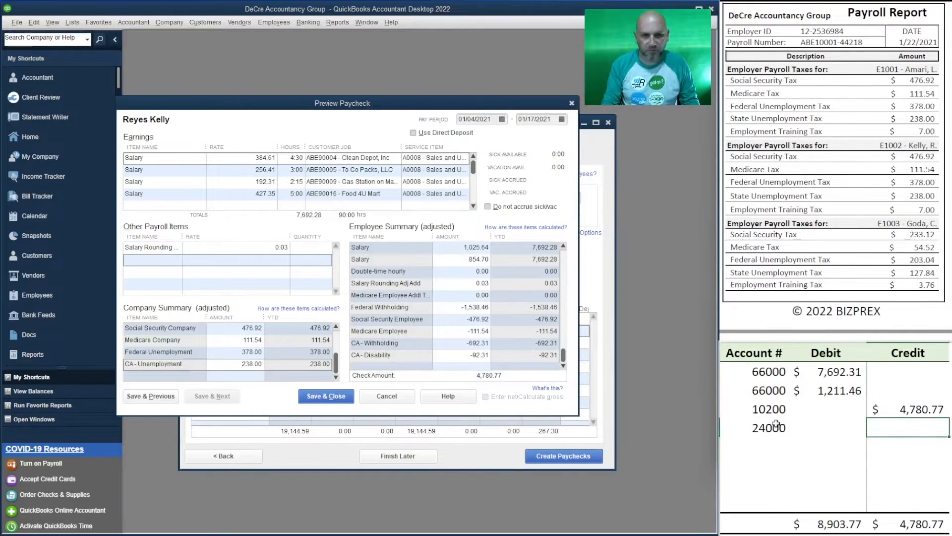
pyautogui.press('Up')
pyautogui.press('Left')
pyautogui.press('Left')
pyautogui.press('Up')
pyautogui.press('Right')
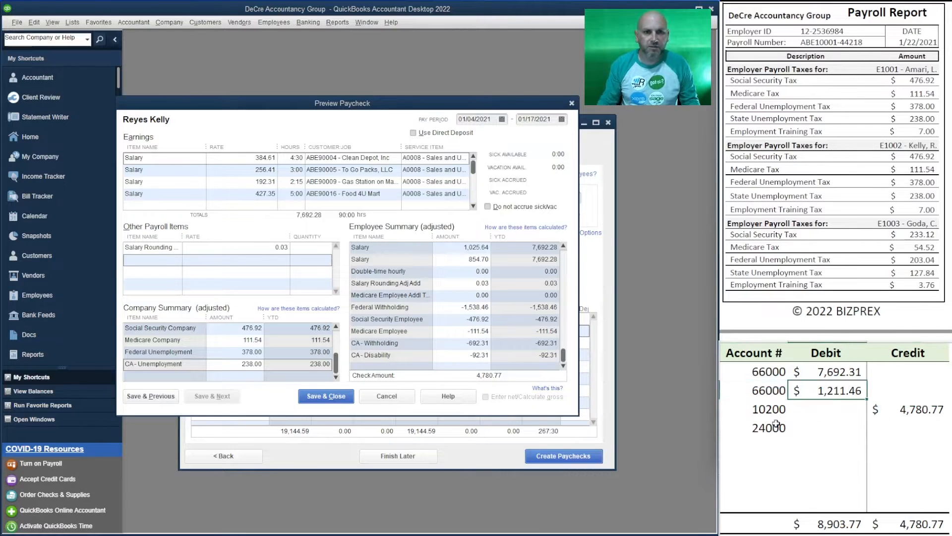
pyautogui.write('238')
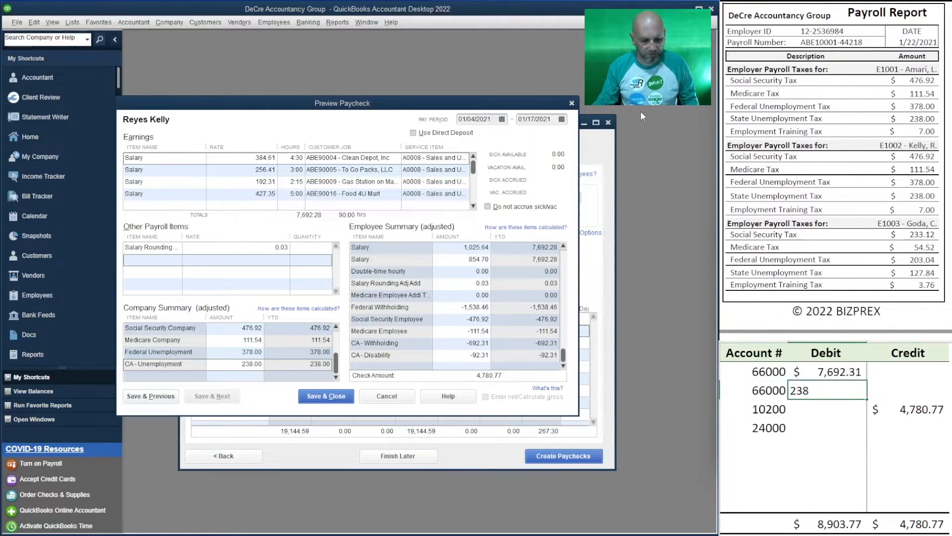
pyautogui.press('Escape')
pyautogui.press('Right')
pyautogui.press('Down')
pyautogui.press('Down')
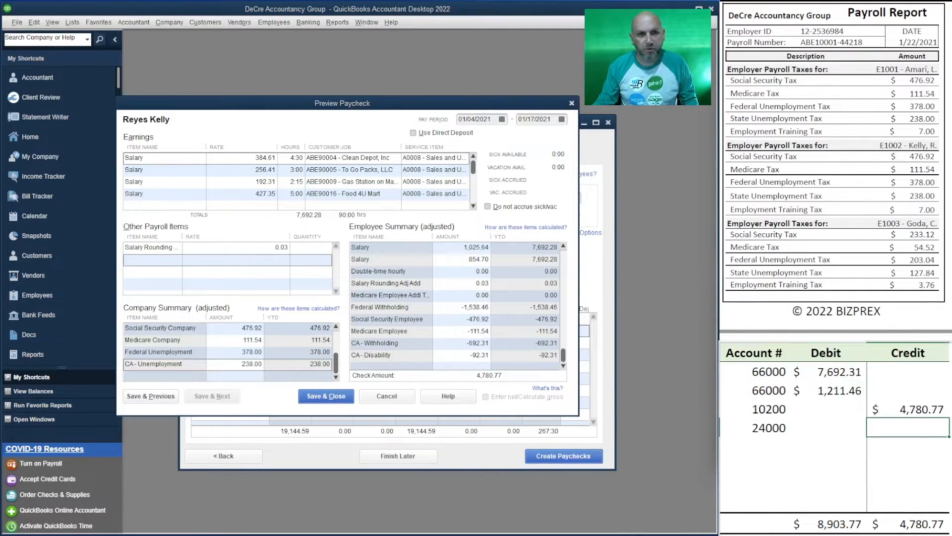
# Enter the 24000 credit as a formula adding the company payroll taxes and the withholdings 1538.46, 476.92, 111.54, 692.31 and 92.31.
pyautogui.write('238')
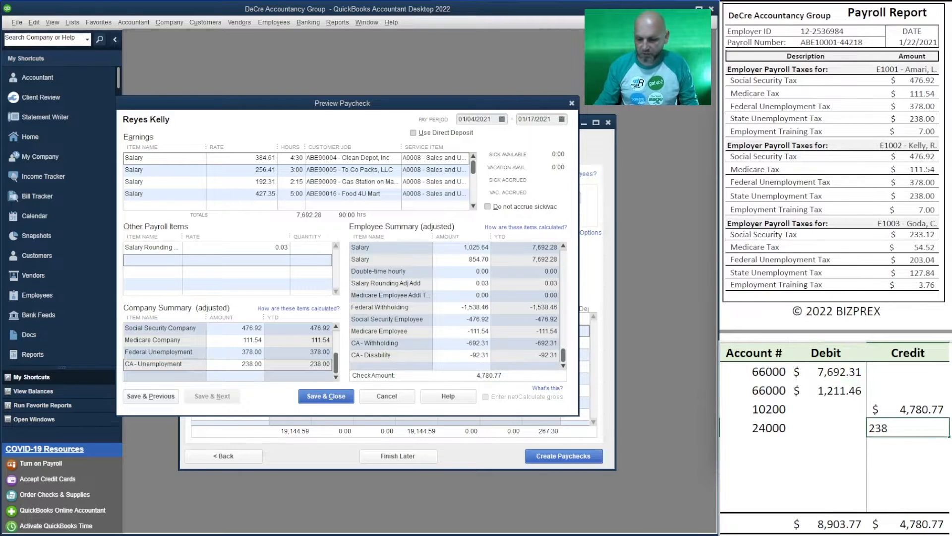
pyautogui.write('+')
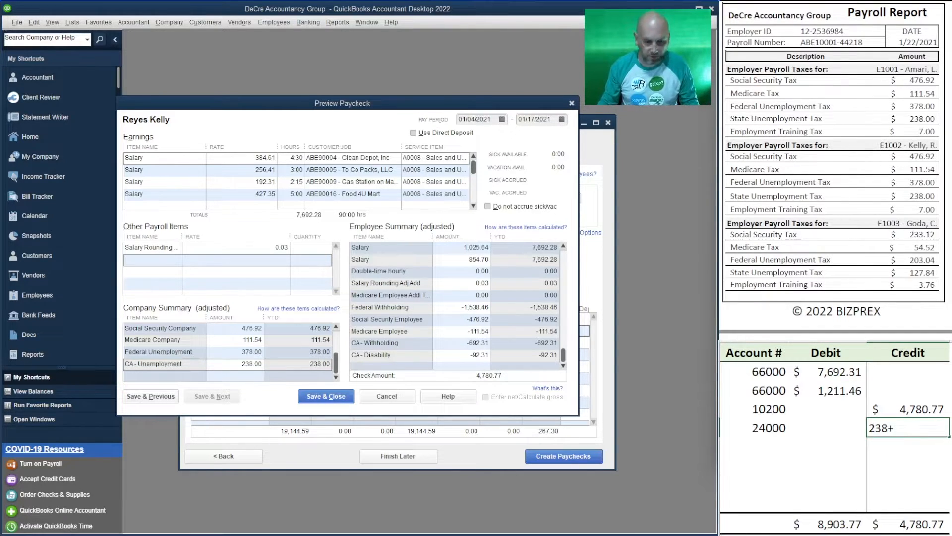
pyautogui.write('158')
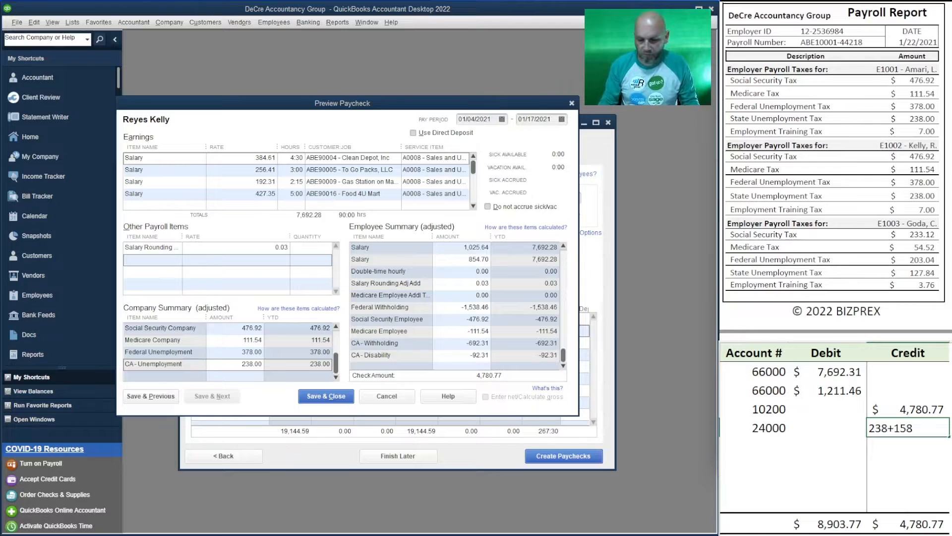
pyautogui.press('BackSpace')
pyautogui.write('38.46+47')
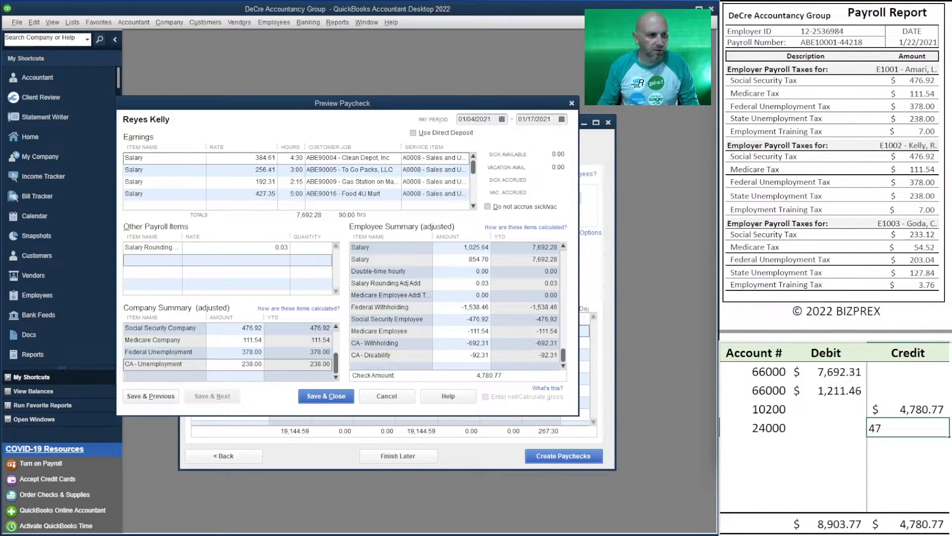
pyautogui.write('6.92+111')
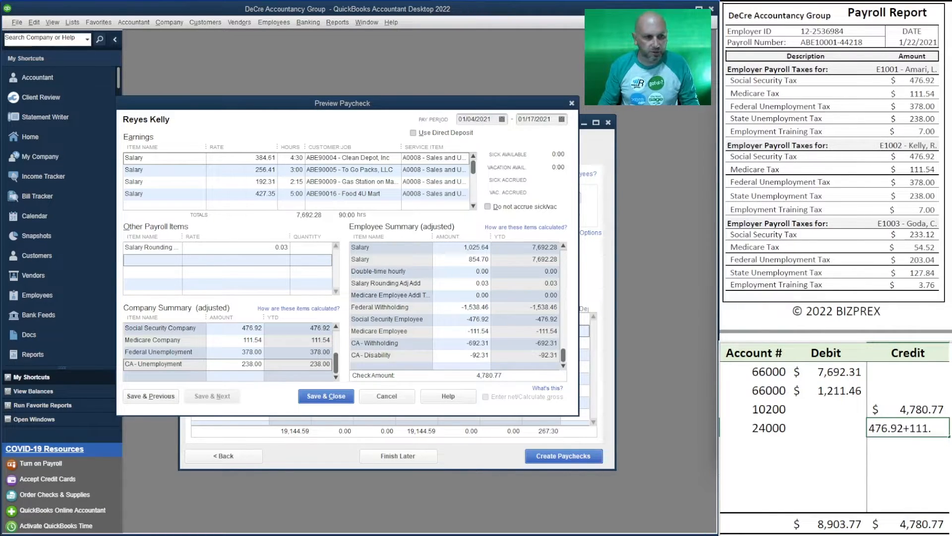
pyautogui.write('.54+')
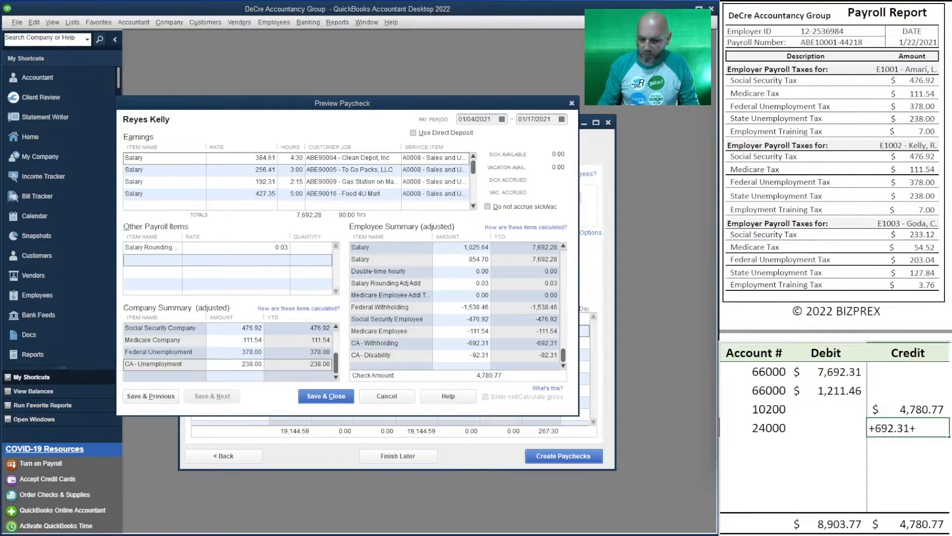
pyautogui.write('692.31+92.31')
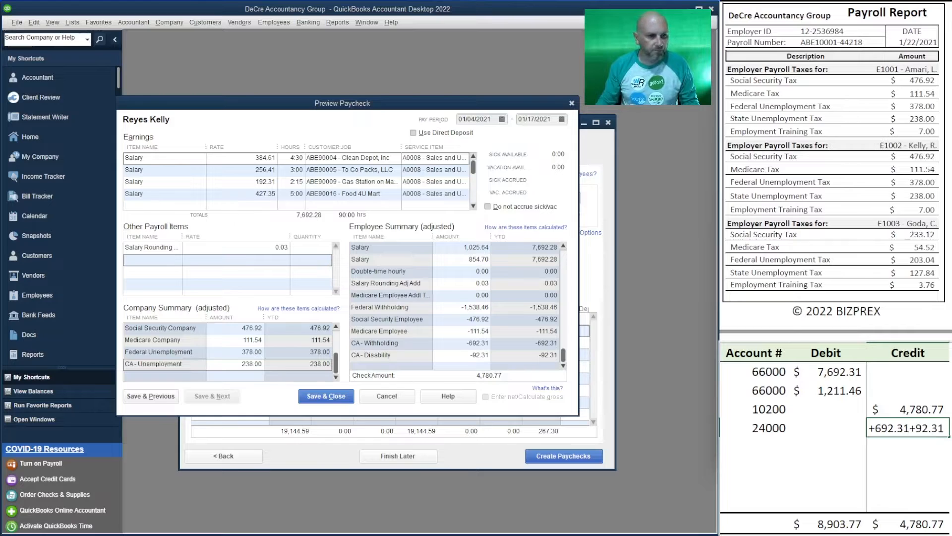
pyautogui.press('Tab')
pyautogui.press('Left')
pyautogui.press('Left')
pyautogui.press('Left')
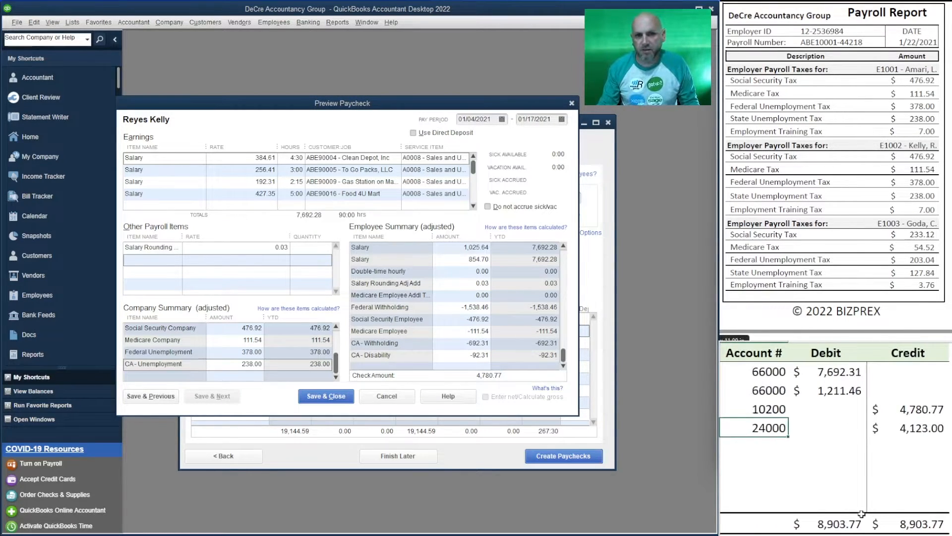
# Clear all debit and credit amounts from the four worksheet rows, keeping the account numbers.
pyautogui.click(849, 447)
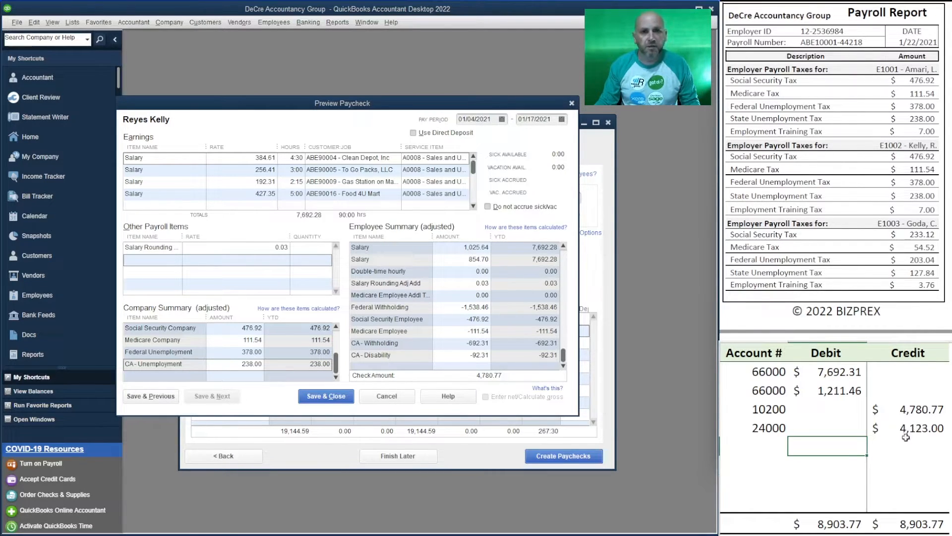
pyautogui.moveTo(914, 436); pyautogui.dragTo(832, 373)
pyautogui.press('Delete')
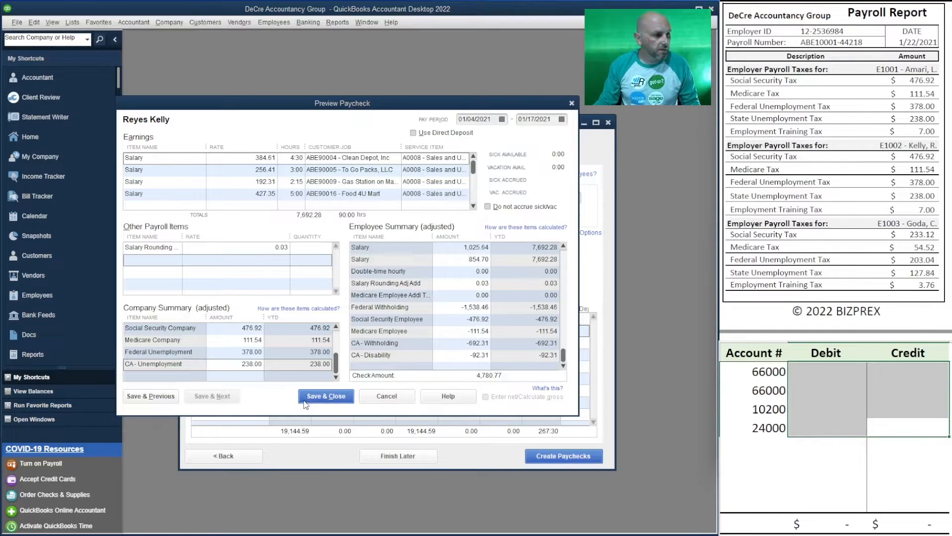
# Flip through the salaried employees' paychecks and return to the hourly employee's paycheck.
pyautogui.click(148, 397)
pyautogui.click(149, 397)
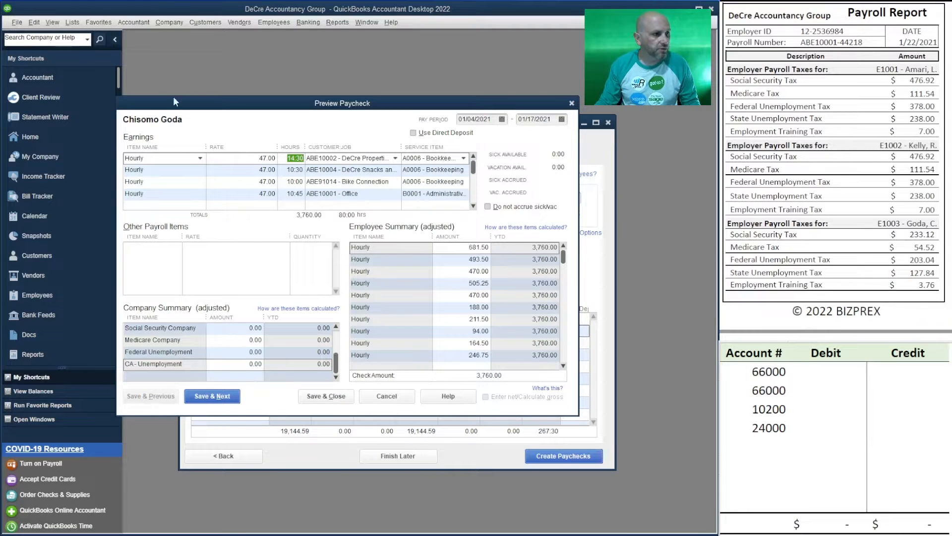
pyautogui.click(215, 396)
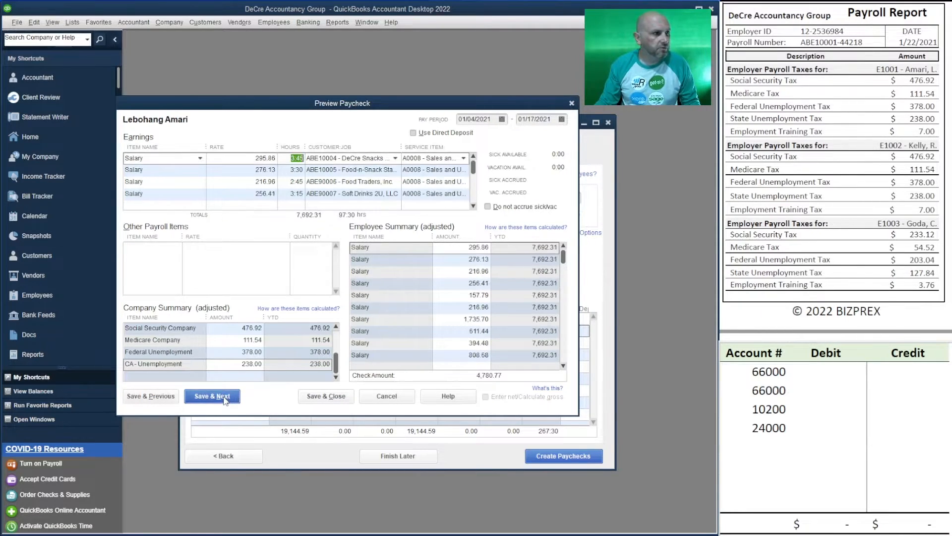
pyautogui.click(221, 397)
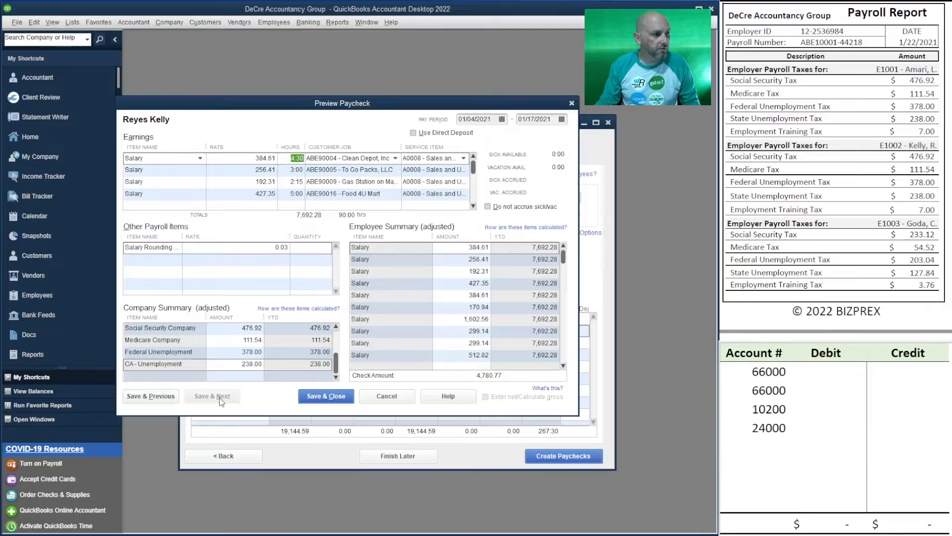
pyautogui.click(152, 397)
pyautogui.click(152, 396)
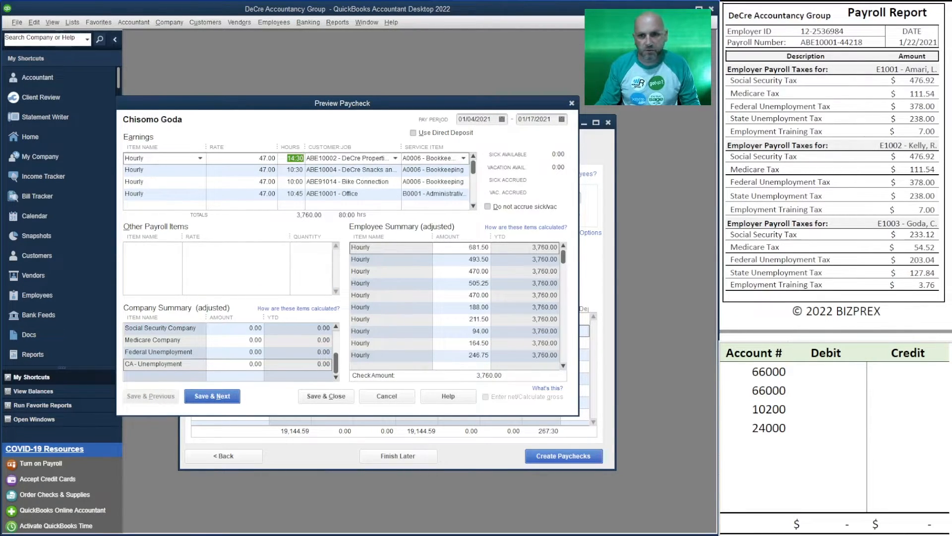
# Enter the hourly employee's Federal Withholding of 564 and Social Security Employee amount of 233.12, following that employee's payroll report.
pyautogui.scroll(-5, 819, 151)
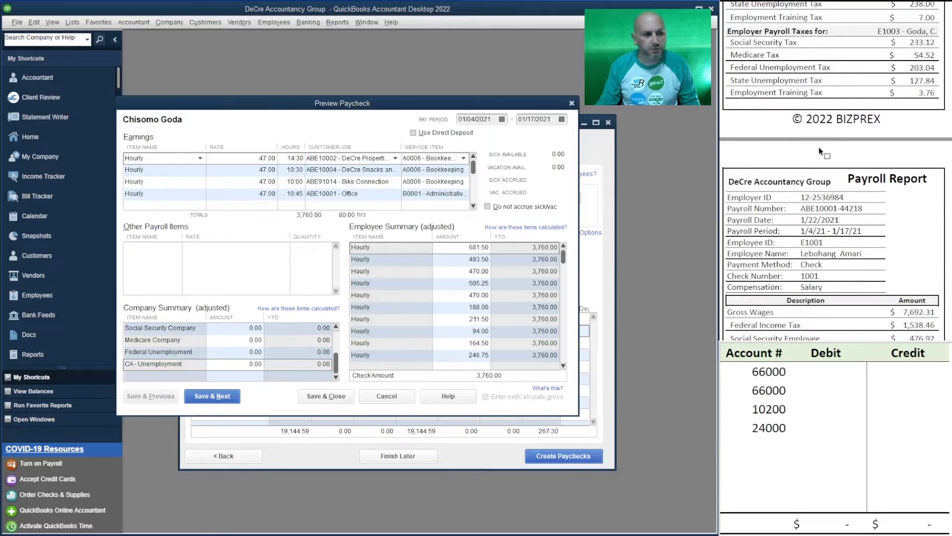
pyautogui.scroll(-5, 819, 151)
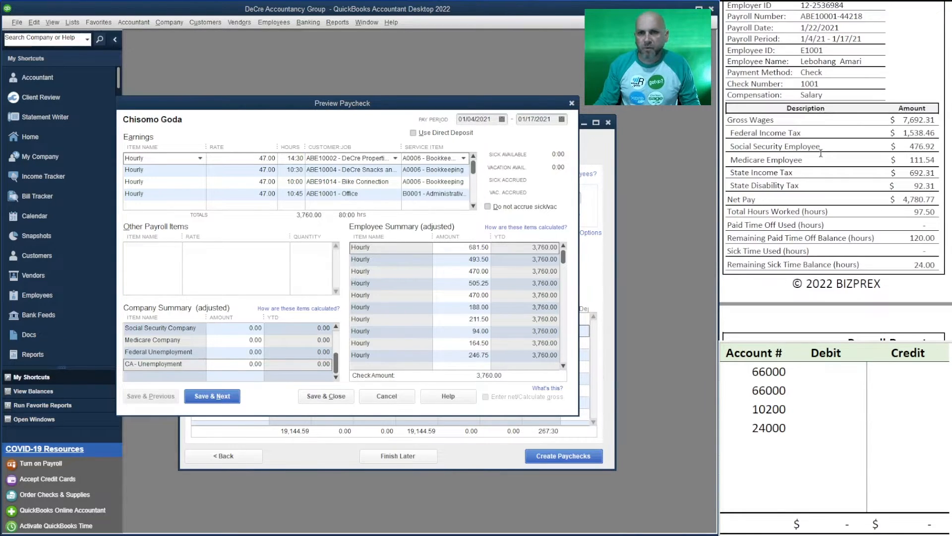
pyautogui.scroll(1, 821, 154)
pyautogui.scroll(-9, 821, 157)
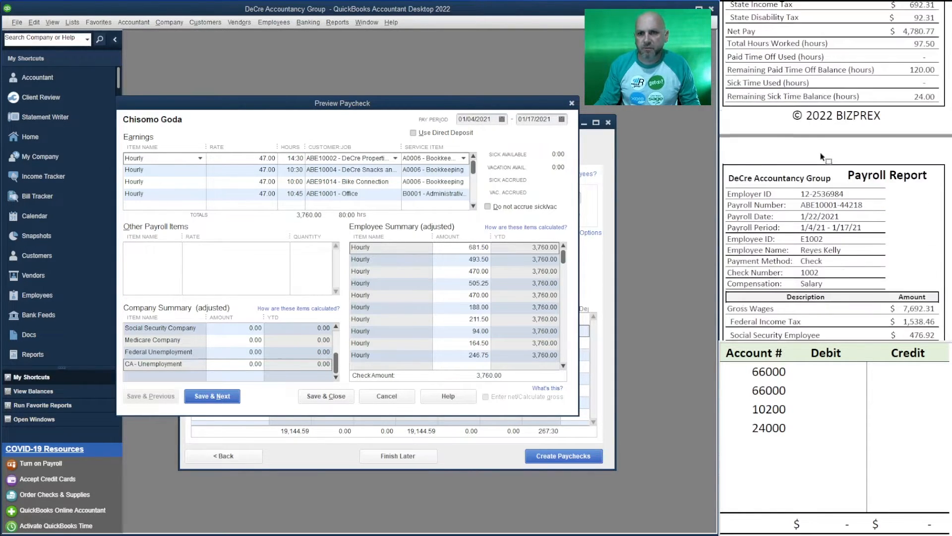
pyautogui.scroll(-9, 821, 153)
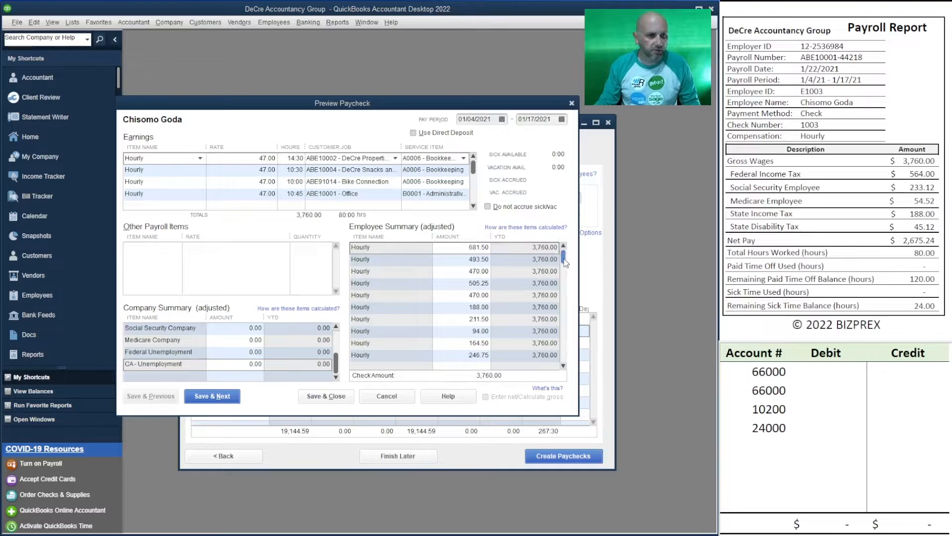
pyautogui.moveTo(563, 257); pyautogui.dragTo(570, 385)
pyautogui.click(474, 296)
pyautogui.press('Tab')
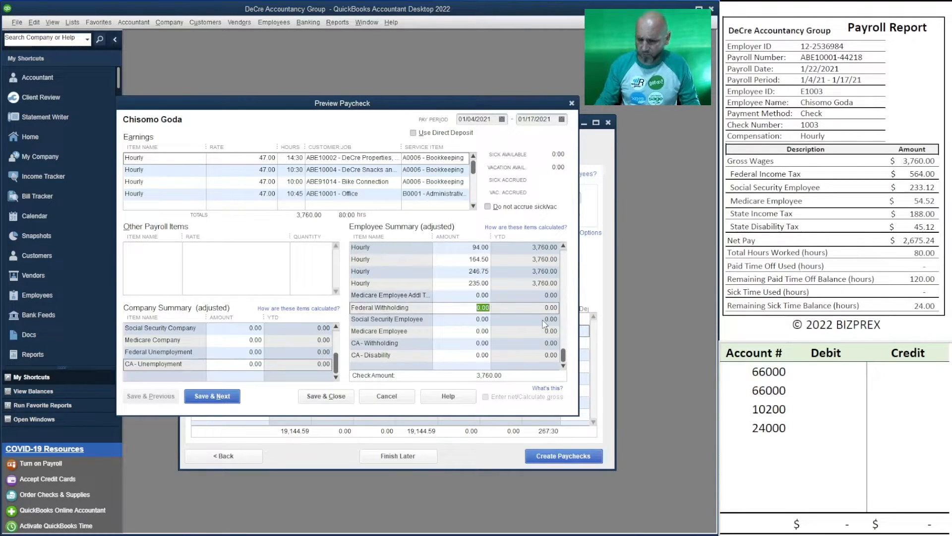
pyautogui.write('5645')
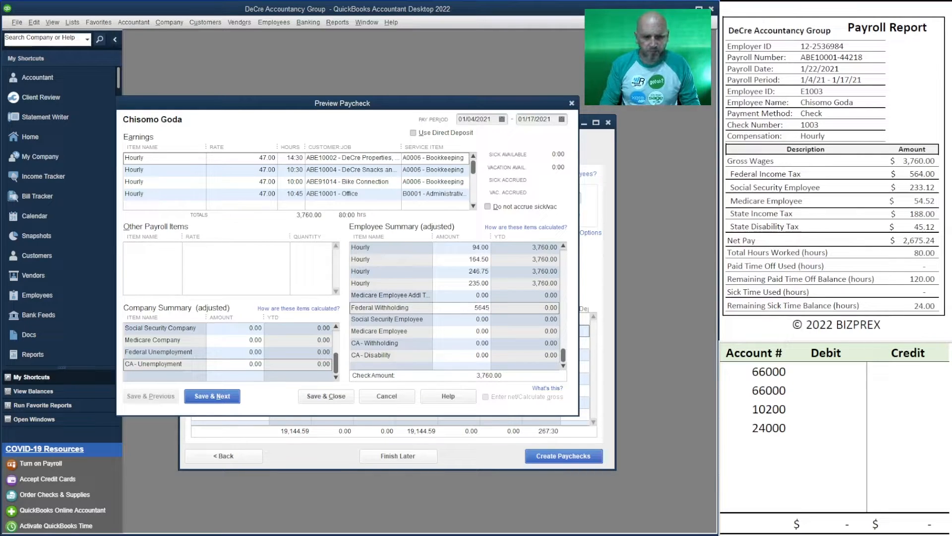
pyautogui.press('Tab')
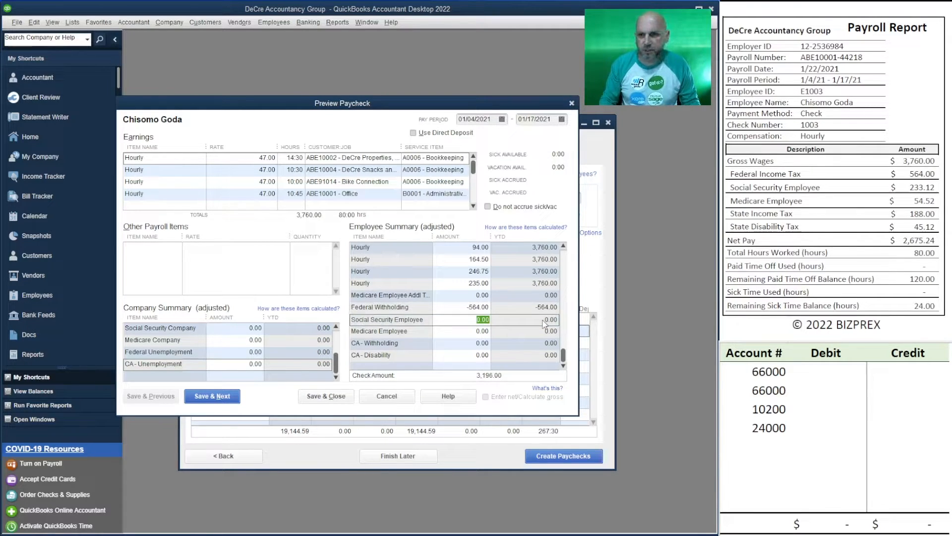
pyautogui.write('233.12')
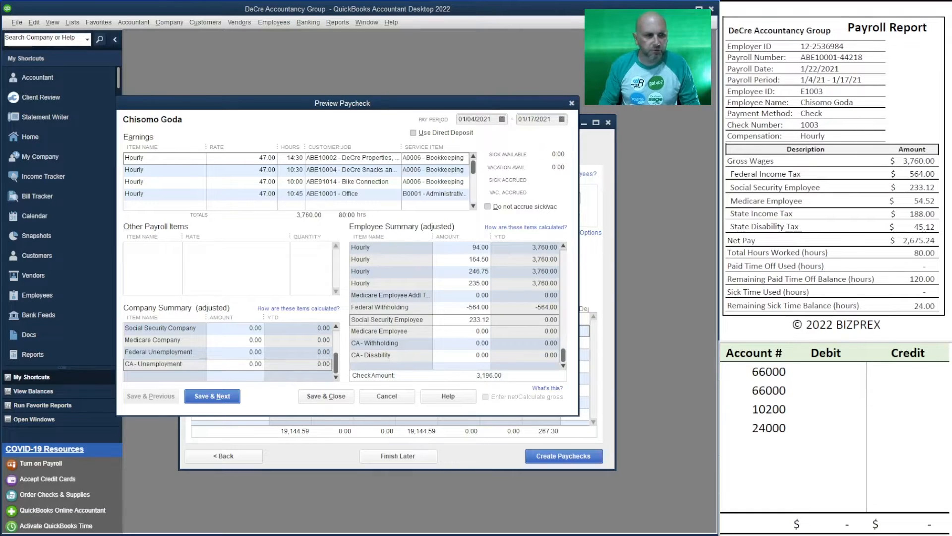
pyautogui.press('Tab')
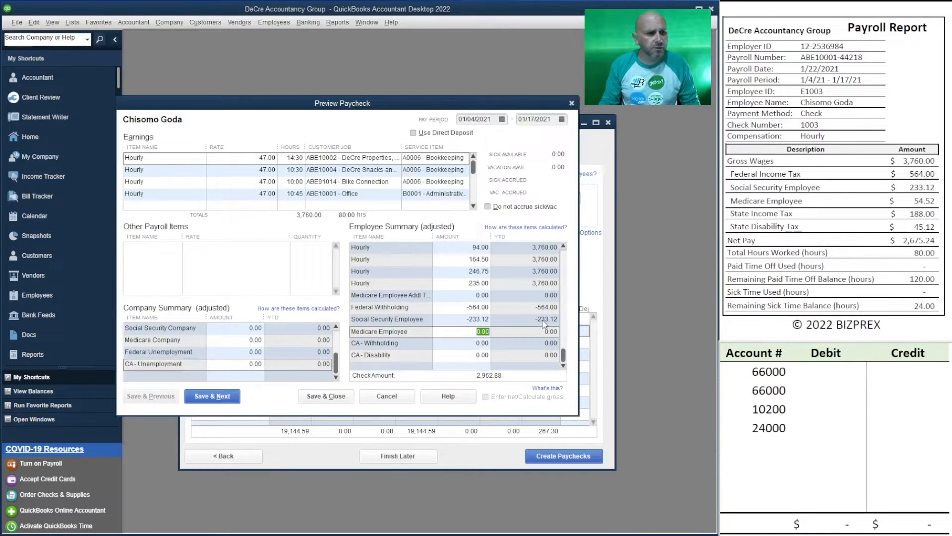
# Fill in the hourly employee's Medicare Employee 54.52, CA - Withholding 188 and CA - Disability 45.12.
pyautogui.write('54.52')
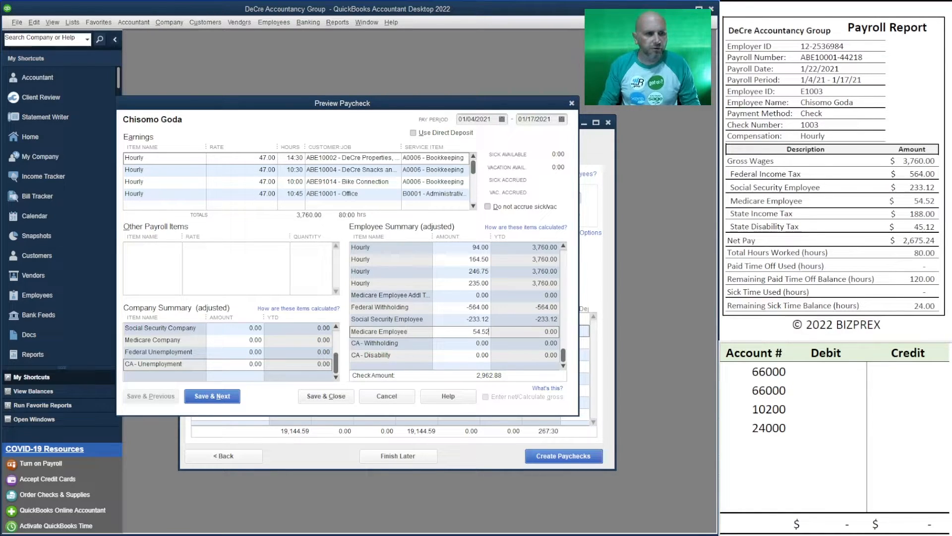
pyautogui.press('Tab')
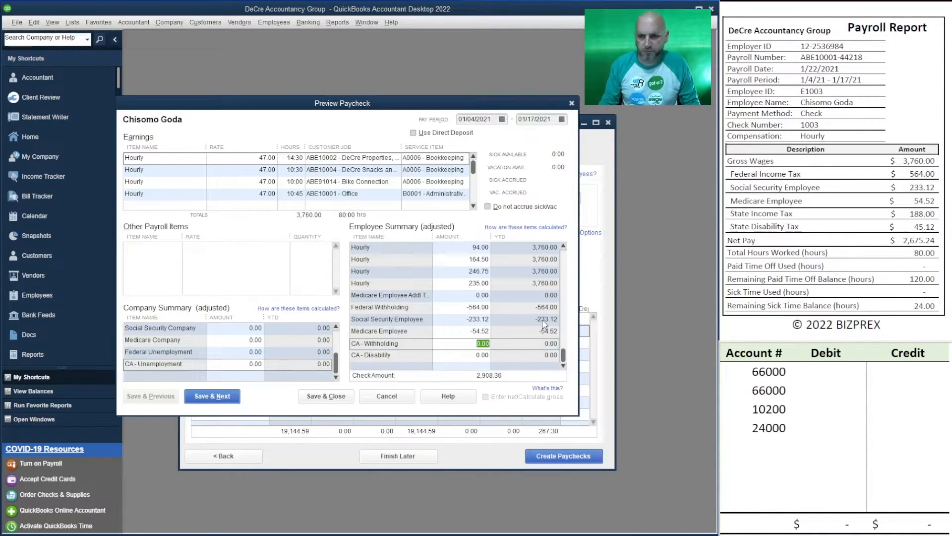
pyautogui.write('188')
pyautogui.press('Tab')
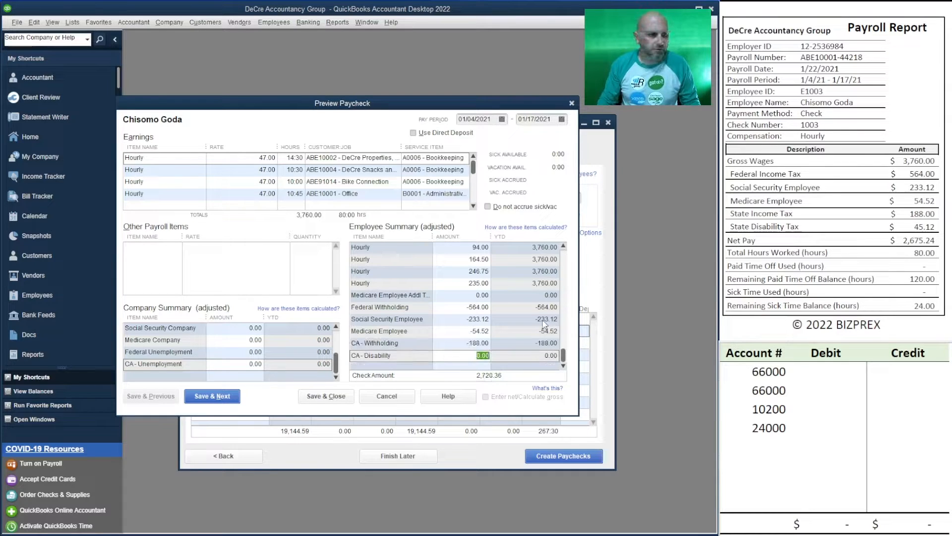
pyautogui.write('45.')
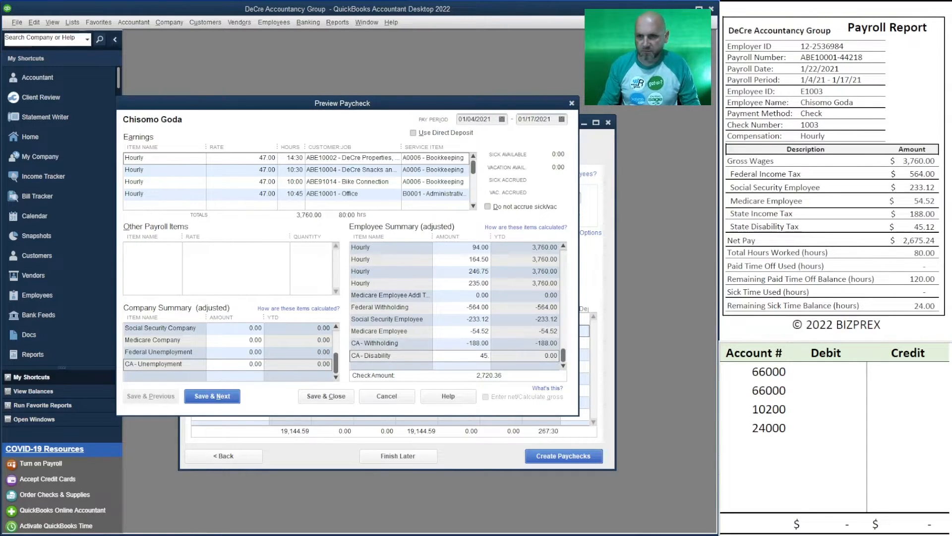
pyautogui.write('12')
pyautogui.hotkey('shift', 'Tab')
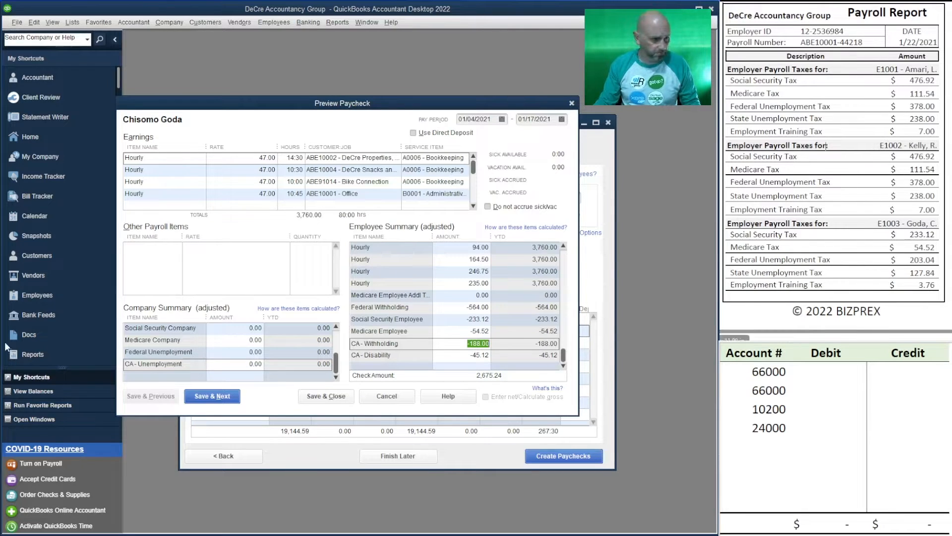
# In the company summary, set CA - Employment Training to 3.76, Social Security Company to 233.12 and Medicare Company to 54.52.
pyautogui.click(243, 328)
pyautogui.scroll(1, 244, 332)
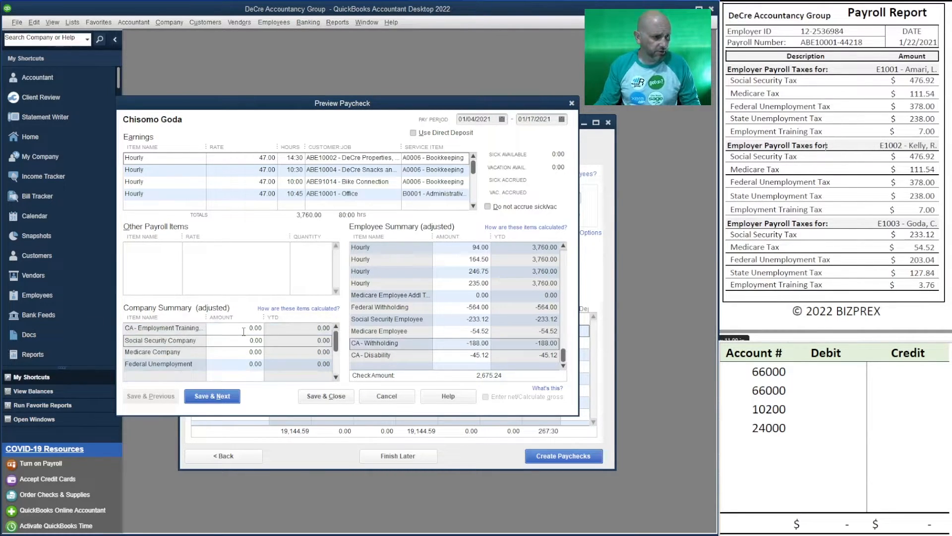
pyautogui.click(239, 329)
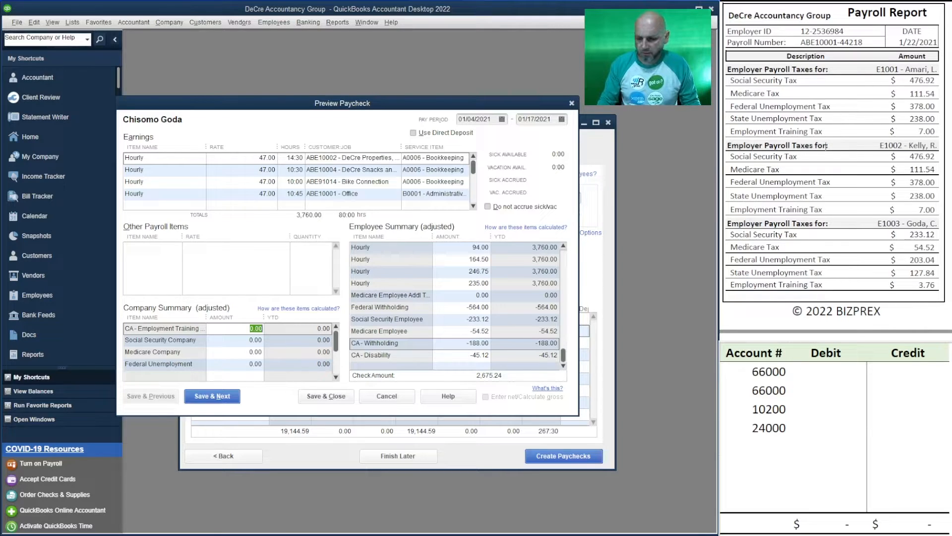
pyautogui.write('3.76')
pyautogui.press('Tab')
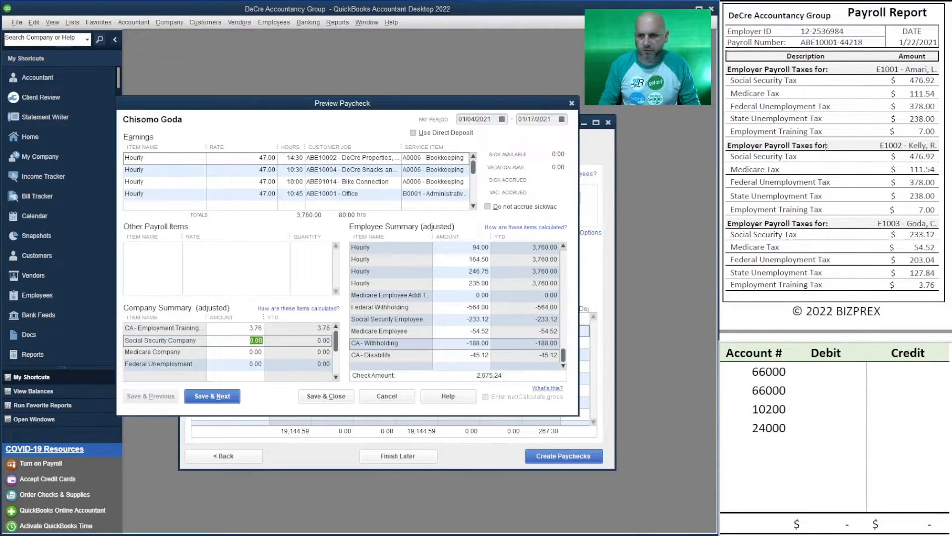
pyautogui.write('233.12')
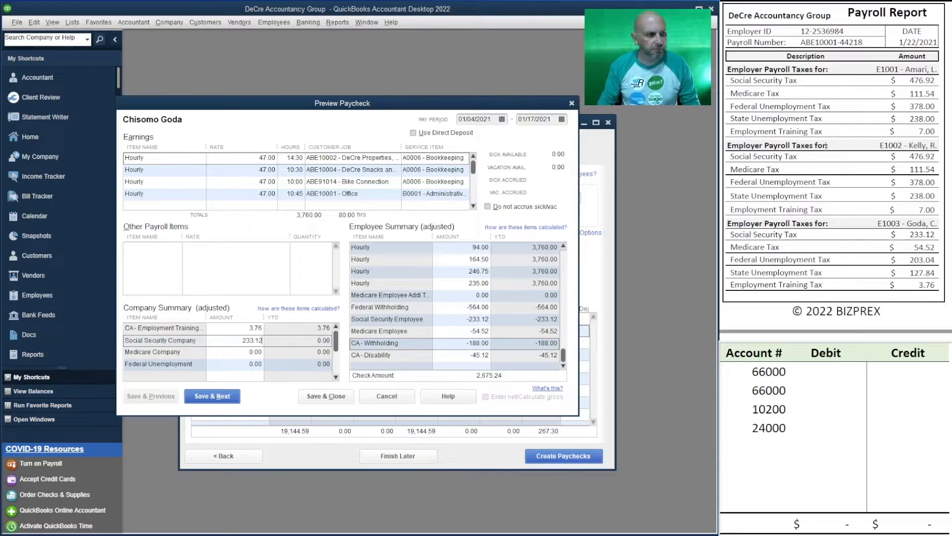
pyautogui.press('Tab')
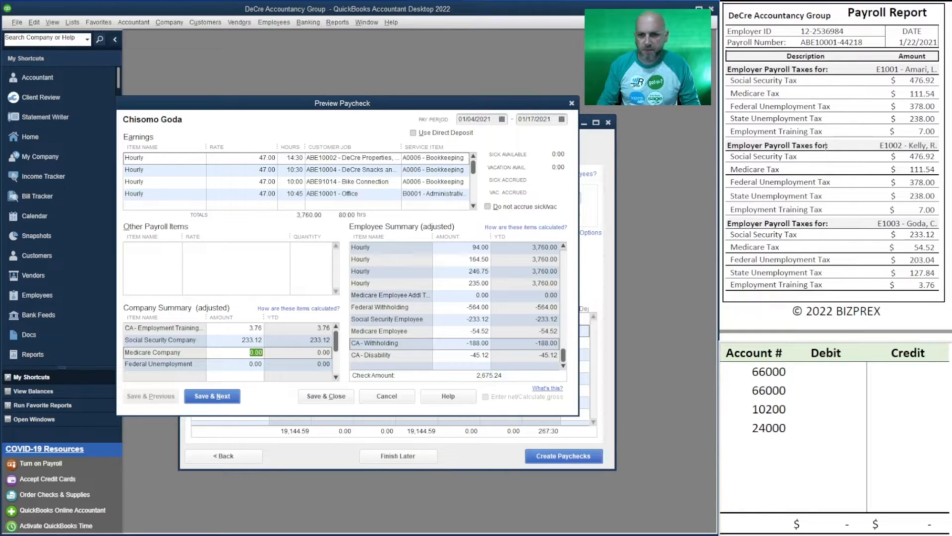
pyautogui.write('54.52')
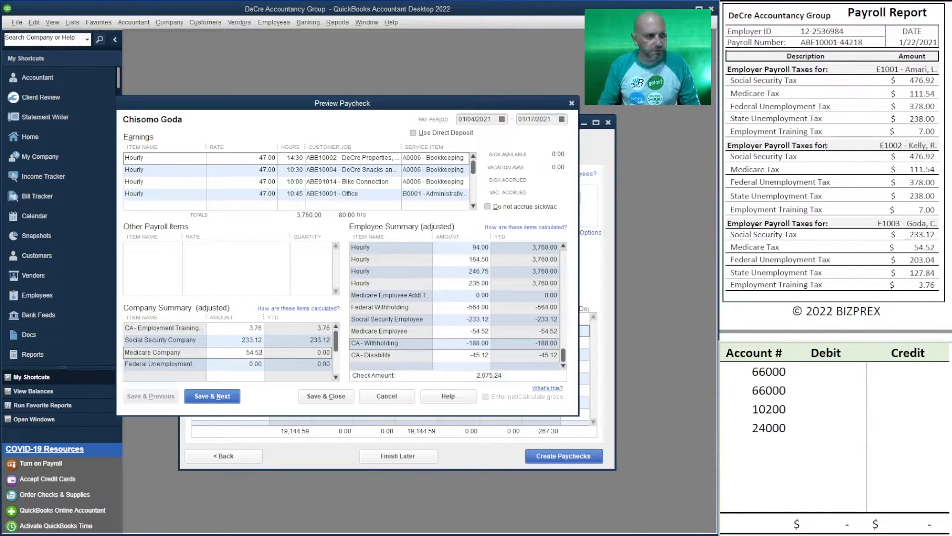
pyautogui.press('Tab')
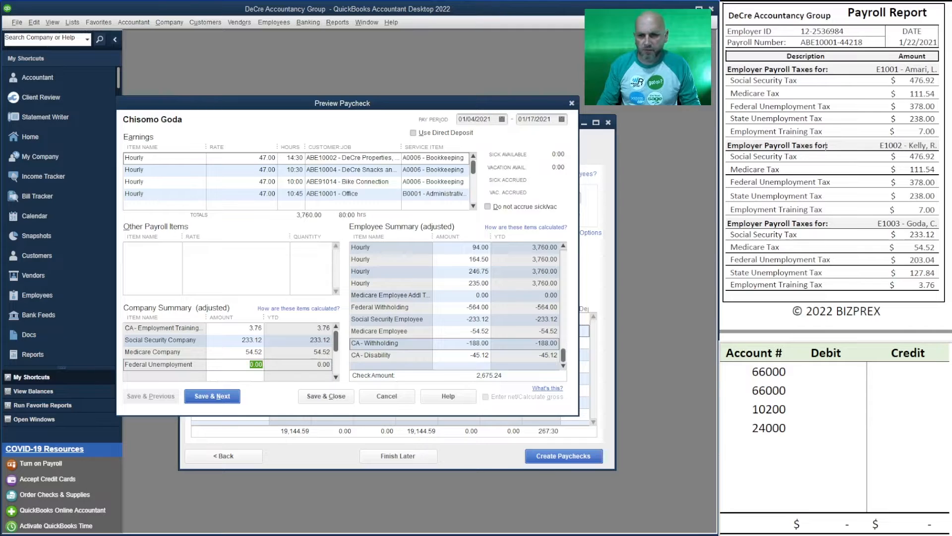
# Set the hourly employee's Federal Unemployment to 203.04 and CA - Unemployment to 127.84, then save the paychecks and close the preview.
pyautogui.write('203.04')
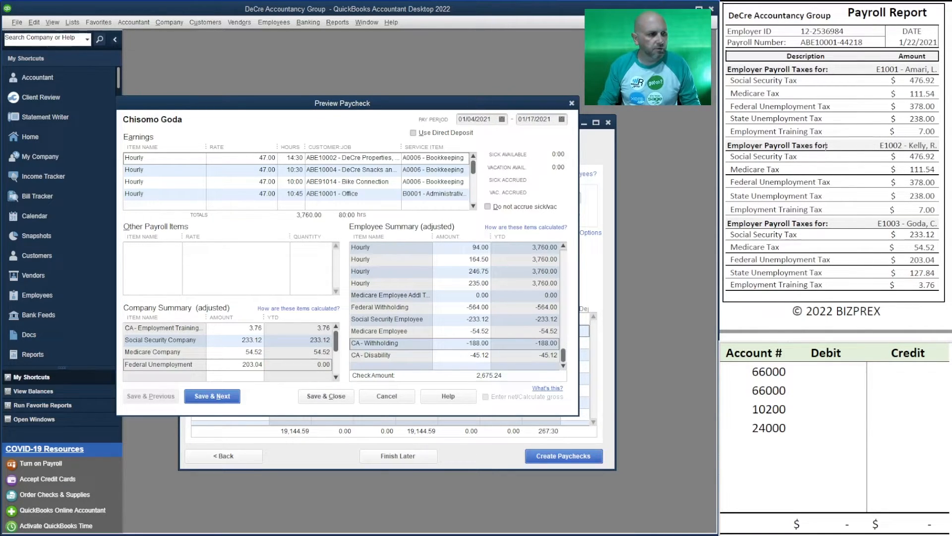
pyautogui.press('Tab')
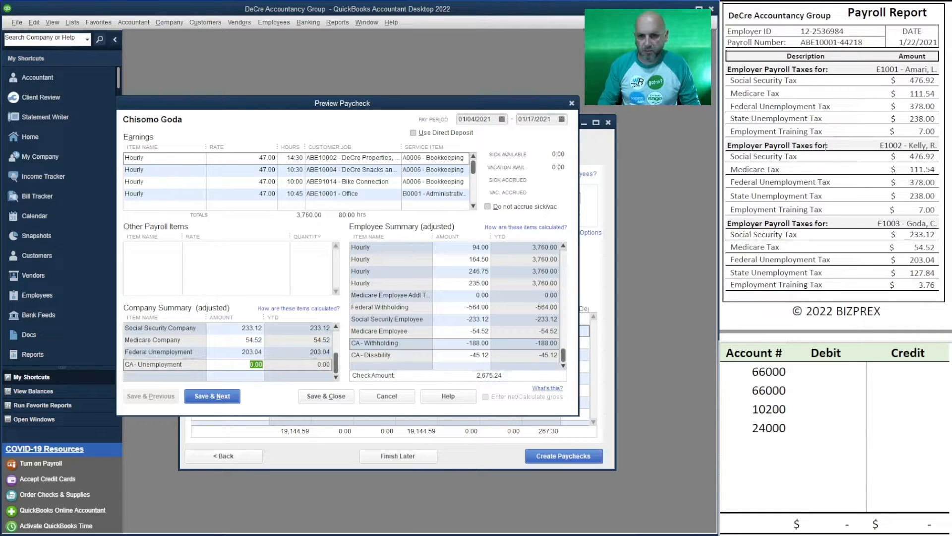
pyautogui.write('127.84')
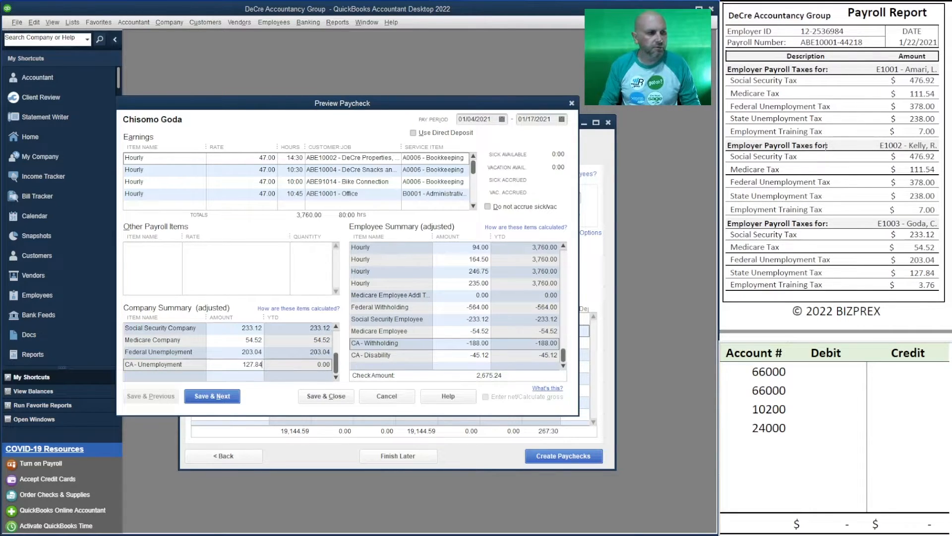
pyautogui.press('Tab')
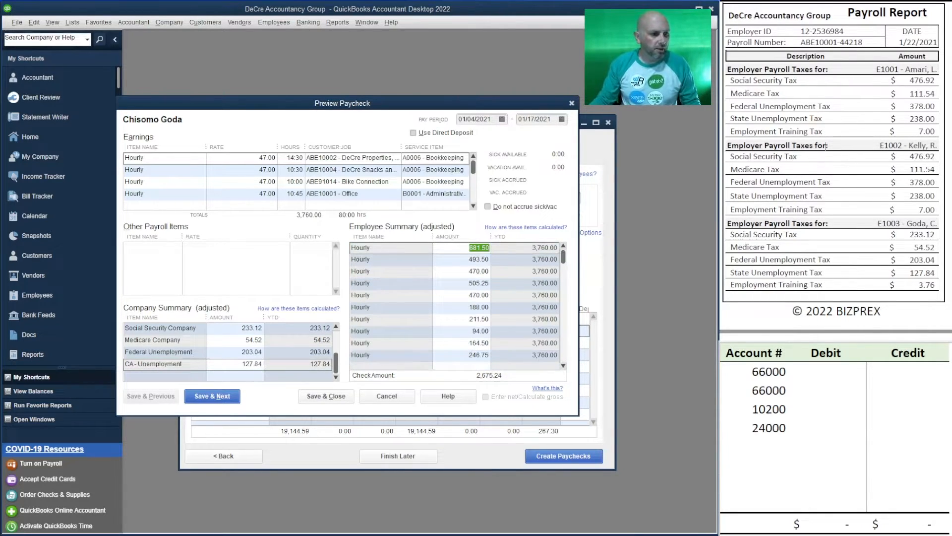
pyautogui.click(208, 396)
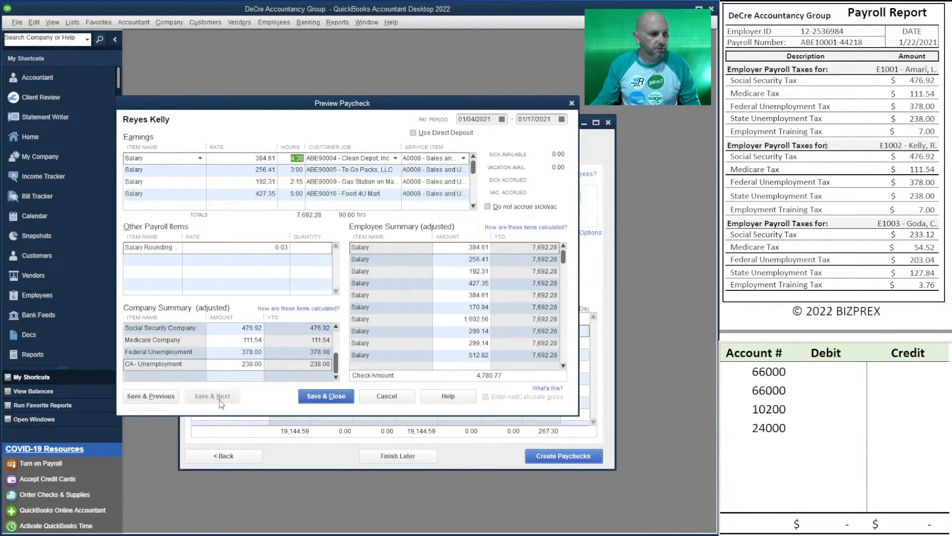
pyautogui.click(325, 397)
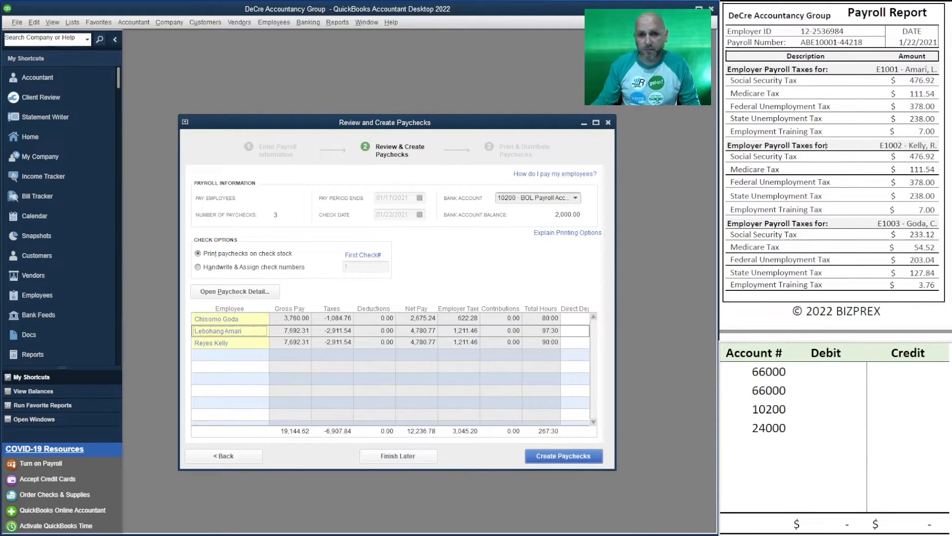
# In the journal worksheet, debit account 66000 with gross wages of 19,144.62 and, on its second line, employer taxes of 3,045.20.
pyautogui.scroll(5, 827, 145)
pyautogui.scroll(1, 836, 171)
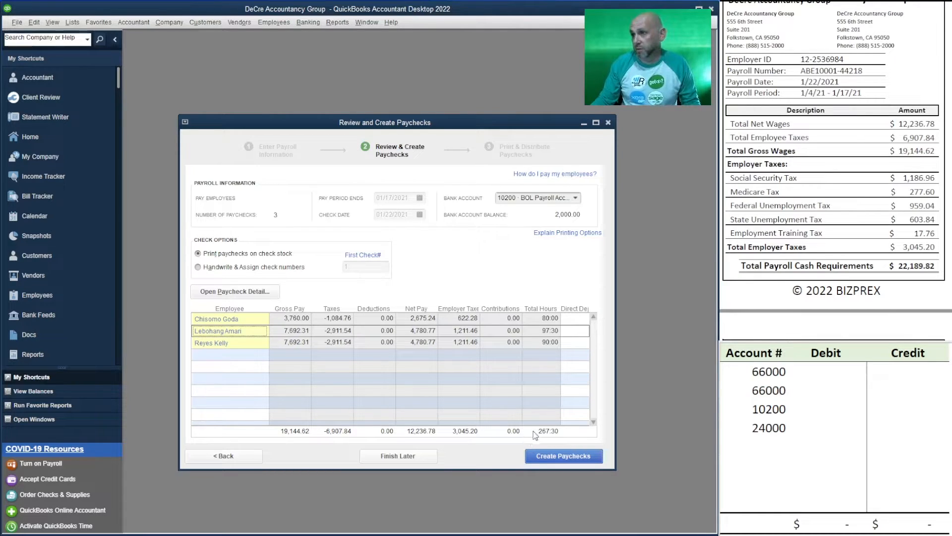
pyautogui.click(836, 372)
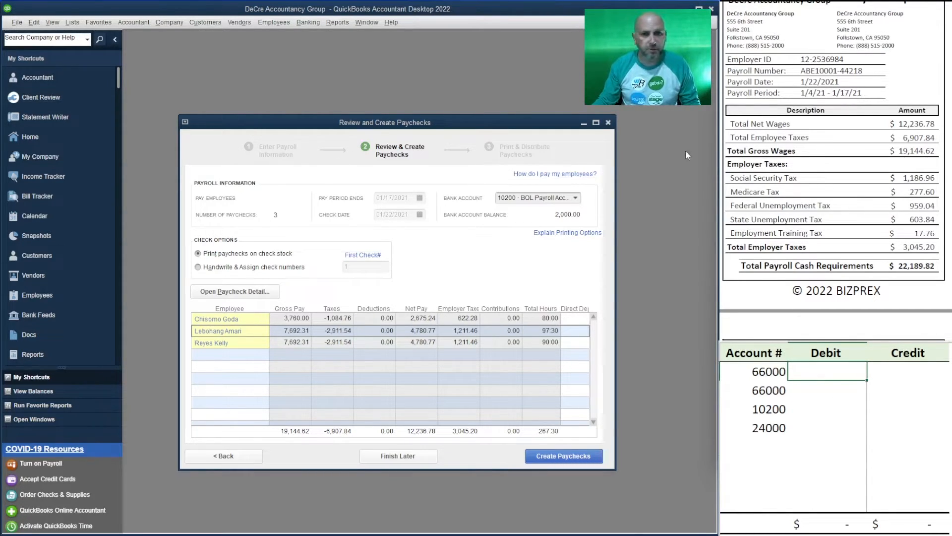
pyautogui.scroll(1, 836, 393)
pyautogui.scroll(-1, 836, 198)
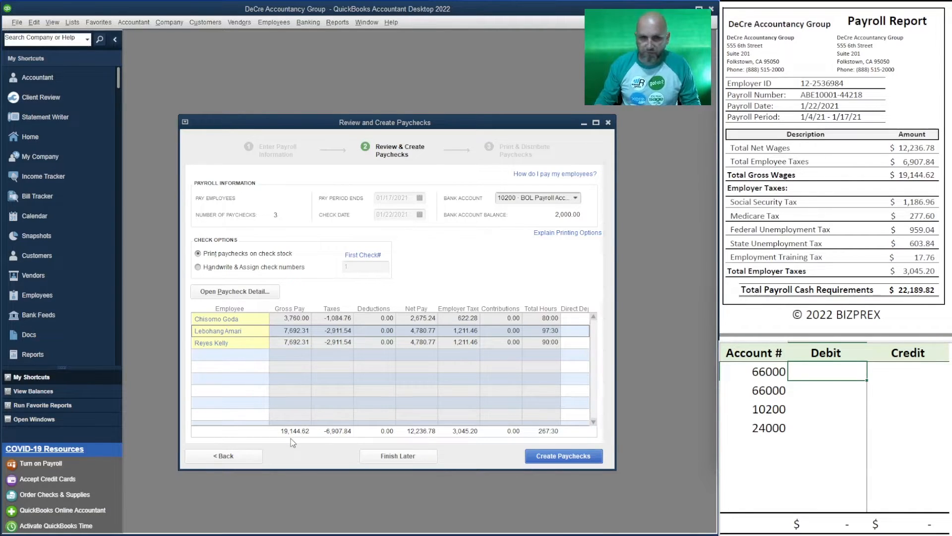
pyautogui.write('1')
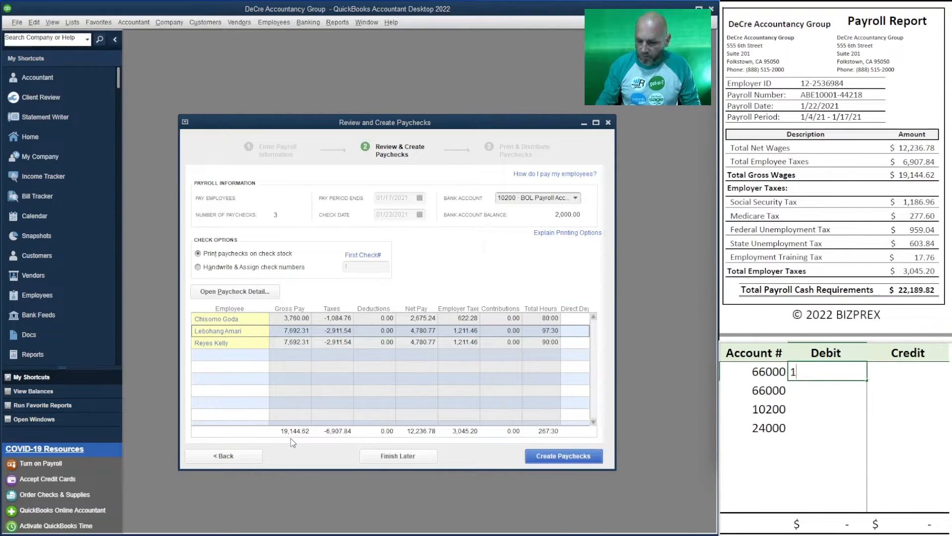
pyautogui.write('9,144.62')
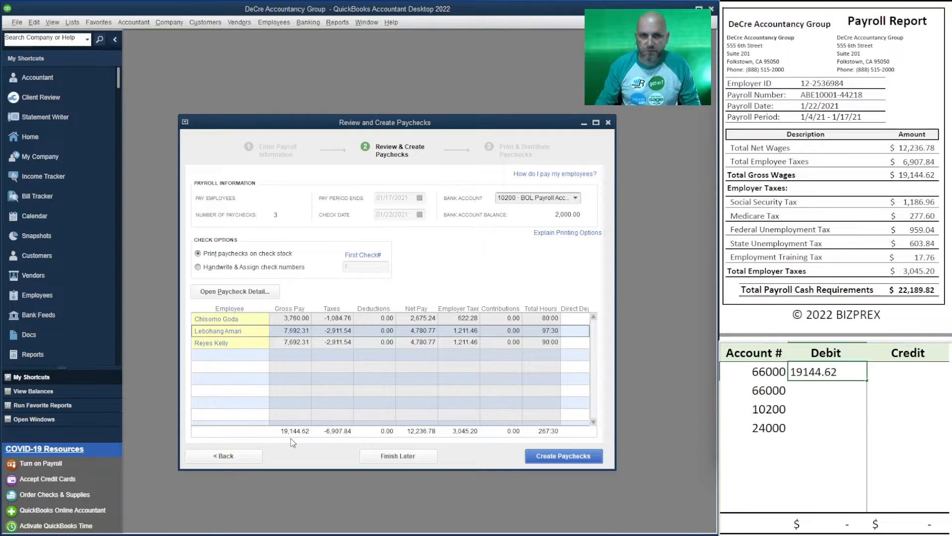
pyautogui.press('Return')
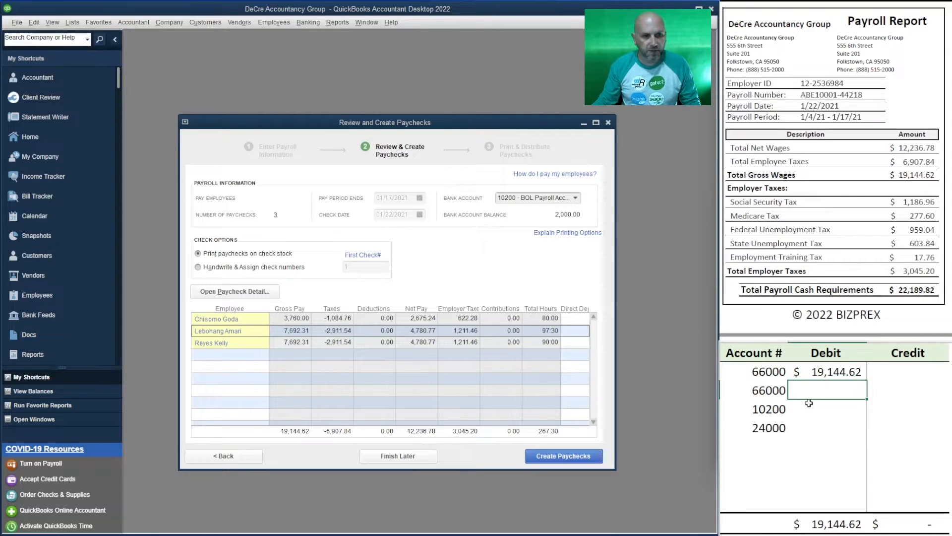
pyautogui.write('3045.20')
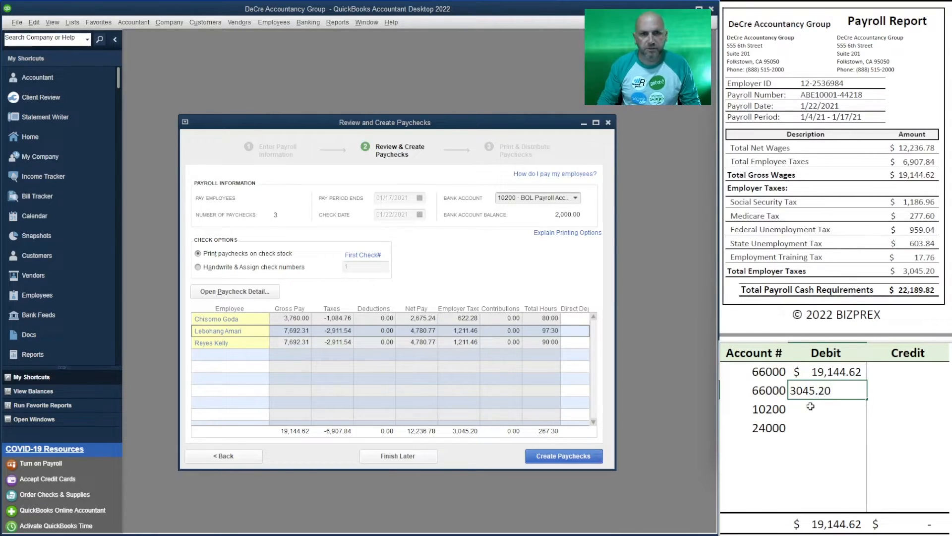
pyautogui.press('Return')
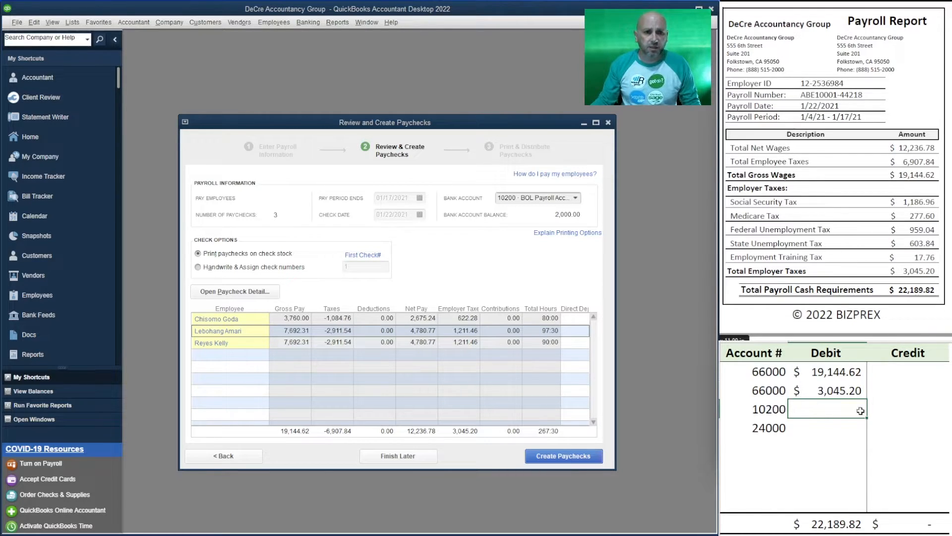
# Credit account 10200 with the total net pay of 12,236.78 in the journal worksheet.
pyautogui.click(885, 409)
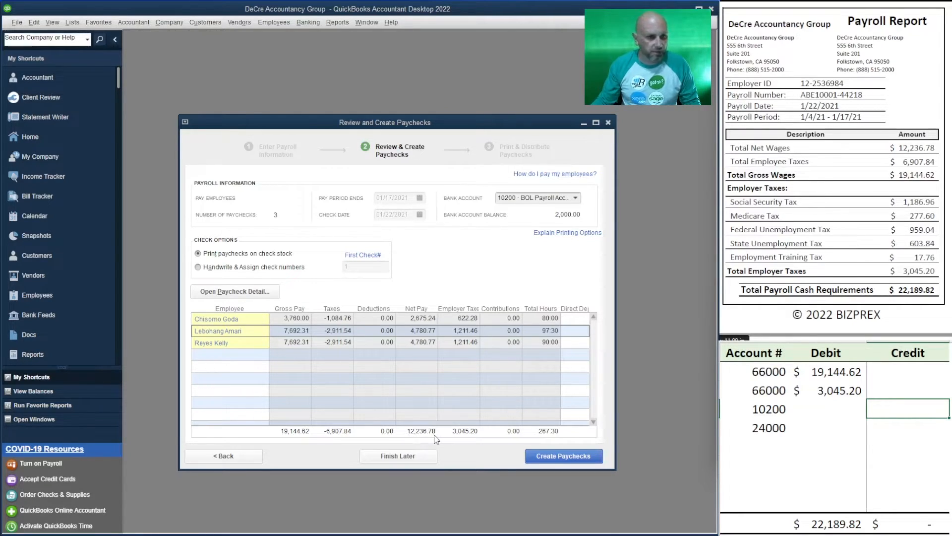
pyautogui.write('122')
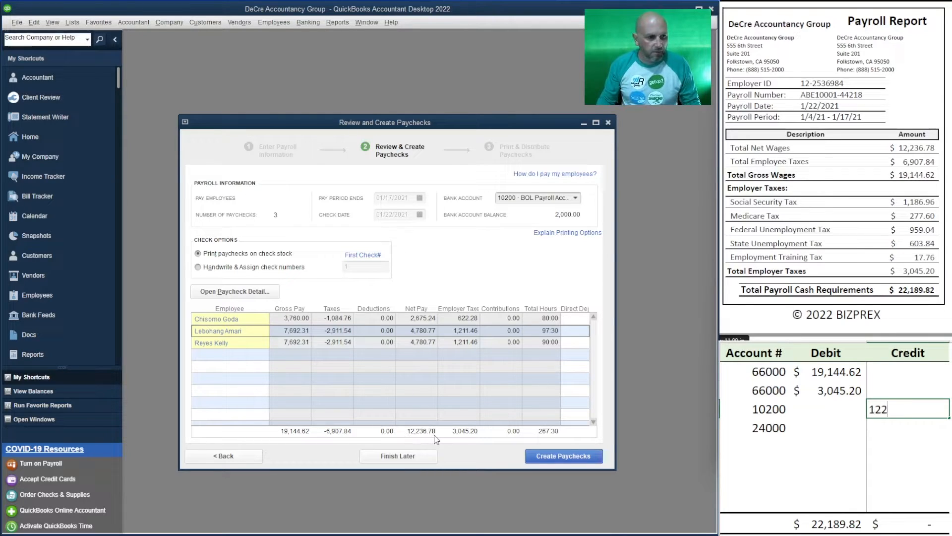
pyautogui.write('36.78')
pyautogui.press('Return')
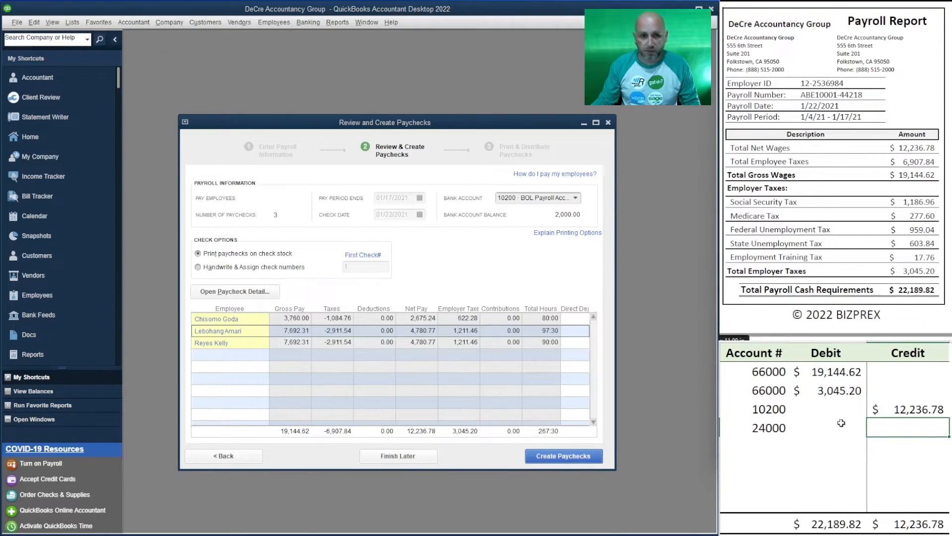
# Add a second 24000 line and credit the two 24000 lines with employee taxes of 6,907.84 and employer taxes of 3,045.20.
pyautogui.write('=')
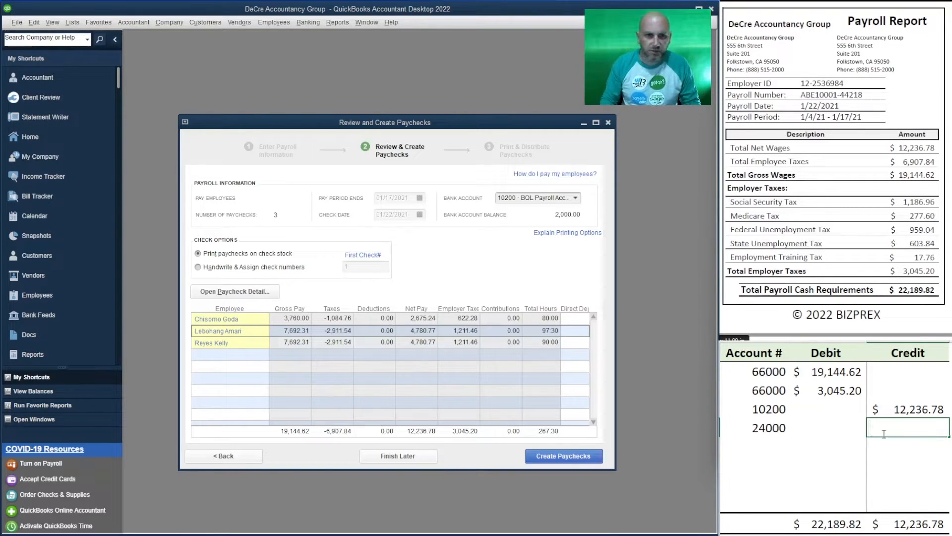
pyautogui.press('Return')
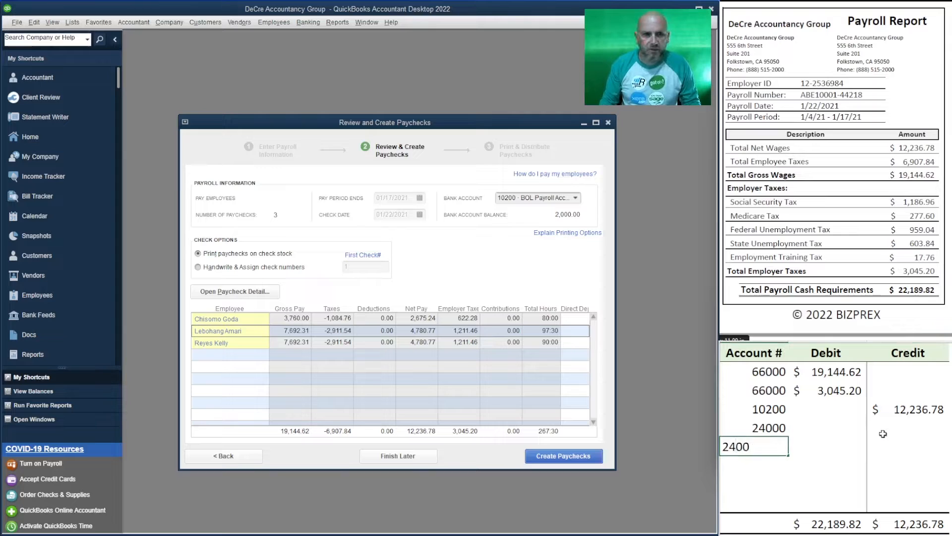
pyautogui.write('24000')
pyautogui.click(883, 433)
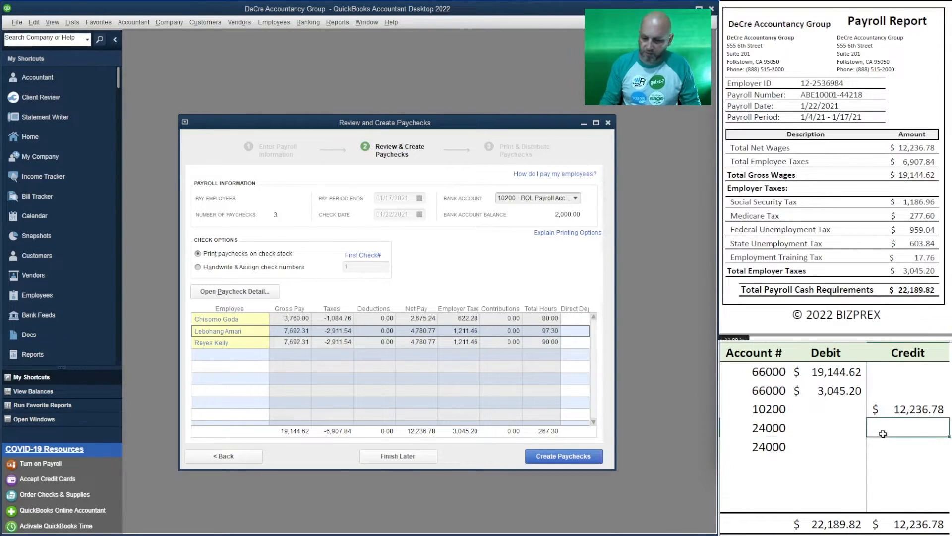
pyautogui.write('6,')
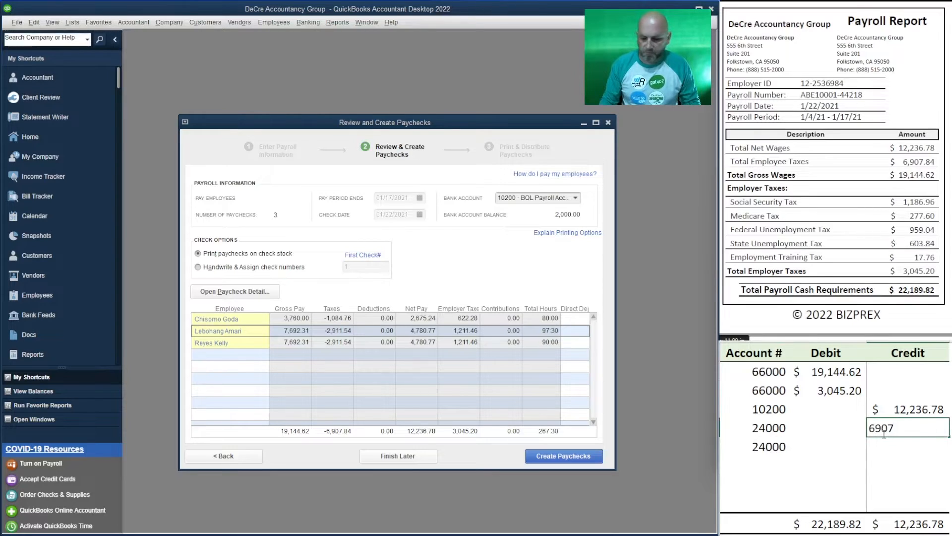
pyautogui.write('907.84')
pyautogui.press('Return')
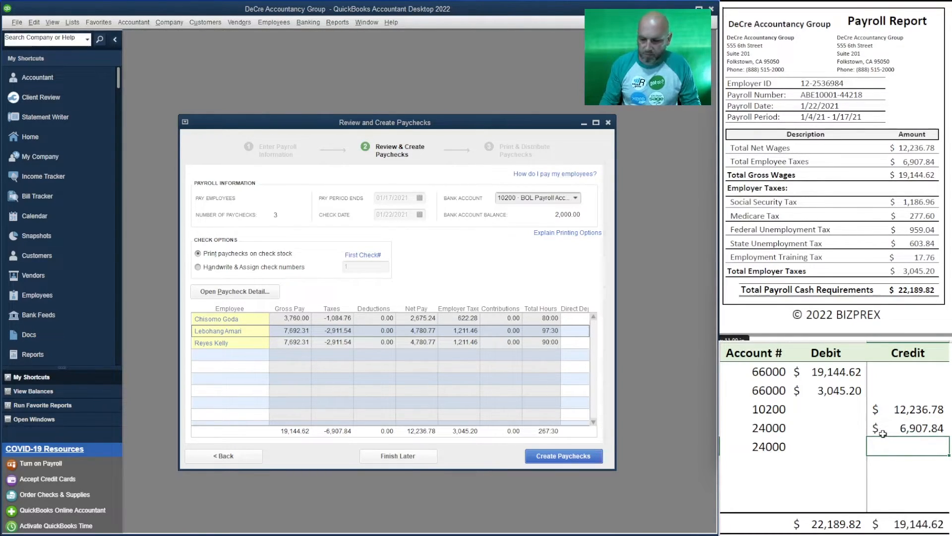
pyautogui.write('3,045.20')
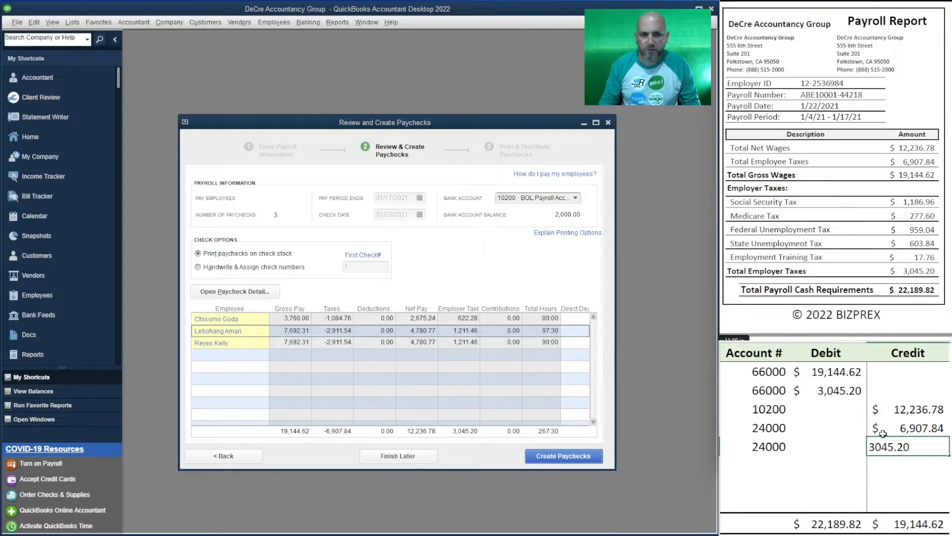
pyautogui.press('Return')
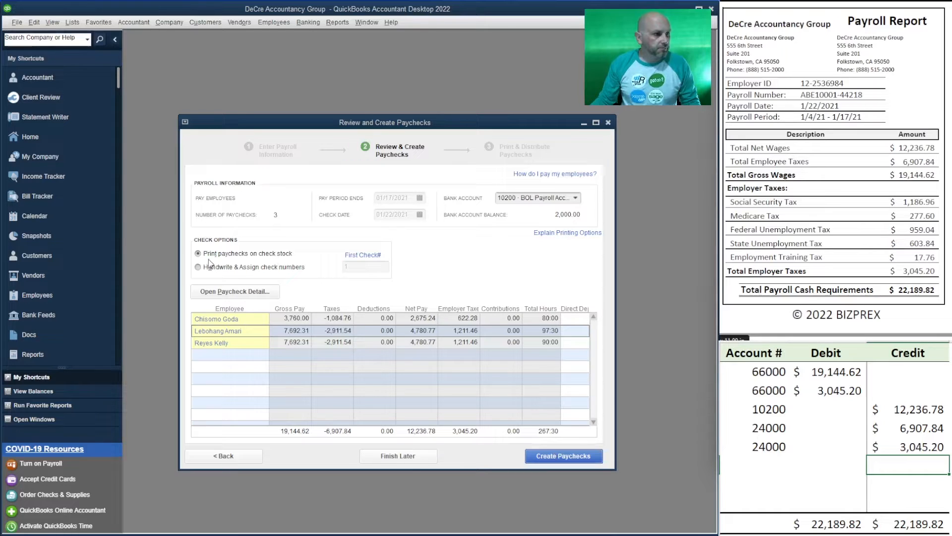
# Create the three paychecks, print them as checks 1001 to 1003, confirm the printing and close the payroll confirmation.
pyautogui.click(569, 455)
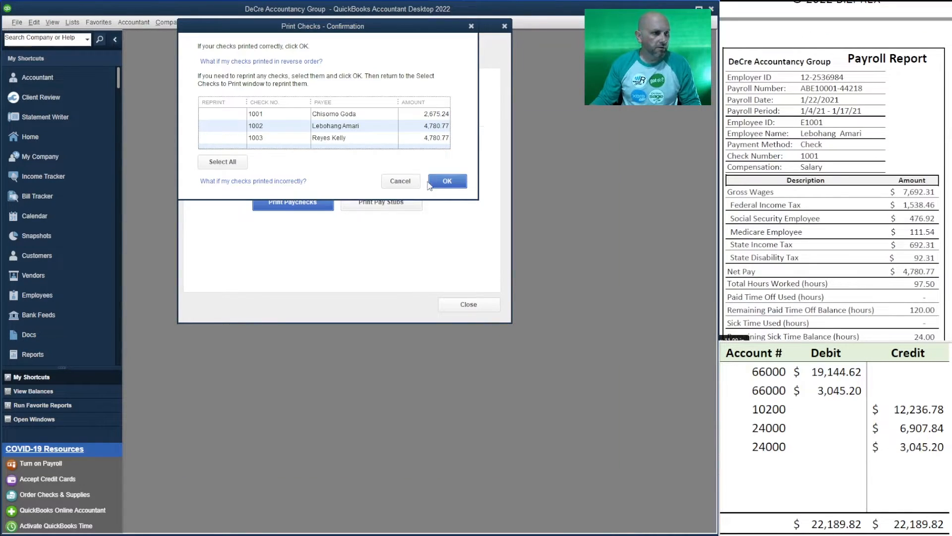
pyautogui.click(447, 183)
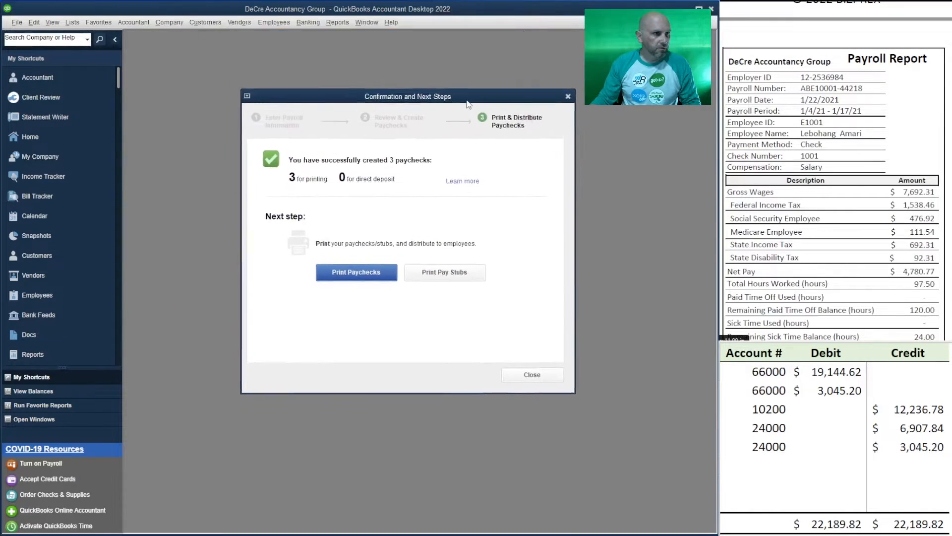
pyautogui.click(532, 382)
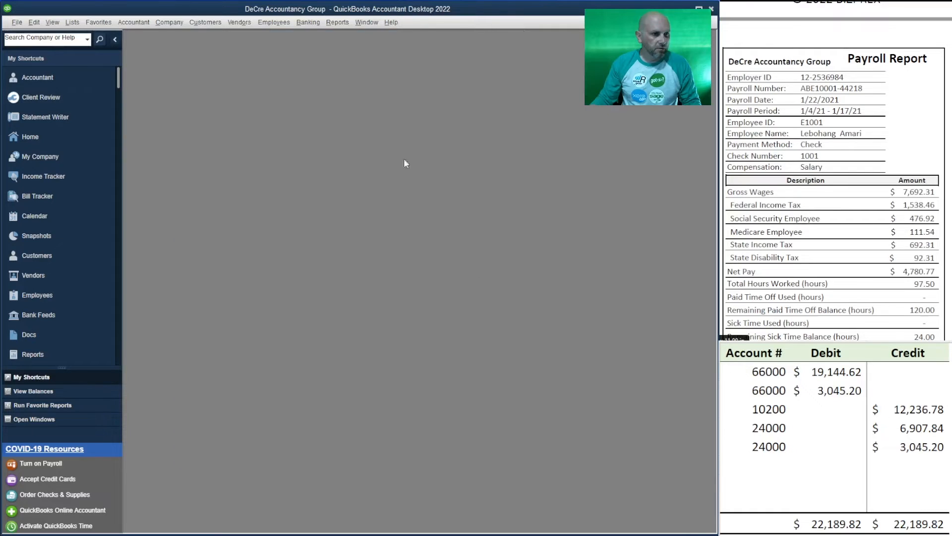
# Open the check-writing form for bank account 10200 and go back through the paychecks to check 1001.
pyautogui.click(306, 22)
pyautogui.click(325, 42)
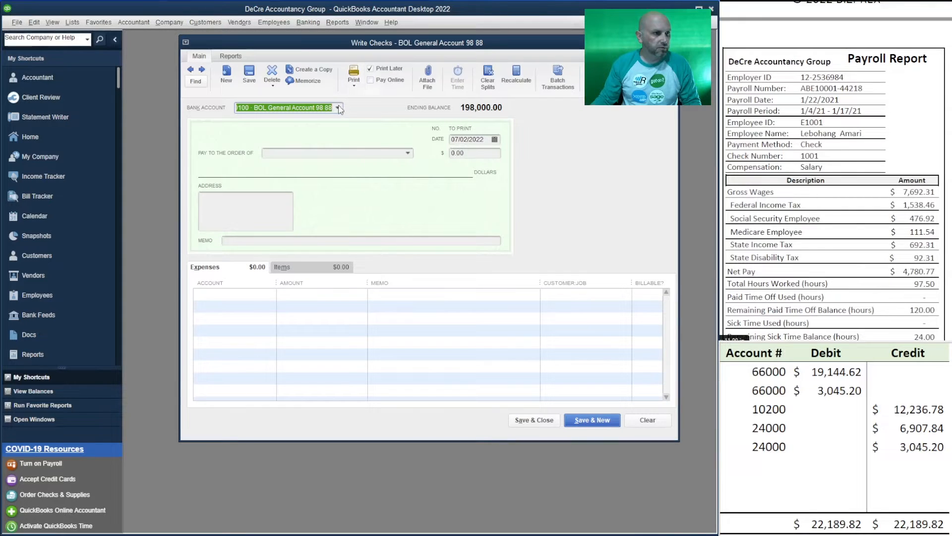
pyautogui.click(339, 110)
pyautogui.click(330, 158)
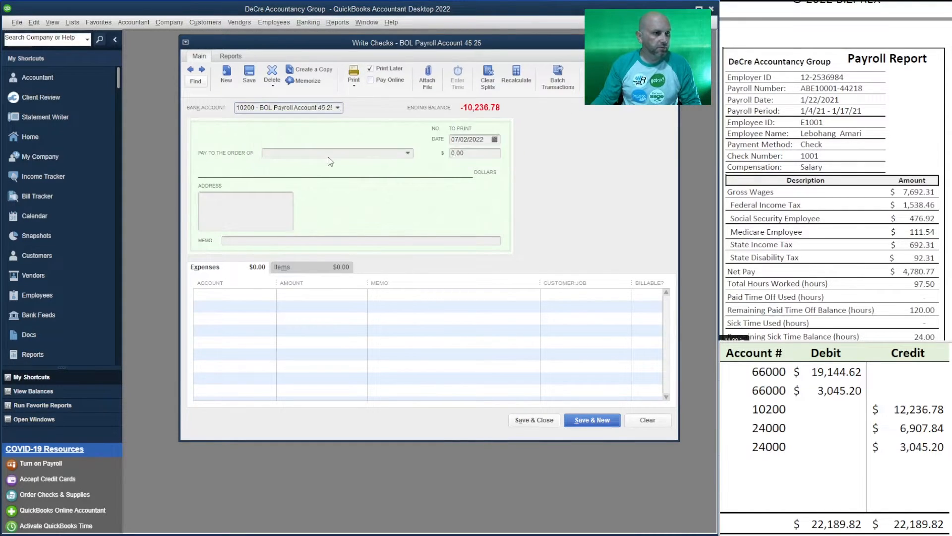
pyautogui.click(417, 234)
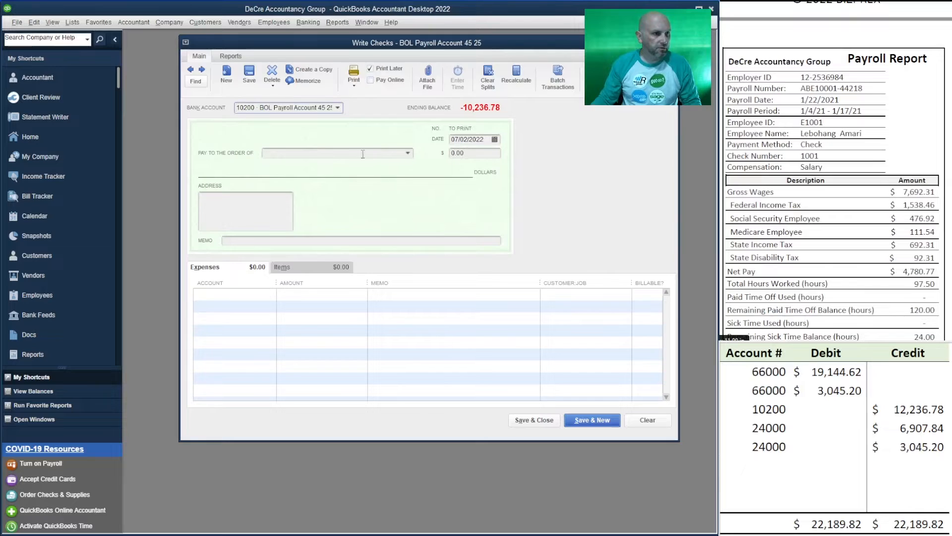
pyautogui.click(190, 70)
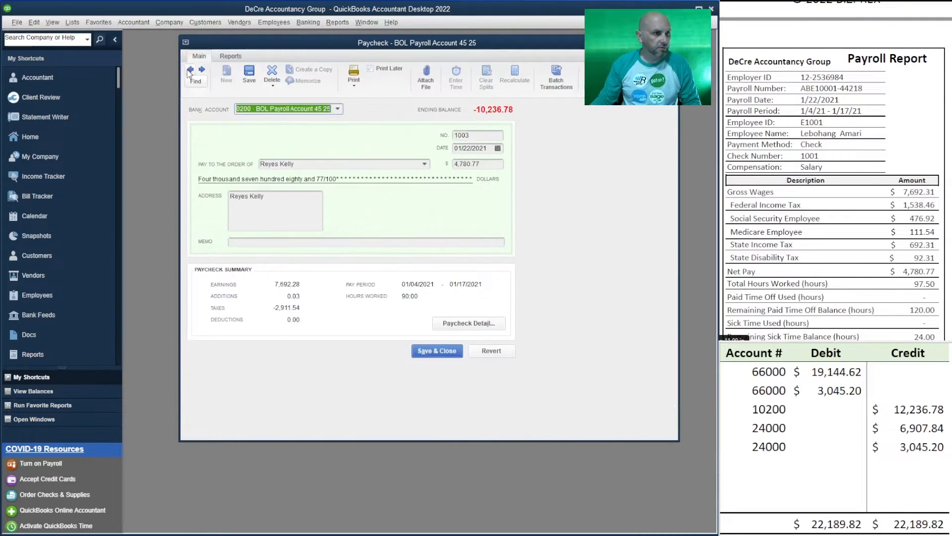
pyautogui.click(190, 72)
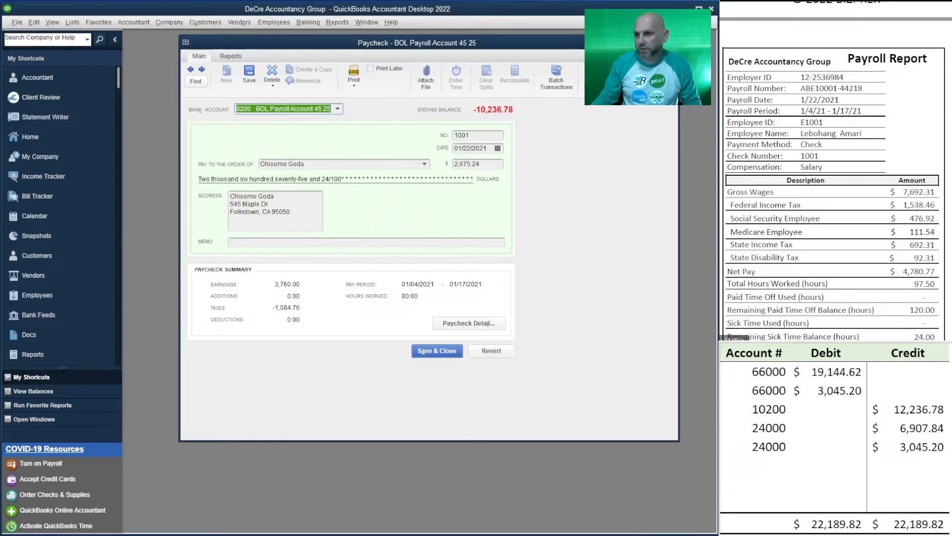
# Look up the open 2,675.24 paycheck in the payroll report, set its check number to 1003, and save it keeping the duplicate number.
pyautogui.scroll(-6, 825, 25)
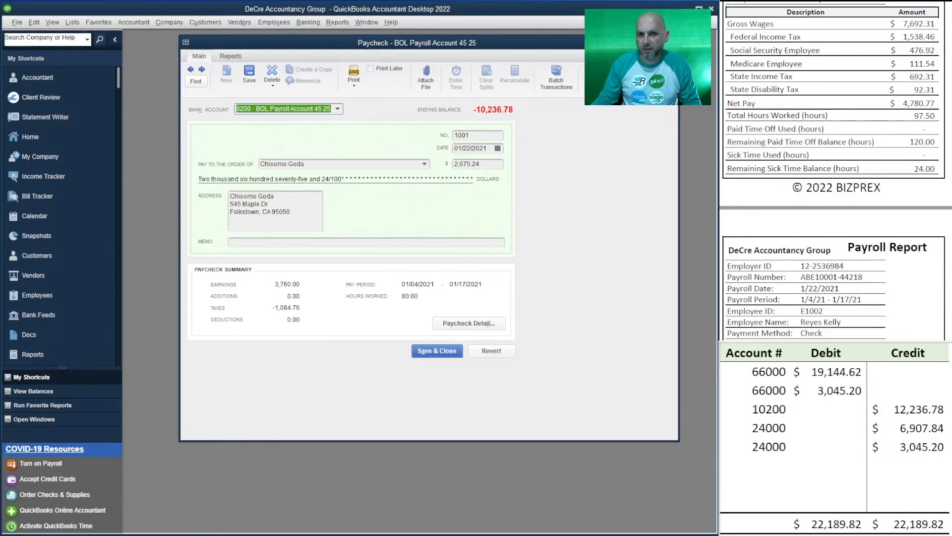
pyautogui.scroll(10, 825, 25)
pyautogui.scroll(-5, 825, 25)
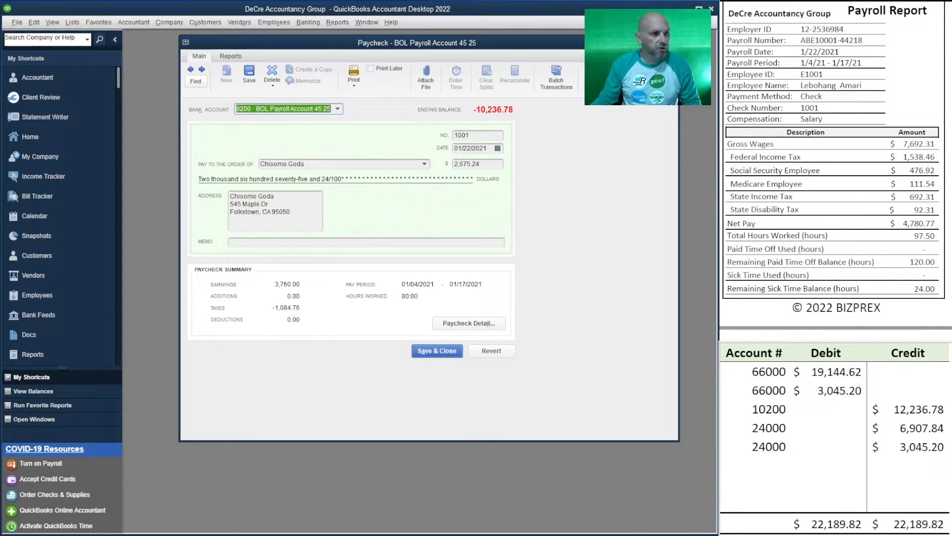
pyautogui.scroll(-10, 835, 170)
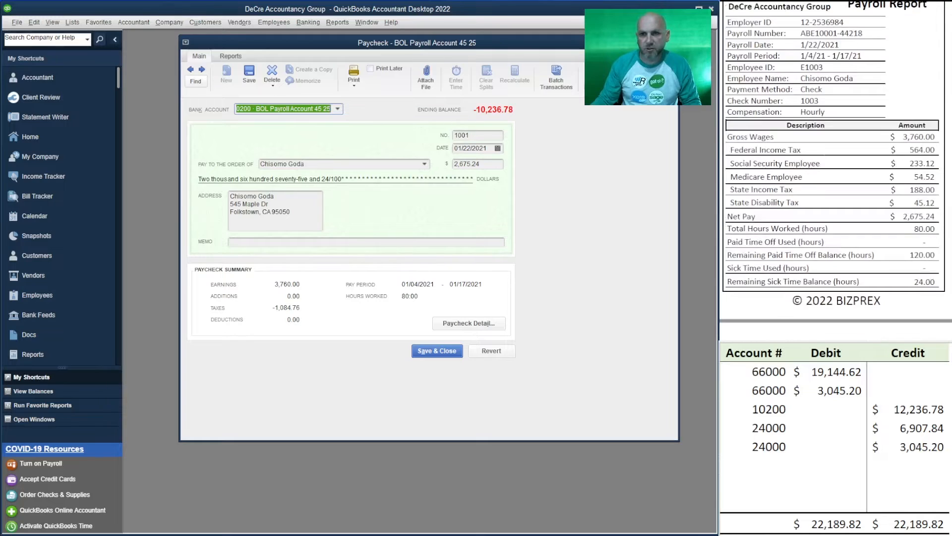
pyautogui.click(481, 136)
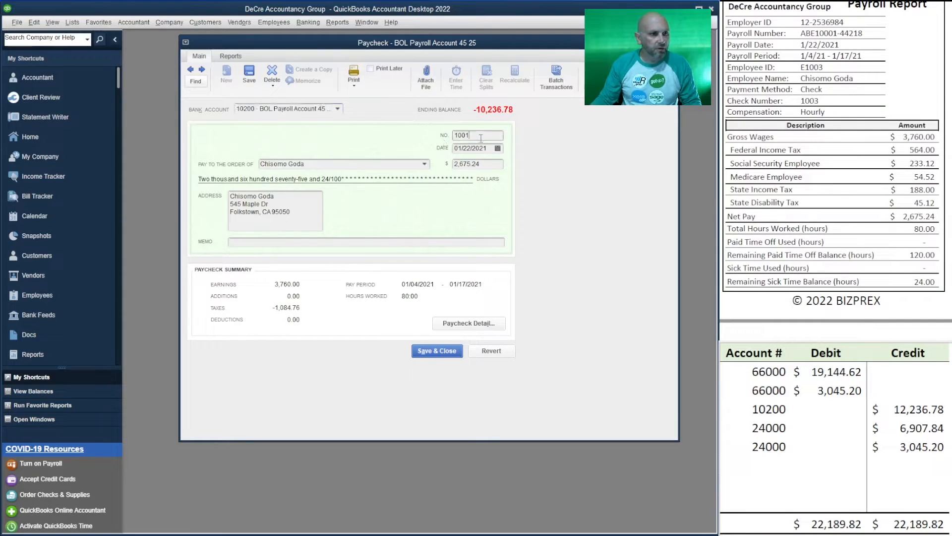
pyautogui.press('BackSpace')
pyautogui.write('3')
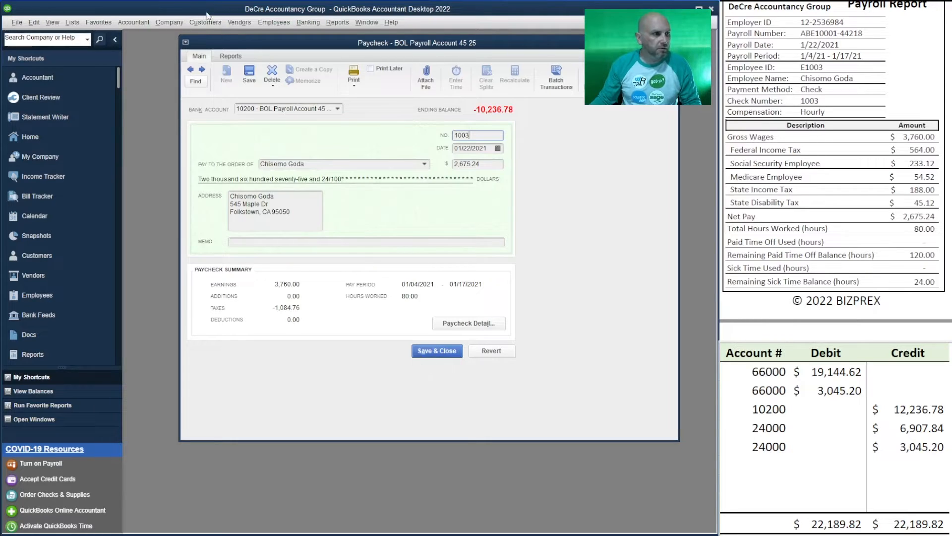
pyautogui.click(190, 70)
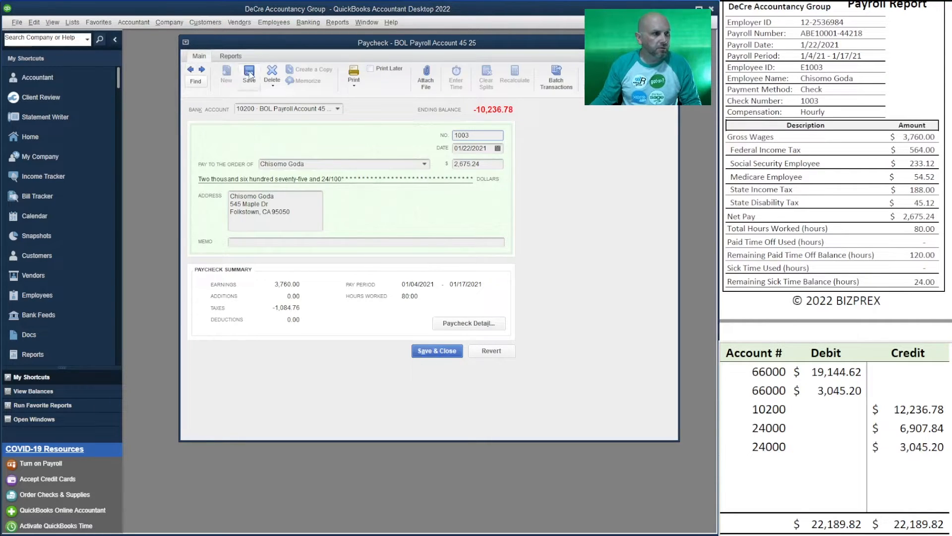
pyautogui.click(452, 167)
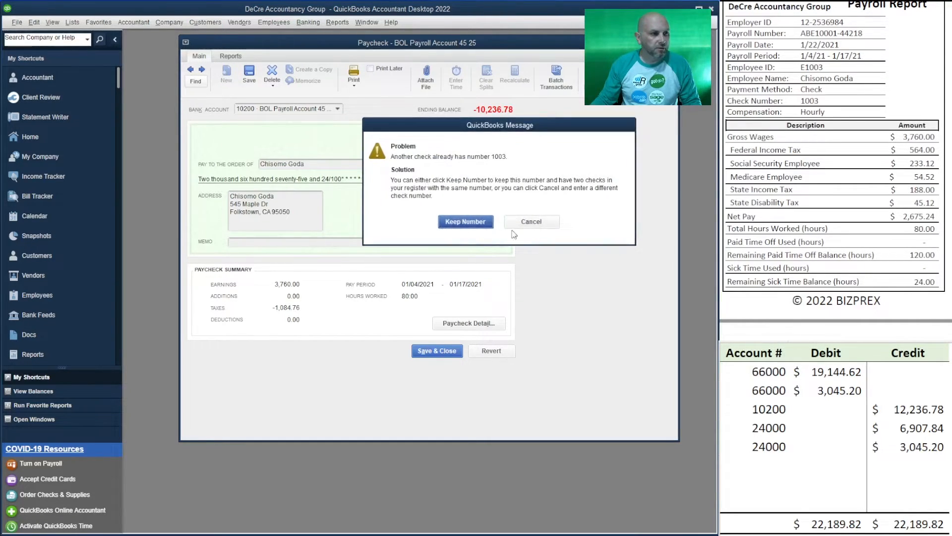
pyautogui.click(467, 229)
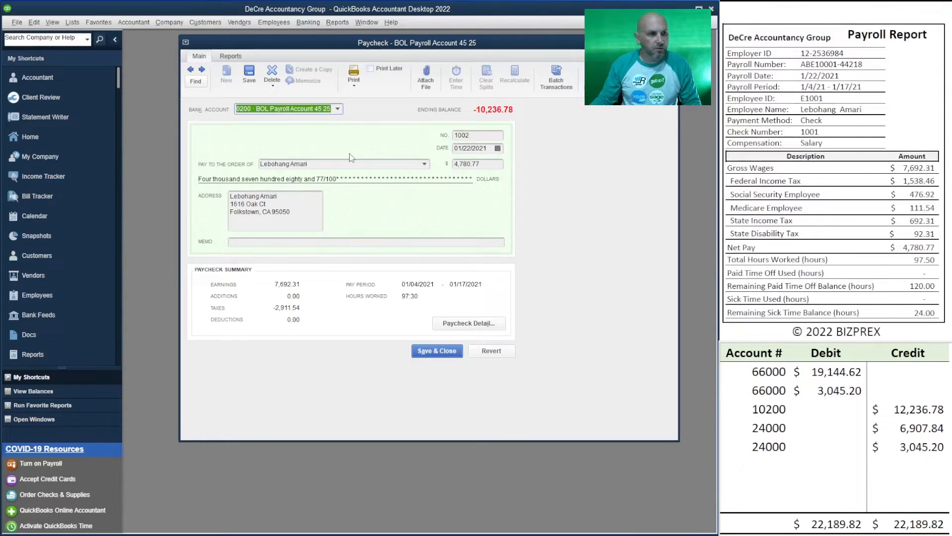
# Set the check number of the salaried 97:30-hour paycheck to 1001 and save the change.
pyautogui.click(494, 137)
pyautogui.press('BackSpace')
pyautogui.write('1')
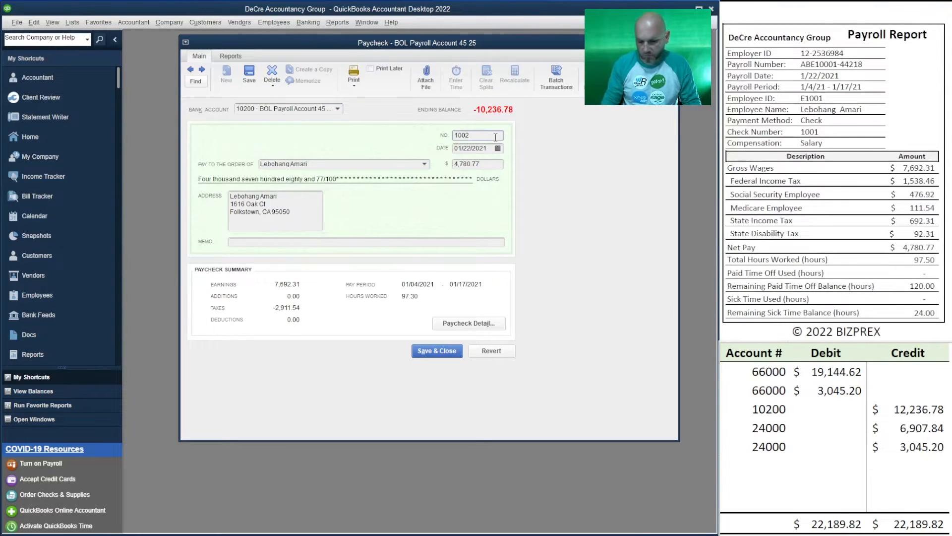
pyautogui.click(249, 74)
pyautogui.click(451, 169)
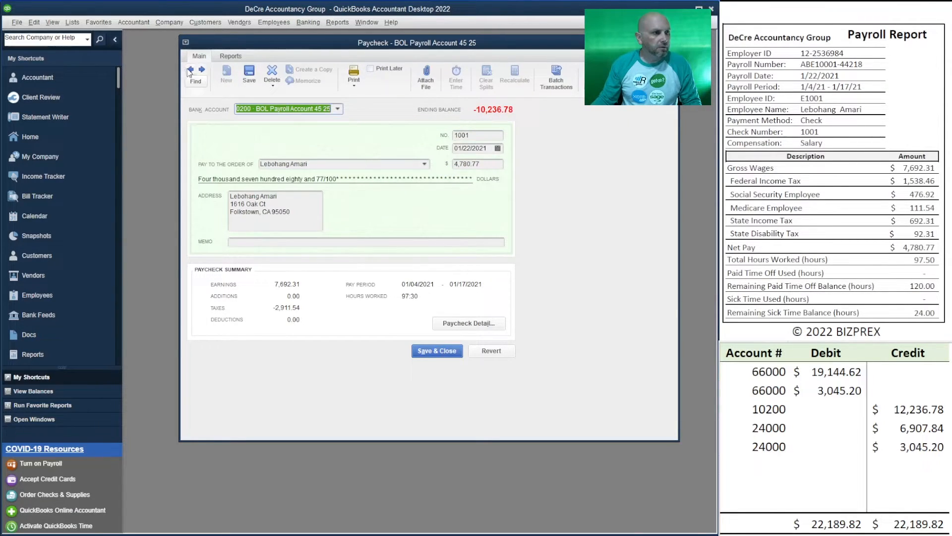
# Go to the 90:00-hour paycheck, set its check number to 1002 and save the change.
pyautogui.click(202, 71)
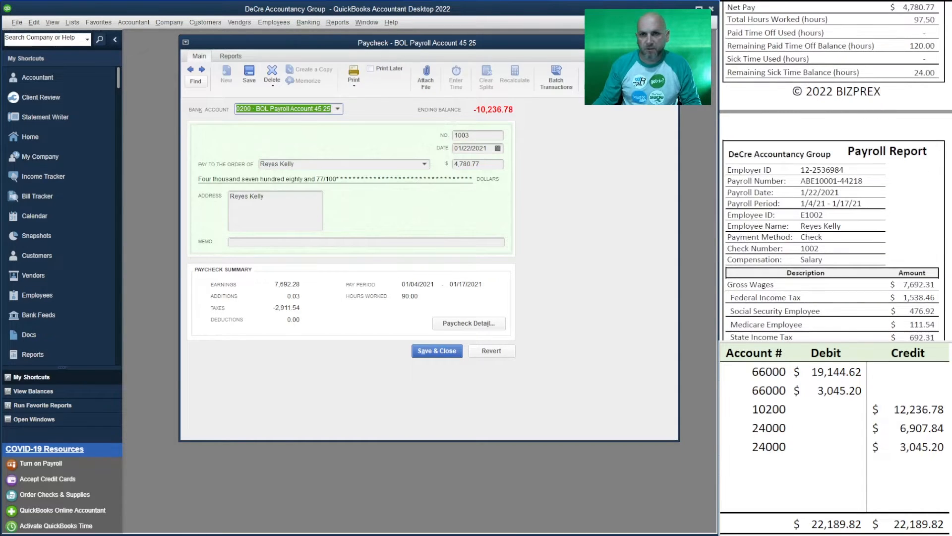
pyautogui.press('Tab')
pyautogui.write('1002')
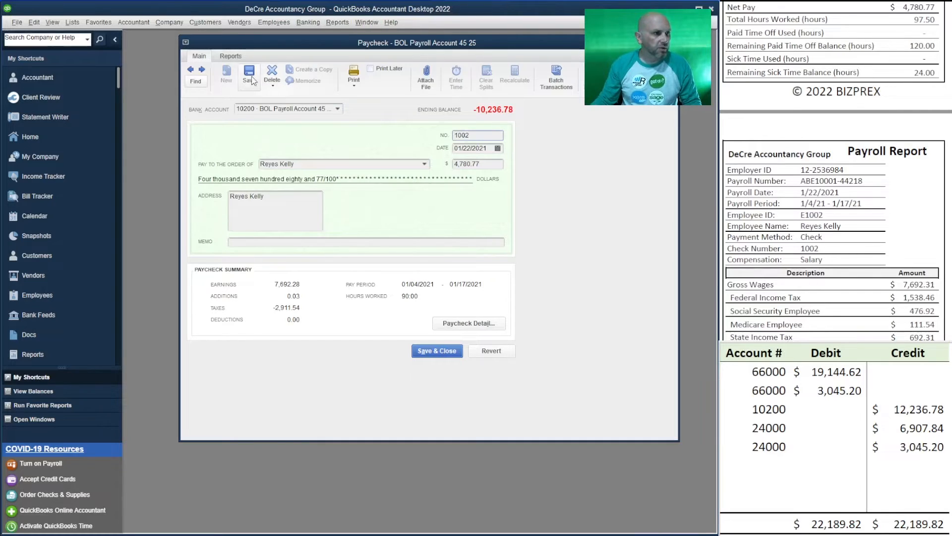
pyautogui.click(202, 69)
pyautogui.click(465, 170)
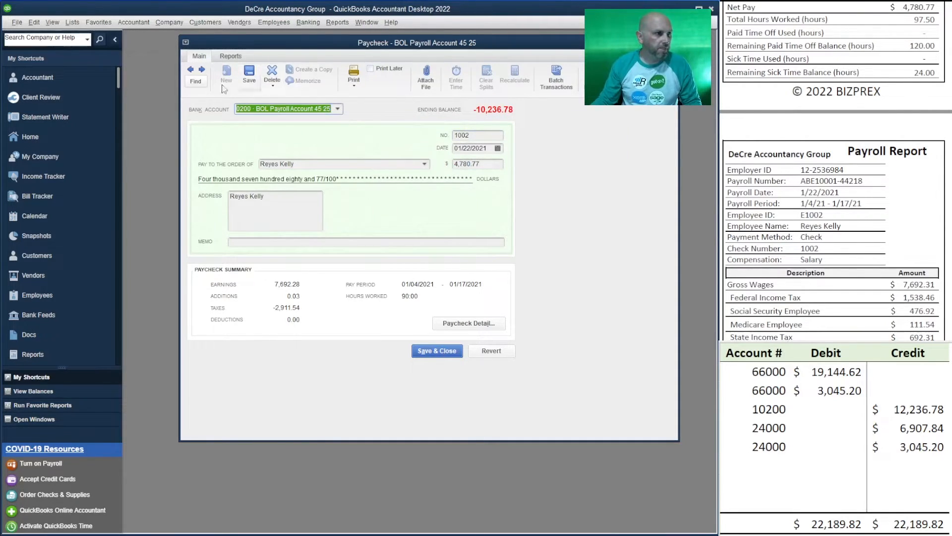
# Go back and forth through the three renumbered paychecks to check their numbers and payees, and close the check form.
pyautogui.click(200, 69)
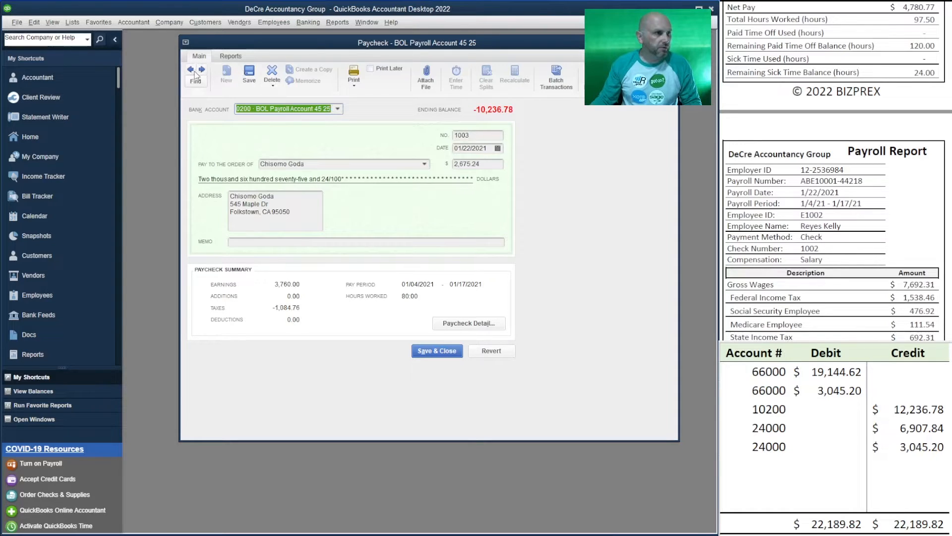
pyautogui.click(189, 70)
pyautogui.click(190, 70)
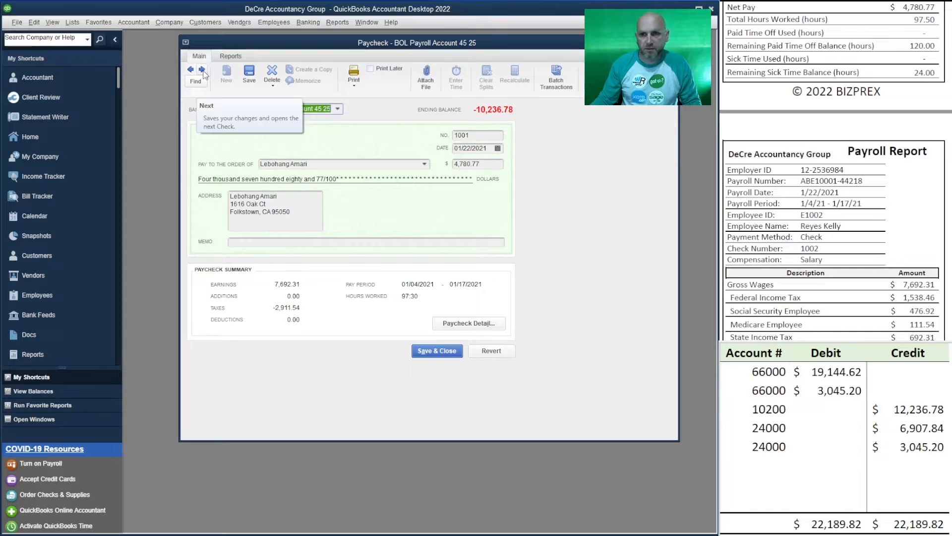
pyautogui.click(202, 70)
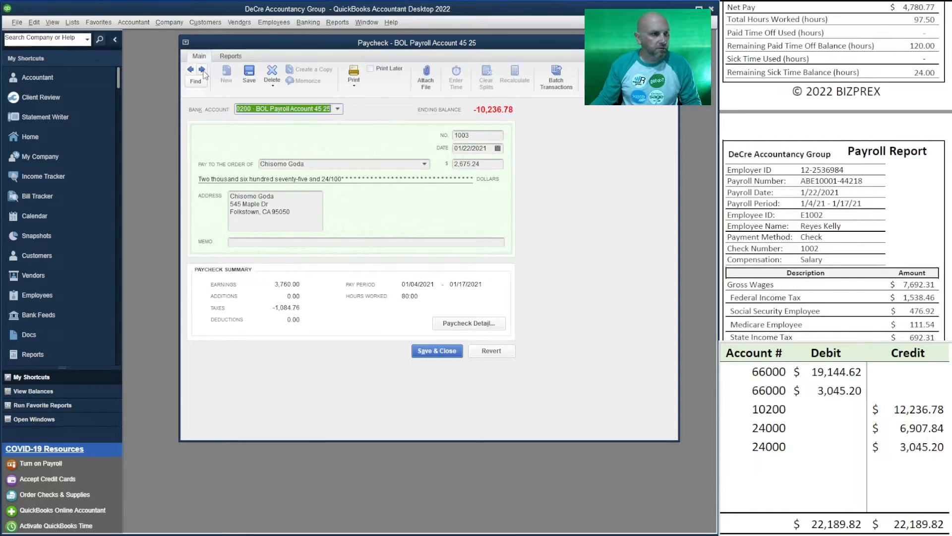
pyautogui.click(190, 70)
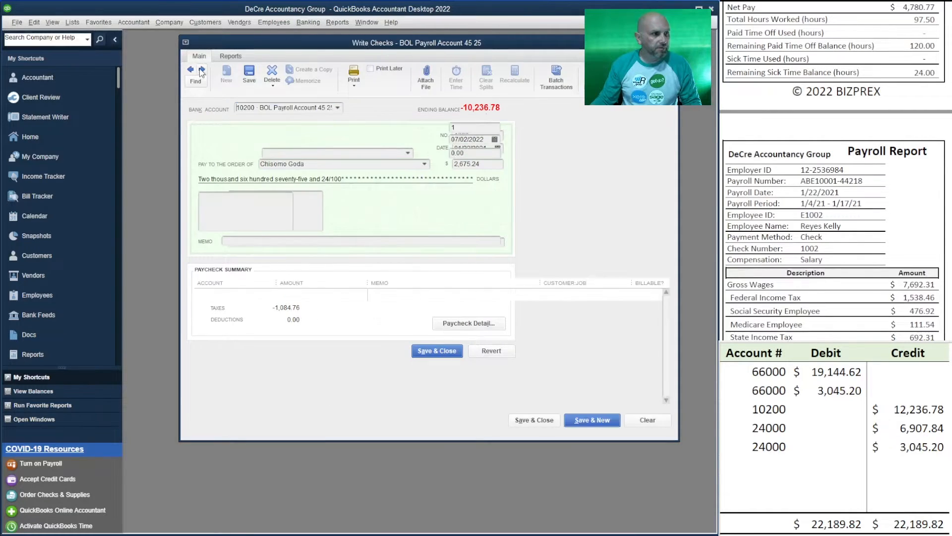
pyautogui.click(191, 70)
pyautogui.click(190, 72)
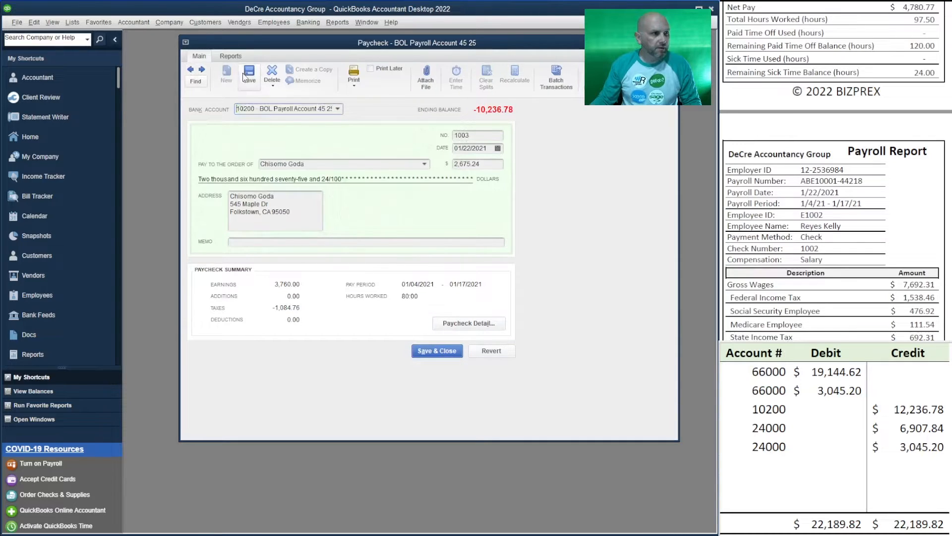
pyautogui.press('Escape')
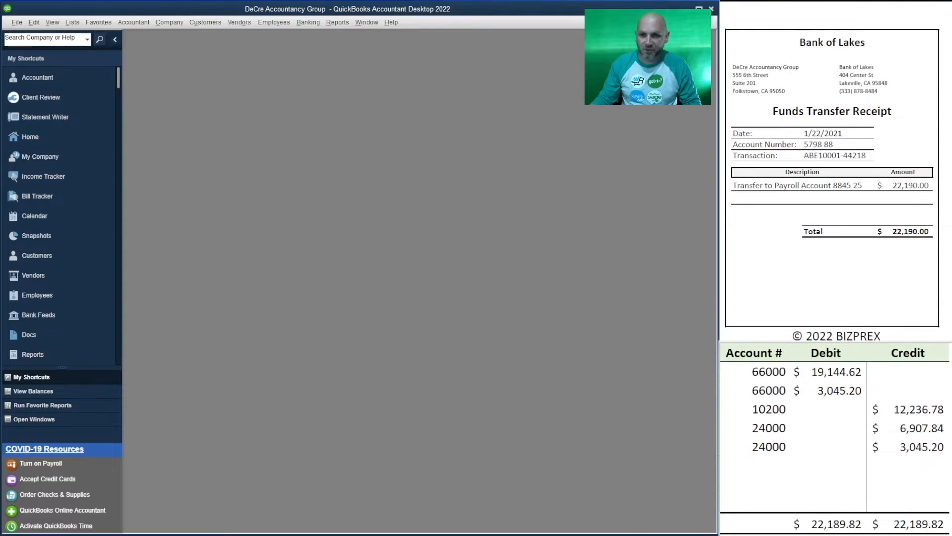
# Clear all account, debit and credit entries of the payroll from the journal worksheet.
pyautogui.moveTo(909, 445); pyautogui.dragTo(767, 373)
pyautogui.press('Delete')
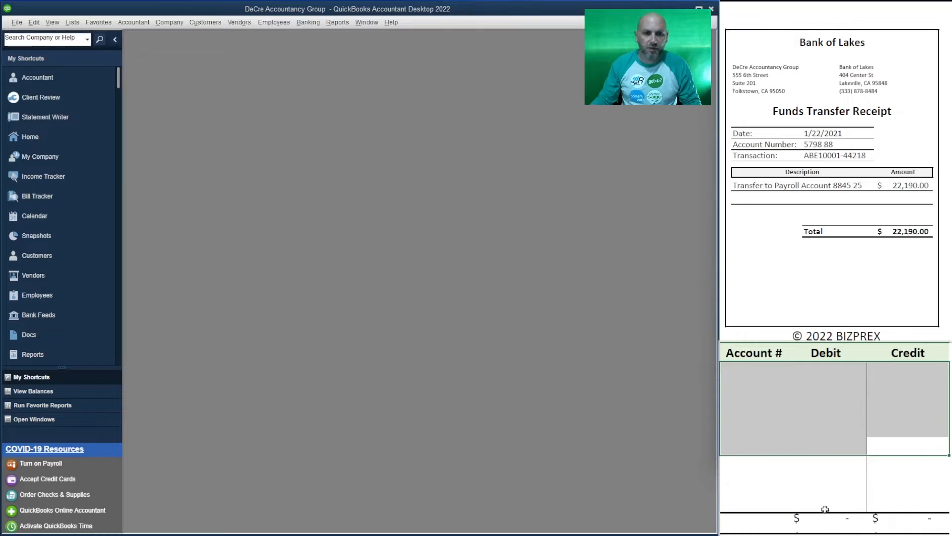
pyautogui.click(835, 427)
# Start a transfer of funds between bank accounts and date it 1/22/2021.
pyautogui.click(308, 23)
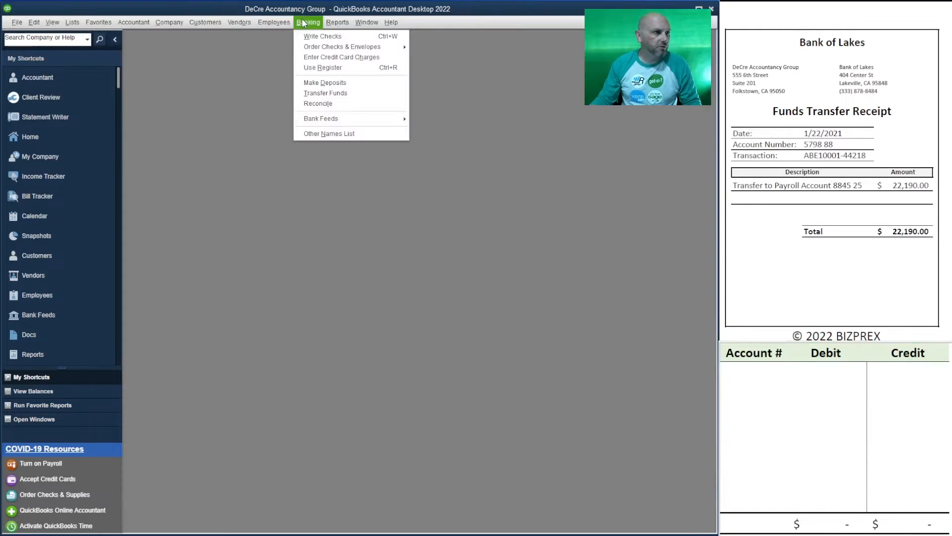
pyautogui.click(357, 94)
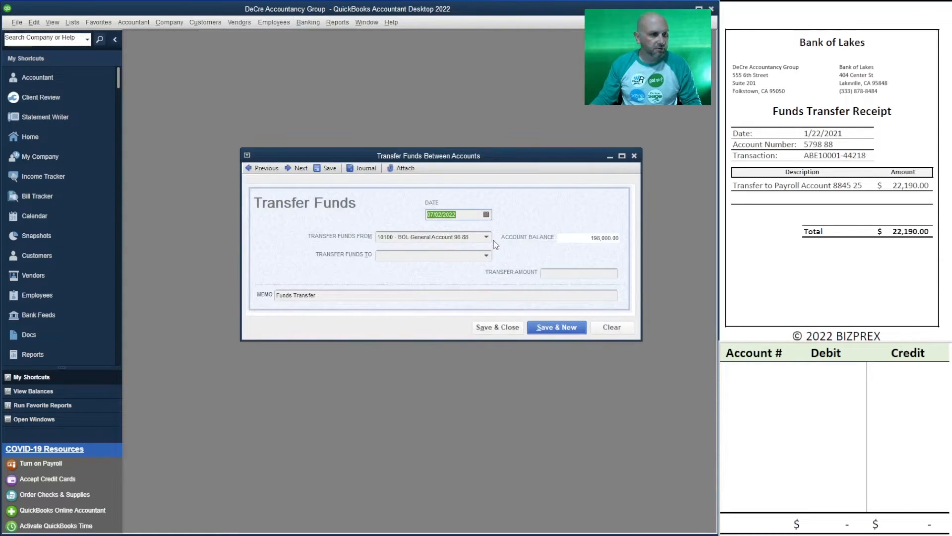
pyautogui.write('1')
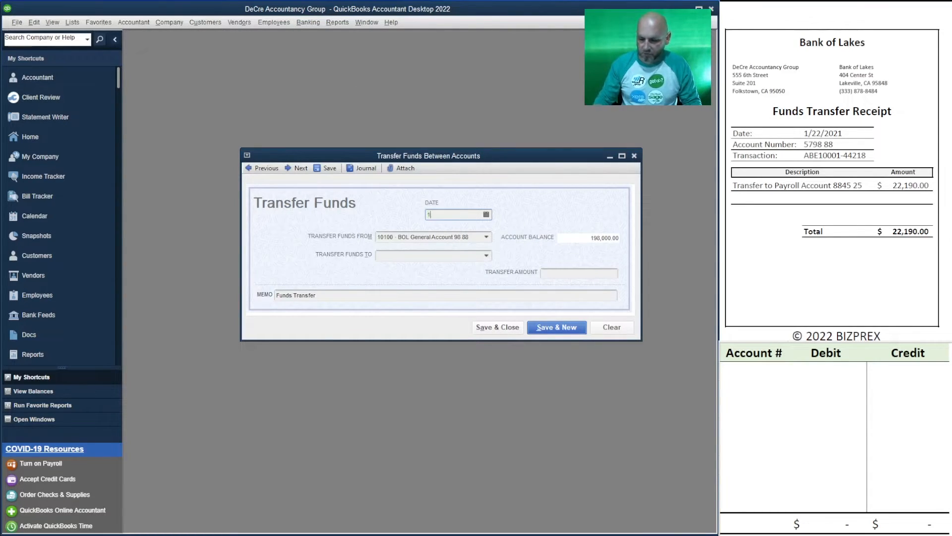
pyautogui.write('/22/2021')
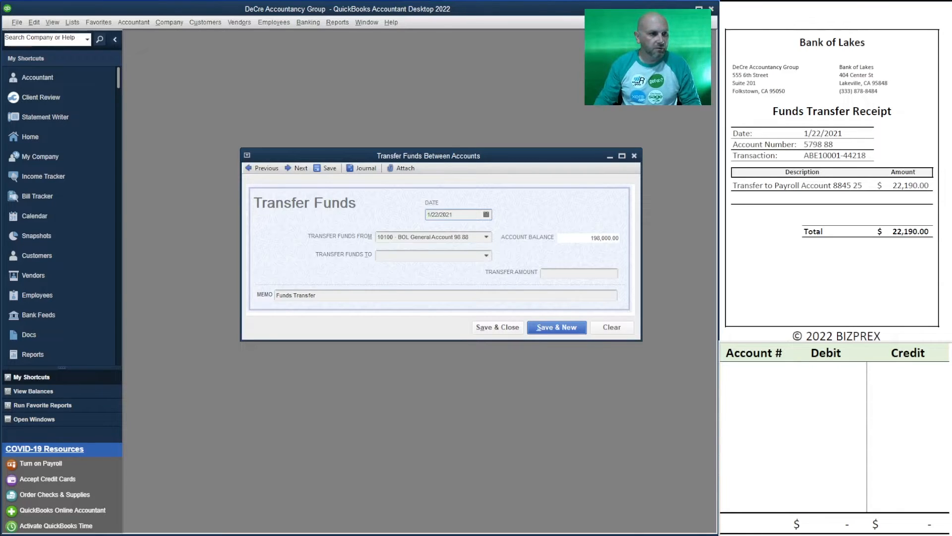
pyautogui.press('Tab')
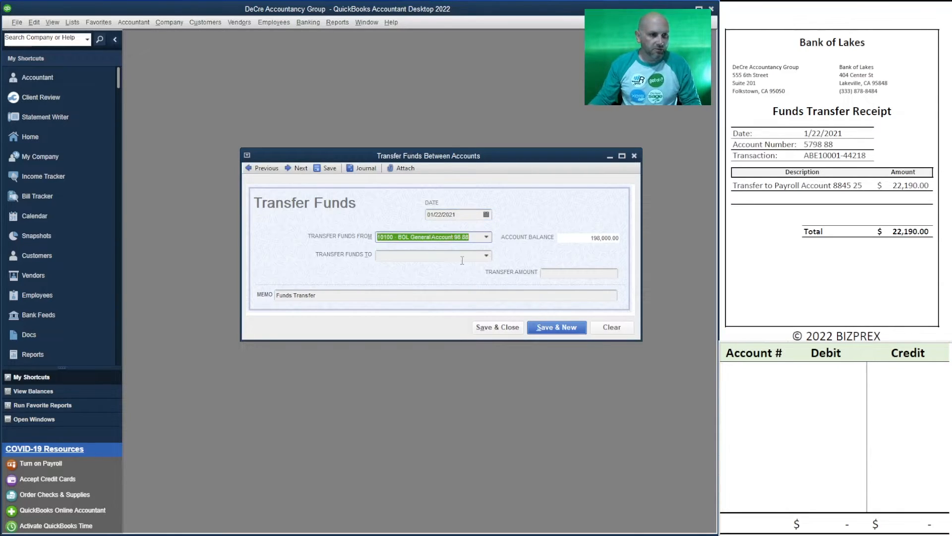
# Set 10200 - BOL Payroll Account as the receiving account and the transfer amount to 22,190.00.
pyautogui.click(486, 256)
pyautogui.click(482, 307)
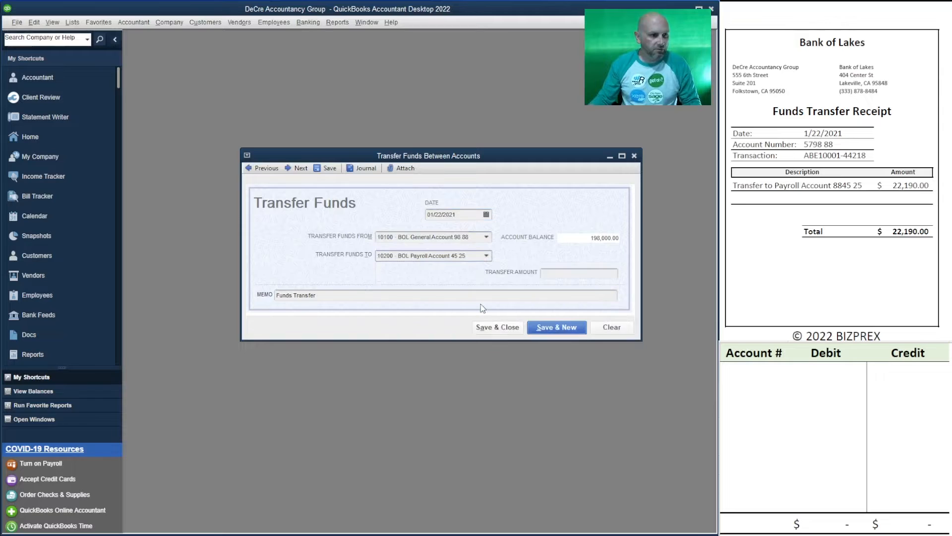
pyautogui.click(585, 271)
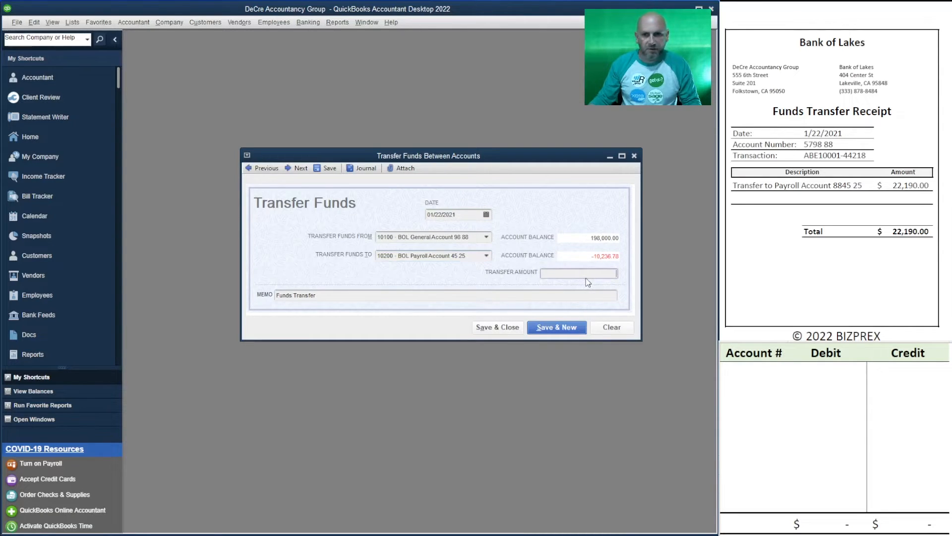
pyautogui.write('22,190')
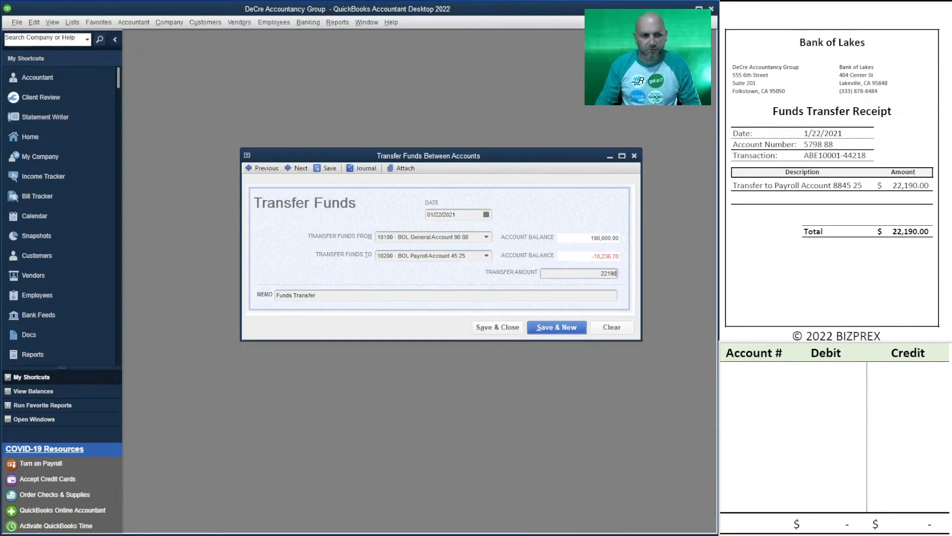
pyautogui.press('Tab')
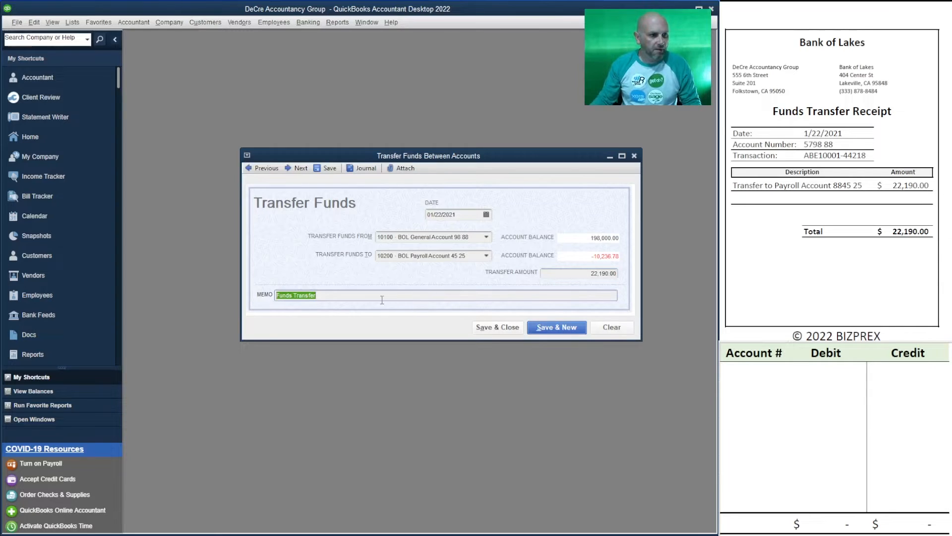
# Replace the transfer memo with "Payroll Funding" followed by the transaction number from the funds transfer receipt.
pyautogui.write('Payroll')
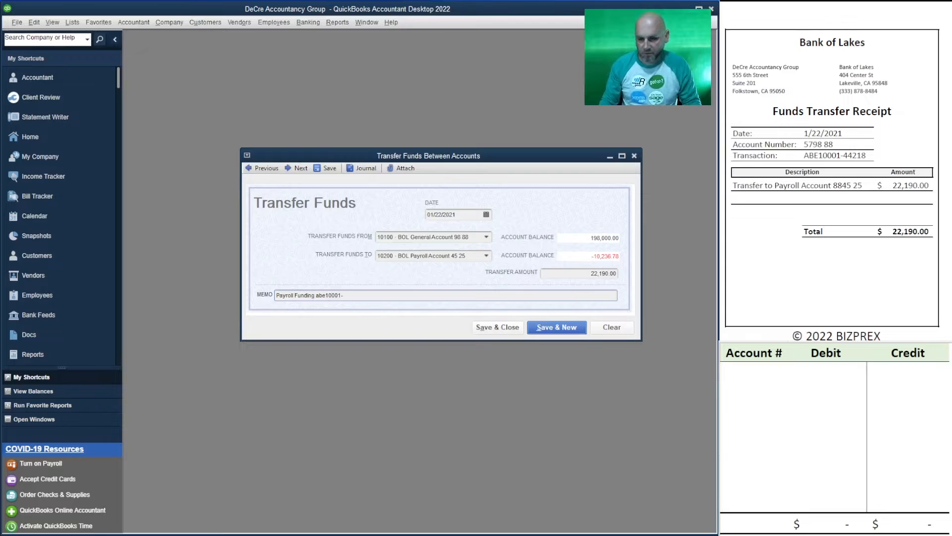
pyautogui.write('218')
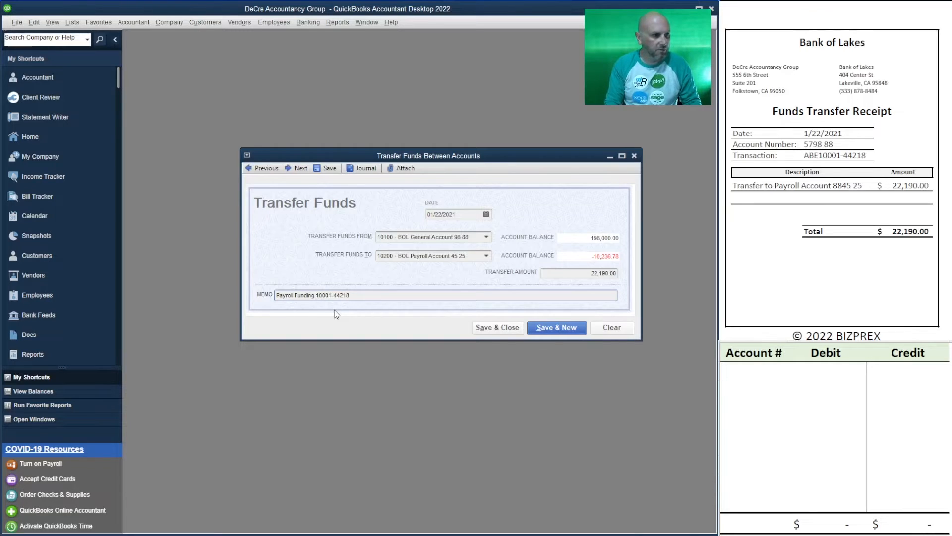
pyautogui.write('ABE')
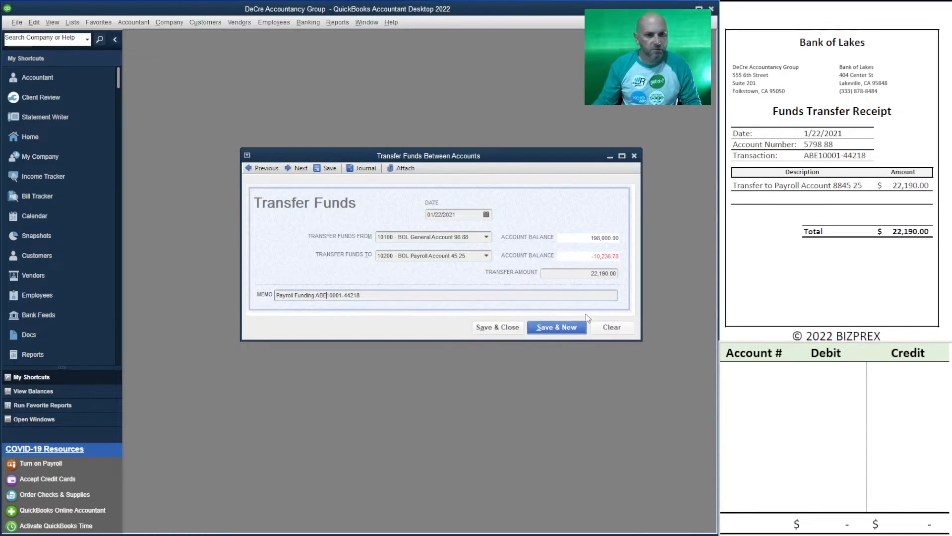
# List accounts 10100 and 10200 in the first two rows of the journal worksheet's account column.
pyautogui.click(766, 373)
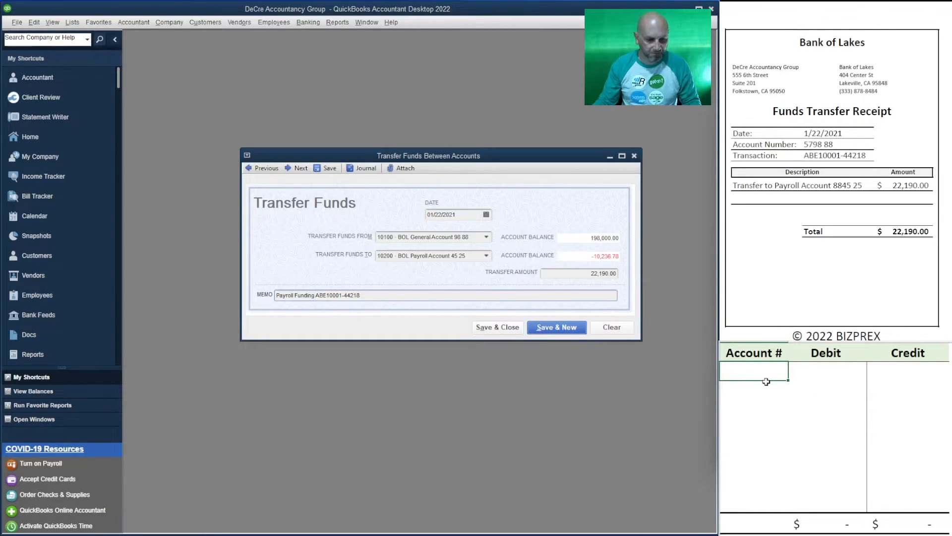
pyautogui.write('101')
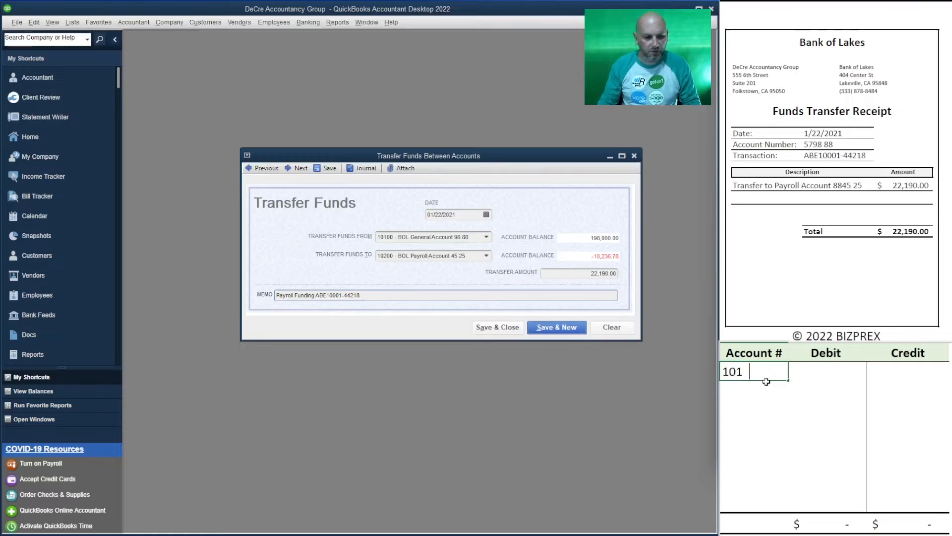
pyautogui.write('00')
pyautogui.press('Return')
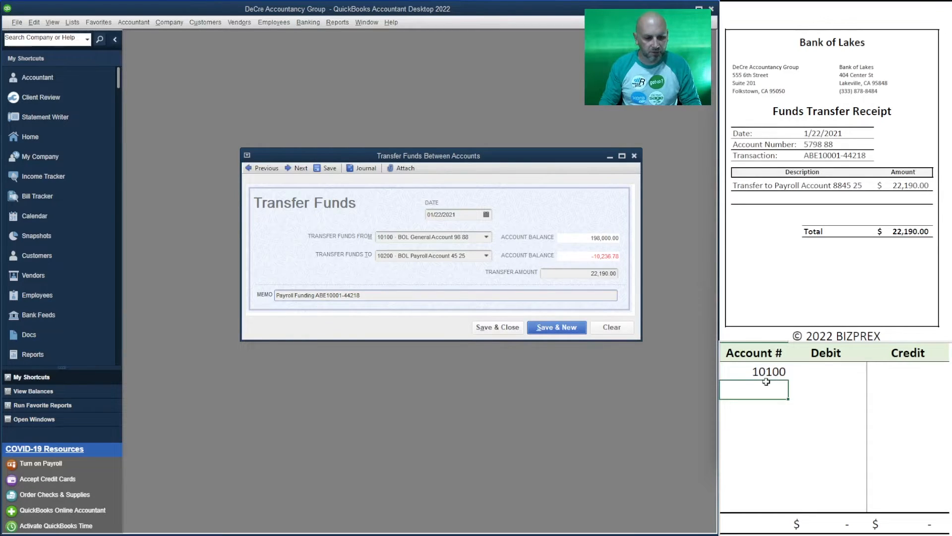
pyautogui.write('10200')
pyautogui.press('Tab')
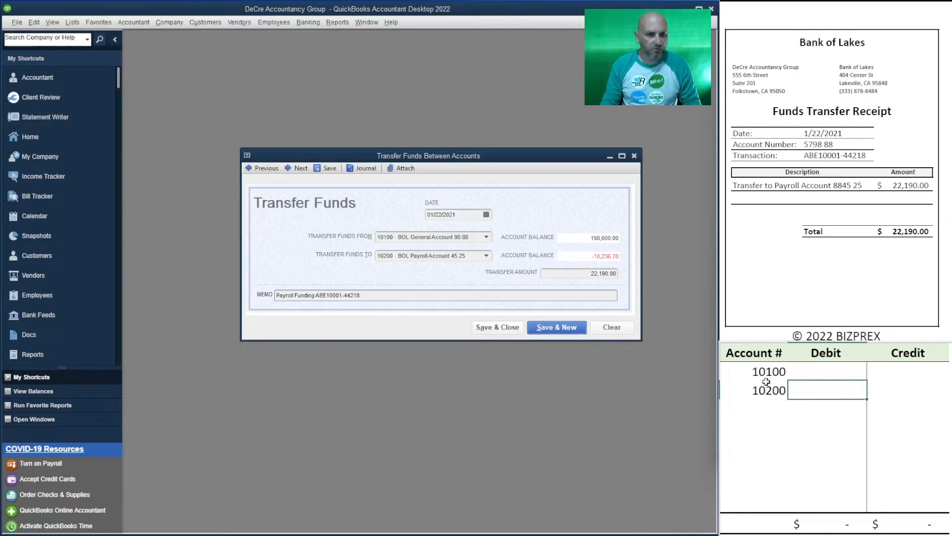
# Enter a 22,190 debit for account 10200 and a matching credit for account 10100 in the journal worksheet.
pyautogui.write('22')
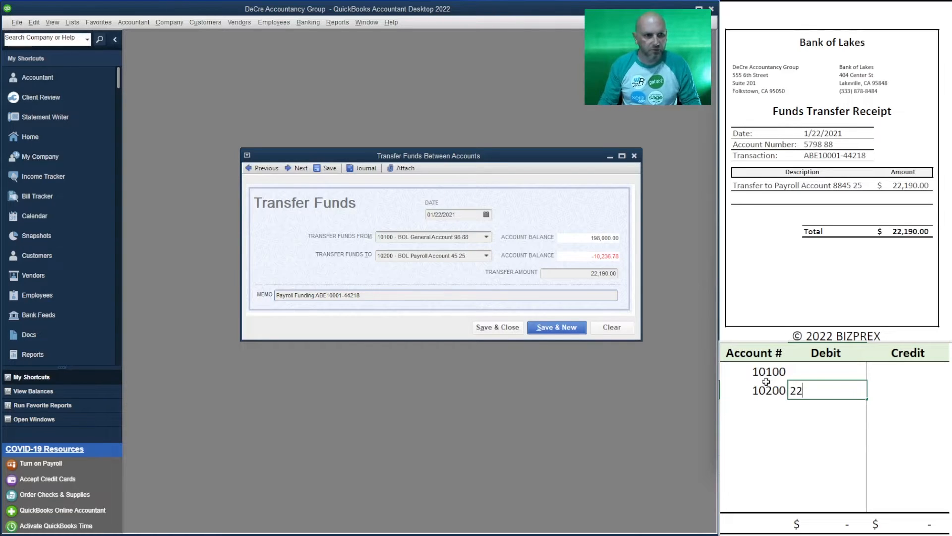
pyautogui.write(',190')
pyautogui.press('Up')
pyautogui.press('Right')
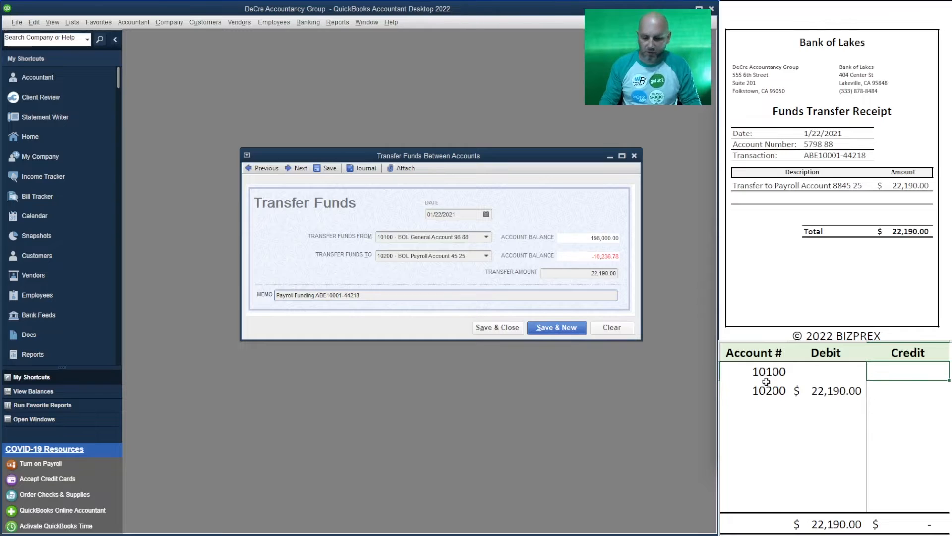
pyautogui.write('22190')
pyautogui.press('Return')
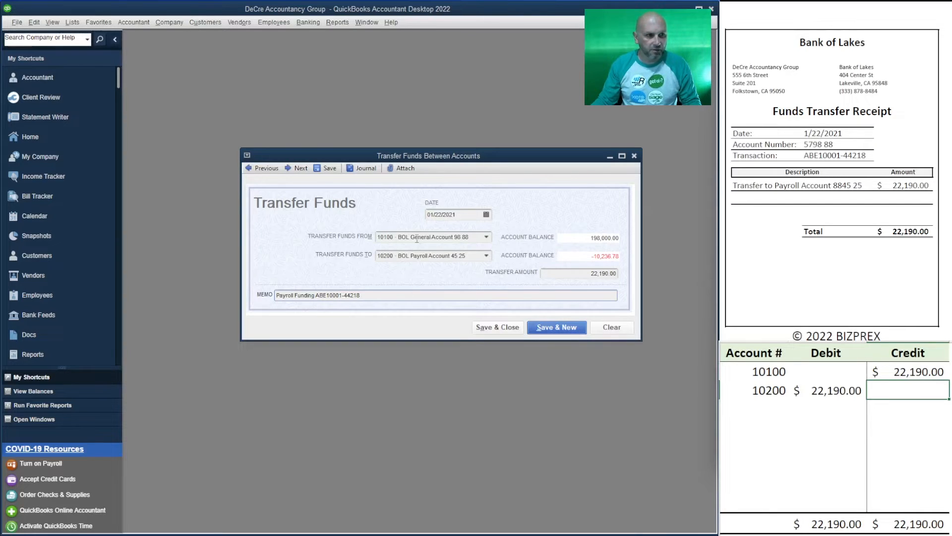
# Save and close the funds transfer, and clear its account, debit and credit entries from the journal worksheet.
pyautogui.click(505, 329)
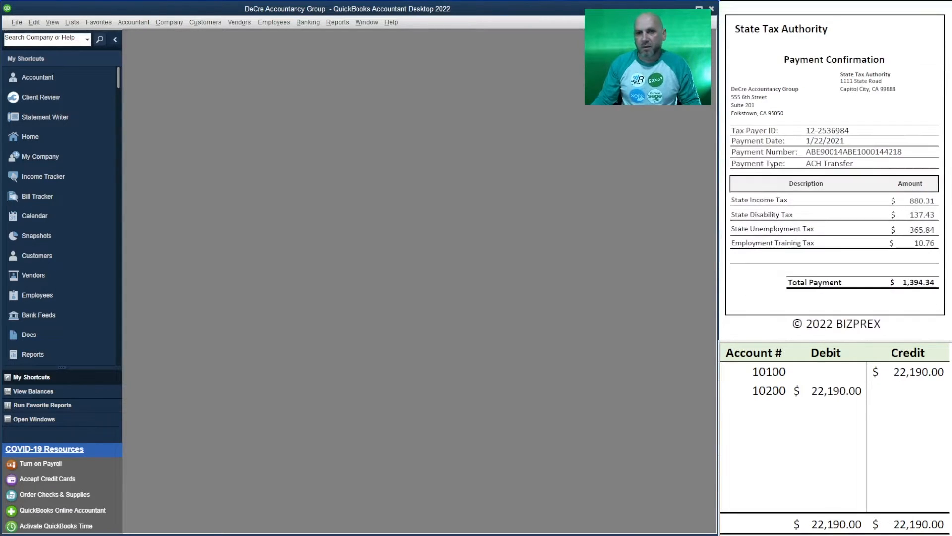
pyautogui.moveTo(908, 392); pyautogui.dragTo(750, 374)
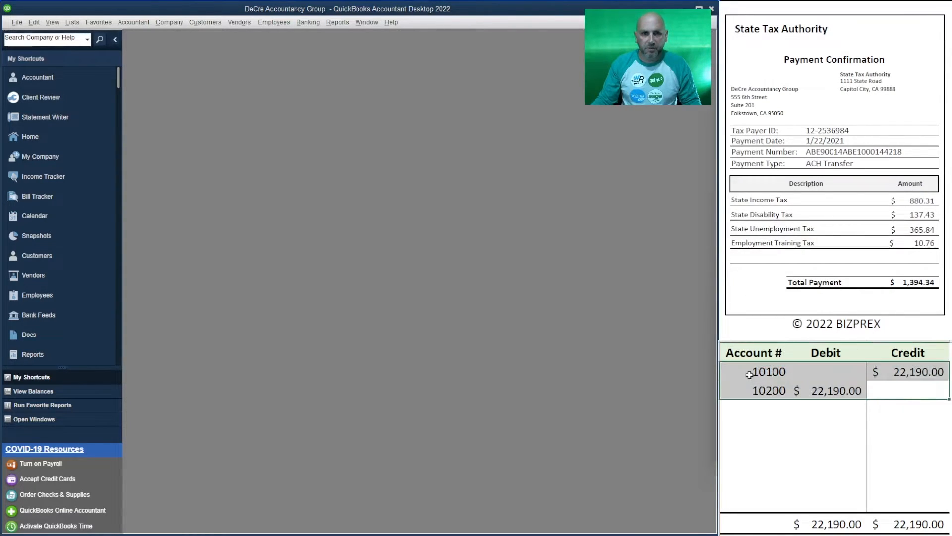
pyautogui.press('Delete')
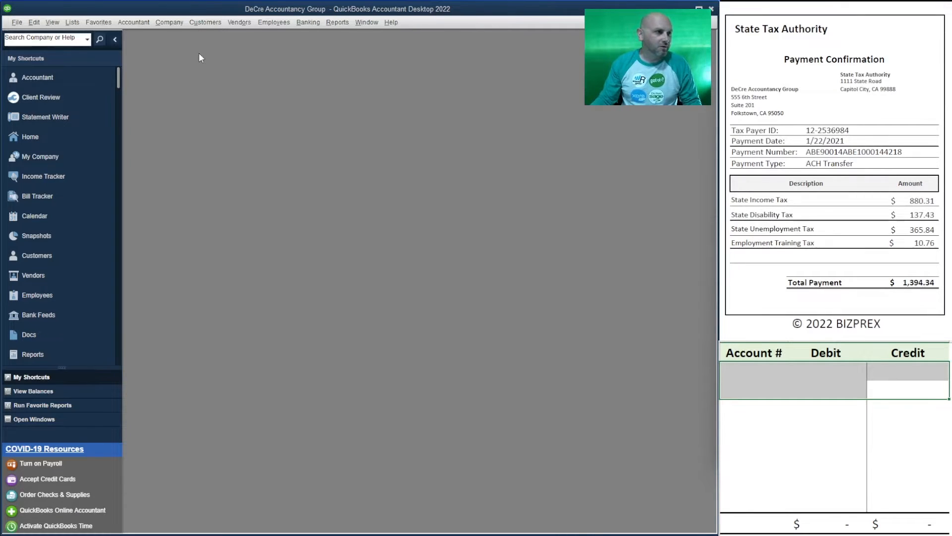
# Start paying payroll liabilities and set the start of the liability date range to 01/01/2021.
pyautogui.click(264, 22)
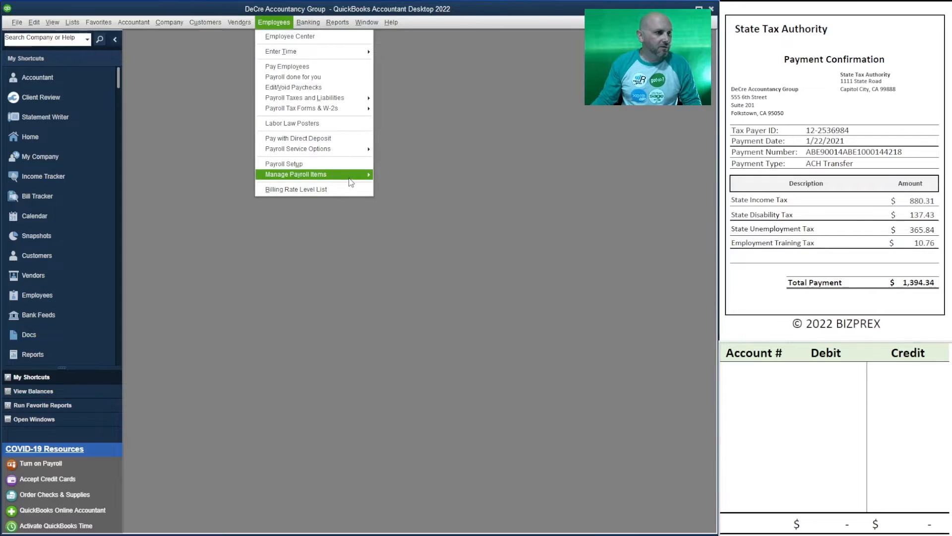
pyautogui.moveTo(352, 98)
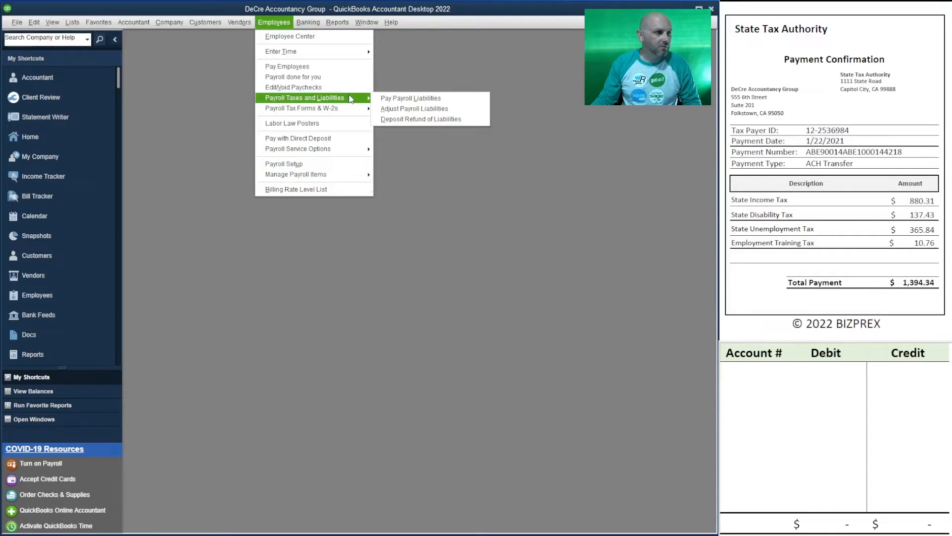
pyautogui.click(430, 103)
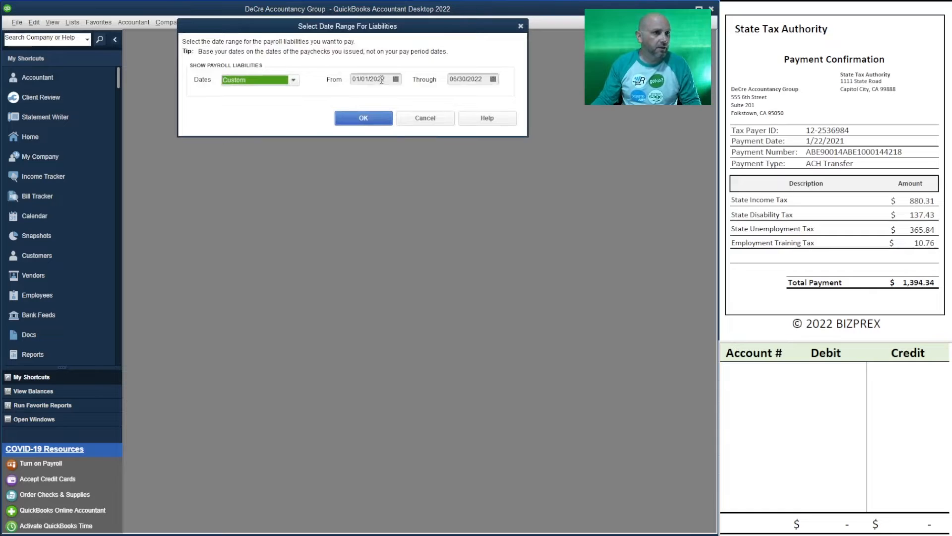
pyautogui.click(395, 79)
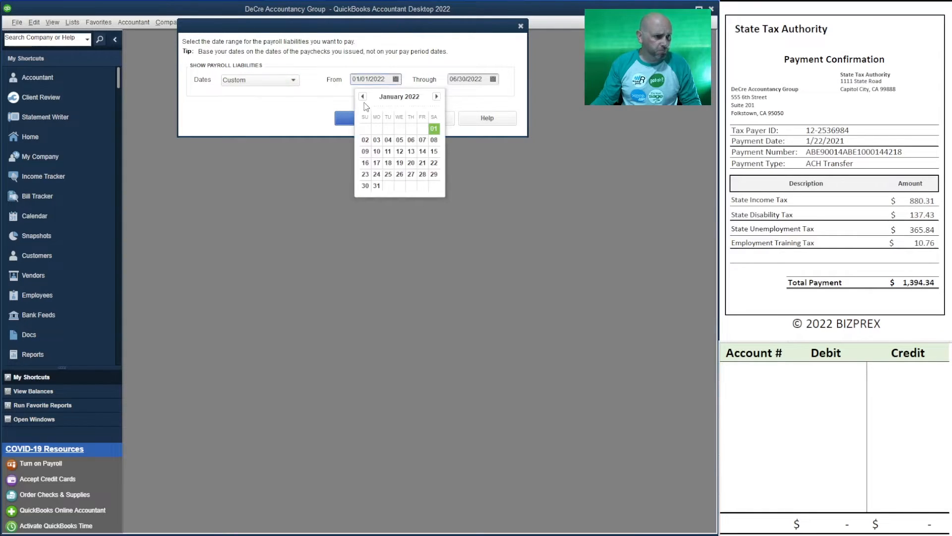
pyautogui.click(363, 96)
pyautogui.click(363, 96)
pyautogui.click(363, 96)
pyautogui.click(363, 96)
pyautogui.click(363, 96)
pyautogui.click(363, 96)
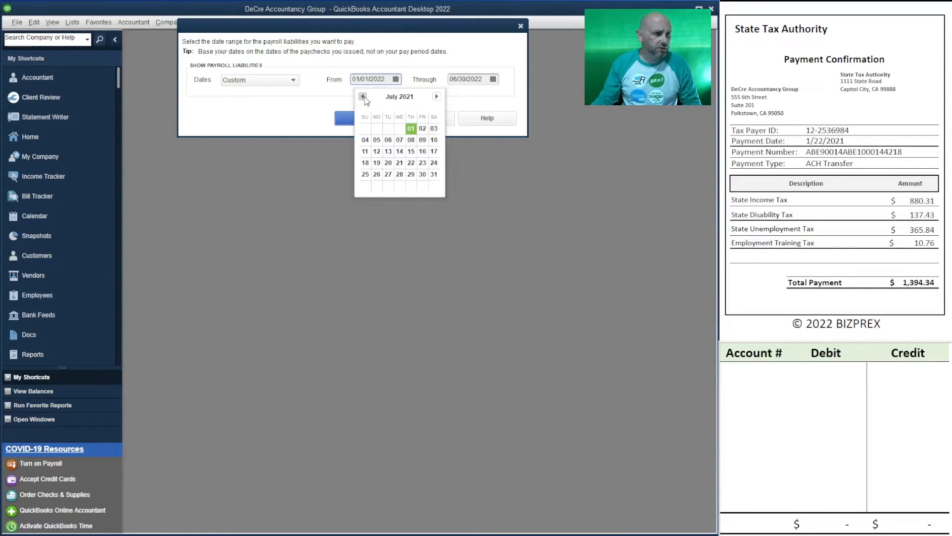
pyautogui.click(363, 96)
pyautogui.click(363, 96)
pyautogui.click(363, 97)
pyautogui.click(363, 96)
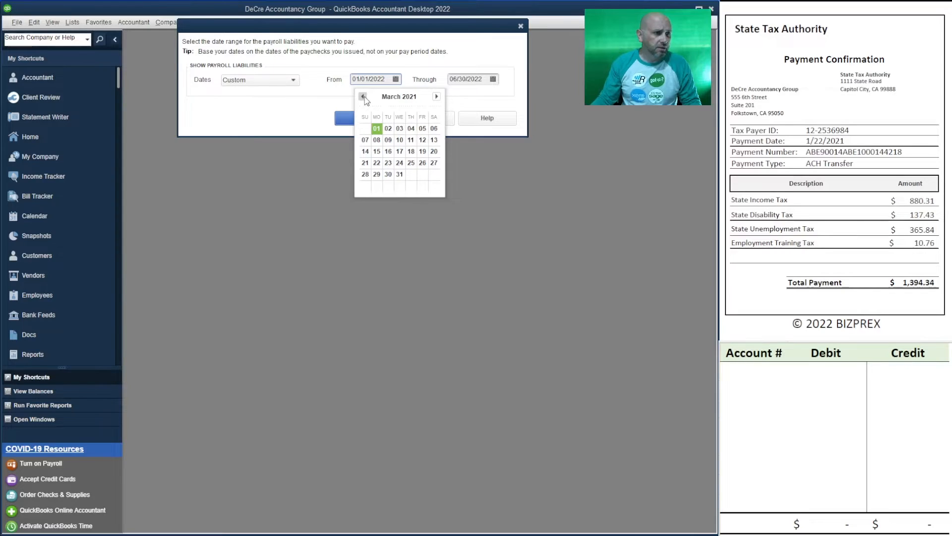
pyautogui.click(363, 97)
pyautogui.click(363, 97)
pyautogui.click(422, 128)
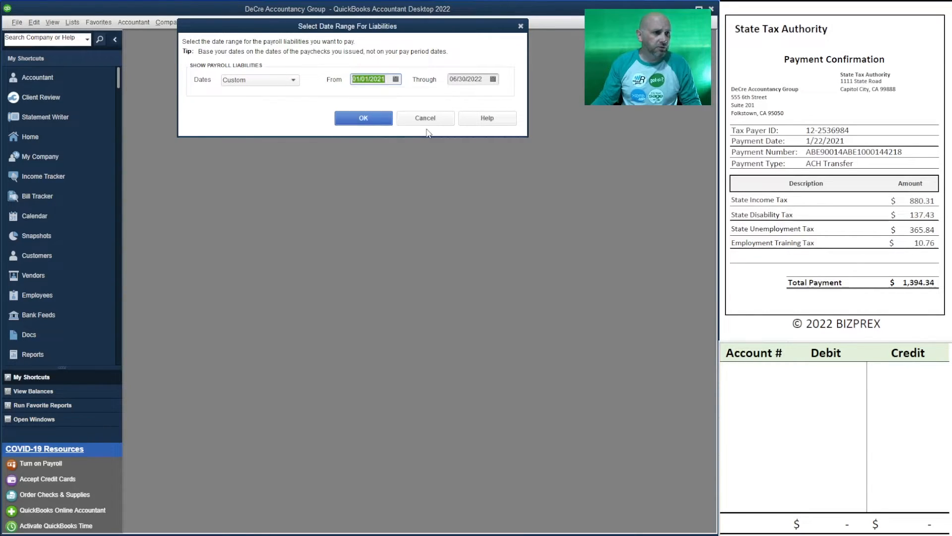
# Set the liability date range to end on 01/22/2021, load the liabilities list and enlarge its window downward.
pyautogui.click(493, 80)
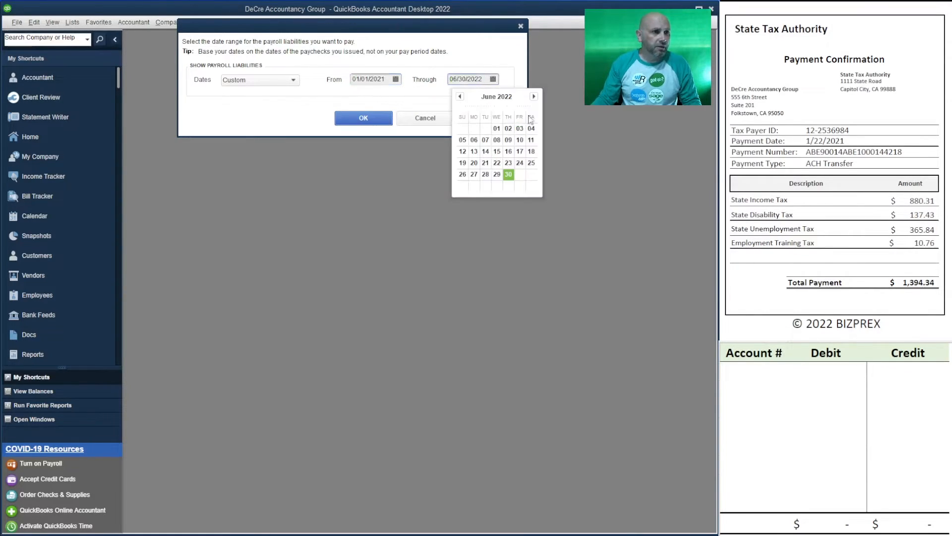
pyautogui.click(461, 96)
pyautogui.click(460, 97)
pyautogui.click(460, 96)
pyautogui.click(461, 96)
pyautogui.click(460, 96)
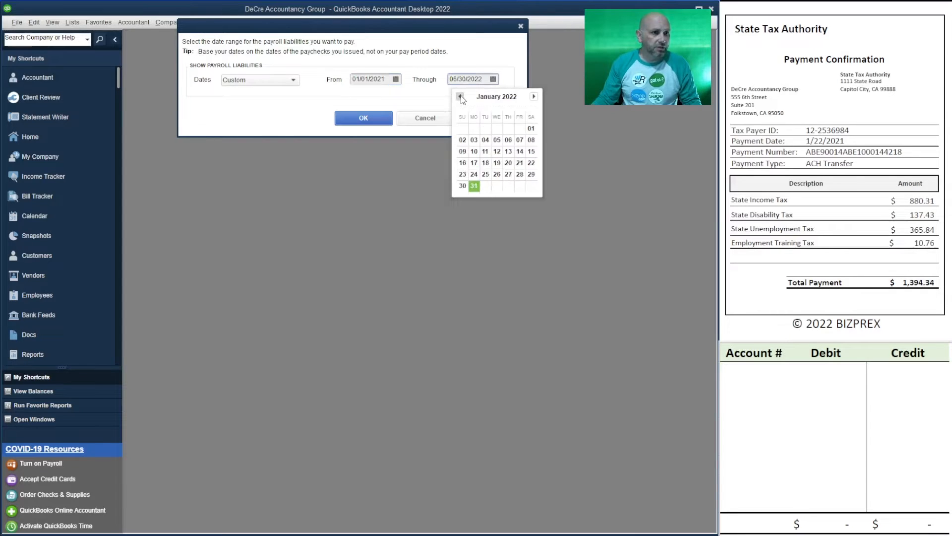
pyautogui.click(461, 96)
pyautogui.click(460, 96)
pyautogui.click(460, 96)
pyautogui.click(460, 96)
pyautogui.click(460, 96)
pyautogui.click(460, 96)
pyautogui.click(461, 96)
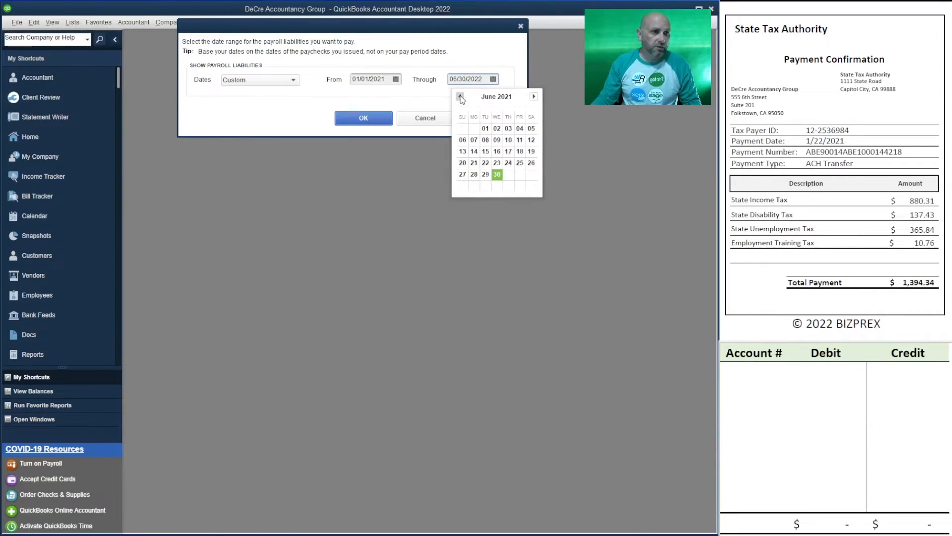
pyautogui.click(460, 97)
pyautogui.click(460, 96)
pyautogui.click(460, 96)
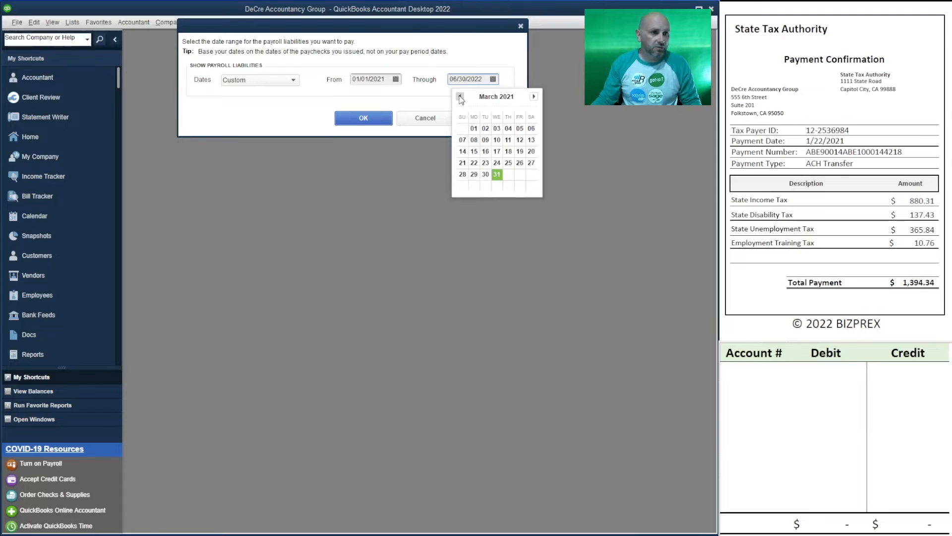
pyautogui.click(460, 96)
pyautogui.click(460, 96)
pyautogui.click(460, 96)
pyautogui.click(460, 97)
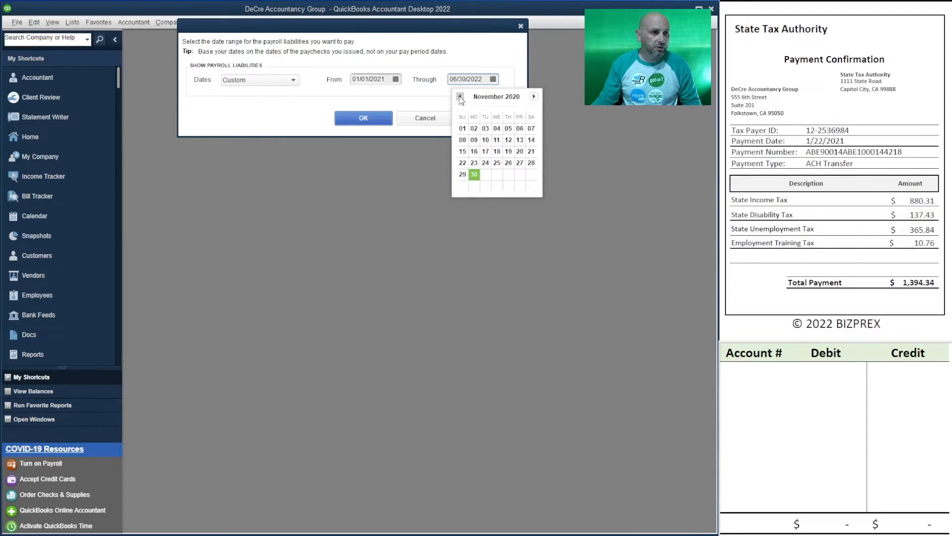
pyautogui.click(534, 97)
pyautogui.click(533, 96)
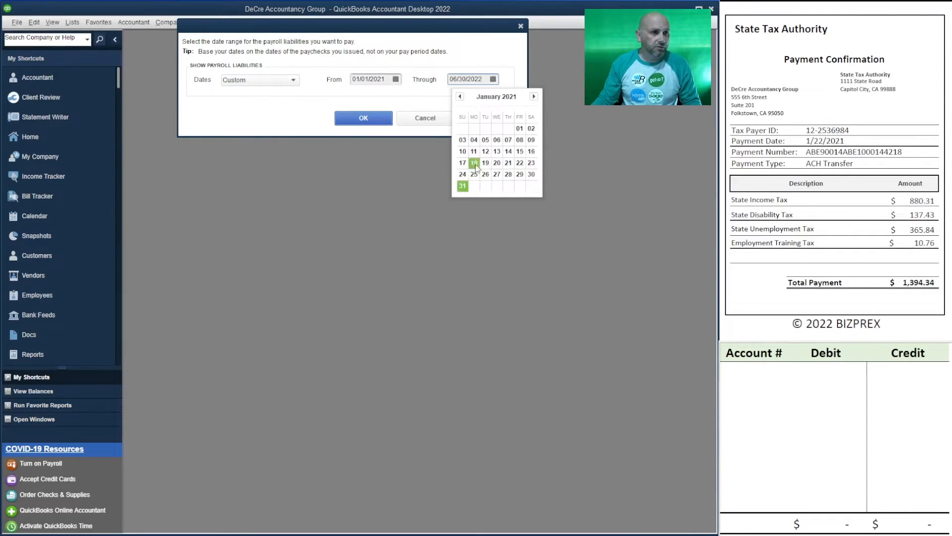
pyautogui.click(520, 163)
pyautogui.click(350, 118)
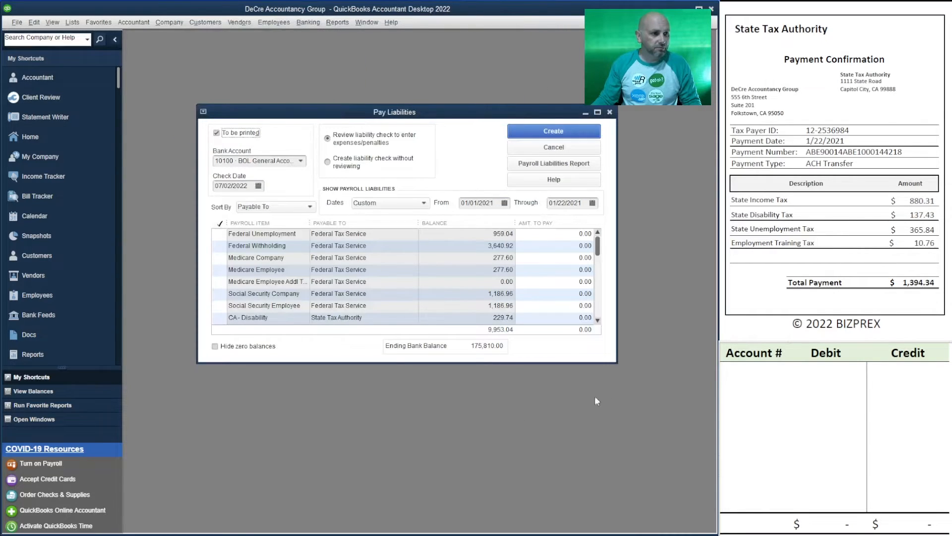
pyautogui.moveTo(615, 363); pyautogui.dragTo(622, 473)
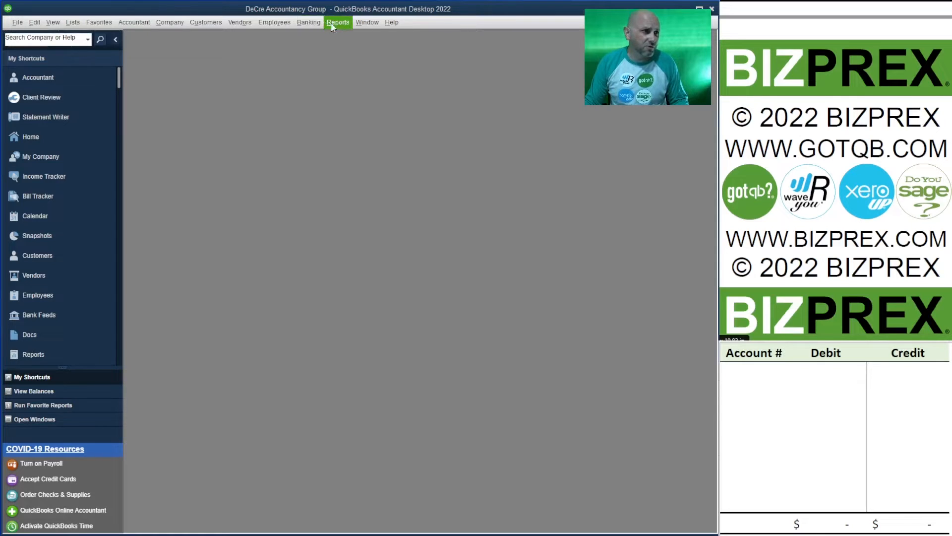
# Reopen the payroll liabilities payment and make its date range start on 01/01/2021.
pyautogui.click(274, 22)
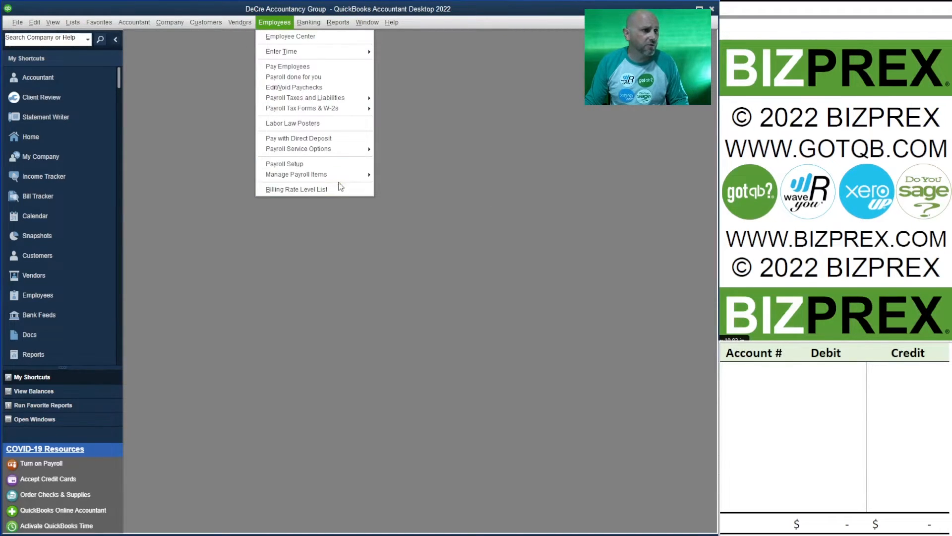
pyautogui.moveTo(354, 104)
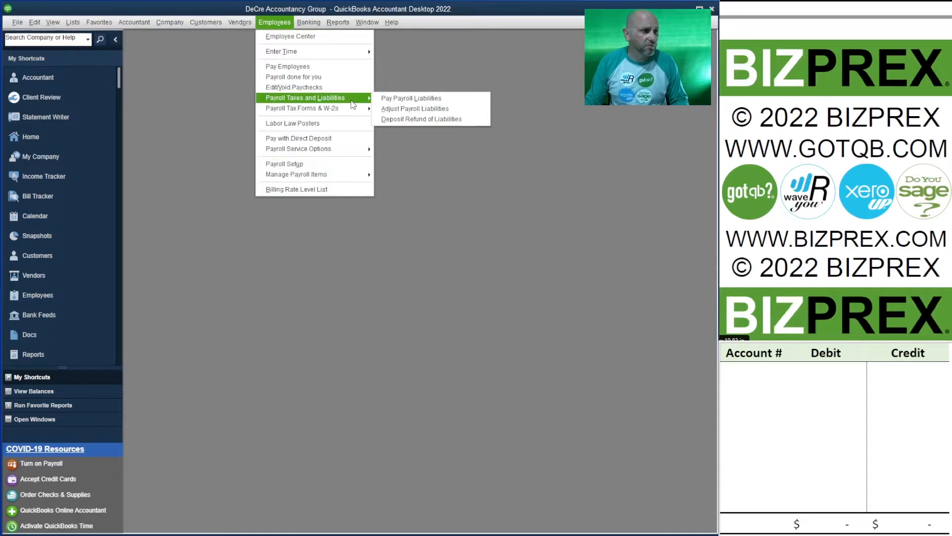
pyautogui.click(394, 99)
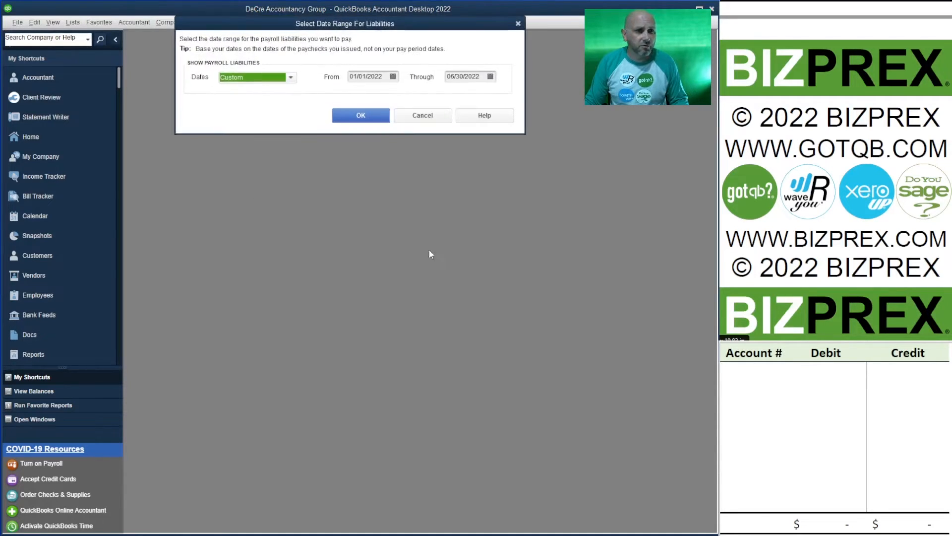
pyautogui.click(395, 77)
pyautogui.click(360, 93)
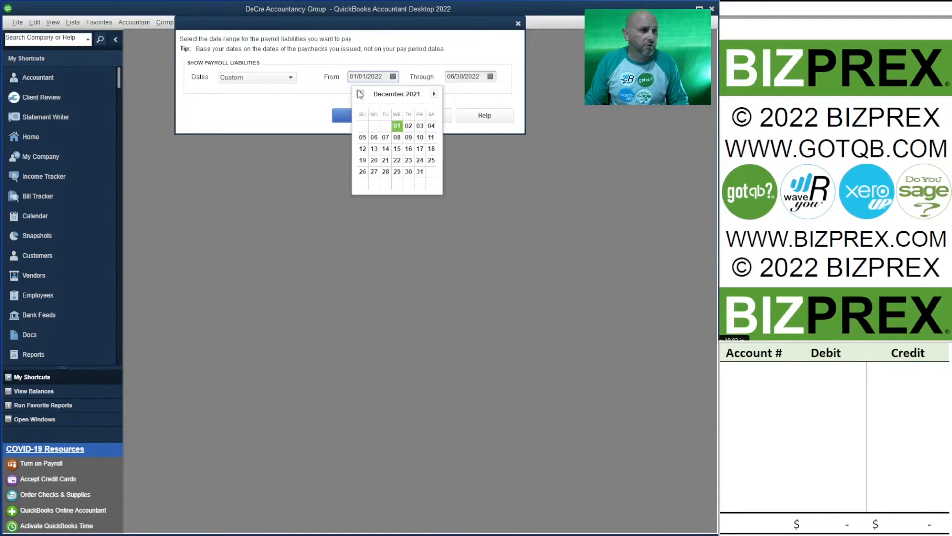
pyautogui.click(360, 93)
pyautogui.click(360, 94)
pyautogui.click(360, 93)
pyautogui.click(360, 94)
pyautogui.click(360, 93)
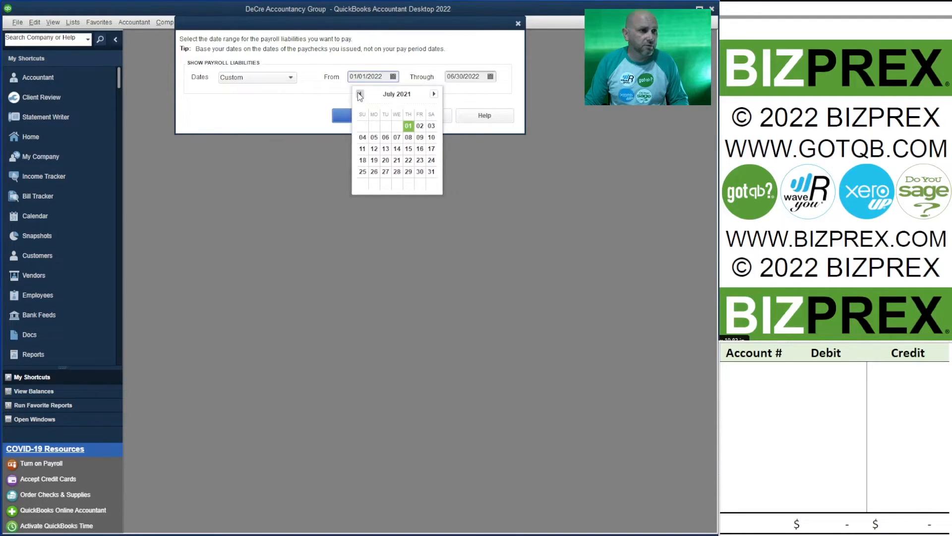
pyautogui.click(361, 94)
pyautogui.click(360, 94)
pyautogui.click(360, 93)
pyautogui.click(360, 93)
pyautogui.click(360, 94)
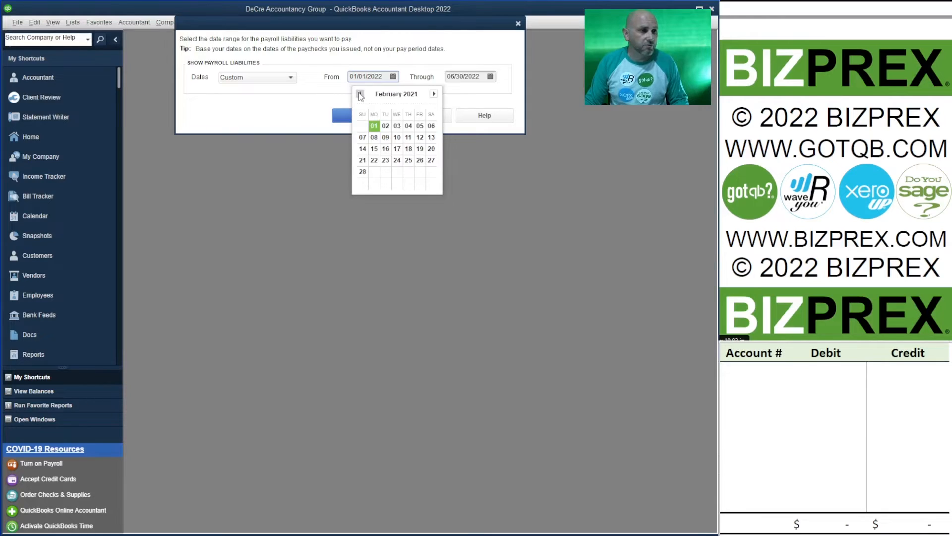
pyautogui.click(360, 94)
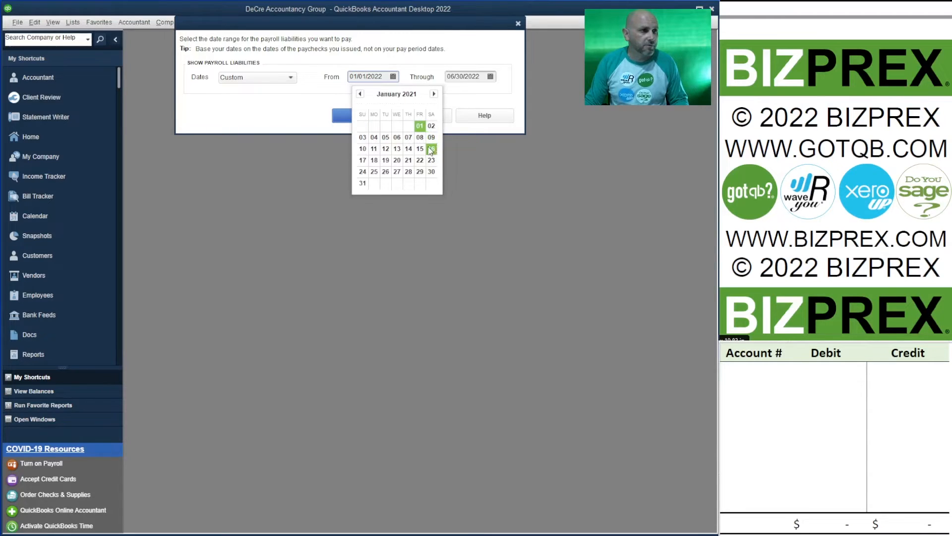
pyautogui.click(423, 127)
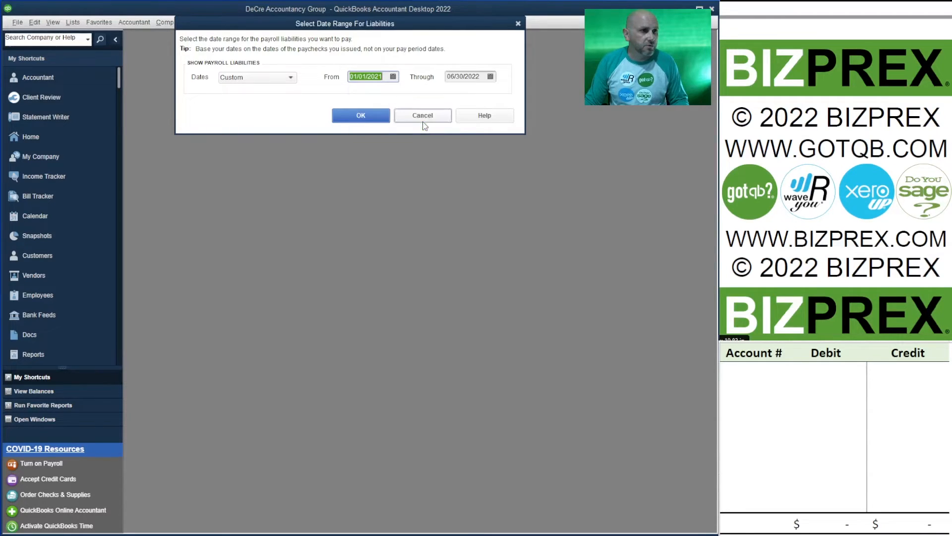
# End the liability date range on 01/22/2021 and open the payroll liabilities list, enlarging its window to show all items.
pyautogui.click(490, 78)
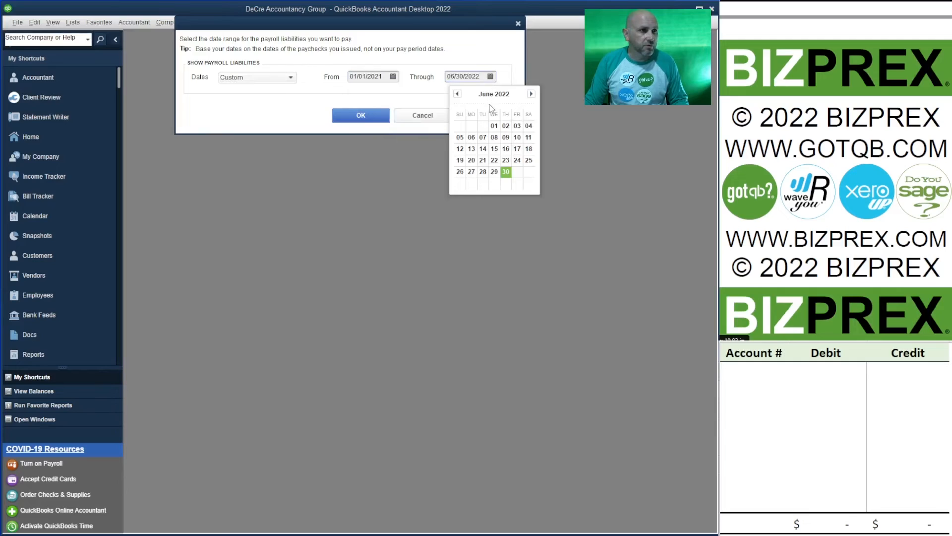
pyautogui.click(457, 94)
pyautogui.click(457, 94)
pyautogui.click(457, 94)
pyautogui.click(456, 94)
pyautogui.click(457, 94)
pyautogui.click(457, 94)
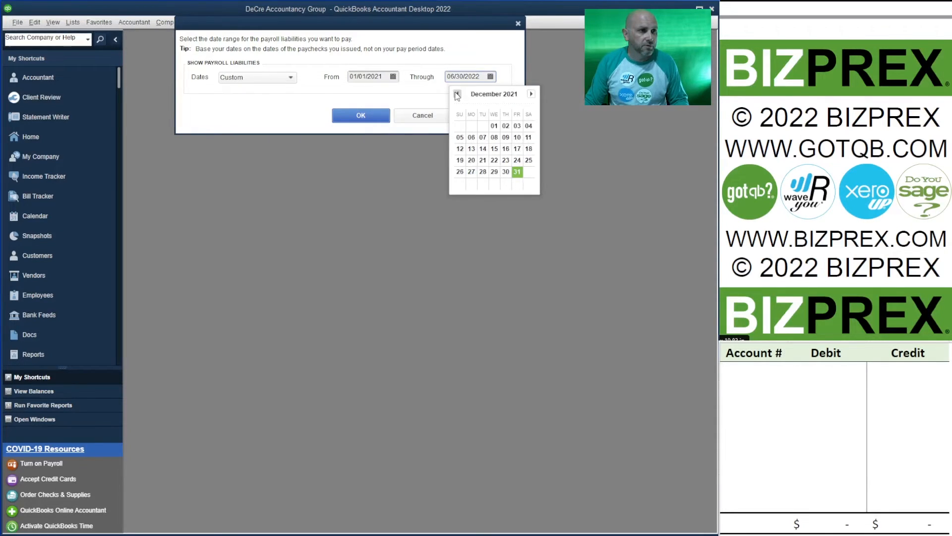
pyautogui.click(457, 94)
pyautogui.click(457, 94)
pyautogui.click(457, 94)
pyautogui.click(457, 94)
pyautogui.click(457, 94)
pyautogui.click(457, 95)
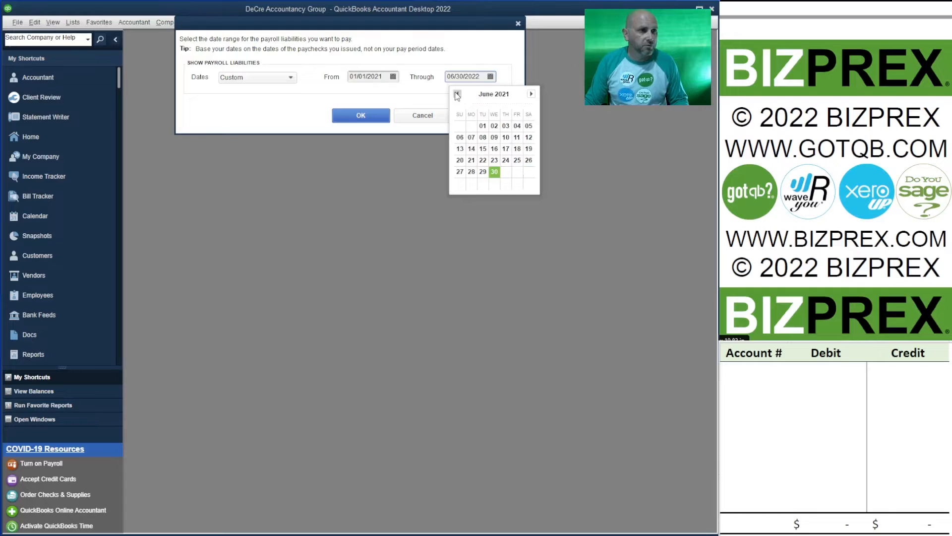
pyautogui.click(457, 94)
pyautogui.click(457, 94)
pyautogui.click(456, 94)
pyautogui.click(457, 94)
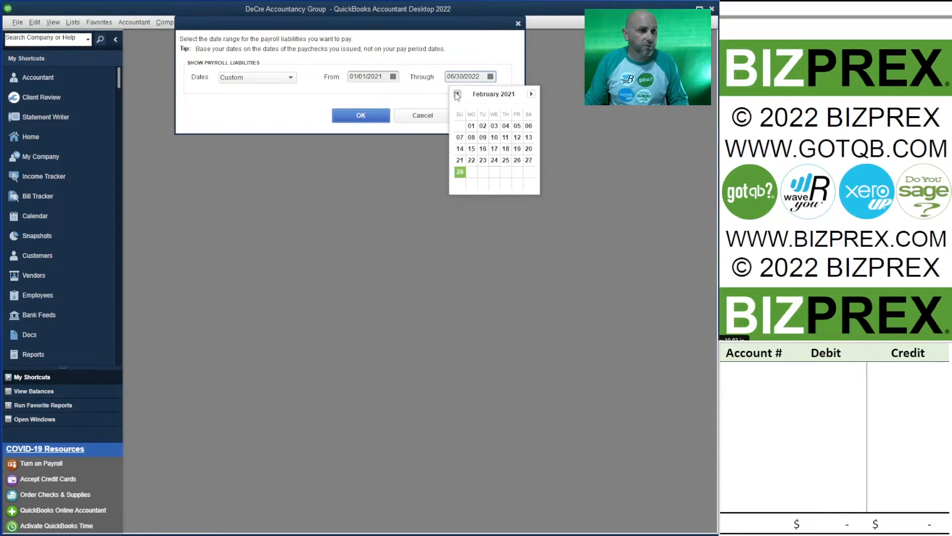
pyautogui.click(456, 94)
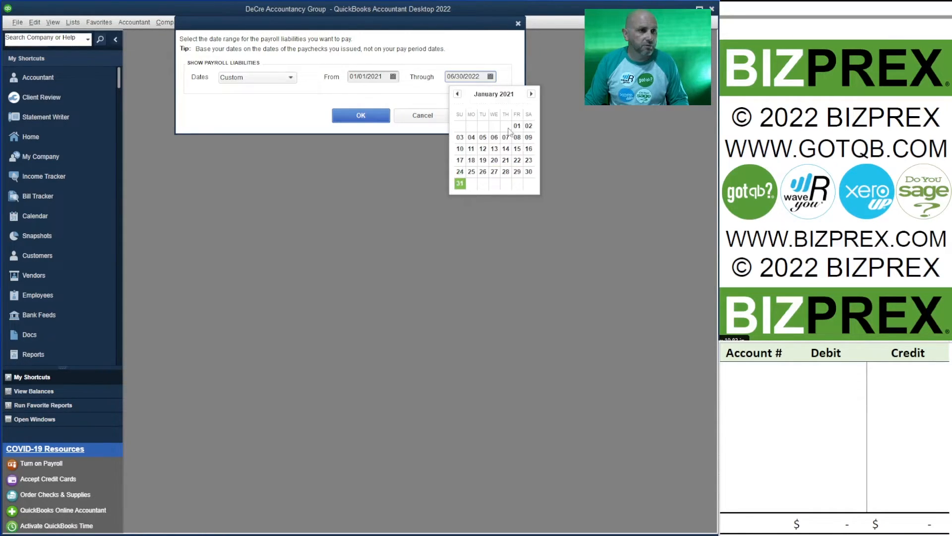
pyautogui.click(516, 160)
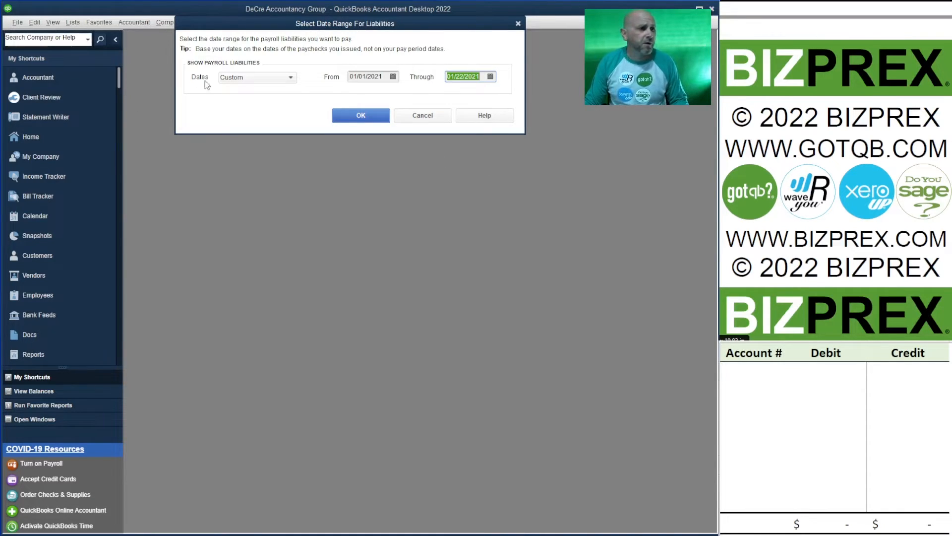
pyautogui.click(370, 119)
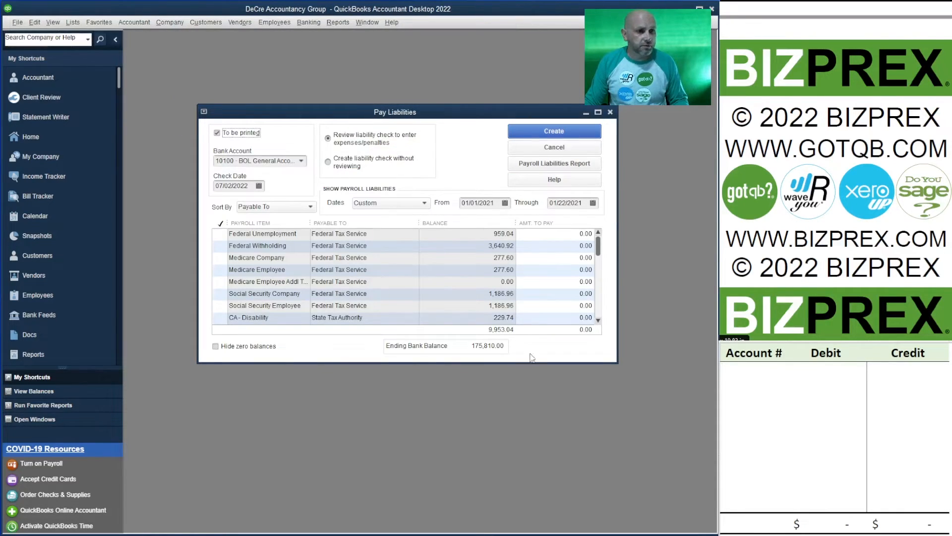
pyautogui.moveTo(619, 363); pyautogui.dragTo(671, 461)
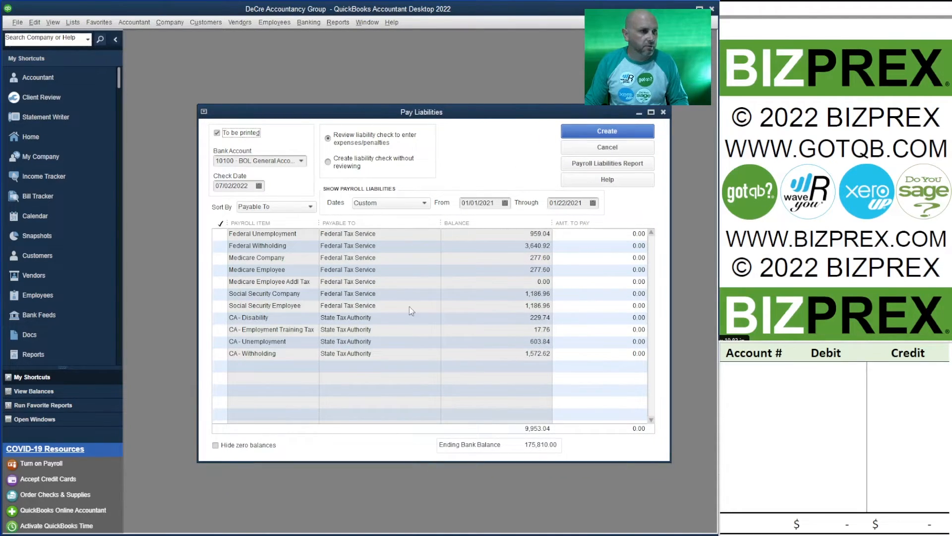
# Set the liability payment's bank account to 10200 BOL Payroll Account and its check date to 01/22/2021.
pyautogui.click(305, 161)
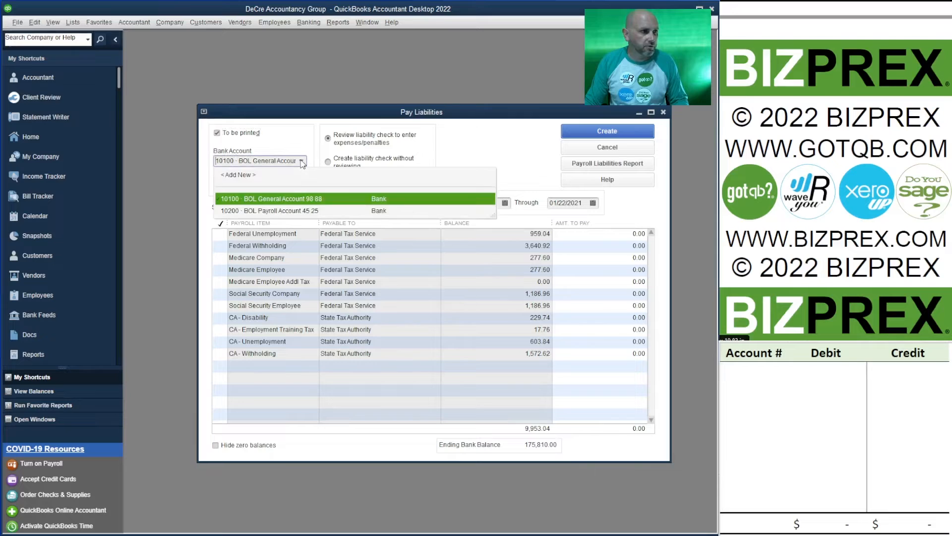
pyautogui.click(276, 213)
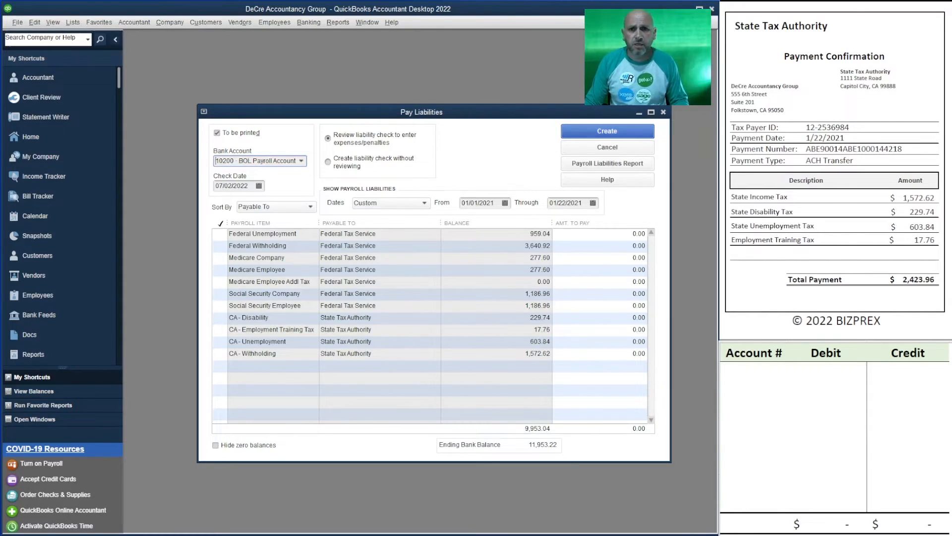
pyautogui.click(249, 186)
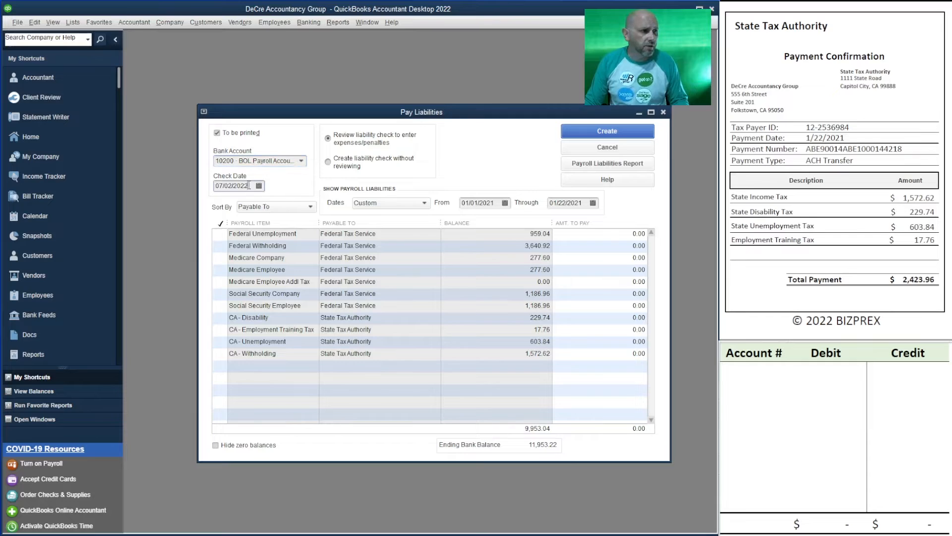
pyautogui.doubleClick(249, 186)
pyautogui.write('01')
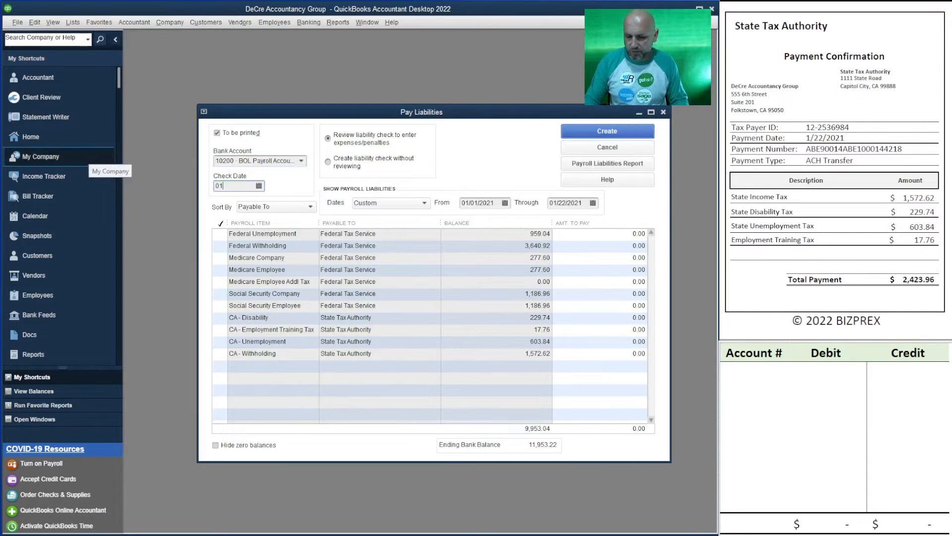
pyautogui.write('/22/2021')
pyautogui.press('Tab')
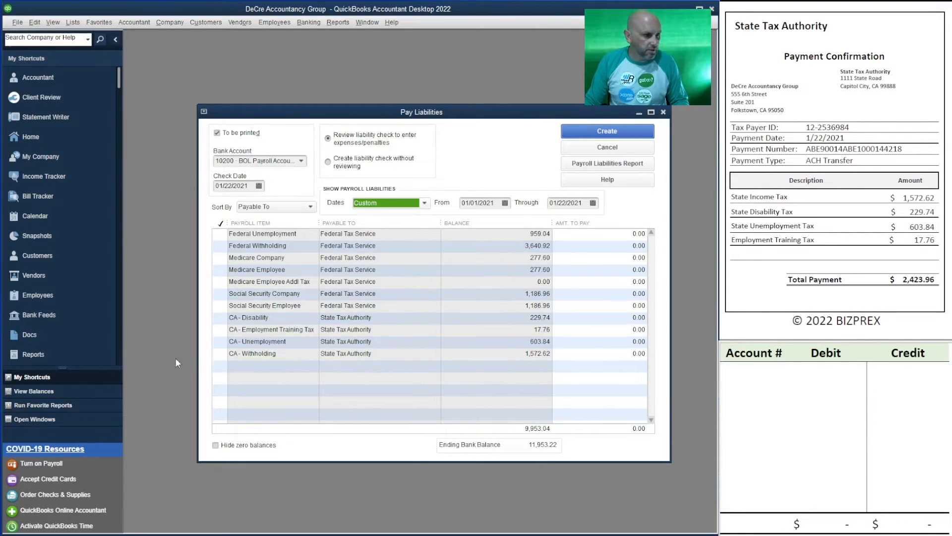
# Mark only the CA Withholding, Unemployment, Employment Training Tax and Disability liabilities for payment.
pyautogui.click(218, 355)
pyautogui.click(219, 342)
pyautogui.click(219, 330)
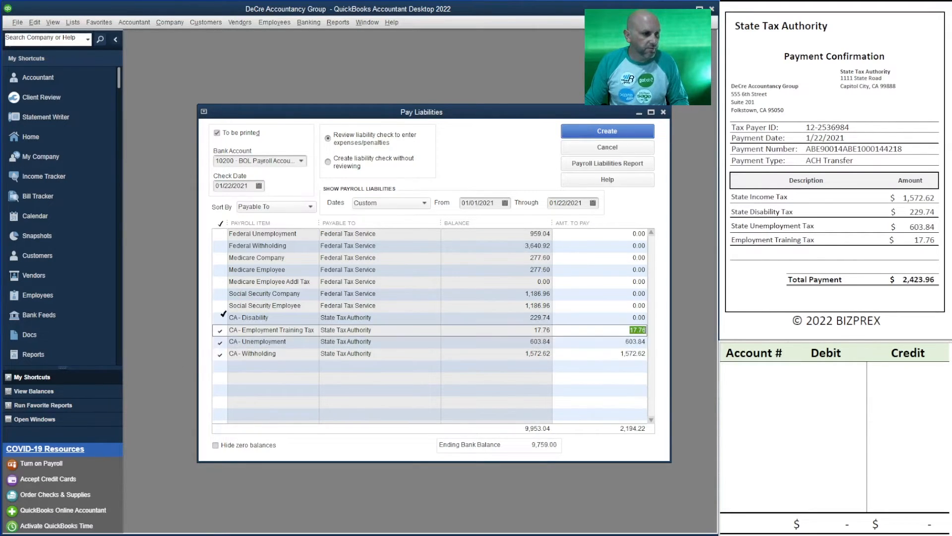
pyautogui.click(222, 308)
pyautogui.click(220, 319)
pyautogui.click(220, 306)
pyautogui.click(221, 294)
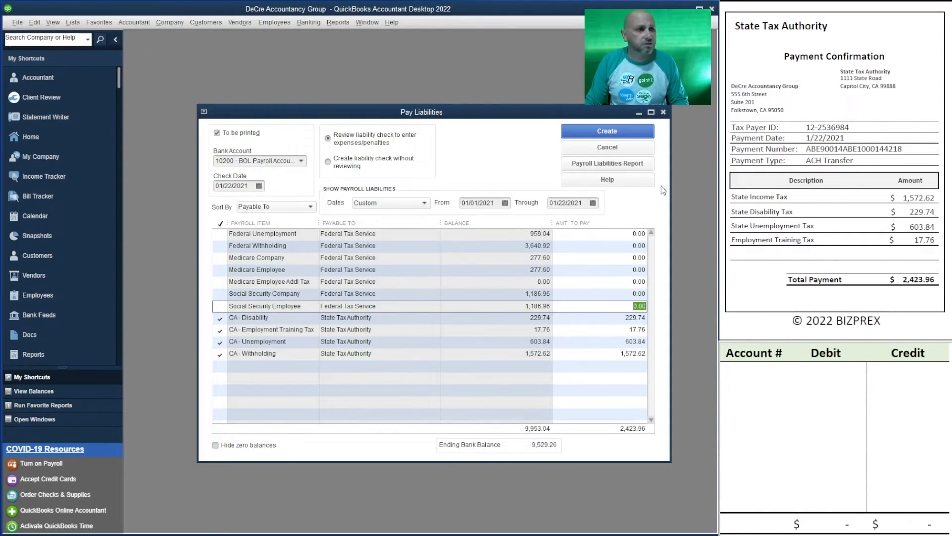
# Turn off the to-be-printed option and create the State Tax Authority liability check for review.
pyautogui.click(222, 134)
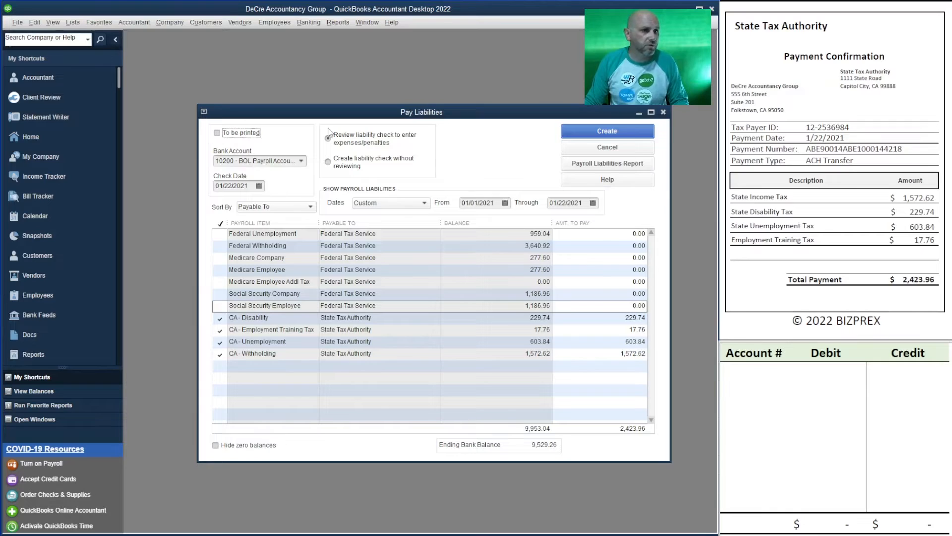
pyautogui.click(607, 132)
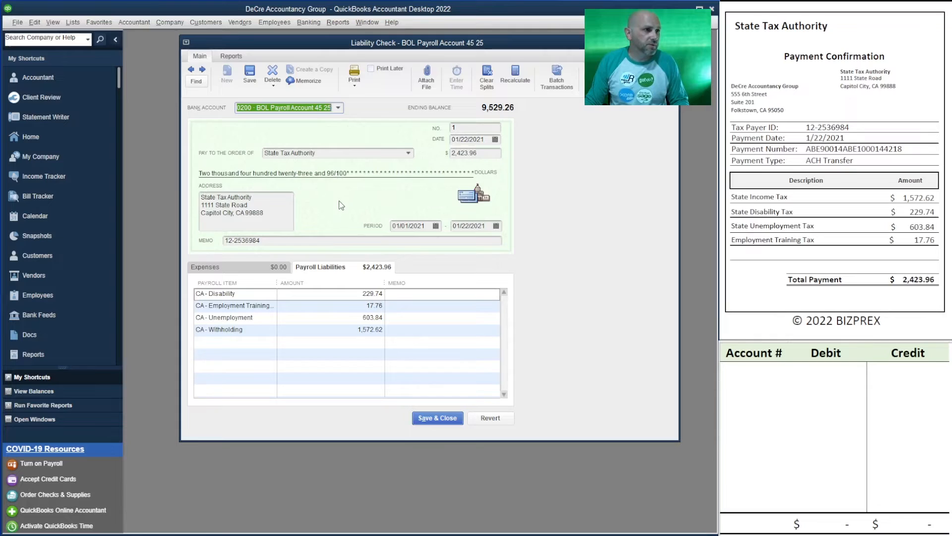
pyautogui.click(354, 85)
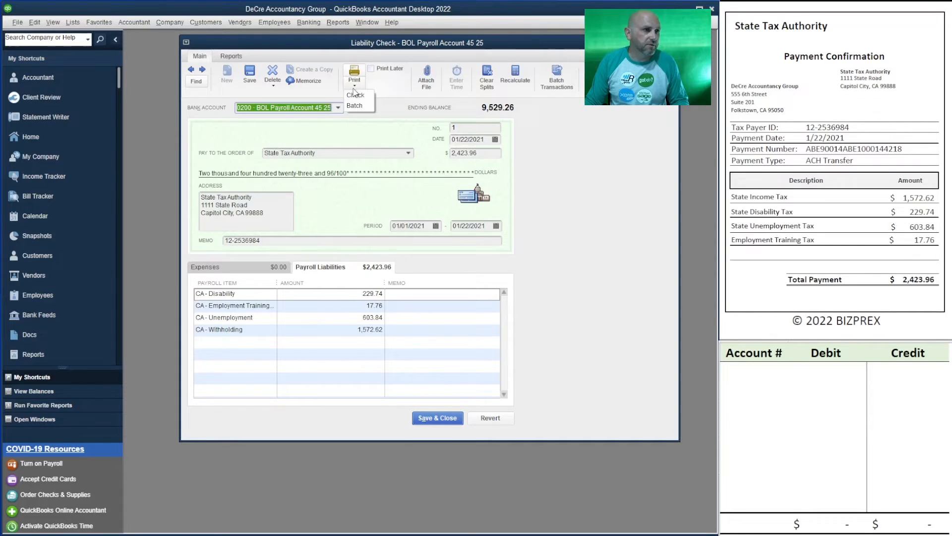
pyautogui.click(395, 97)
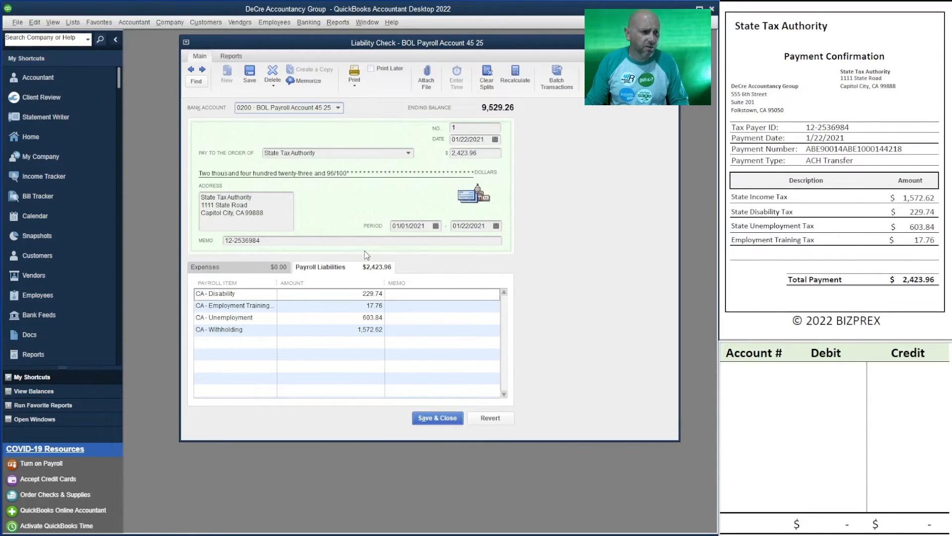
# Set the liability check's number to ACH 4218.
pyautogui.click(475, 128)
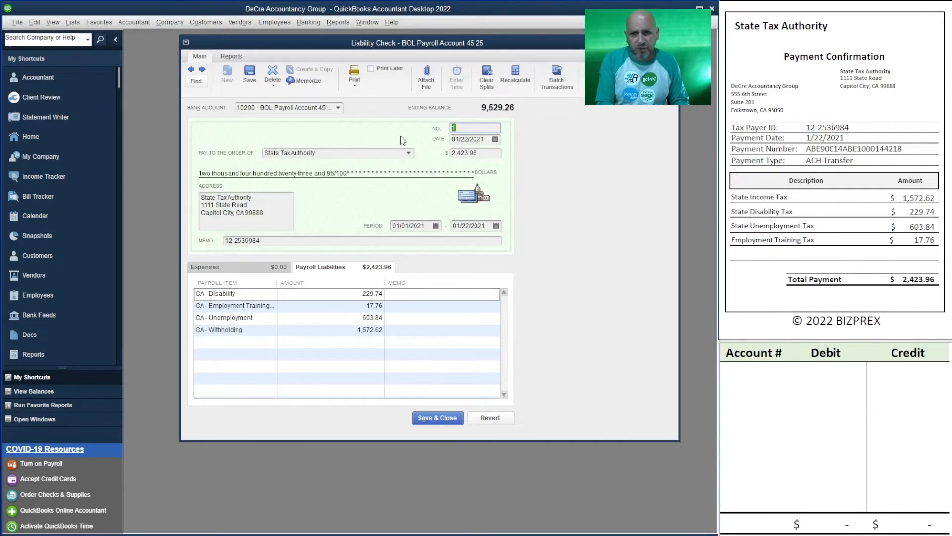
pyautogui.write('ACH')
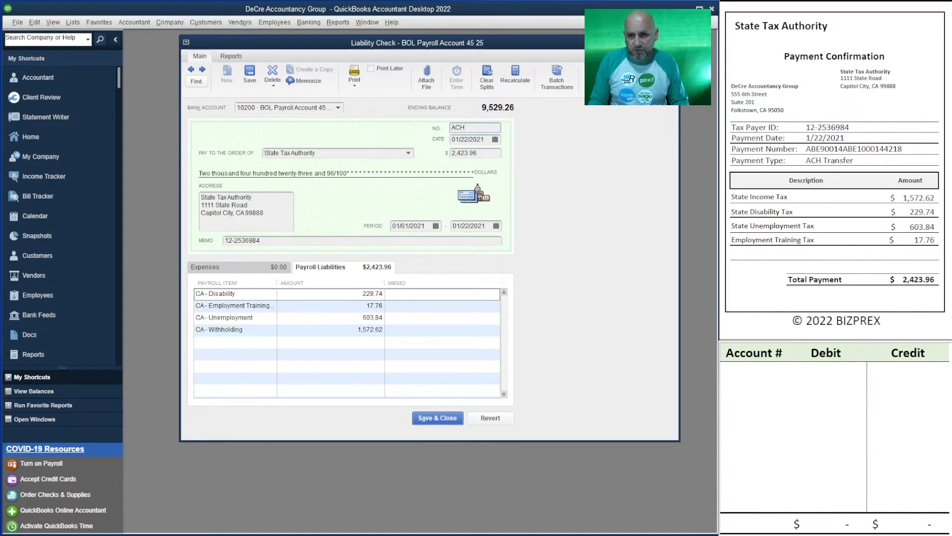
pyautogui.write('4218')
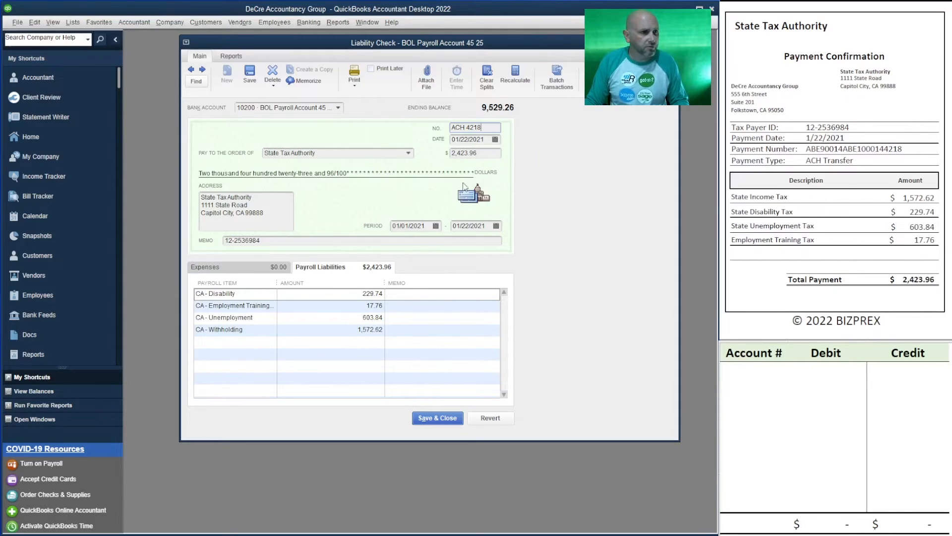
# Enter account 24000 with a debit of 229.74 on the first line of the journal worksheet.
pyautogui.click(746, 373)
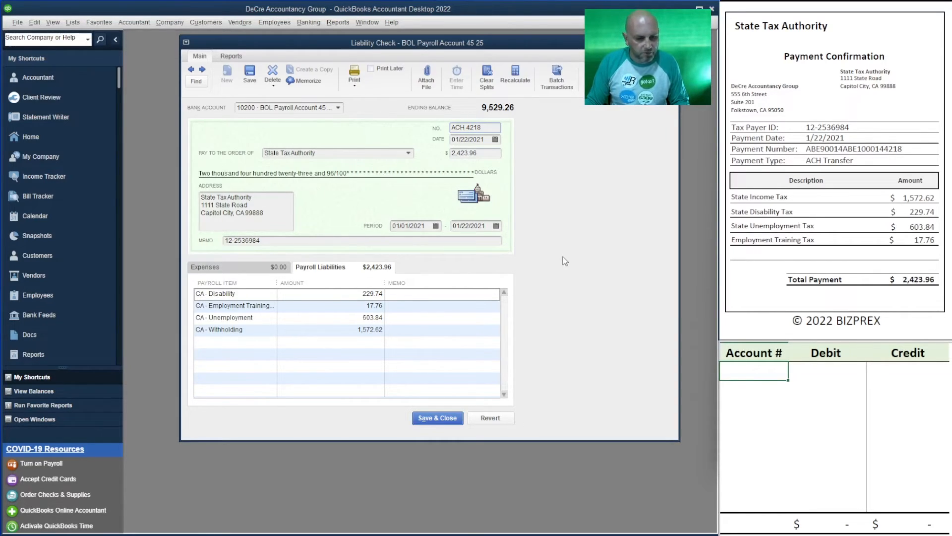
pyautogui.write('24000')
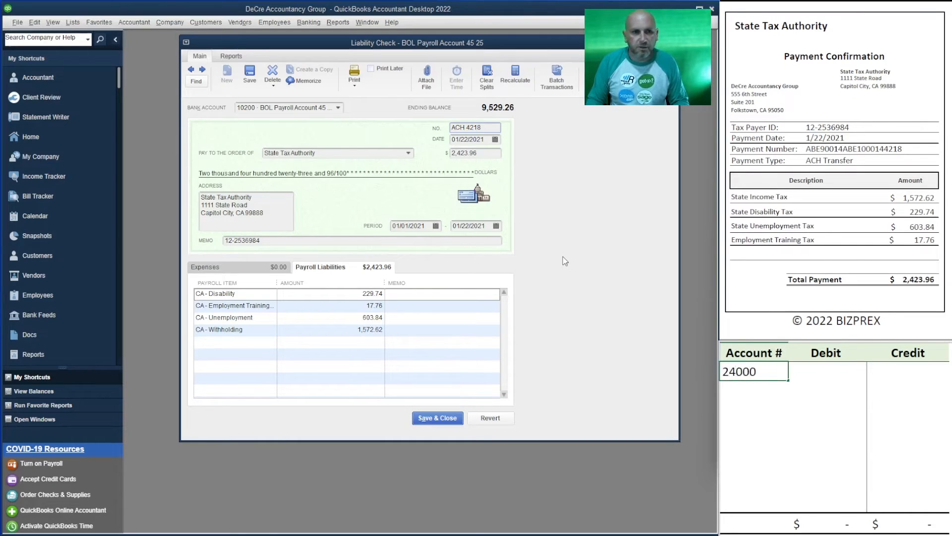
pyautogui.press('Tab')
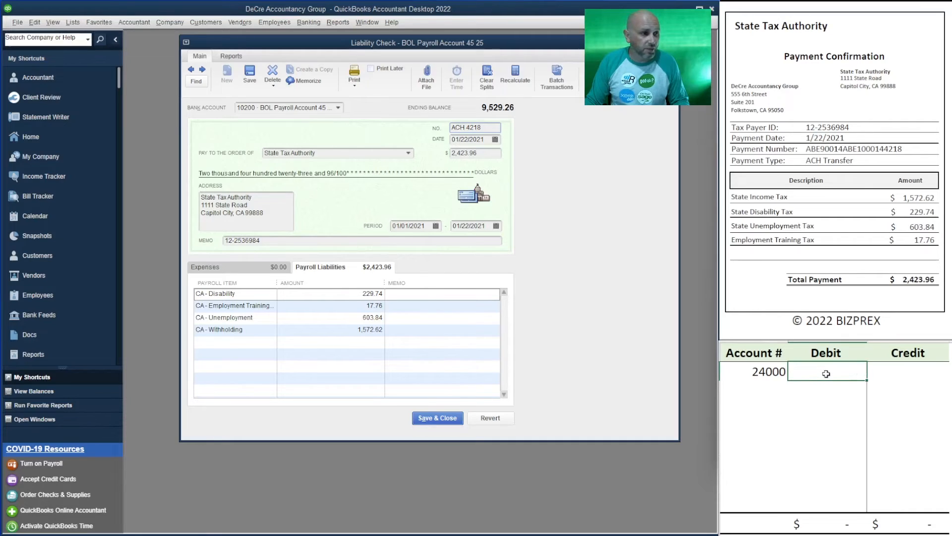
pyautogui.write('=')
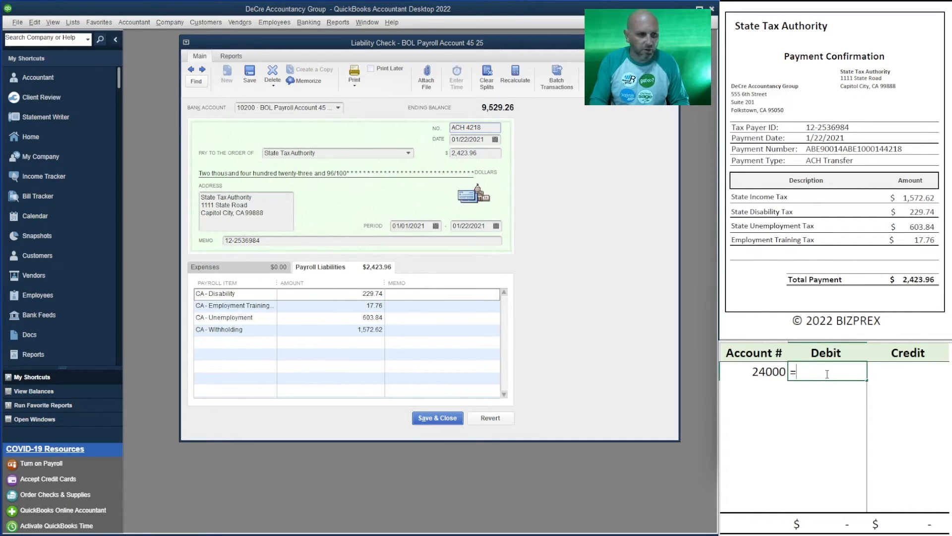
pyautogui.write('29.')
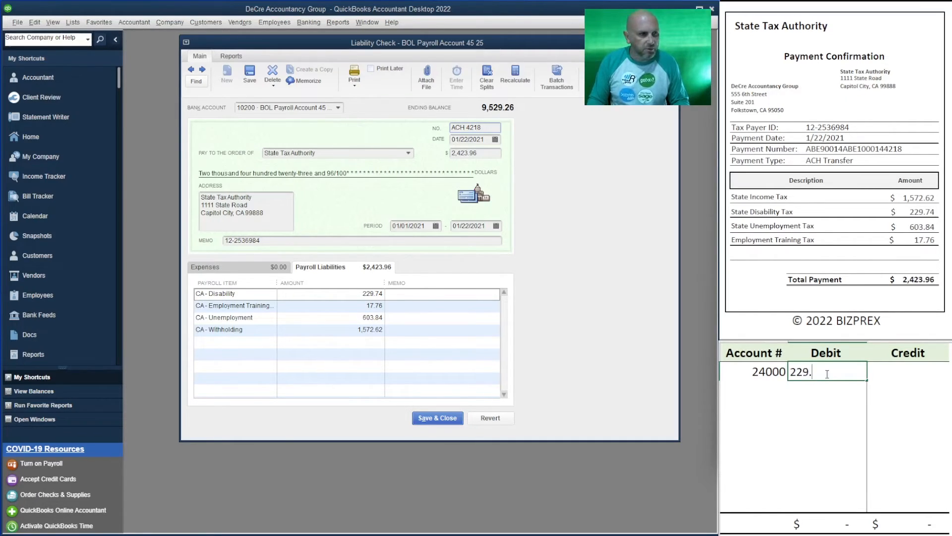
pyautogui.write('74')
pyautogui.press('Return')
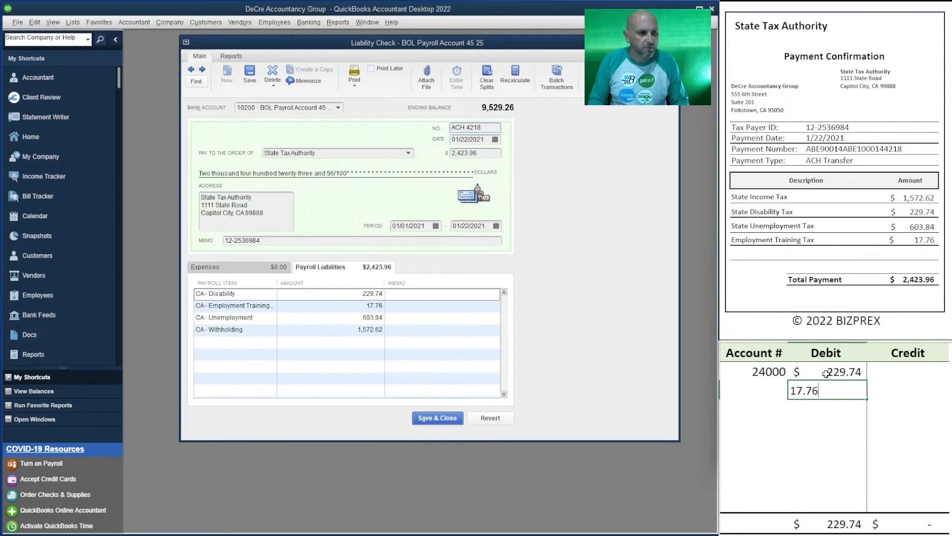
# Add debits of 17.76, 603.84 and 1,572.62 on the next three lines of the journal worksheet.
pyautogui.press('Return')
pyautogui.write('603.')
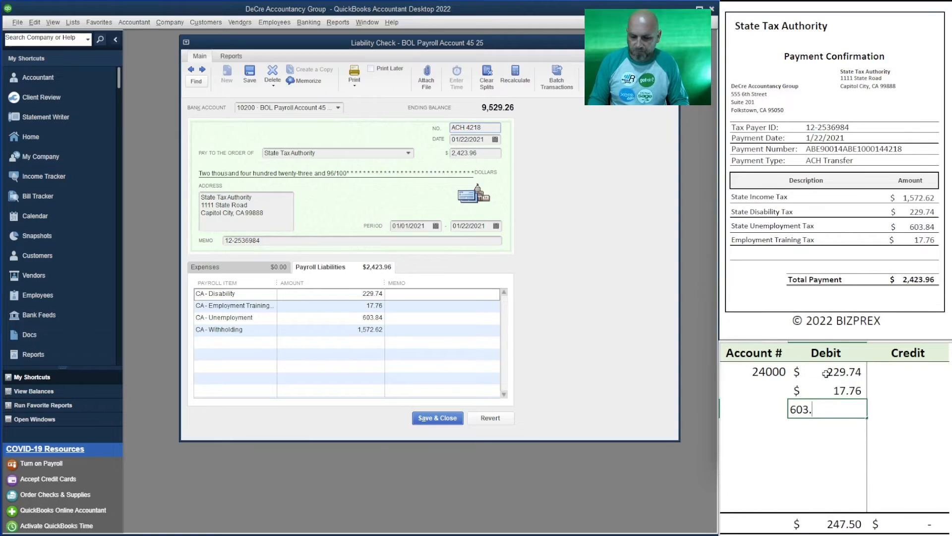
pyautogui.write('84')
pyautogui.press('Return')
pyautogui.write('1,5')
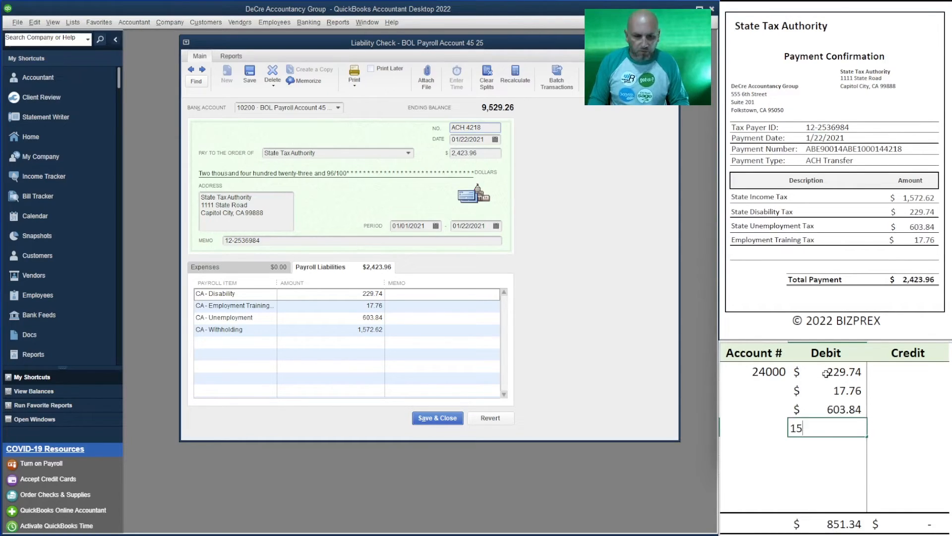
pyautogui.write('72')
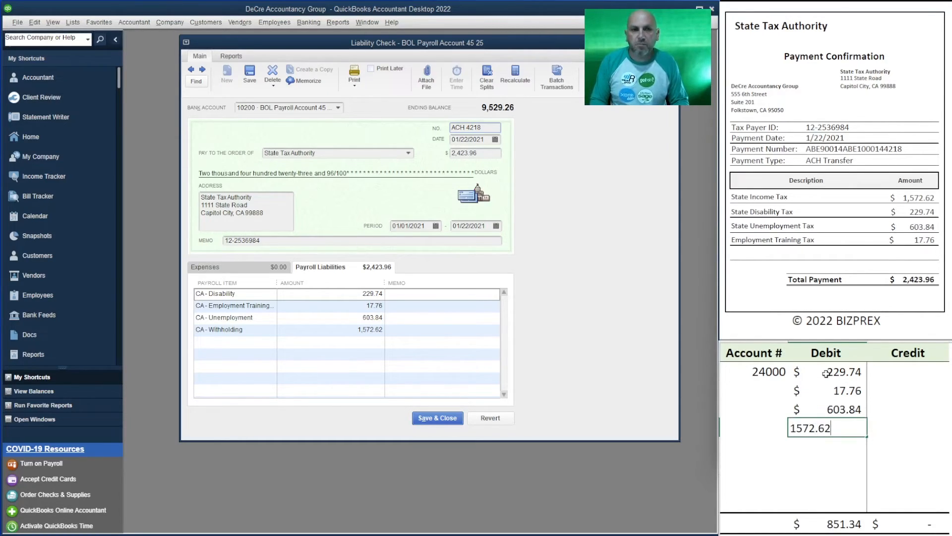
pyautogui.write('.62')
pyautogui.press('Return')
# Copy account 24000 to the three debit lines below the first one.
pyautogui.click(769, 380)
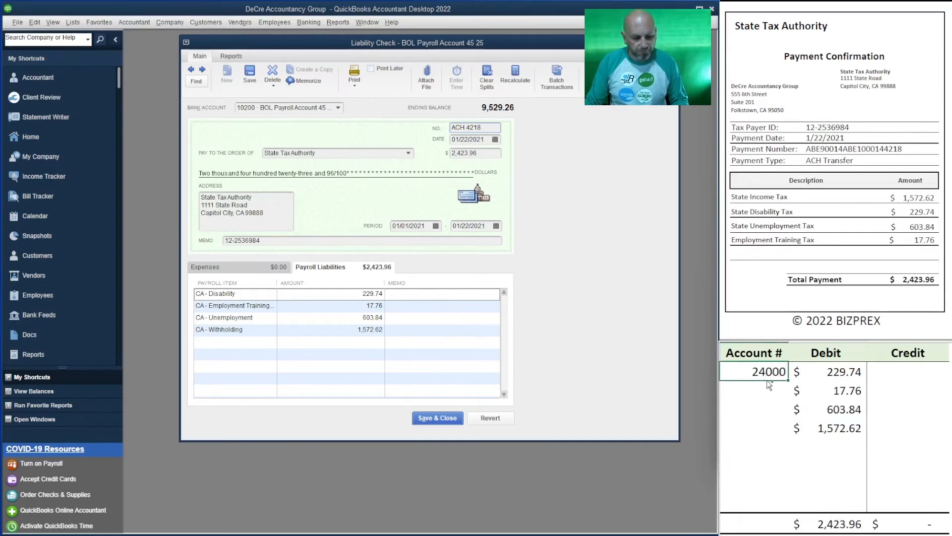
pyautogui.hotkey('ctrl', 'c')
pyautogui.moveTo(764, 390); pyautogui.dragTo(764, 427)
pyautogui.hotkey('ctrl', 'v')
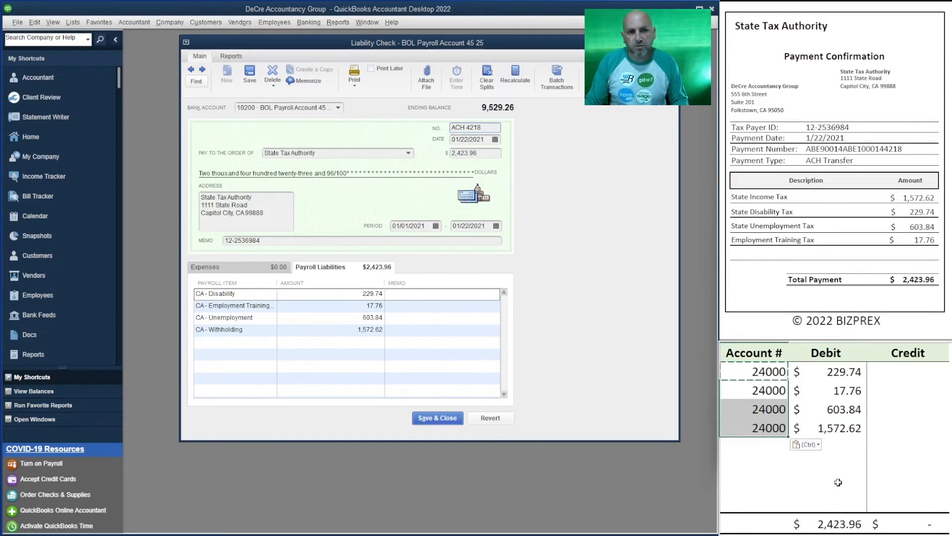
# Enter account 10200 with a credit of 2,423.96 on the fifth line of the journal worksheet.
pyautogui.click(744, 463)
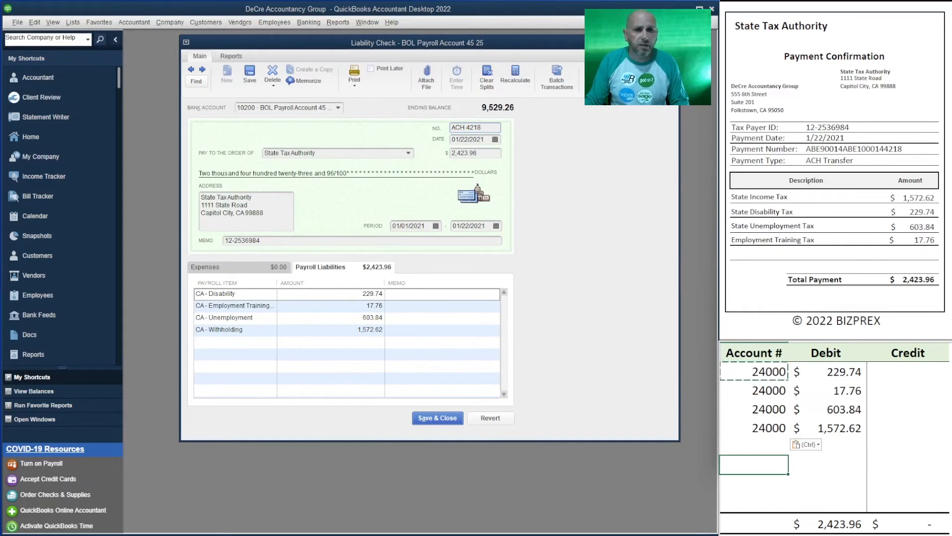
pyautogui.click(752, 445)
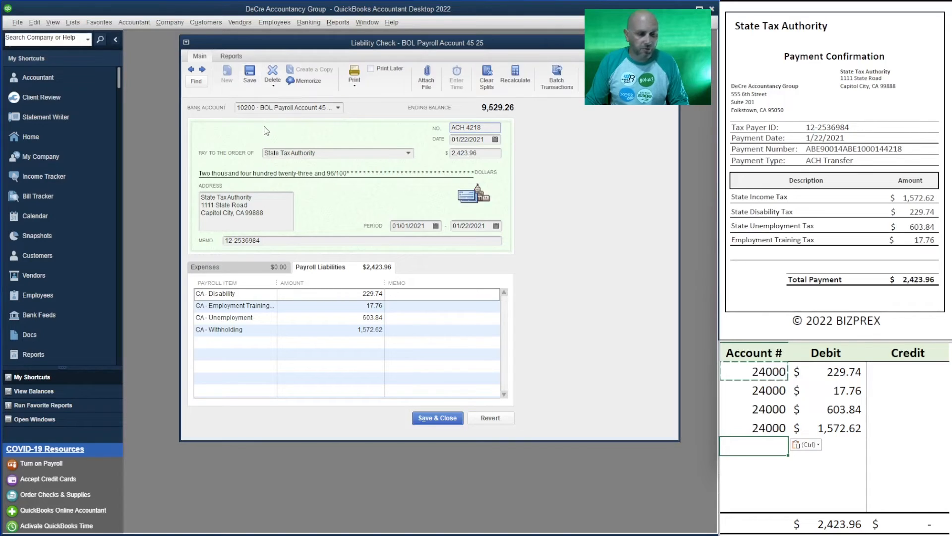
pyautogui.write('10200')
pyautogui.press('Tab')
pyautogui.press('Tab')
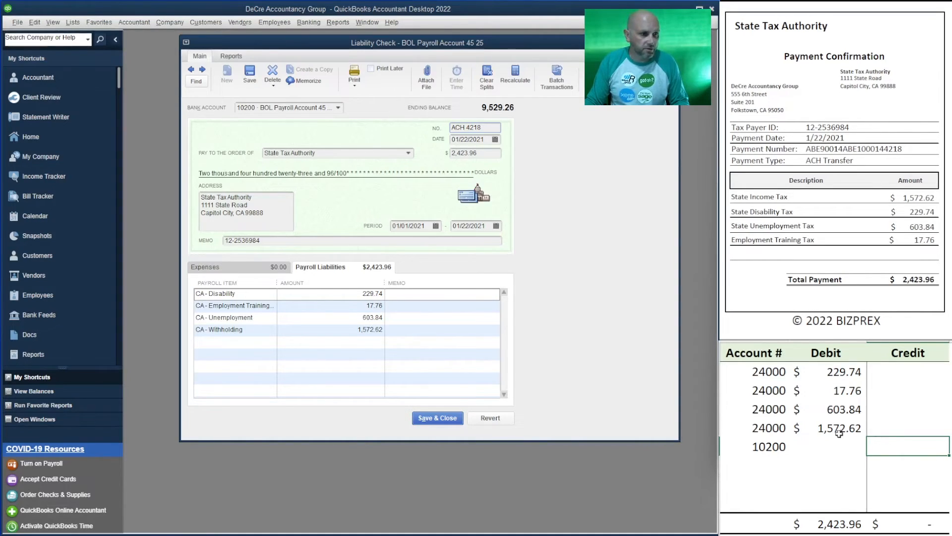
pyautogui.write('2,4')
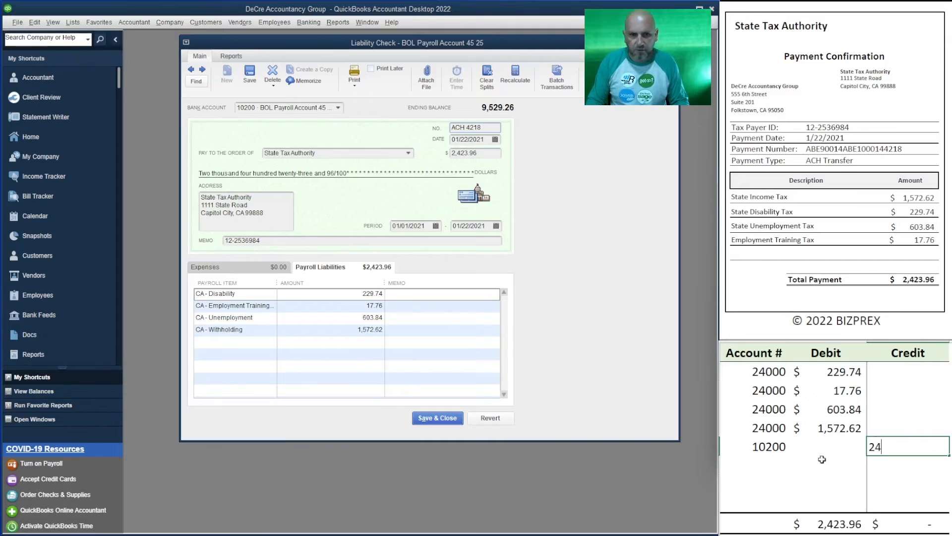
pyautogui.write('23.96')
pyautogui.press('Tab')
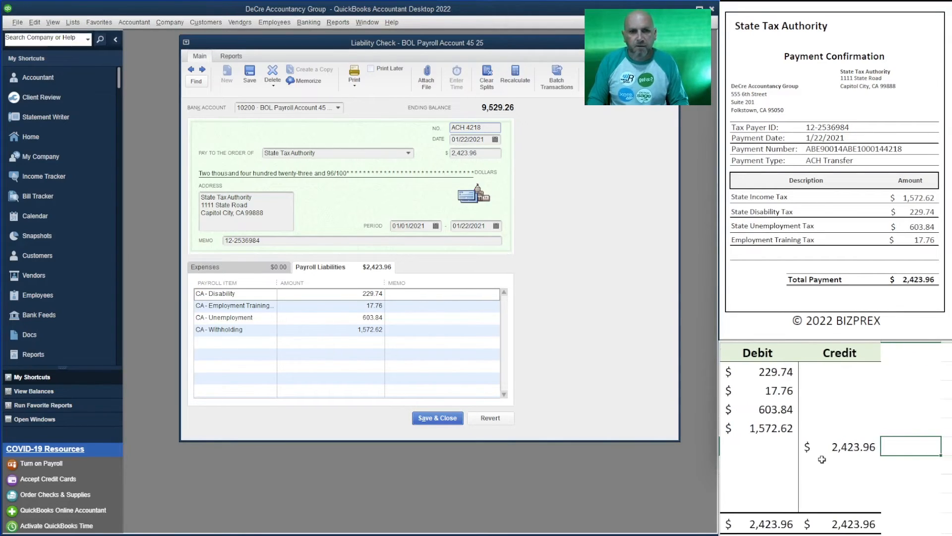
pyautogui.press('Home')
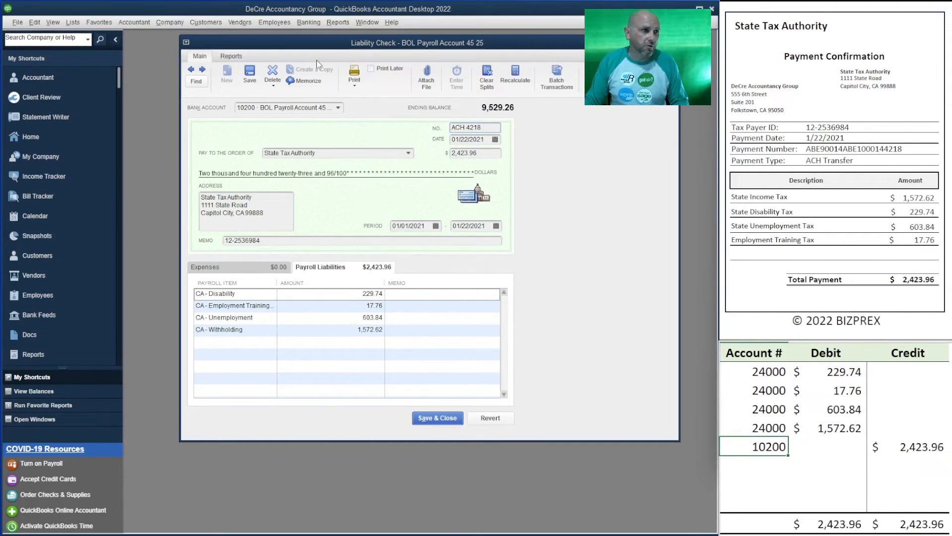
# Save and close the state liability check, recording the changes, and bring up the Federal Tax Service payment confirmation.
pyautogui.click(438, 421)
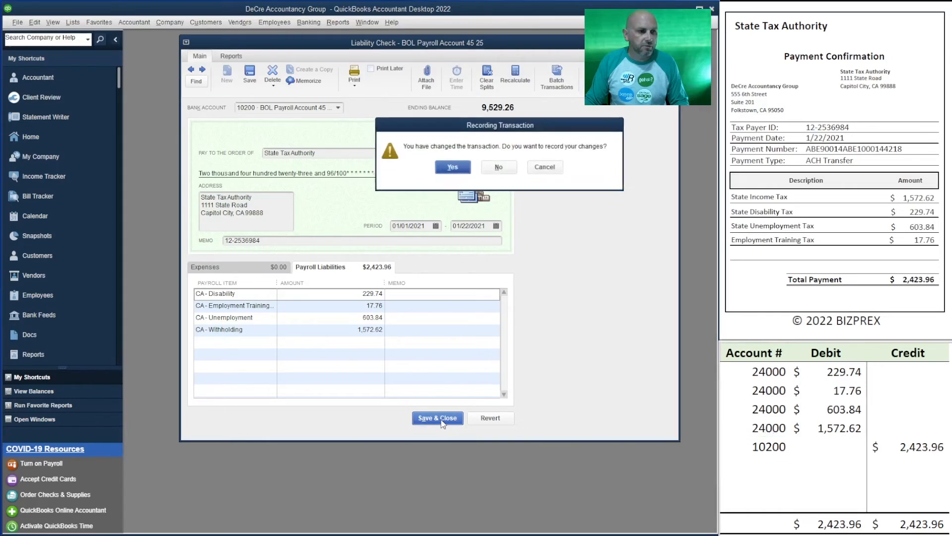
pyautogui.click(450, 169)
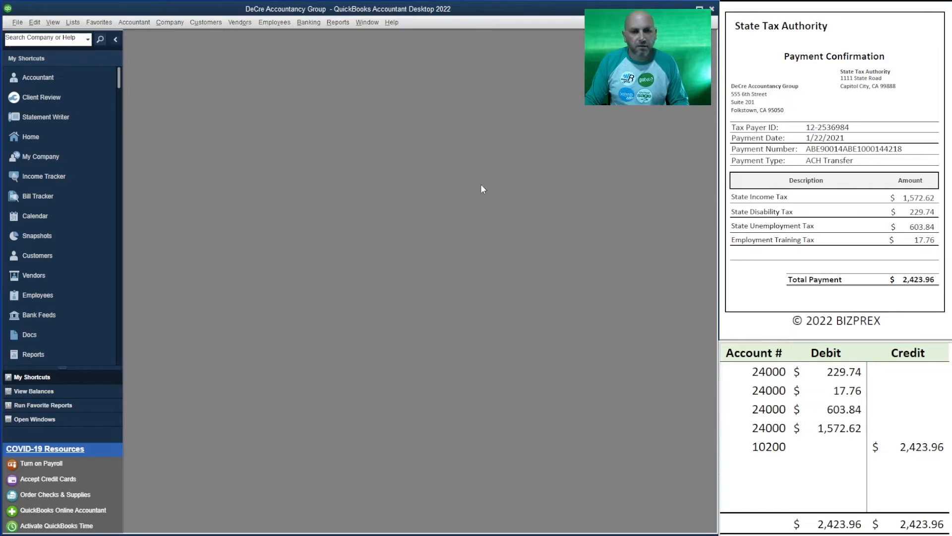
pyautogui.scroll(-6, 835, 171)
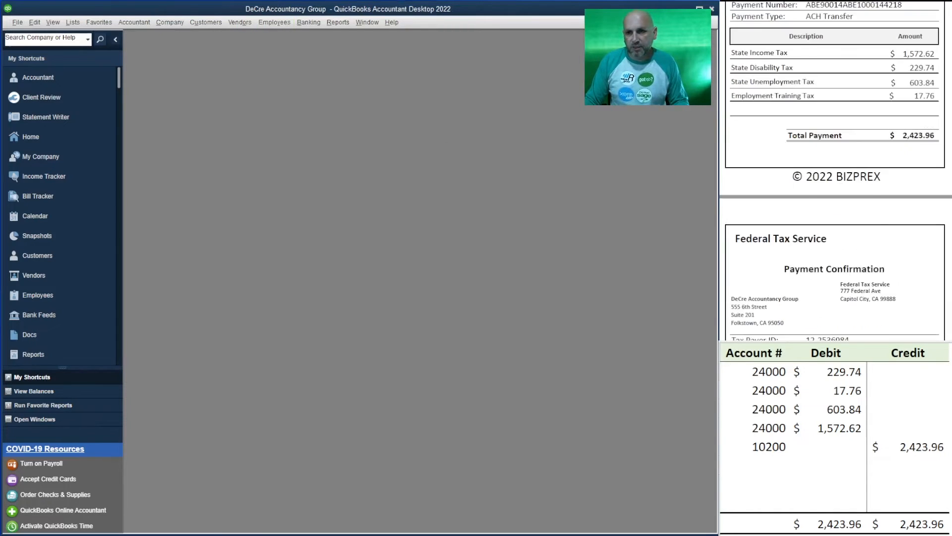
pyautogui.scroll(-1, 835, 171)
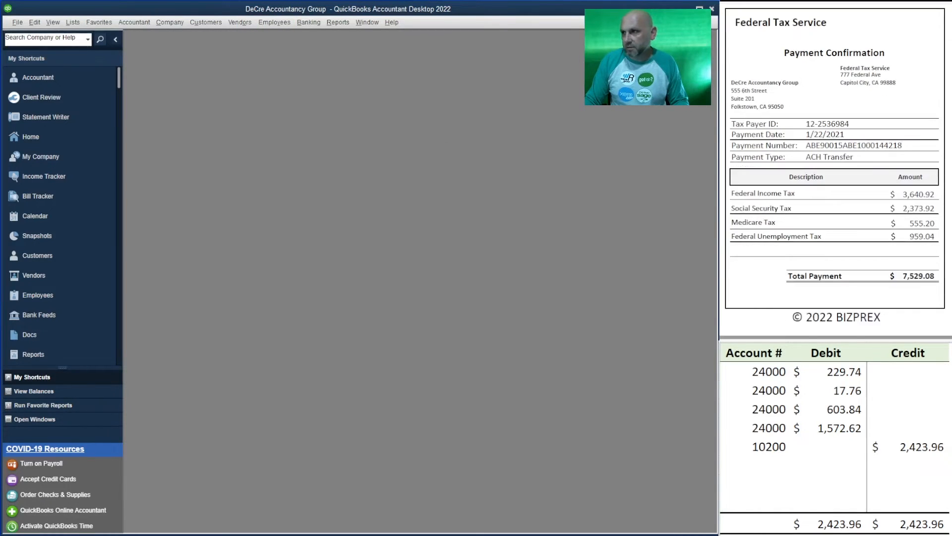
# Start paying payroll liabilities for the custom date range 01/01/2021 through 01/22/2021.
pyautogui.click(197, 27)
pyautogui.click(274, 22)
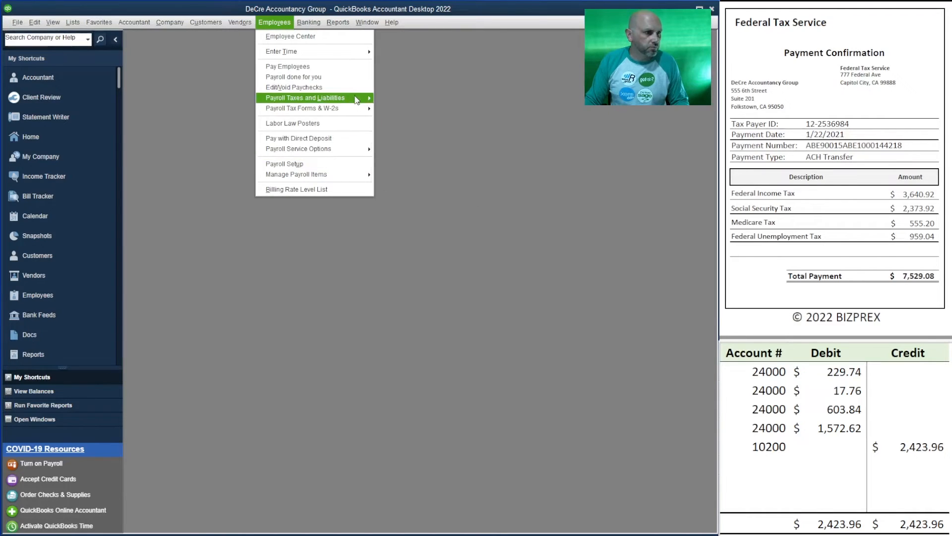
pyautogui.moveTo(358, 99)
pyautogui.click(430, 99)
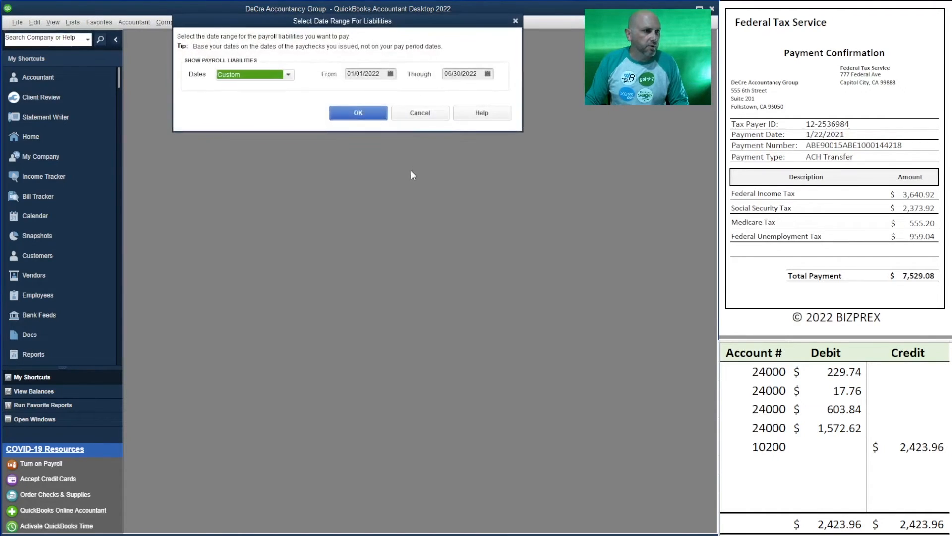
pyautogui.click(384, 73)
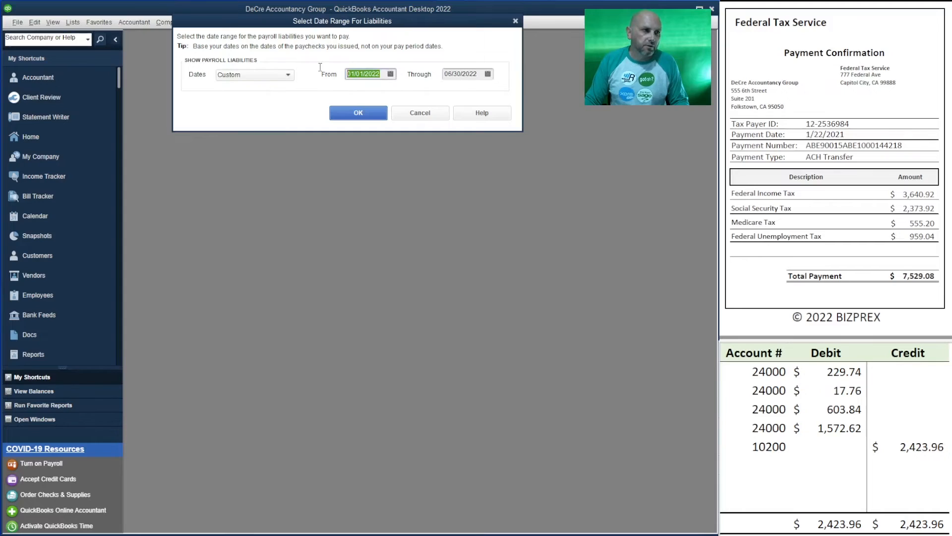
pyautogui.write('01/0')
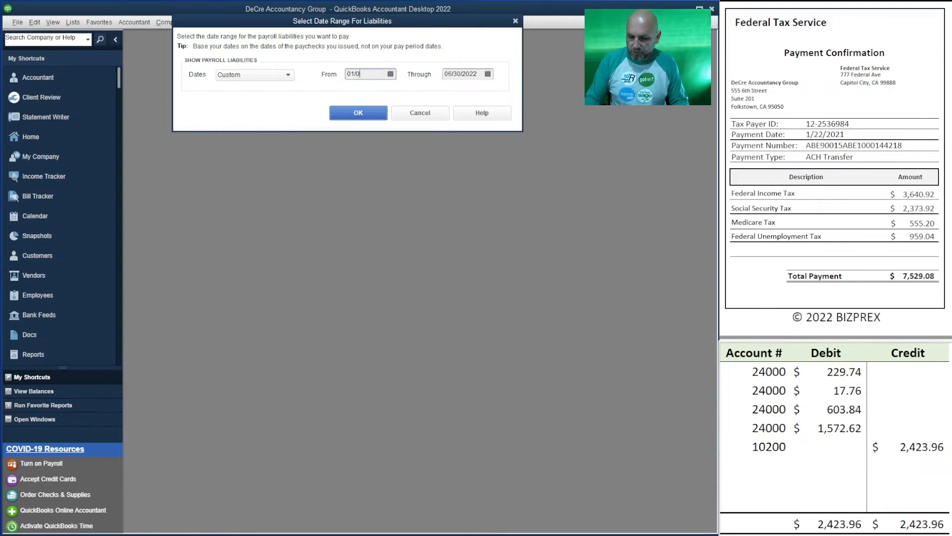
pyautogui.write('1/2021')
pyautogui.press('Tab')
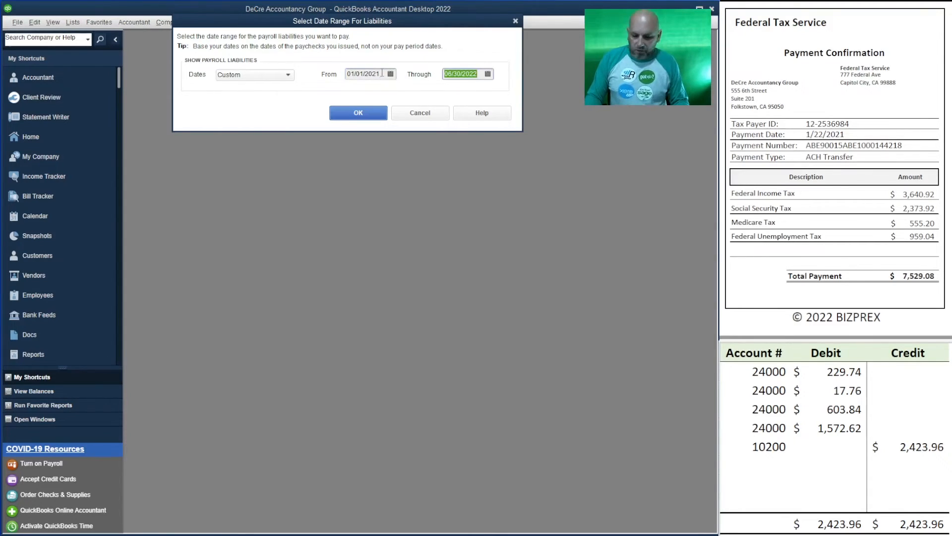
pyautogui.write('01/')
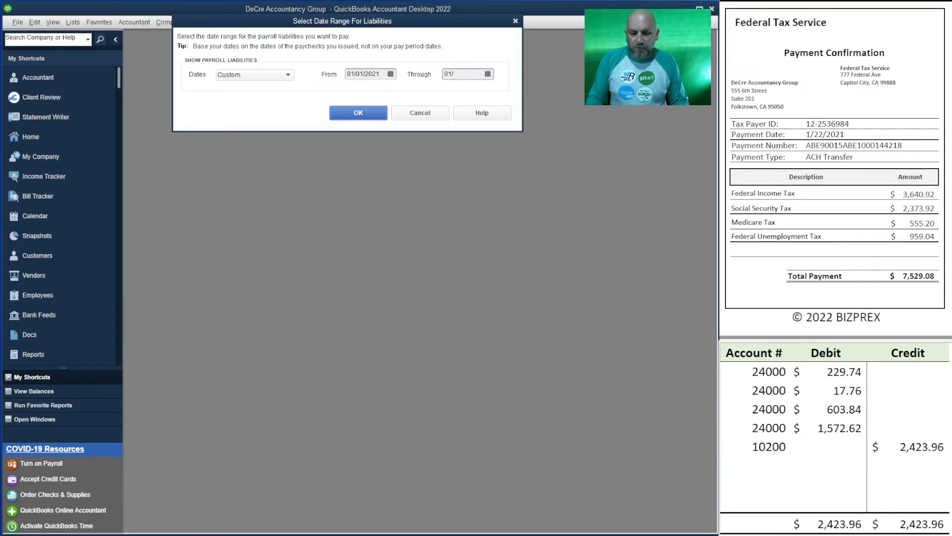
pyautogui.write('22/202')
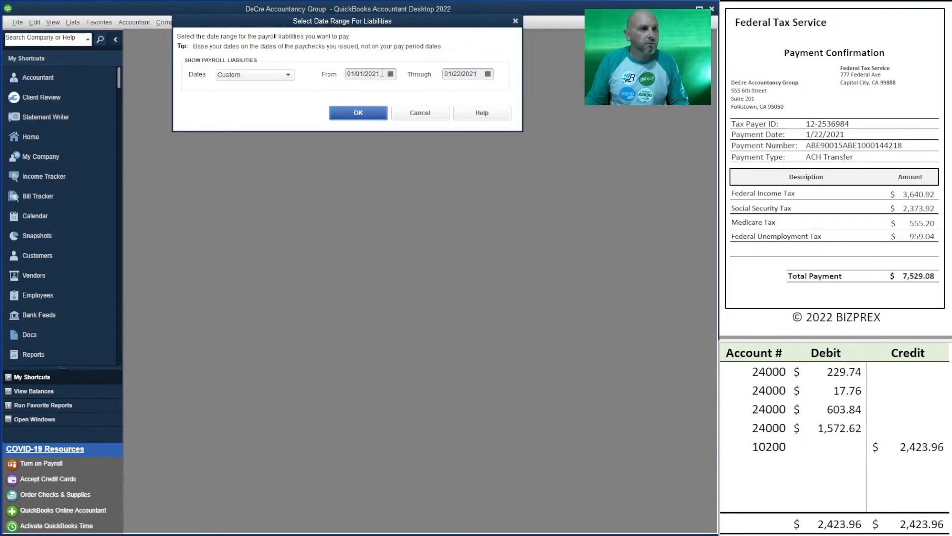
pyautogui.write('1')
pyautogui.click(378, 114)
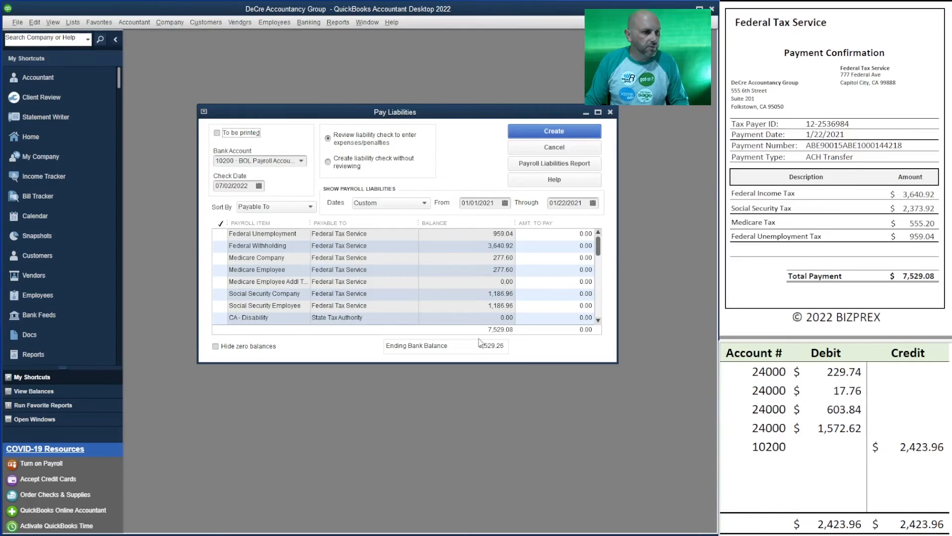
# Enlarge the Pay Liabilities window and mark the federal unemployment, withholding, Medicare and Social Security company and employee items for payment.
pyautogui.moveTo(616, 363); pyautogui.dragTo(622, 502)
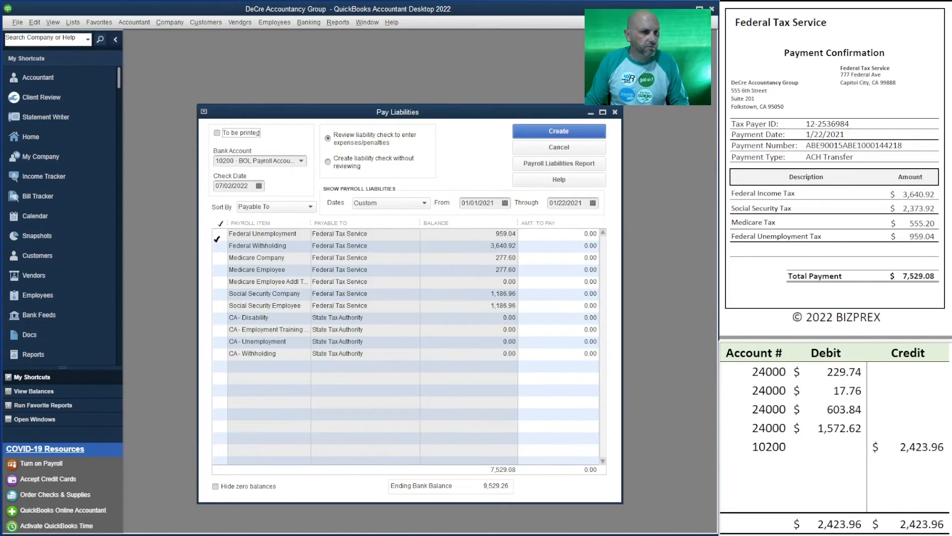
pyautogui.click(219, 234)
pyautogui.click(219, 246)
pyautogui.click(222, 260)
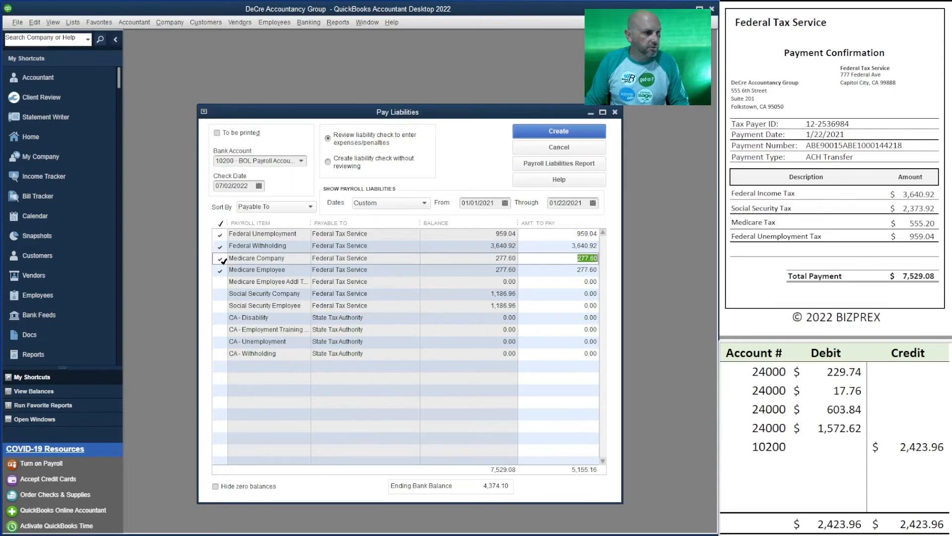
pyautogui.click(226, 294)
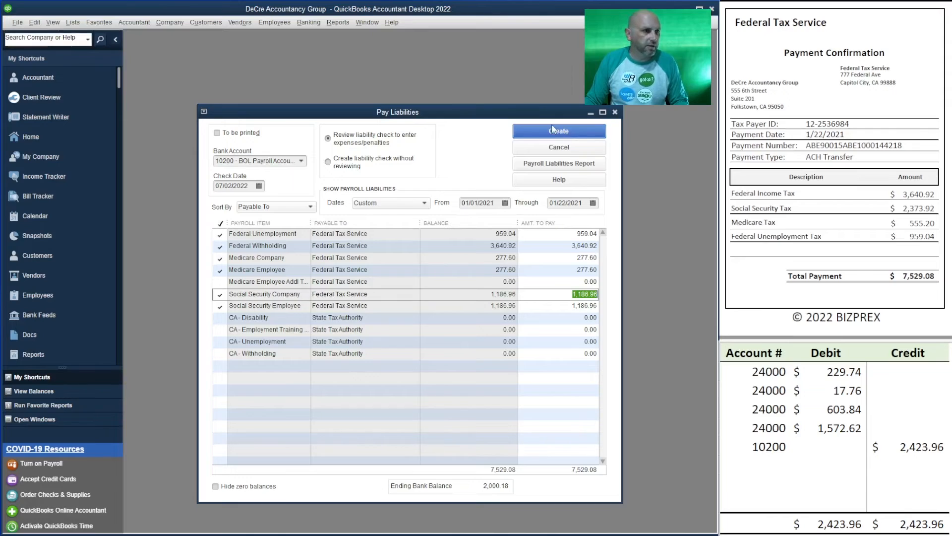
# Set the check date of the federal liability payment to 01/22/2021.
pyautogui.click(261, 188)
pyautogui.doubleClick(246, 187)
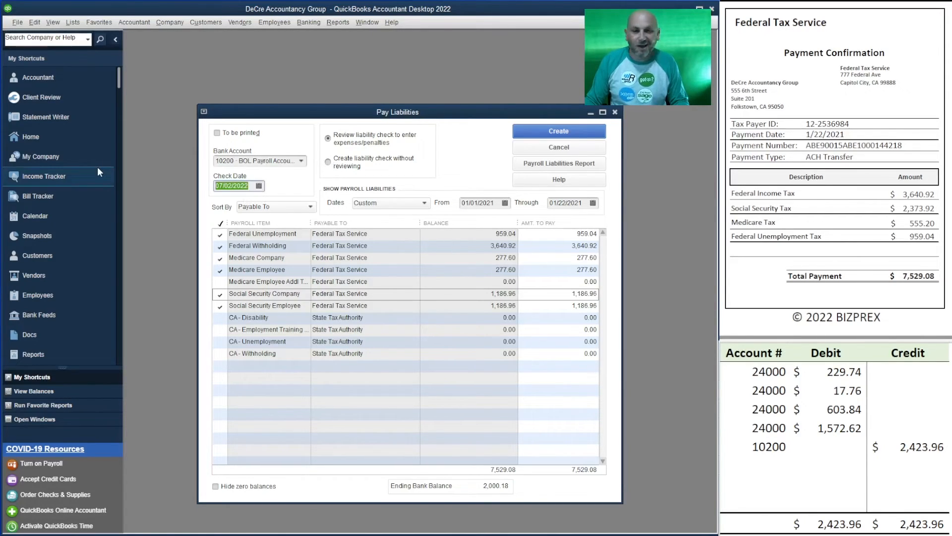
pyautogui.write('01/')
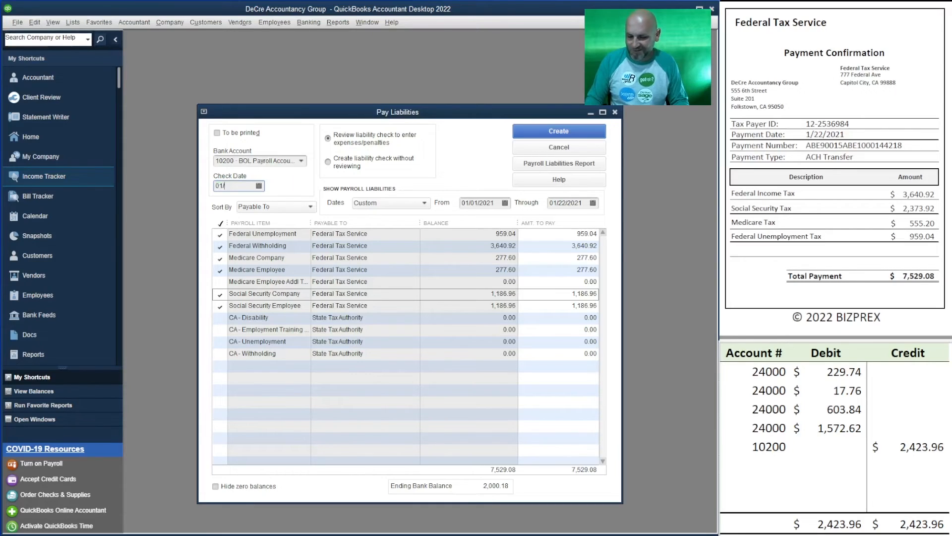
pyautogui.write('22/2021')
pyautogui.press('Tab')
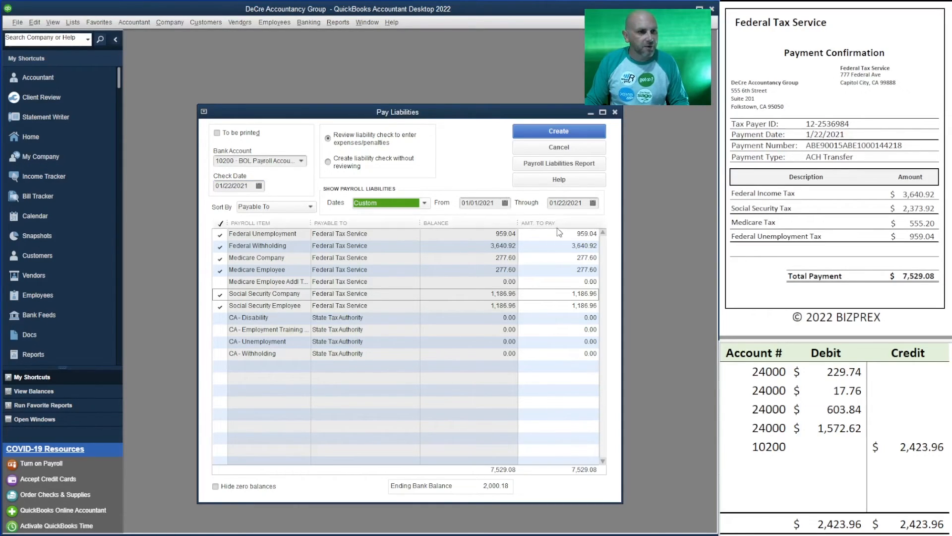
# Pick 01/22/2021 as the liabilities' through date and create the federal liability check for review.
pyautogui.click(592, 203)
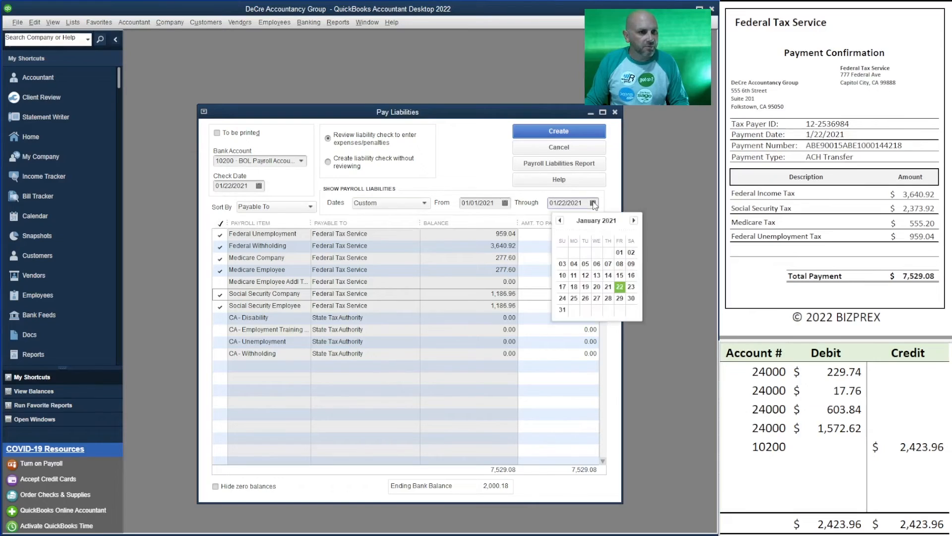
pyautogui.click(620, 287)
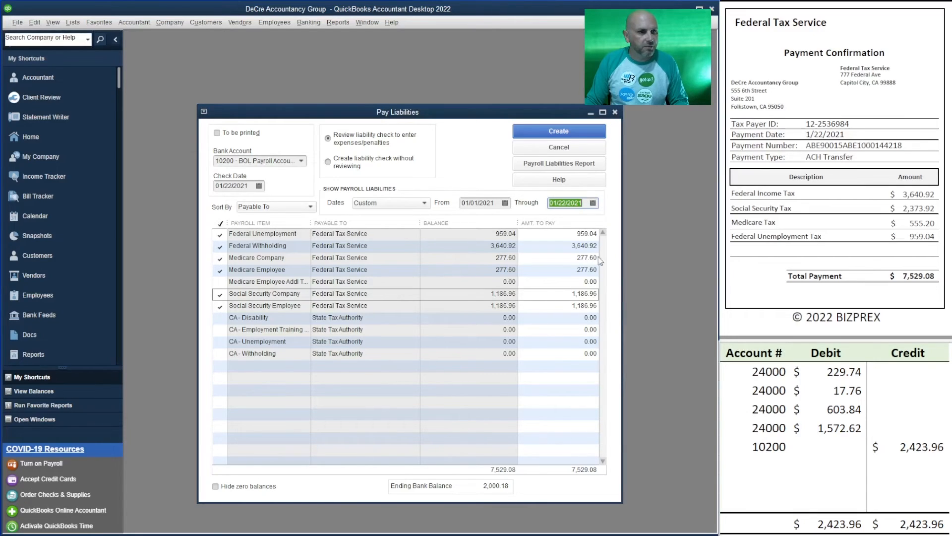
pyautogui.click(553, 134)
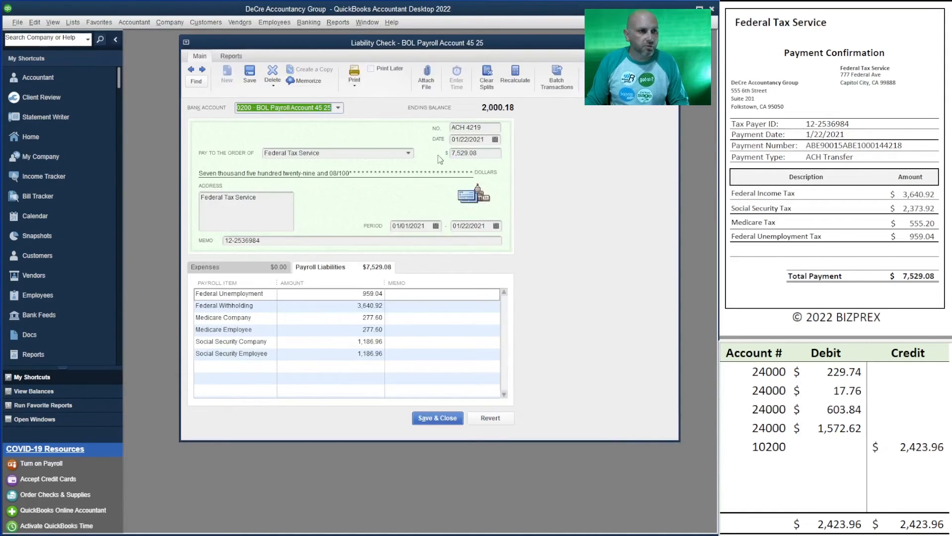
# Set the federal liability check's number to ACH 4218.
pyautogui.click(490, 130)
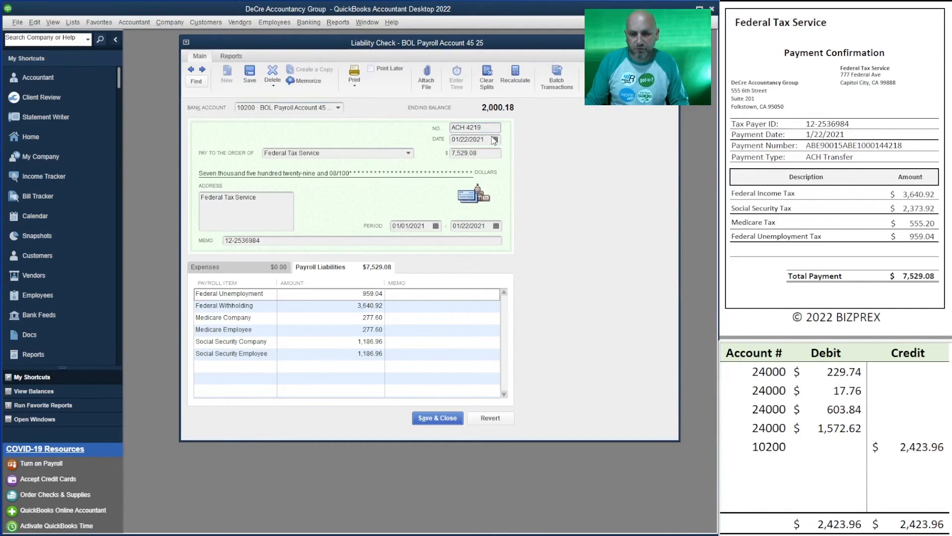
pyautogui.press('BackSpace')
pyautogui.write('8')
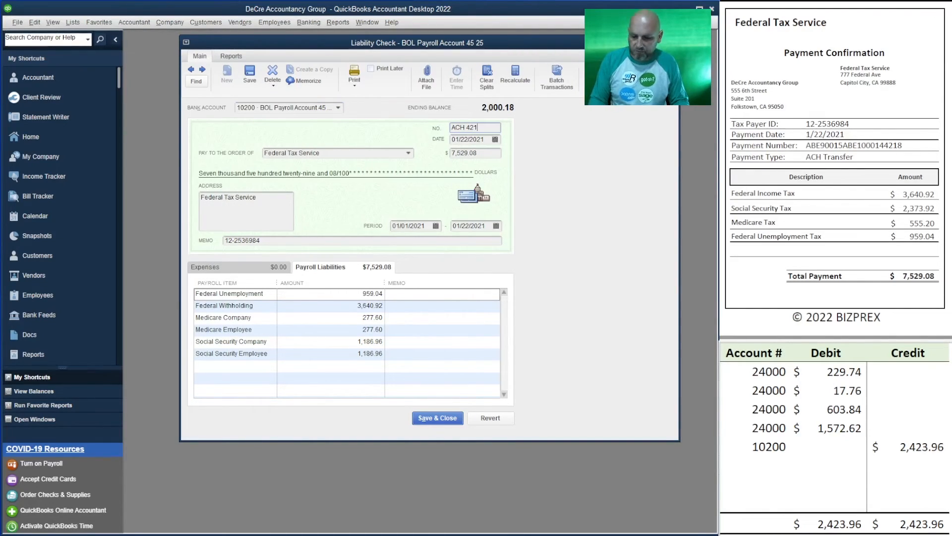
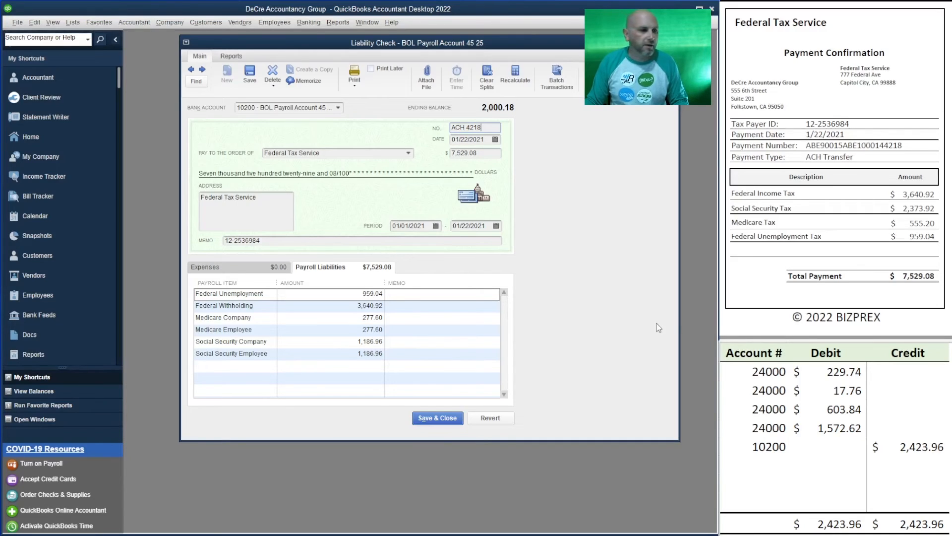
# Clear the state payment's debit and credit amounts from the journal worksheet, keeping the account numbers.
pyautogui.moveTo(917, 446); pyautogui.dragTo(857, 371)
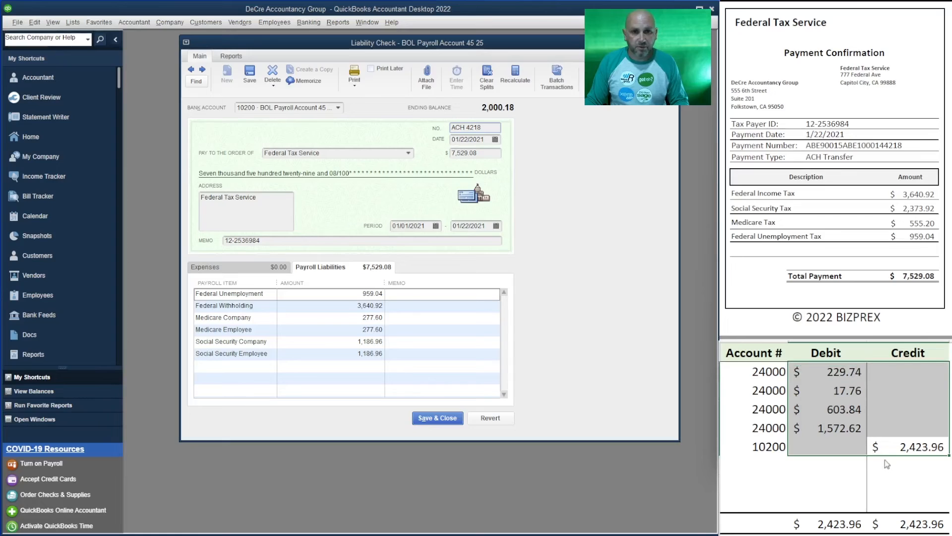
pyautogui.press('Delete')
pyautogui.click(880, 426)
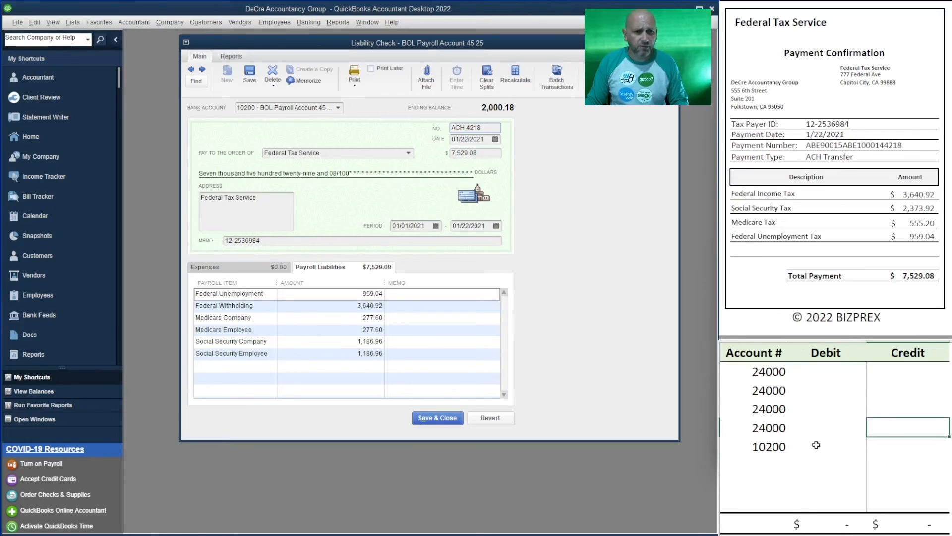
# Copy account 24000 to the fifth and sixth lines of the journal worksheet, replacing account 10200.
pyautogui.click(772, 448)
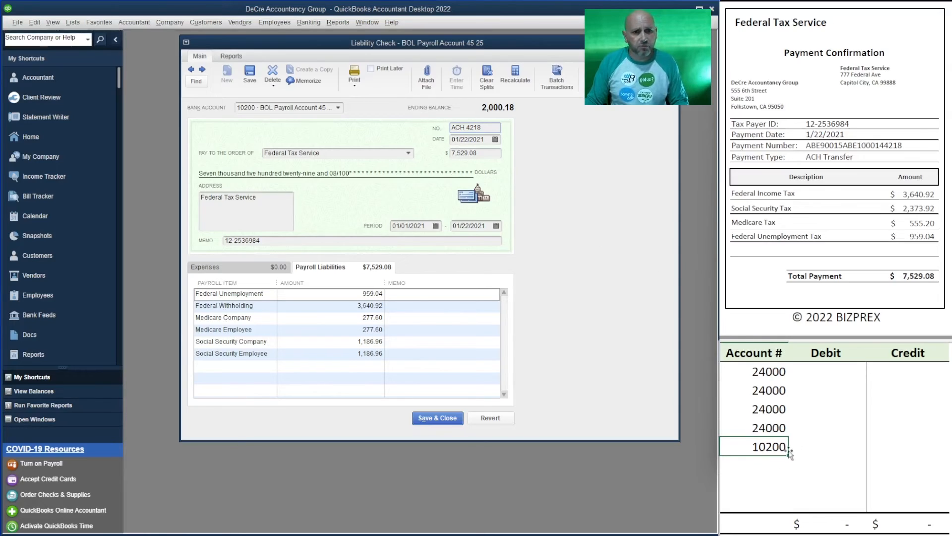
pyautogui.click(771, 429)
pyautogui.hotkey('ctrl', 'c')
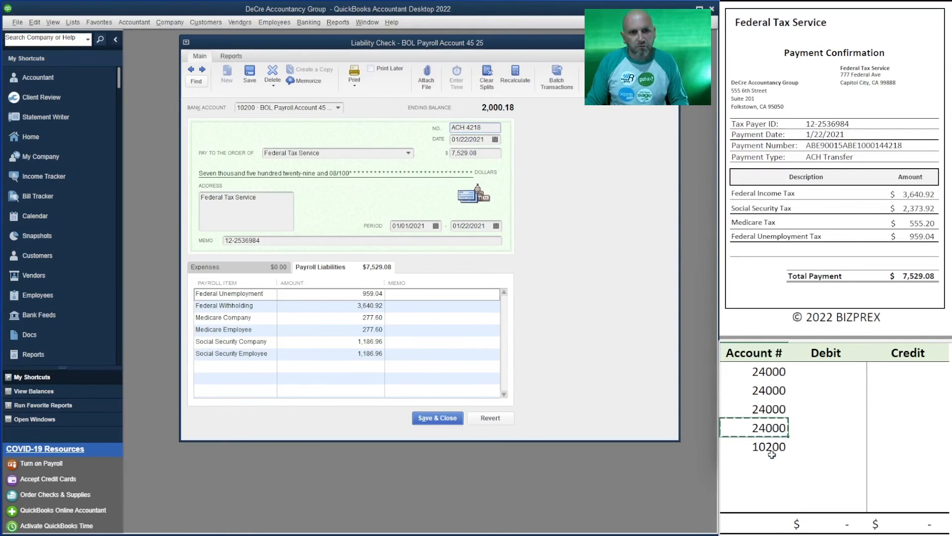
pyautogui.moveTo(769, 446); pyautogui.dragTo(769, 465)
pyautogui.hotkey('ctrl', 'v')
pyautogui.click(768, 485)
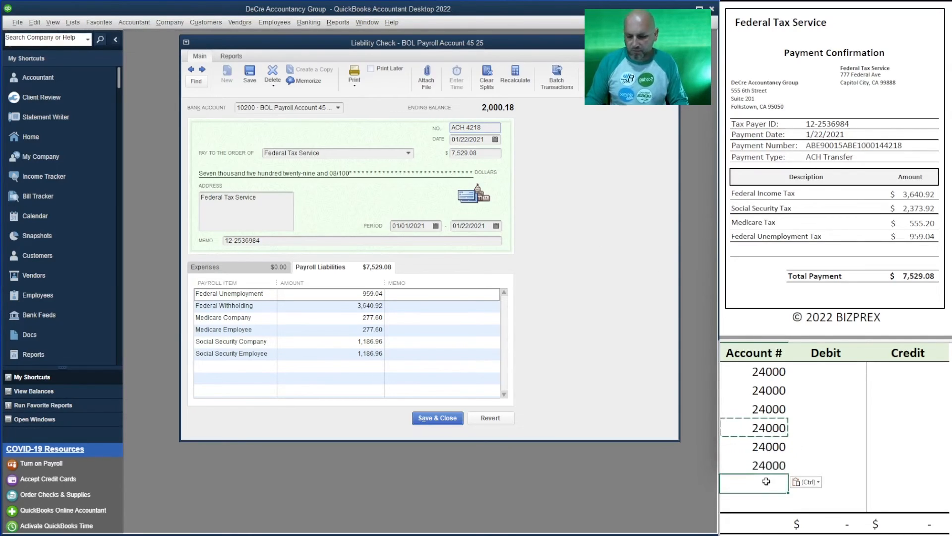
# Enter account 10200 on the journal worksheet's seventh line, and debit 959.04 on the first line and 3,640.92 on the second.
pyautogui.write('10200')
pyautogui.press('Tab')
pyautogui.press('Up')
pyautogui.press('Up')
pyautogui.press('Up')
pyautogui.press('Up')
pyautogui.press('Up')
pyautogui.press('Up')
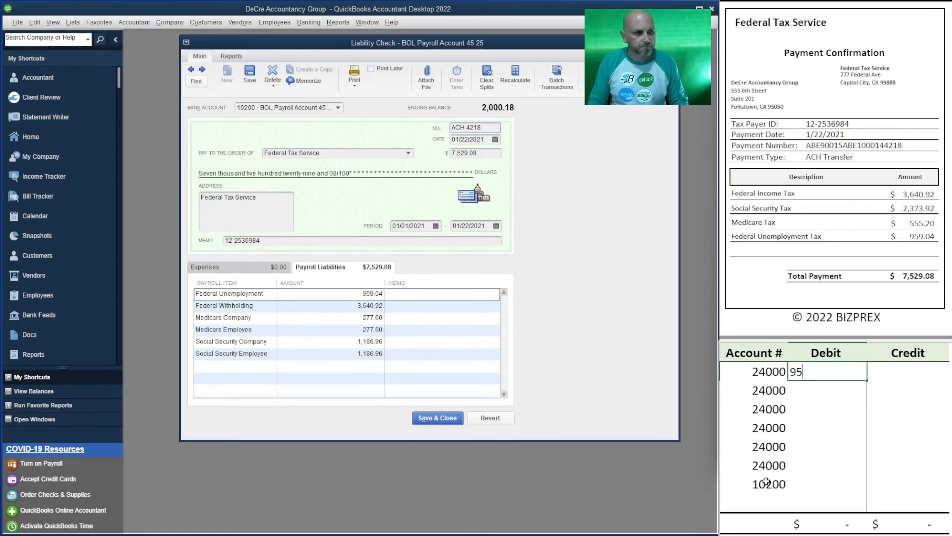
pyautogui.write('959.04')
pyautogui.press('Return')
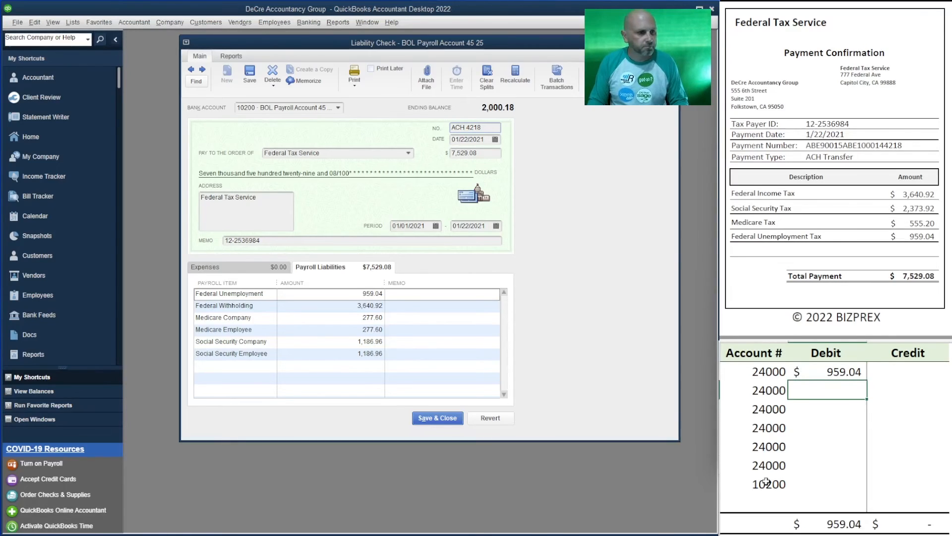
pyautogui.write('3640.92')
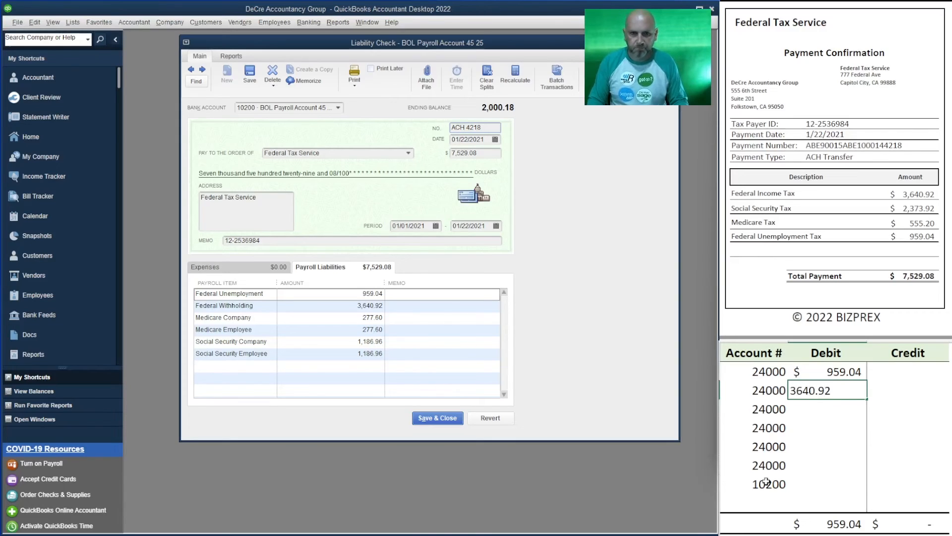
pyautogui.press('Return')
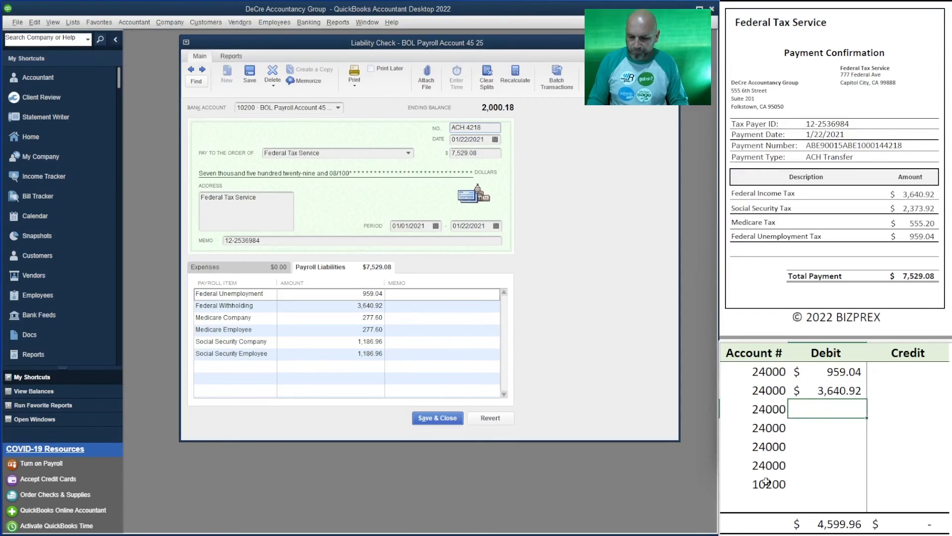
# Debit account 24000 with 277.60 on the third and fourth lines and 1,186.96 on the fifth and sixth lines.
pyautogui.write('277.60')
pyautogui.press('Return')
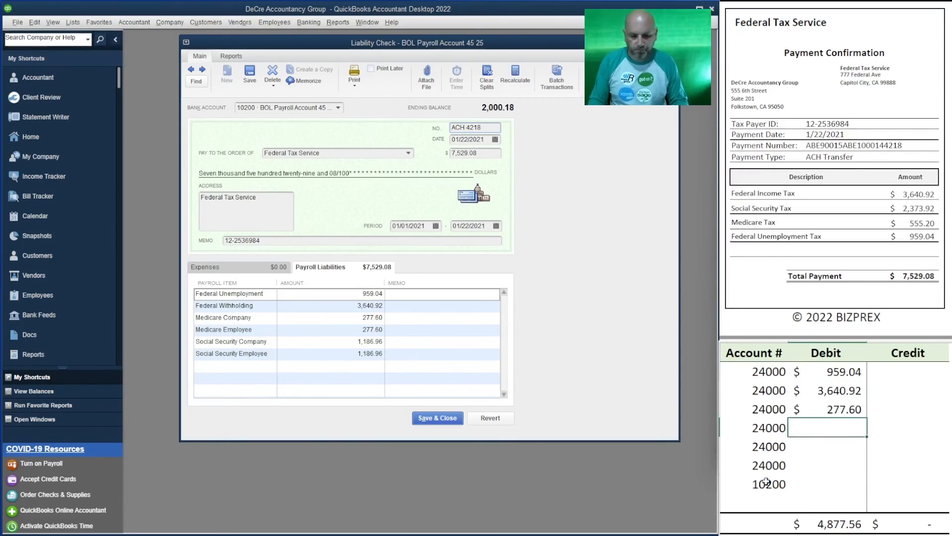
pyautogui.write('277.60')
pyautogui.press('Return')
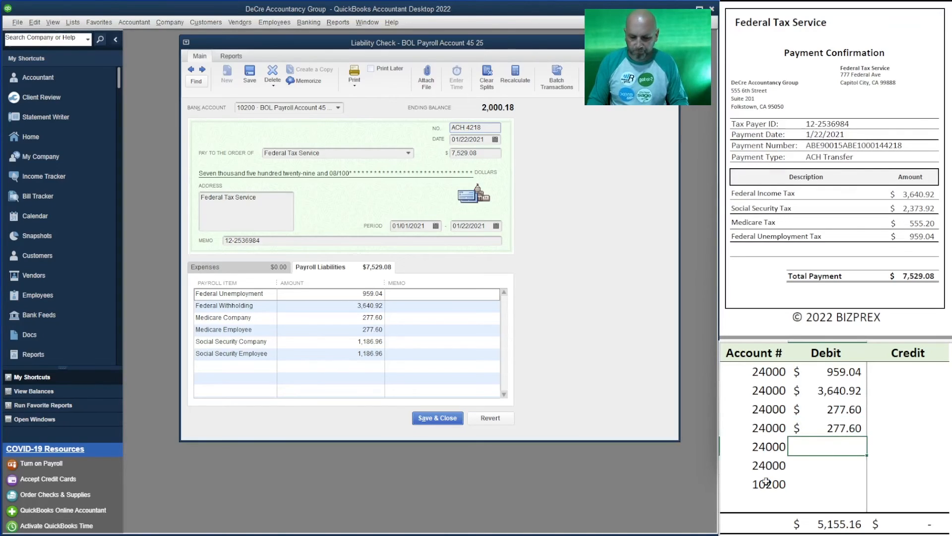
pyautogui.write('1,186.96')
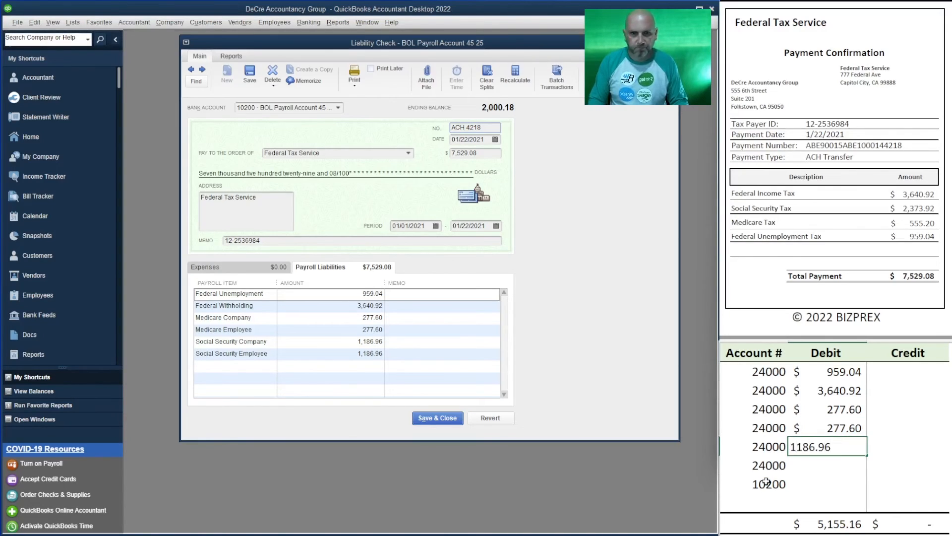
pyautogui.press('Return')
pyautogui.write('1,186.')
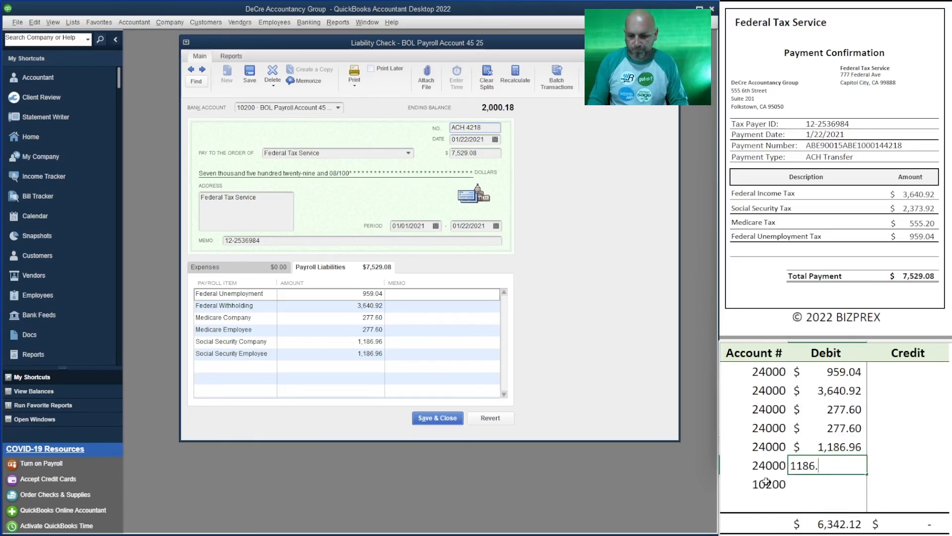
pyautogui.write('96')
# Credit account 10200 with 7,529.08 on the seventh line of the journal worksheet.
pyautogui.press('Tab')
pyautogui.press('Return')
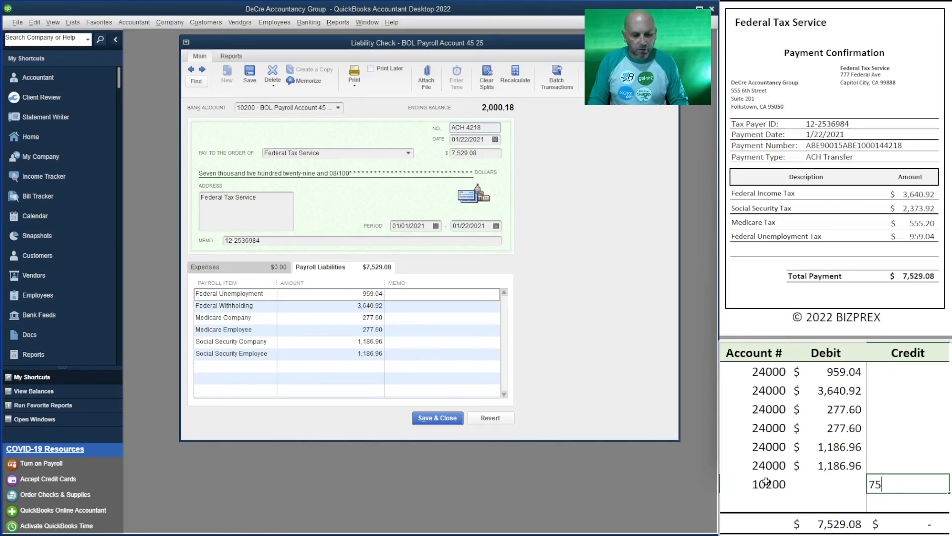
pyautogui.write('7529.08')
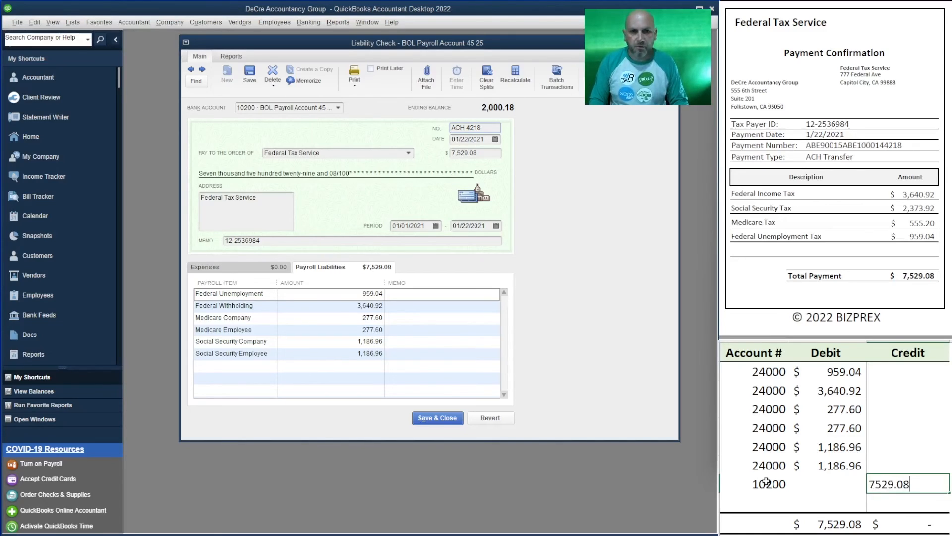
pyautogui.press('Up')
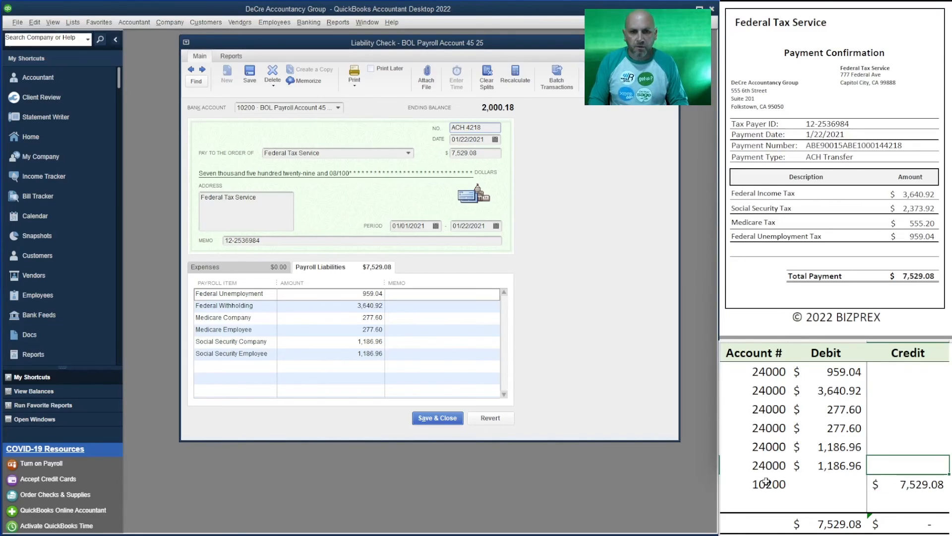
# Extend the credit total's SUM range down by one row to include the 10200 line.
pyautogui.click(899, 518)
pyautogui.press('F2')
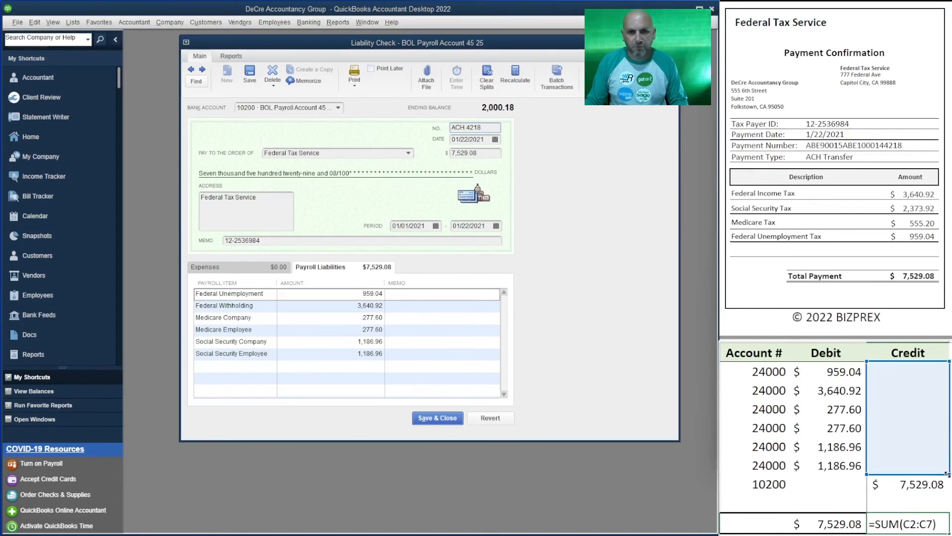
pyautogui.moveTo(947, 475); pyautogui.dragTo(946, 490)
pyautogui.press('Tab')
pyautogui.click(844, 517)
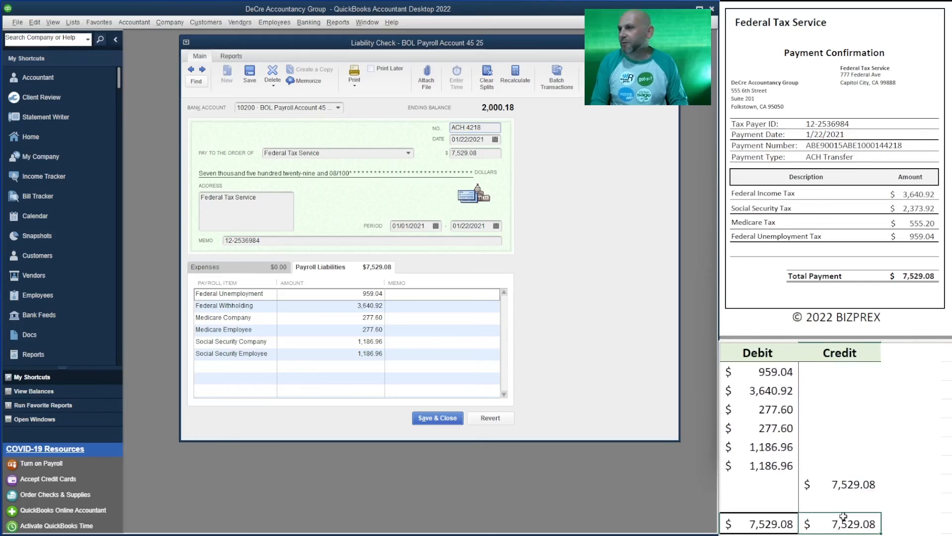
pyautogui.press('Home')
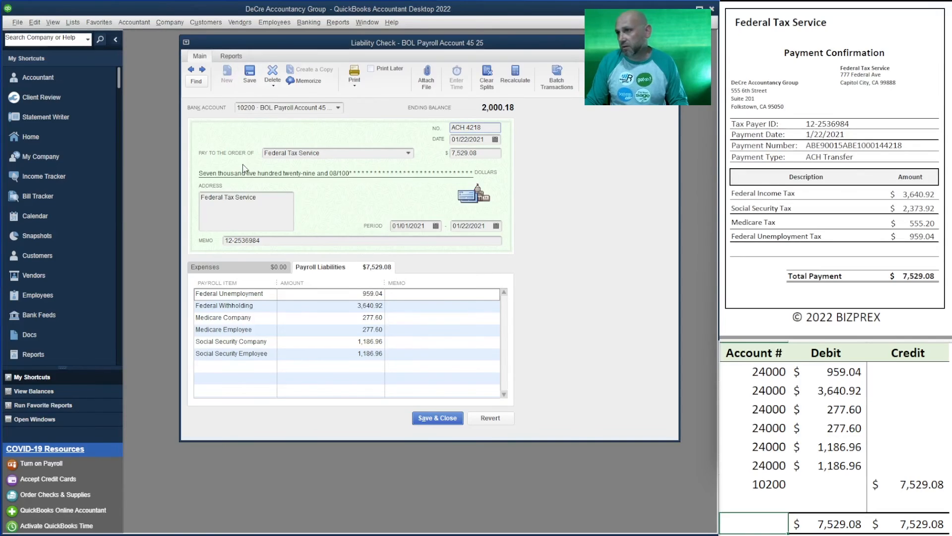
pyautogui.click(438, 418)
pyautogui.click(451, 166)
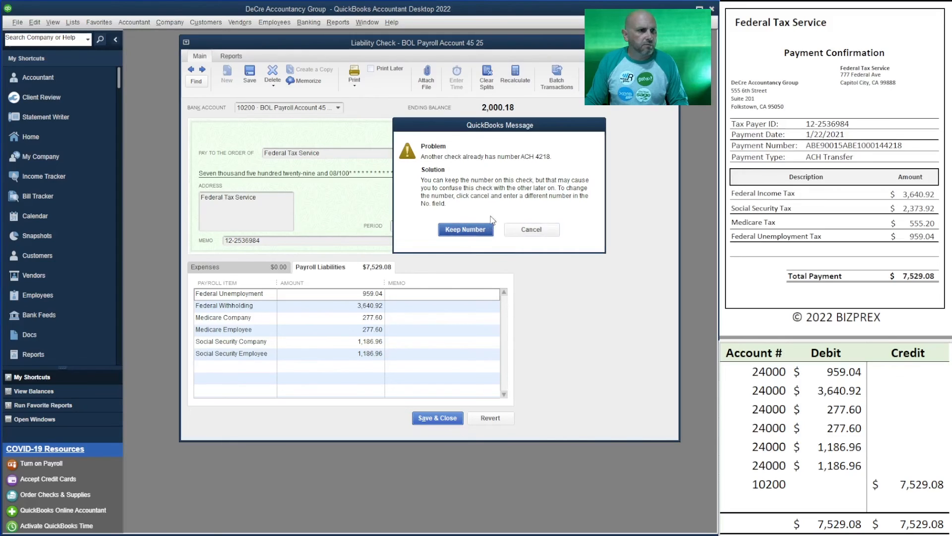
pyautogui.moveTo(520, 133)
pyautogui.mouseDown()
pyautogui.moveTo(515, 162)
pyautogui.moveTo(498, 148)
pyautogui.moveTo(502, 155)
pyautogui.moveTo(513, 147)
pyautogui.mouseUp()
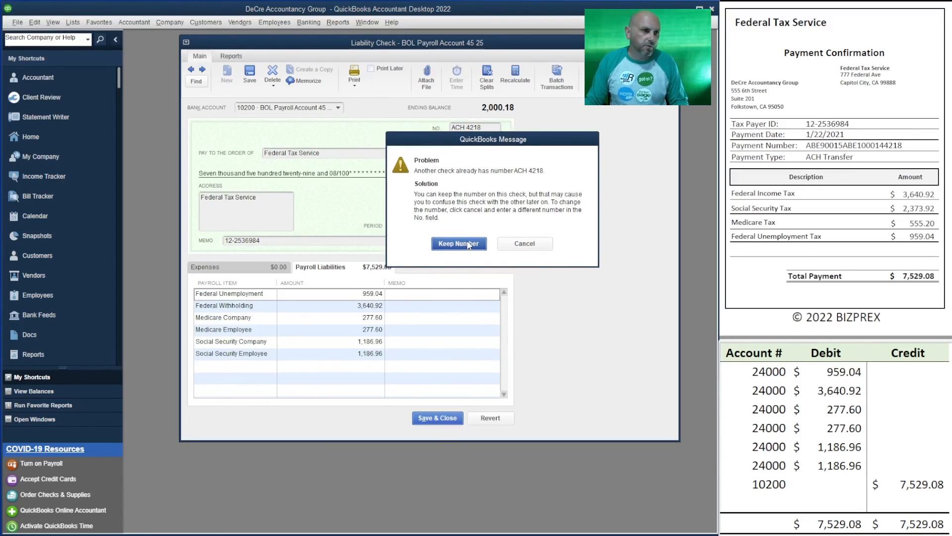
pyautogui.click(526, 246)
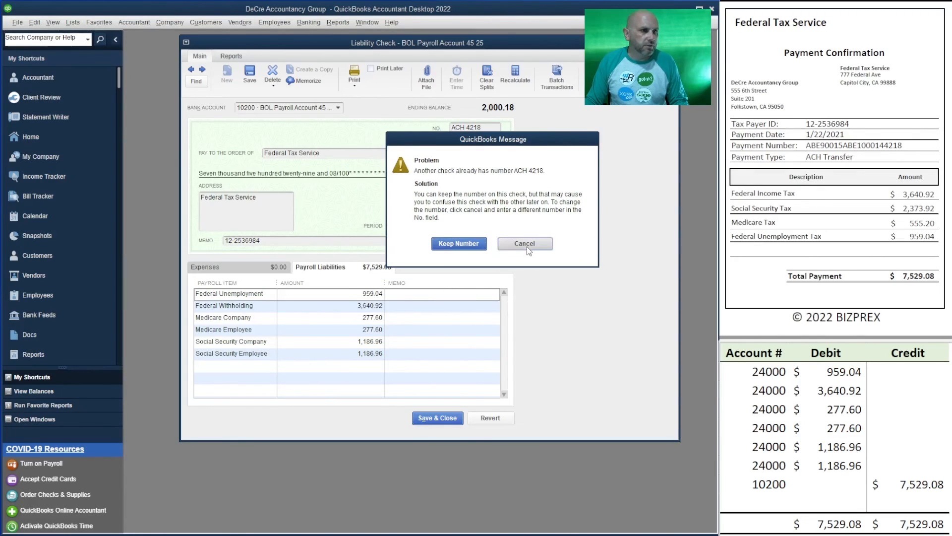
# Record the federal liability check, keeping the duplicate number ACH 4218, while moving to the preceding state liability check.
pyautogui.click(191, 69)
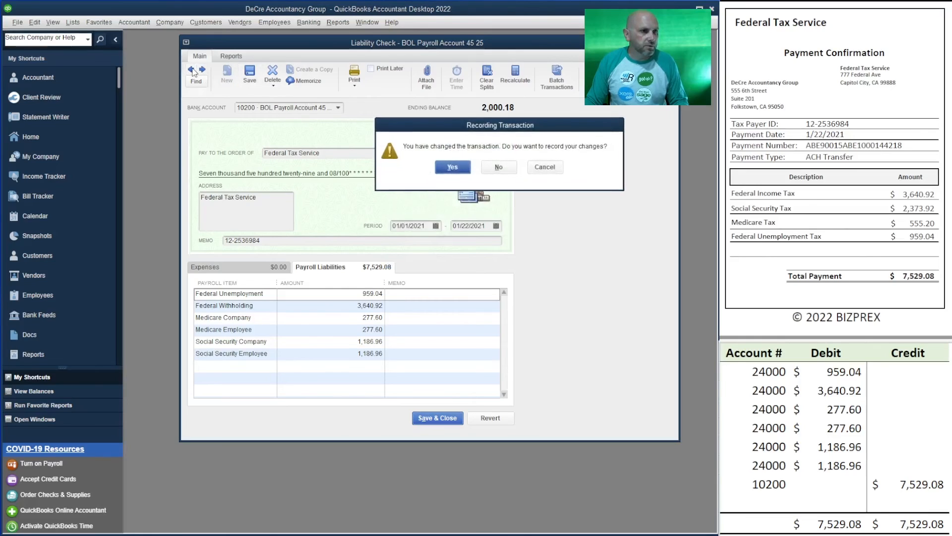
pyautogui.click(453, 168)
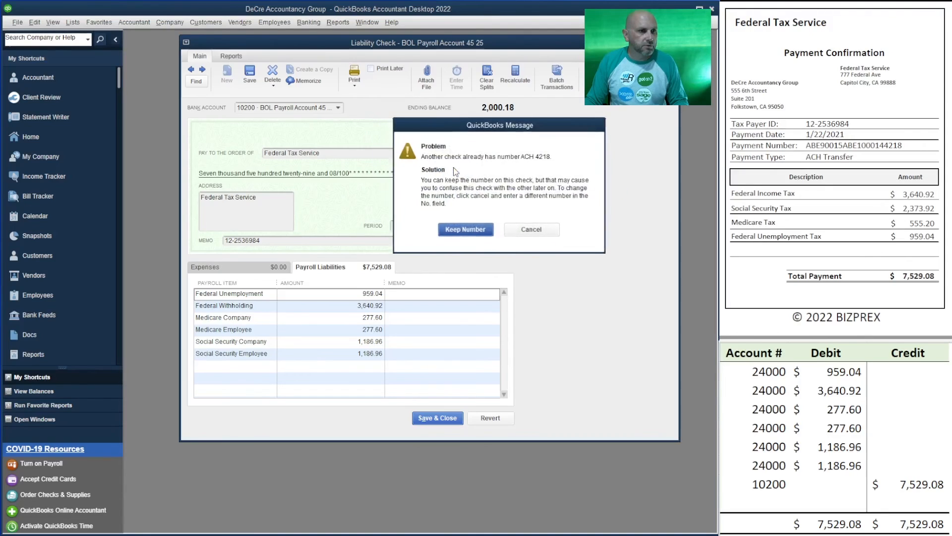
pyautogui.click(470, 231)
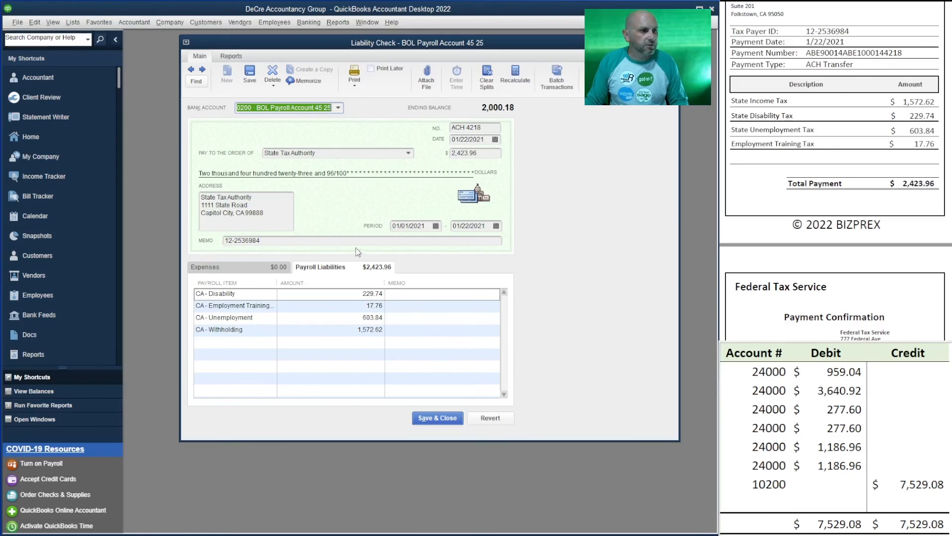
# Renumber the state liability check ACH 4218 S and the federal liability check ACH 4218 F, recording both changes.
pyautogui.click(490, 128)
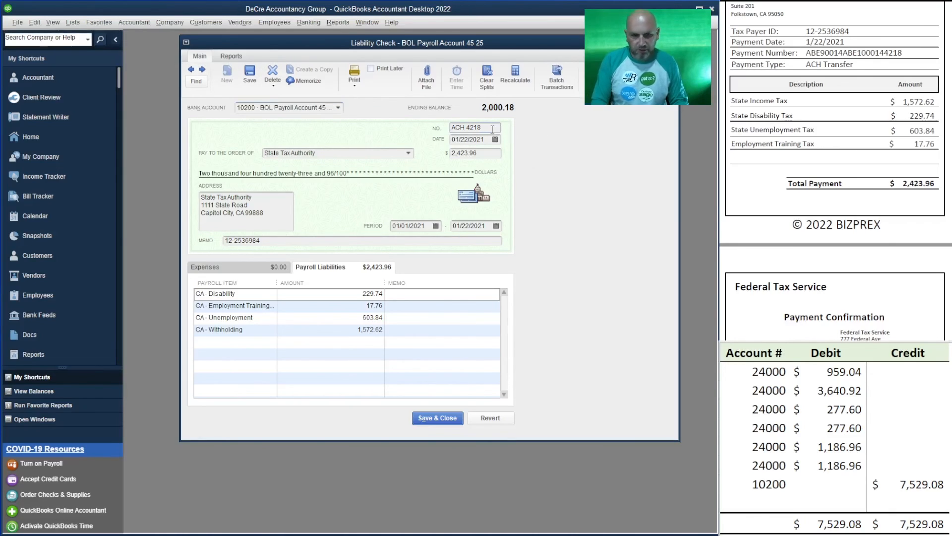
pyautogui.write('S')
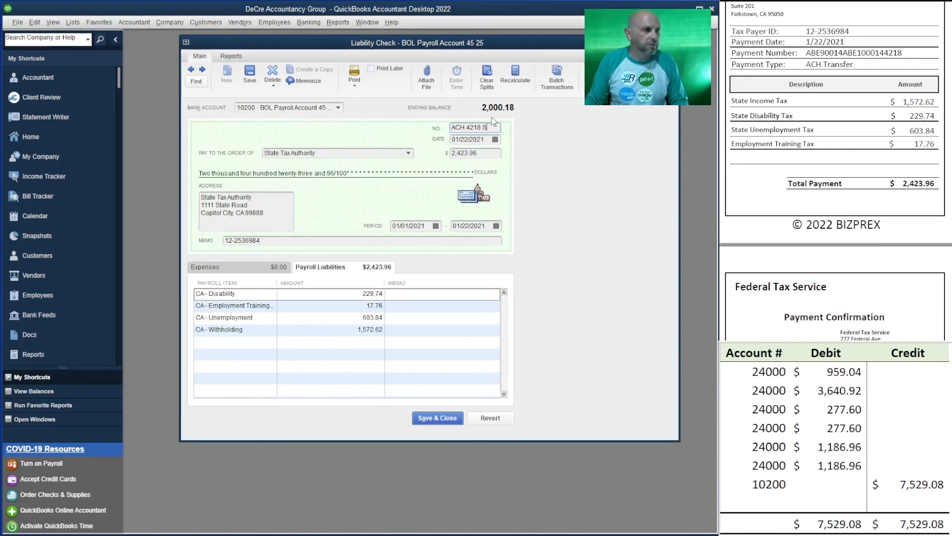
pyautogui.click(202, 70)
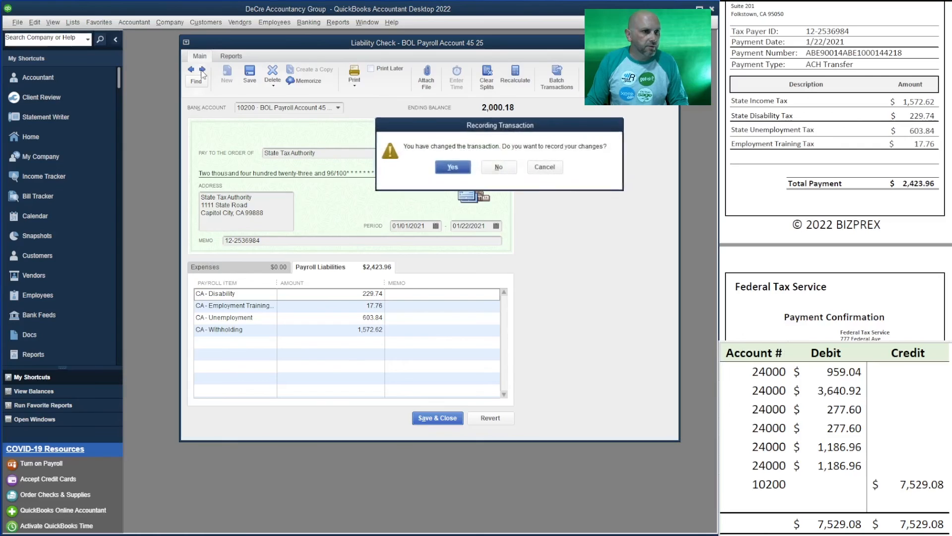
pyautogui.click(452, 167)
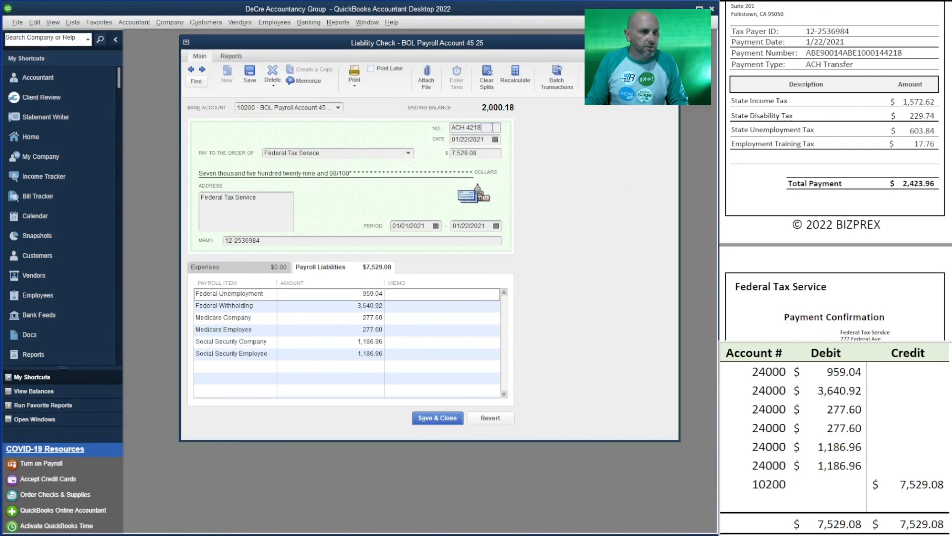
pyautogui.click(250, 74)
pyautogui.click(464, 169)
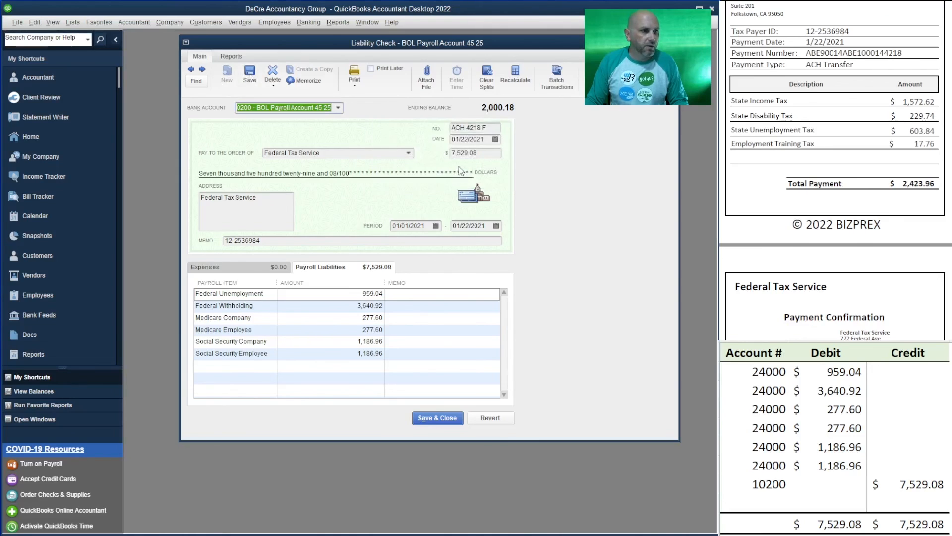
# Browse back and forth through the payroll account's recent checks to review the state and federal check numbers.
pyautogui.click(203, 70)
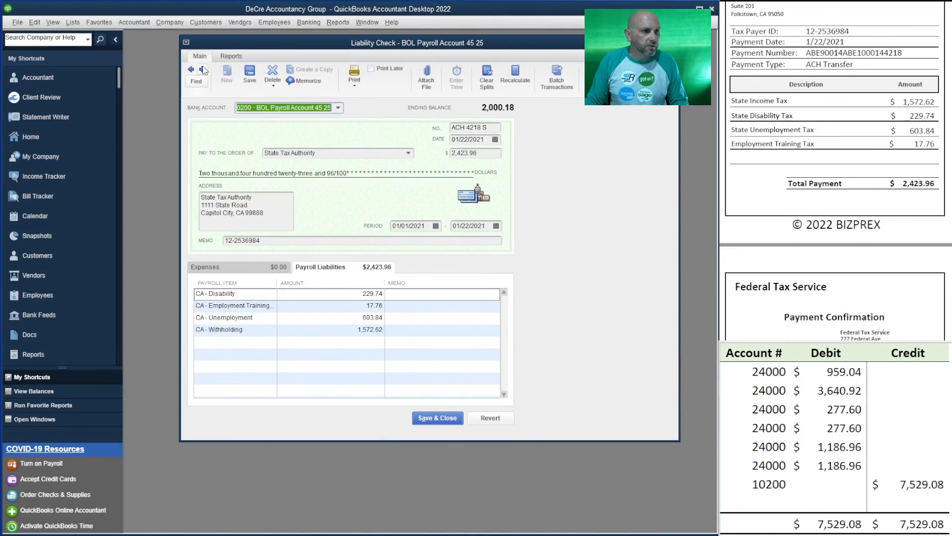
pyautogui.click(191, 70)
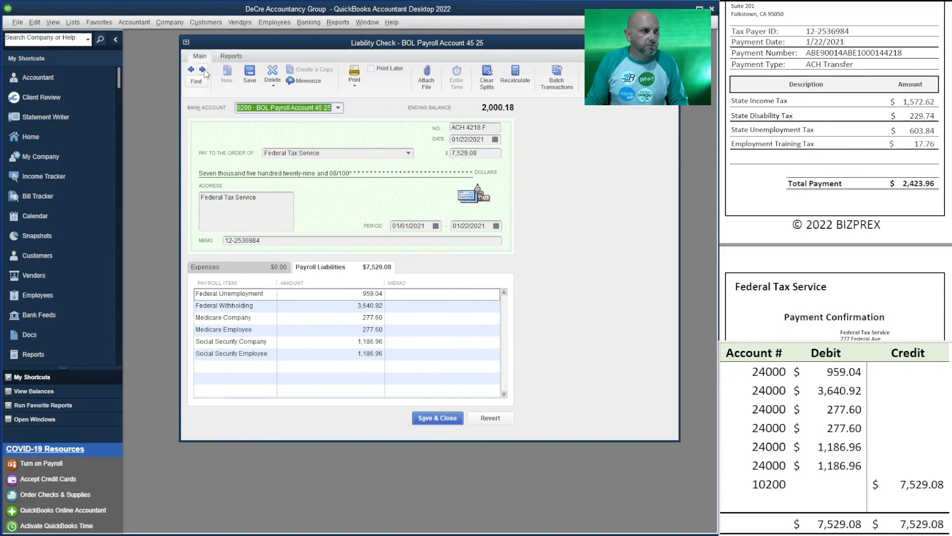
pyautogui.click(203, 70)
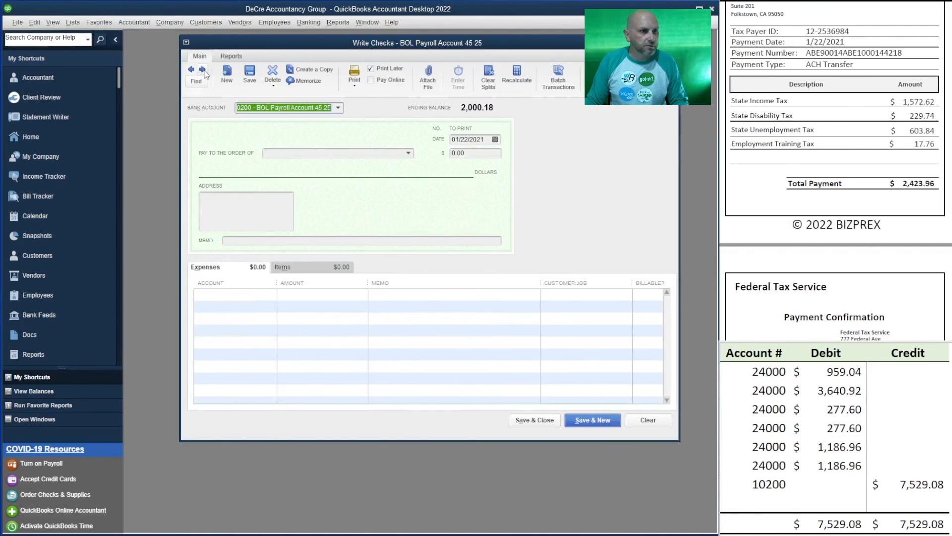
pyautogui.click(192, 71)
pyautogui.click(193, 71)
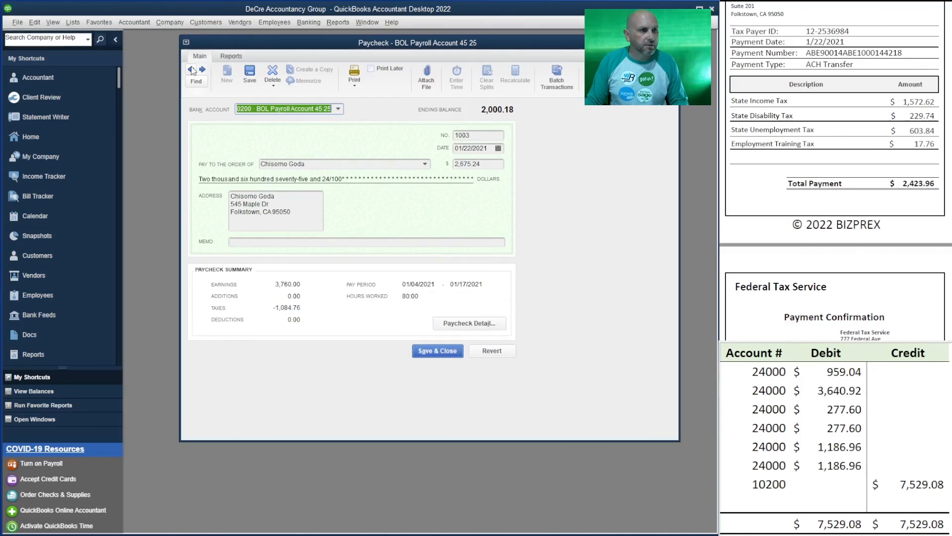
pyautogui.click(203, 70)
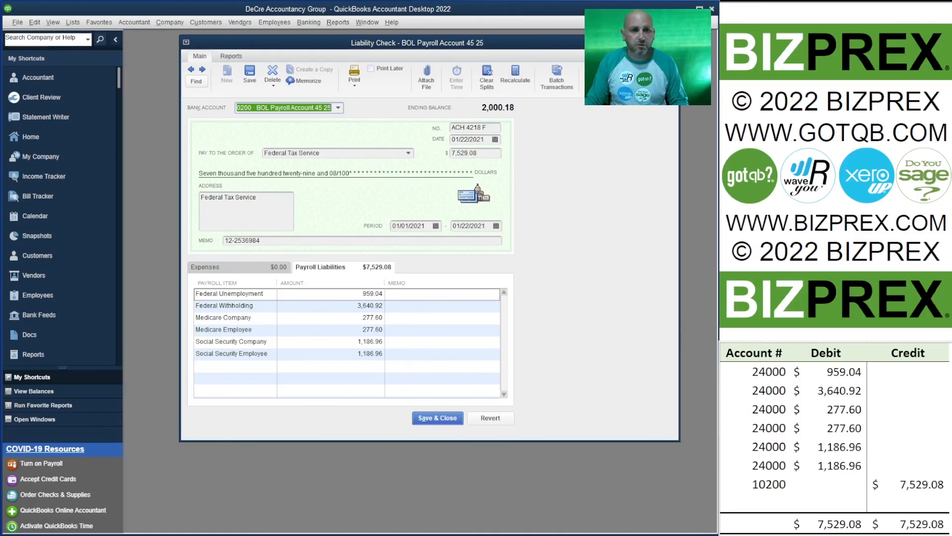
# Clear all account numbers, debits and credits from the journal worksheet, keeping the totals row, and close the federal liability check.
pyautogui.click(914, 483)
pyautogui.moveTo(914, 483); pyautogui.dragTo(754, 373)
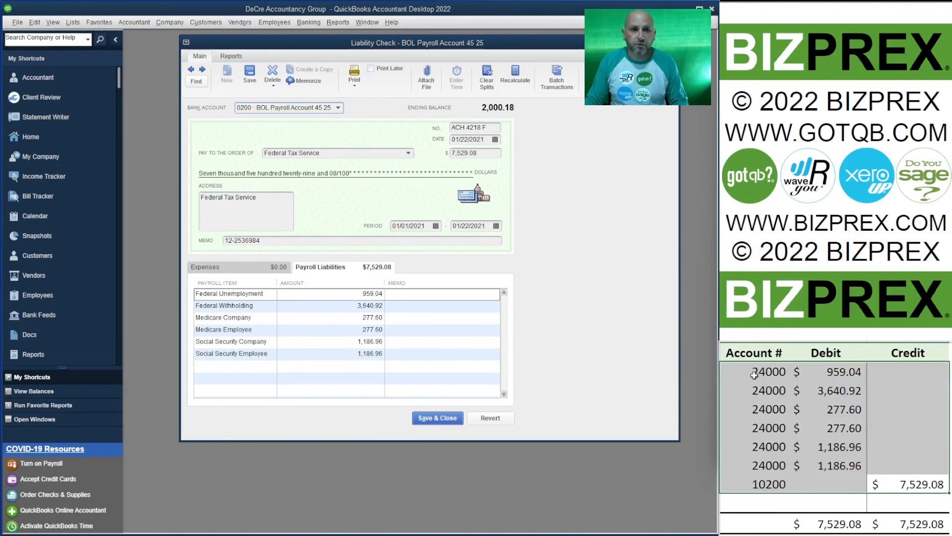
pyautogui.press('Delete')
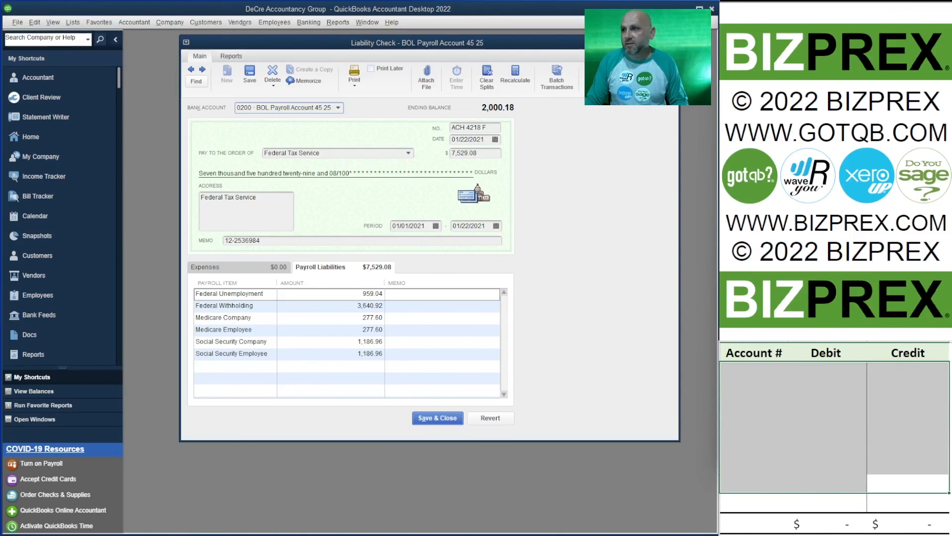
pyautogui.click(673, 43)
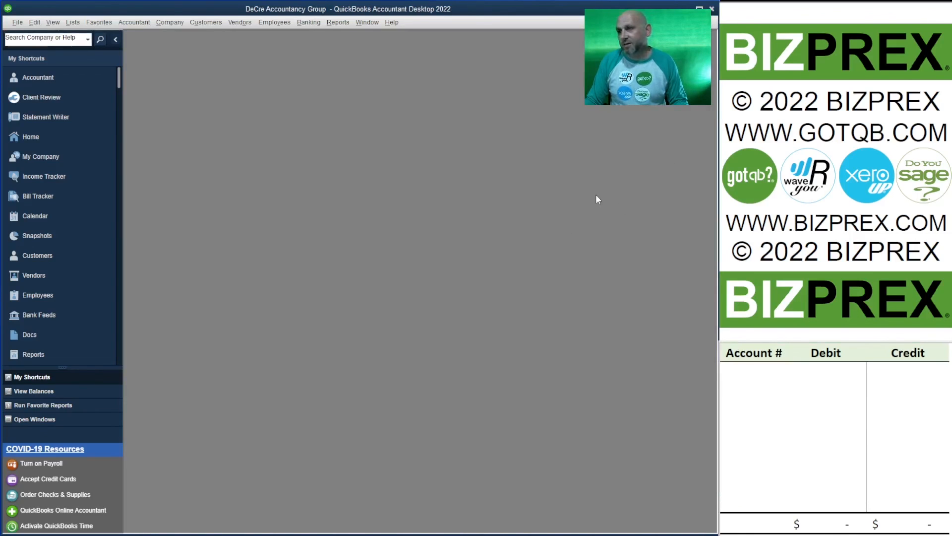